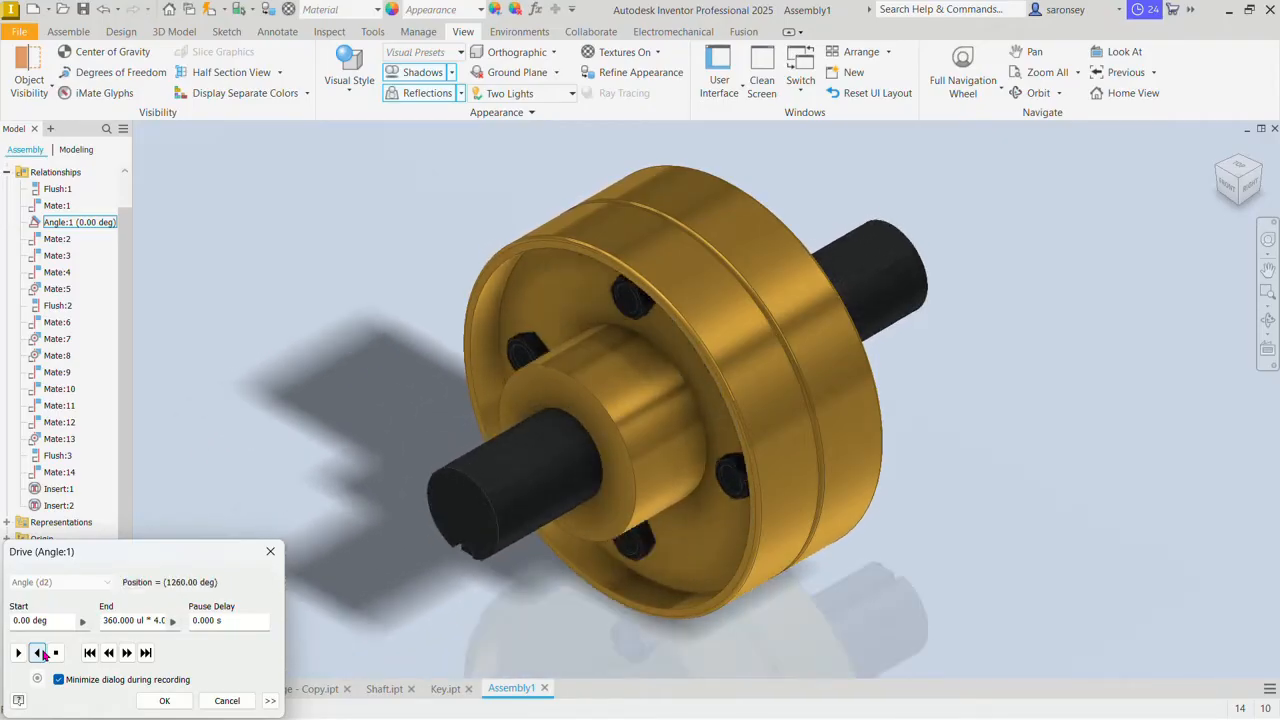
Step: Close the angle drive and review the Flange, Flange - Copy, Shaft and Key parts before returning to Assembly1
click(150, 703)
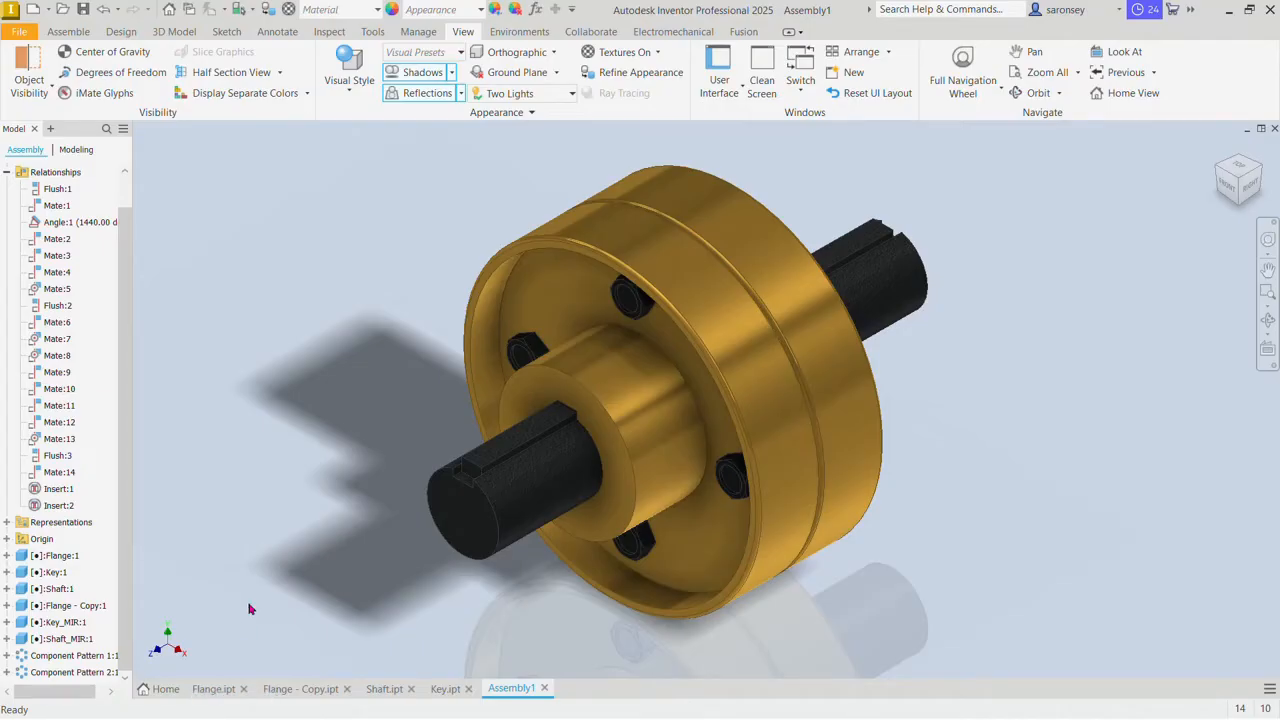
click(210, 690)
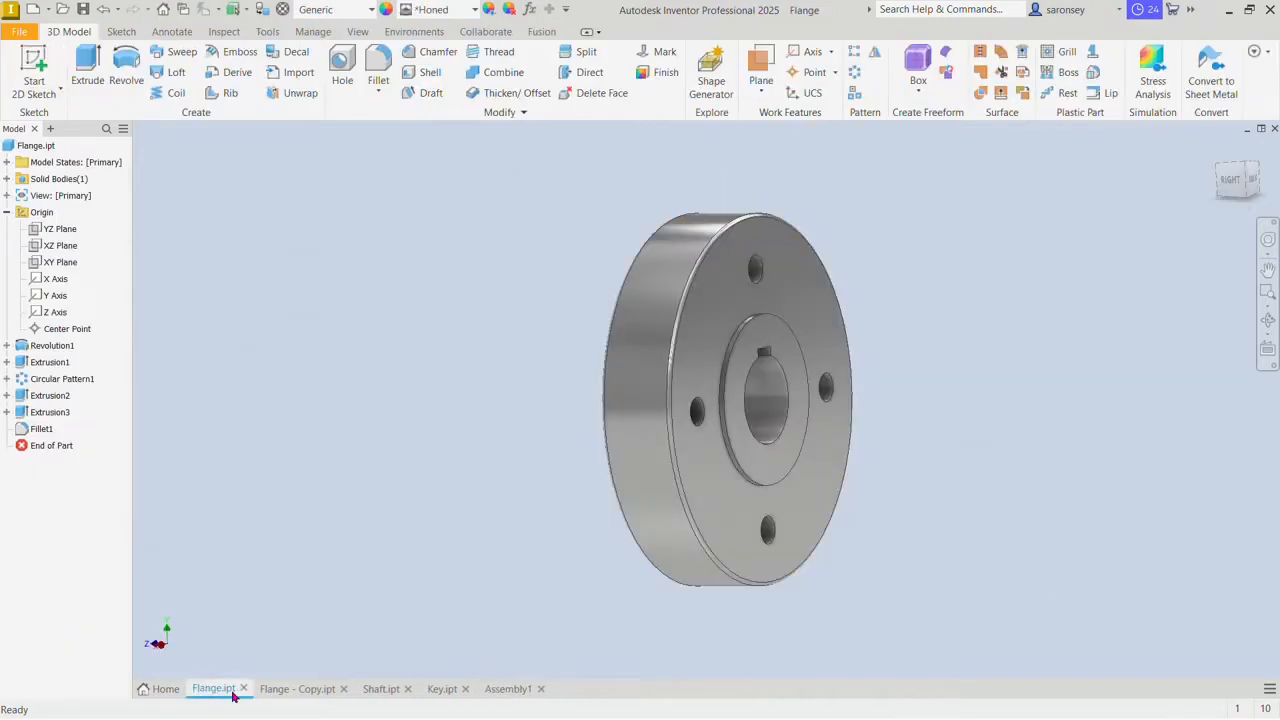
click(283, 690)
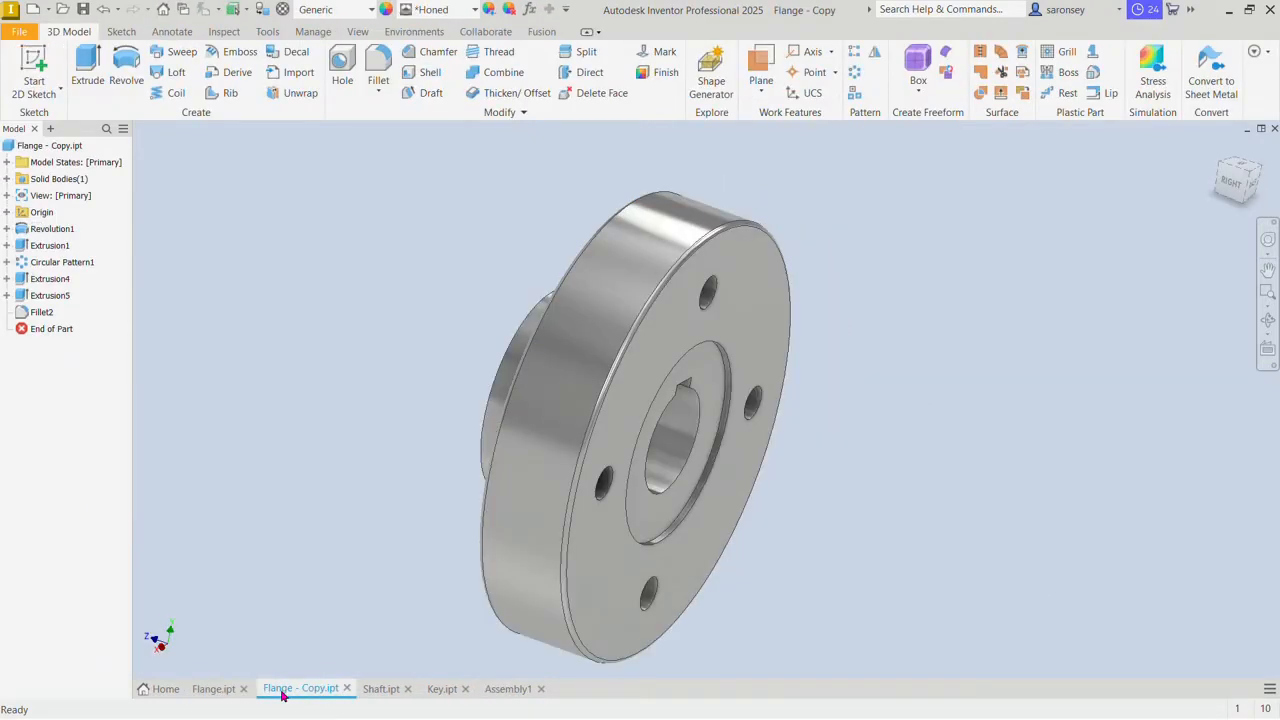
click(388, 690)
click(430, 690)
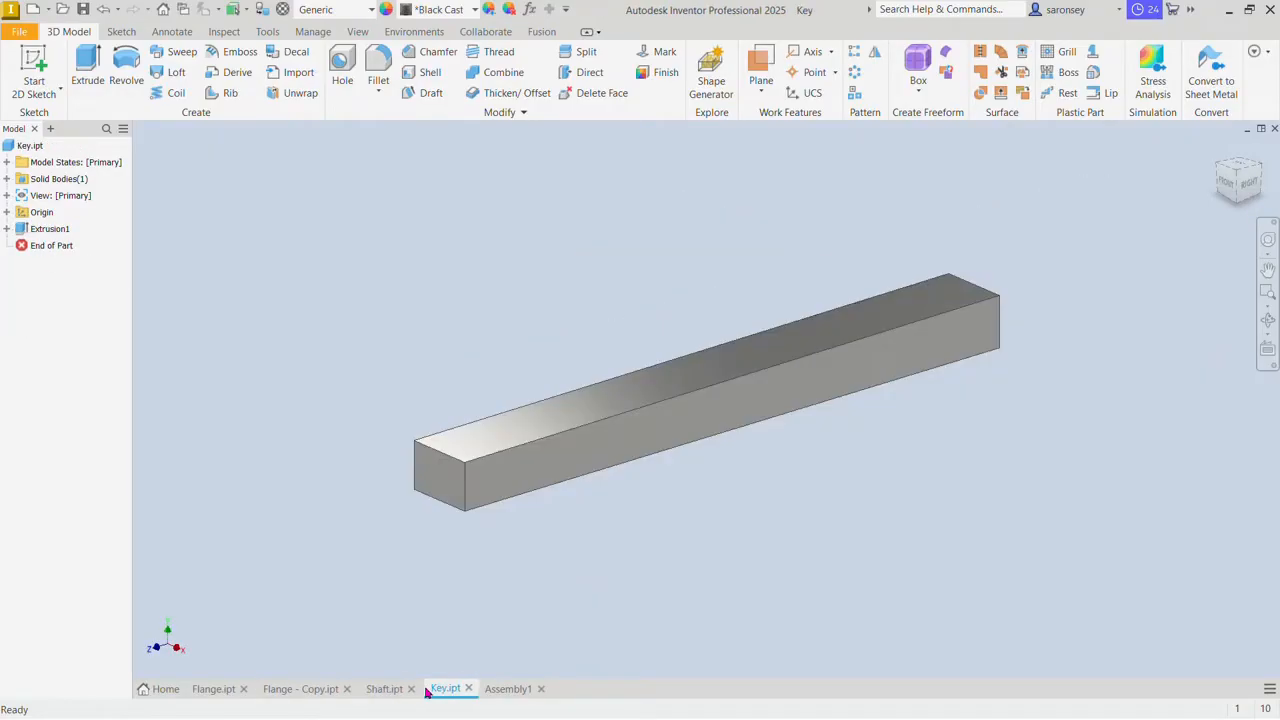
click(505, 690)
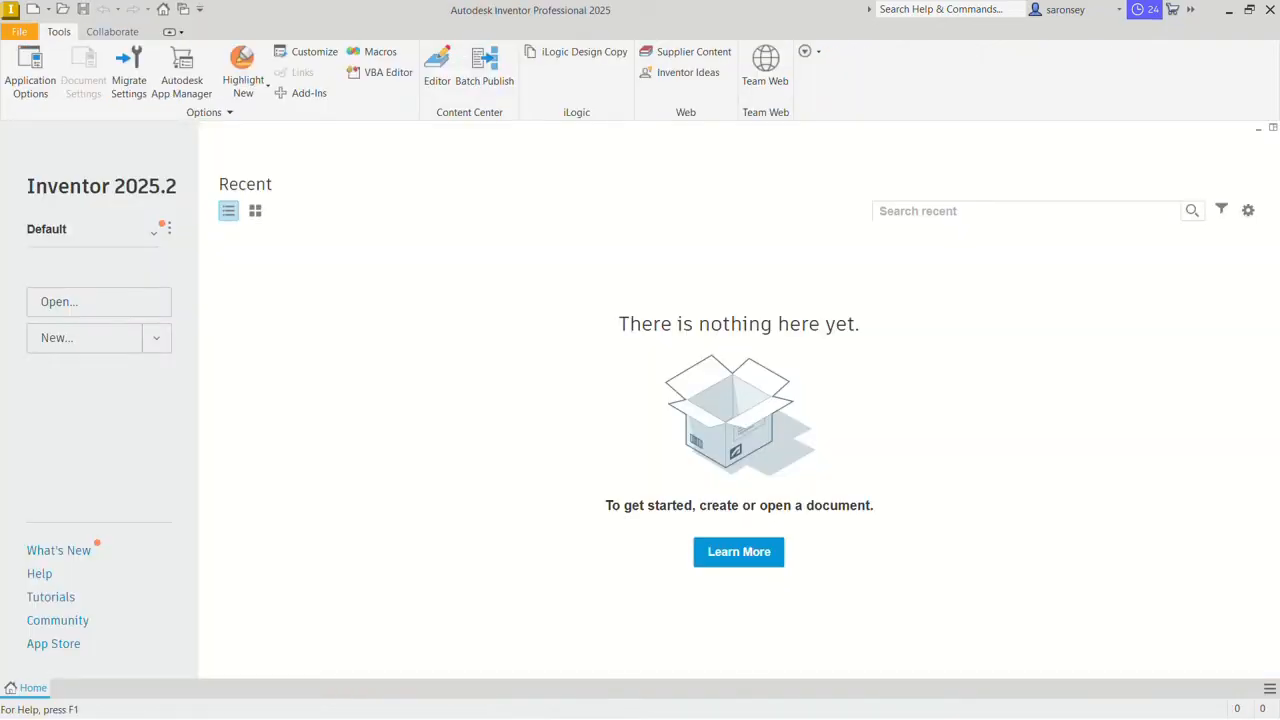
Step: Create a new part from the metric Standard (mm).ipt template and start a 2D sketch on the YZ Plane
click(33, 9)
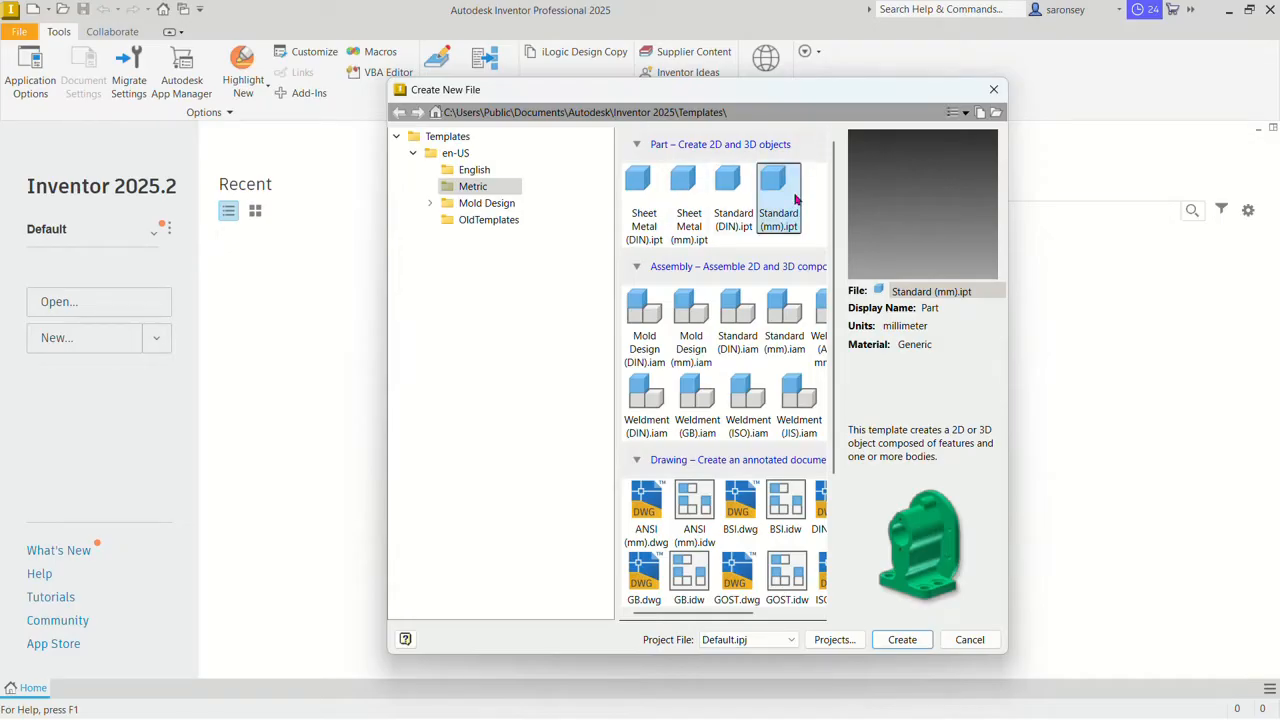
click(905, 645)
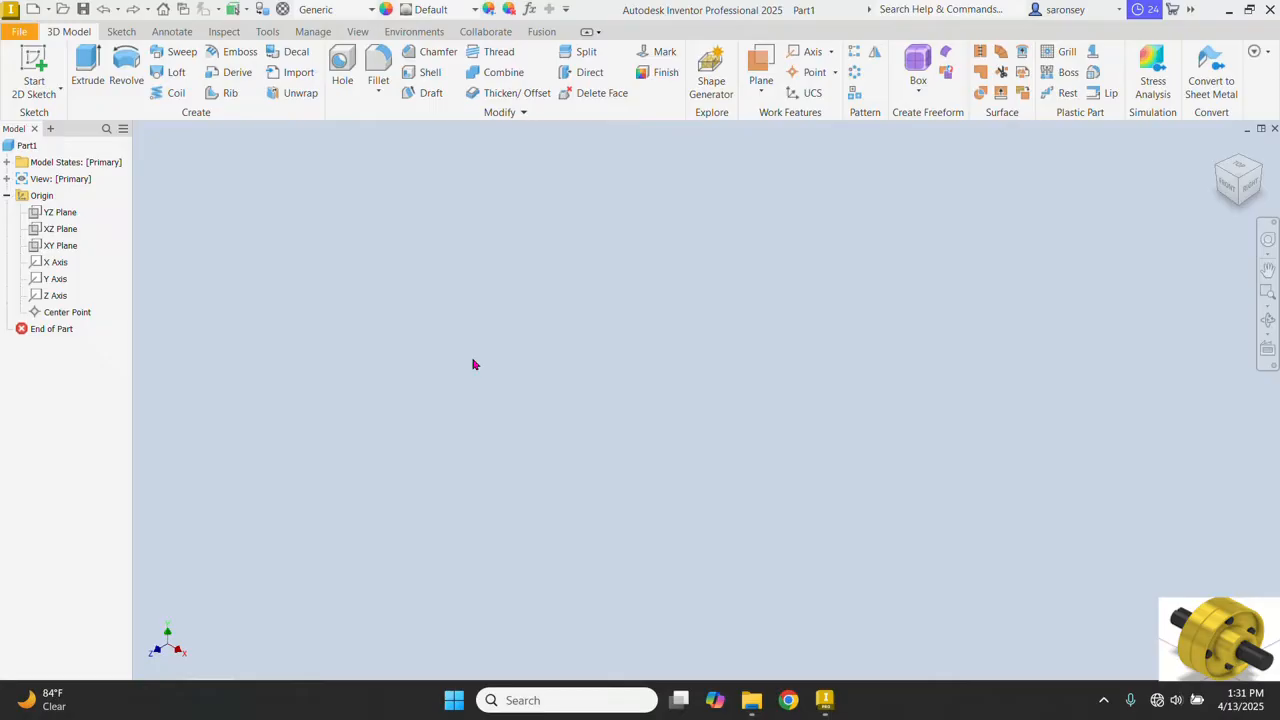
click(37, 61)
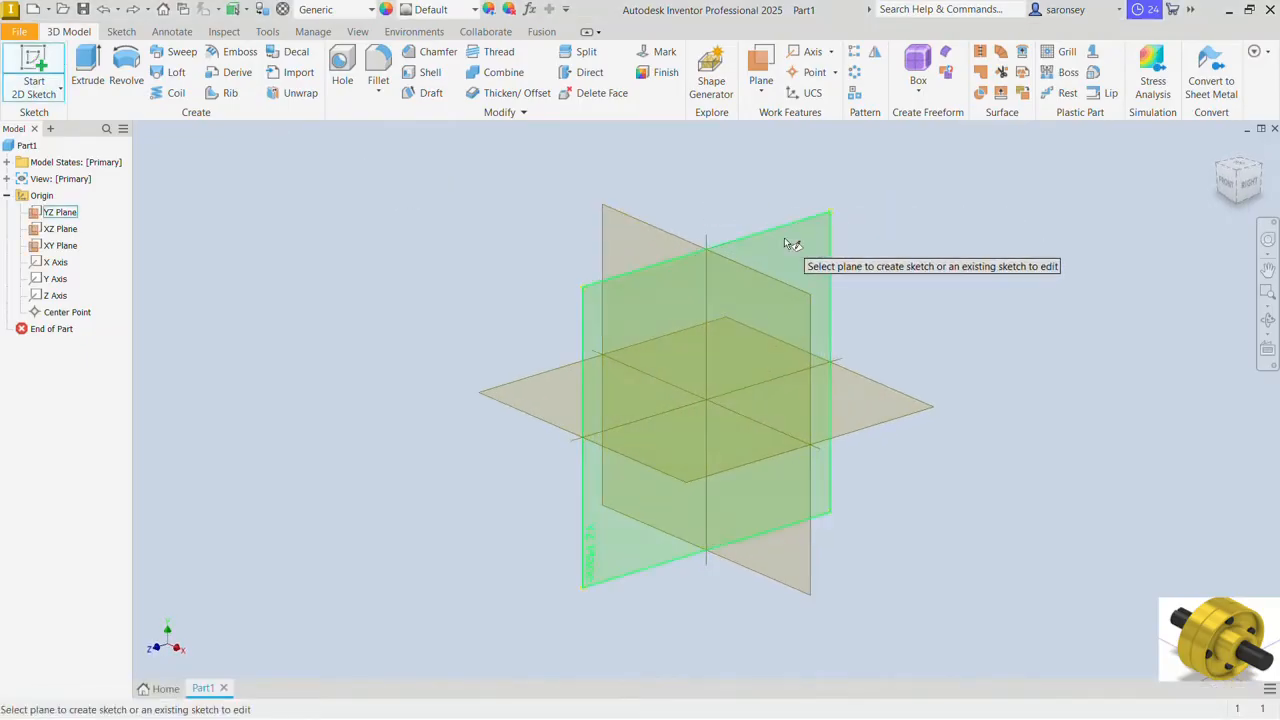
click(785, 240)
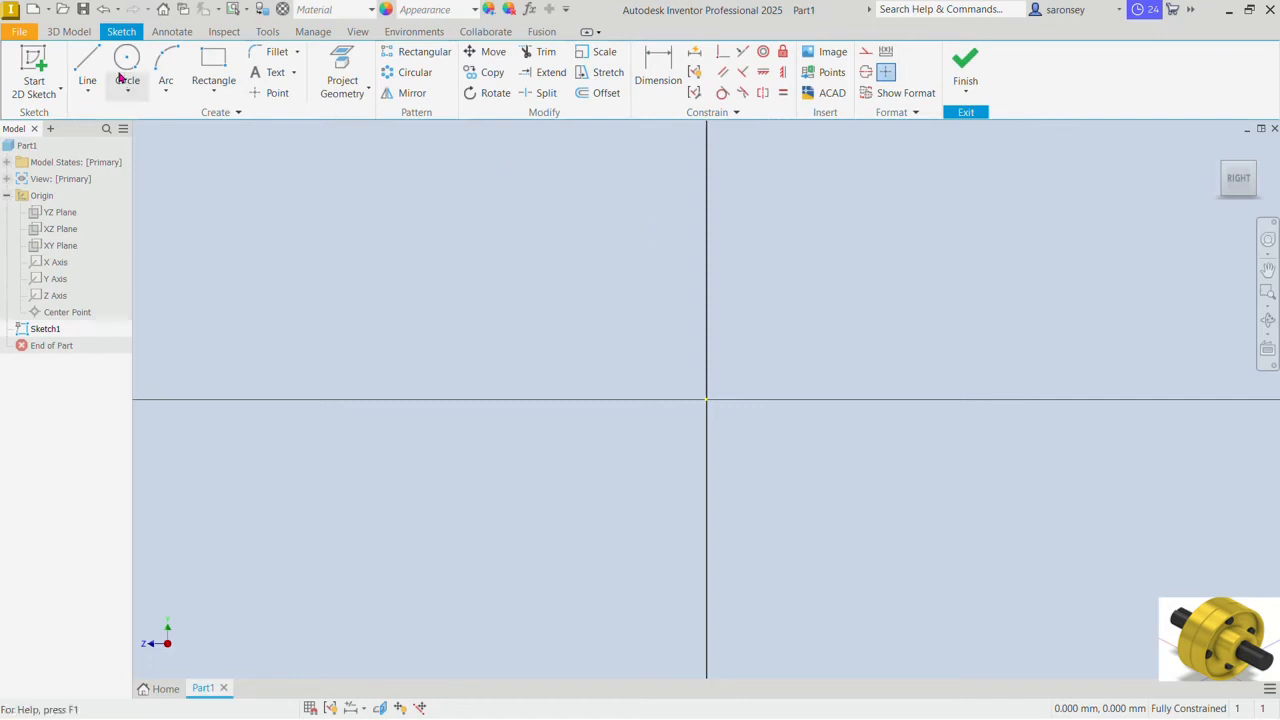
Step: Draw a 74 mm horizontal line leftward from the vertical axis, starting about 5 mm above the origin
click(87, 63)
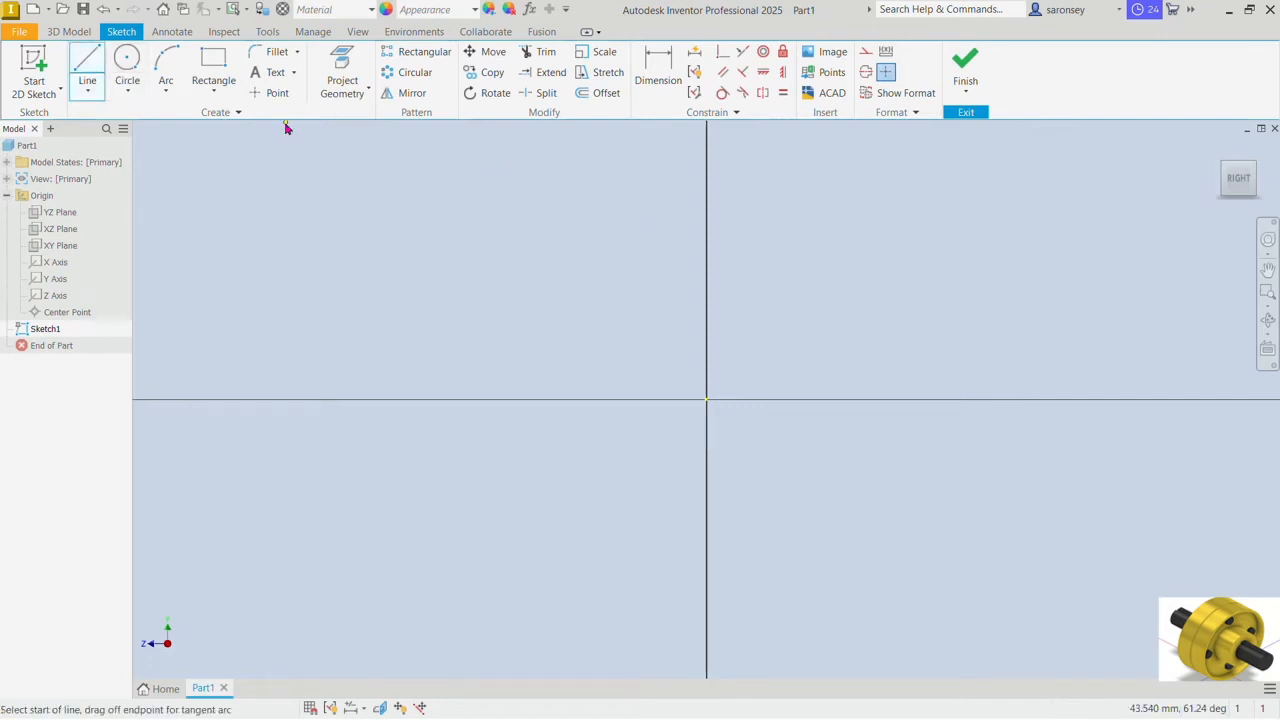
click(707, 316)
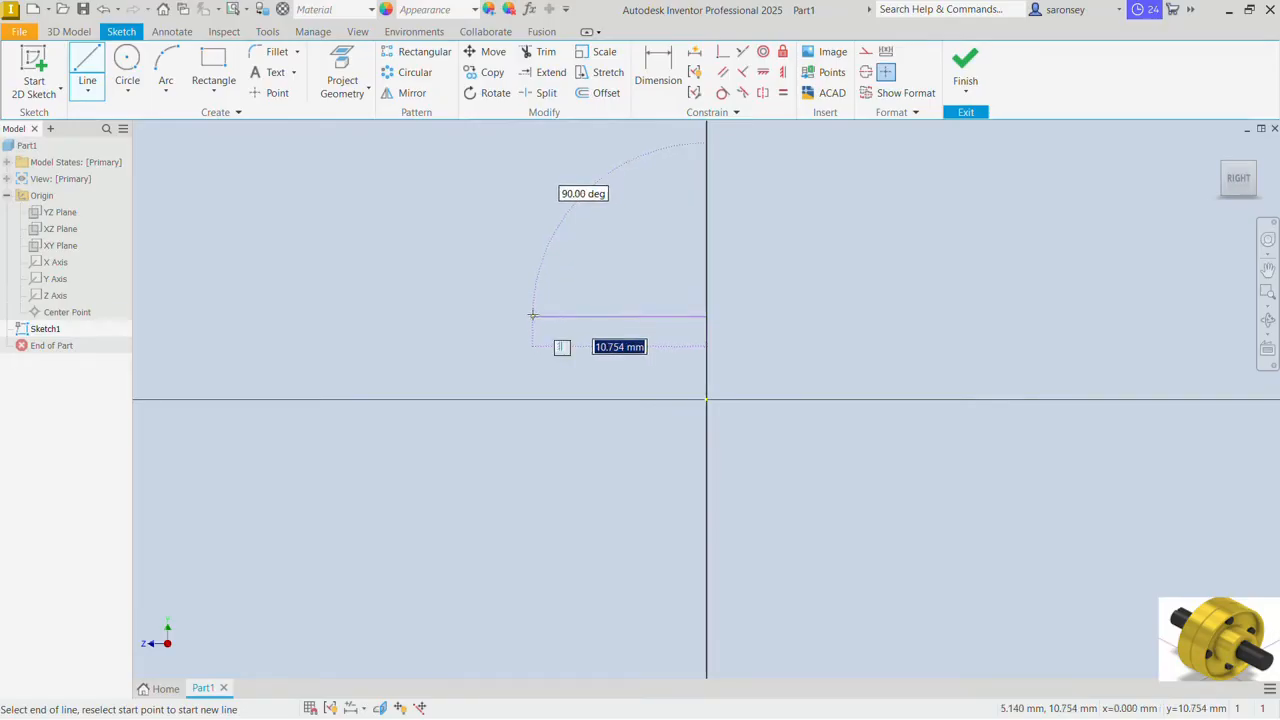
text(74)
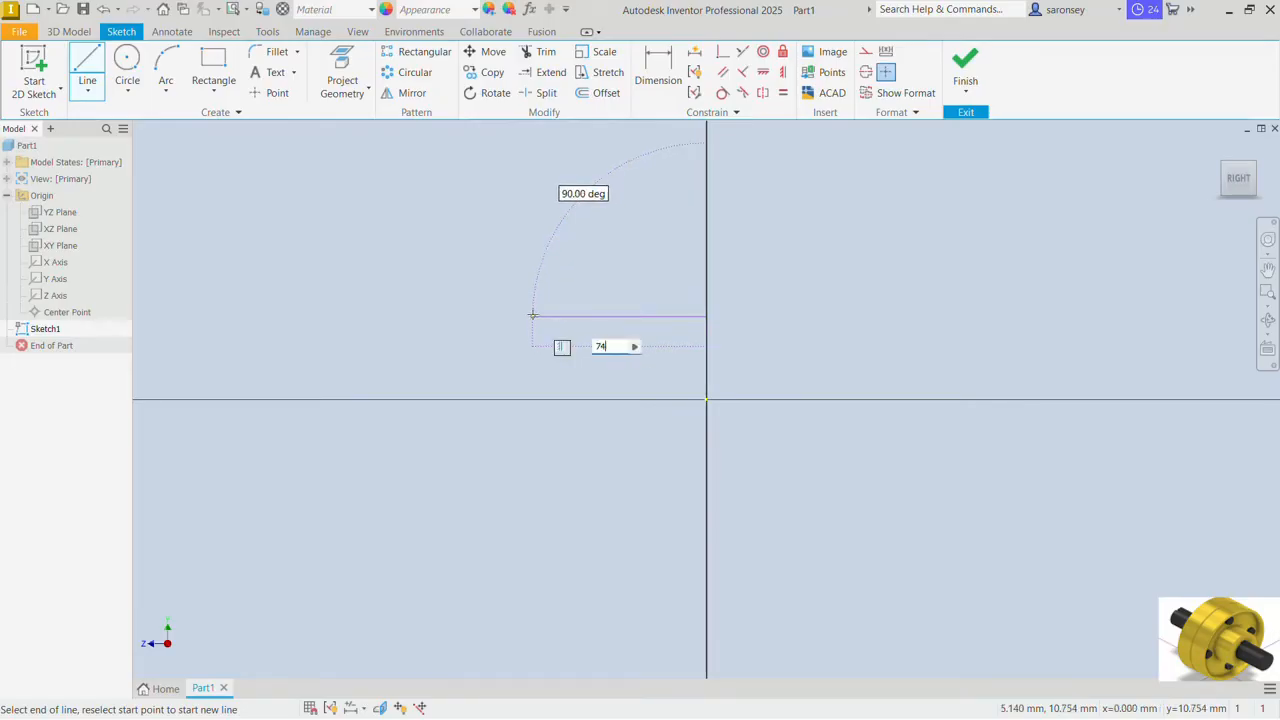
key(Return)
Step: Complete the closed stepped flange profile with lines: hub end about 22 mm high, hub top about 39 mm, web about 47 mm, and an overhanging rim
middle_drag(533, 315, 1083, 360)
scroll(533, 314, down, 5)
middle_drag(533, 314, 641, 474)
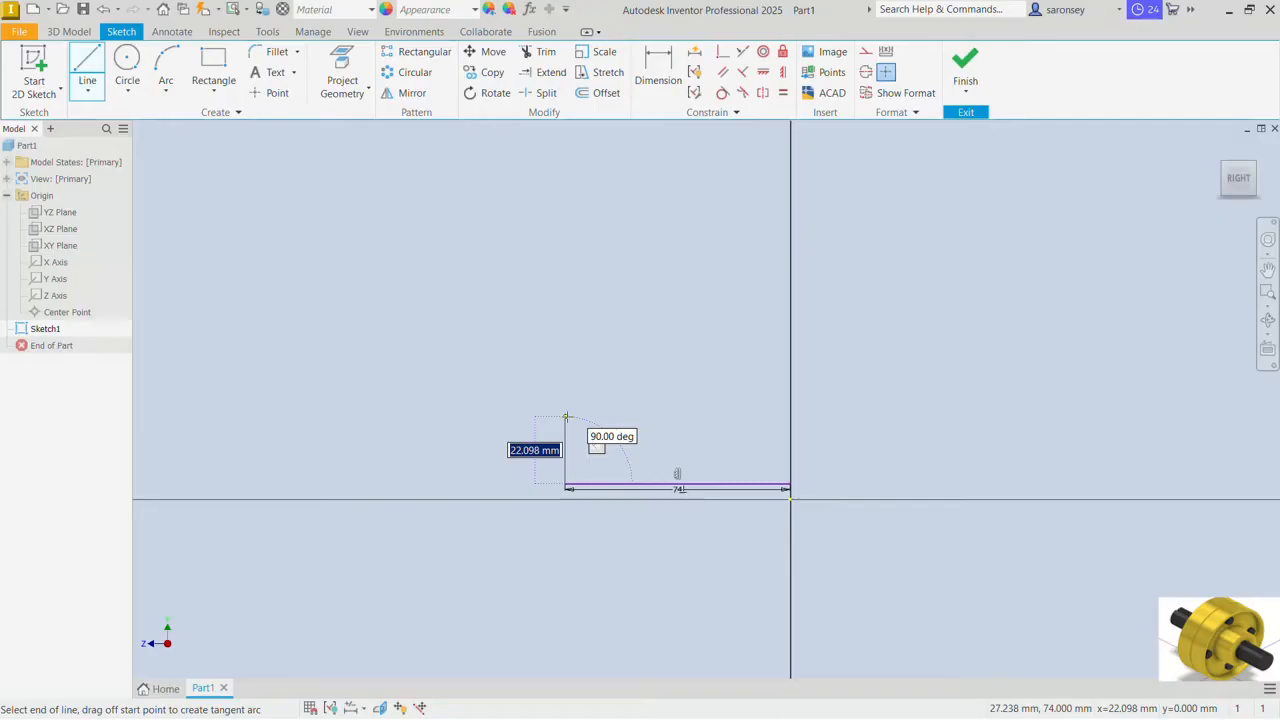
click(566, 416)
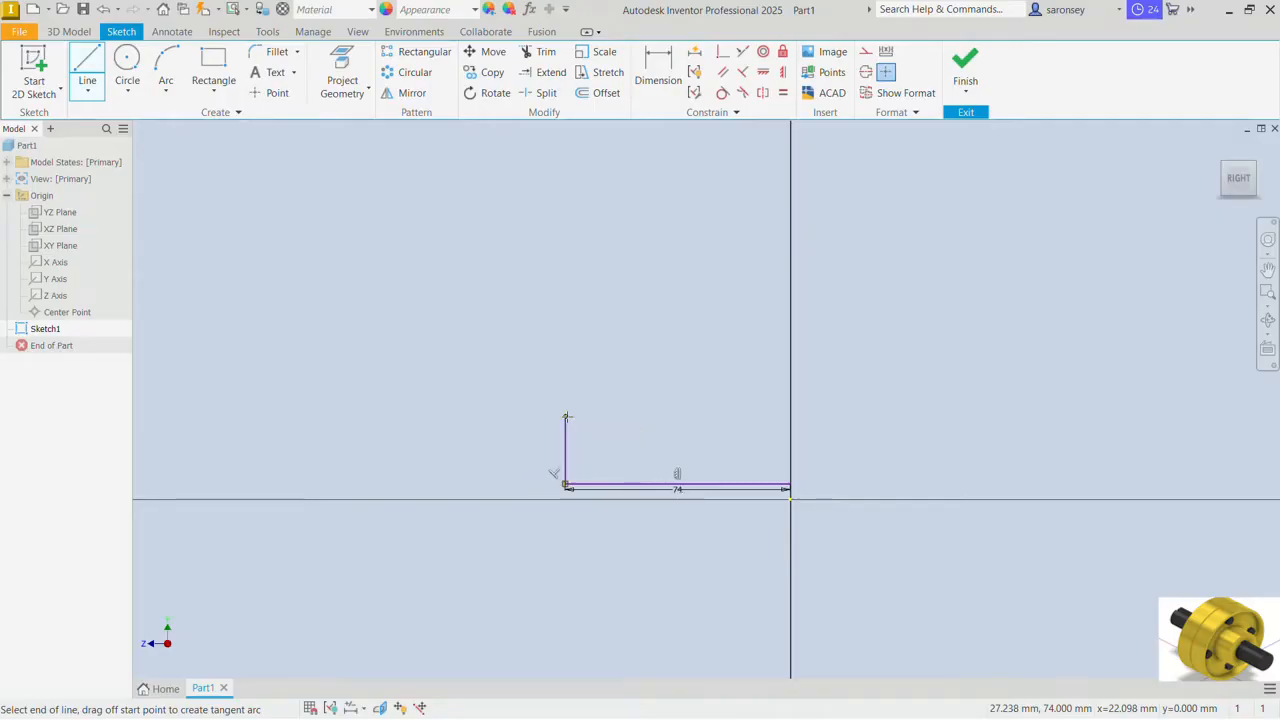
click(684, 416)
click(684, 274)
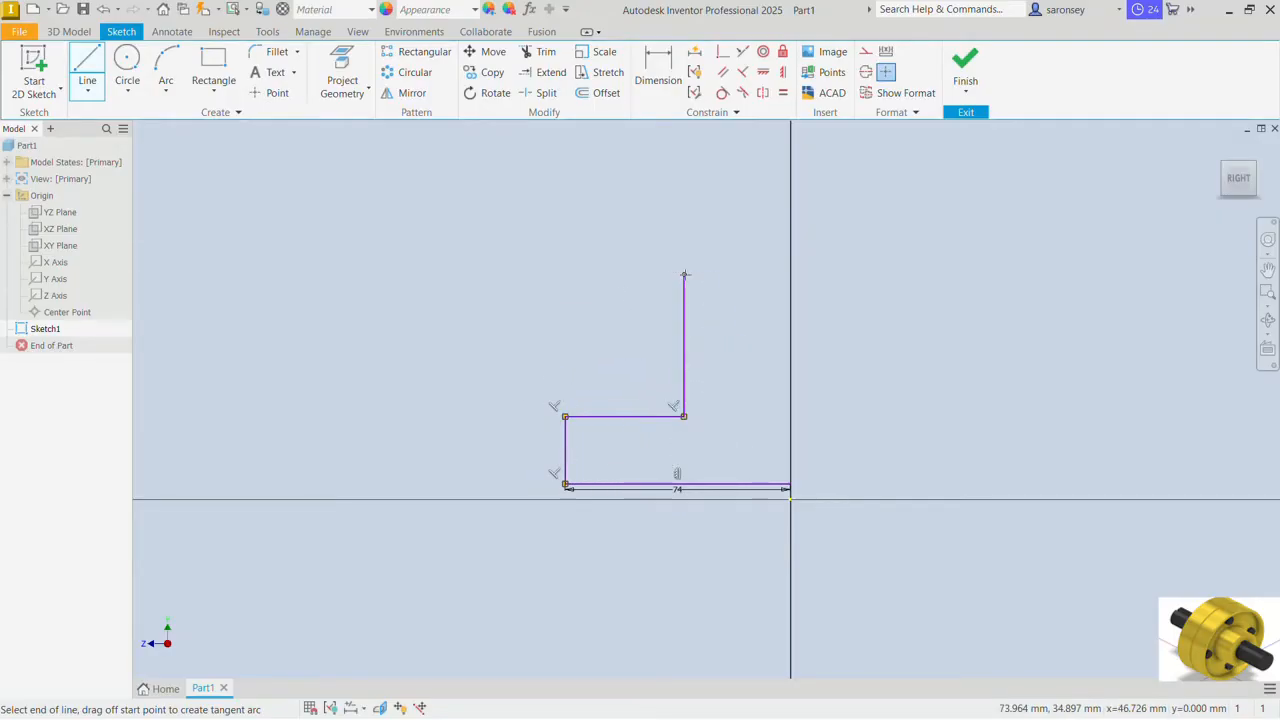
click(612, 274)
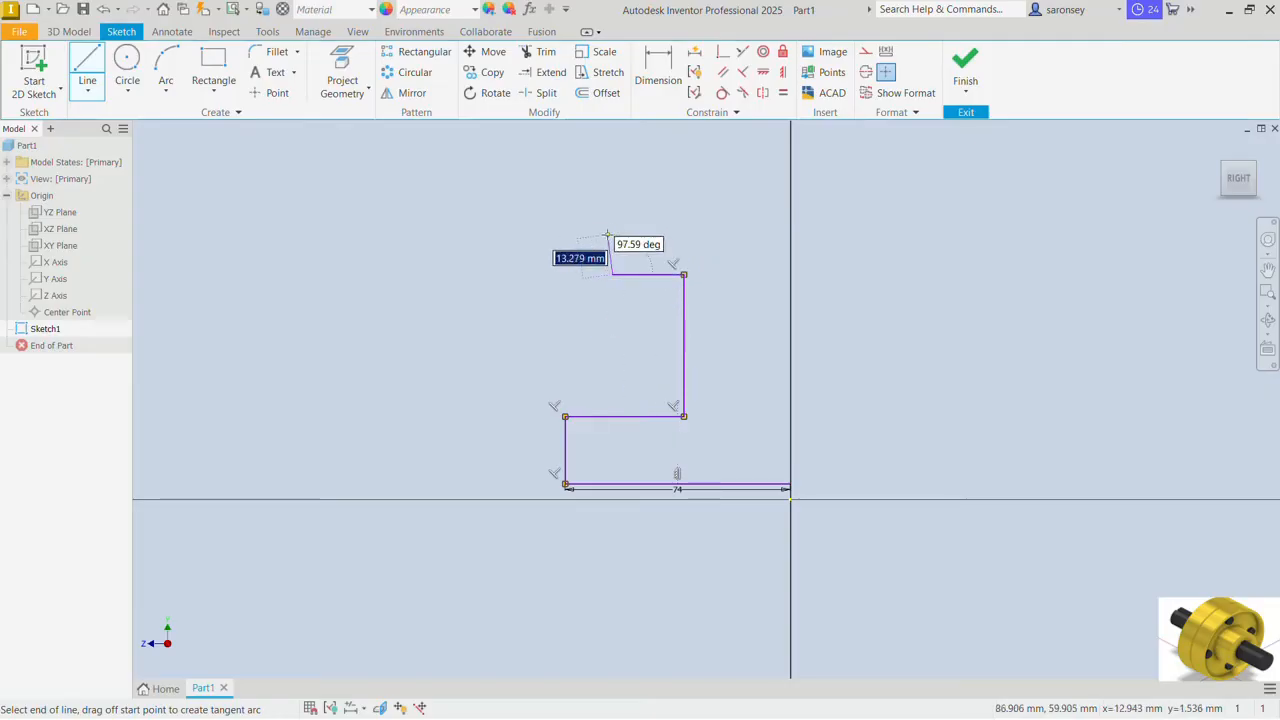
click(612, 229)
click(790, 229)
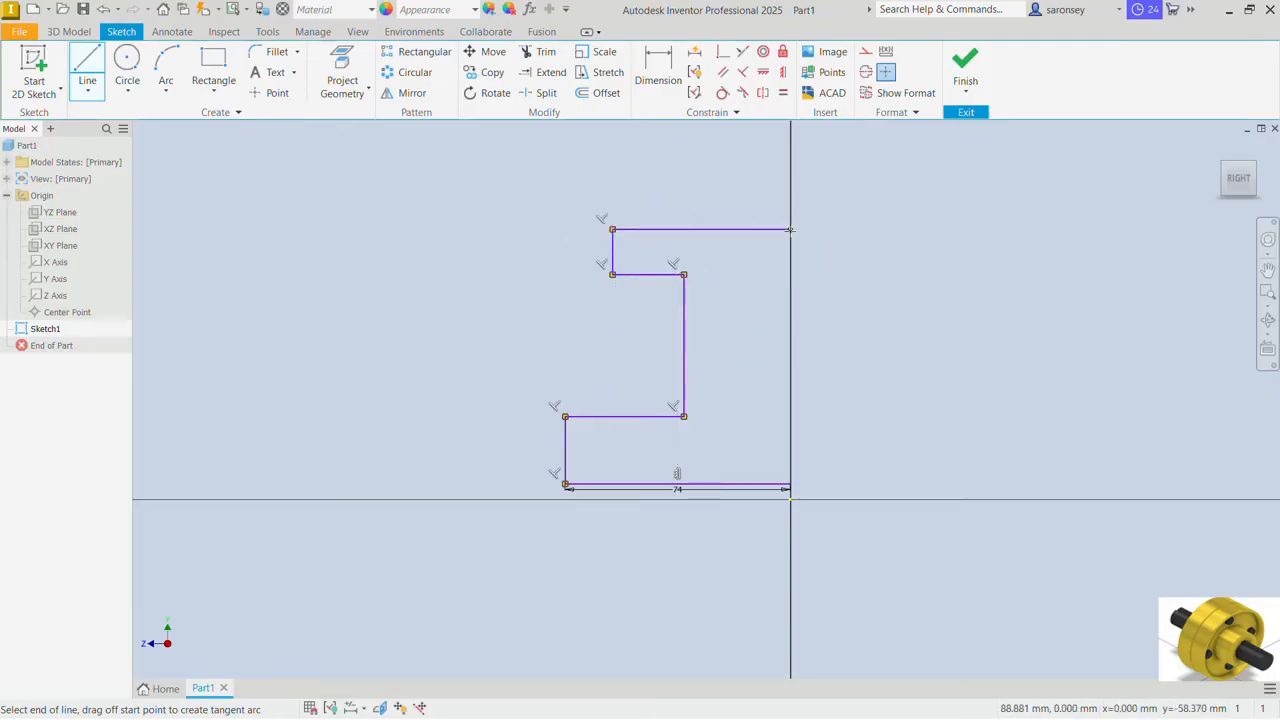
click(790, 484)
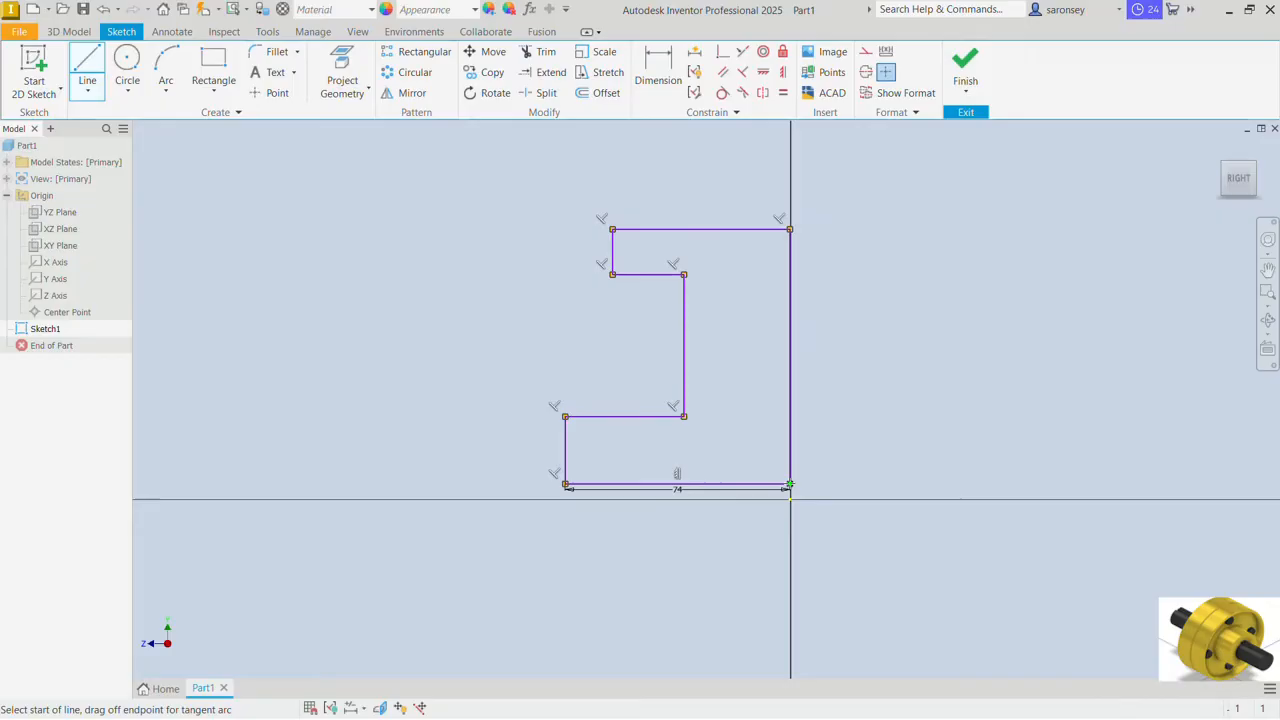
right_click(848, 339)
click(910, 337)
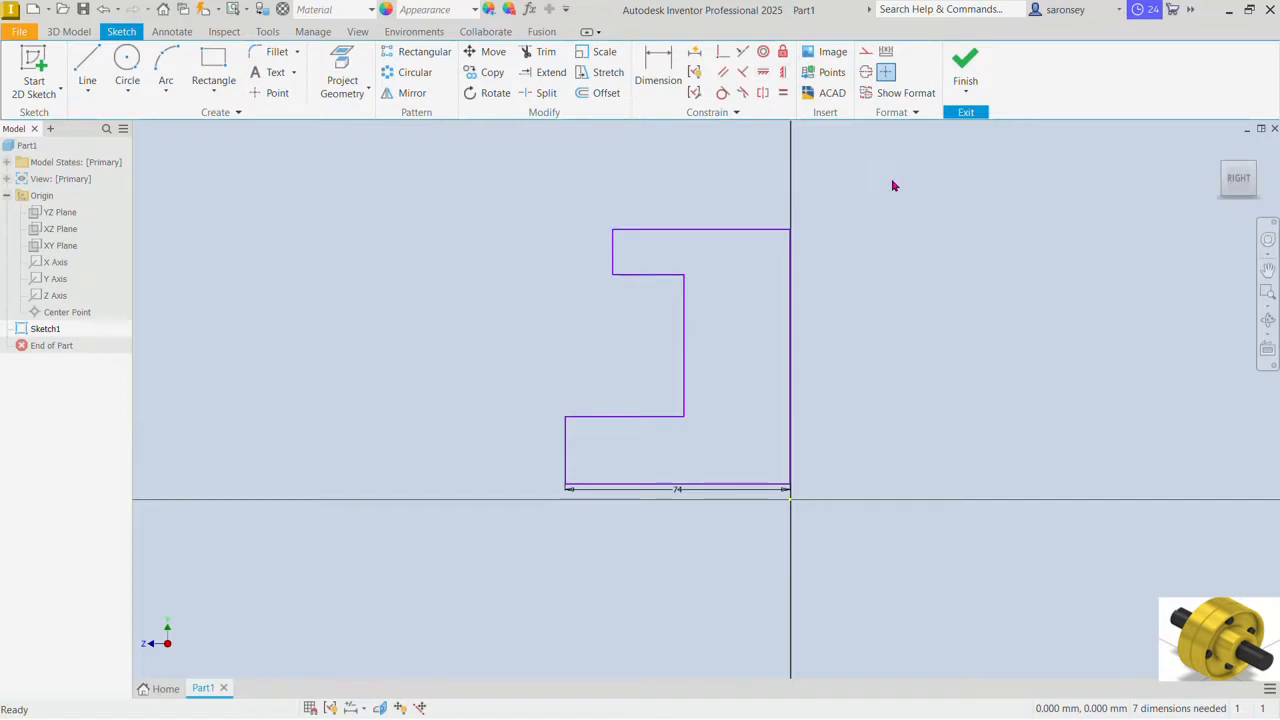
Step: Dimension the profile's bottom edge at 25 mm above the origin
click(660, 76)
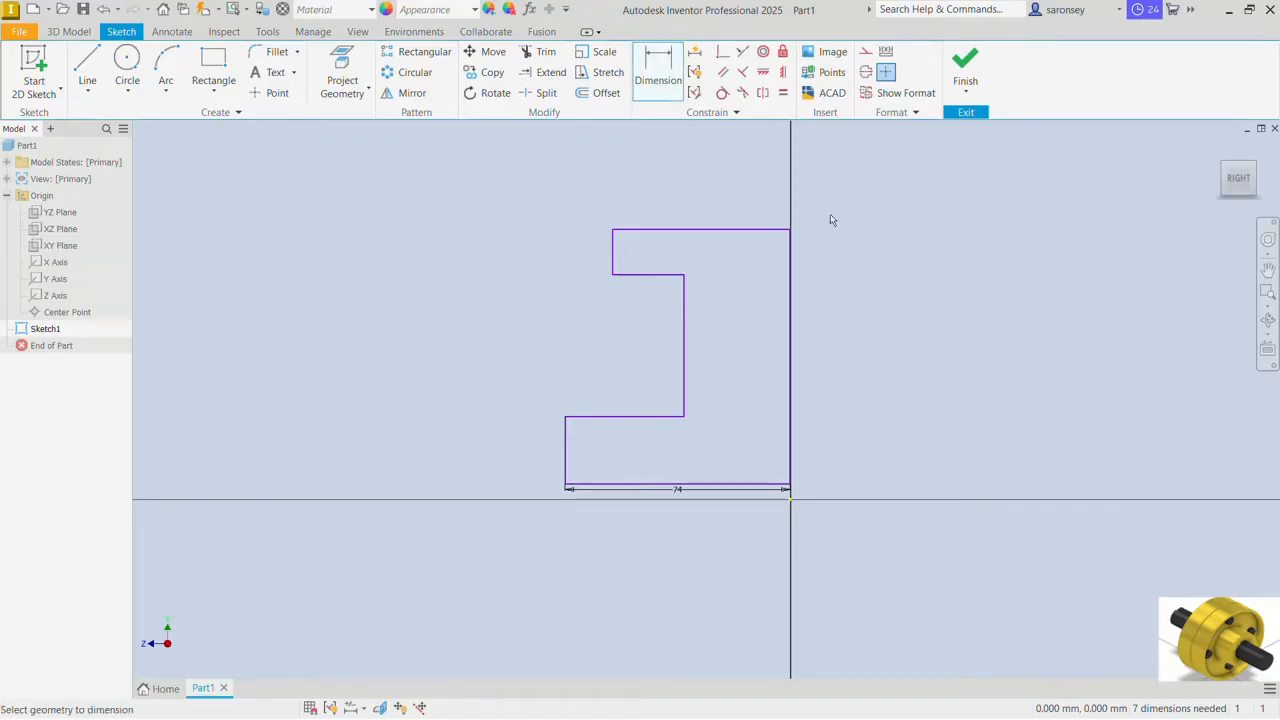
click(772, 485)
click(827, 489)
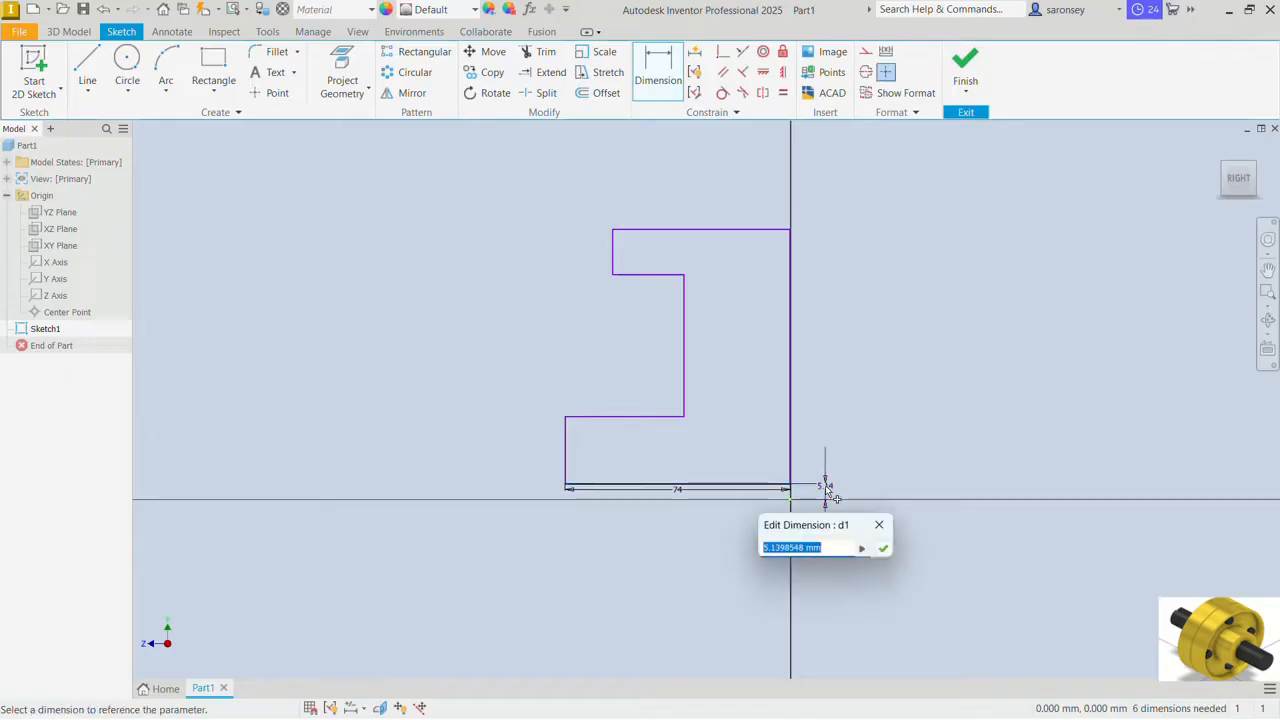
text(25)
key(Return)
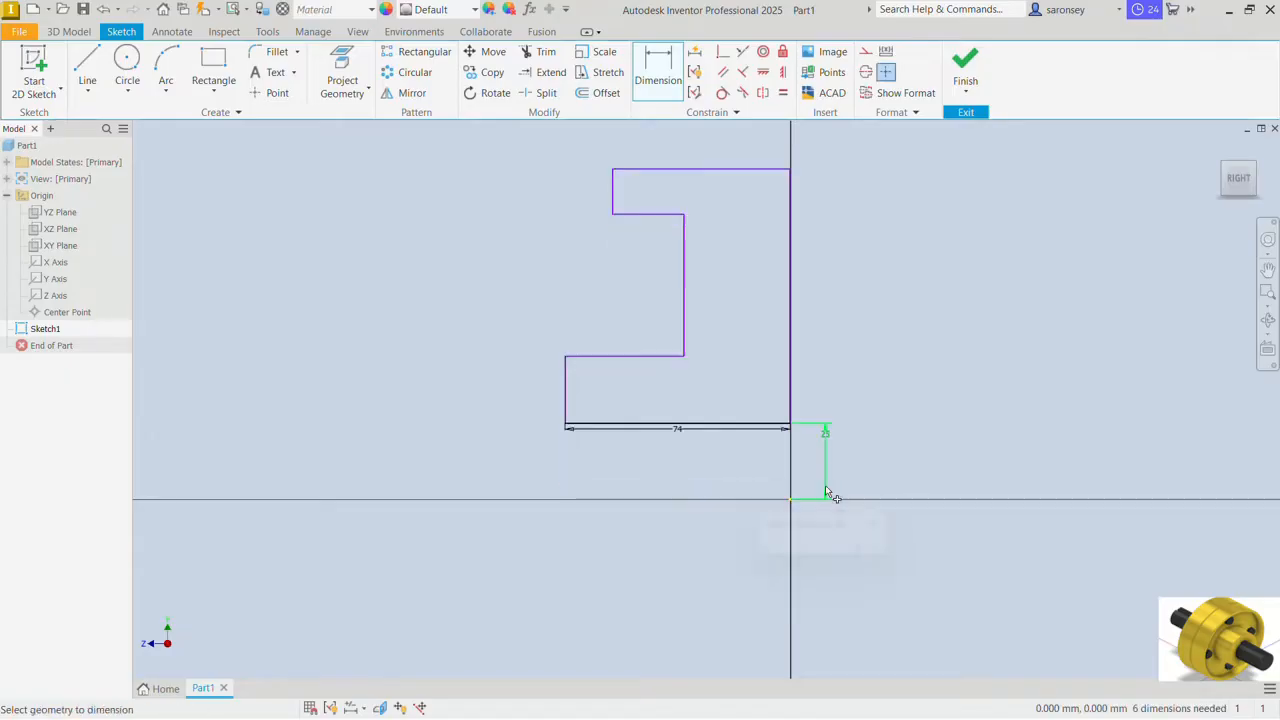
Step: Dimension the hub section with an end height of 23 mm and a top edge length of 50 mm
click(566, 375)
click(536, 381)
text(23)
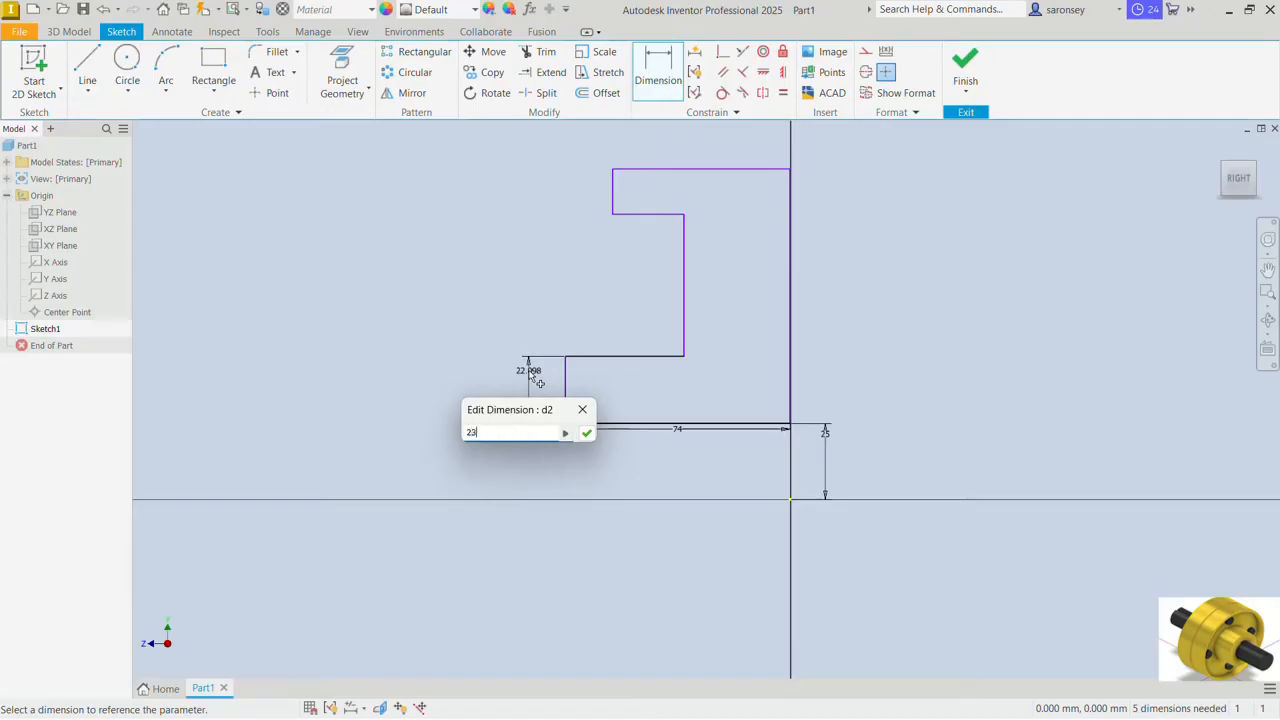
key(Return)
click(611, 355)
click(628, 347)
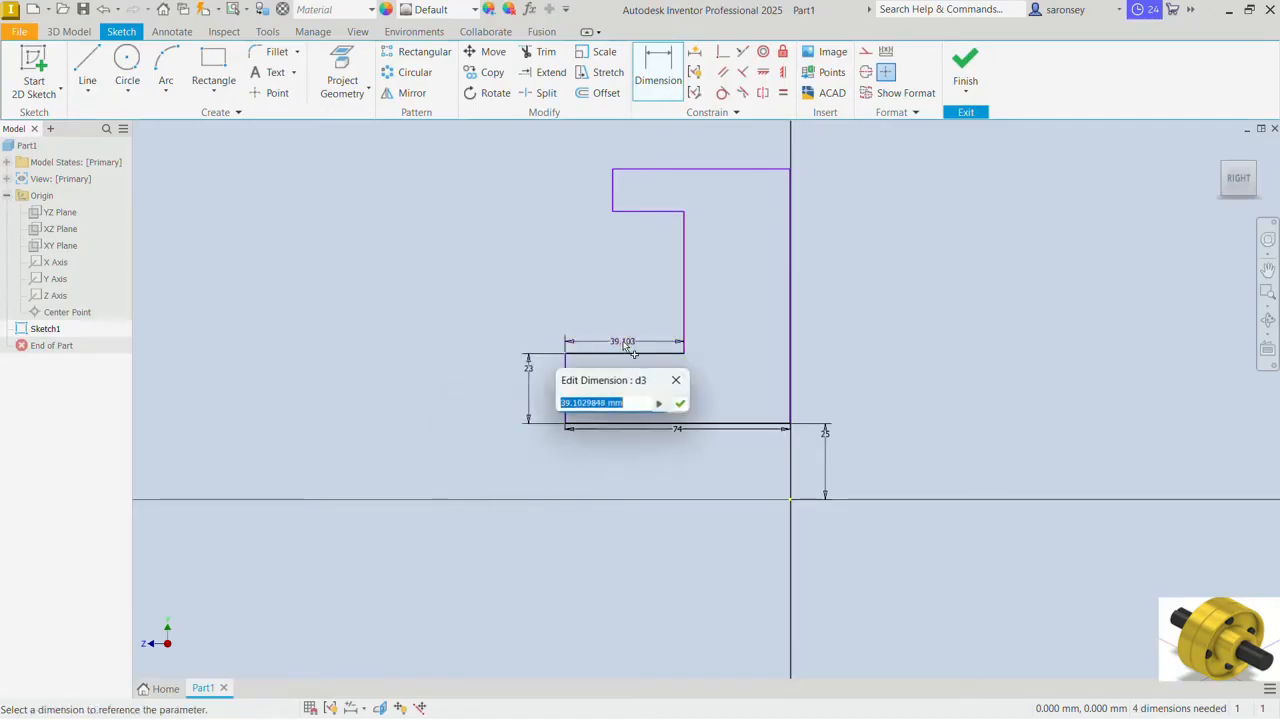
text(50)
key(Return)
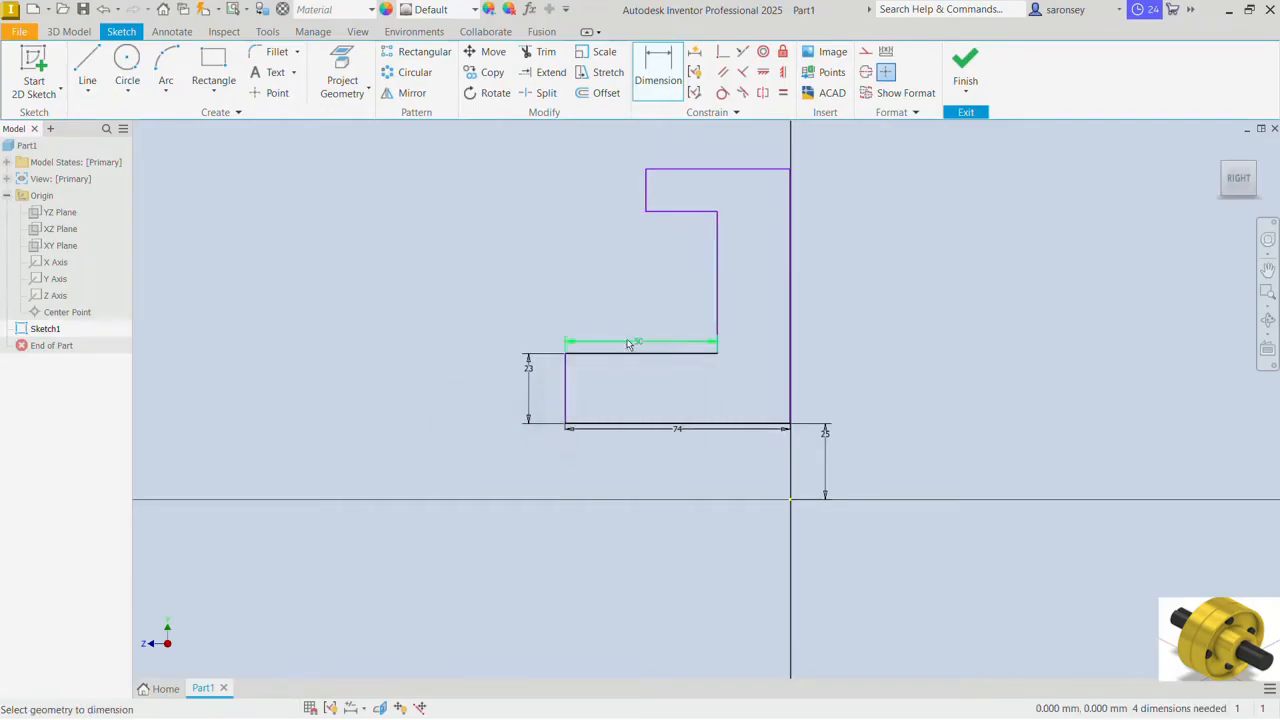
Step: Dimension the rim section with a thickness of 6 mm and a top edge length of 44 mm
click(647, 190)
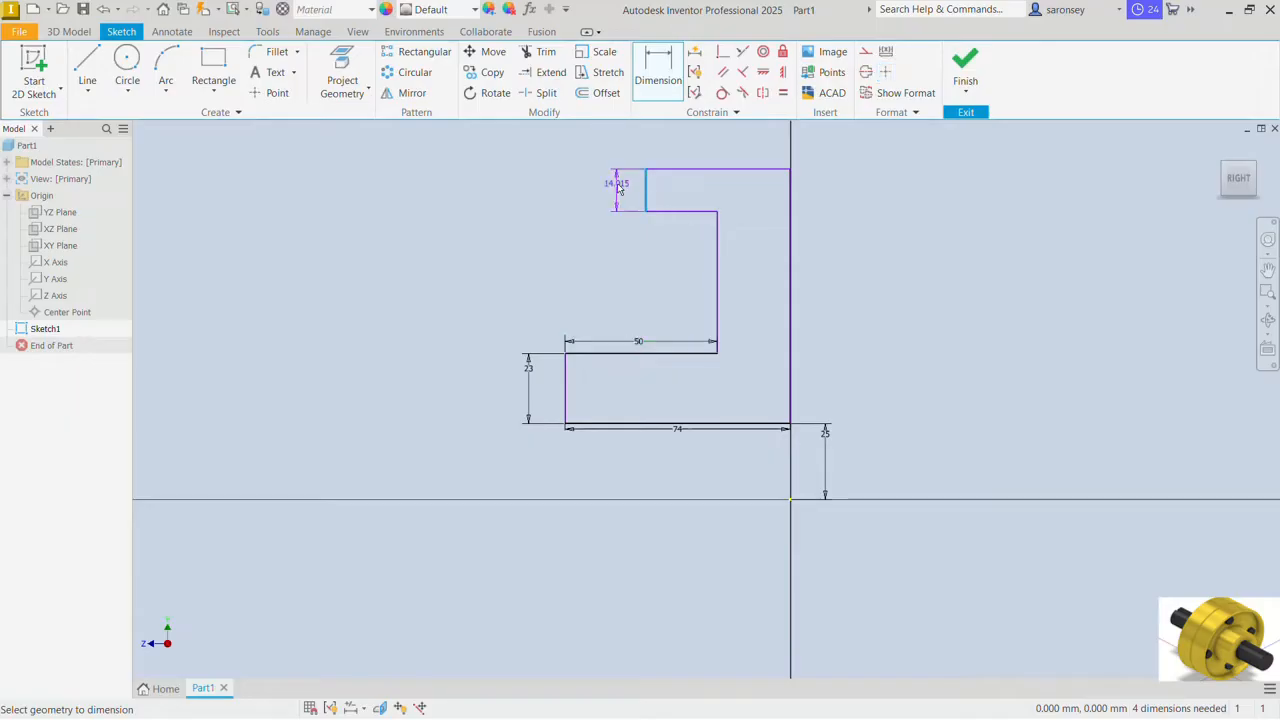
click(619, 186)
text(6)
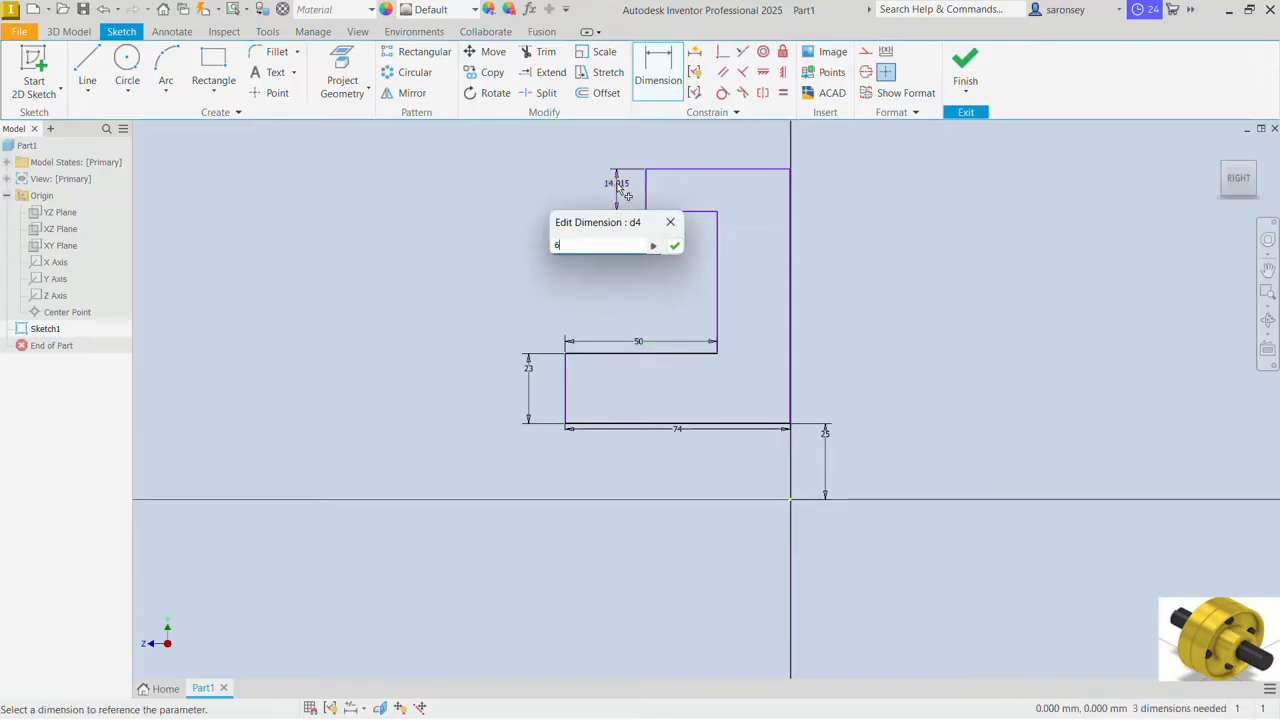
key(Return)
click(692, 195)
click(703, 178)
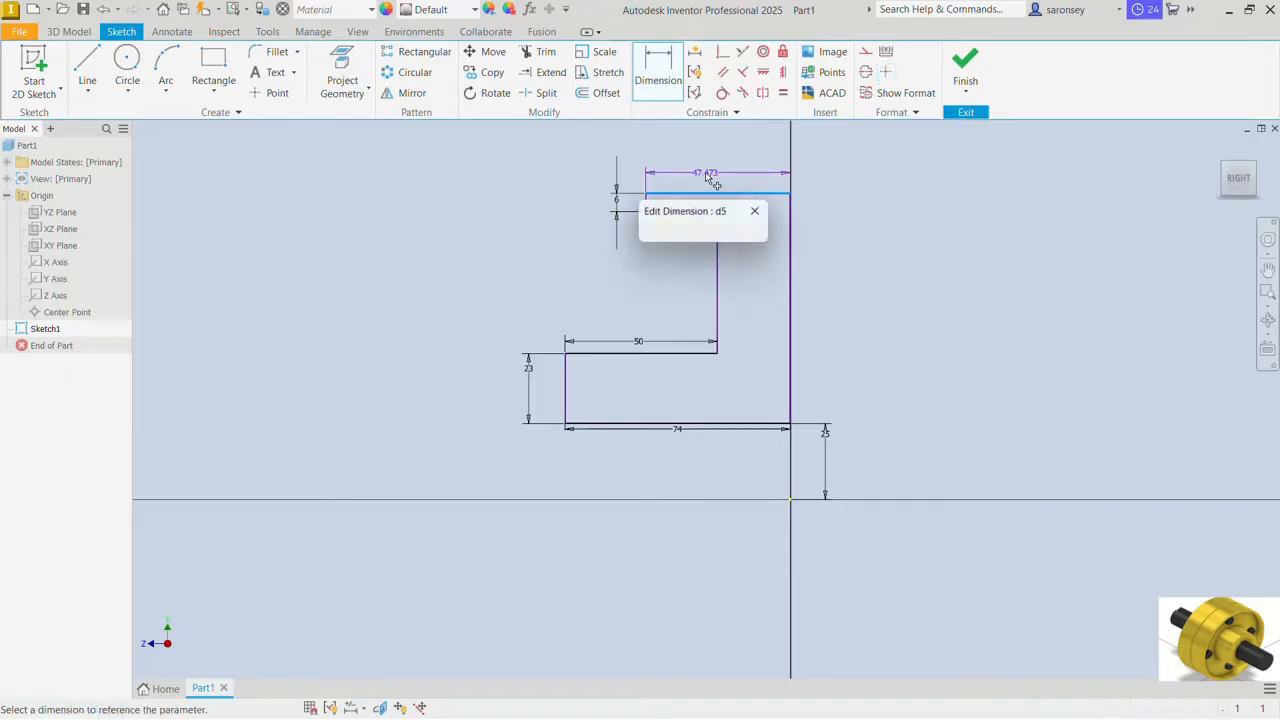
text(44)
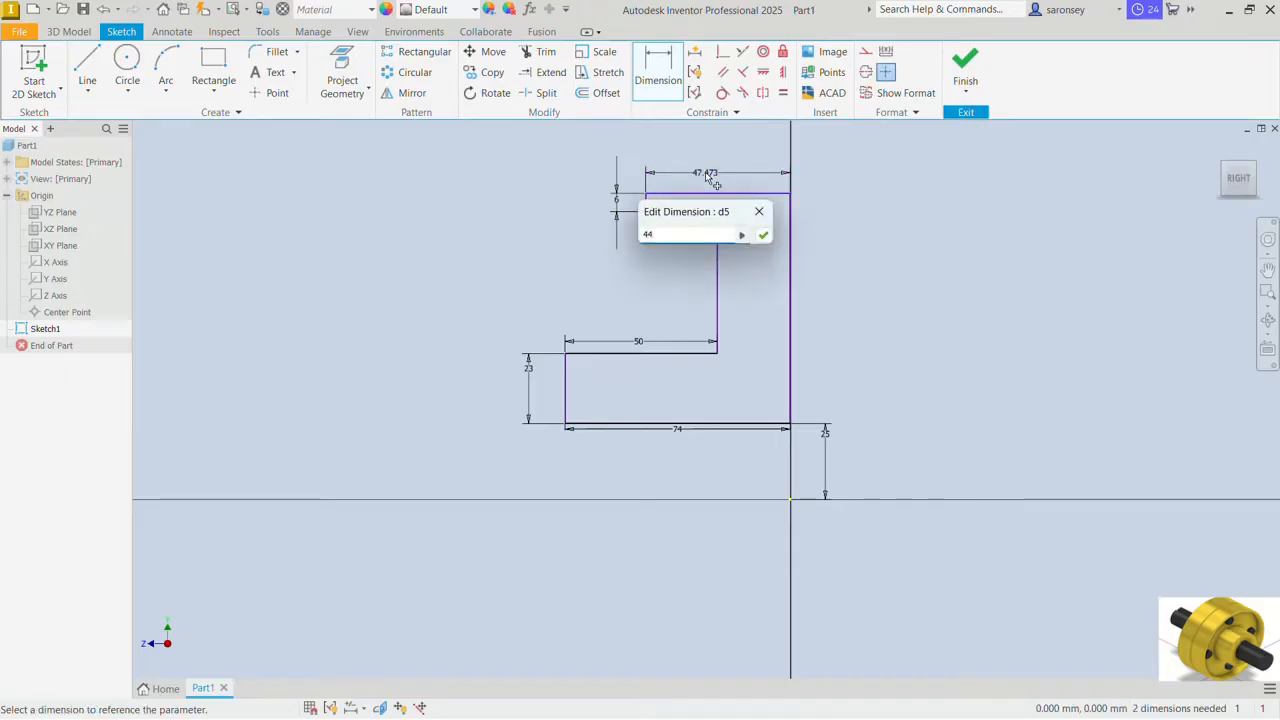
key(Return)
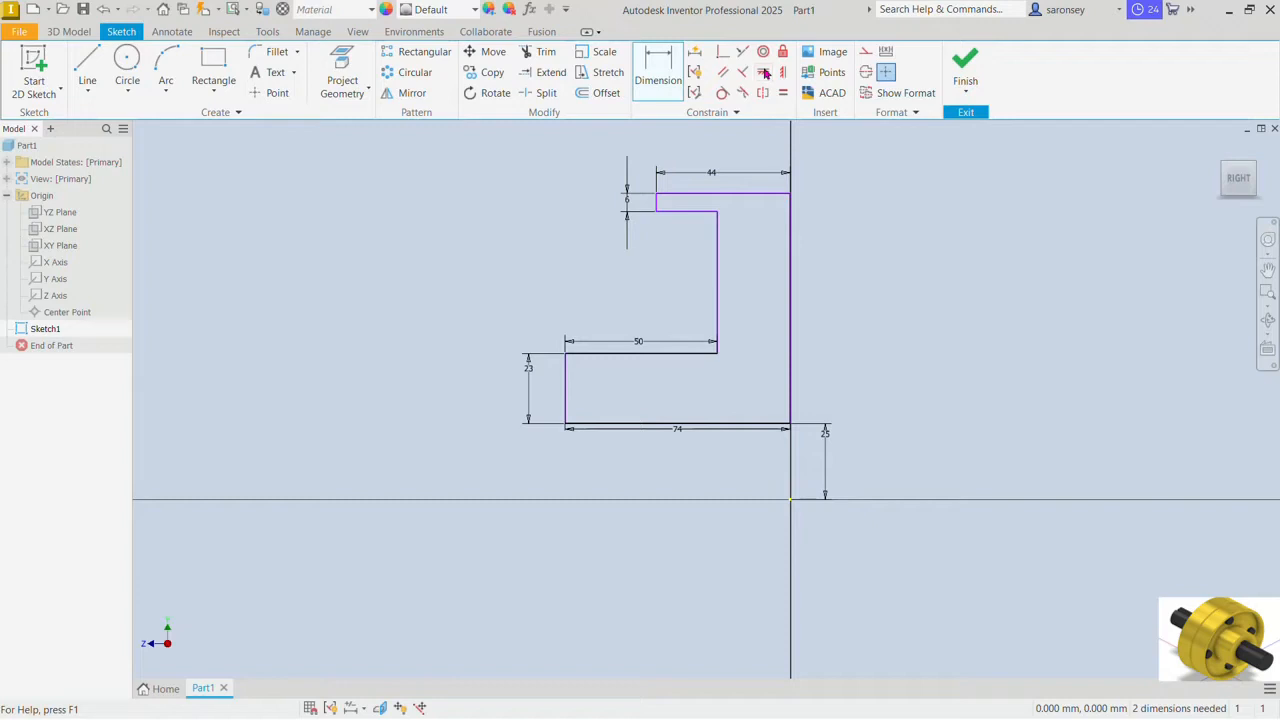
Step: Apply a Horizontal constraint between the midpoint of the profile's long right edge and the origin, and pull the rim's top edge slightly upward
click(764, 72)
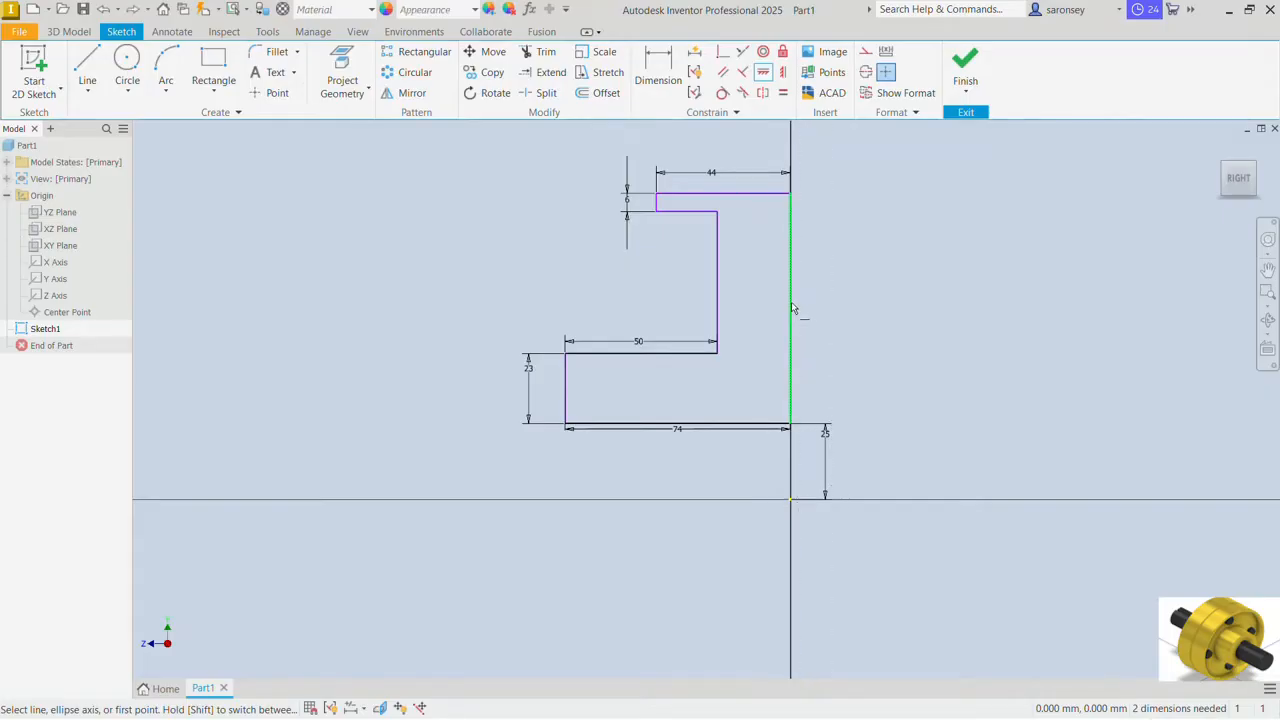
click(790, 308)
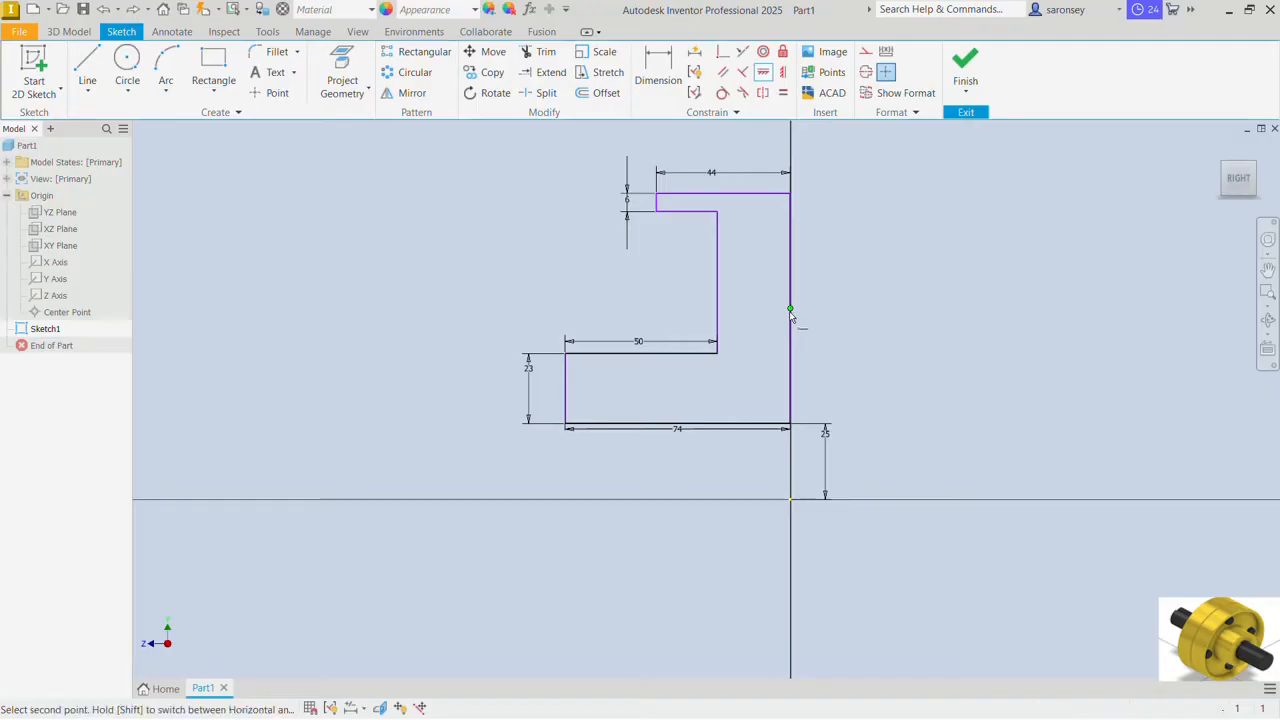
click(790, 508)
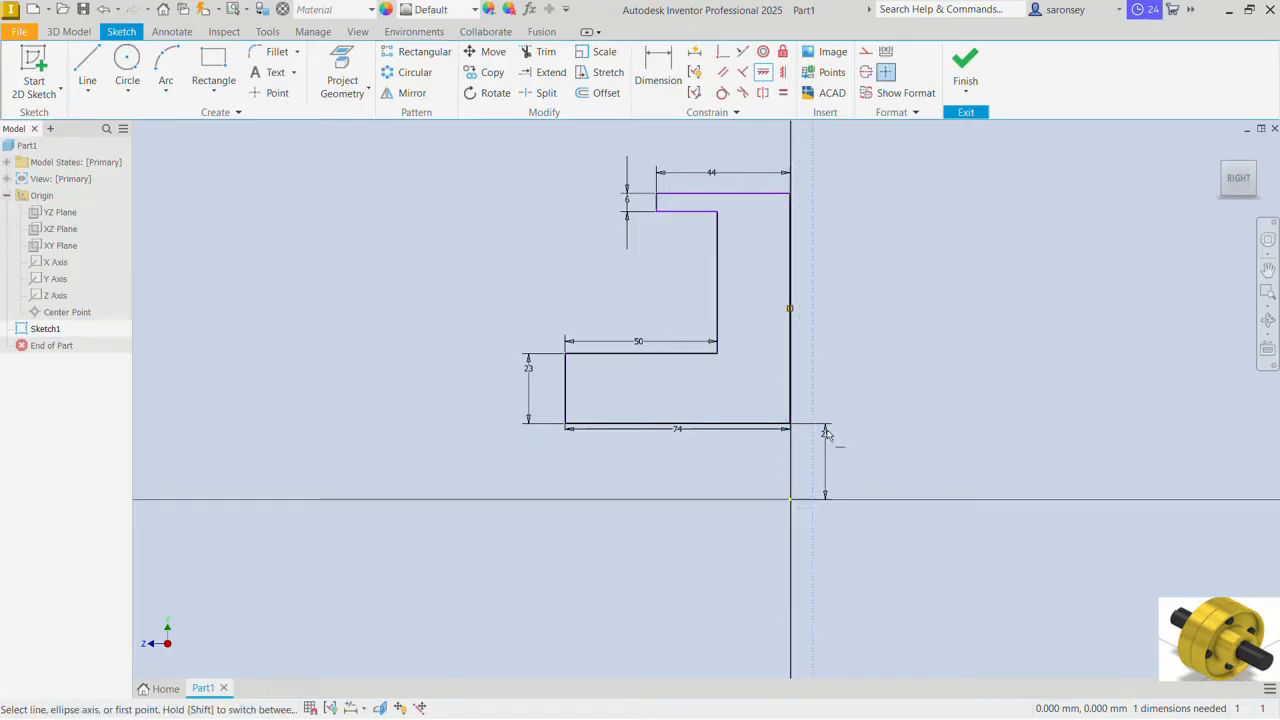
right_click(893, 245)
click(909, 240)
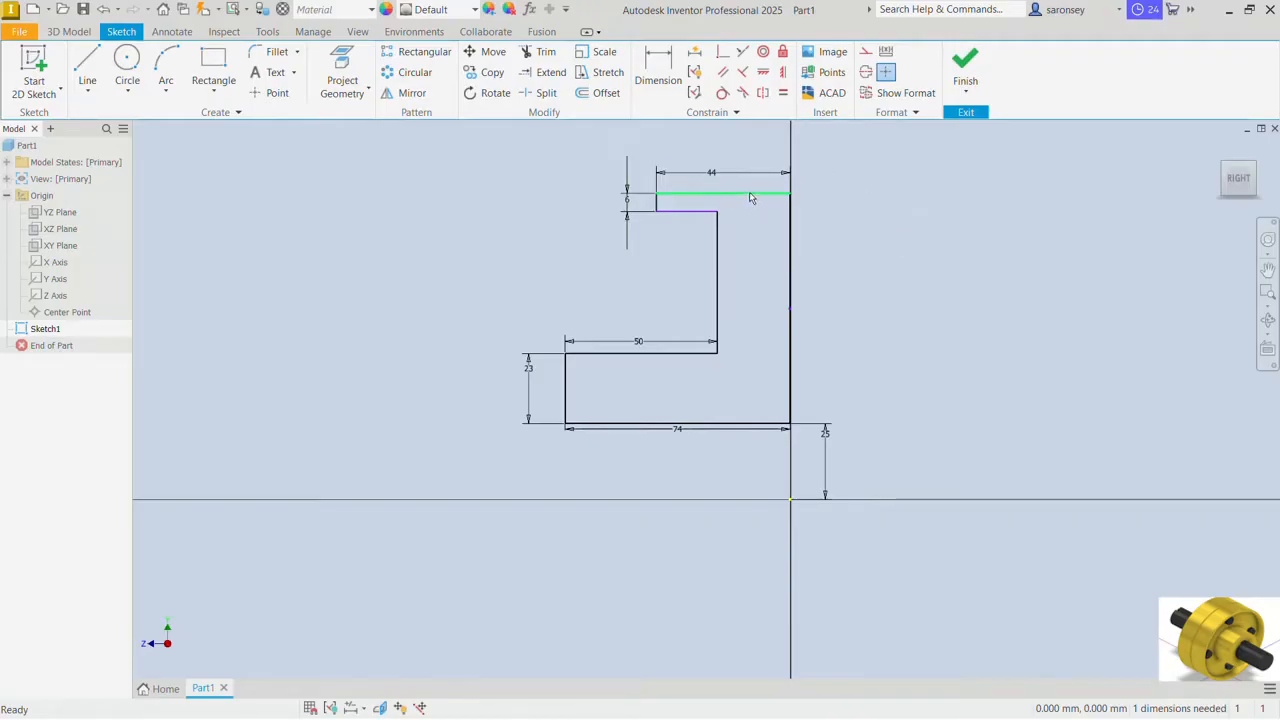
drag(757, 191, 758, 179)
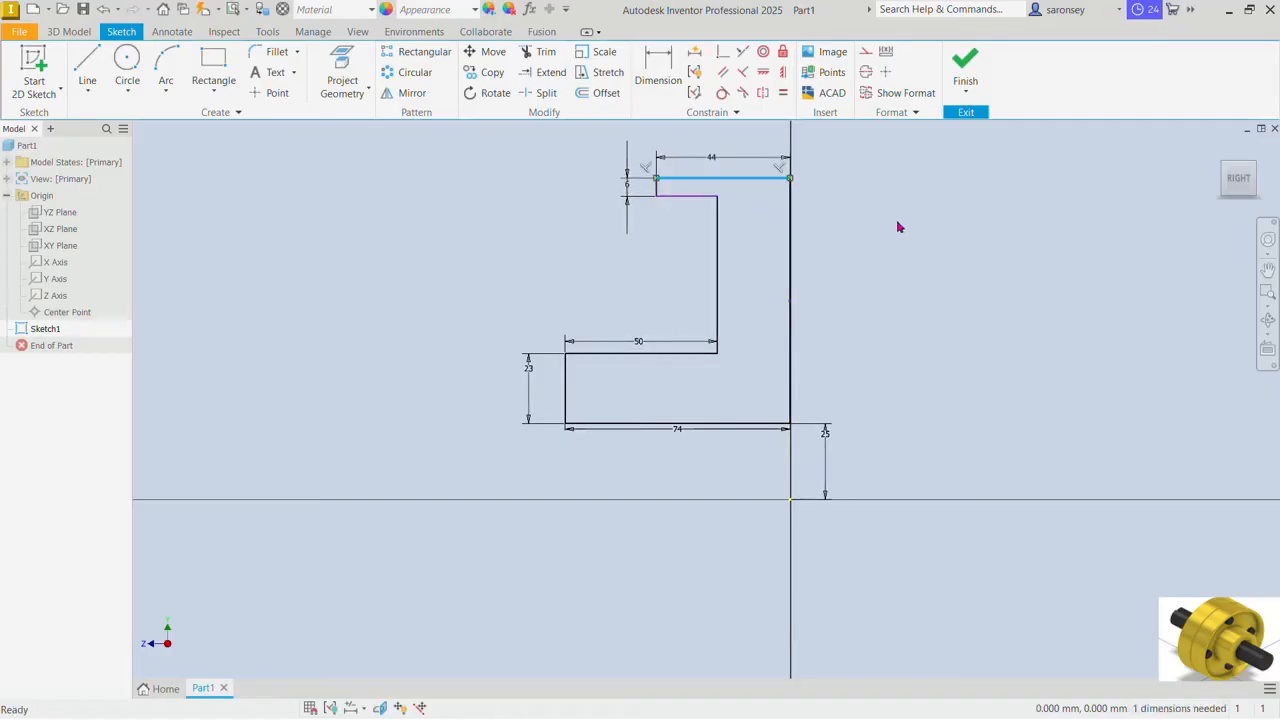
Step: Dimension the profile's top edge at 104 mm above the origin and finish the sketch
click(660, 70)
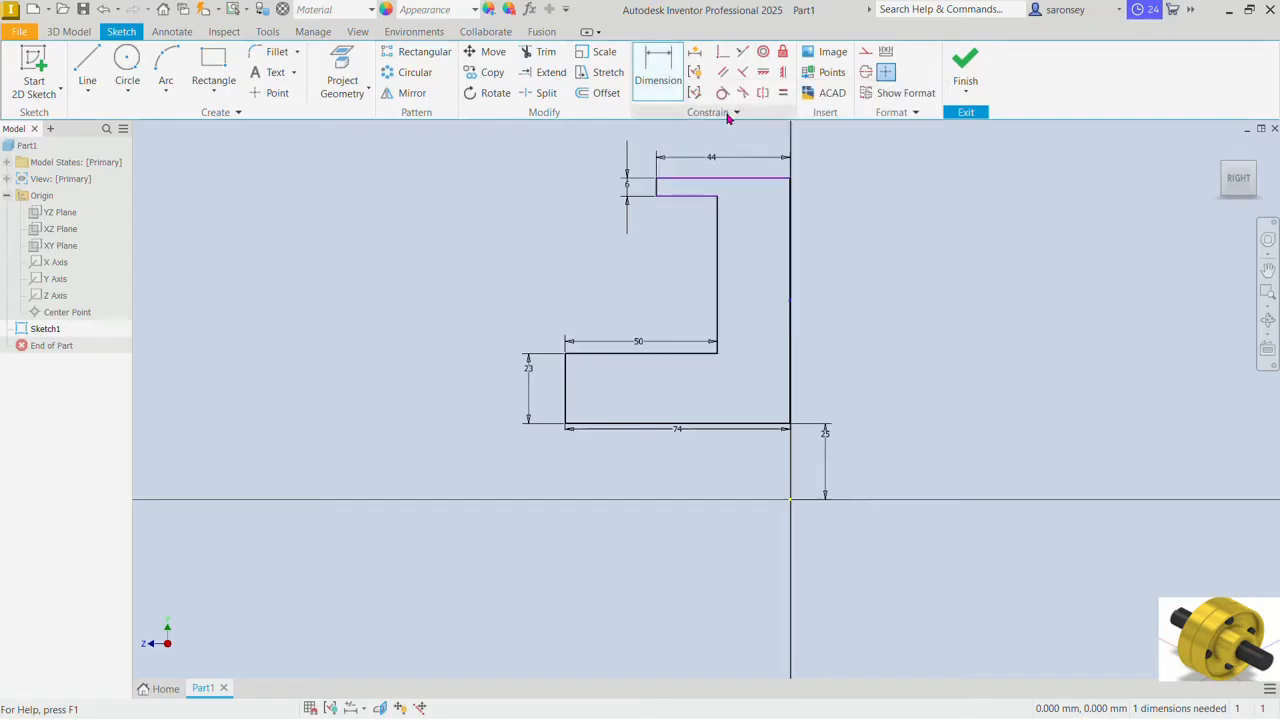
click(765, 179)
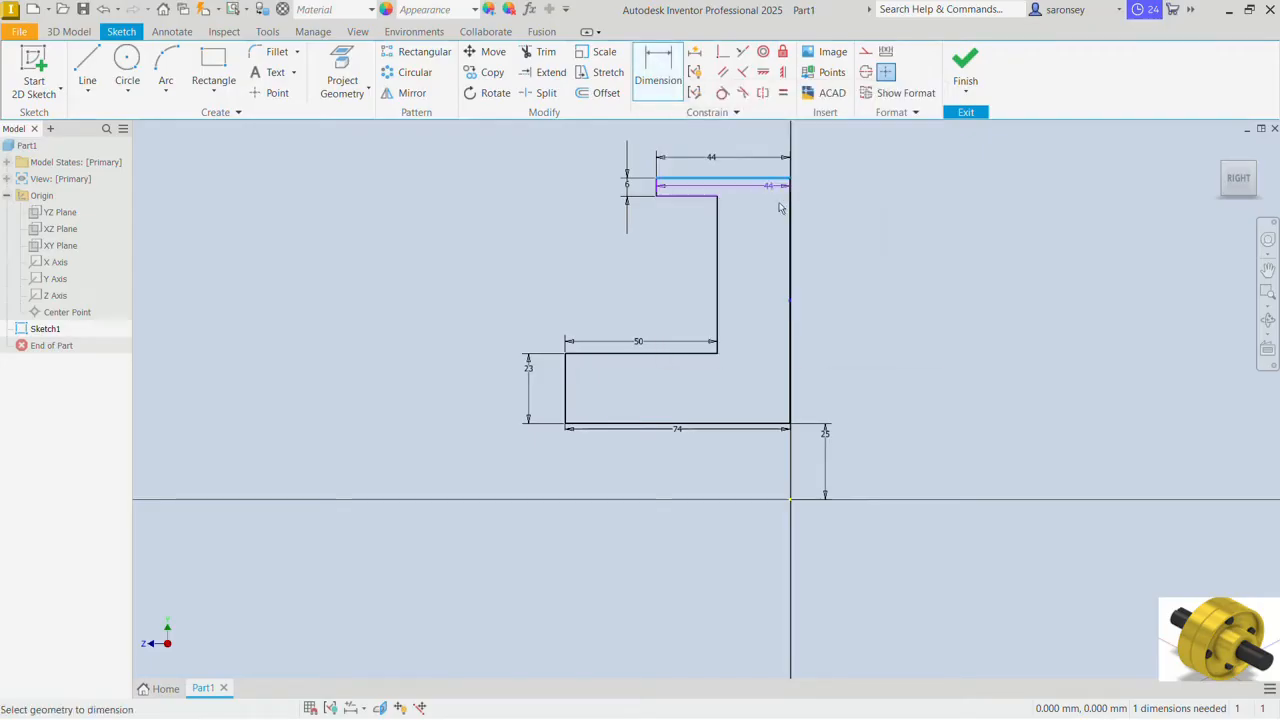
click(800, 500)
click(866, 372)
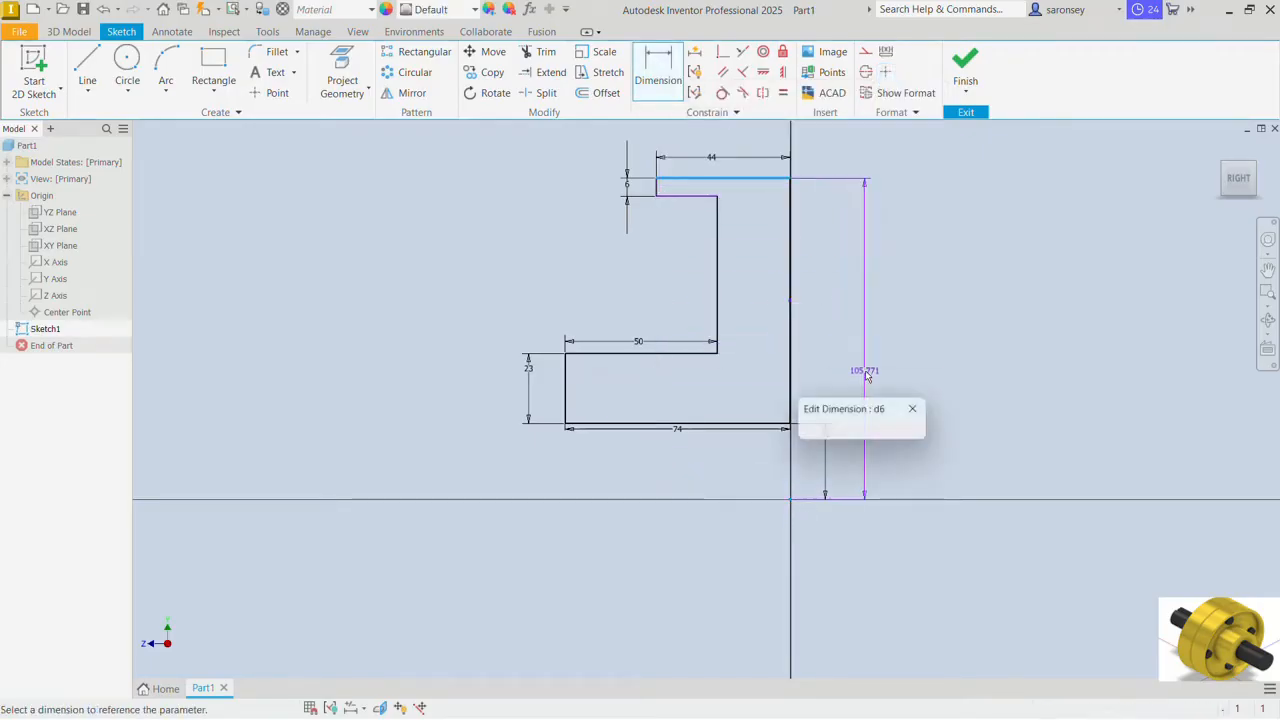
text(10)
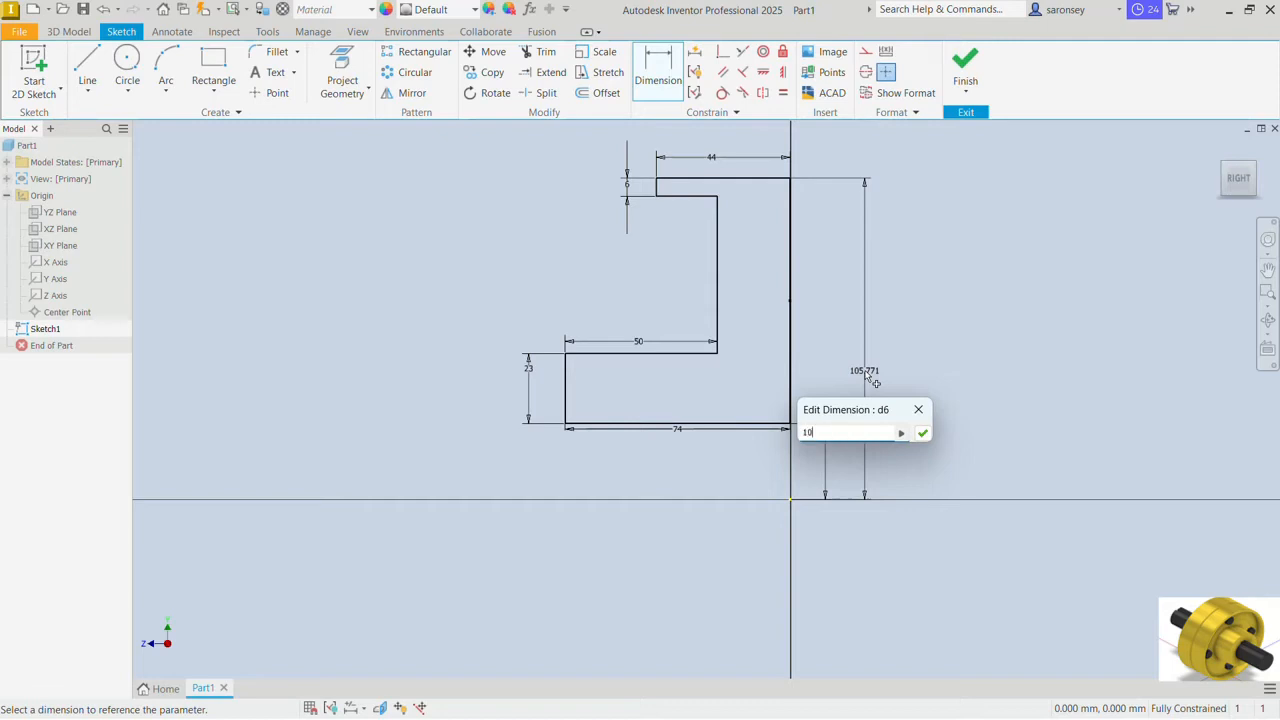
text(4)
key(Return)
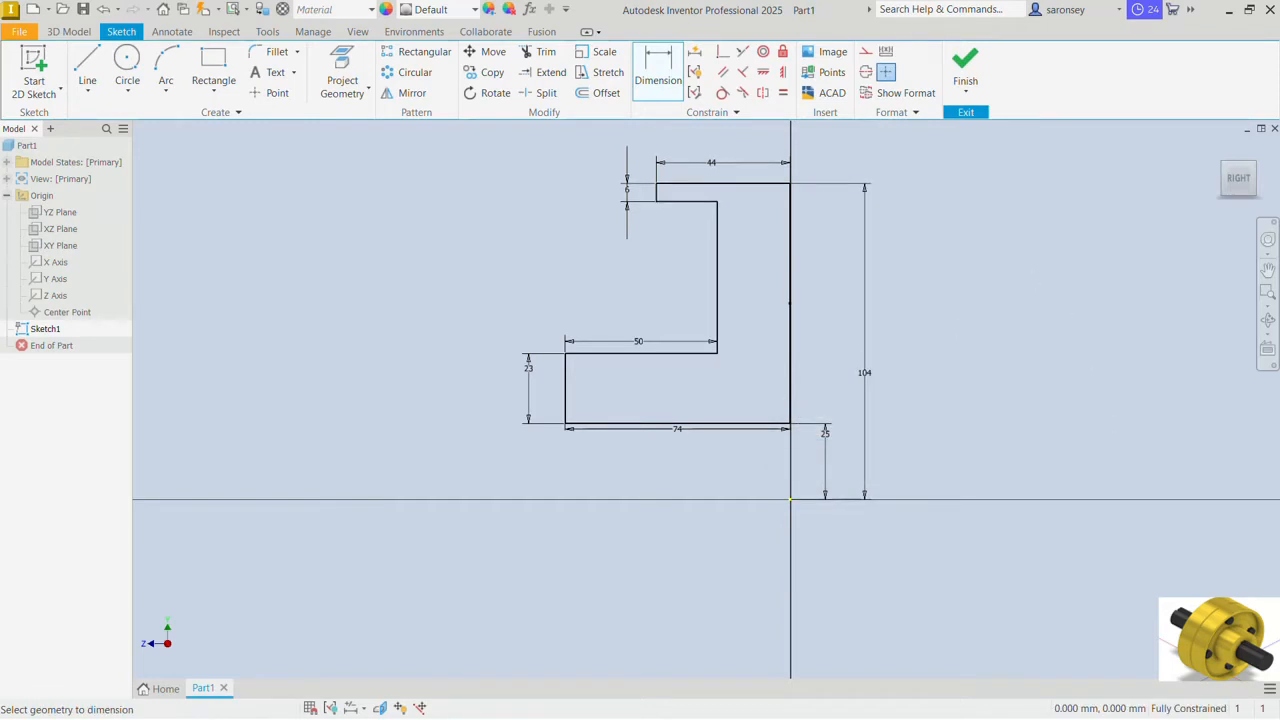
click(965, 65)
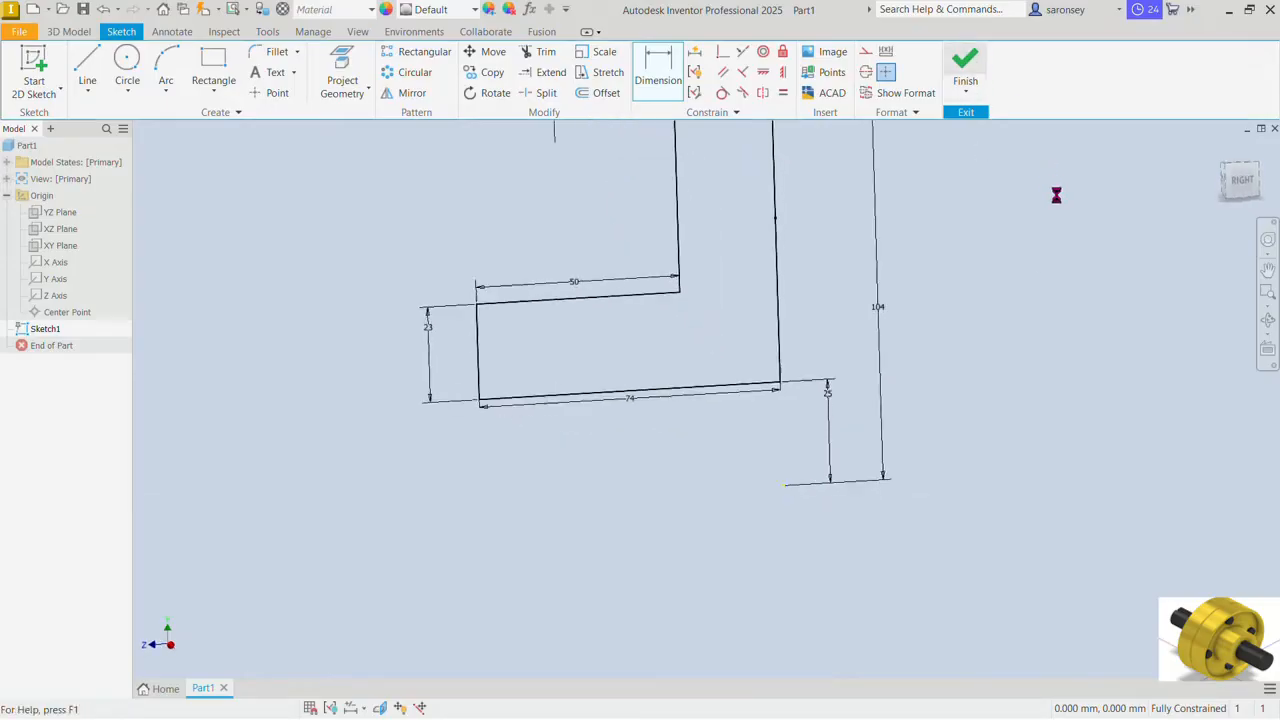
key(F6)
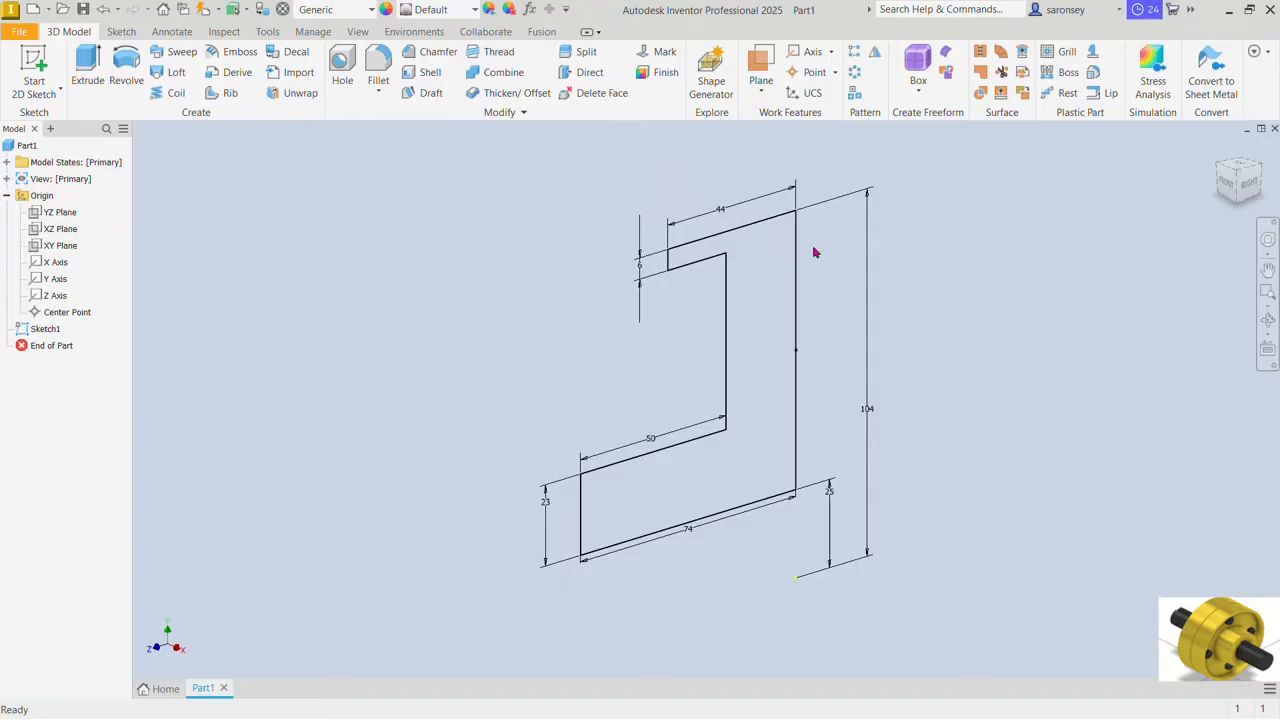
Step: Revolve the flange profile a full 360 degrees about the Z axis as a new solid
click(130, 72)
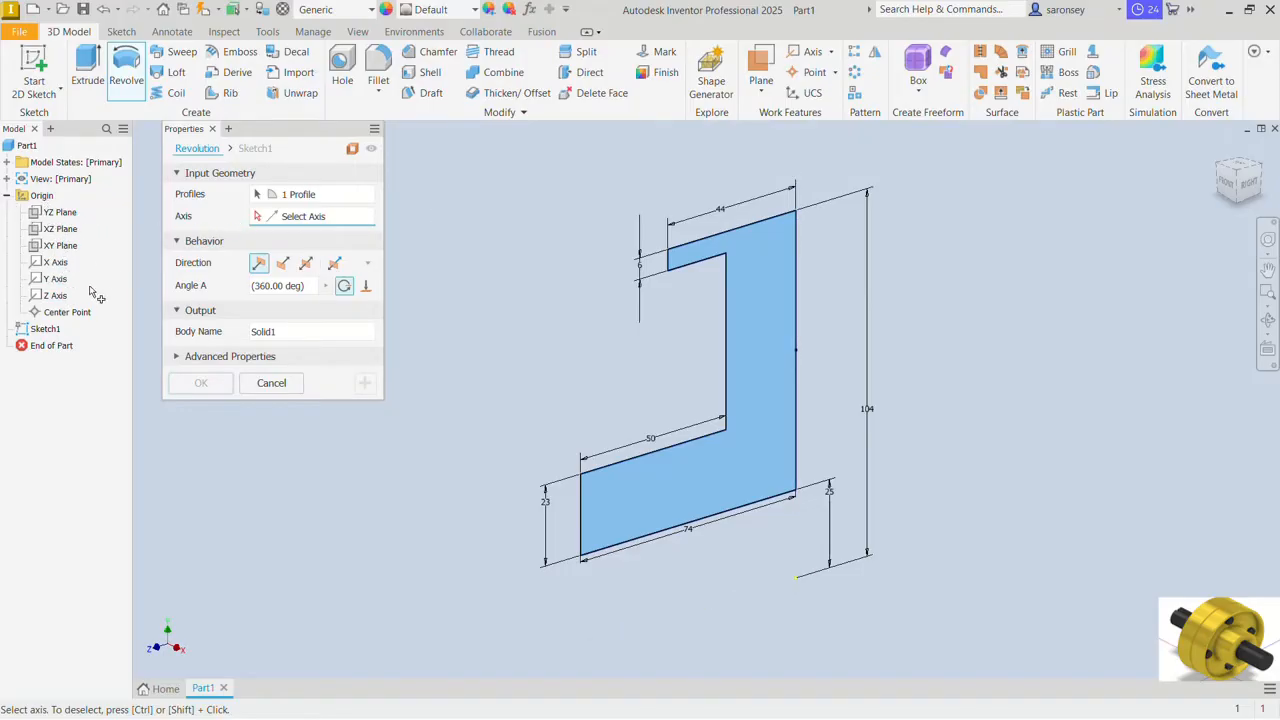
click(56, 296)
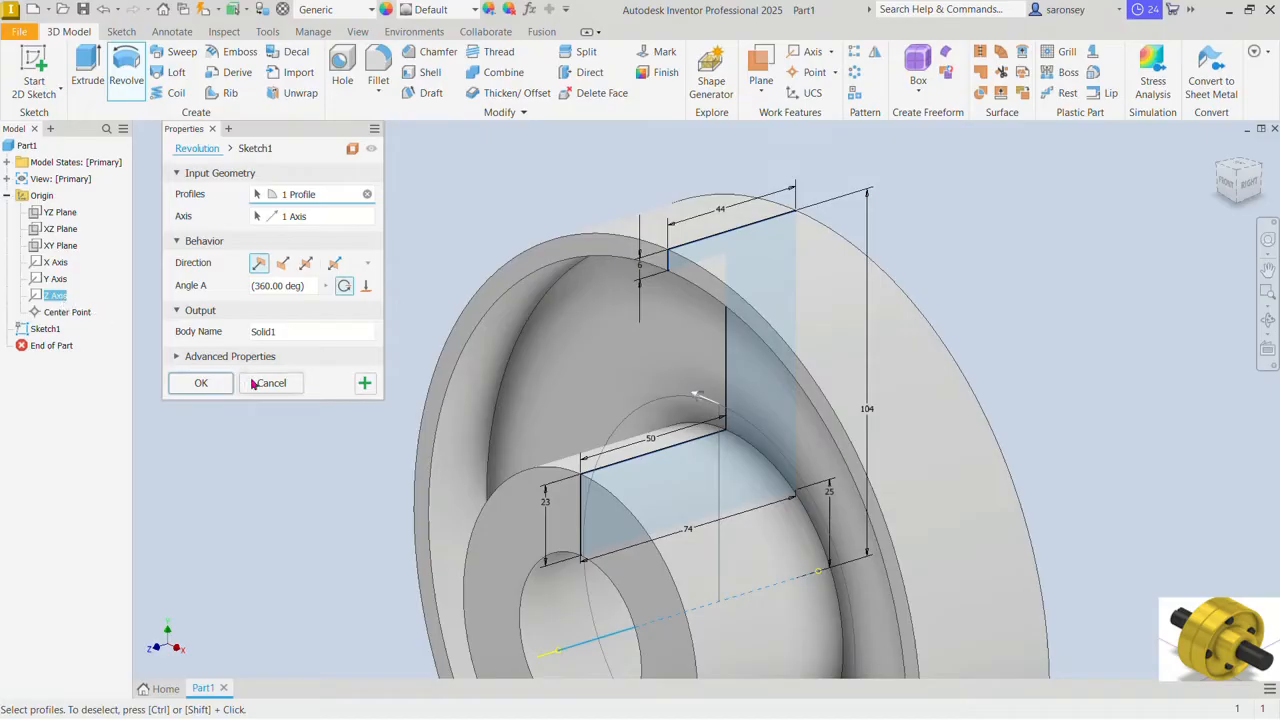
click(201, 384)
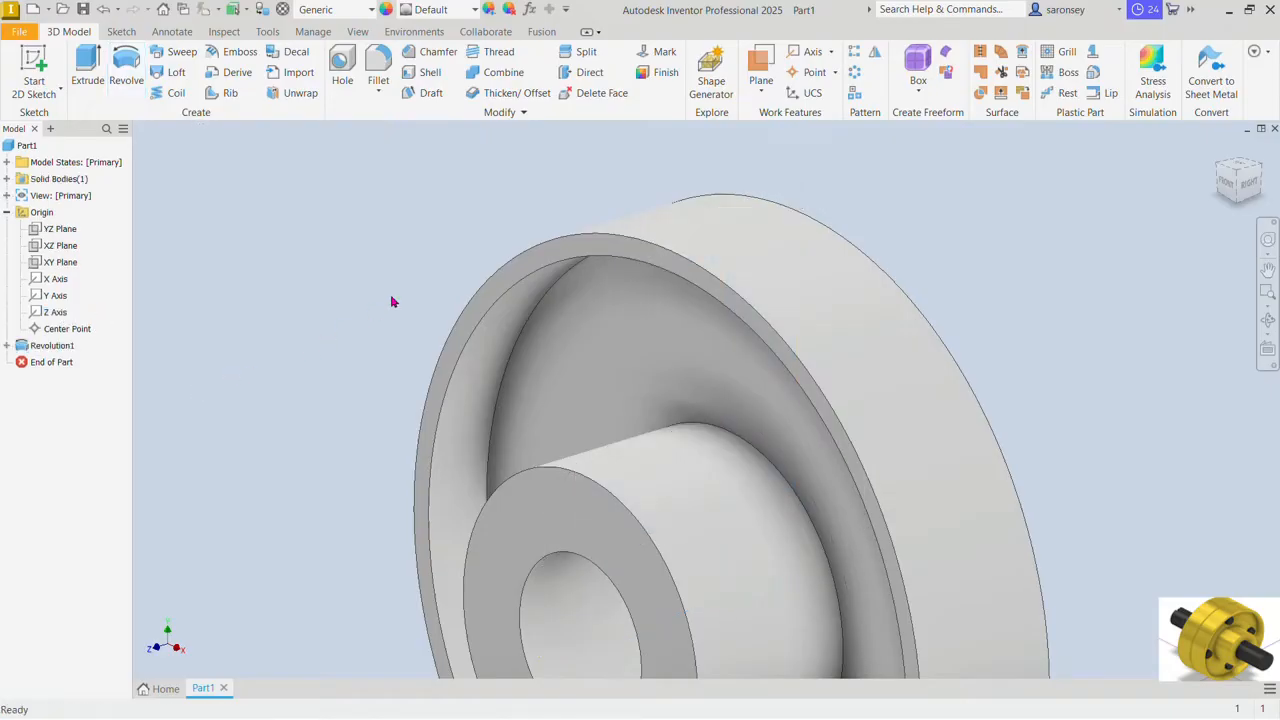
key(F6)
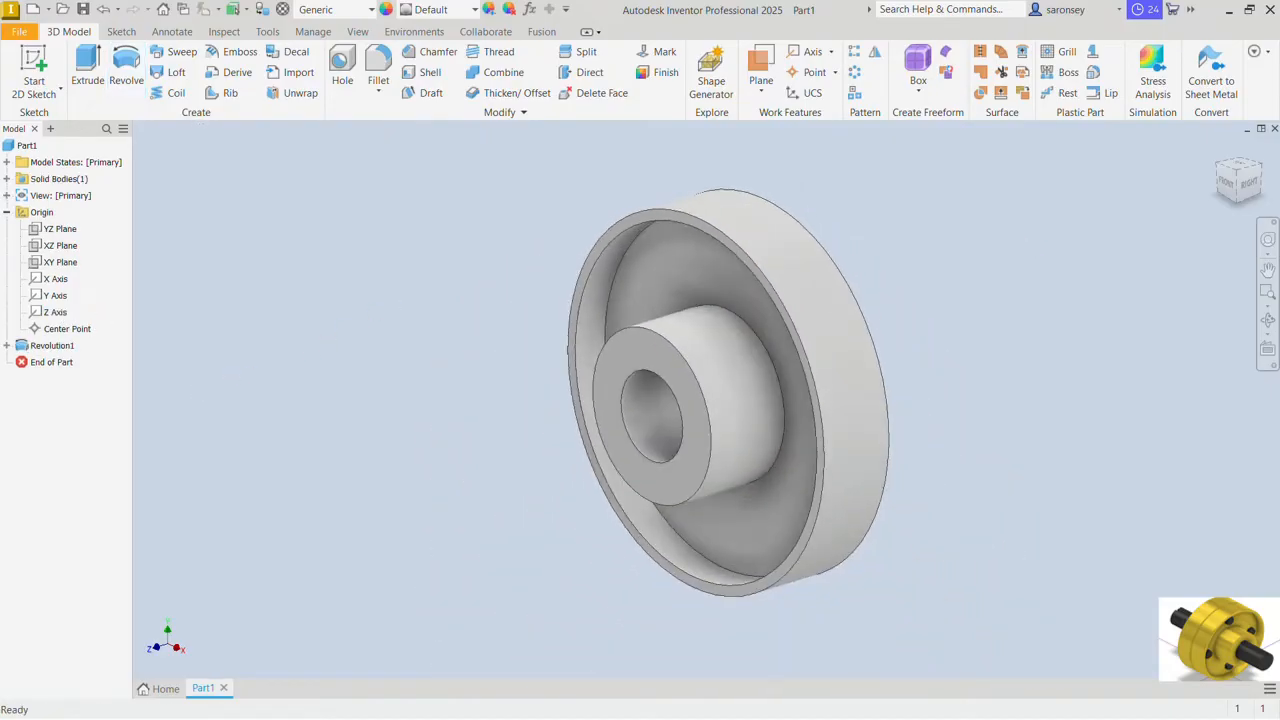
Step: Start a sketch on the flange's recessed web face and draw a 146 mm diameter circle centred on the origin
click(715, 288)
click(833, 282)
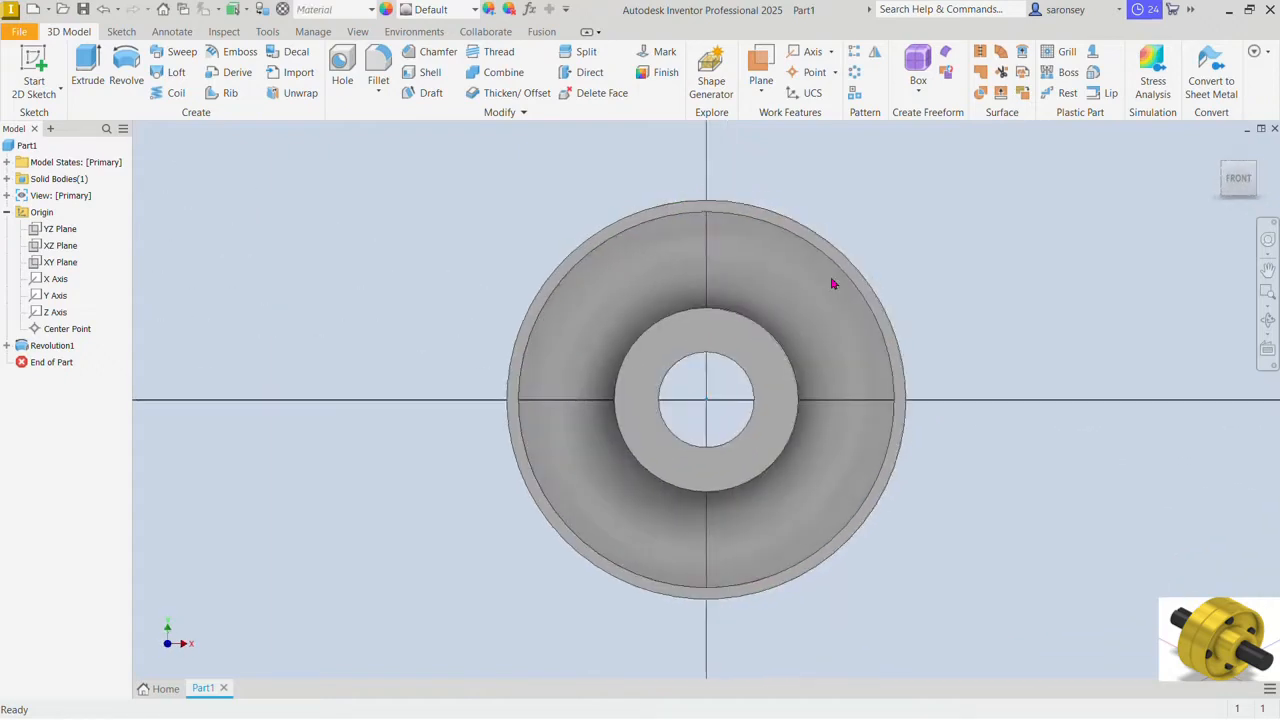
click(127, 65)
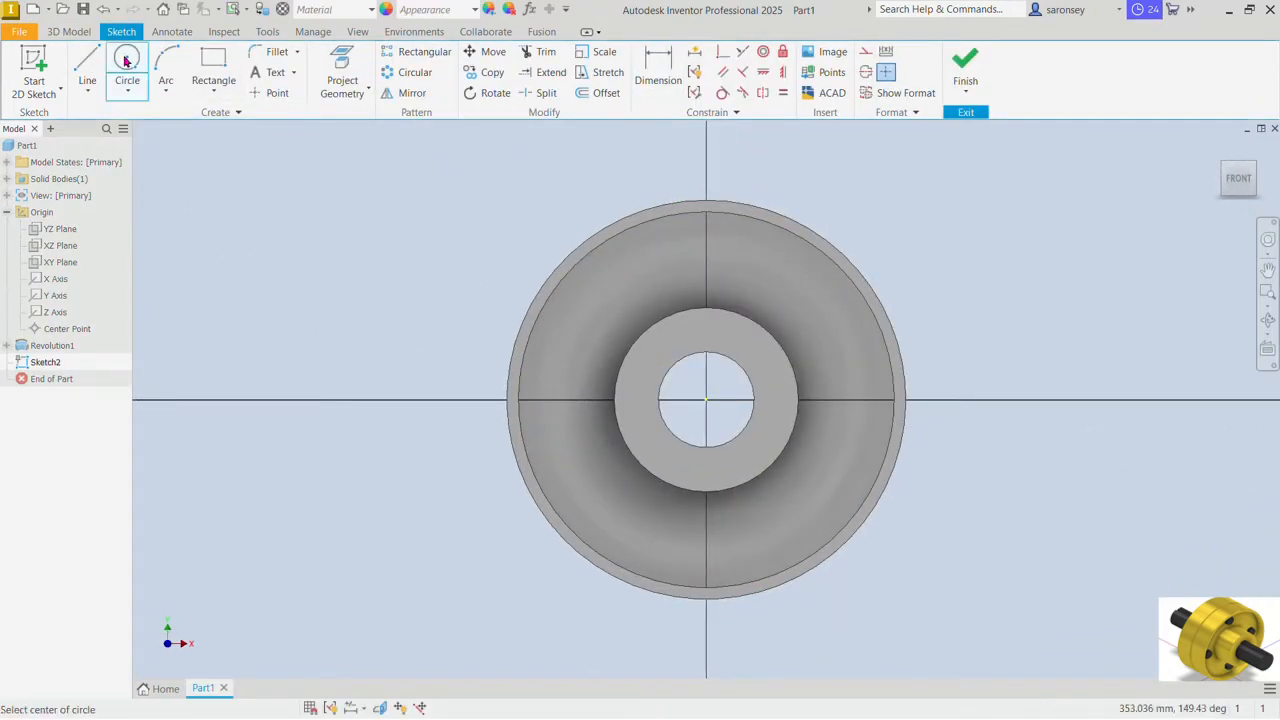
click(706, 400)
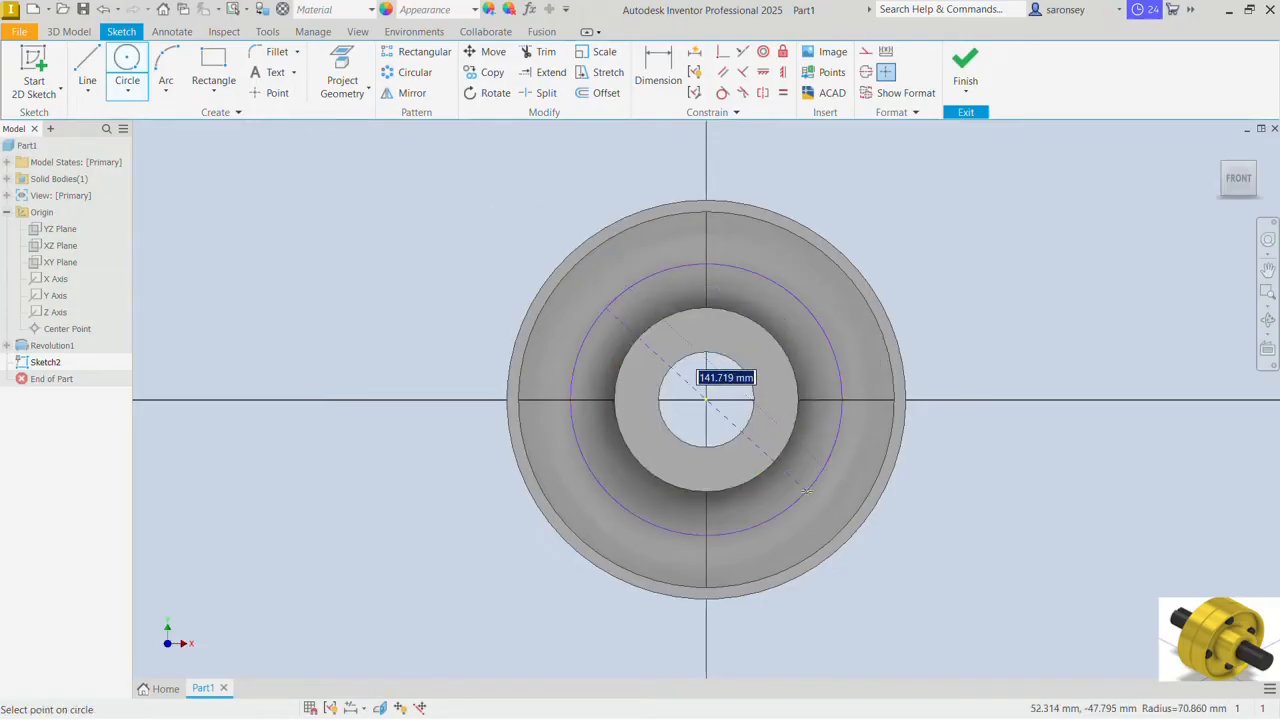
text(146)
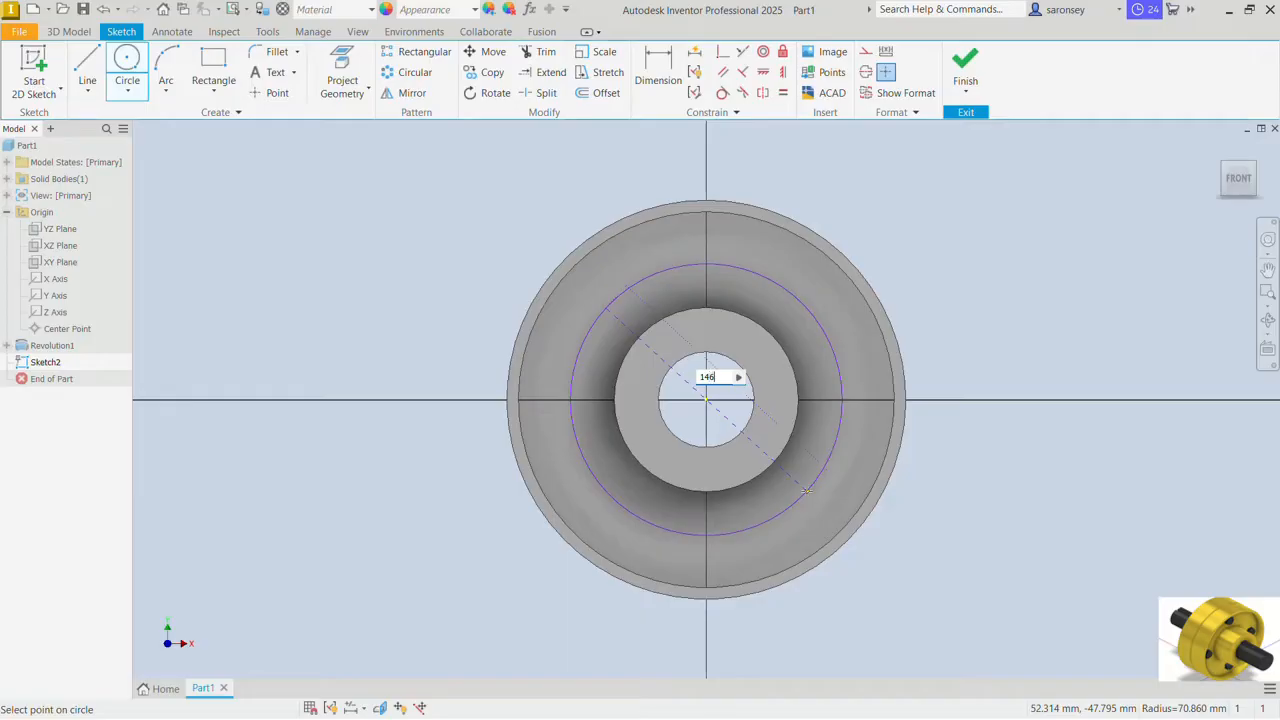
key(Return)
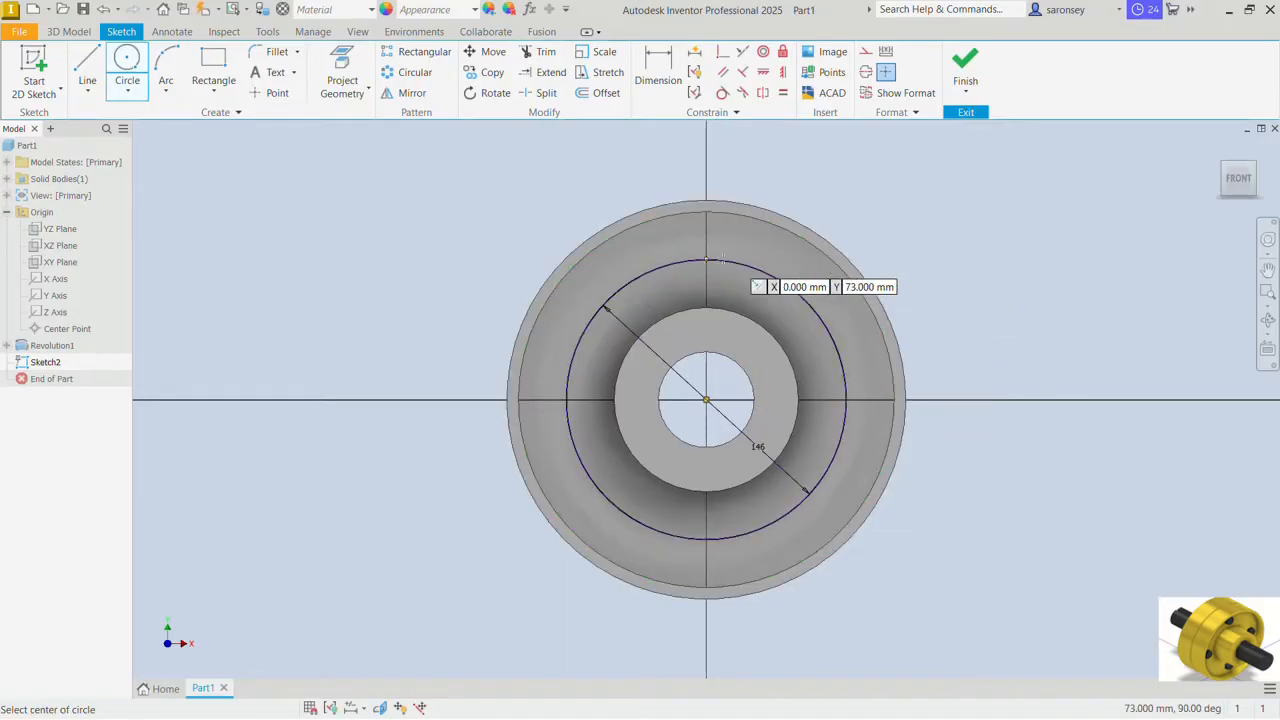
Step: Draw a 16 mm diameter circle centred on the top point of the 146 mm circle
click(706, 260)
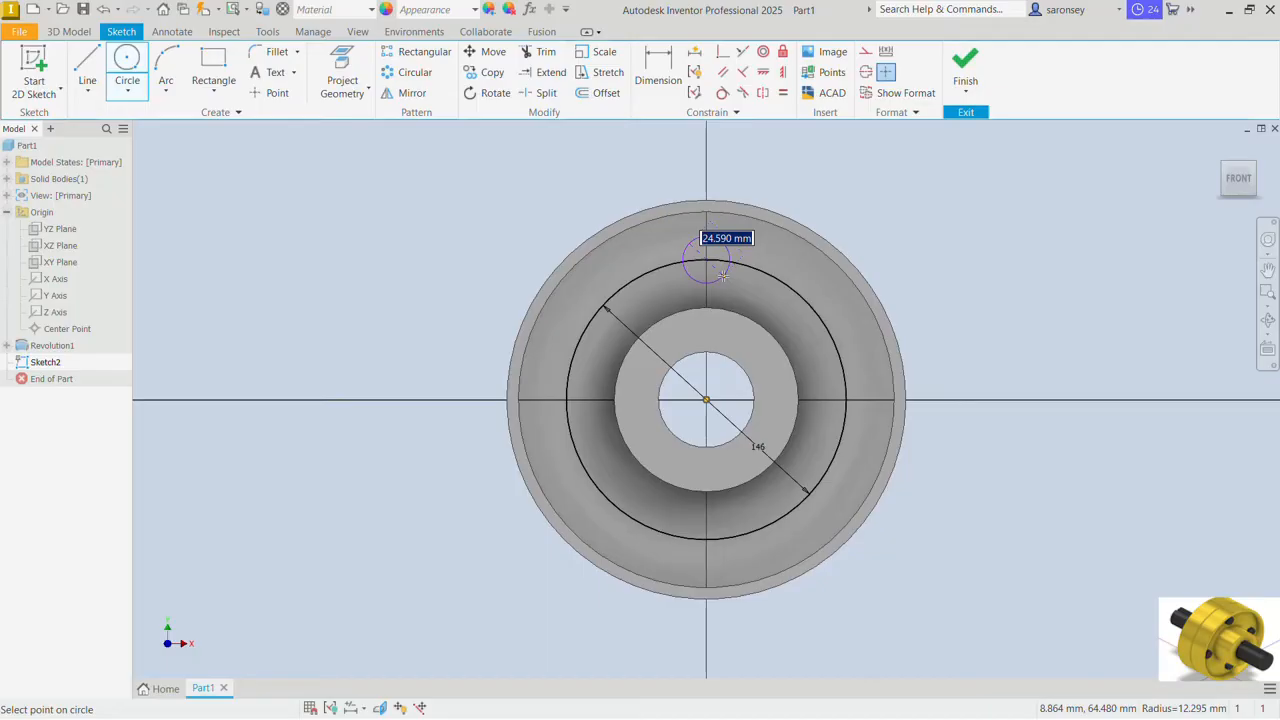
text(16)
key(Return)
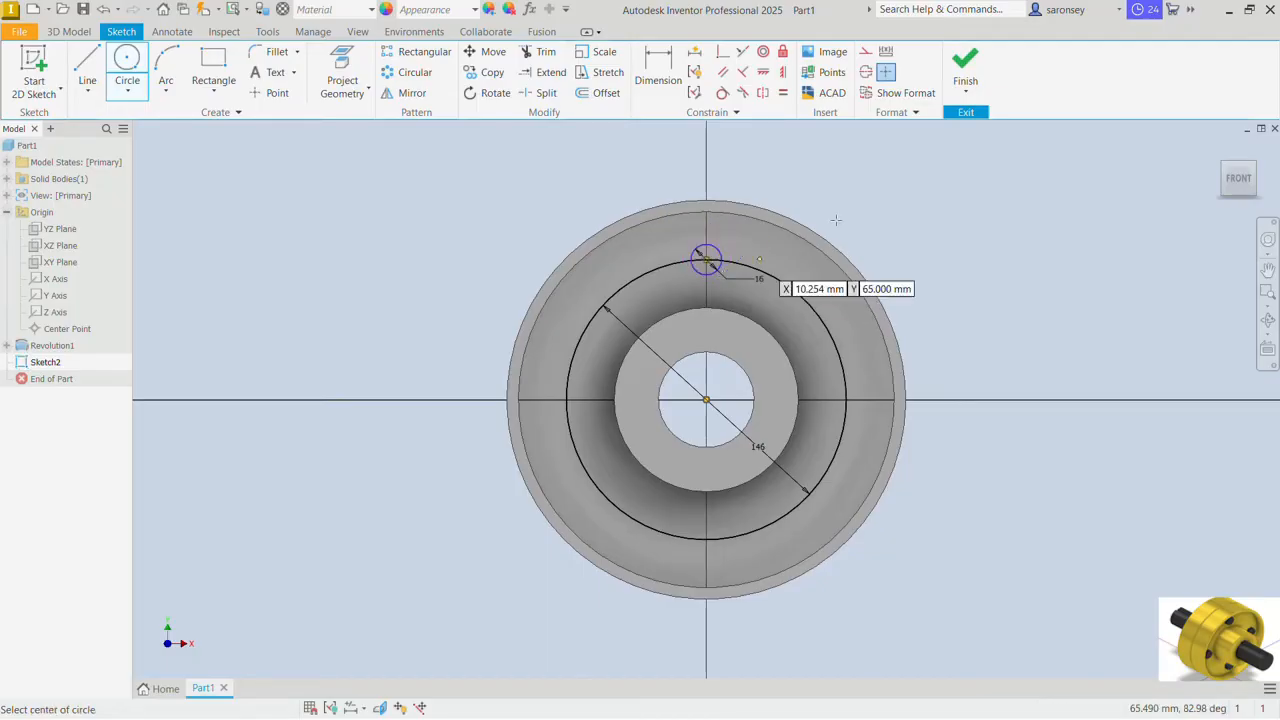
right_click(866, 167)
click(912, 168)
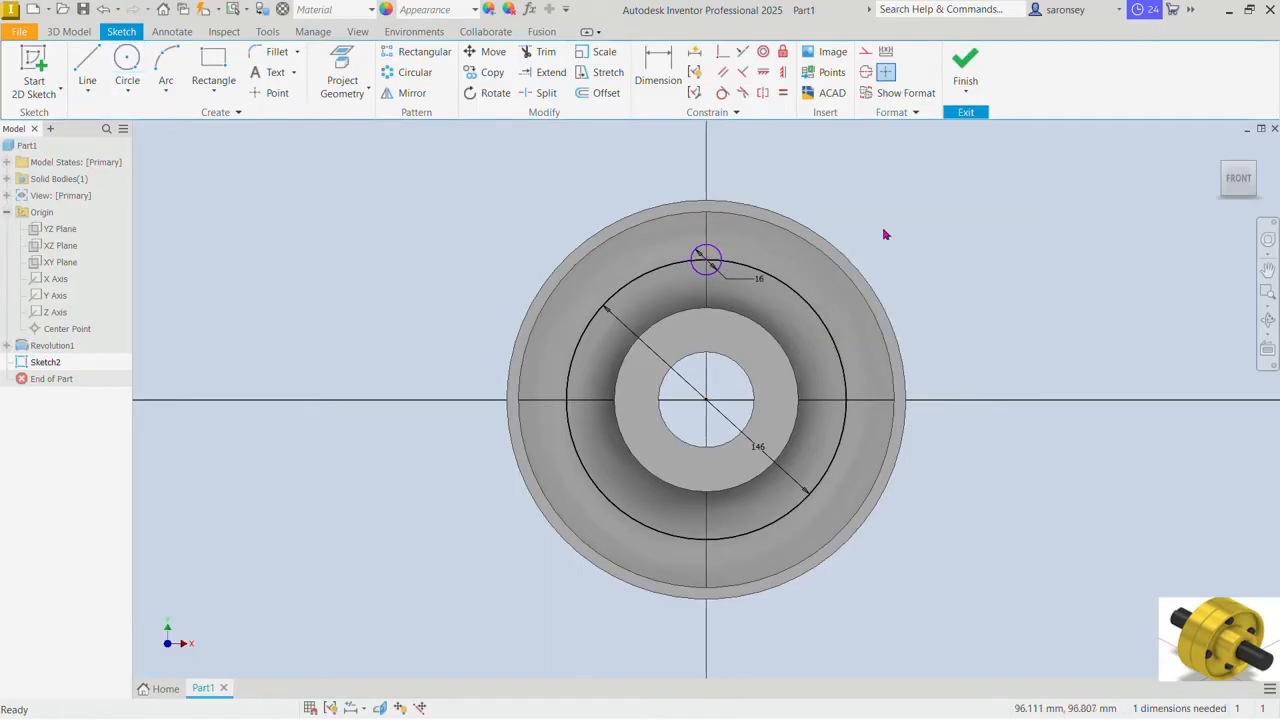
Step: Convert the 146 mm circle to construction geometry, constrain the 16 mm circle's centre vertically to the origin, and finish the sketch
click(838, 357)
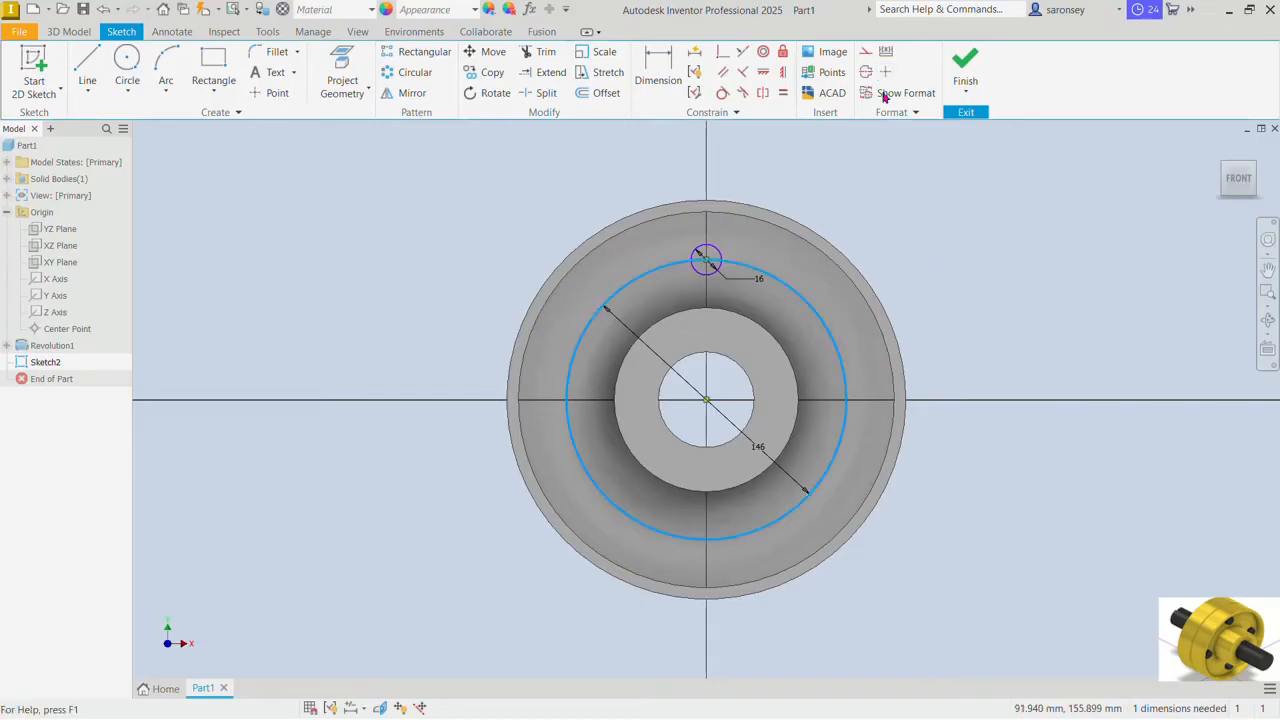
click(866, 51)
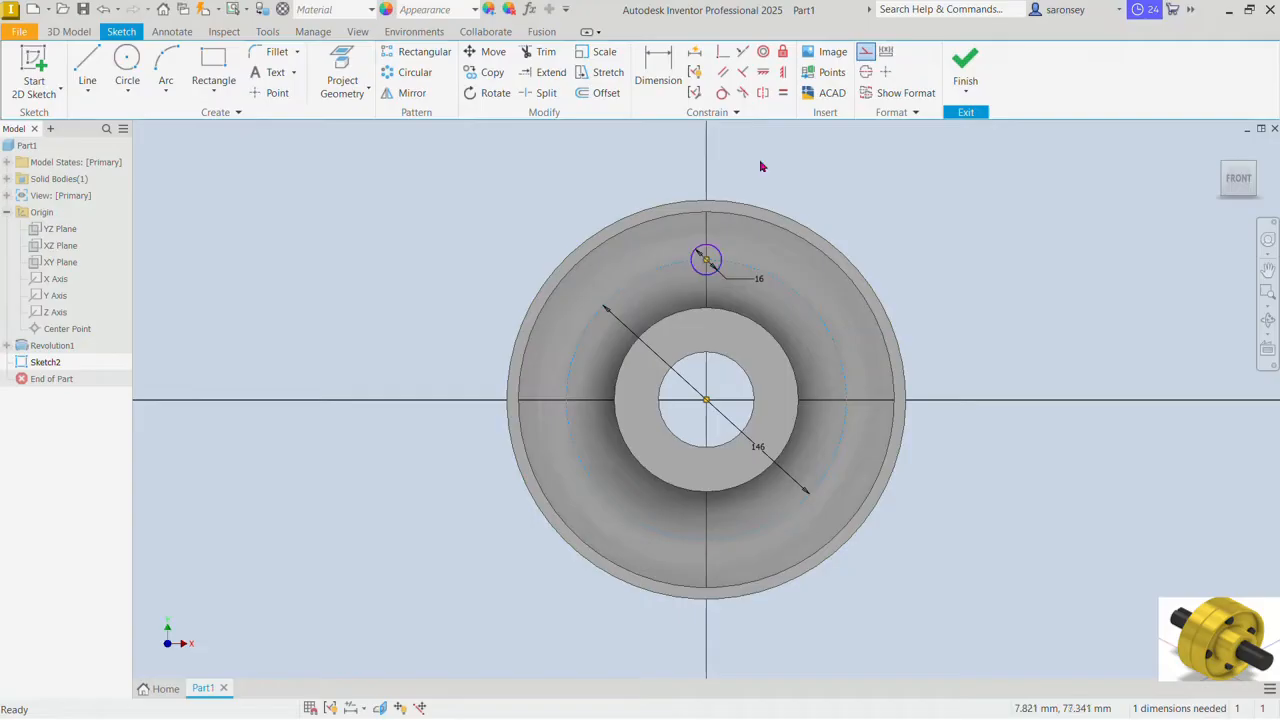
click(782, 72)
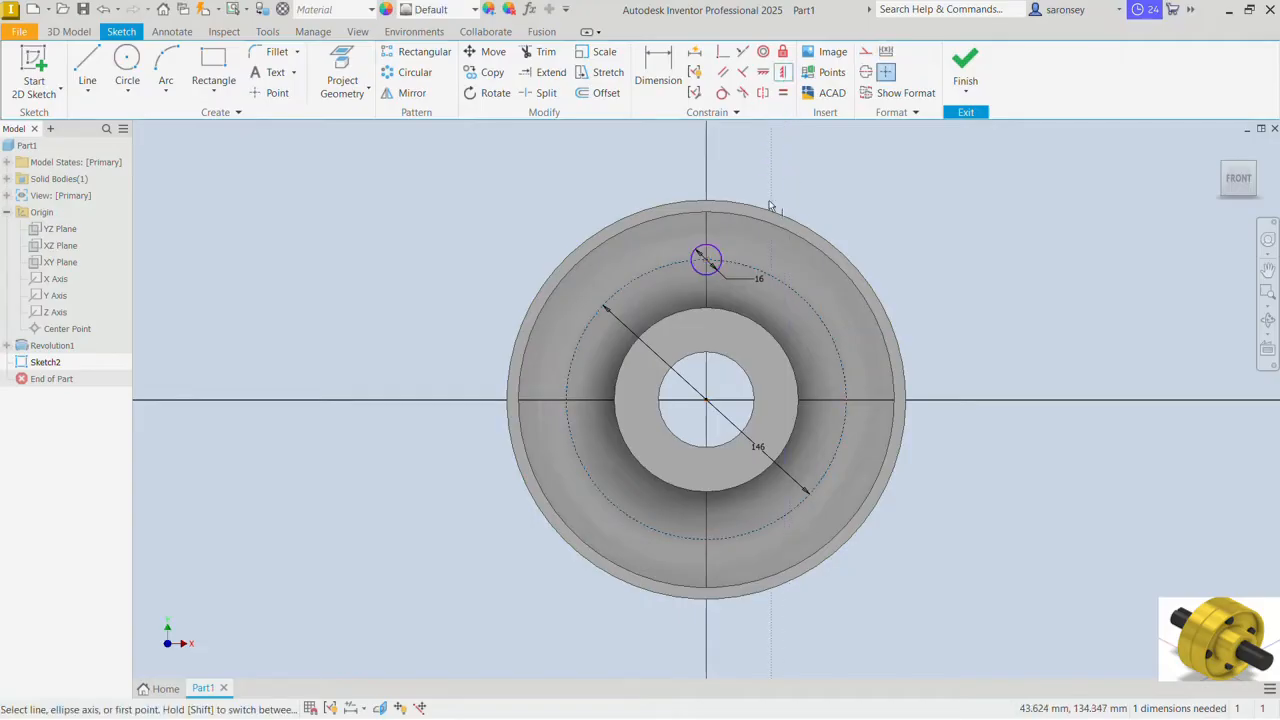
click(706, 261)
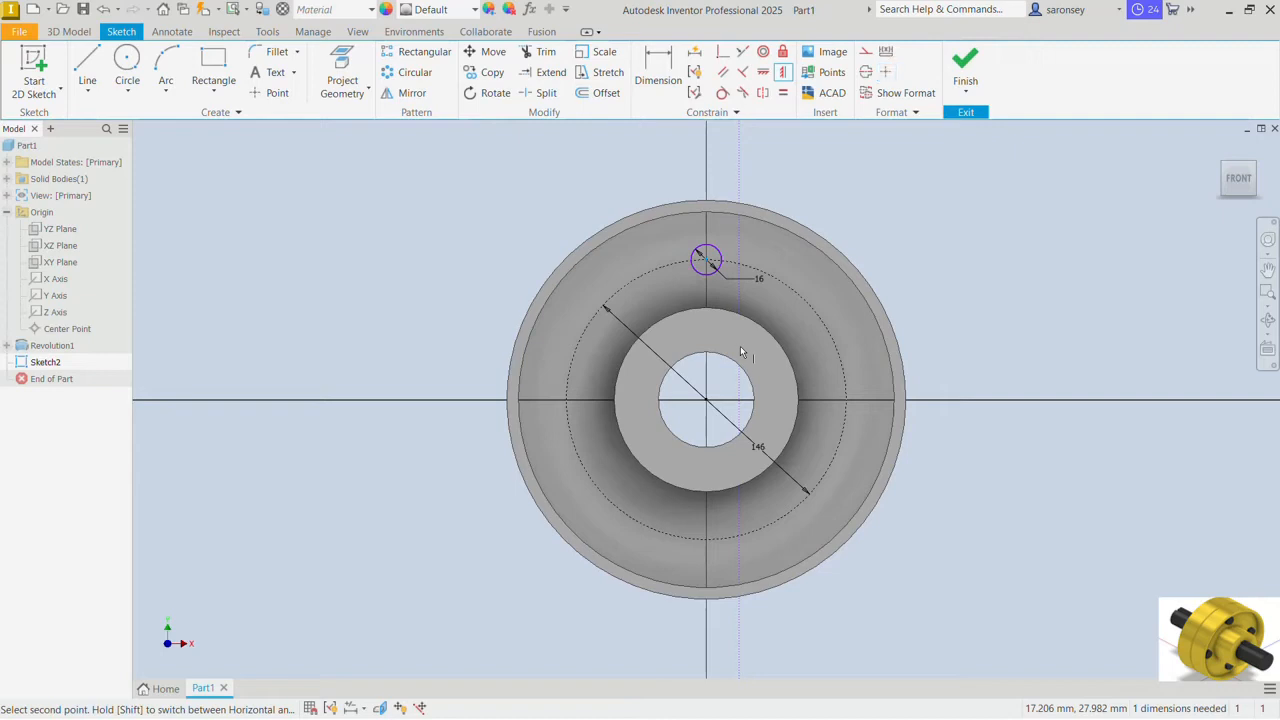
click(707, 400)
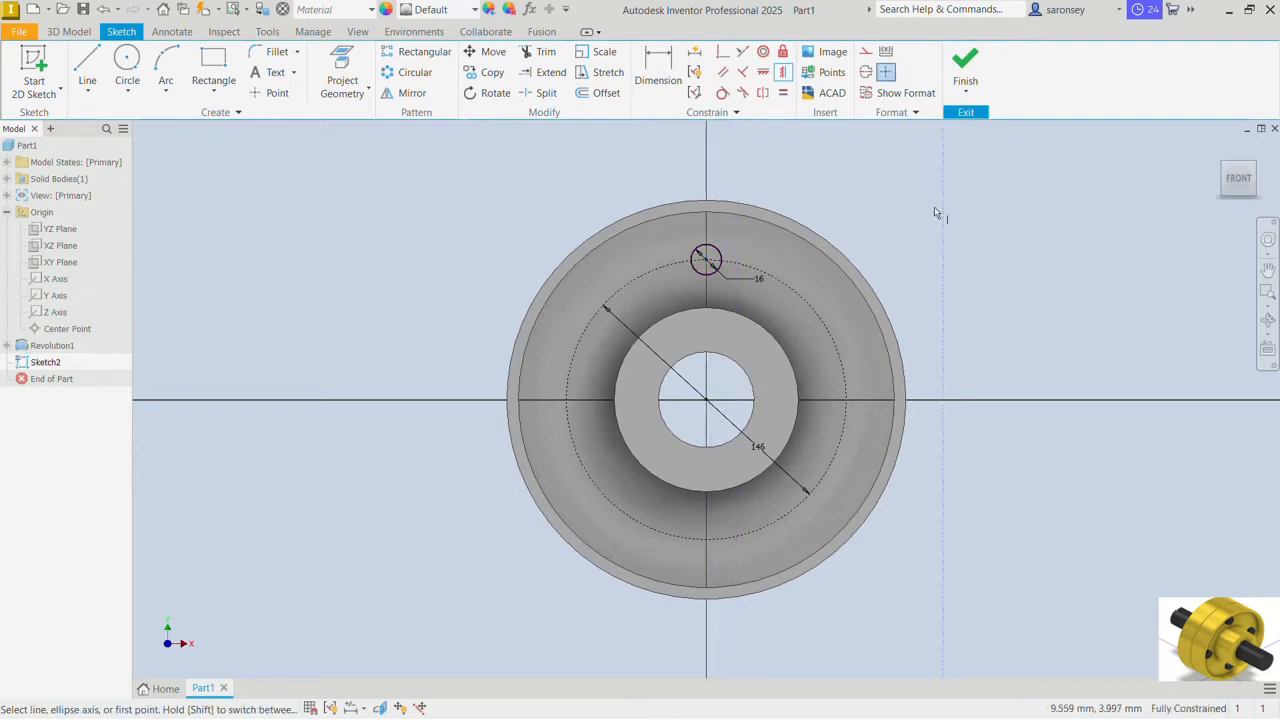
right_click(929, 175)
click(990, 174)
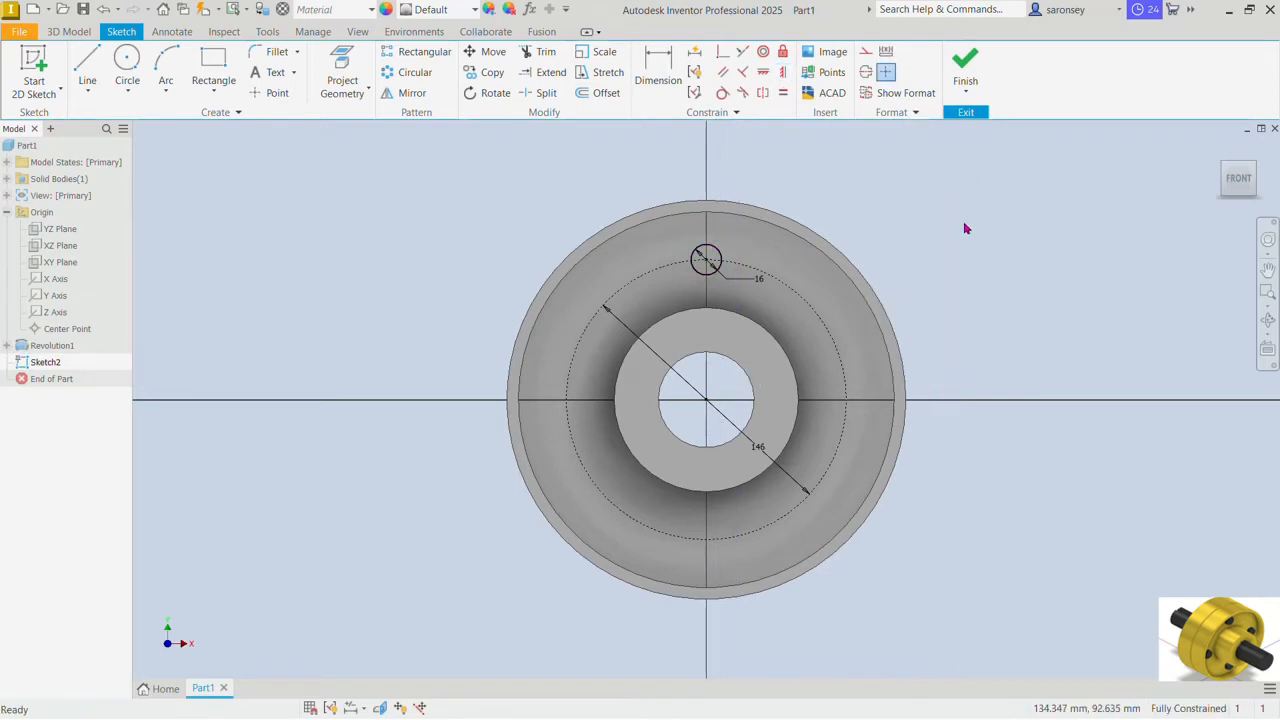
click(965, 66)
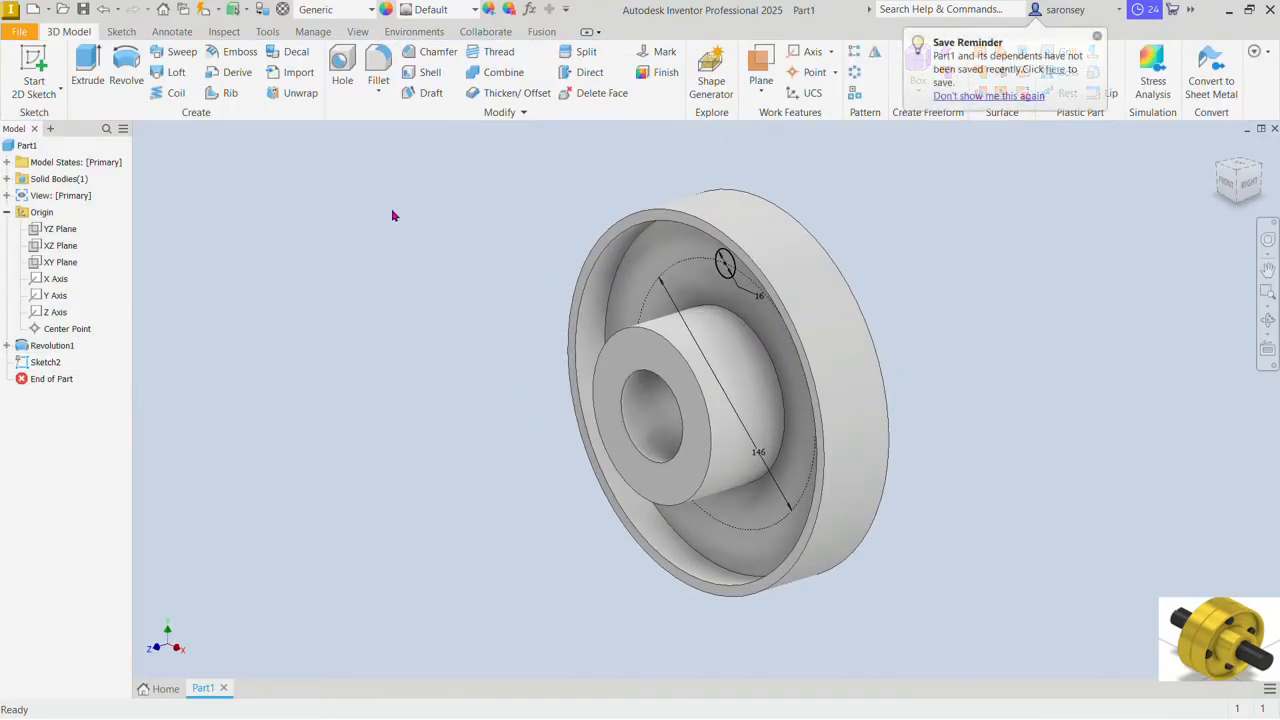
Step: Extrude the 16 mm circle as a Through All cut in the flange web
click(87, 70)
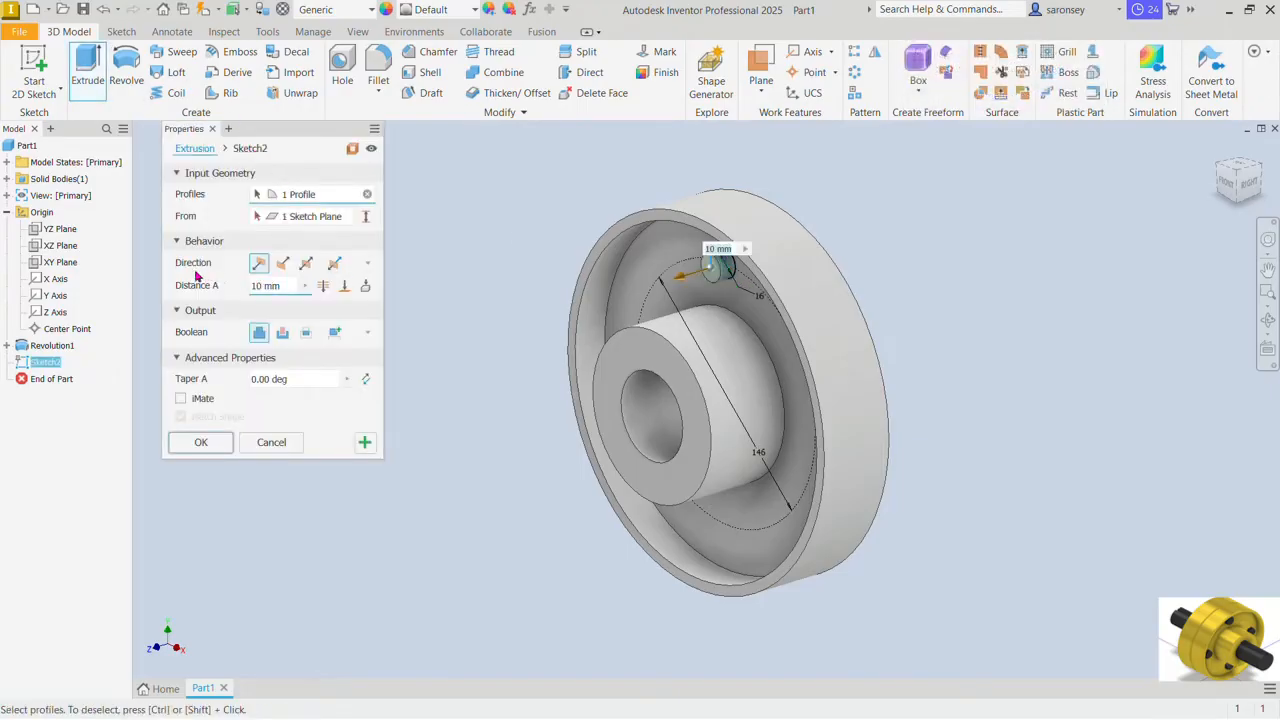
click(322, 288)
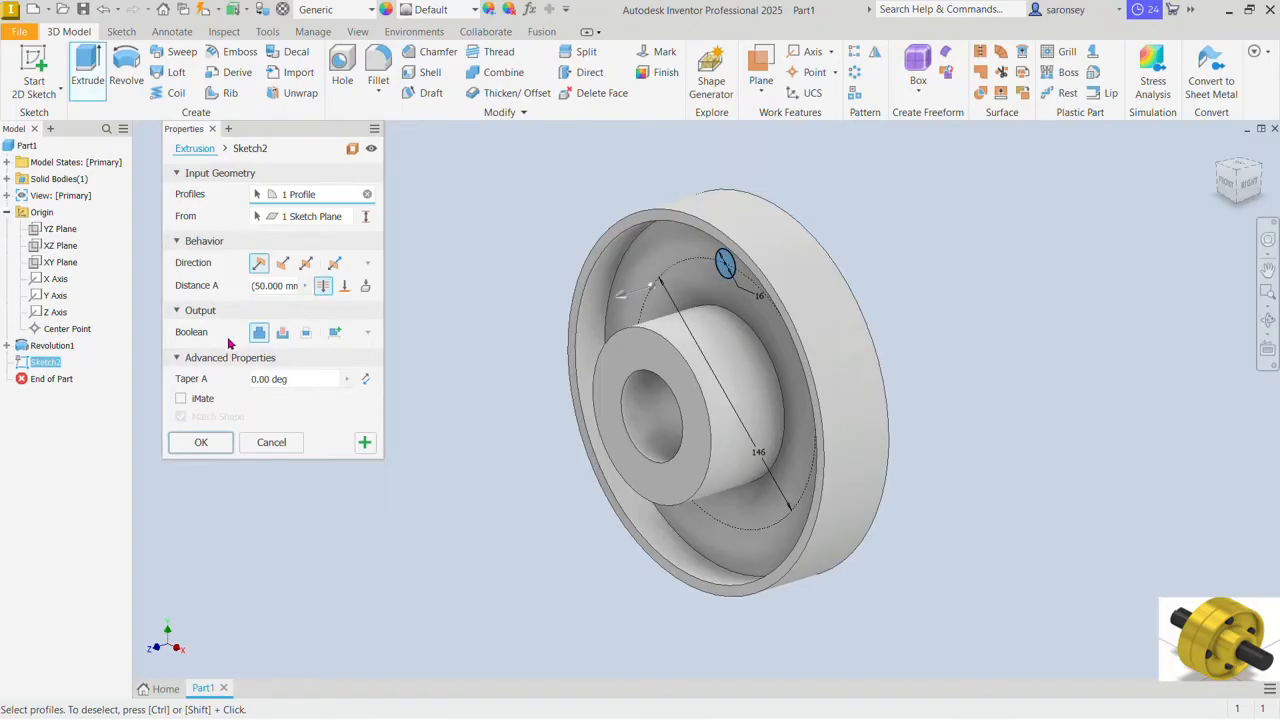
click(282, 334)
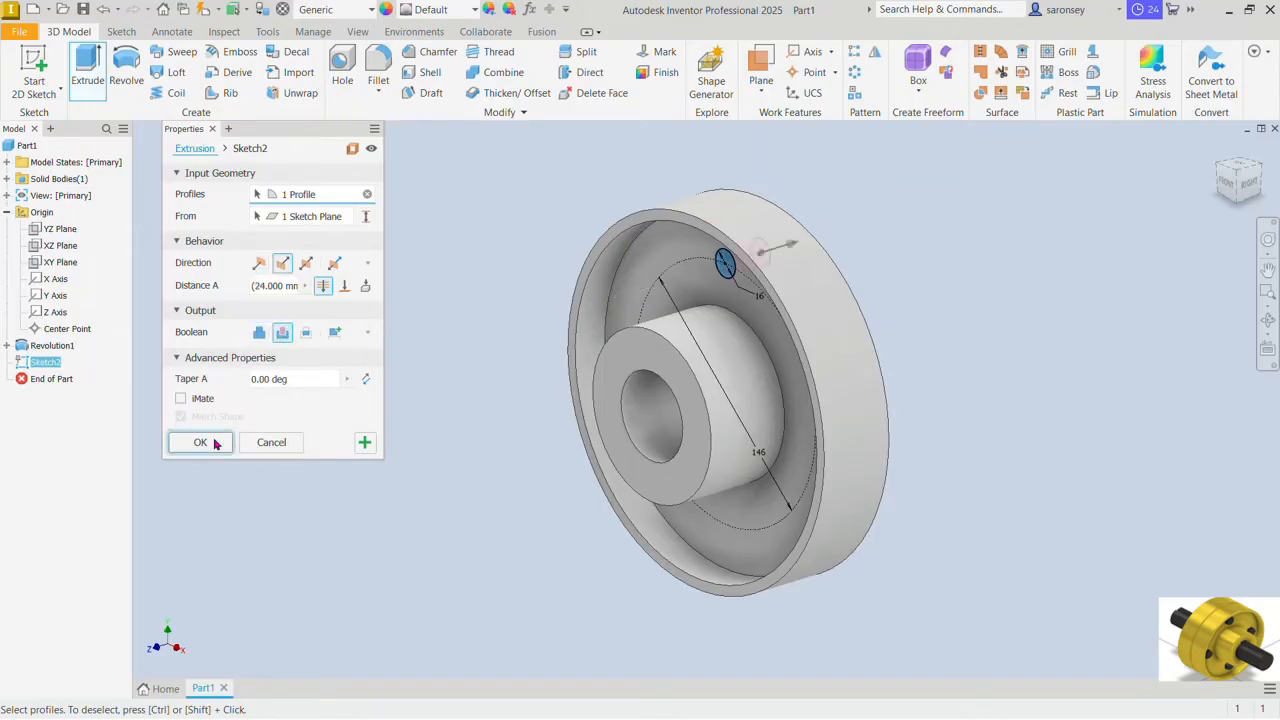
click(210, 443)
Step: Create a circular pattern of the bolt hole with 4 occurrences over 360 degrees about the hub's axis
shift+middle_drag(840, 329, 935, 319)
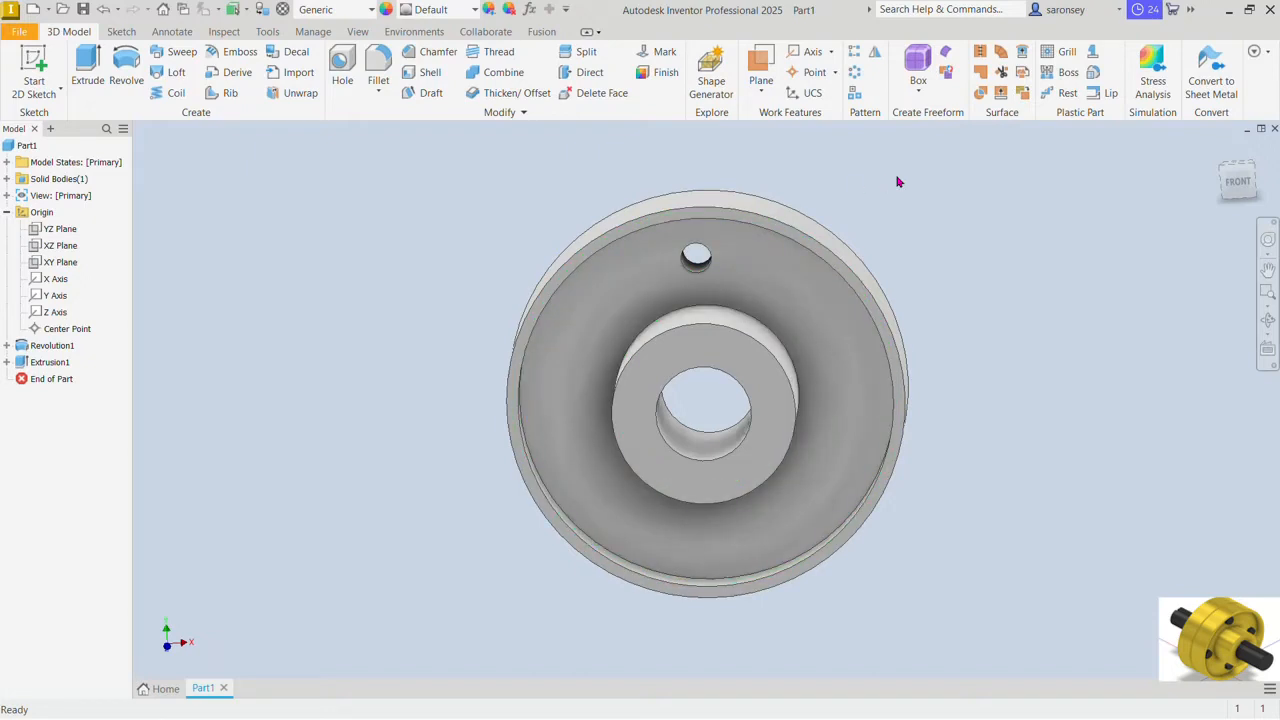
click(855, 73)
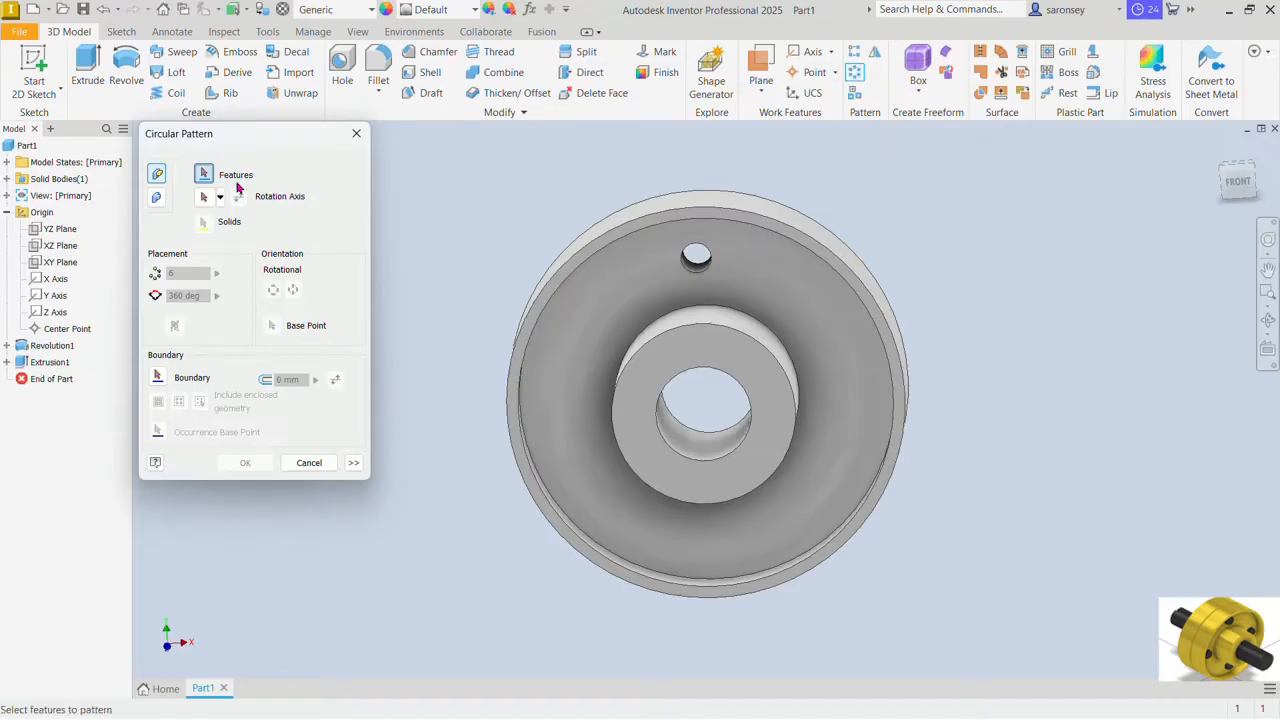
click(55, 365)
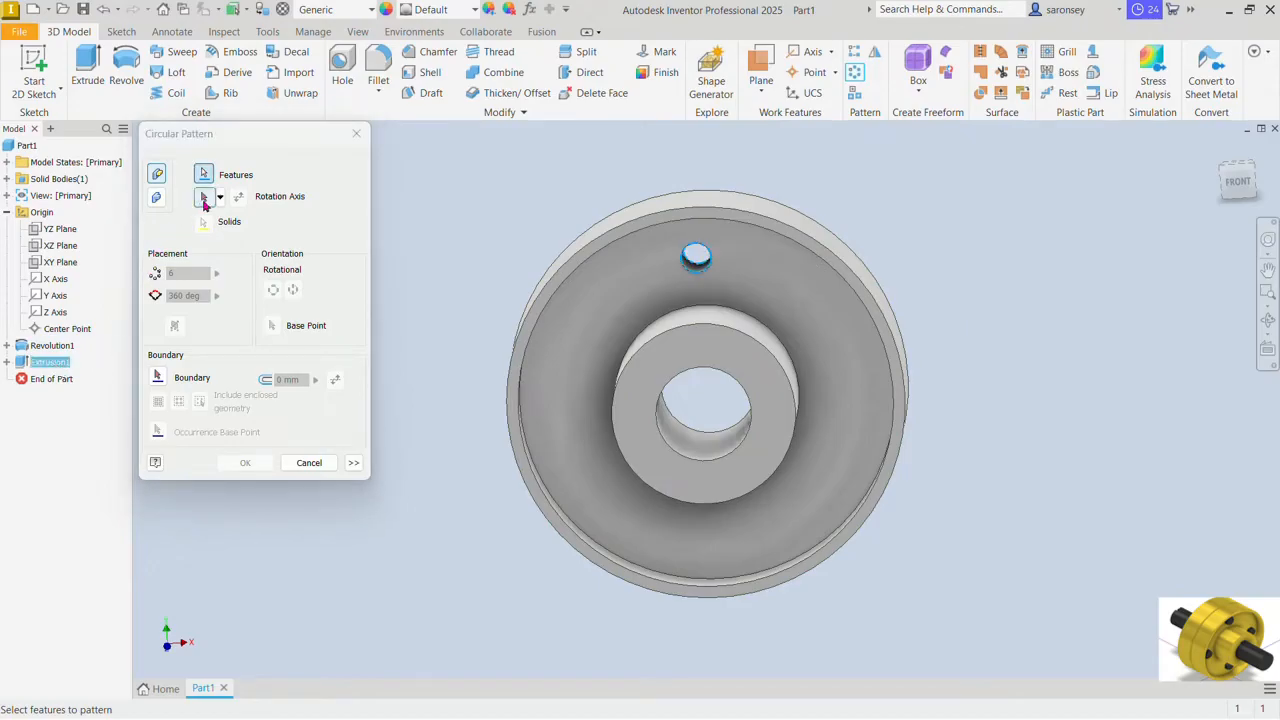
click(204, 197)
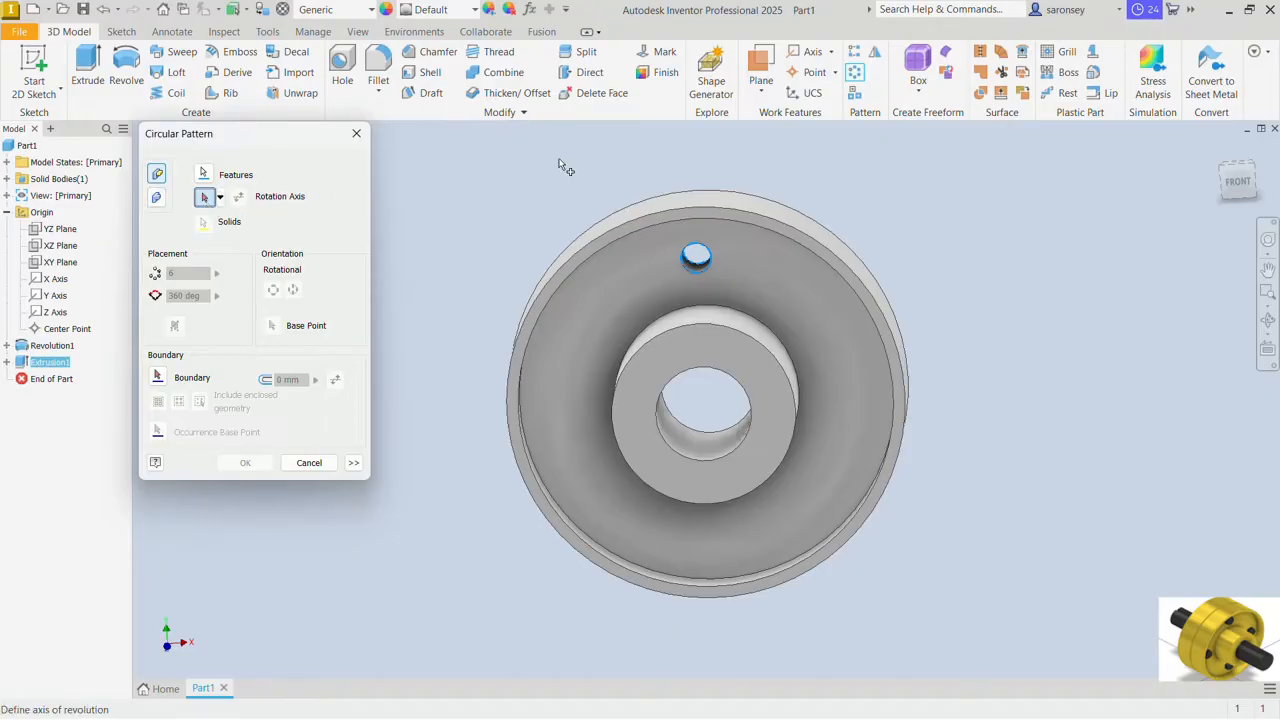
click(729, 320)
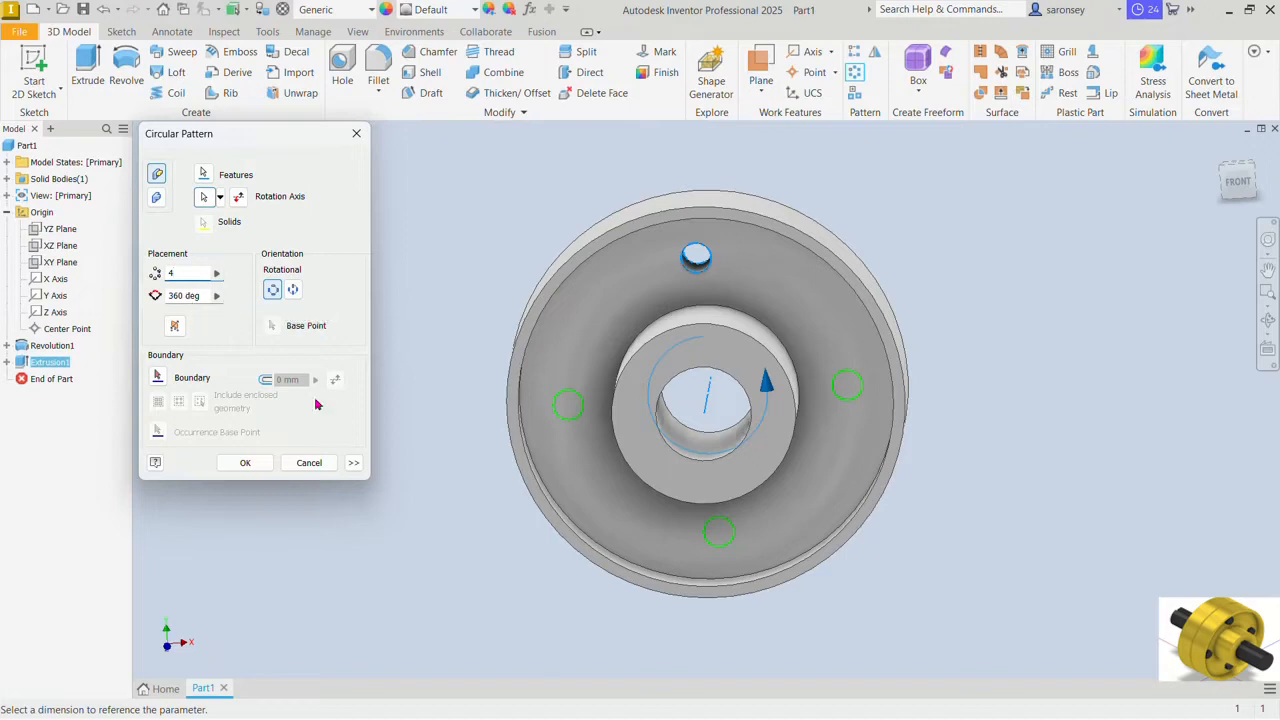
click(262, 467)
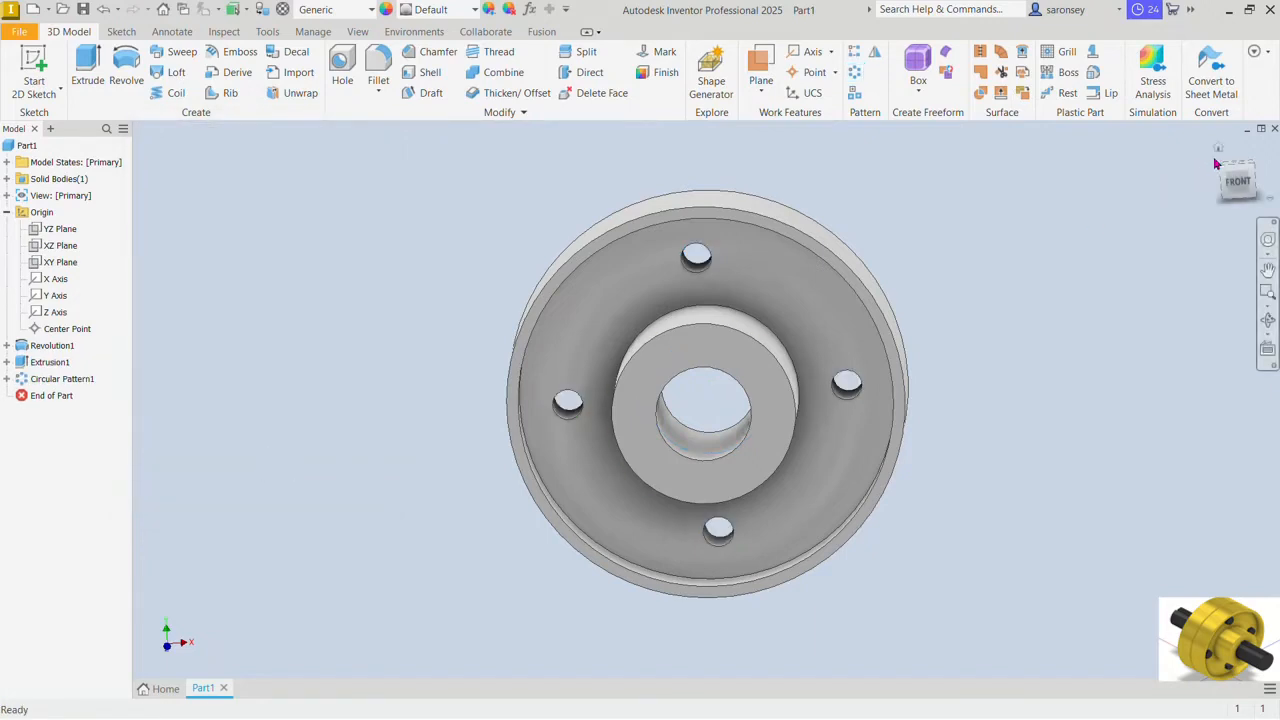
Step: Start a sketch on the flange's flat back face and draw a 96 mm diameter circle centred on the origin
drag(1217, 162, 987, 314)
click(800, 312)
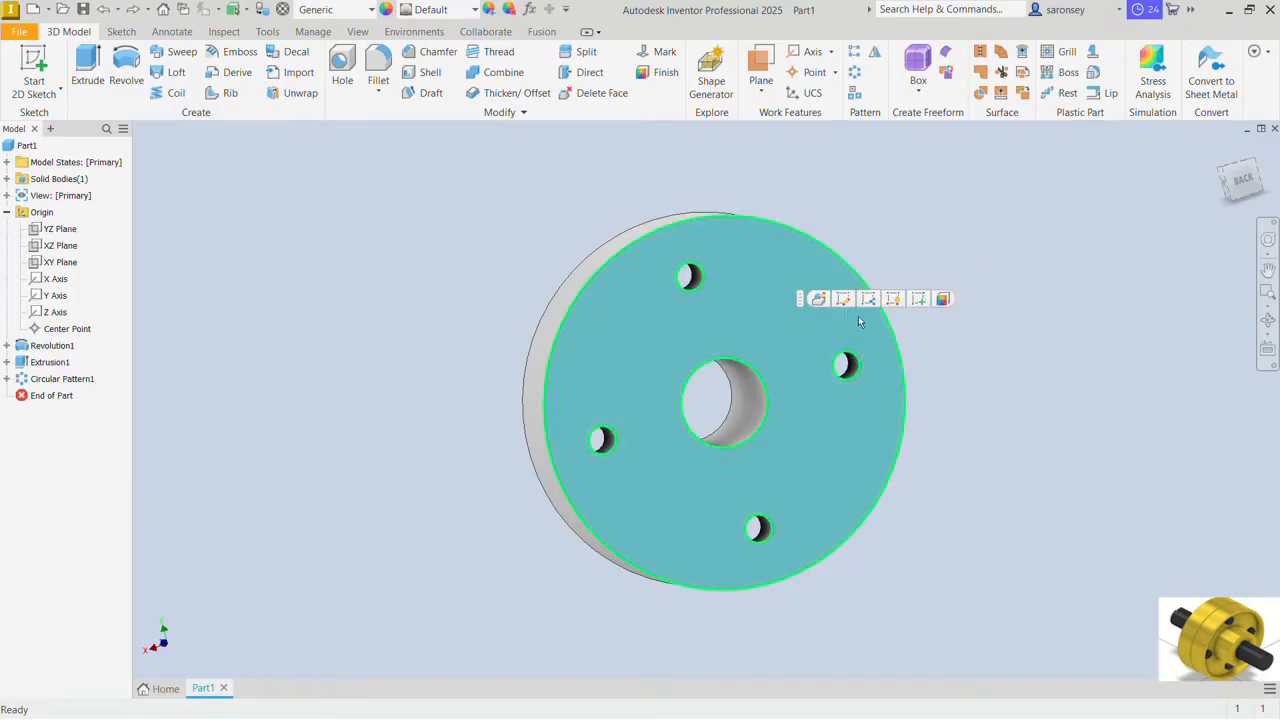
key(s)
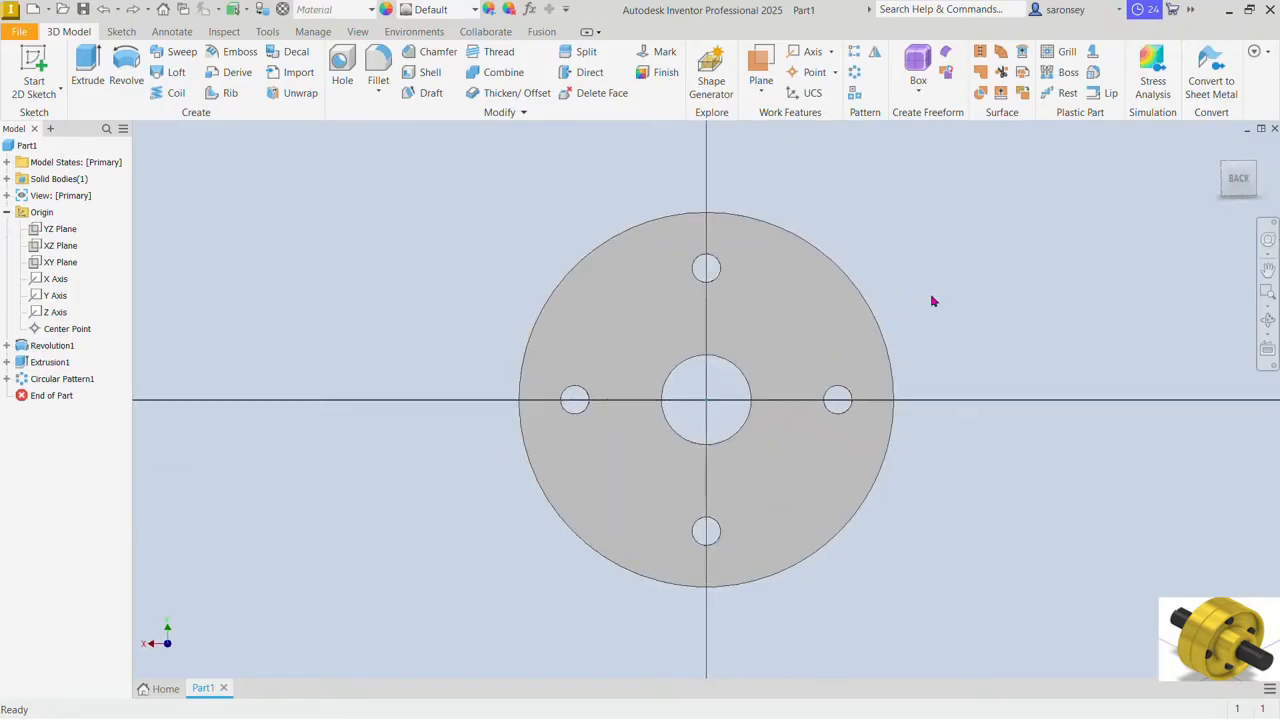
click(126, 61)
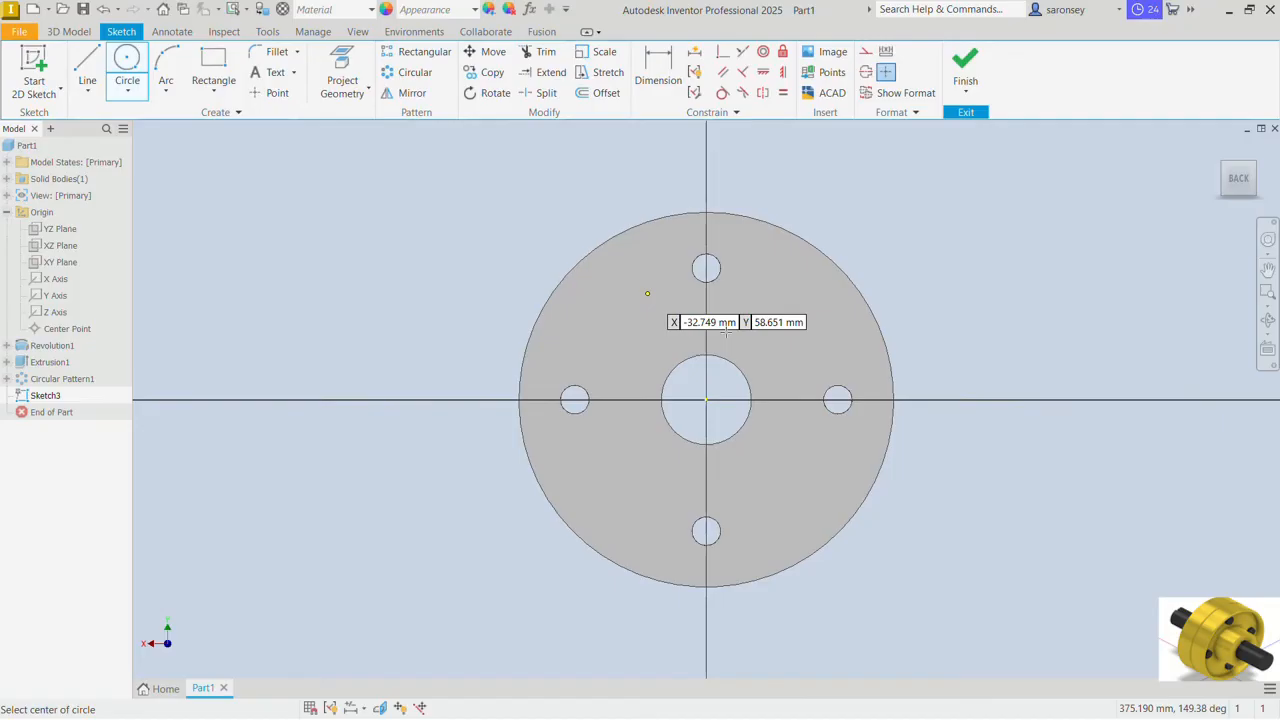
click(706, 400)
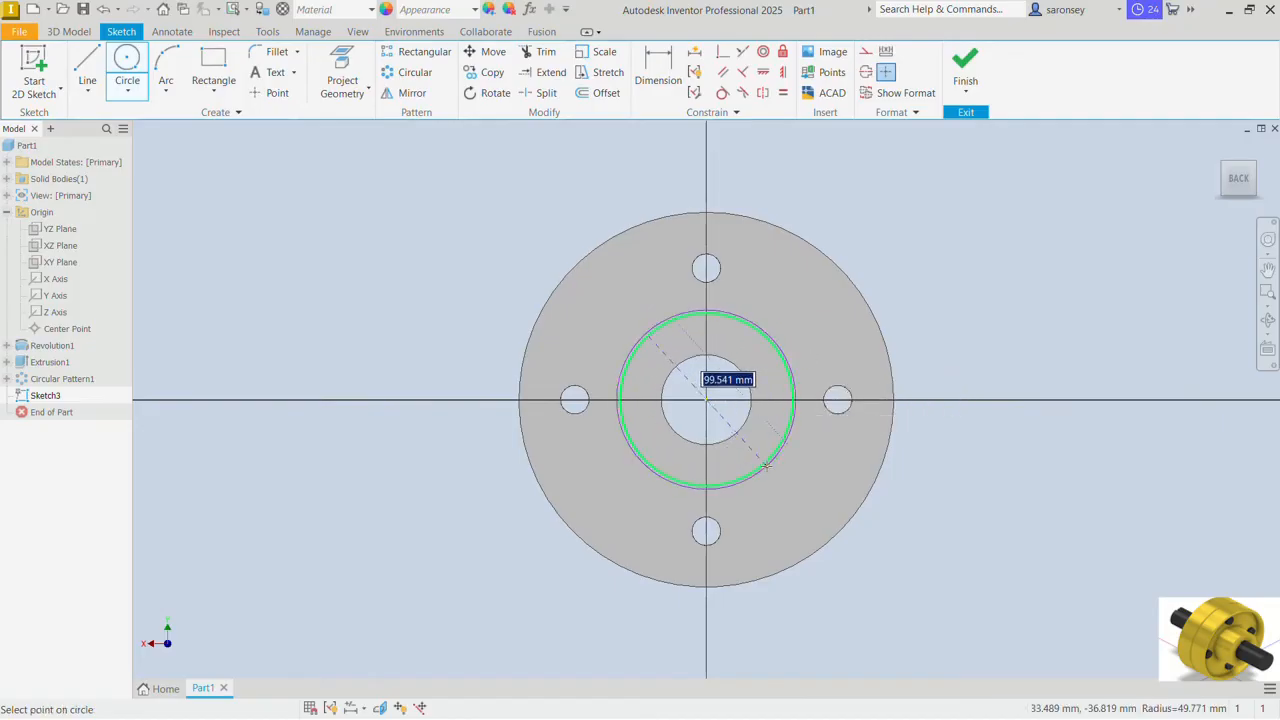
text(96)
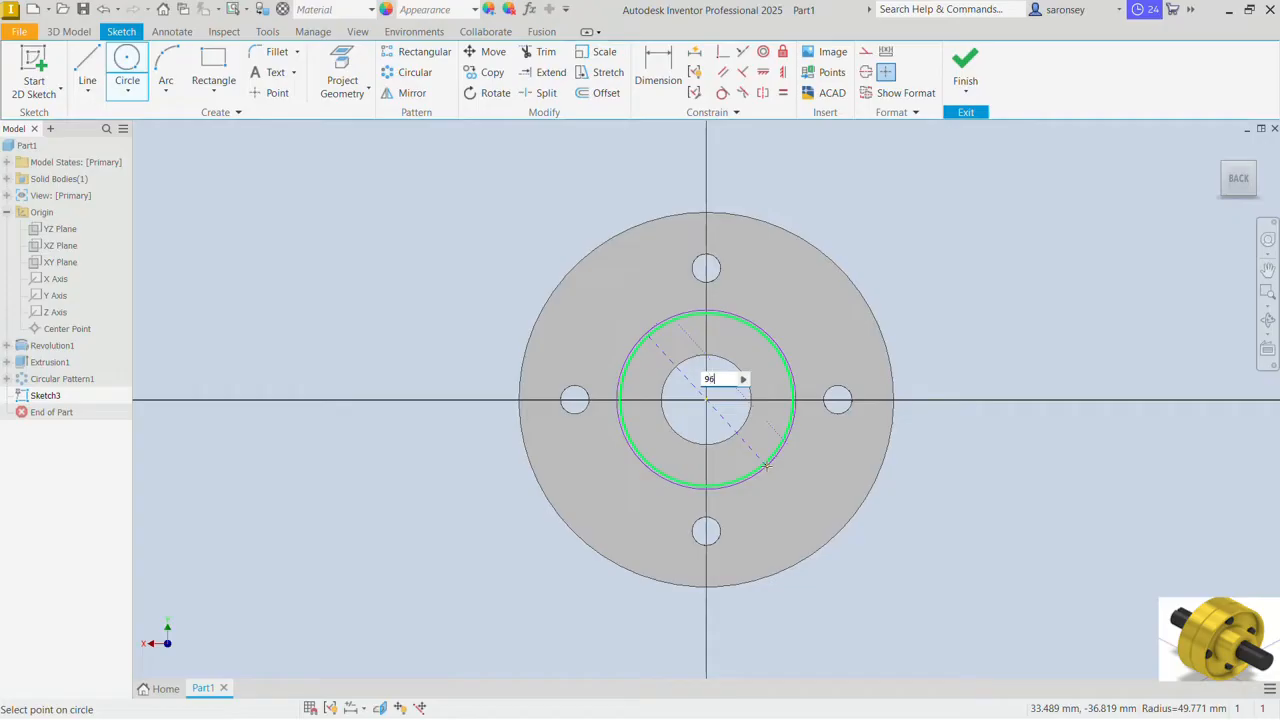
key(Return)
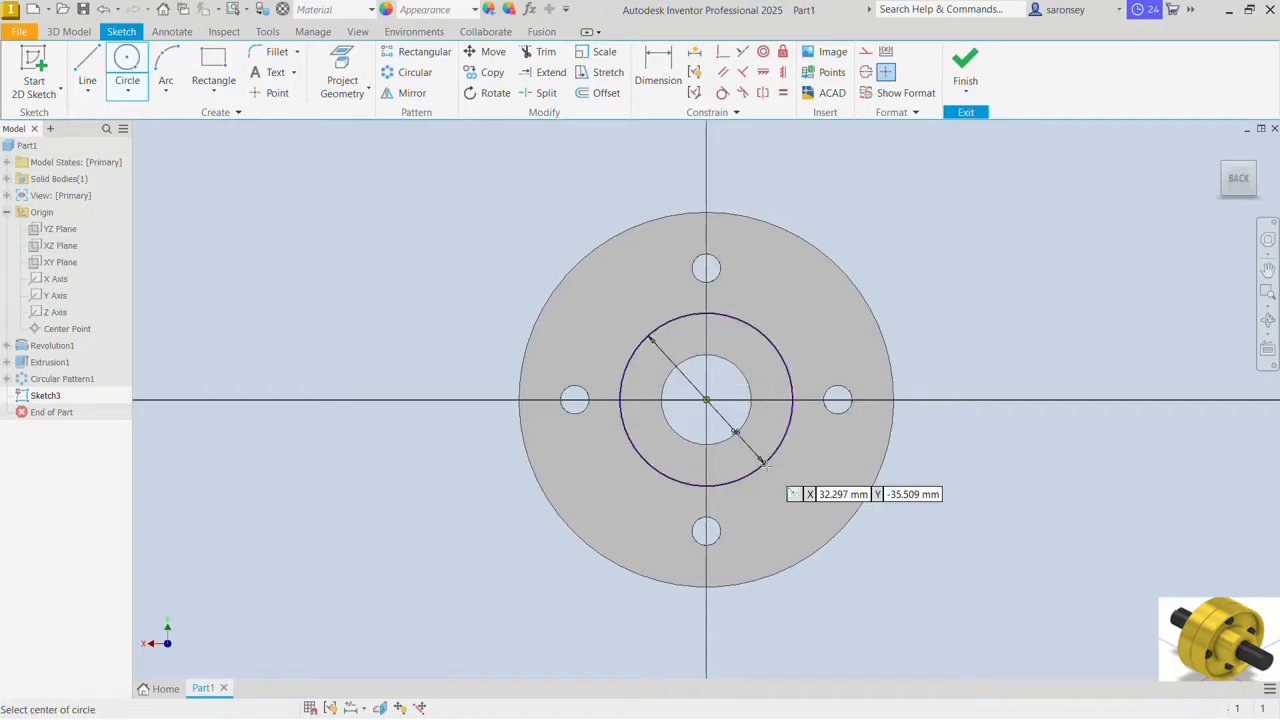
Step: Project the central bore's edge into the sketch and finish the sketch
click(342, 72)
click(690, 362)
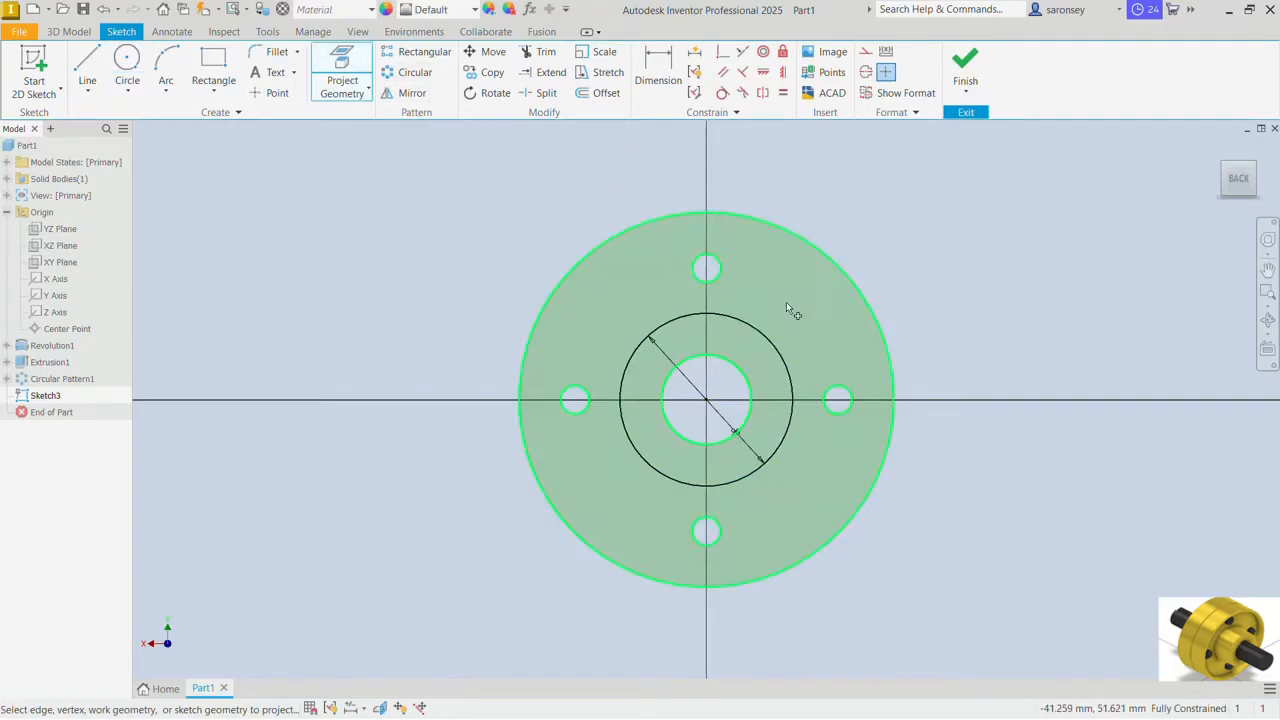
click(965, 62)
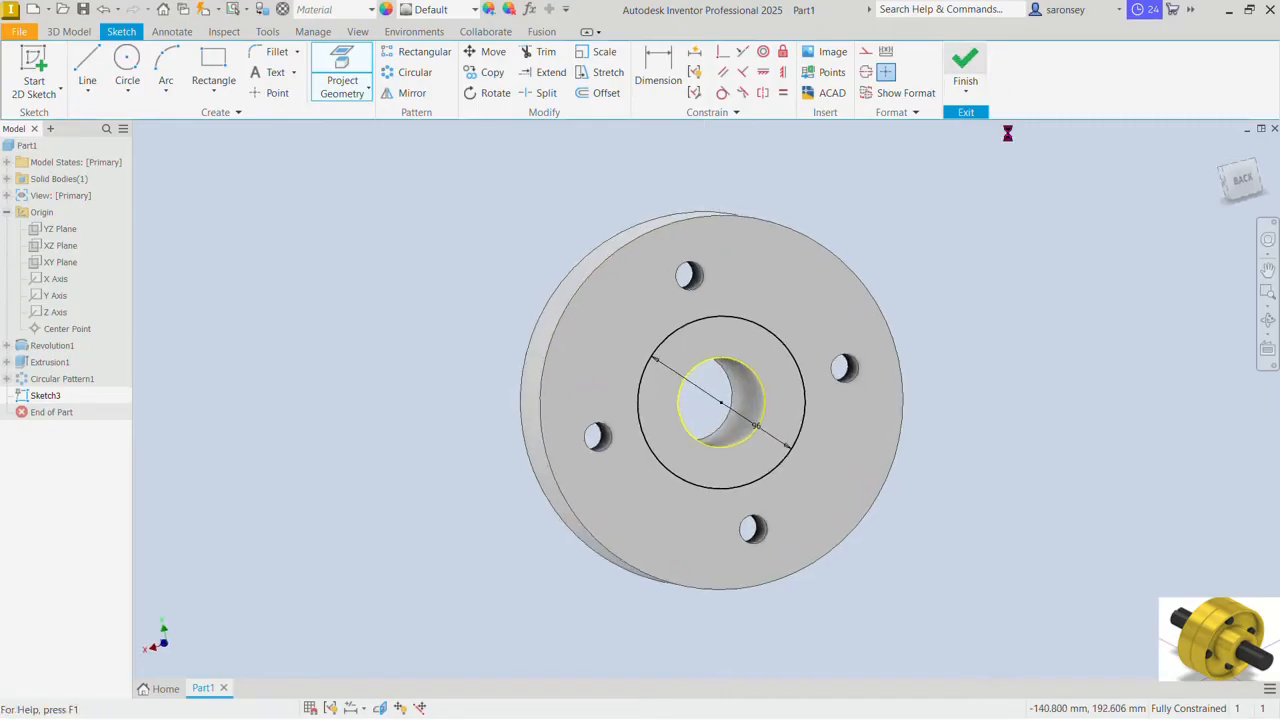
Step: Extrude the ring between the 96 mm circle and the bore outward by 3 mm, joined to the body
click(83, 65)
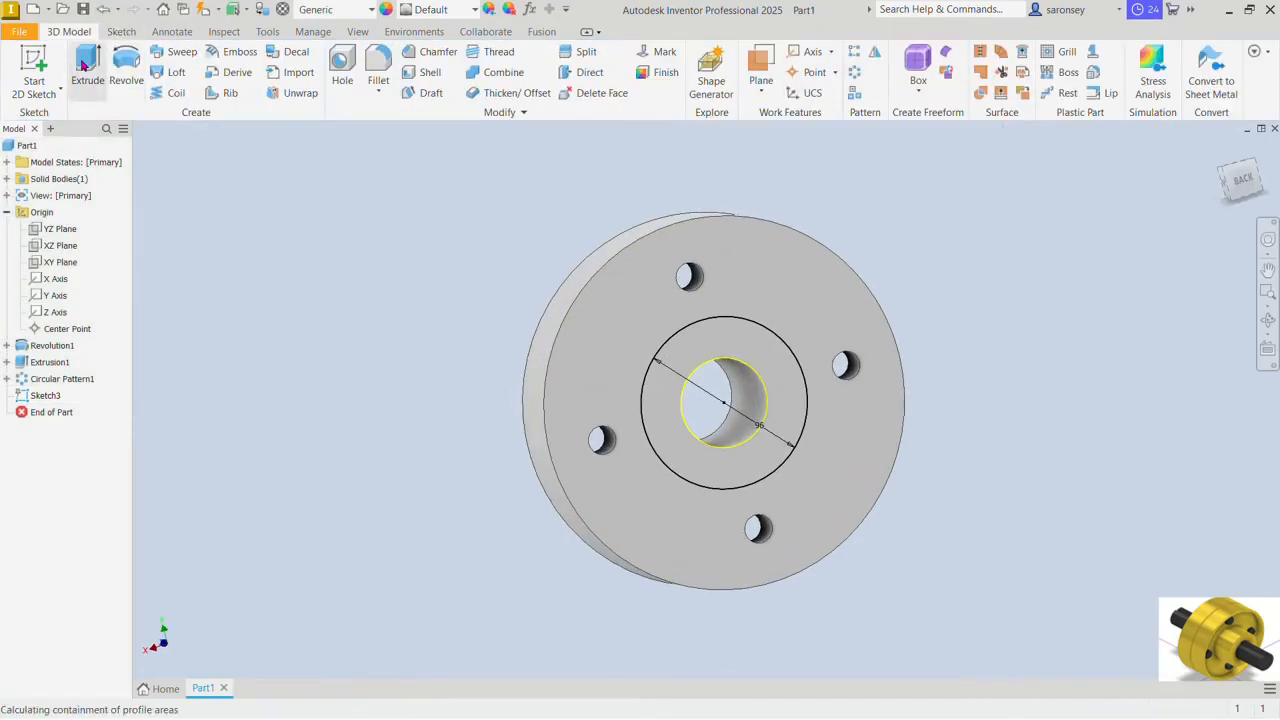
click(712, 341)
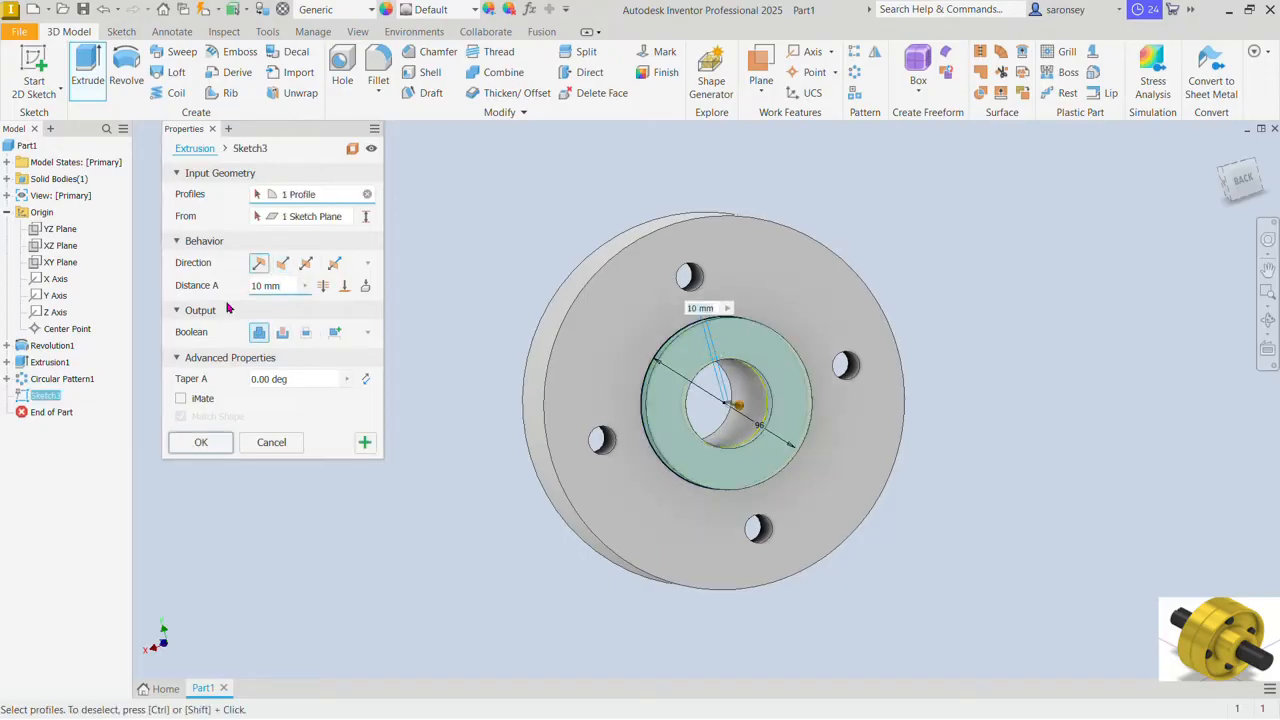
click(281, 286)
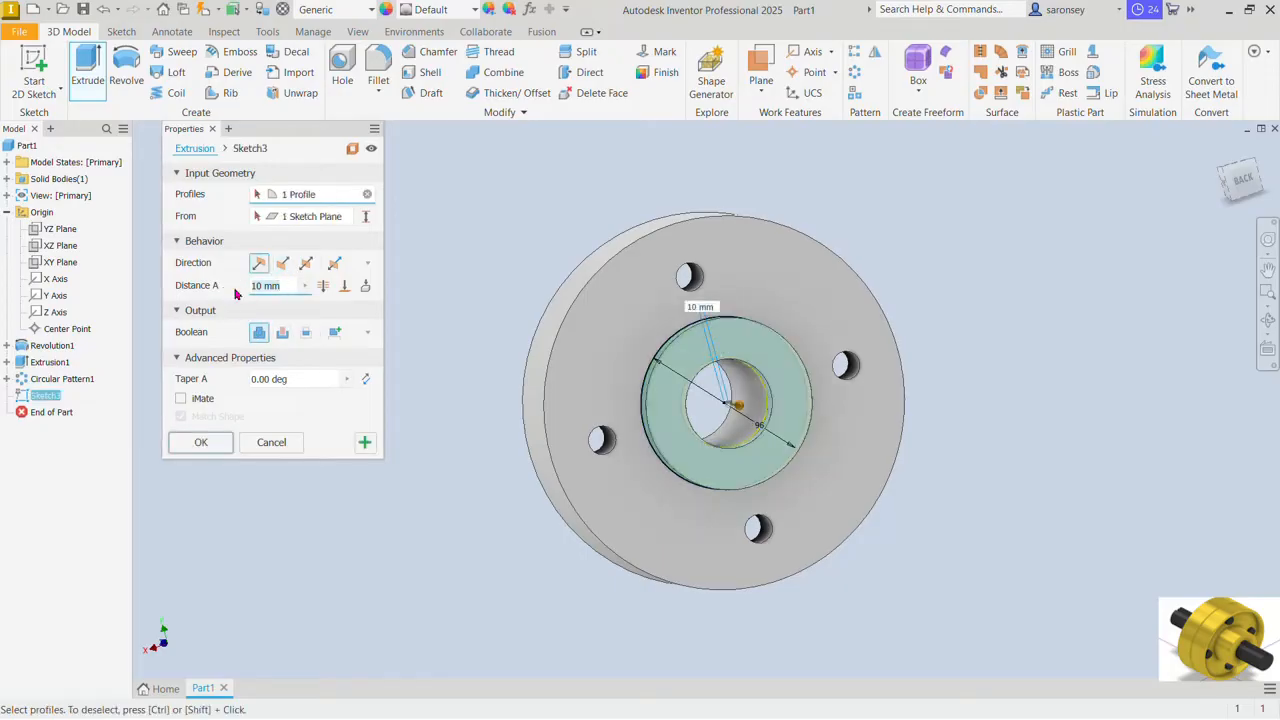
text(3)
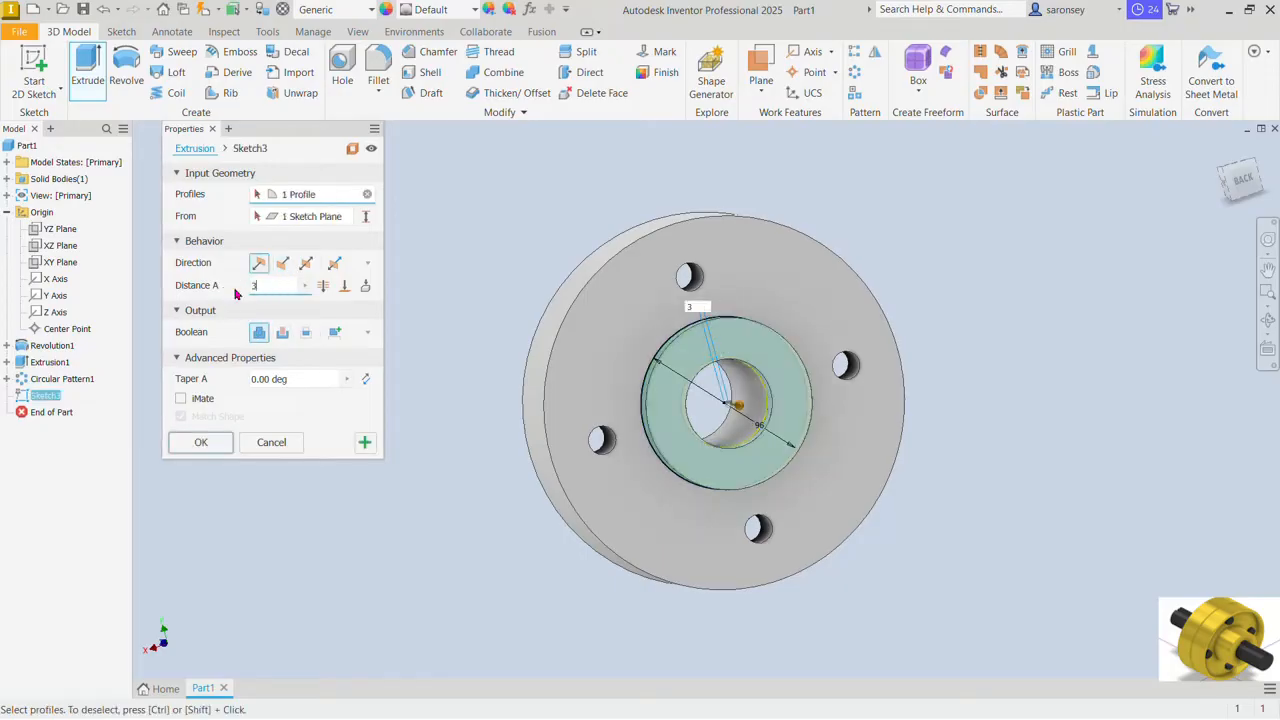
click(200, 442)
Step: Start a sketch on the raised ring's face and draw a rectangle about 31 by 9 mm across the bore's upper edge
shift+middle_drag(980, 354, 994, 383)
click(745, 398)
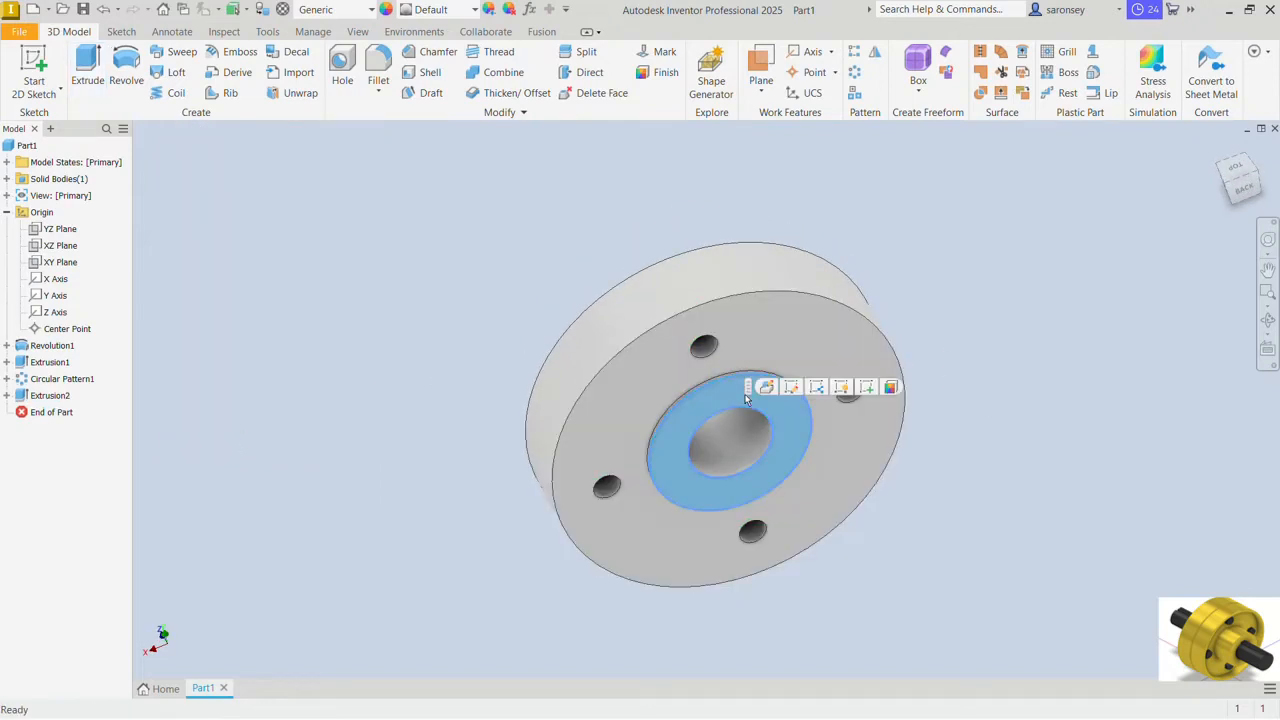
click(867, 388)
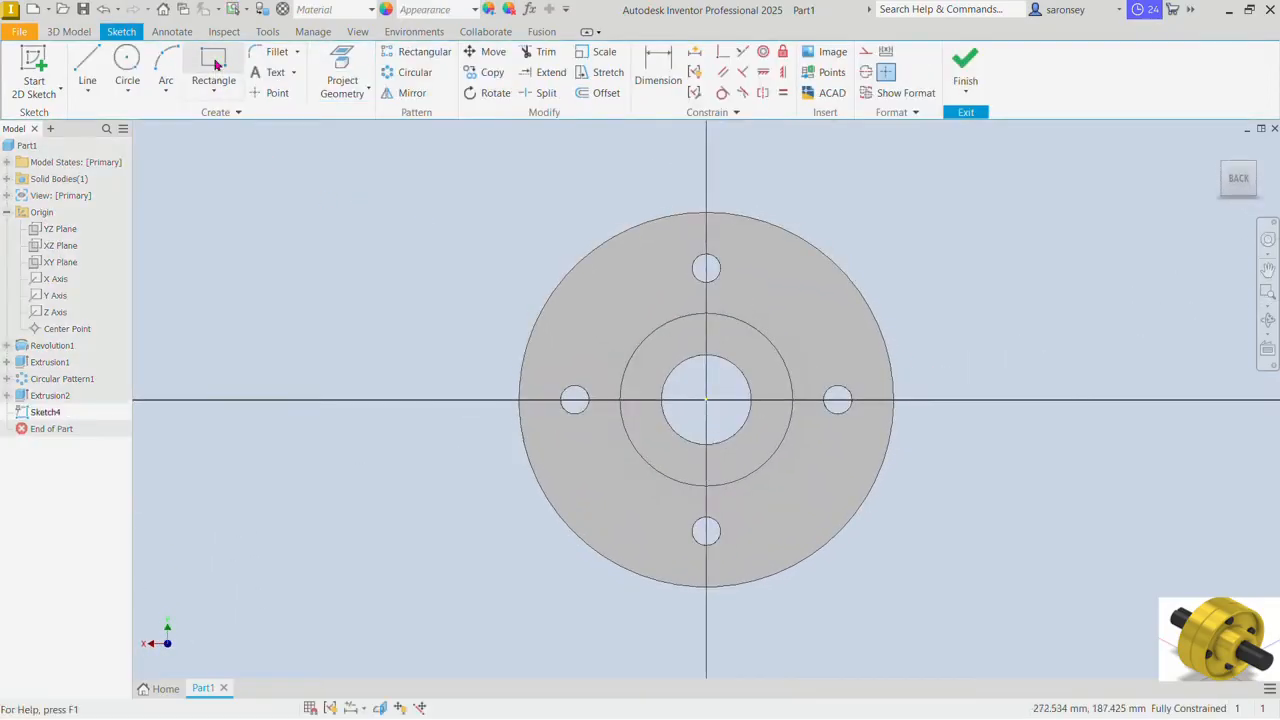
click(215, 64)
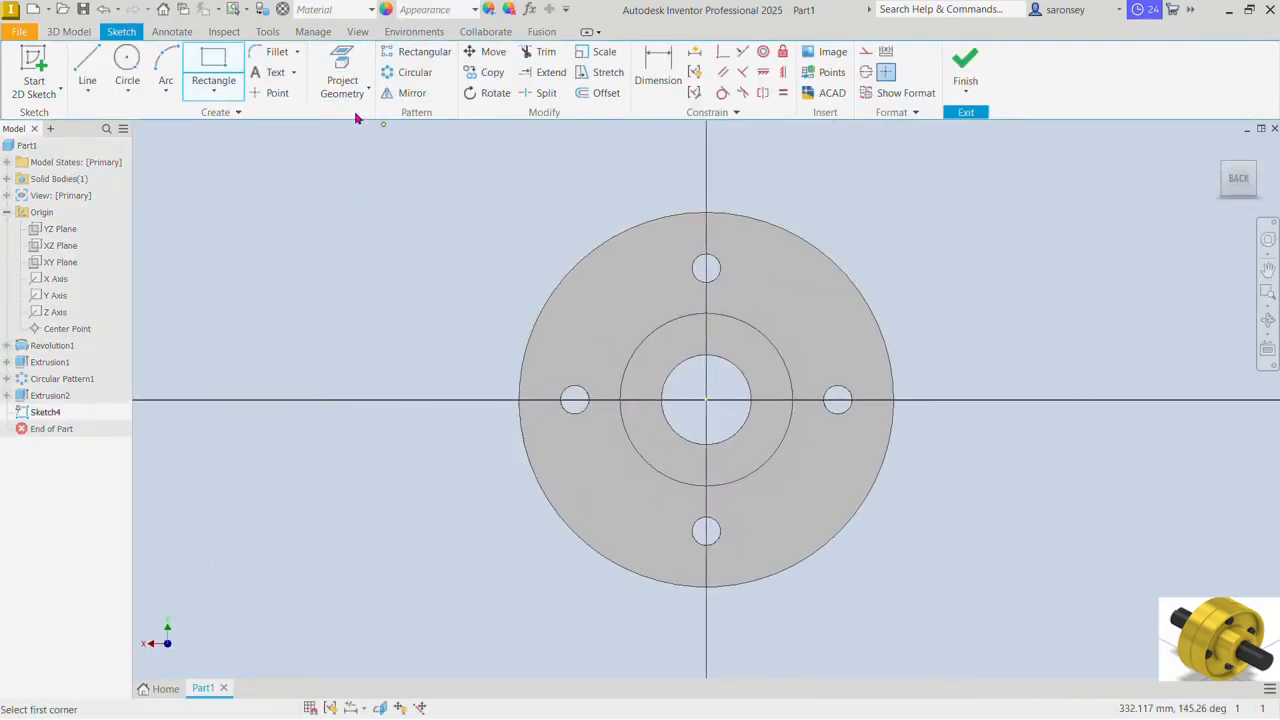
click(681, 361)
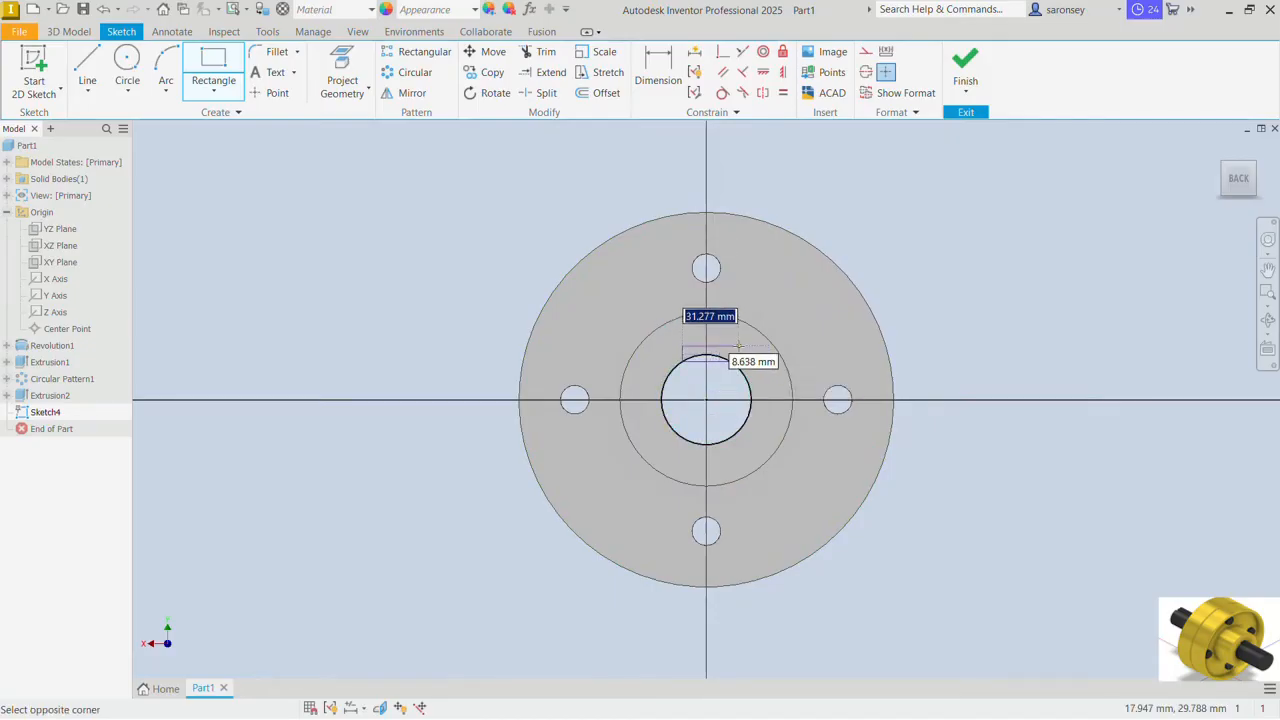
click(739, 347)
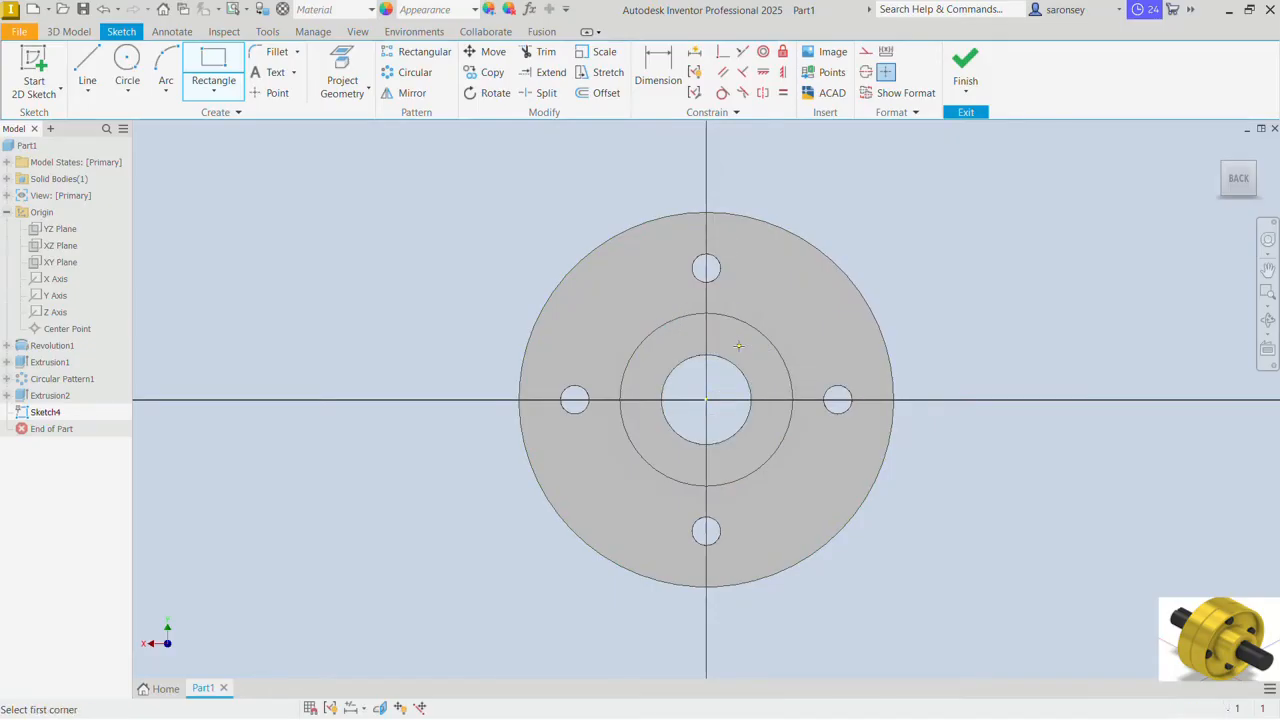
right_click(862, 152)
click(907, 151)
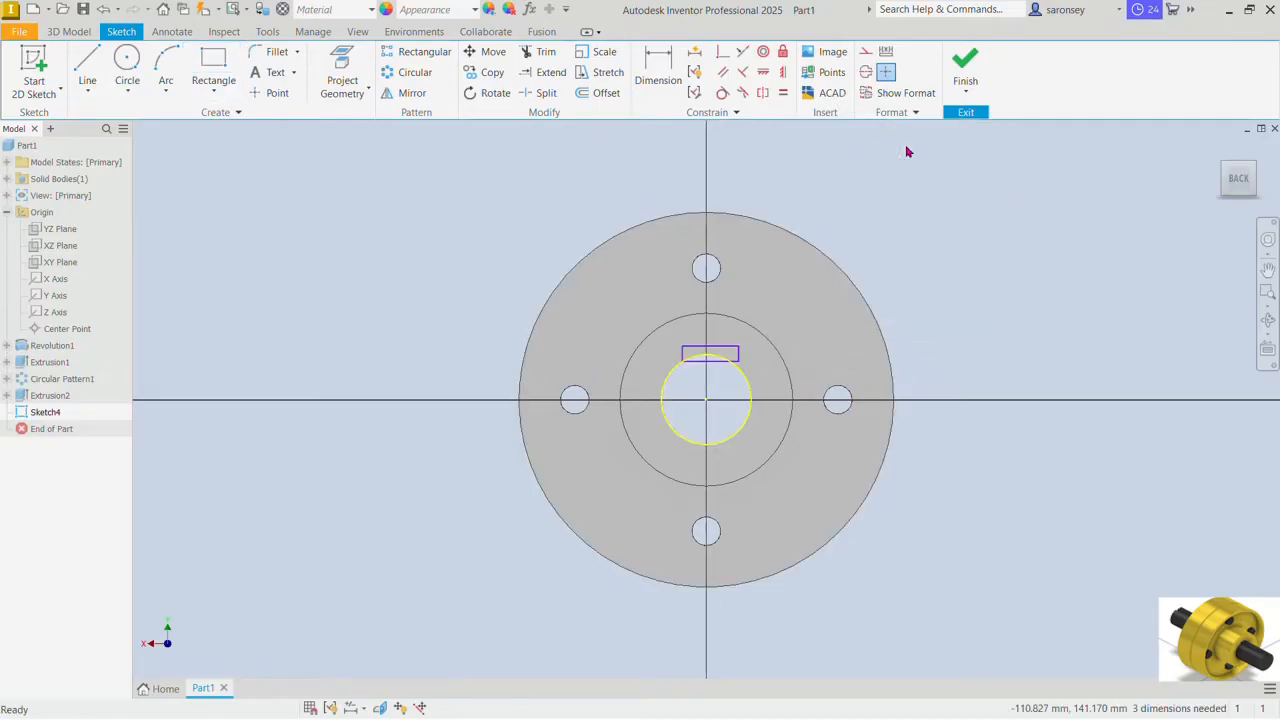
Step: Constrain the midpoint of the rectangle's upper edge vertically to the origin
click(786, 72)
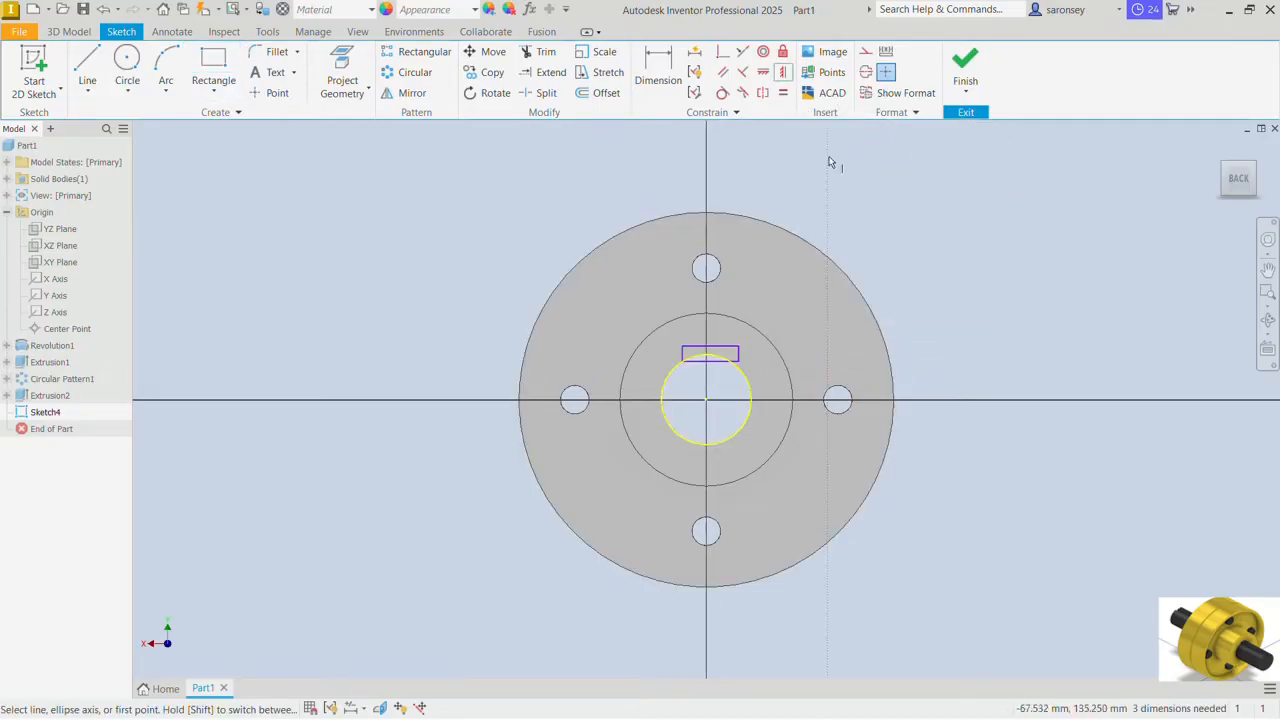
click(712, 348)
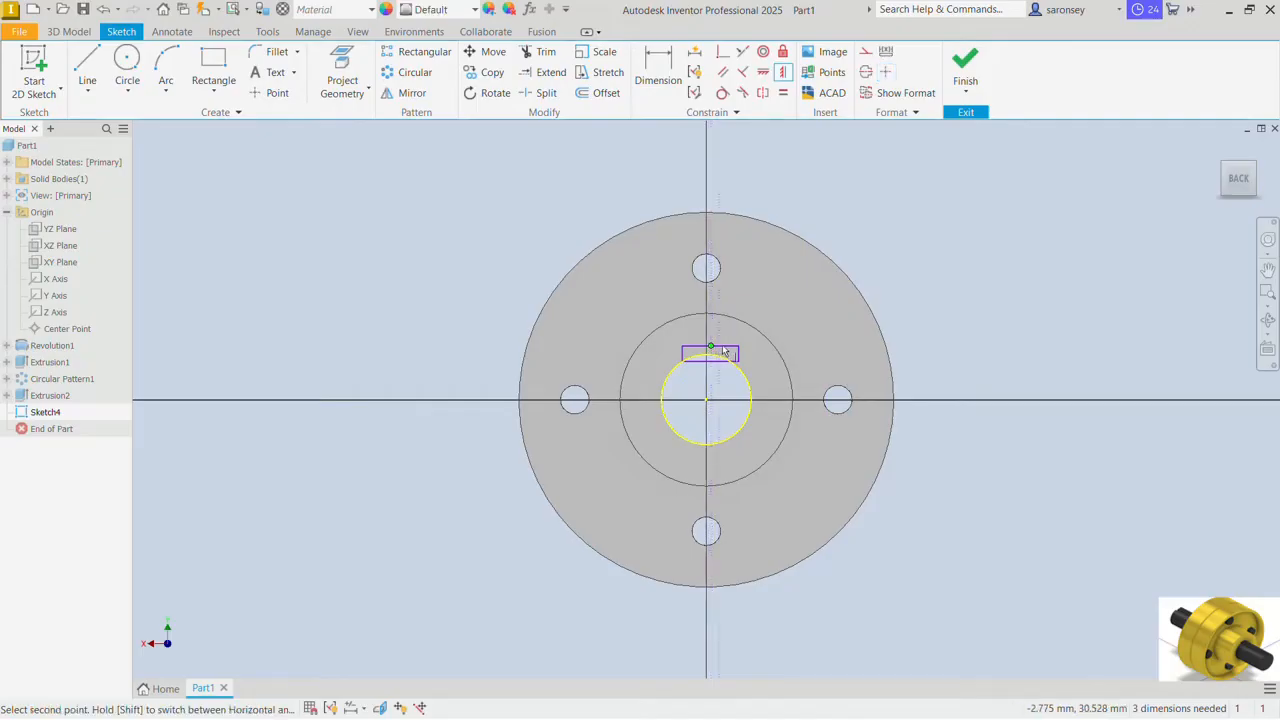
click(707, 401)
Step: Dimension the keyway rectangle to 14 mm wide and 5 mm high
key(d)
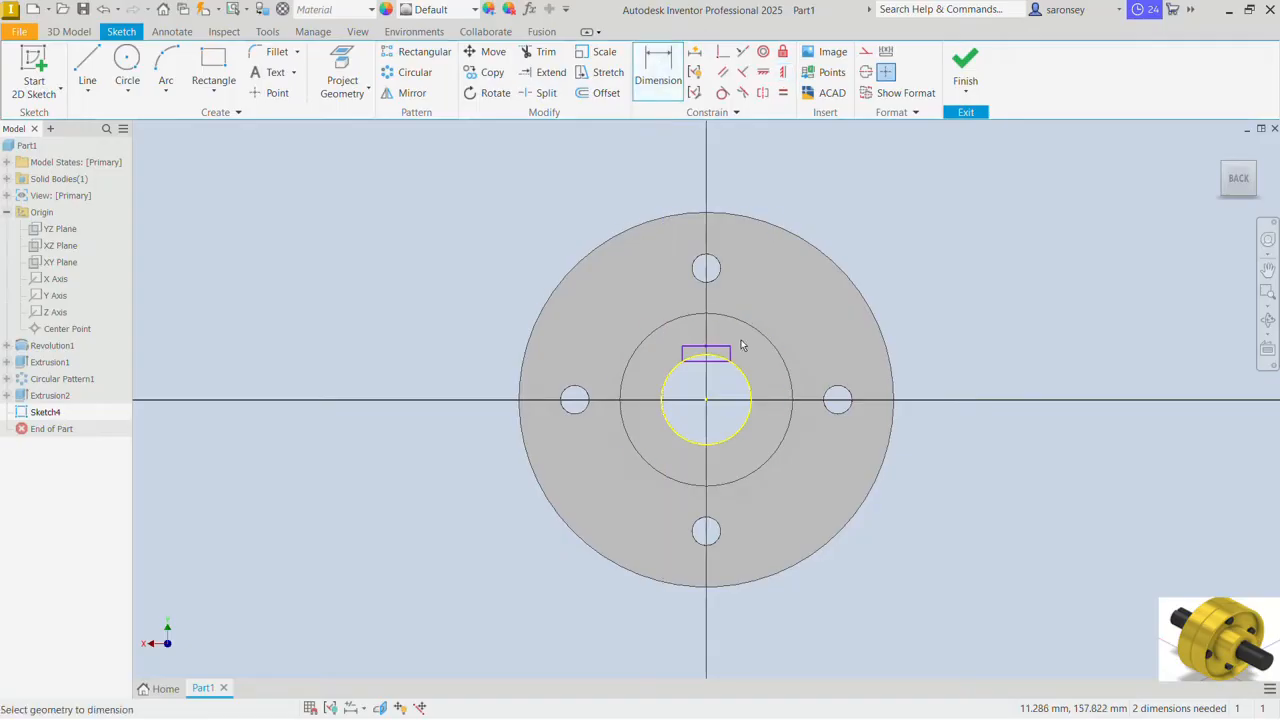
scroll(741, 345, up, 8)
click(650, 379)
click(659, 354)
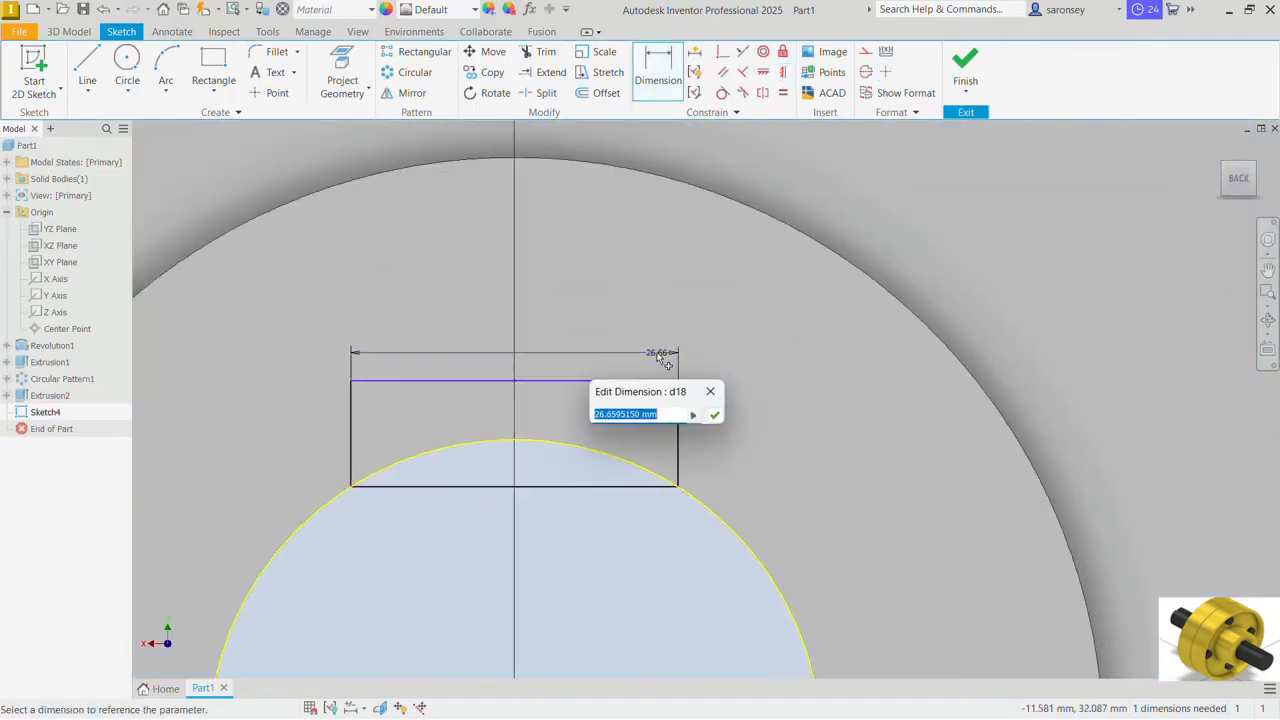
text(1)
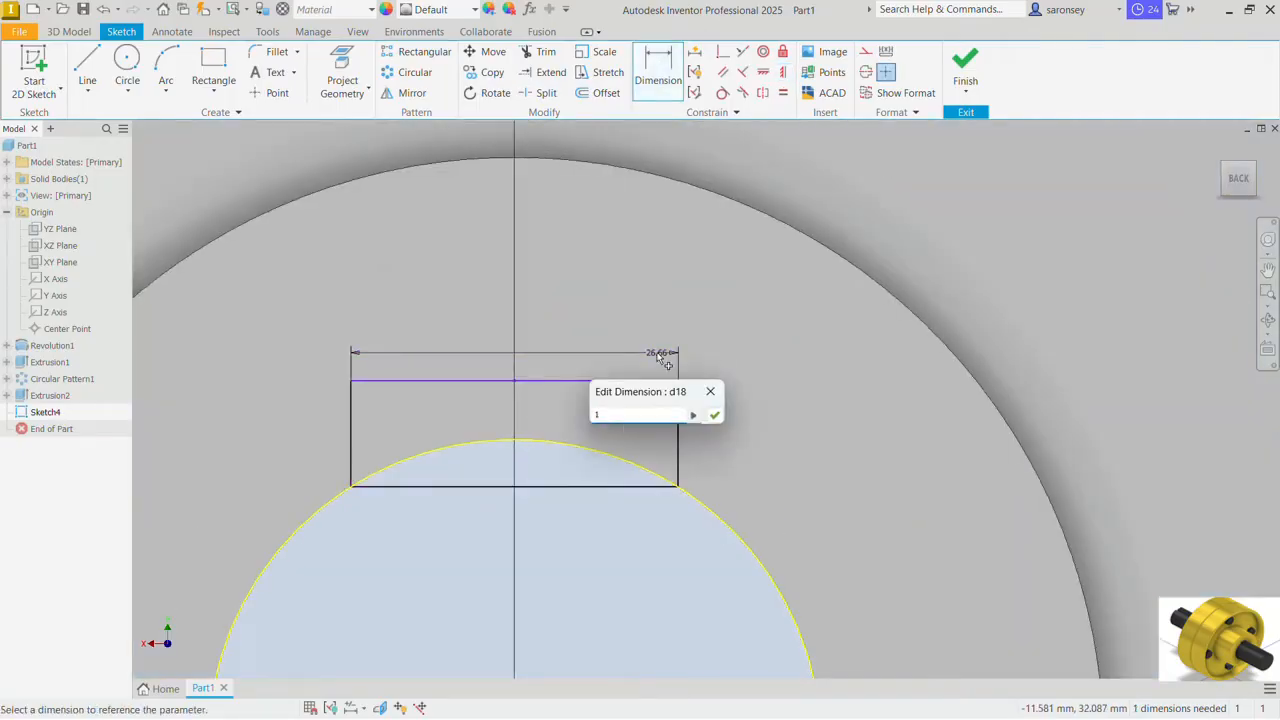
text(4)
key(Return)
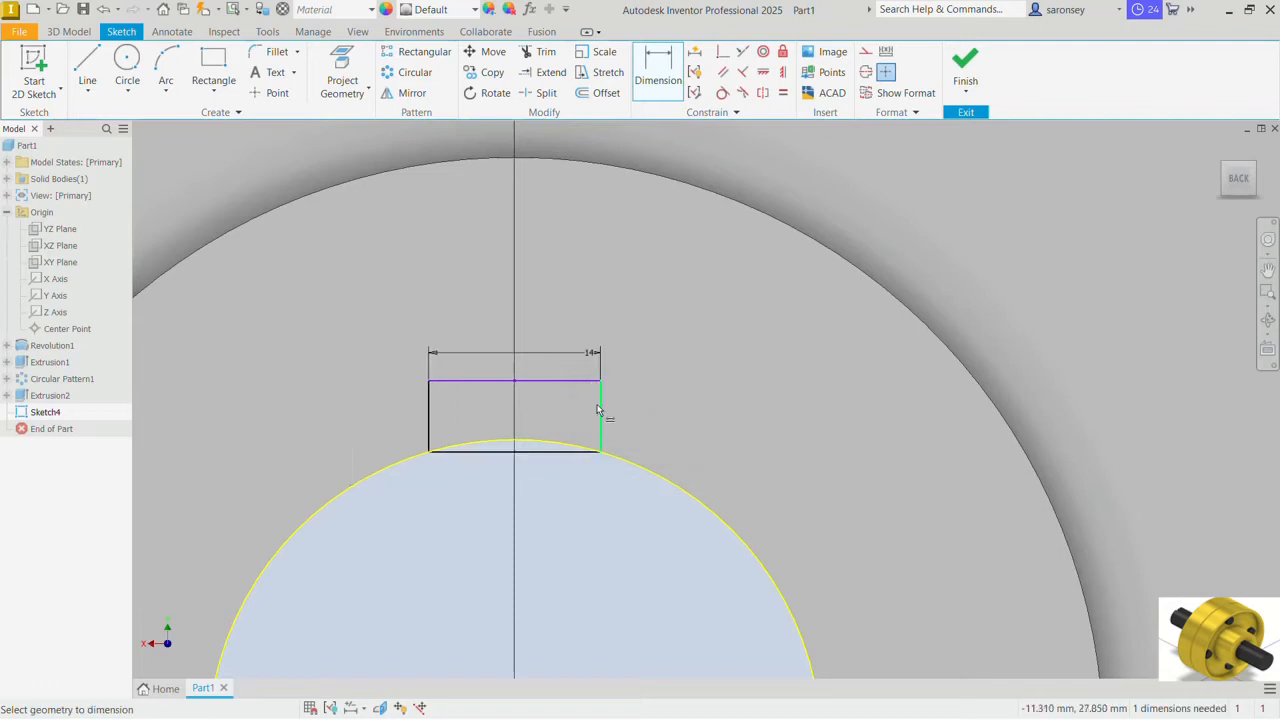
click(598, 405)
click(616, 401)
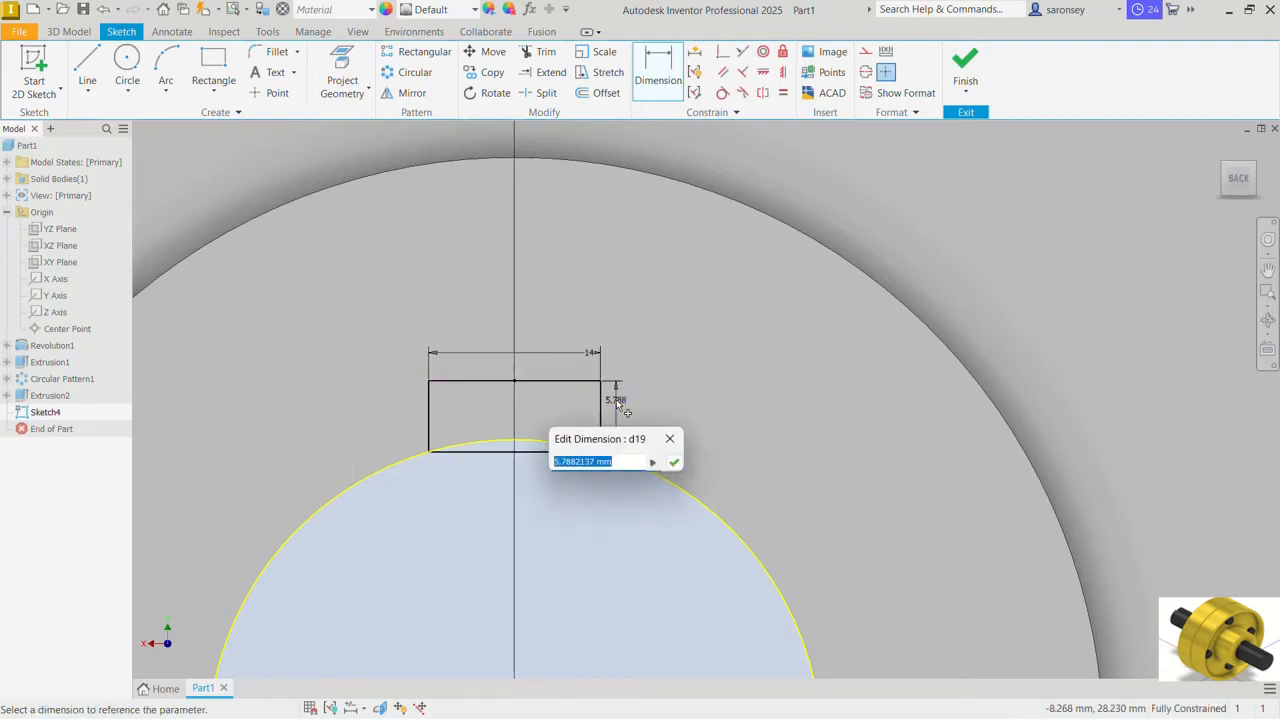
text(5)
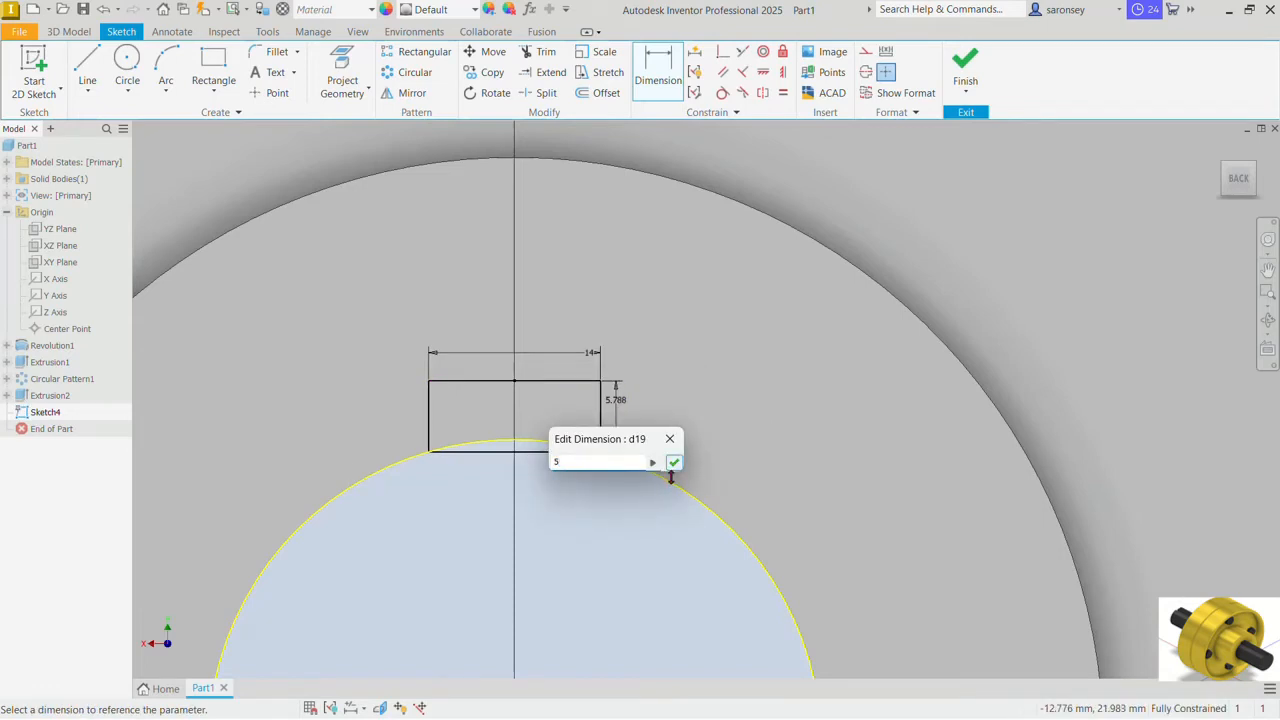
click(674, 463)
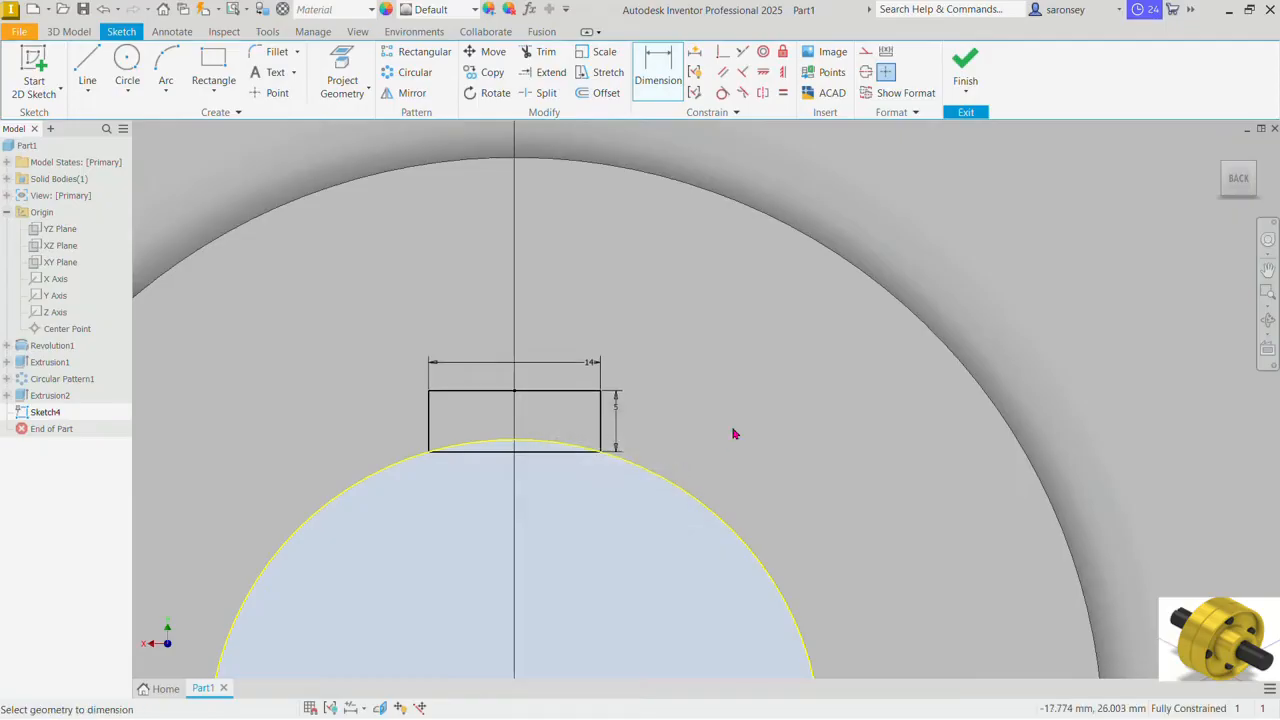
Step: Extrude both regions of the keyway rectangle as a Through All cut along the hub bore
key(e)
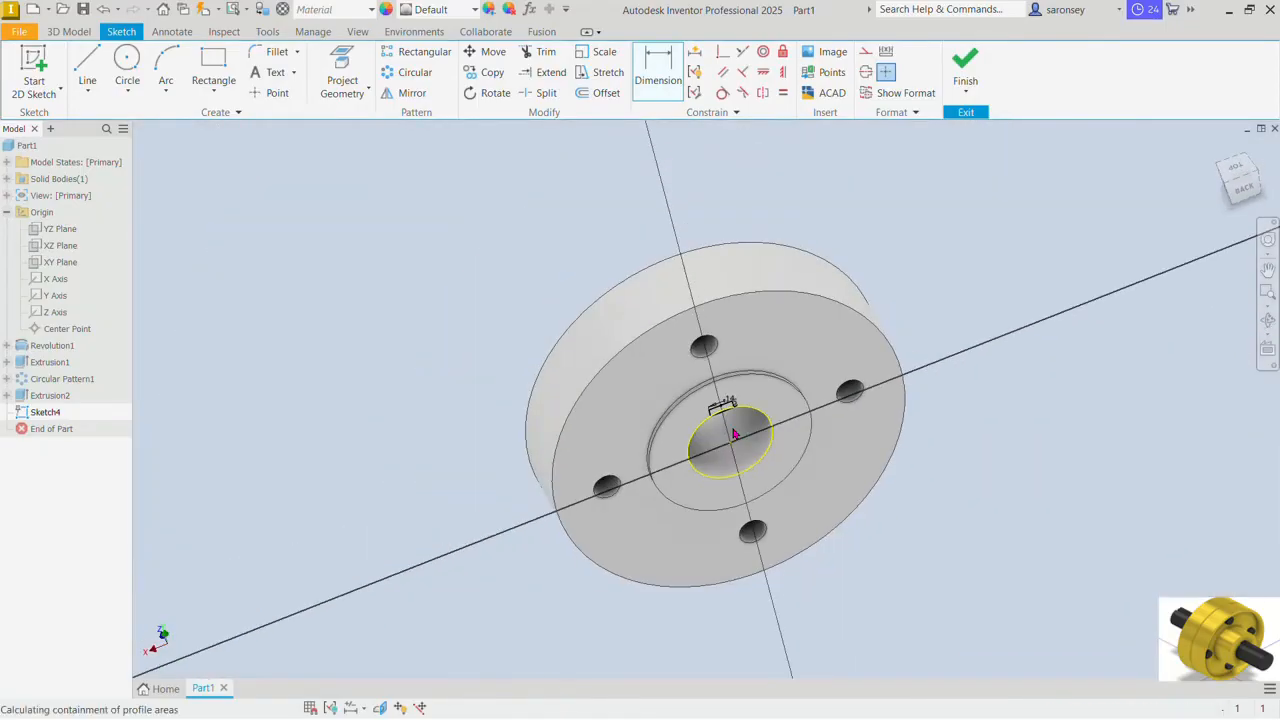
scroll(734, 434, up, 5)
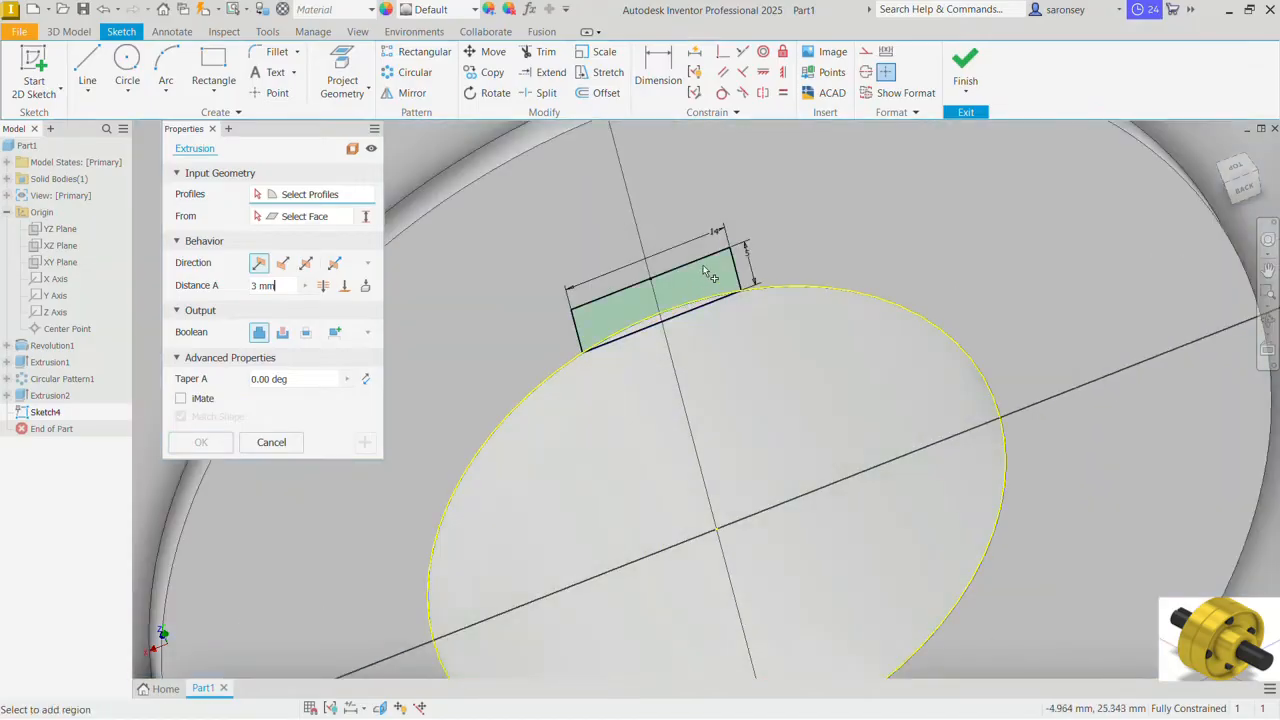
scroll(688, 278, up, 6)
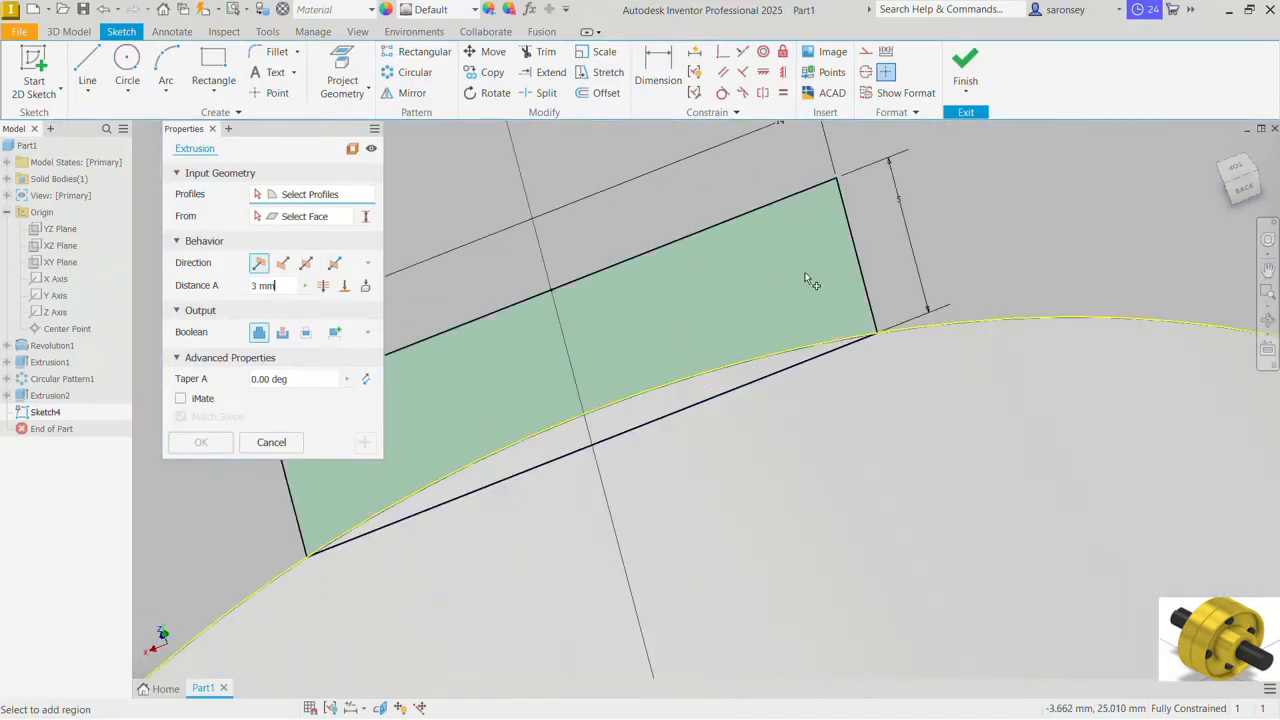
click(870, 300)
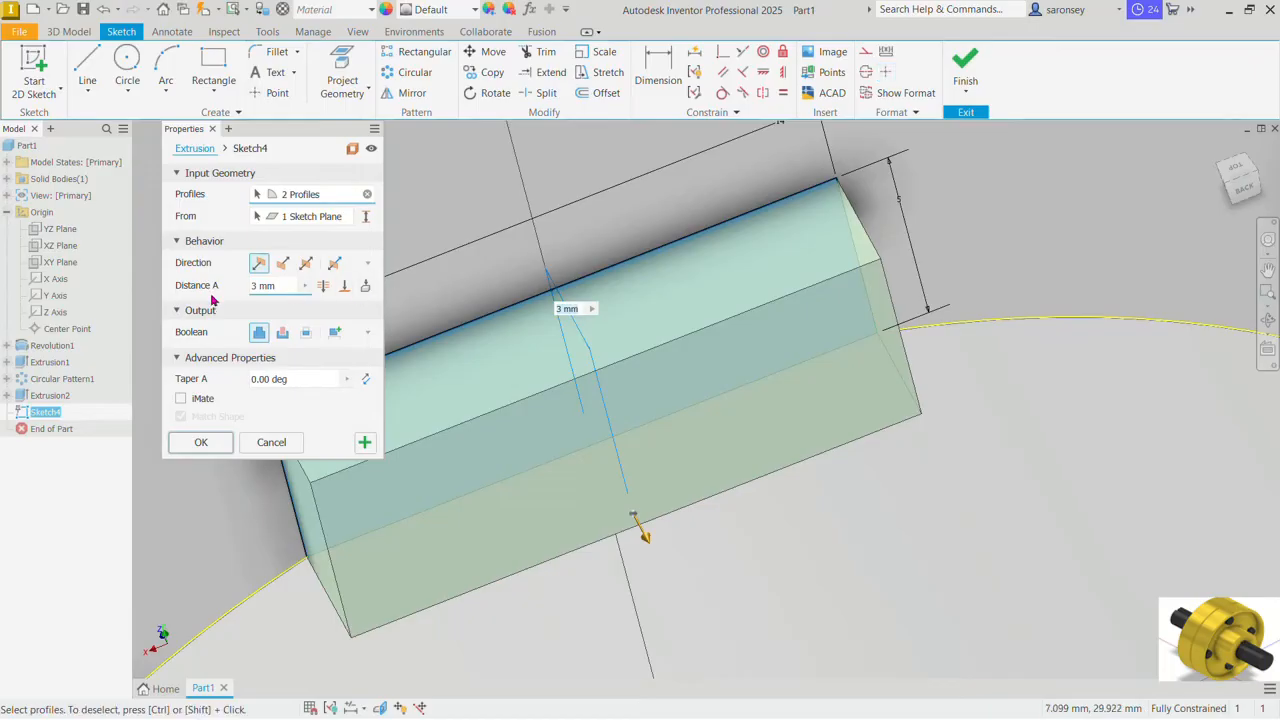
click(322, 287)
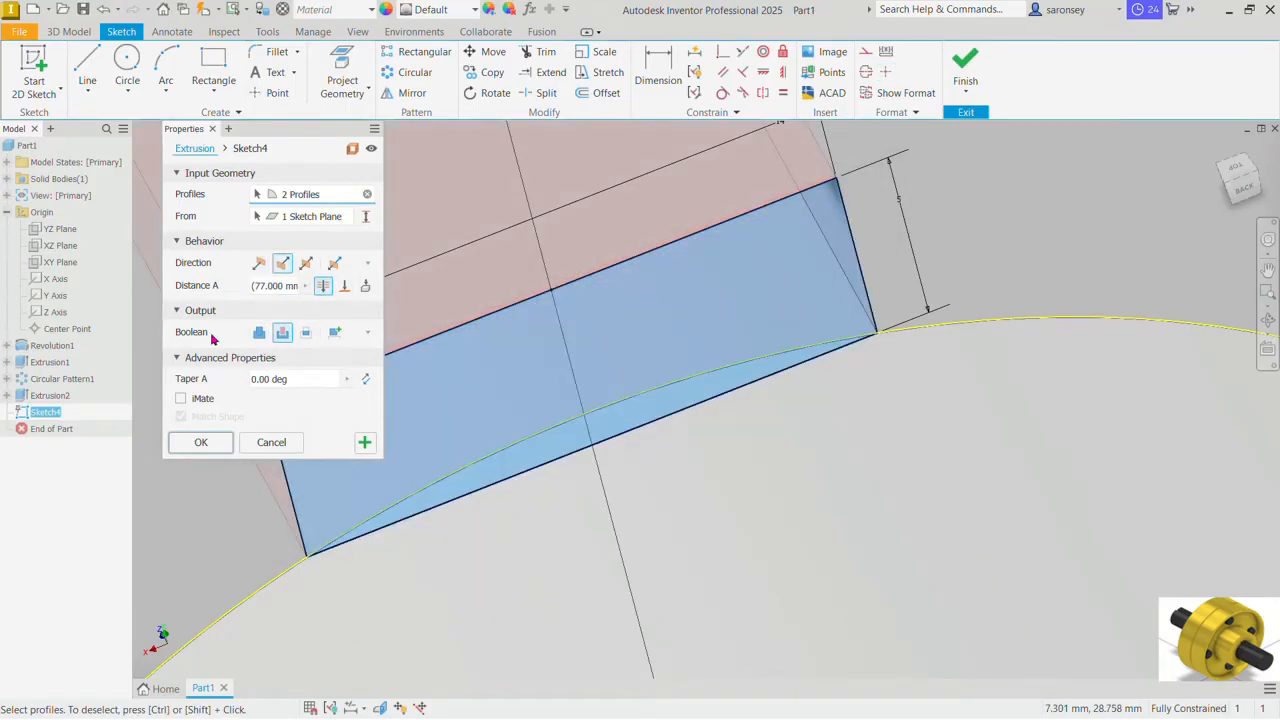
scroll(675, 371, down, 10)
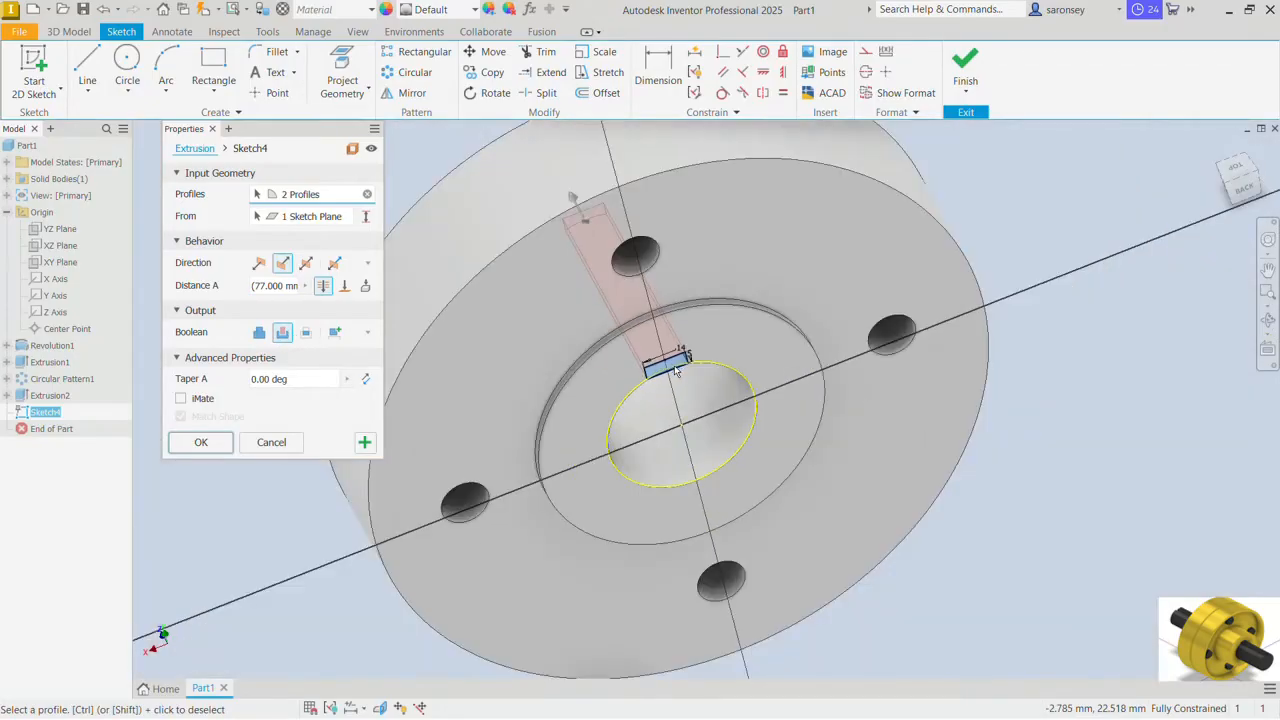
click(200, 442)
Step: Apply the Honed appearance to the whole flange part
shift+middle_drag(461, 470, 513, 431)
click(1218, 149)
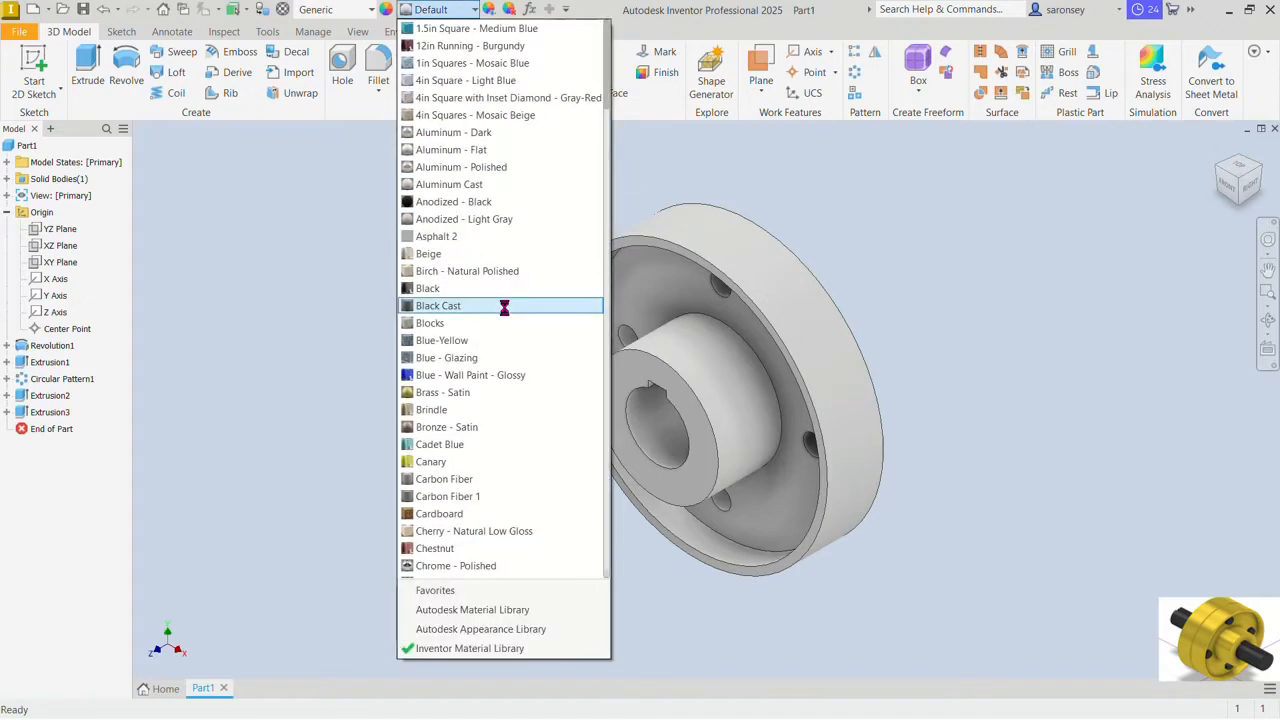
key(h)
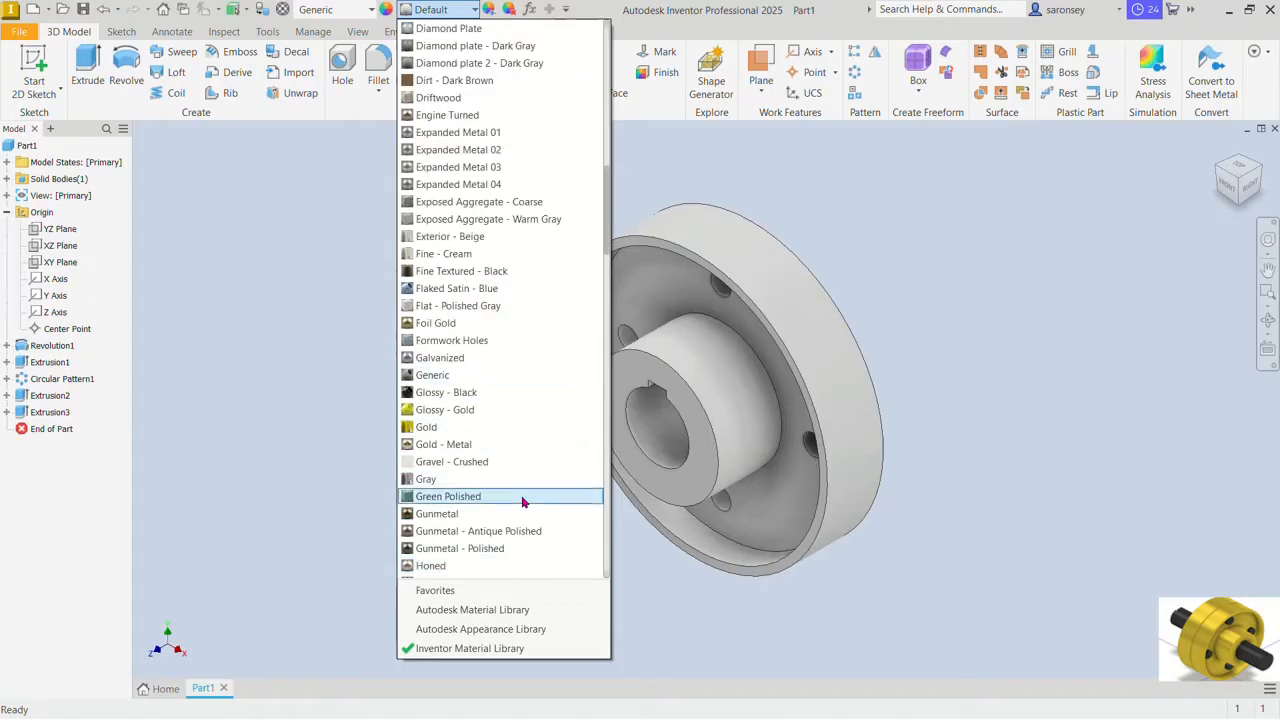
click(495, 566)
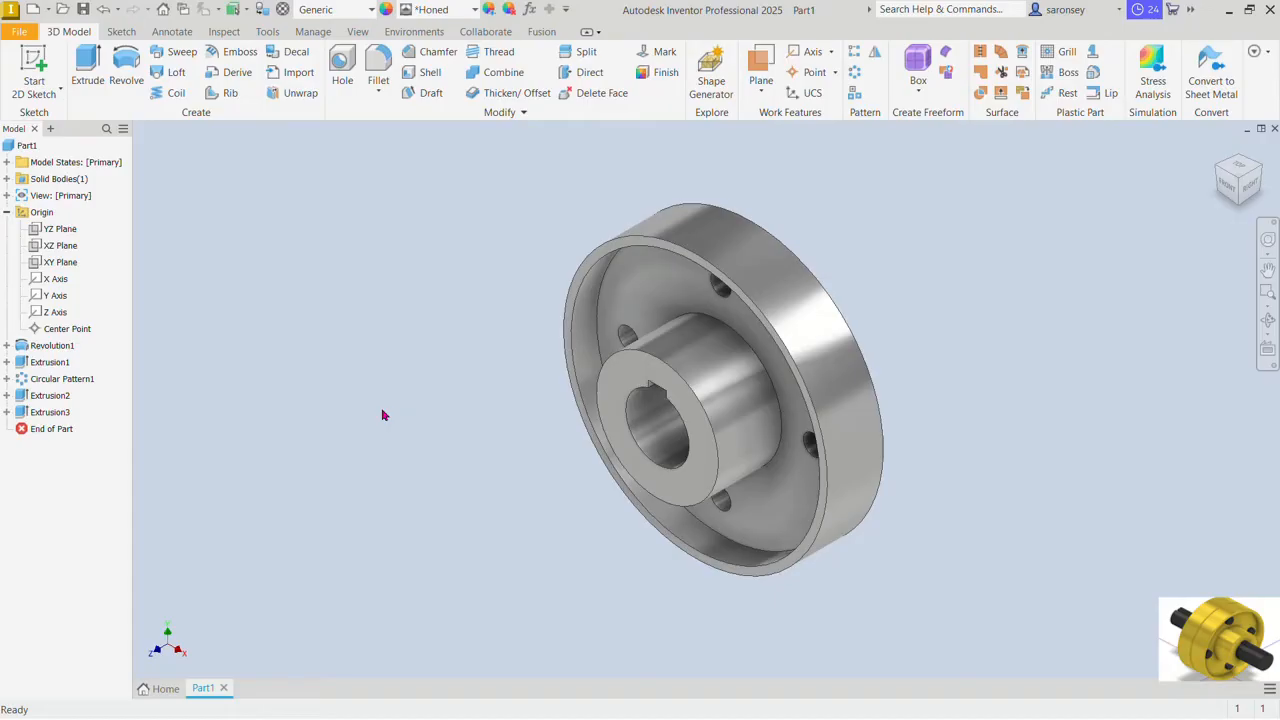
Step: Fillet the front and back outer rim edges of the flange with a 2 mm radius
click(378, 72)
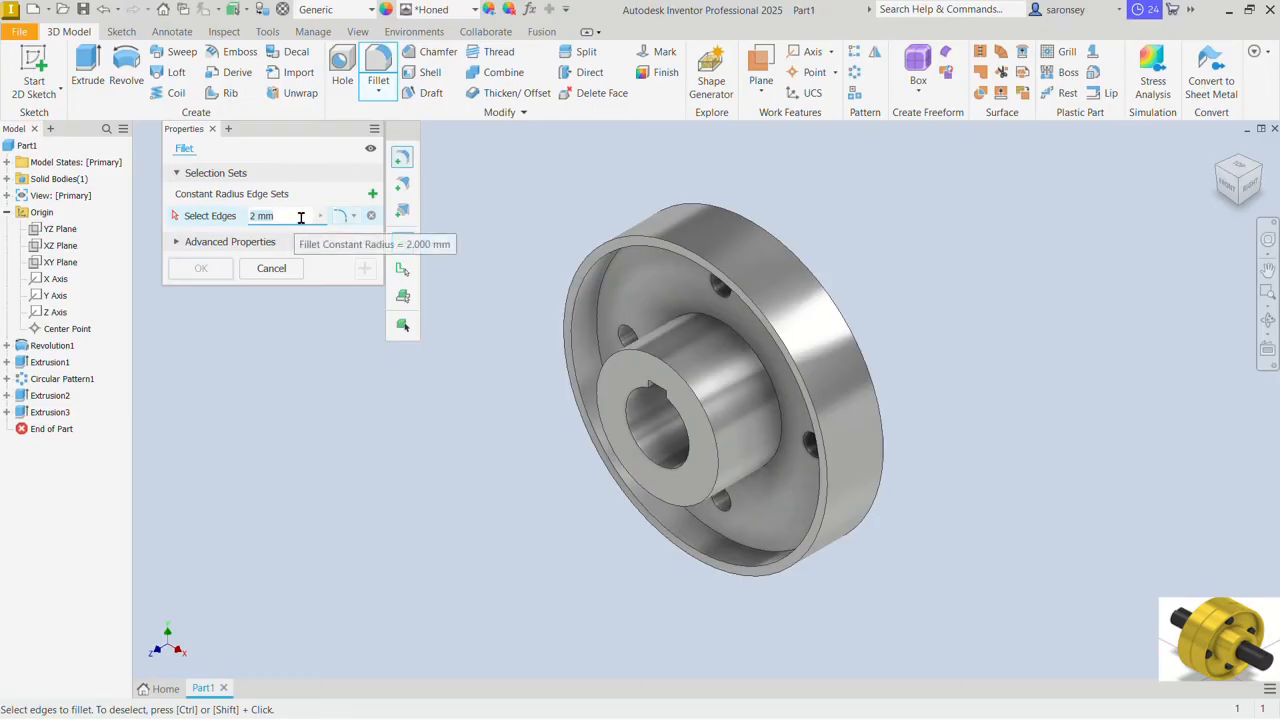
click(797, 362)
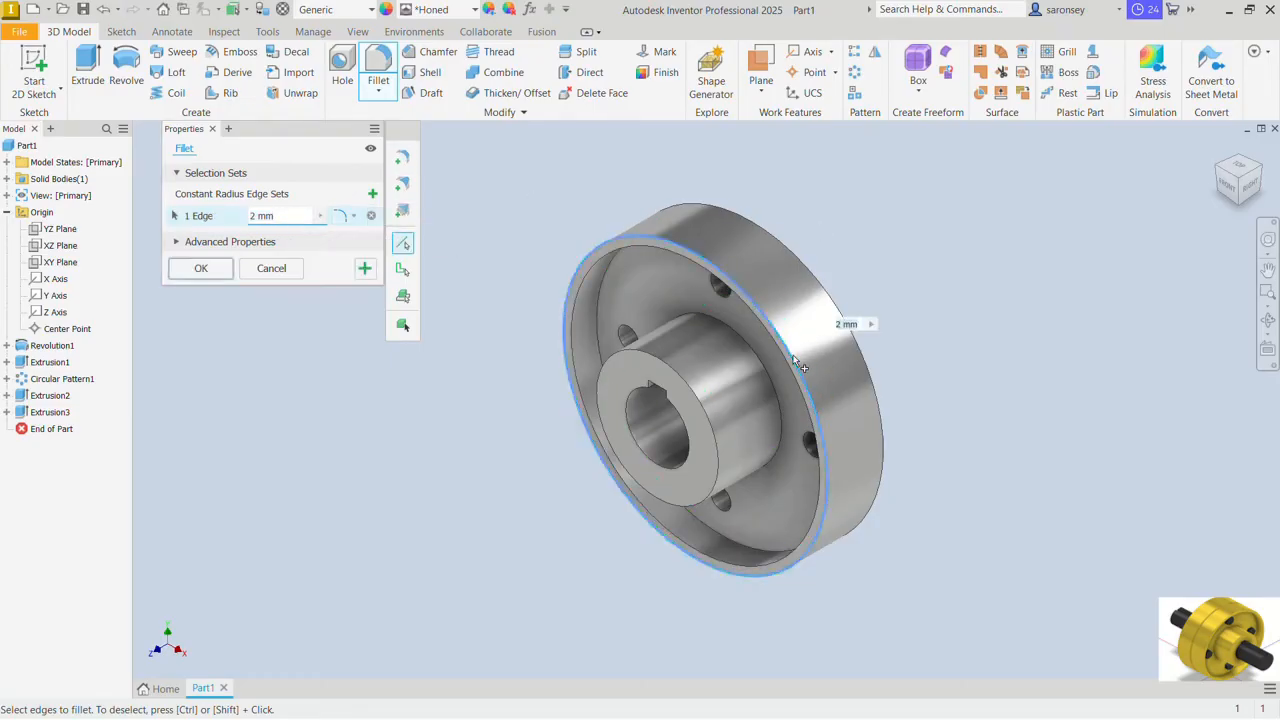
click(858, 333)
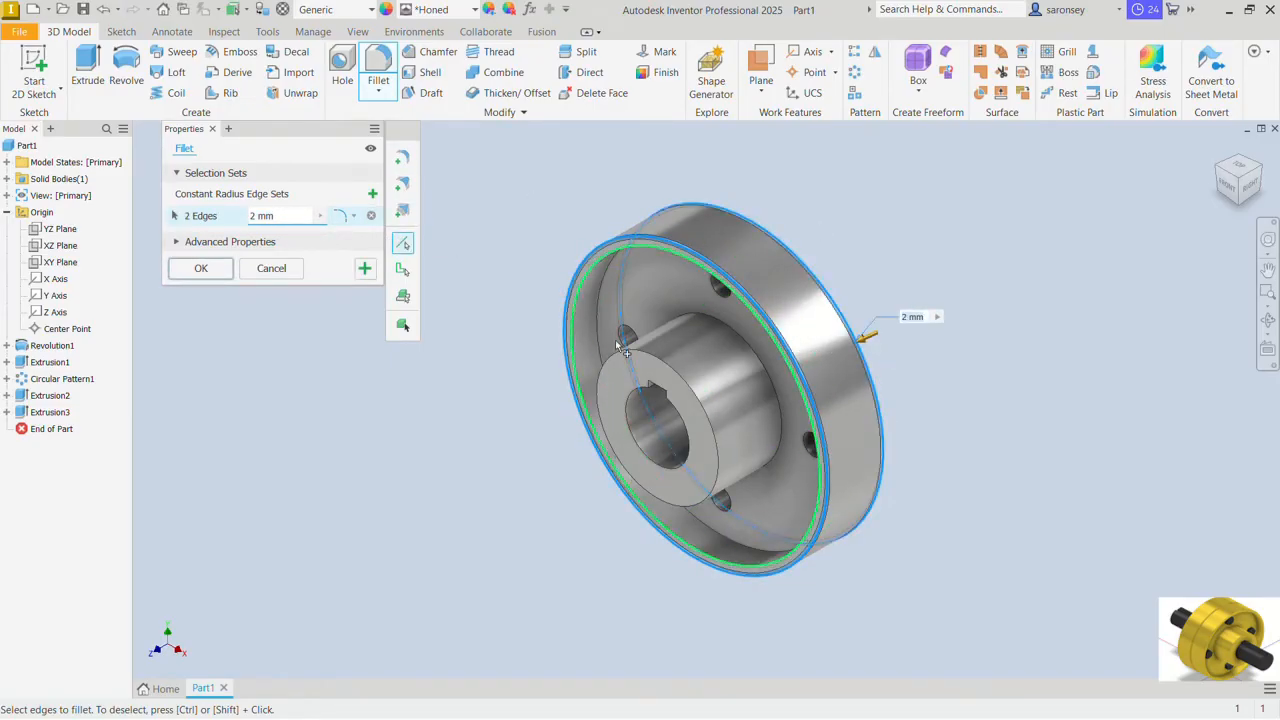
click(206, 269)
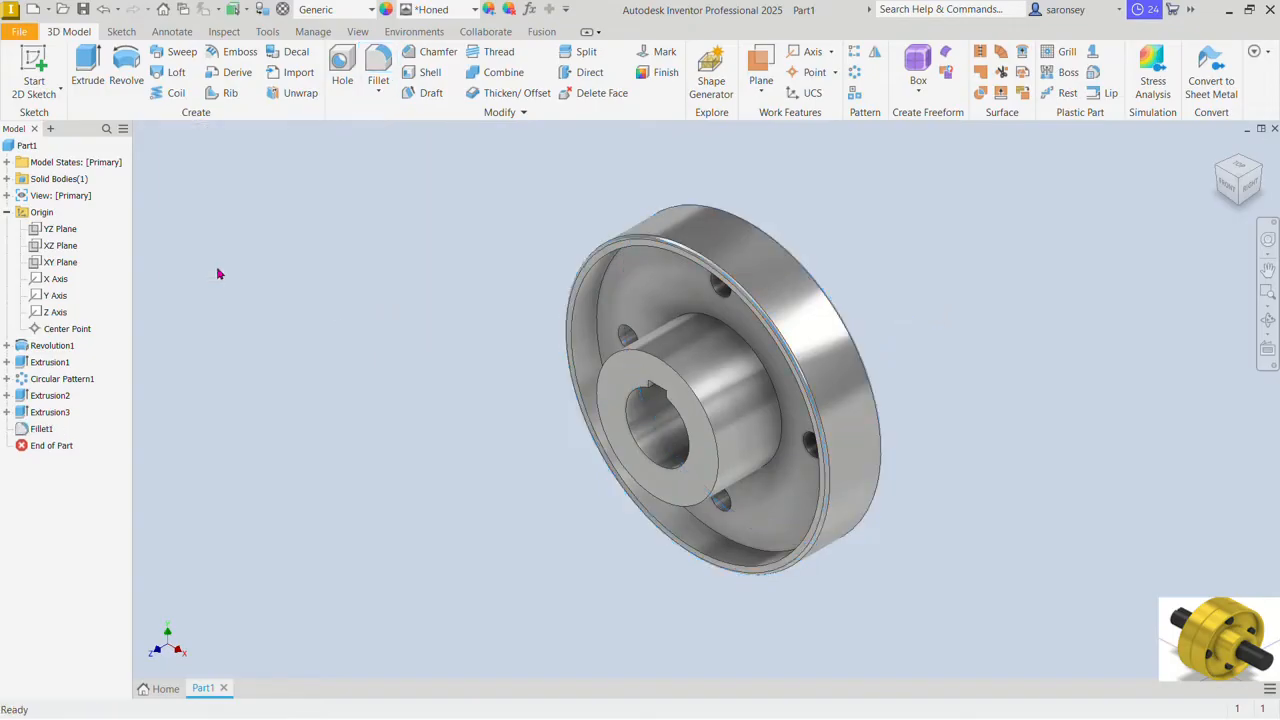
Step: Save the part as Flange in the PROTECTED FLANGE COUPLING folder
click(84, 10)
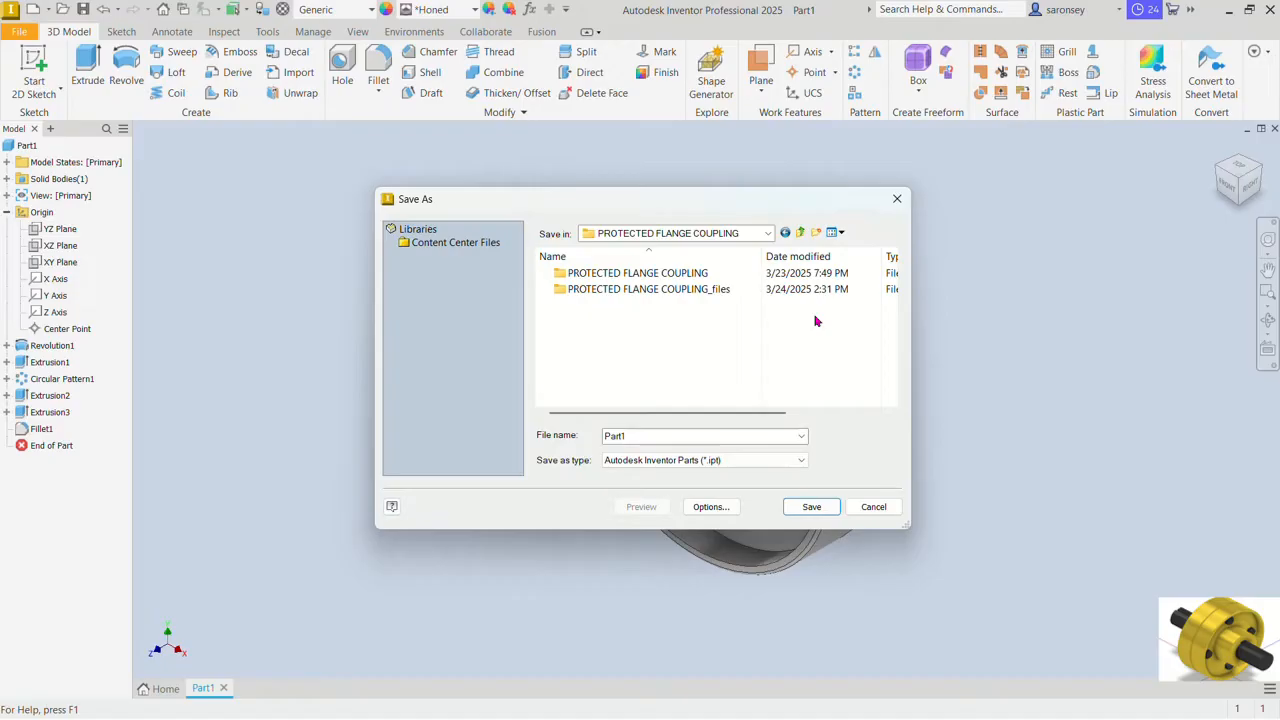
double_click(647, 441)
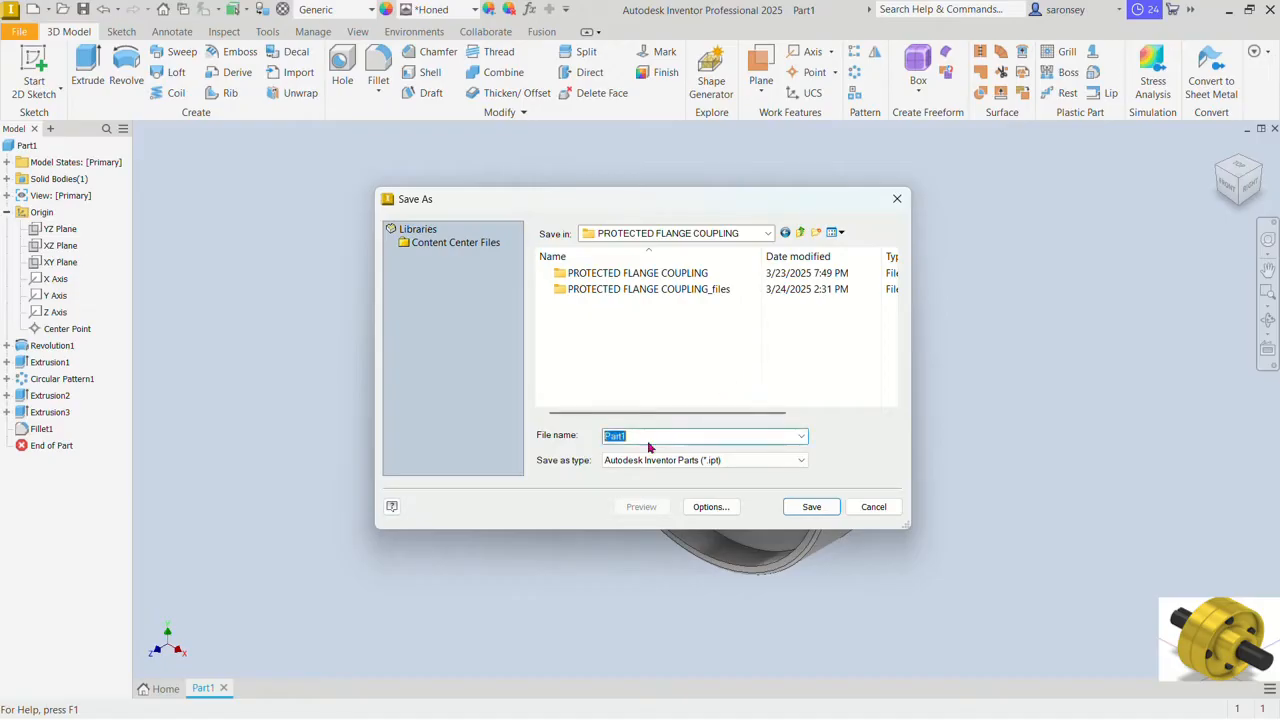
text(Flange)
click(829, 508)
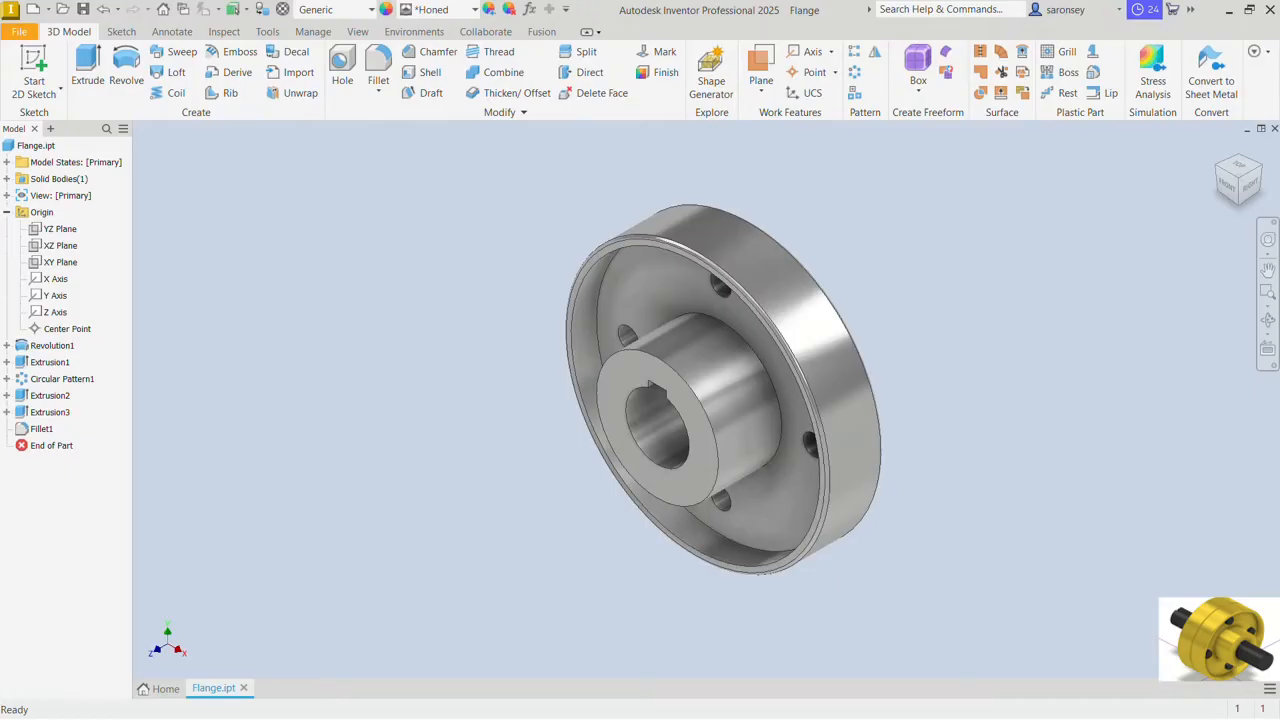
Step: Duplicate the Flange part file within the PROTECTED FLANGE COUPLING folder and open the copy
shift+middle_drag(1020, 310, 858, 266)
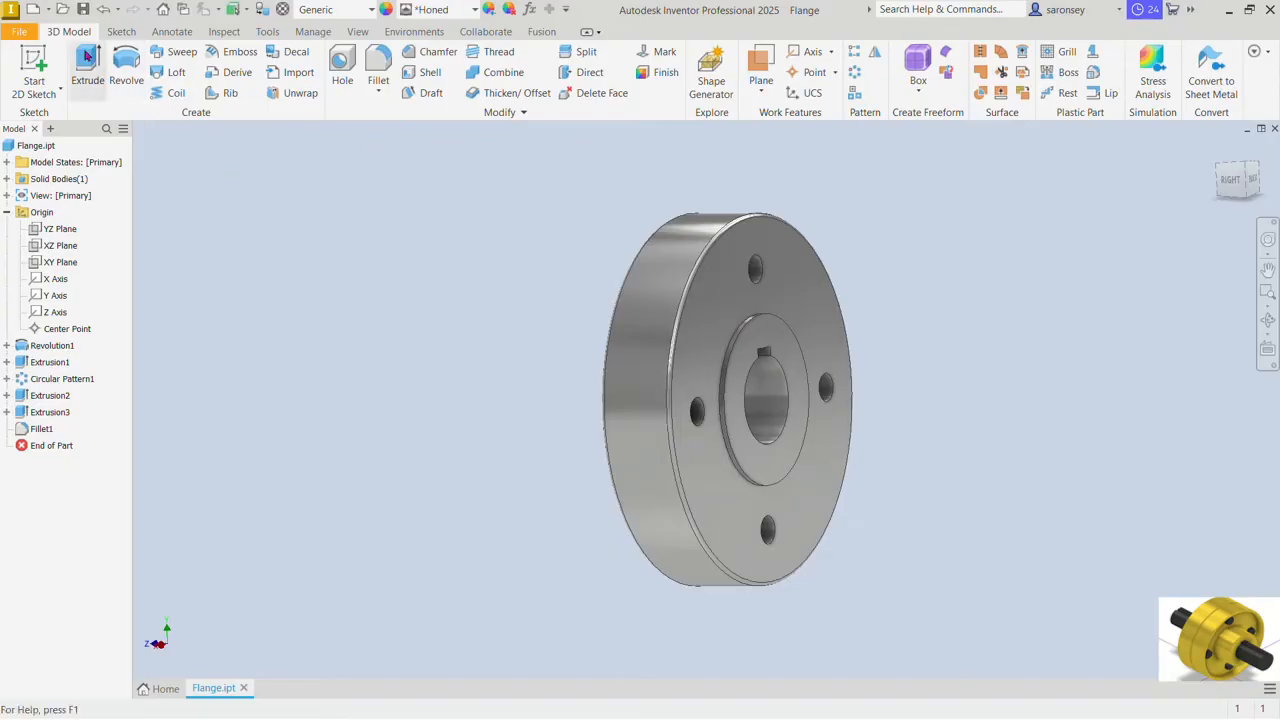
click(62, 9)
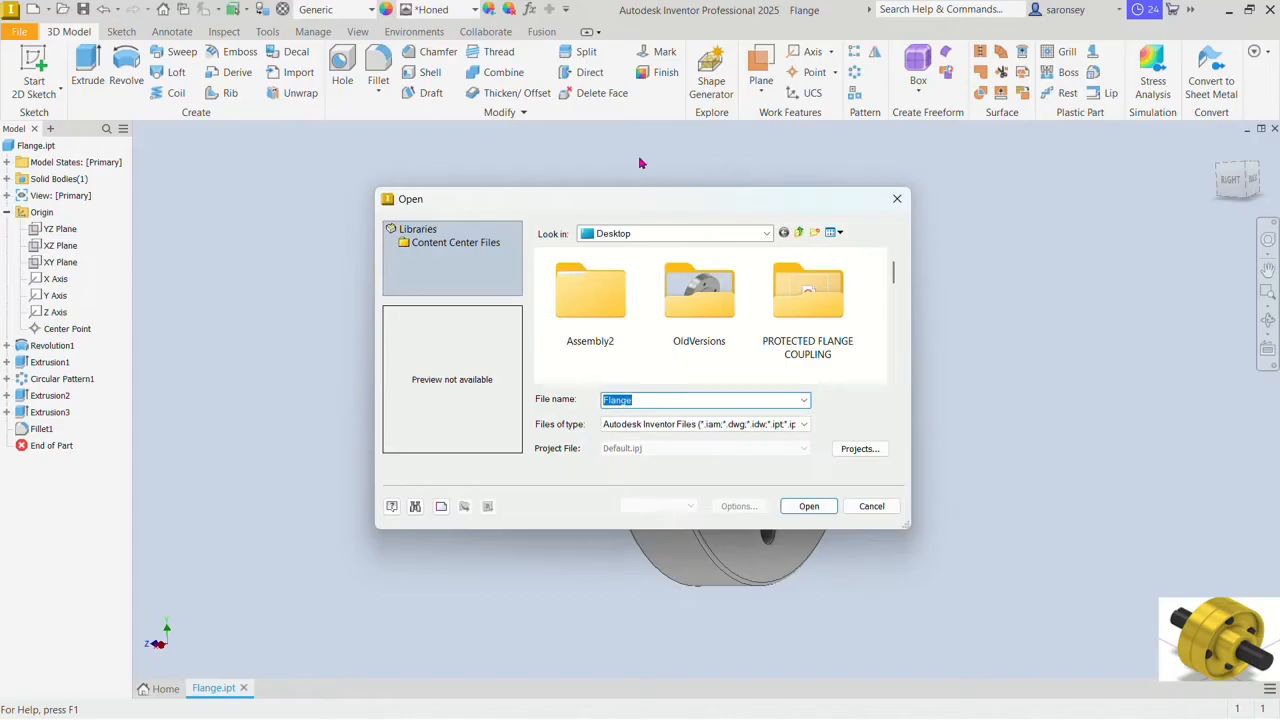
double_click(829, 297)
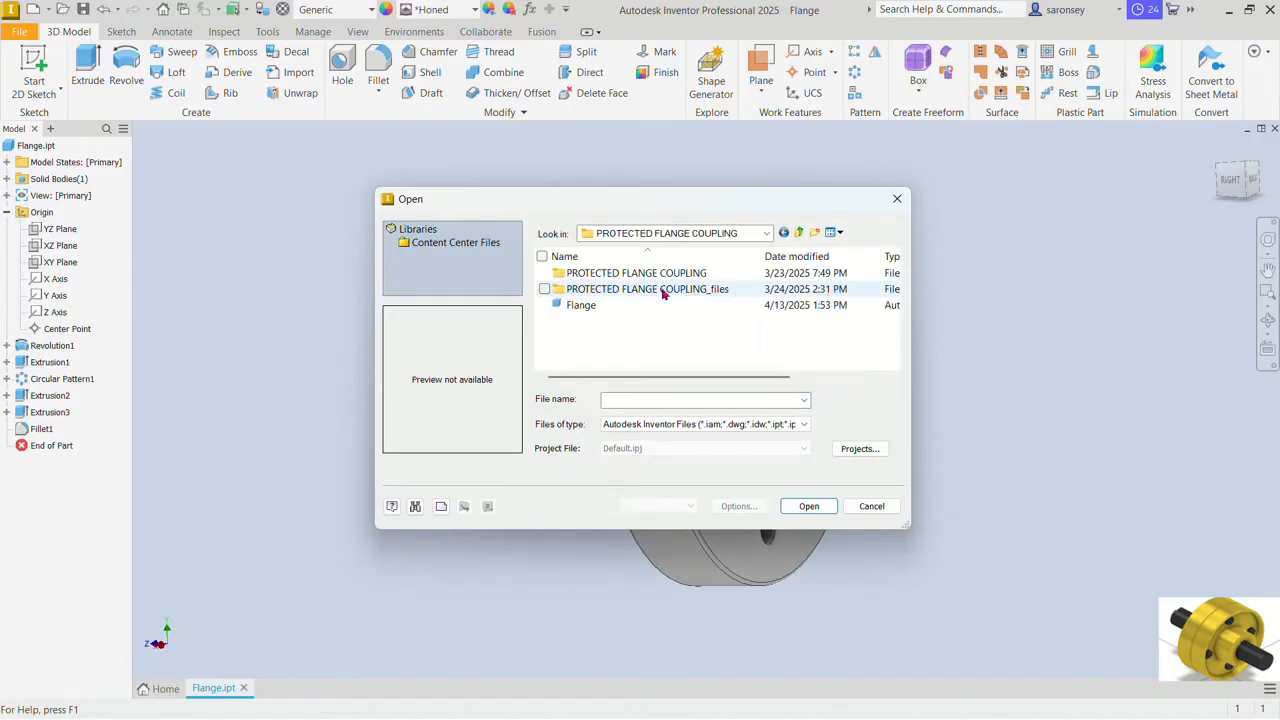
click(586, 306)
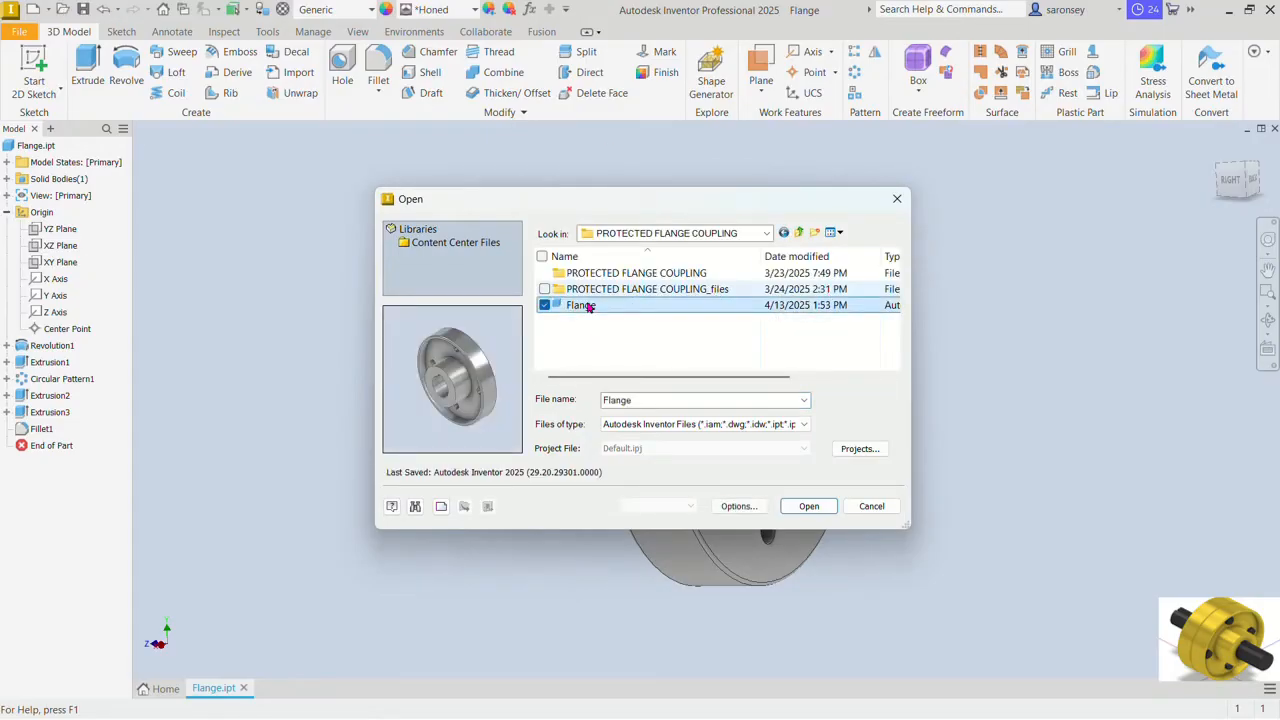
right_click(588, 307)
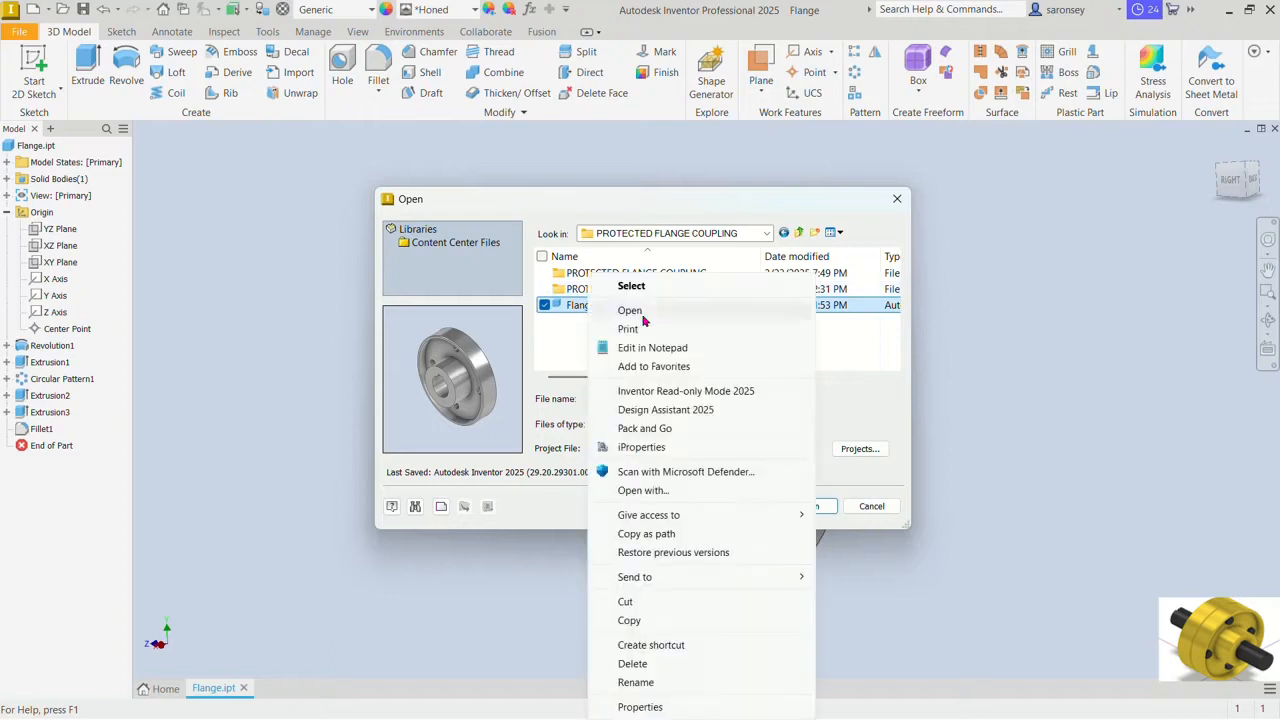
click(651, 617)
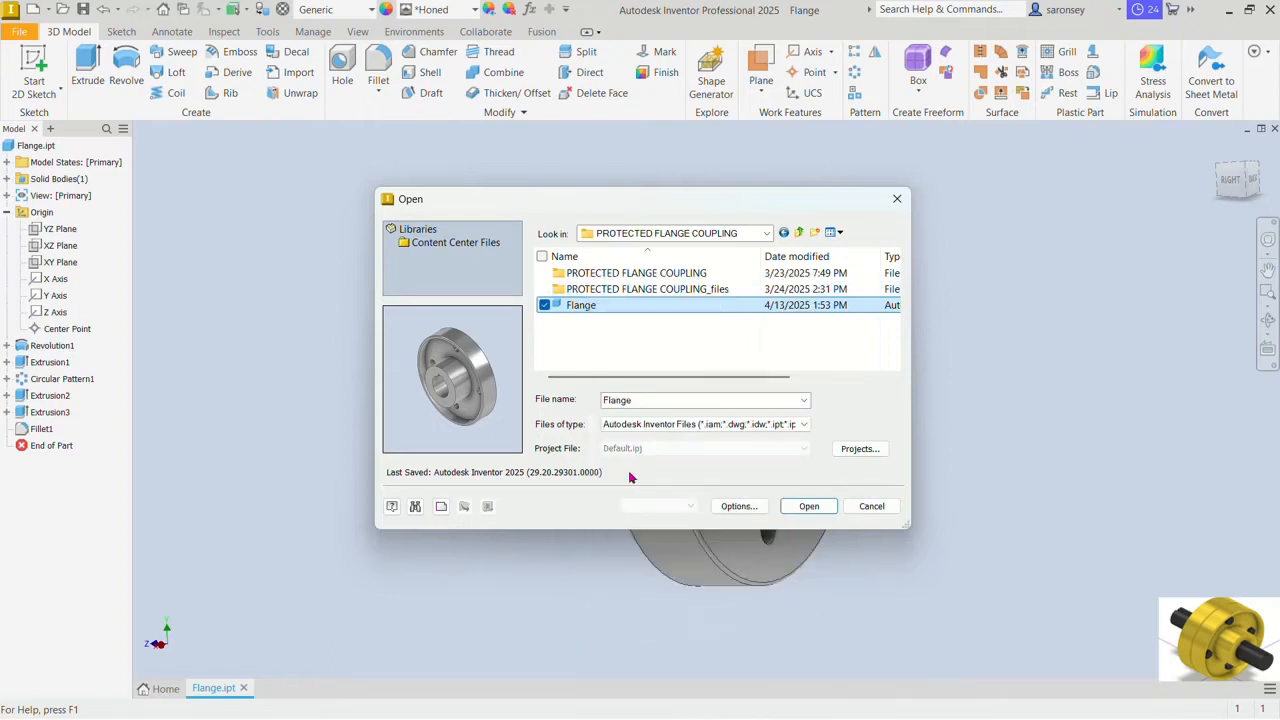
click(628, 343)
right_click(628, 343)
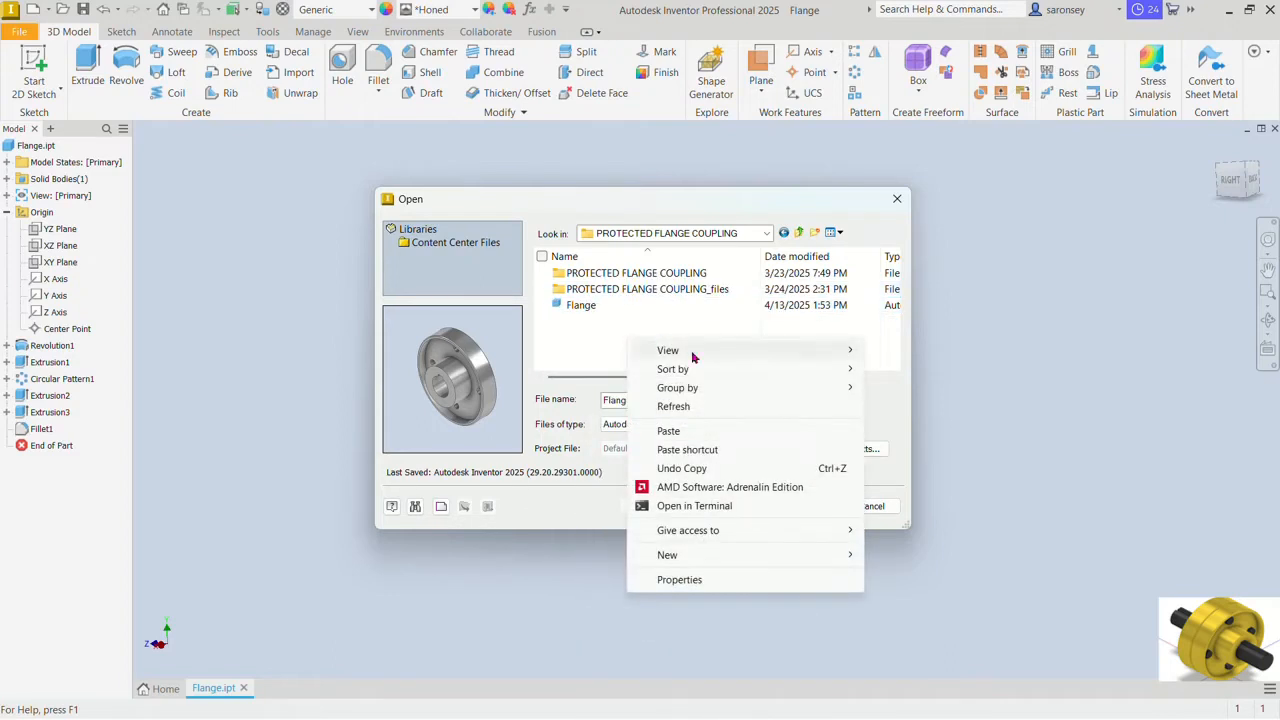
click(690, 427)
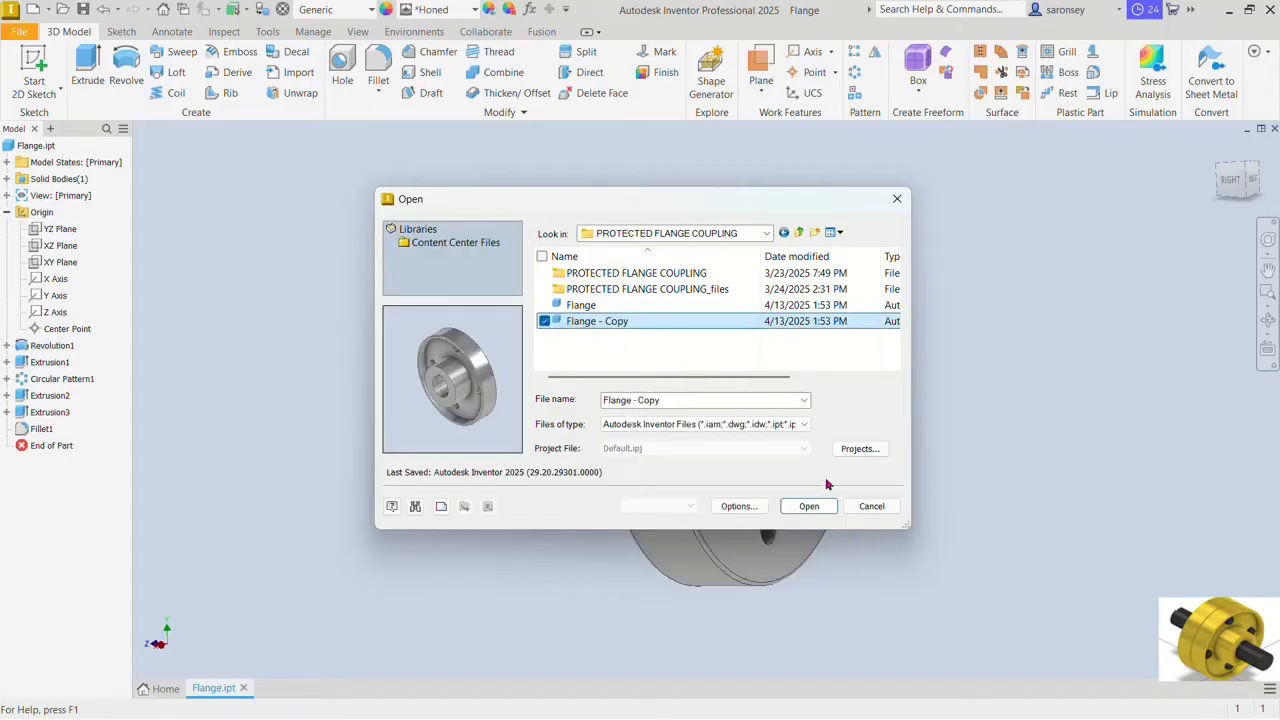
click(810, 507)
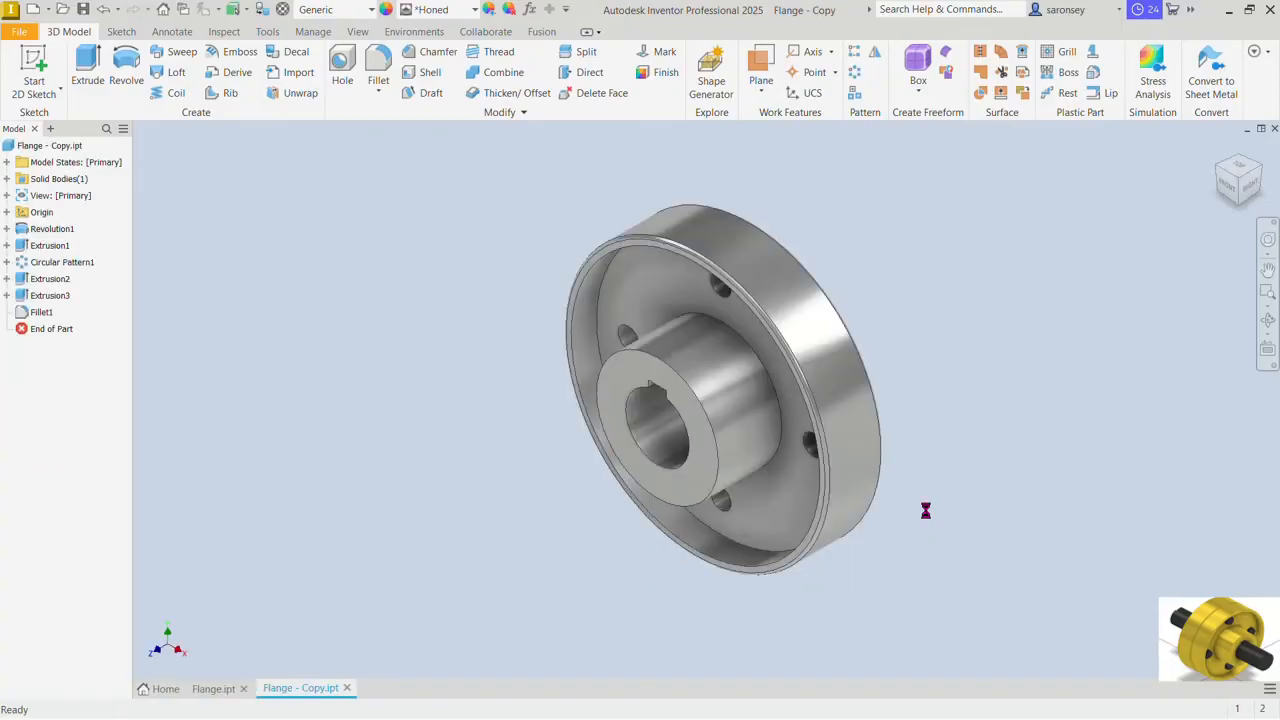
Step: Delete the rim fillet and the keyway extrusion, including its consumed sketch, from the flange copy
click(41, 313)
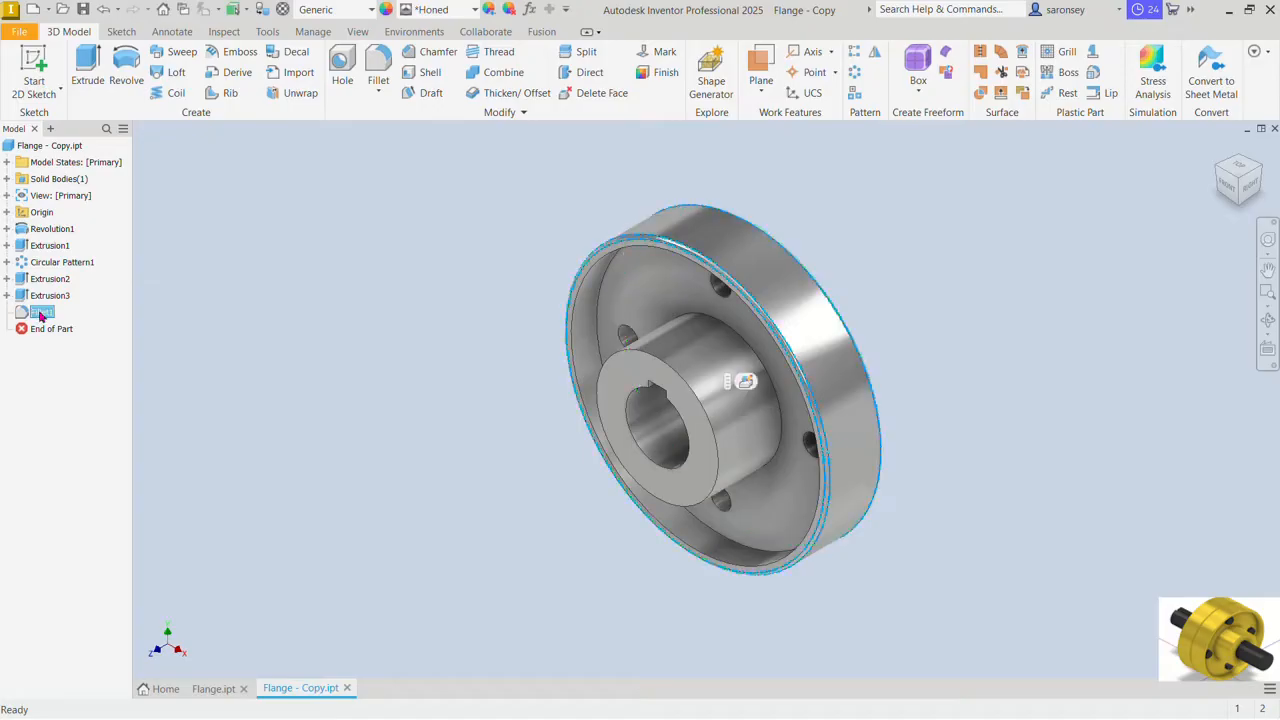
right_click(41, 315)
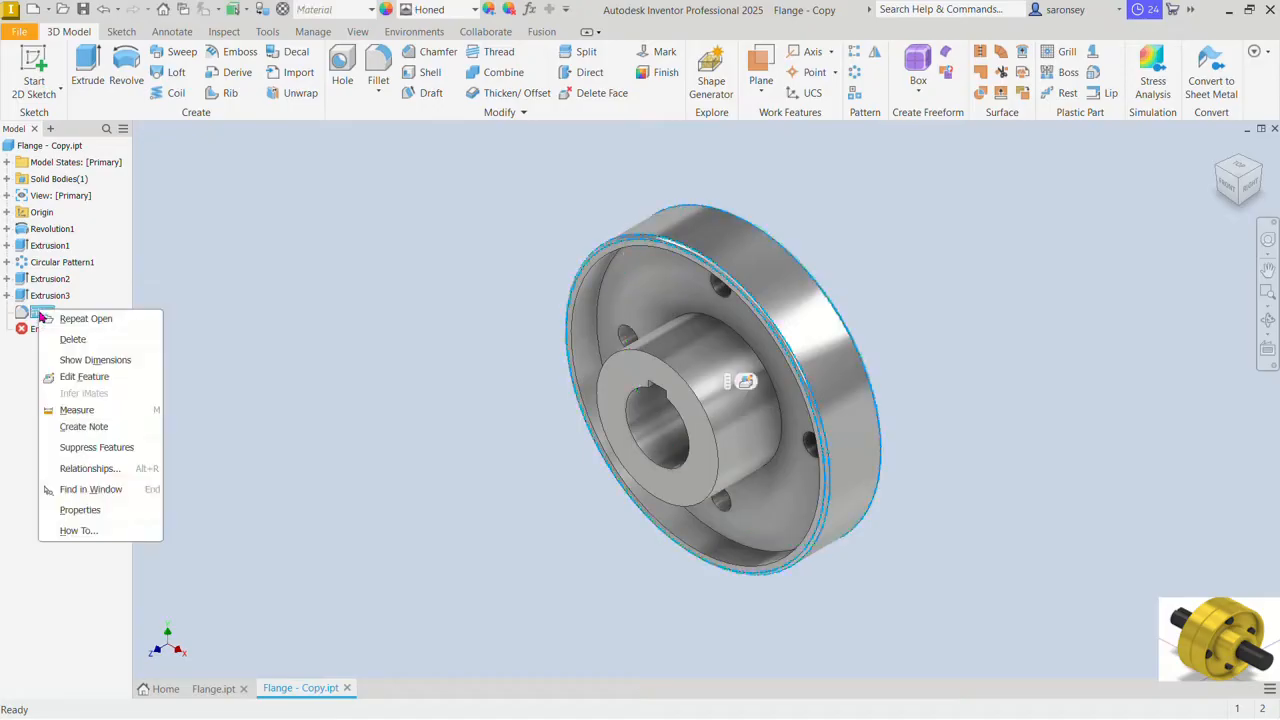
click(92, 338)
click(64, 296)
right_click(64, 296)
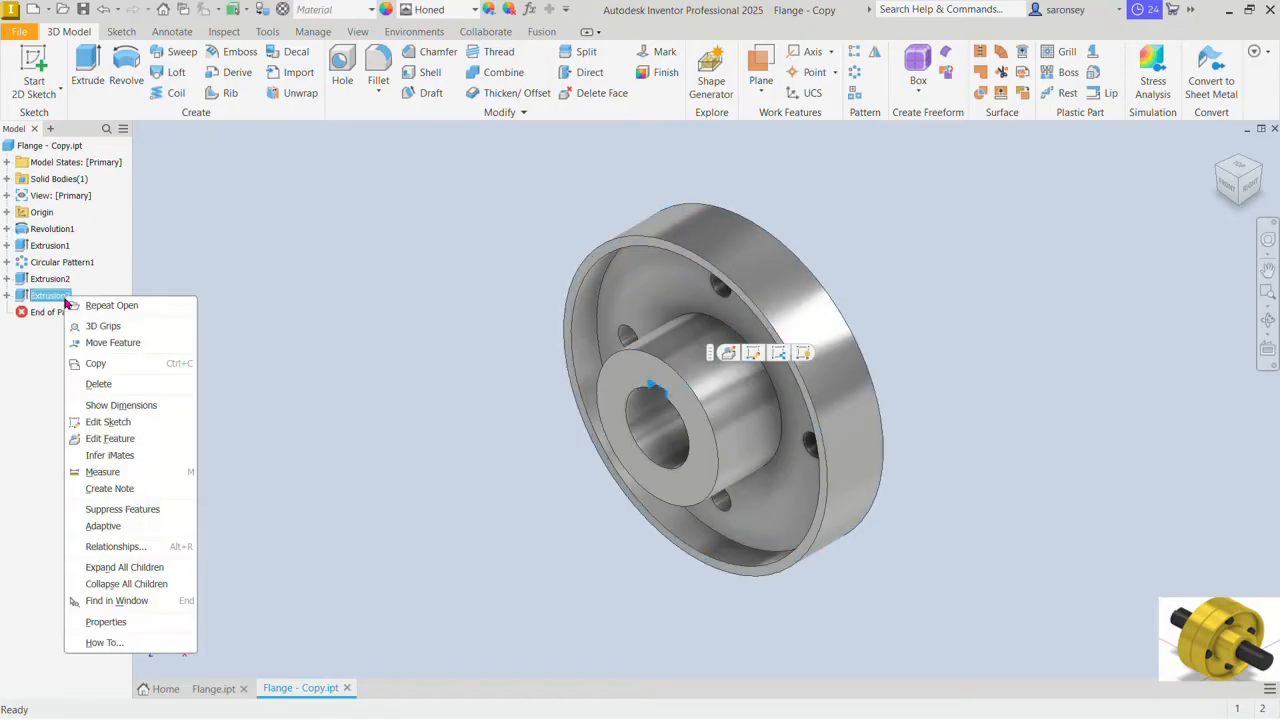
click(100, 384)
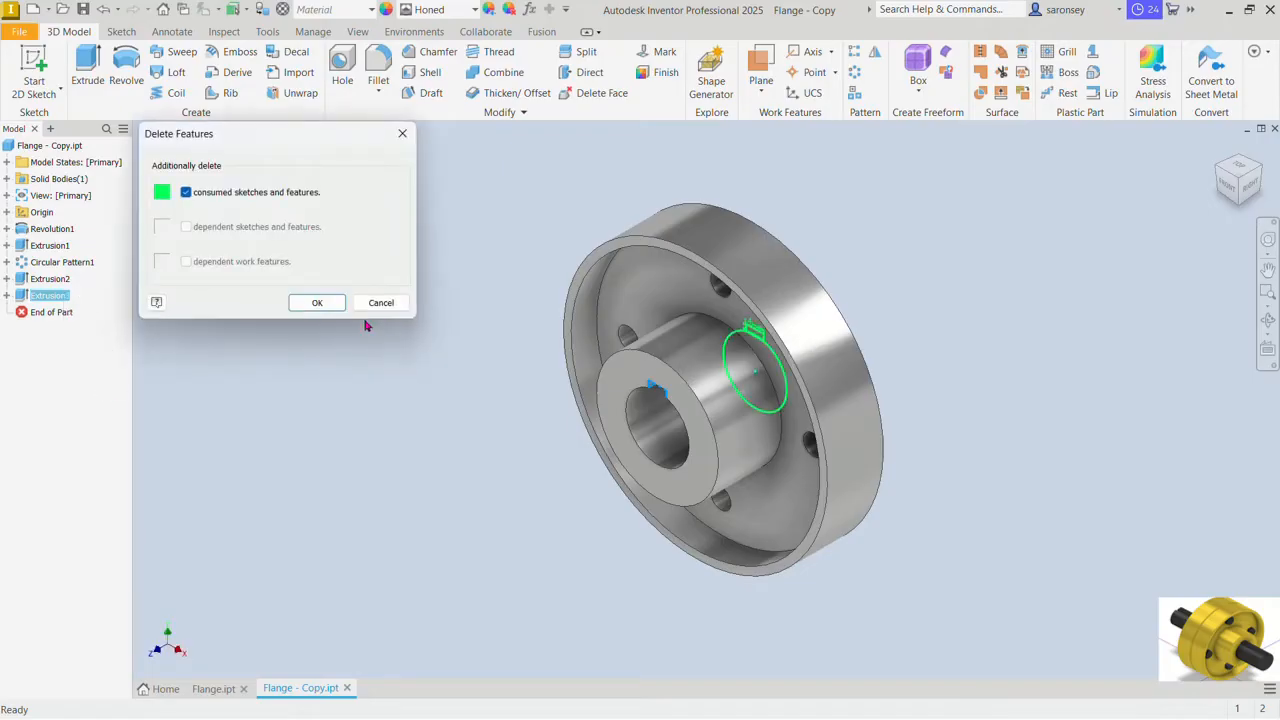
click(317, 303)
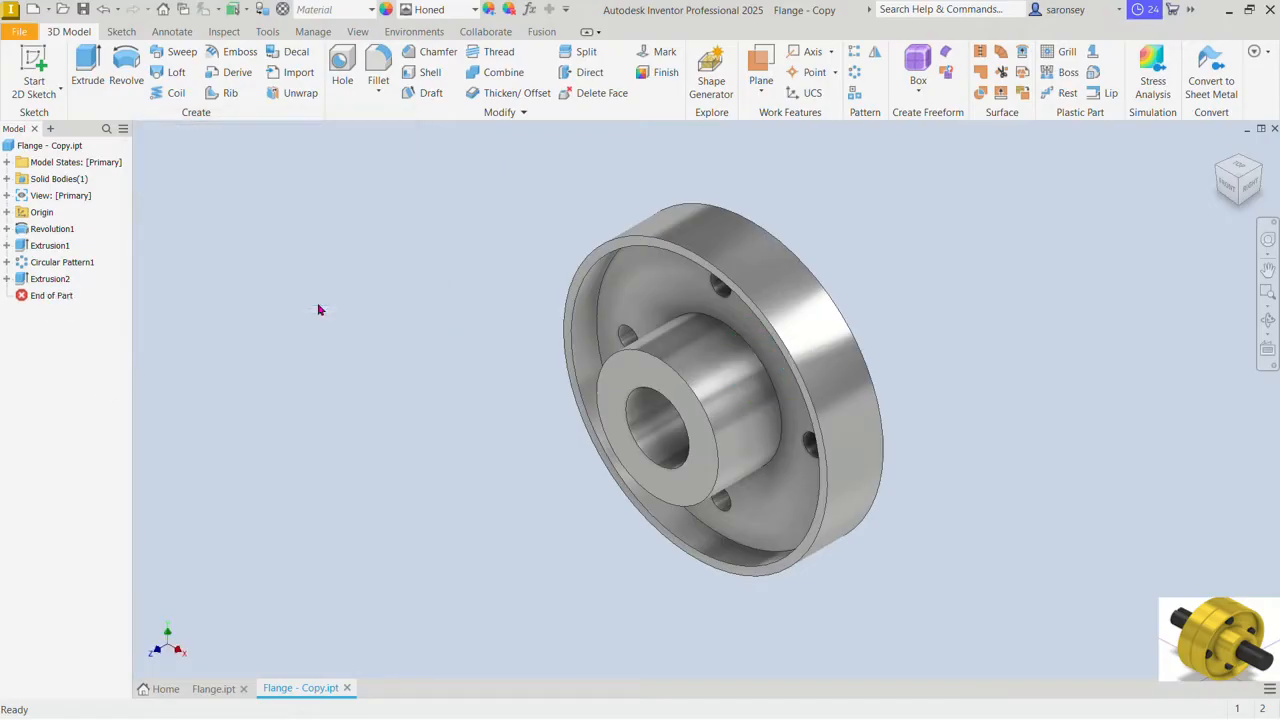
Step: Delete the raised locating ring's extrusion from the flange copy along with its consumed sketch
click(56, 282)
shift+middle_drag(849, 446, 640, 402)
click(49, 295)
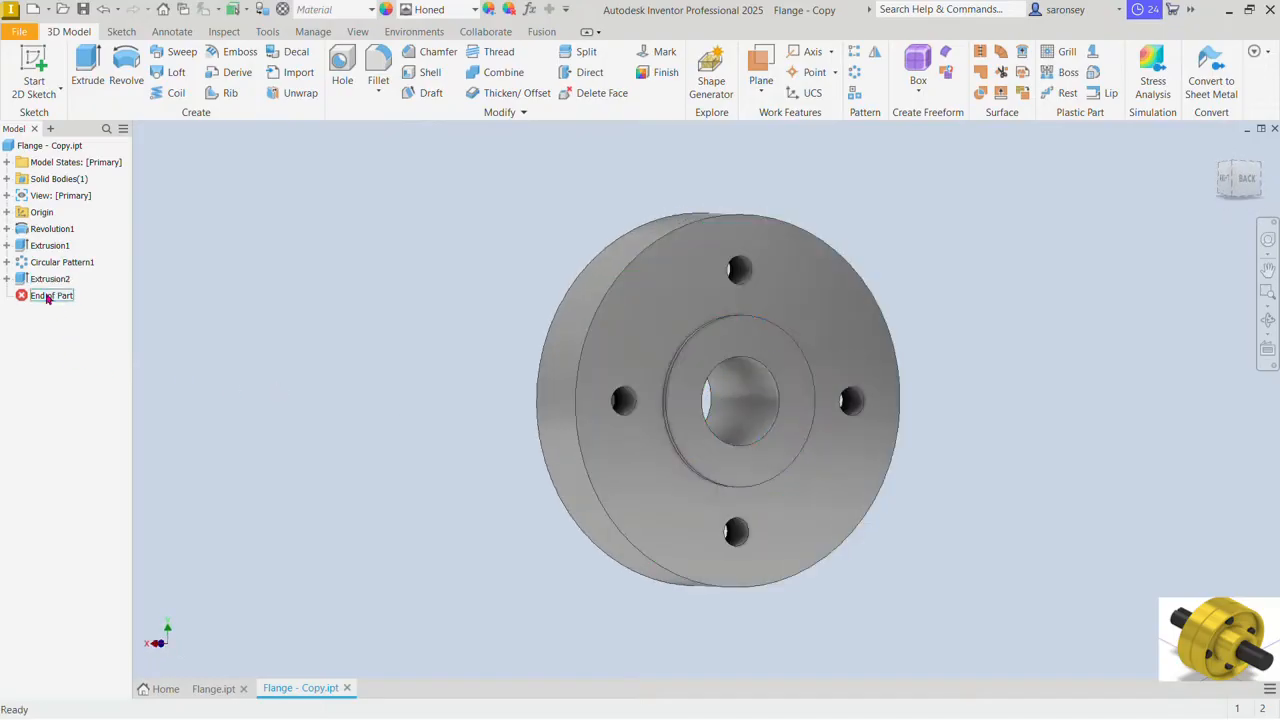
click(51, 281)
right_click(51, 281)
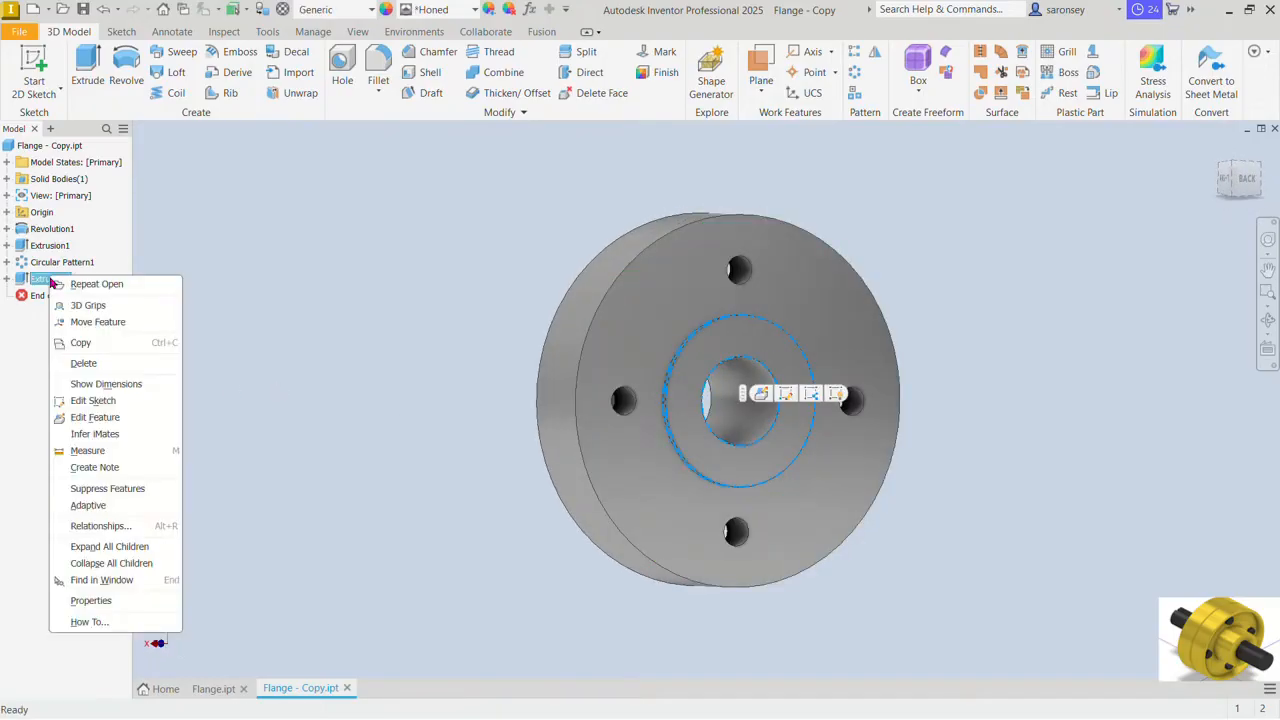
click(77, 365)
click(318, 302)
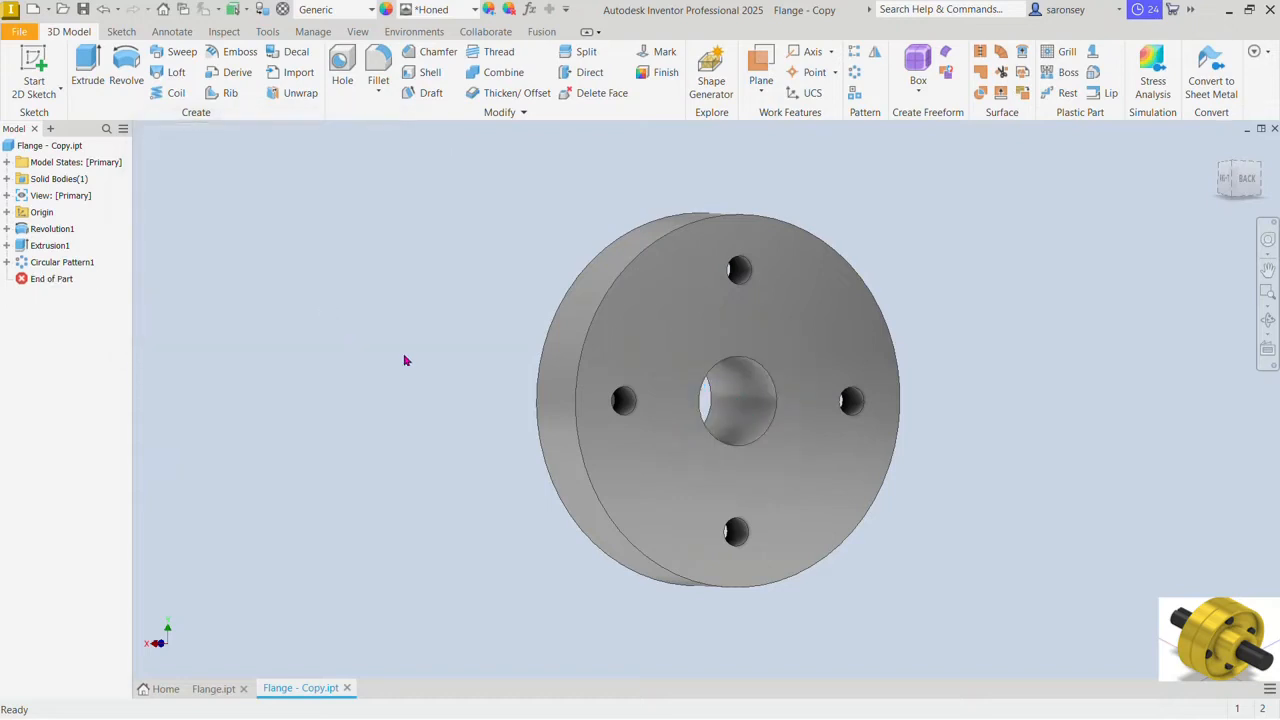
Step: Start a sketch on the flange copy's flat back face and project the bore's circular edge
shift+middle_drag(1094, 356, 1095, 374)
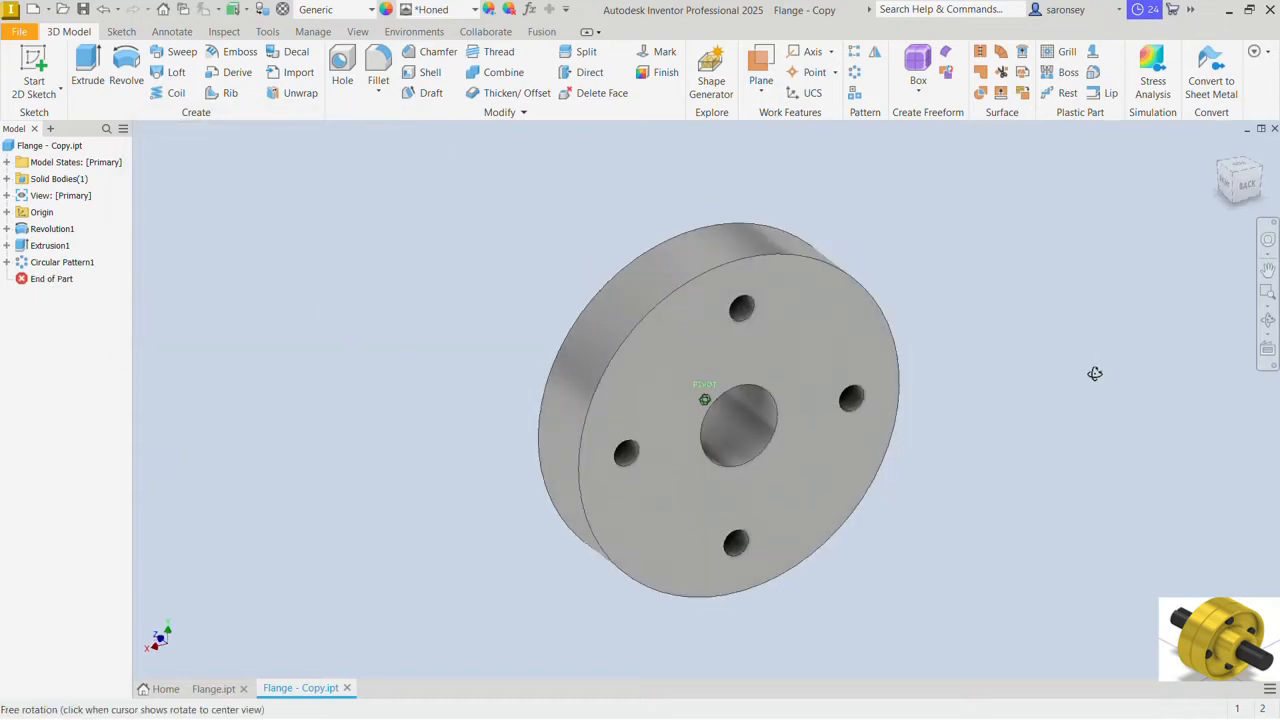
click(800, 352)
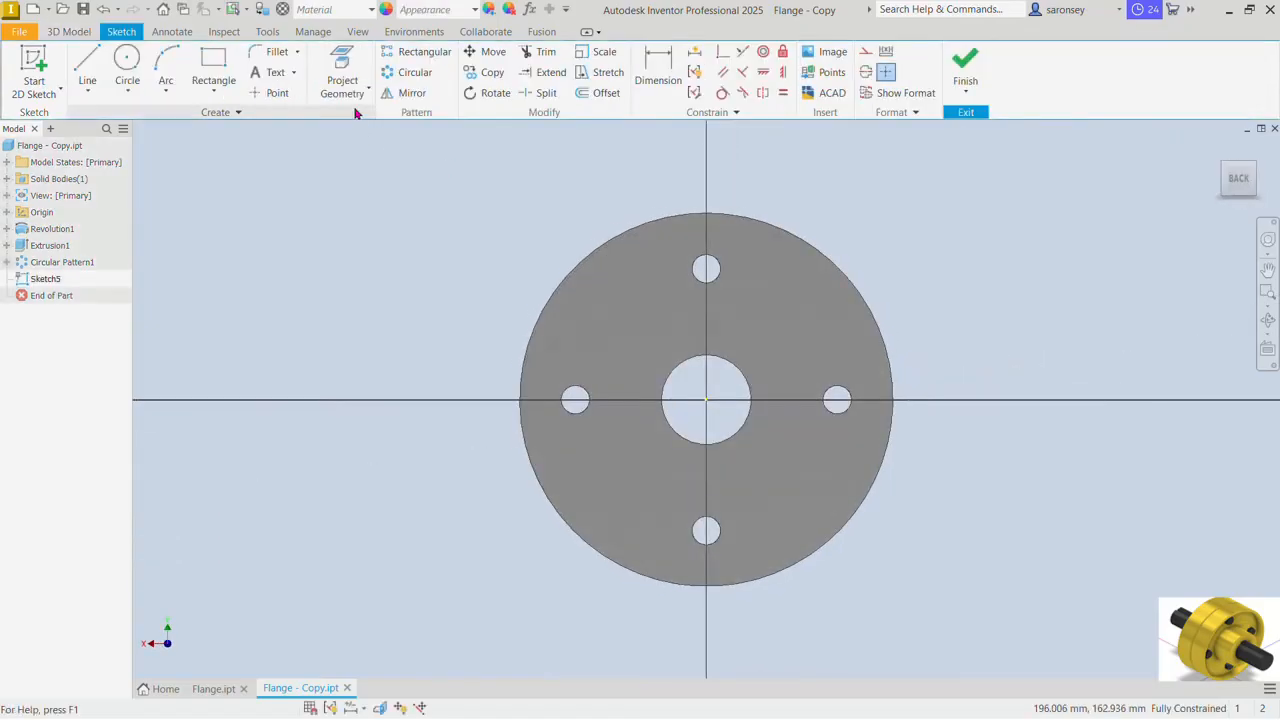
click(342, 66)
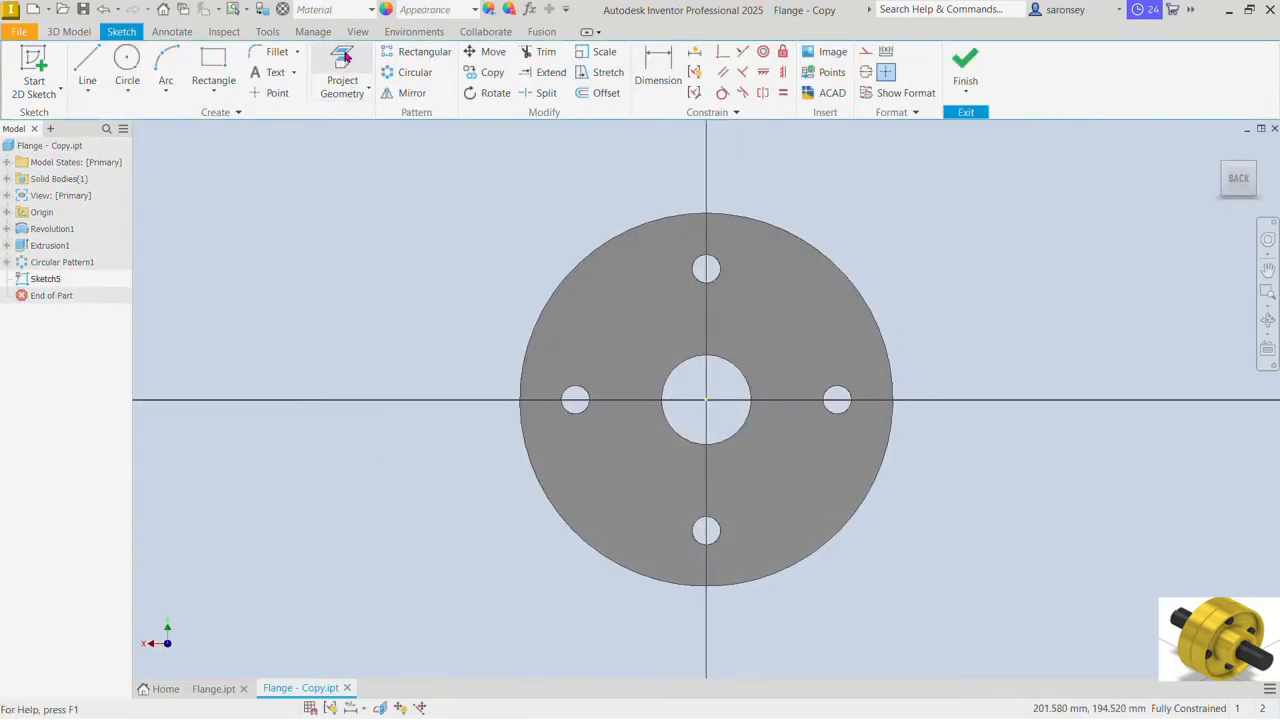
click(734, 363)
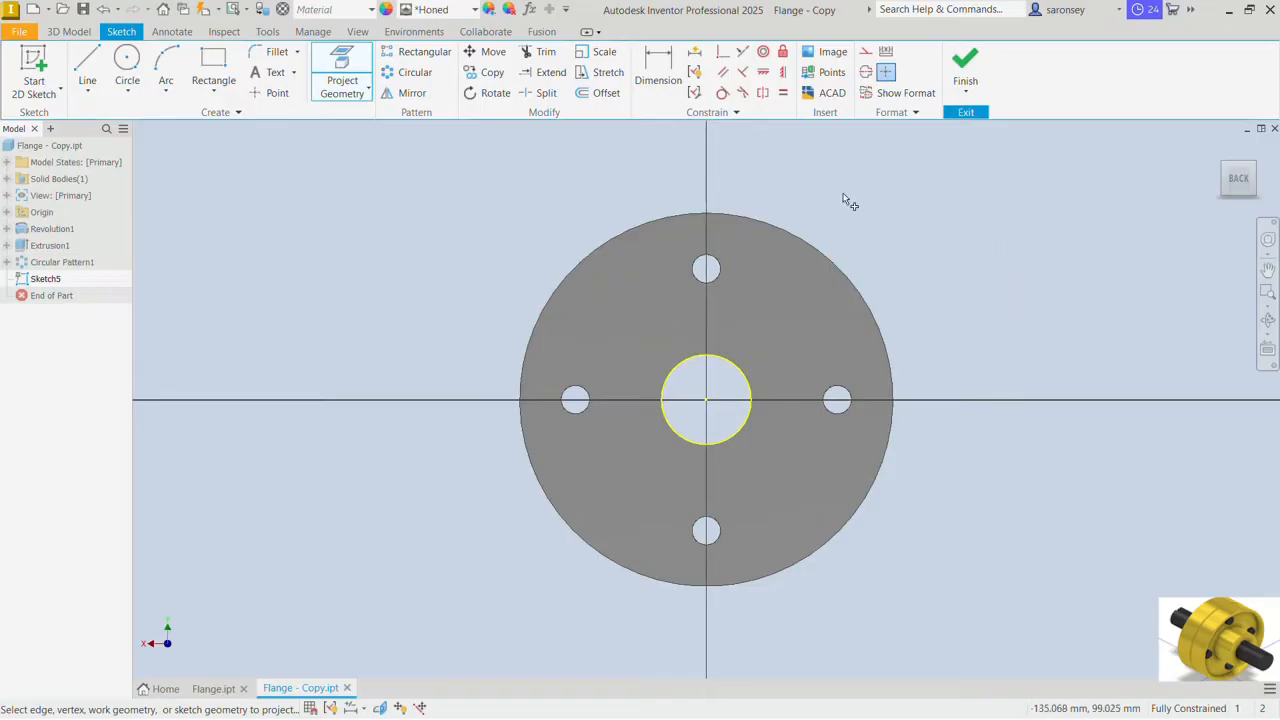
Step: Draw a 96 mm diameter circle centred on the bore
click(127, 66)
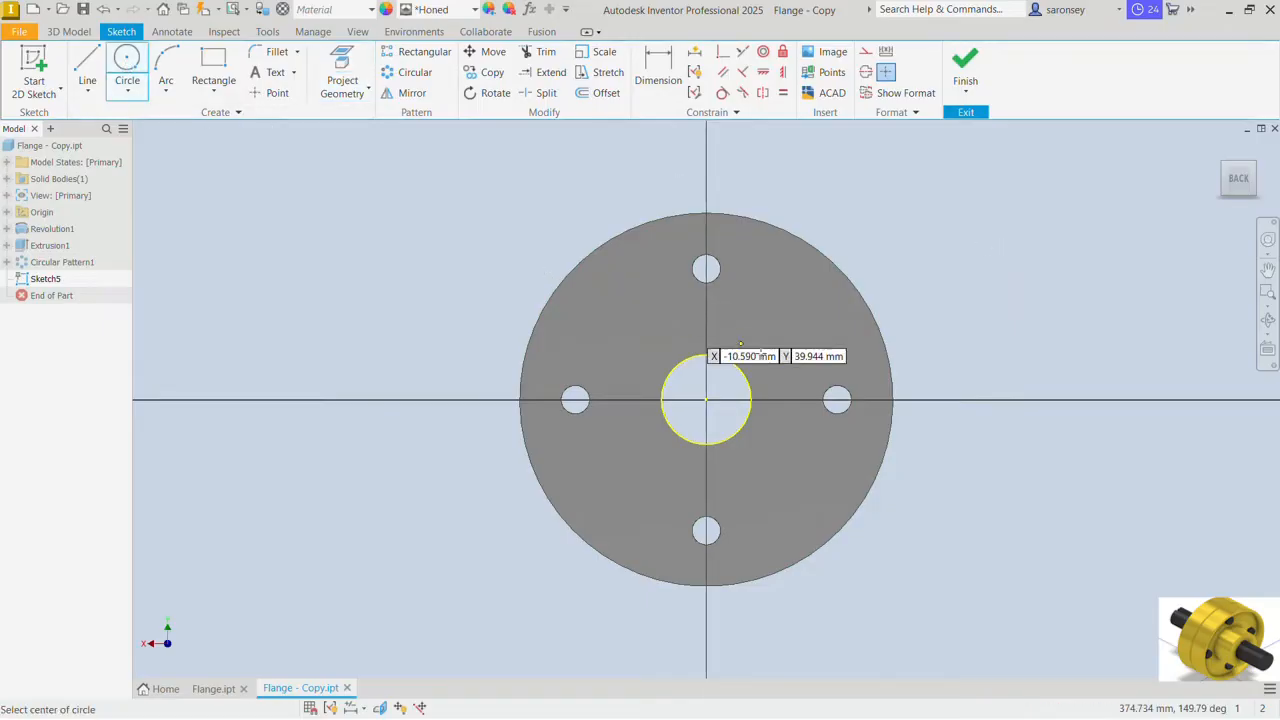
click(706, 400)
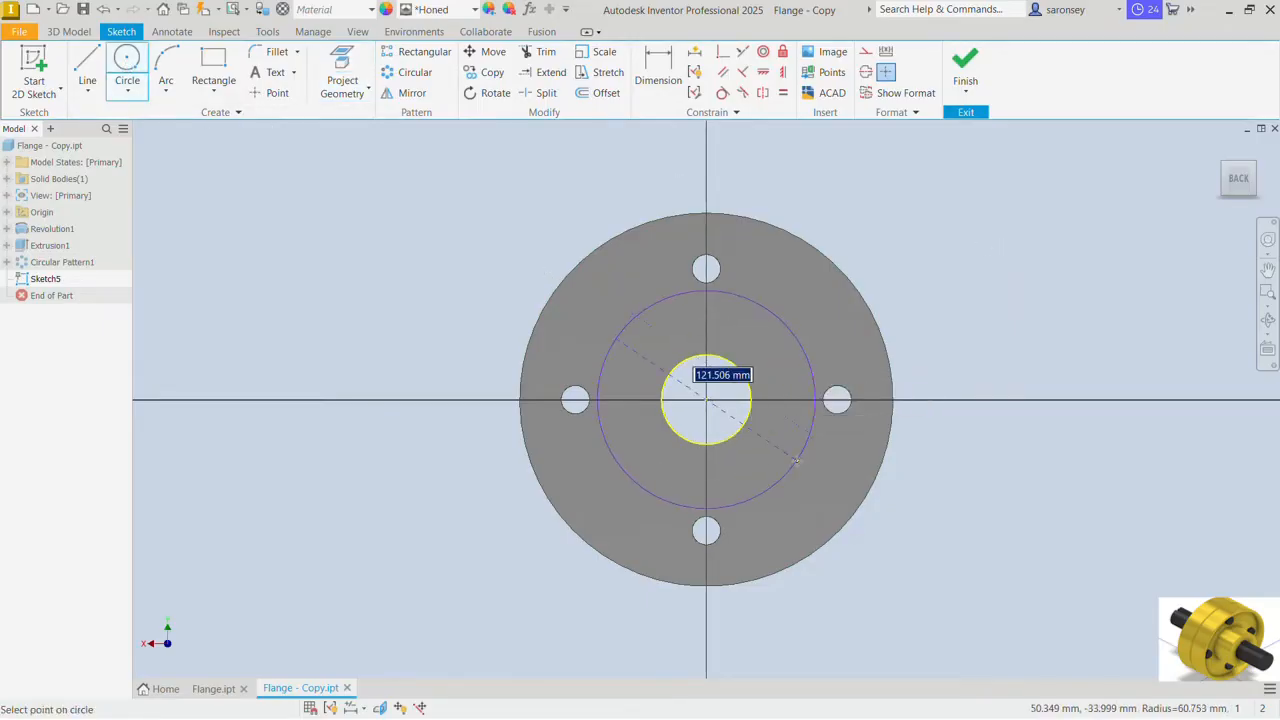
text(96)
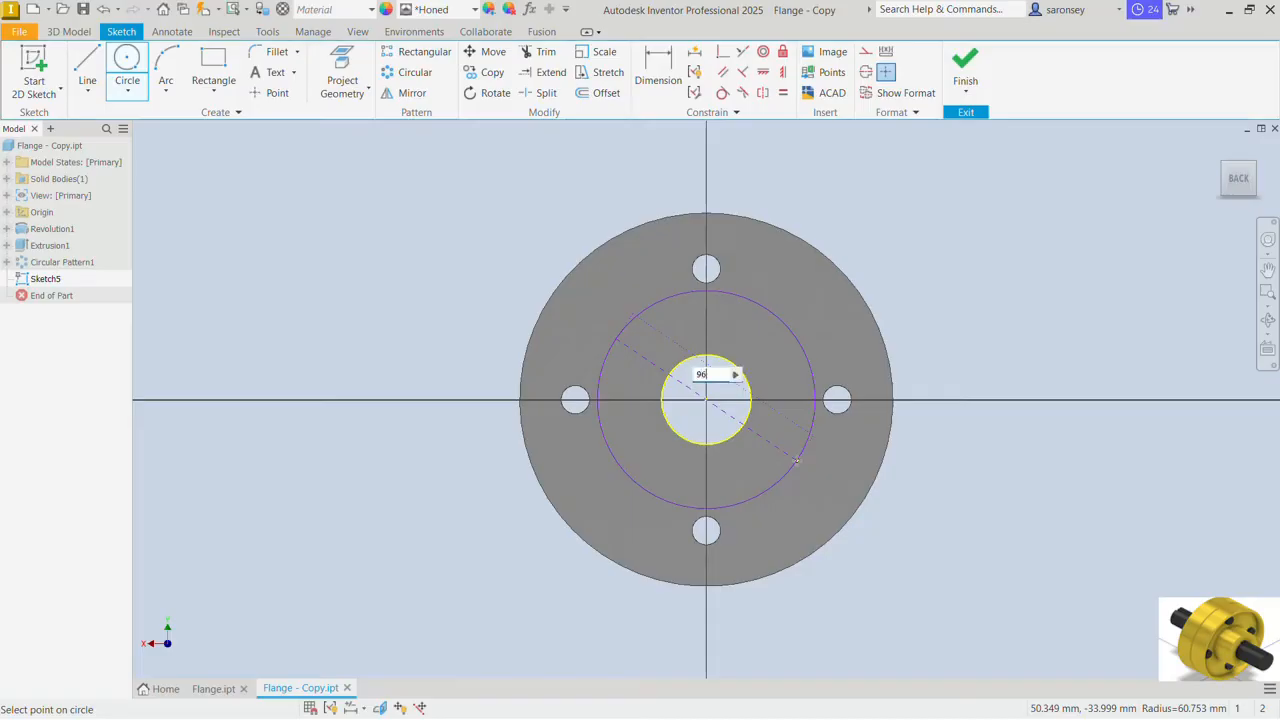
key(Return)
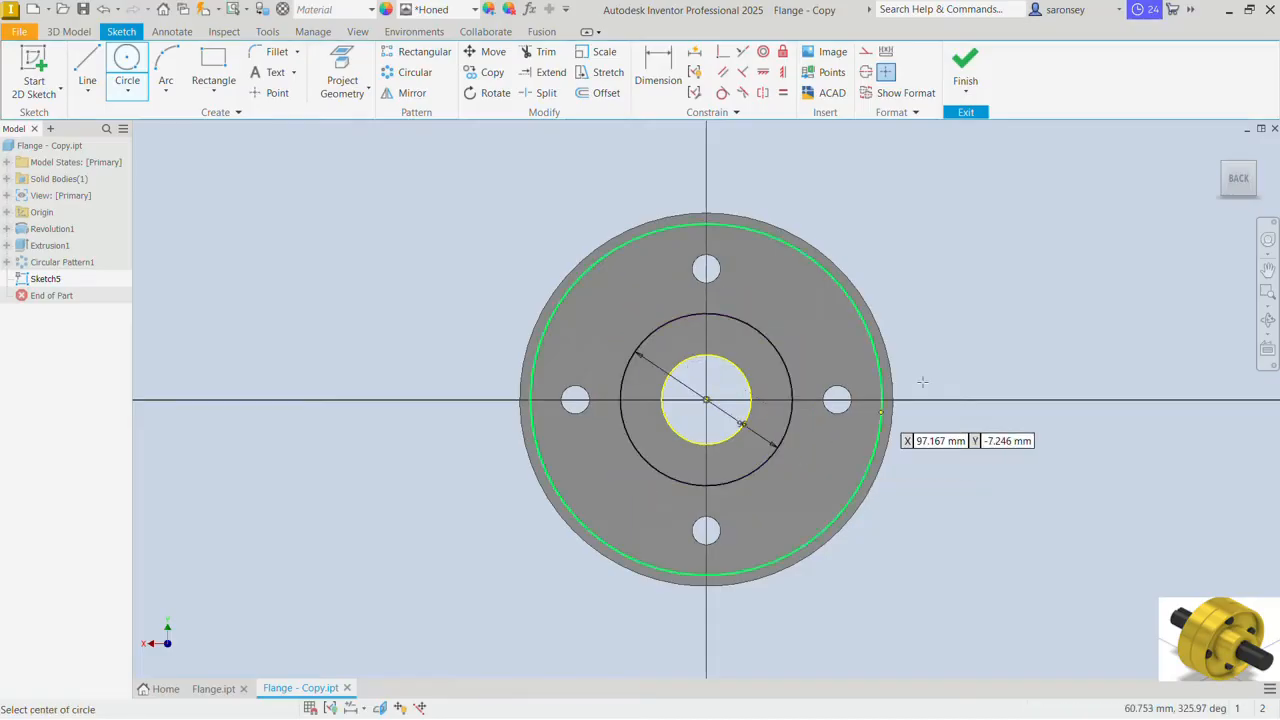
Step: Finish the sketch and cut the ring between the bore and the 96 mm circle 3 mm deep into the back face
click(970, 64)
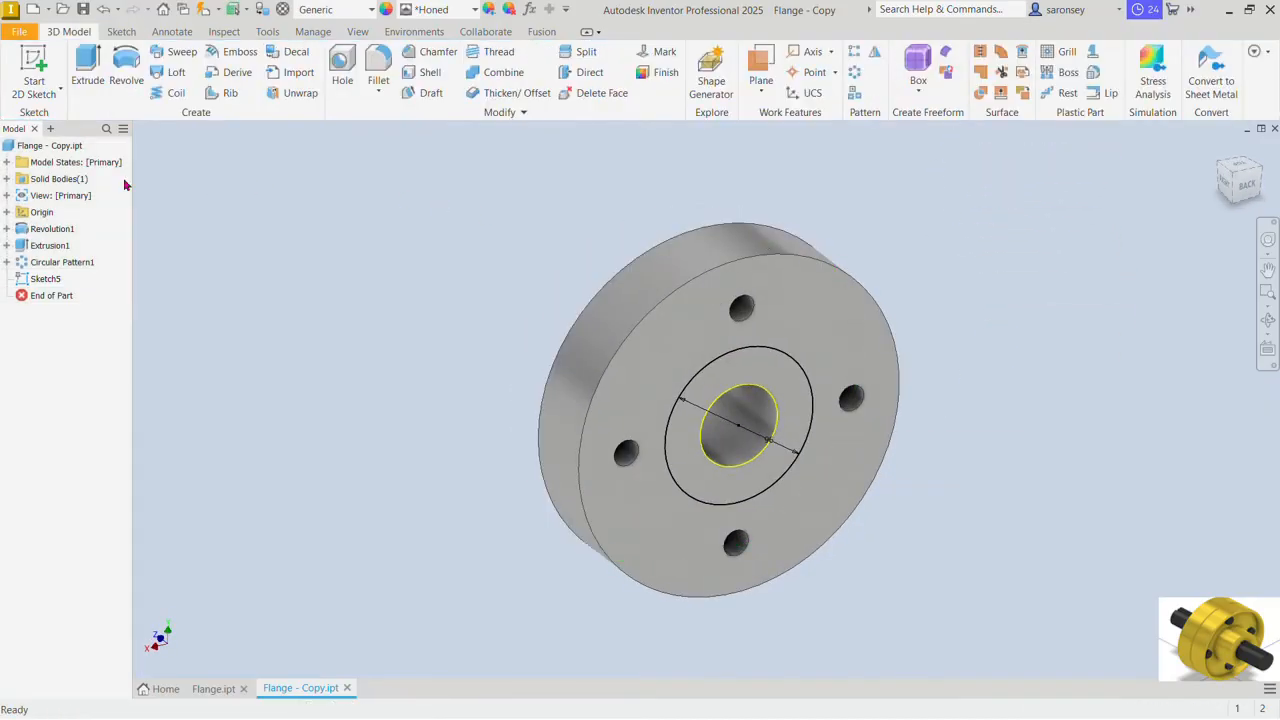
click(90, 72)
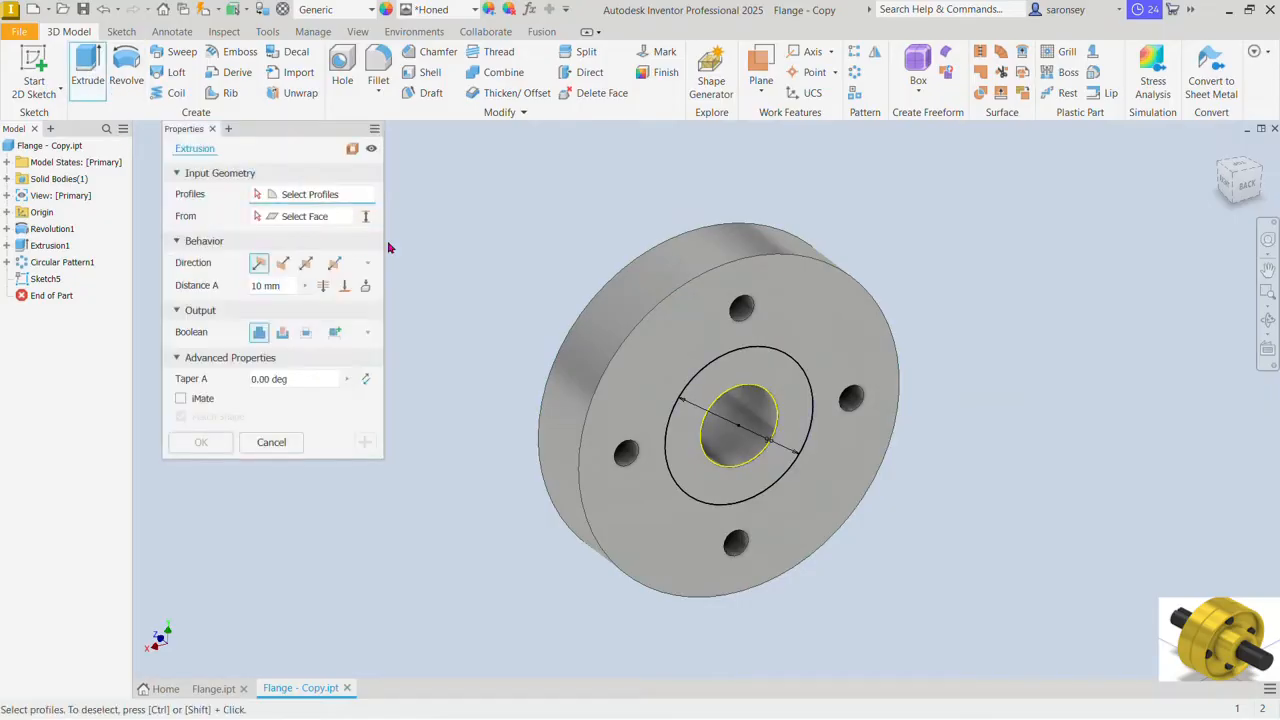
click(789, 374)
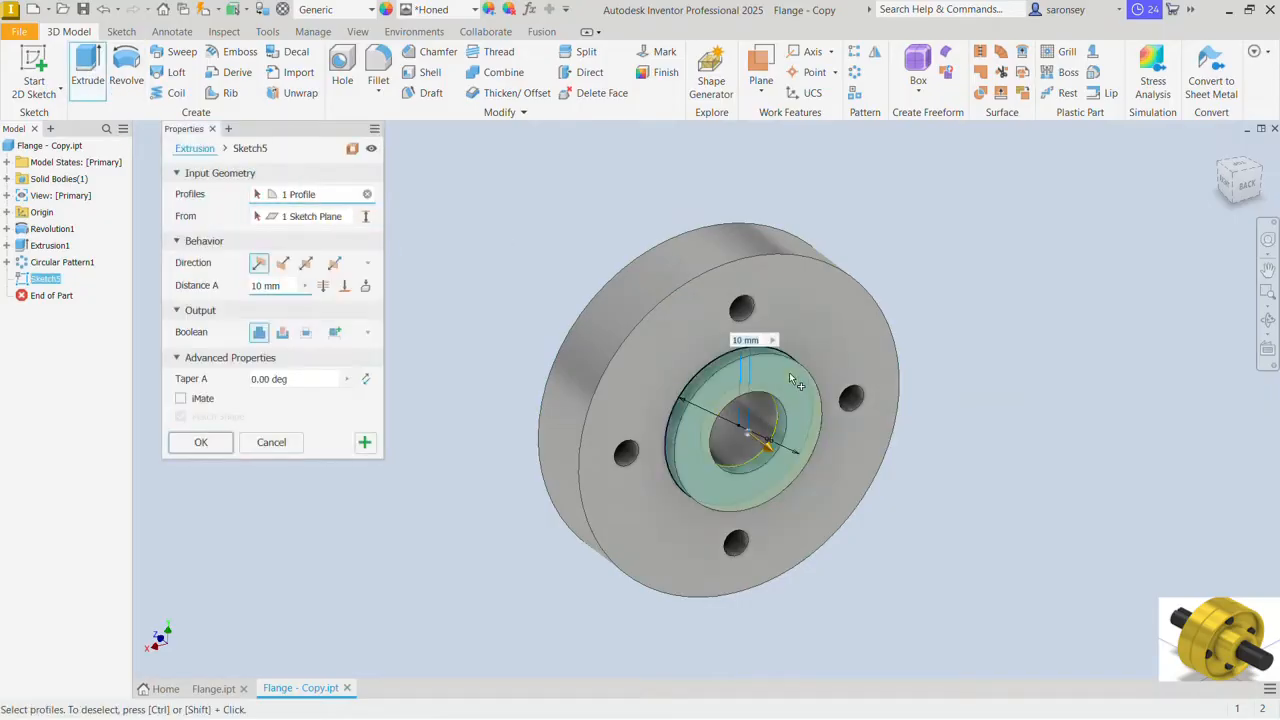
click(282, 332)
drag(286, 284, 224, 287)
text(3)
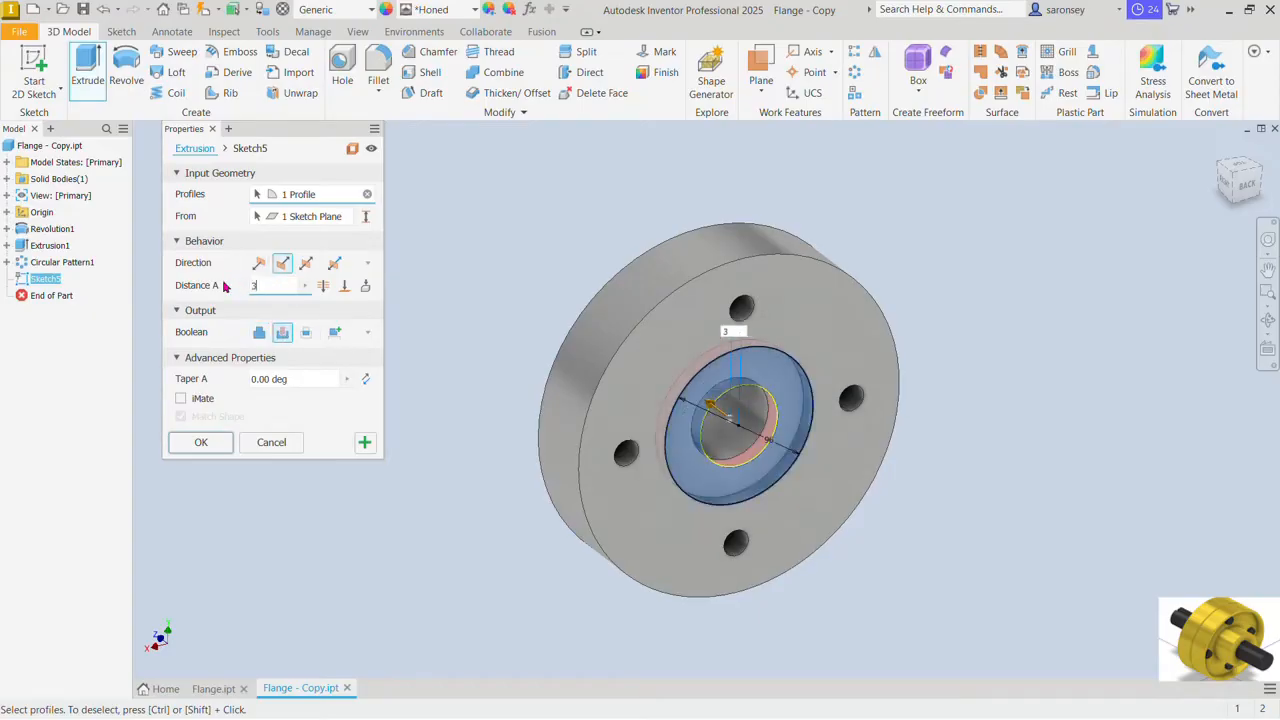
click(201, 442)
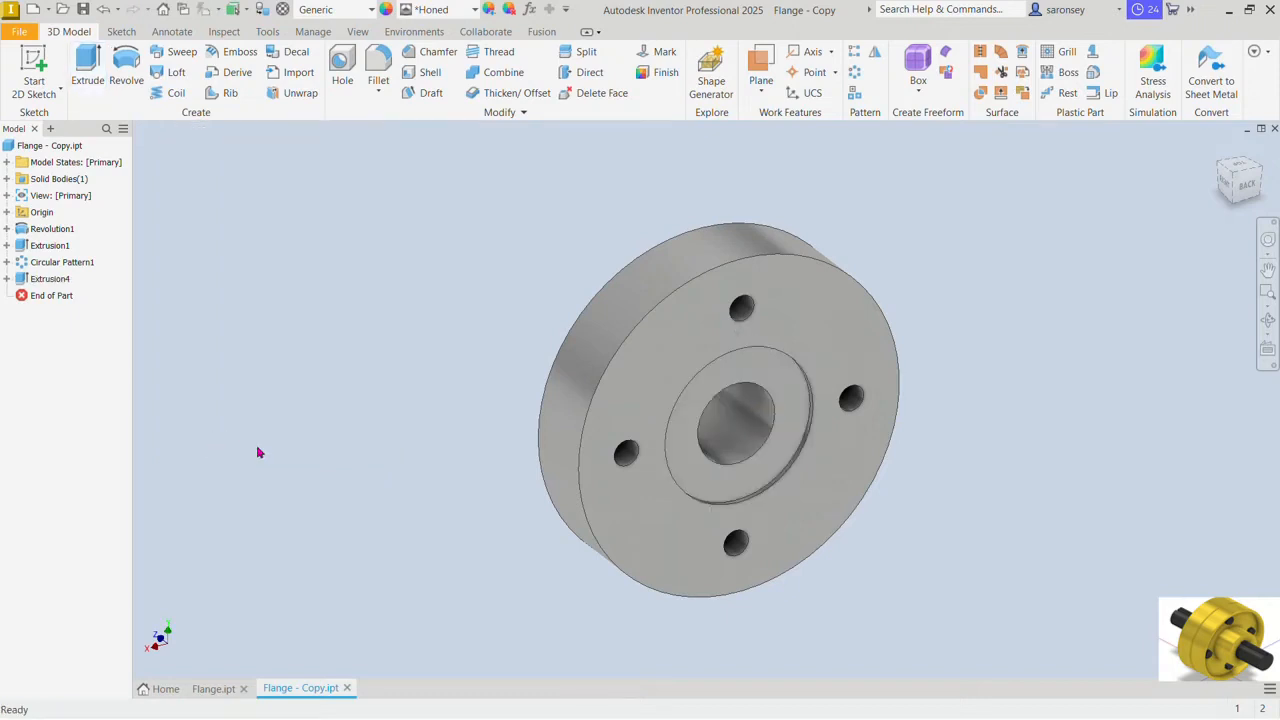
Step: Start a sketch on the recessed ring face and draw a rectangle about 22.6 by 6.1 mm from the bore's upper edge
click(792, 374)
click(913, 361)
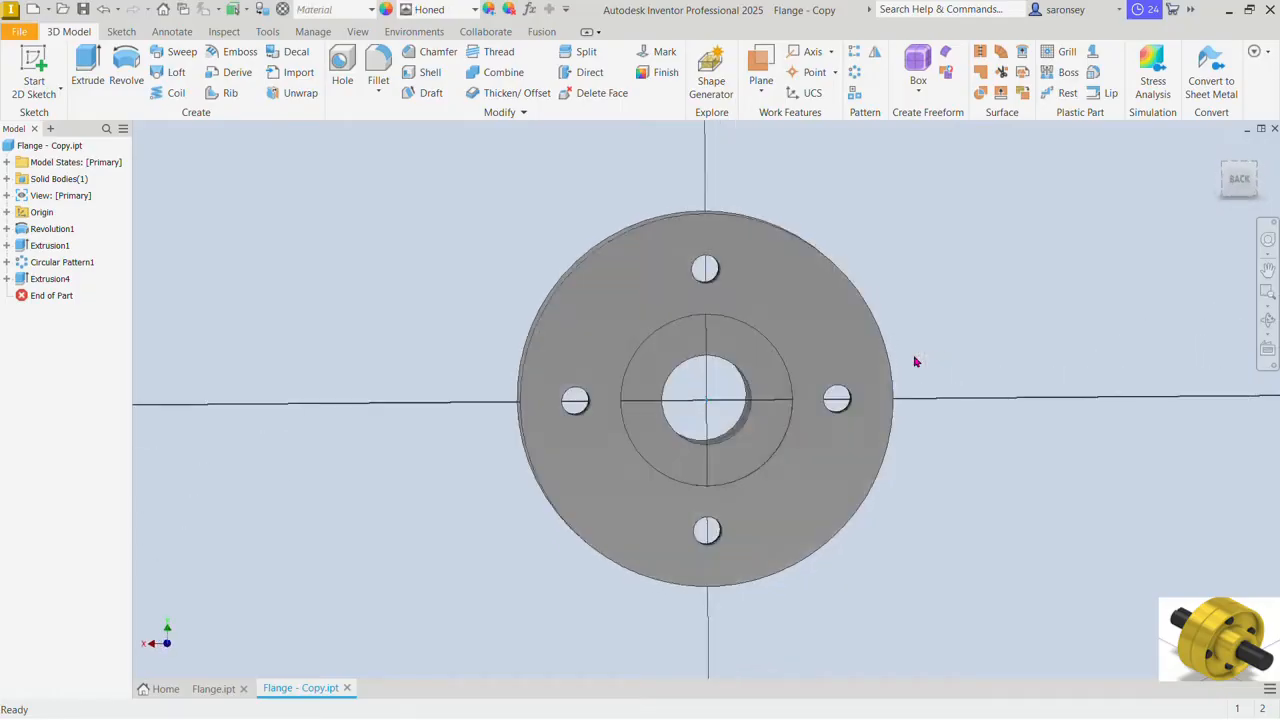
click(213, 60)
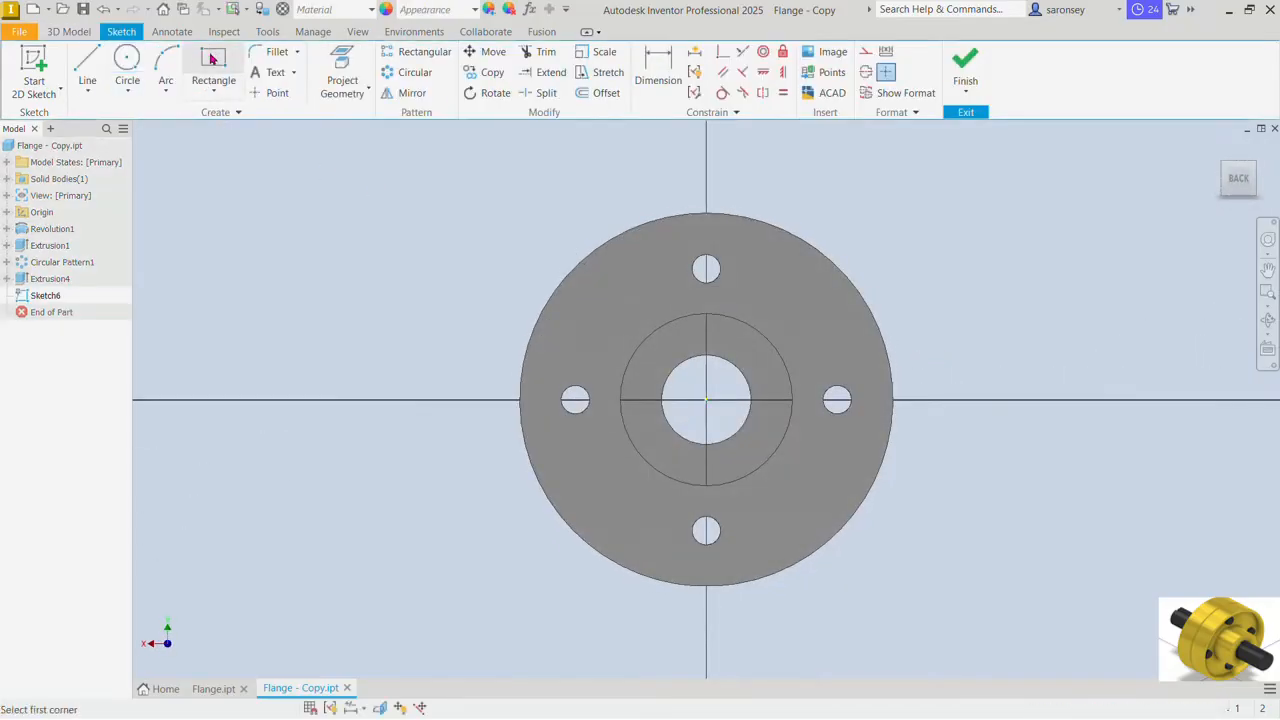
scroll(712, 378, up, 3)
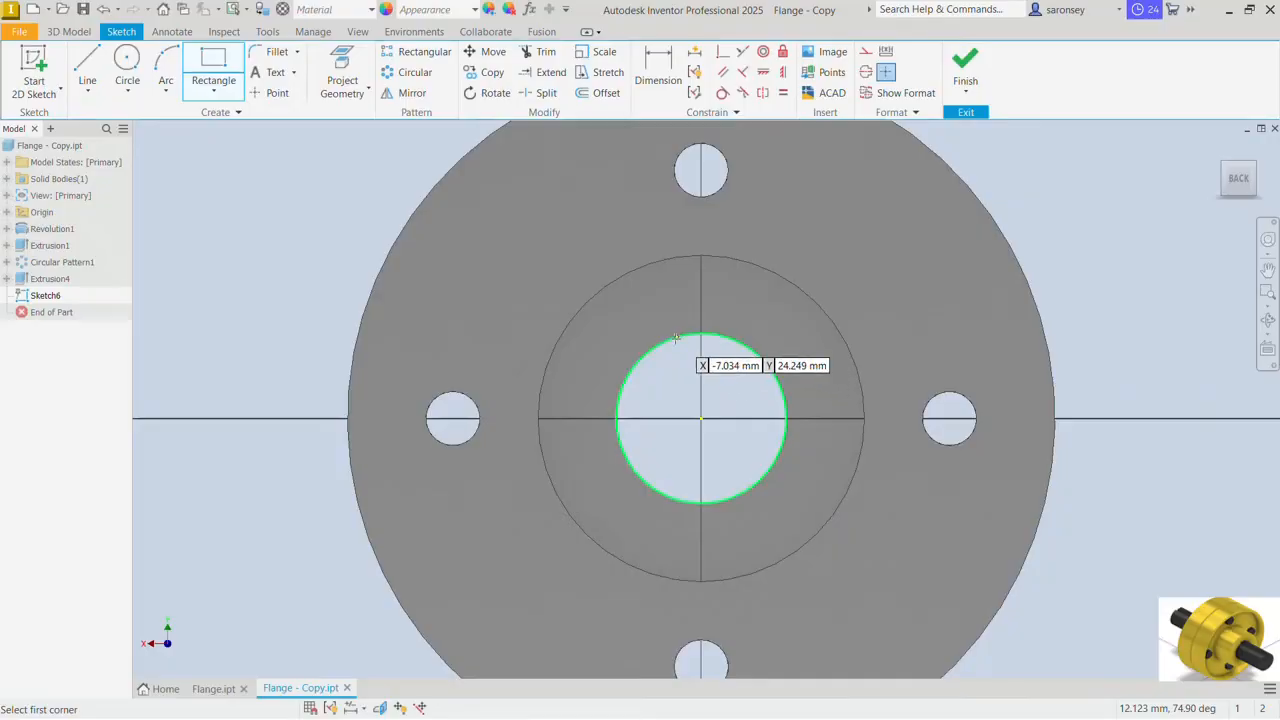
click(673, 338)
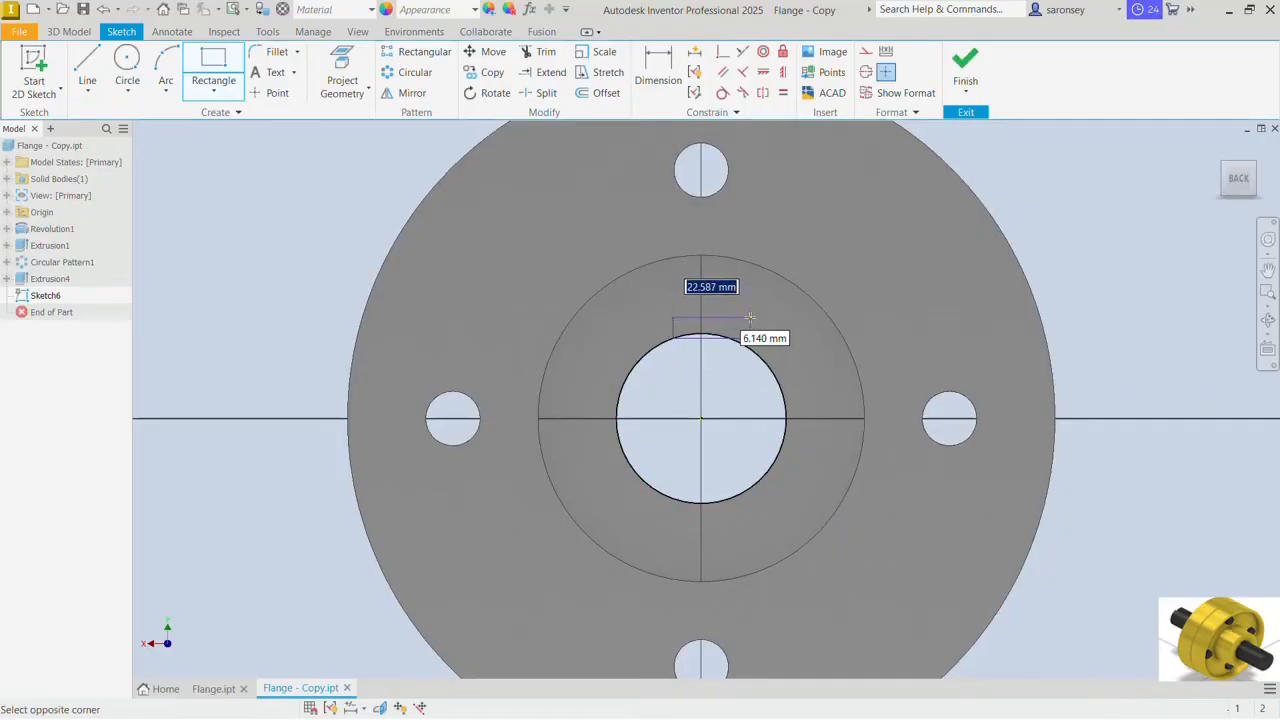
click(750, 318)
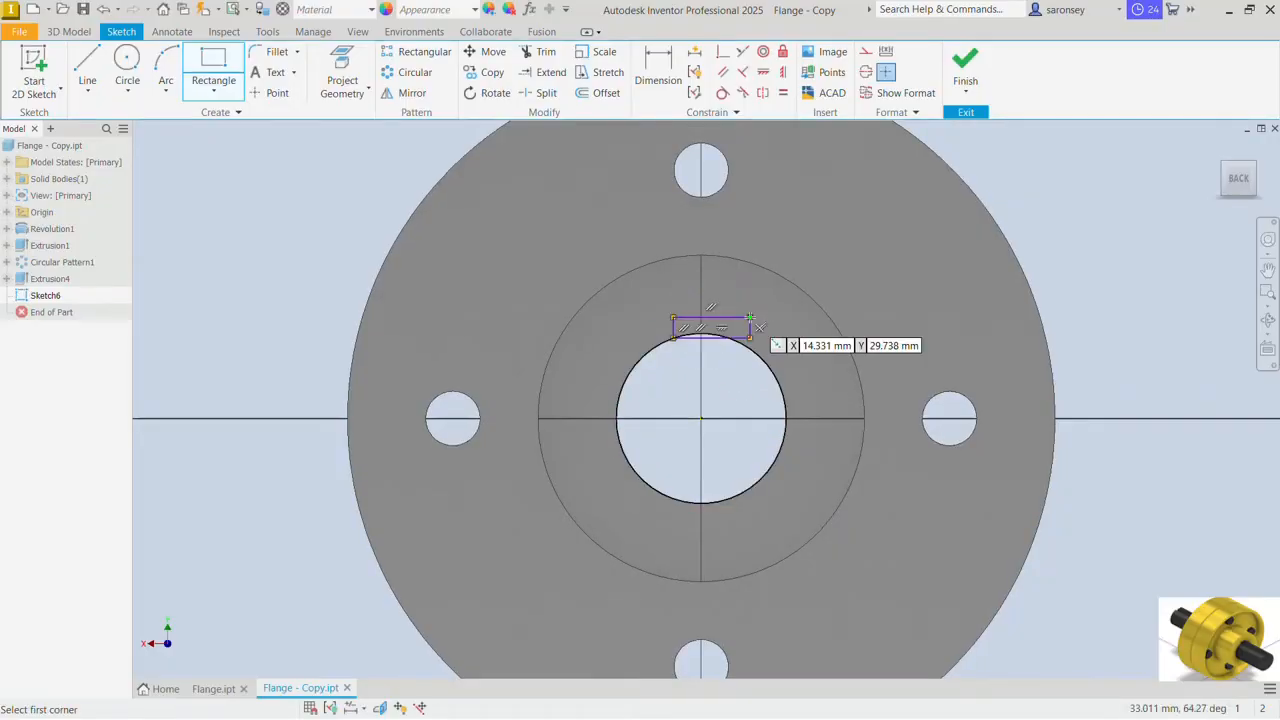
Step: Align the midpoint of the rectangle's upper edge vertically with the bore centre
click(783, 72)
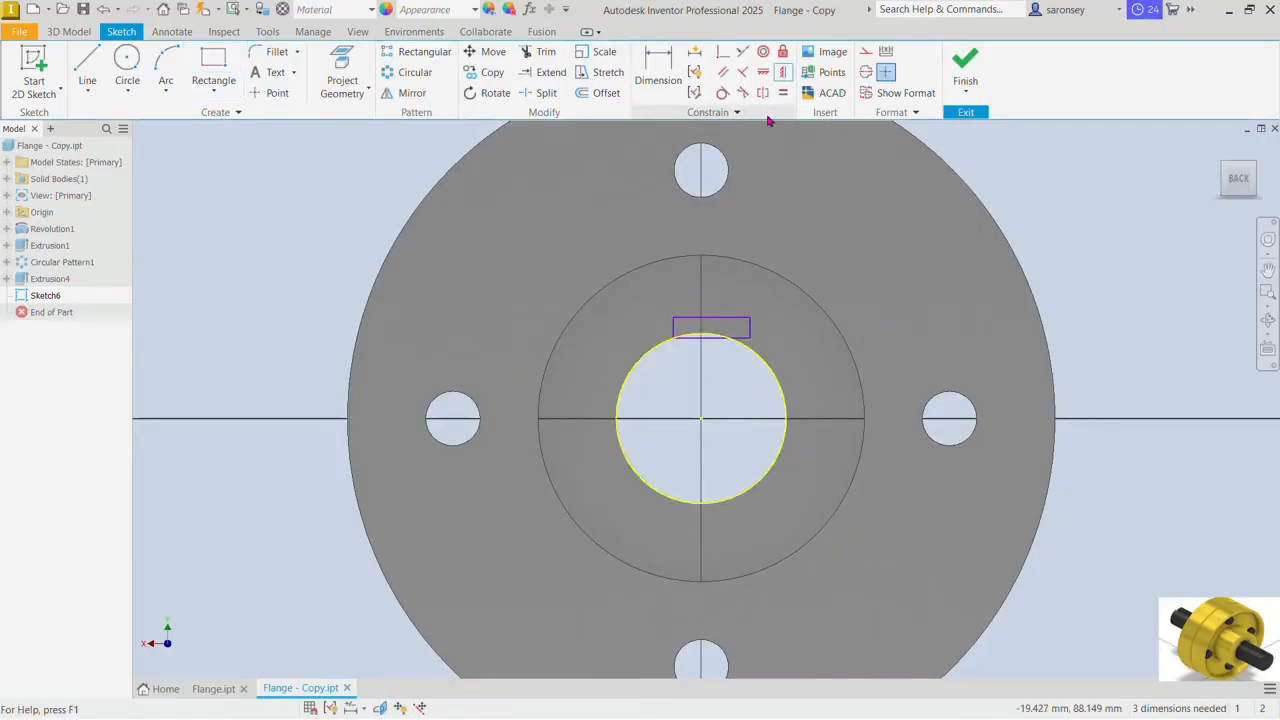
click(711, 317)
click(701, 418)
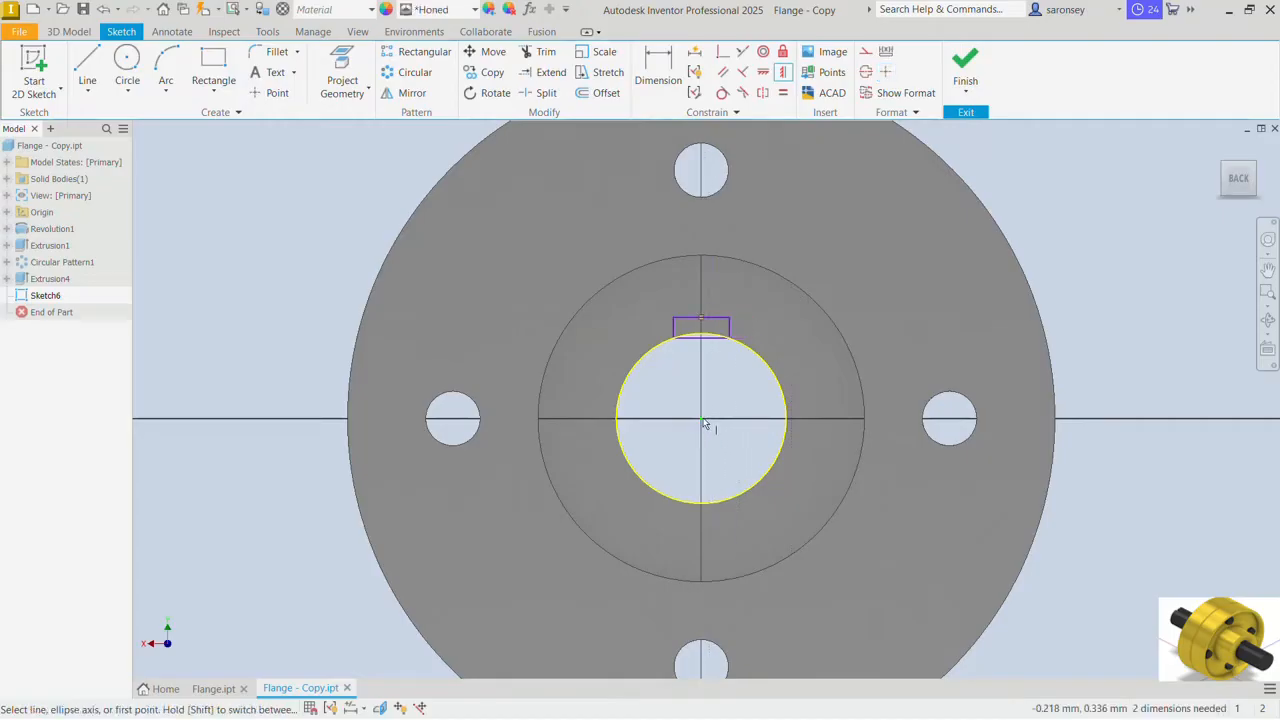
Step: Dimension the keyway rectangle 14 mm wide and 5 mm high
click(657, 62)
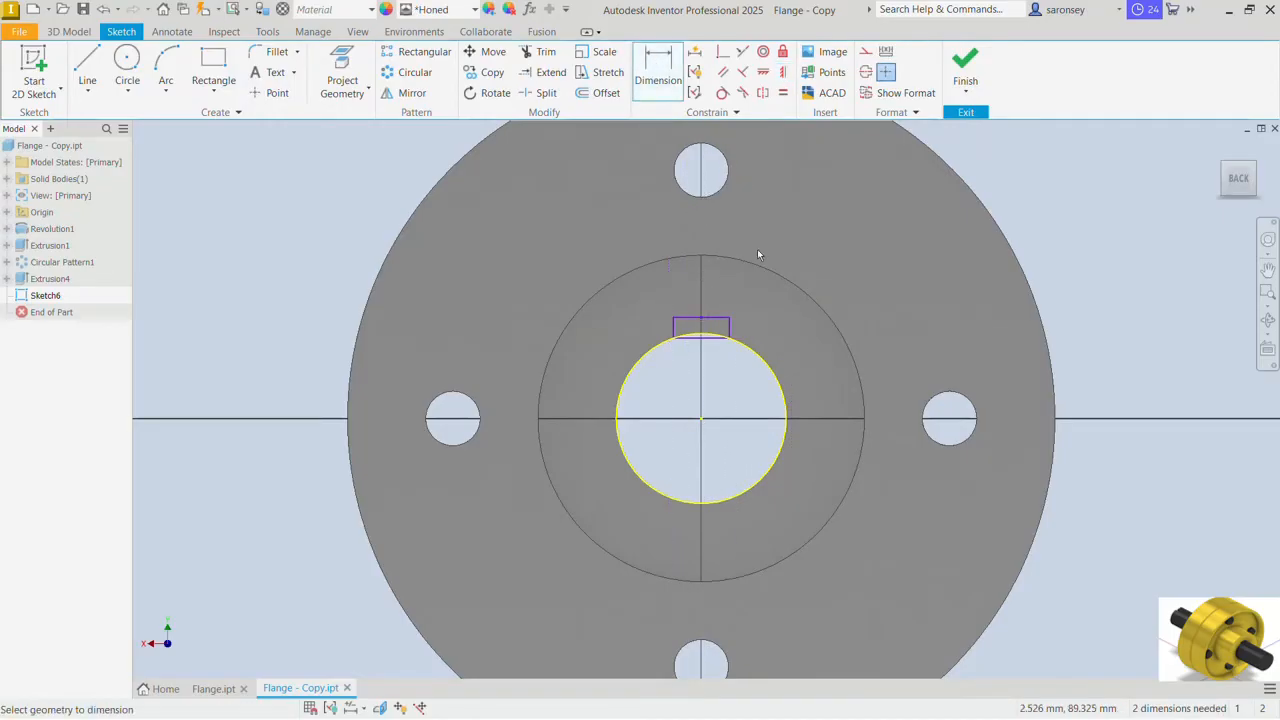
click(710, 318)
click(710, 309)
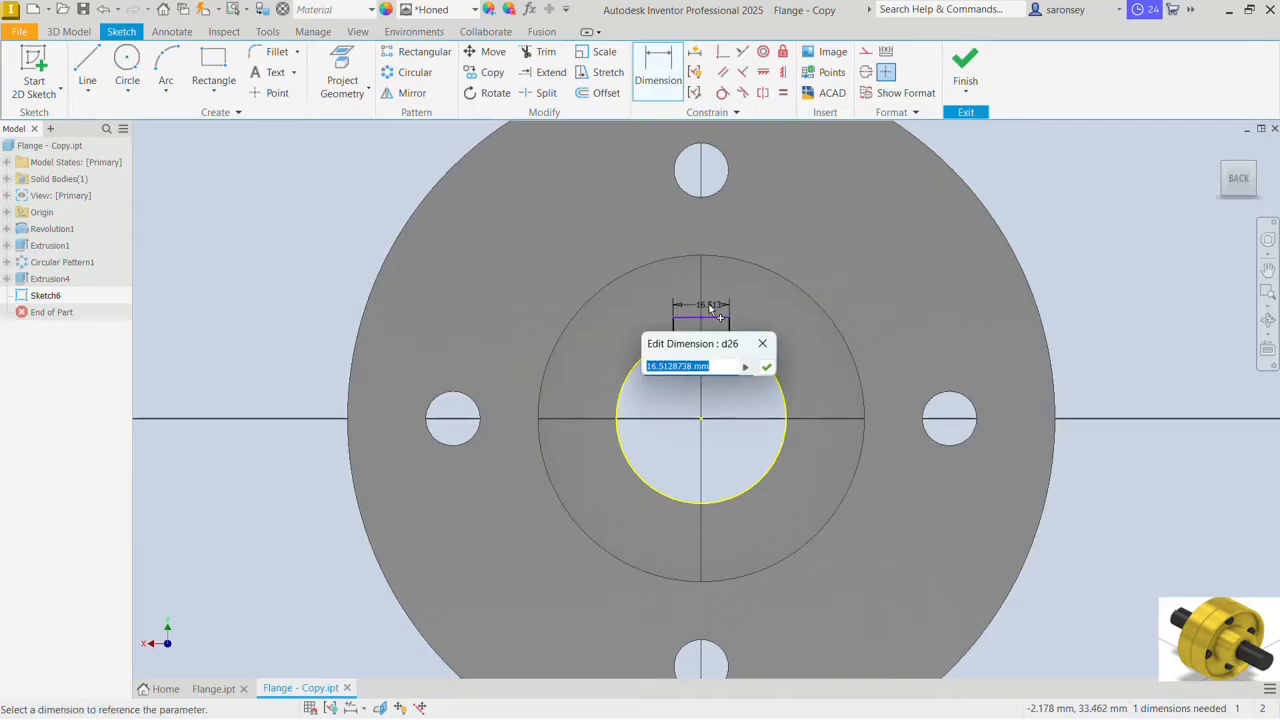
text(14)
key(Return)
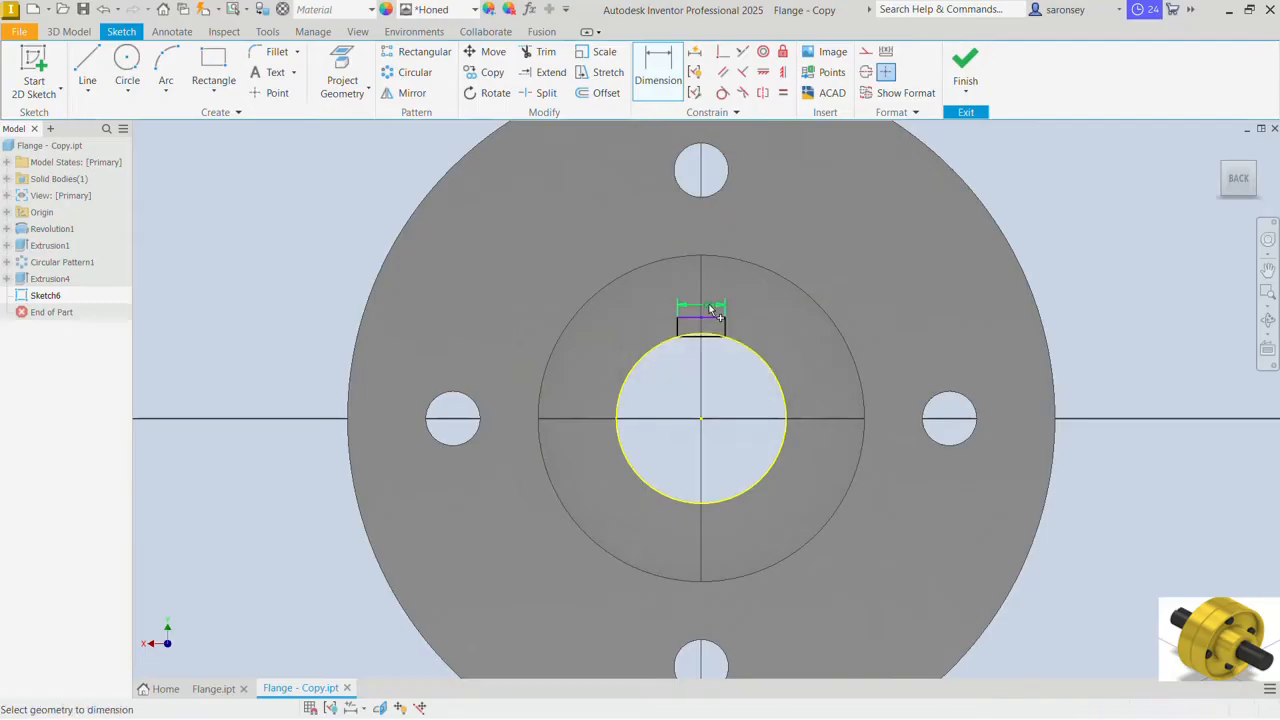
scroll(713, 319, up, 3)
click(736, 333)
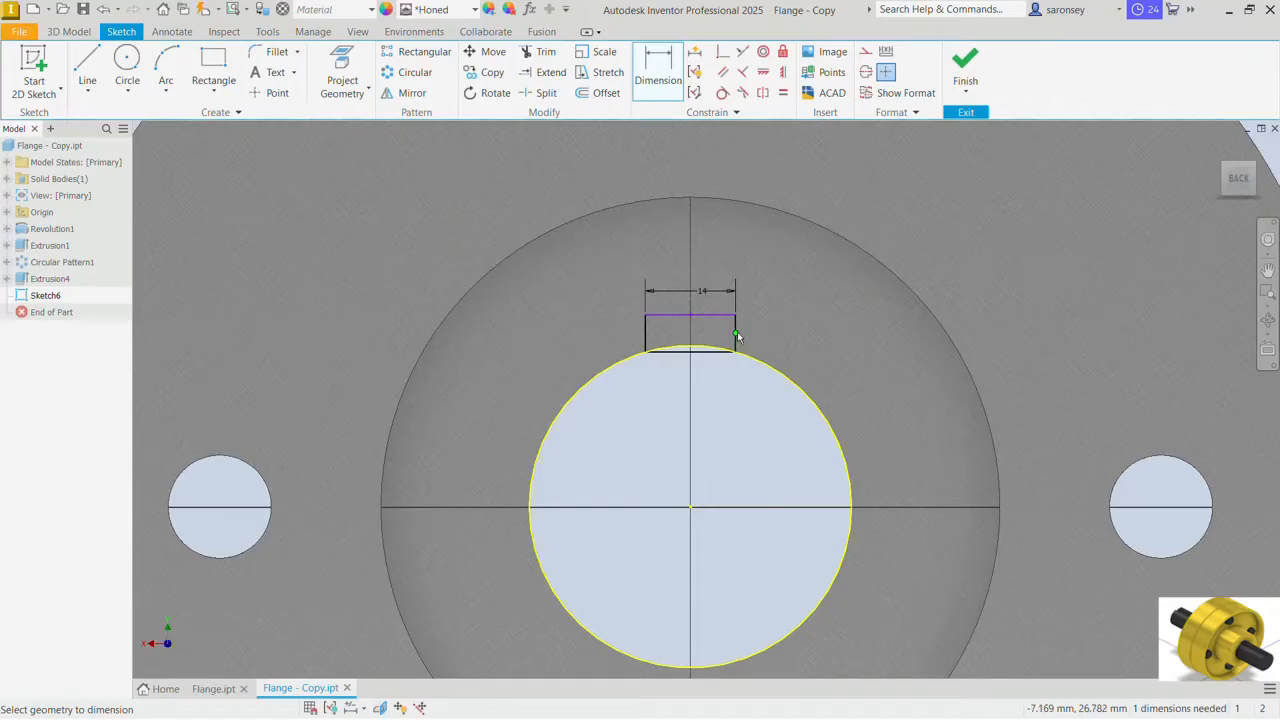
click(761, 333)
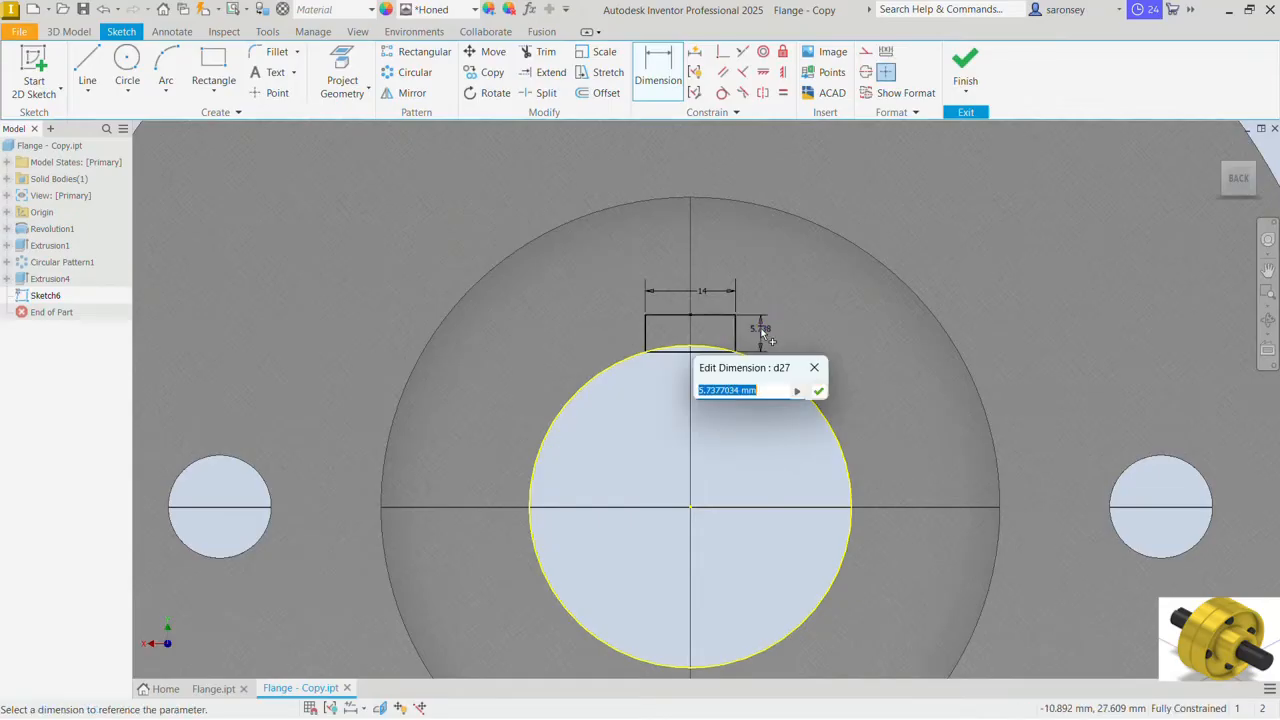
text(5)
click(820, 392)
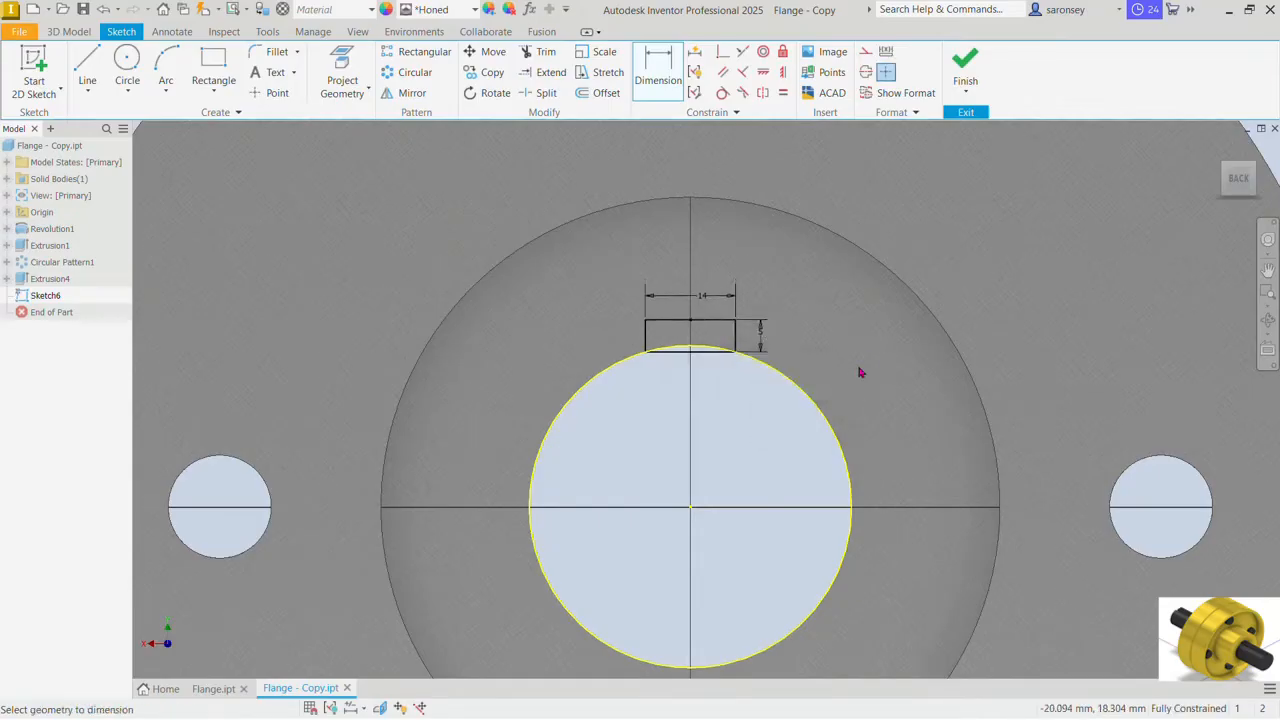
Step: Finish the sketch and cut both regions of the keyway rectangle through all of the flange copy
click(965, 62)
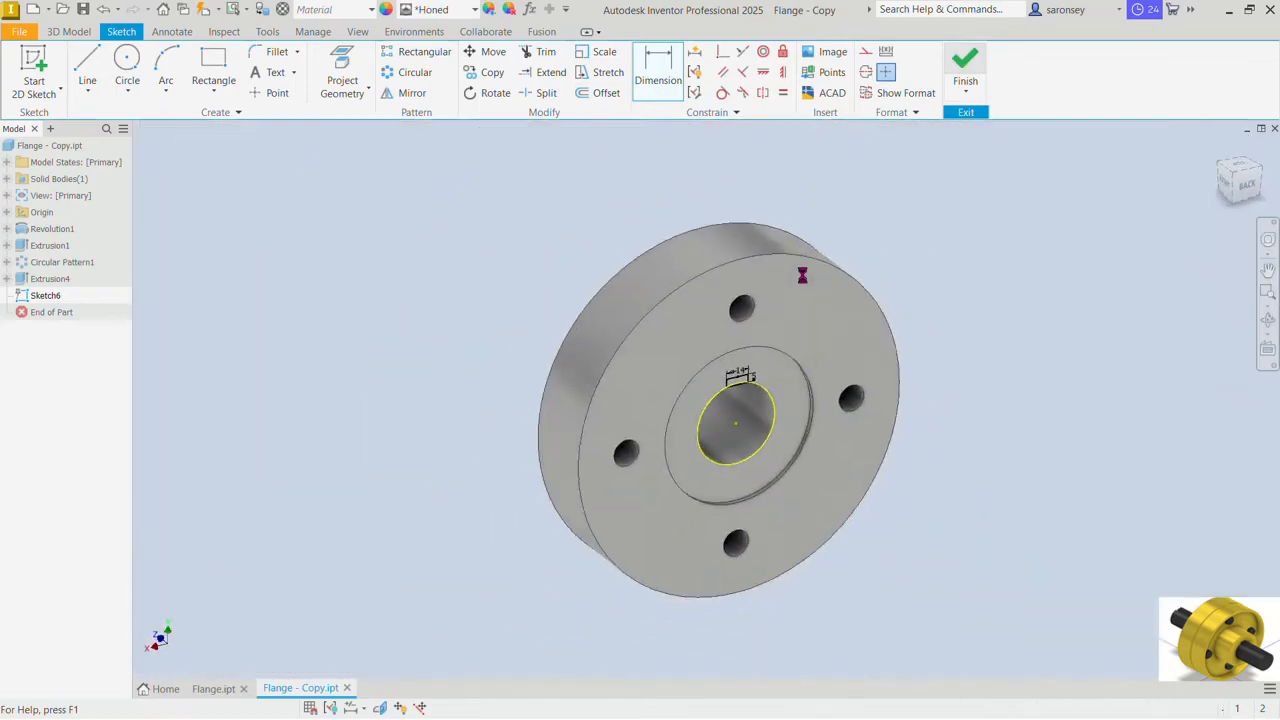
key(e)
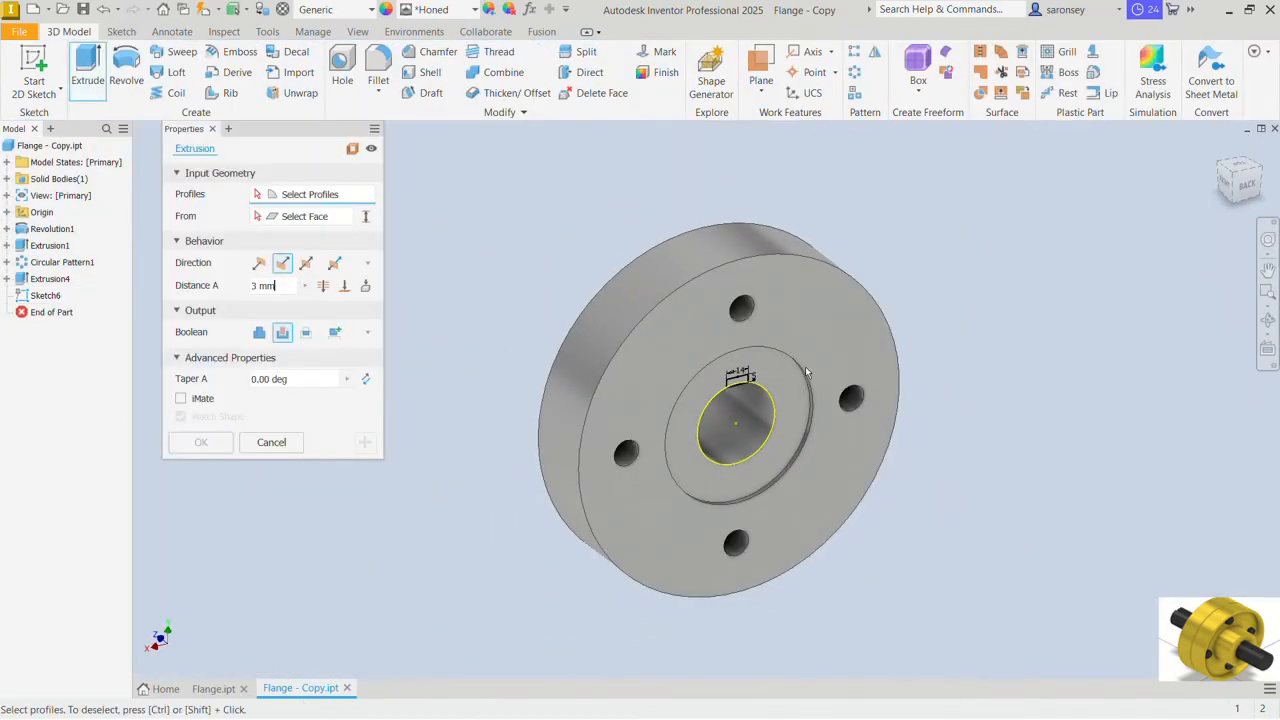
scroll(765, 370, down, 5)
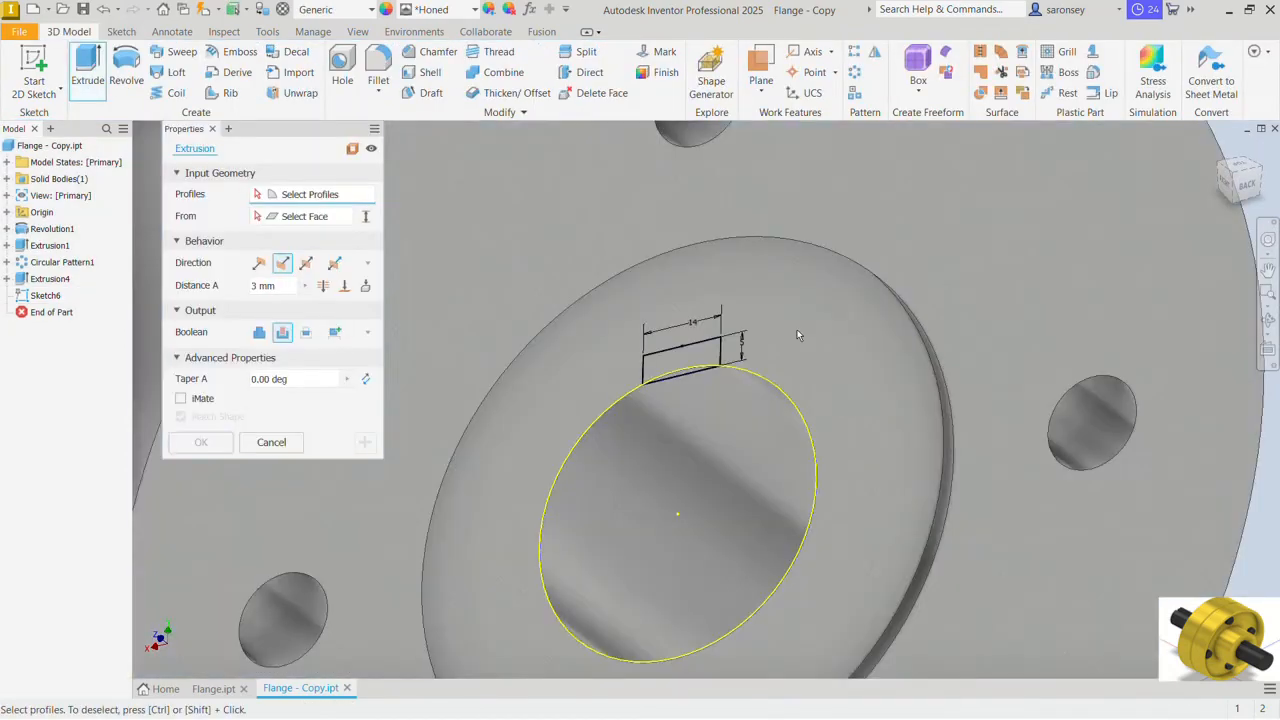
click(712, 349)
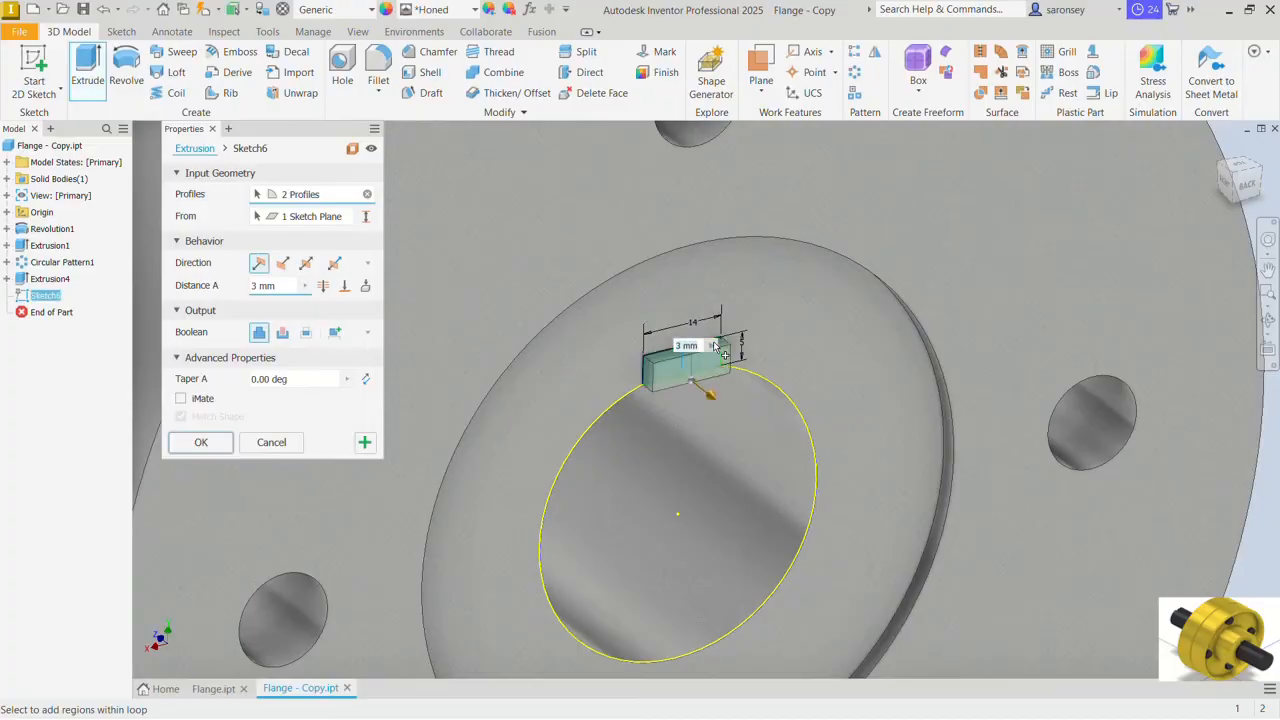
click(323, 286)
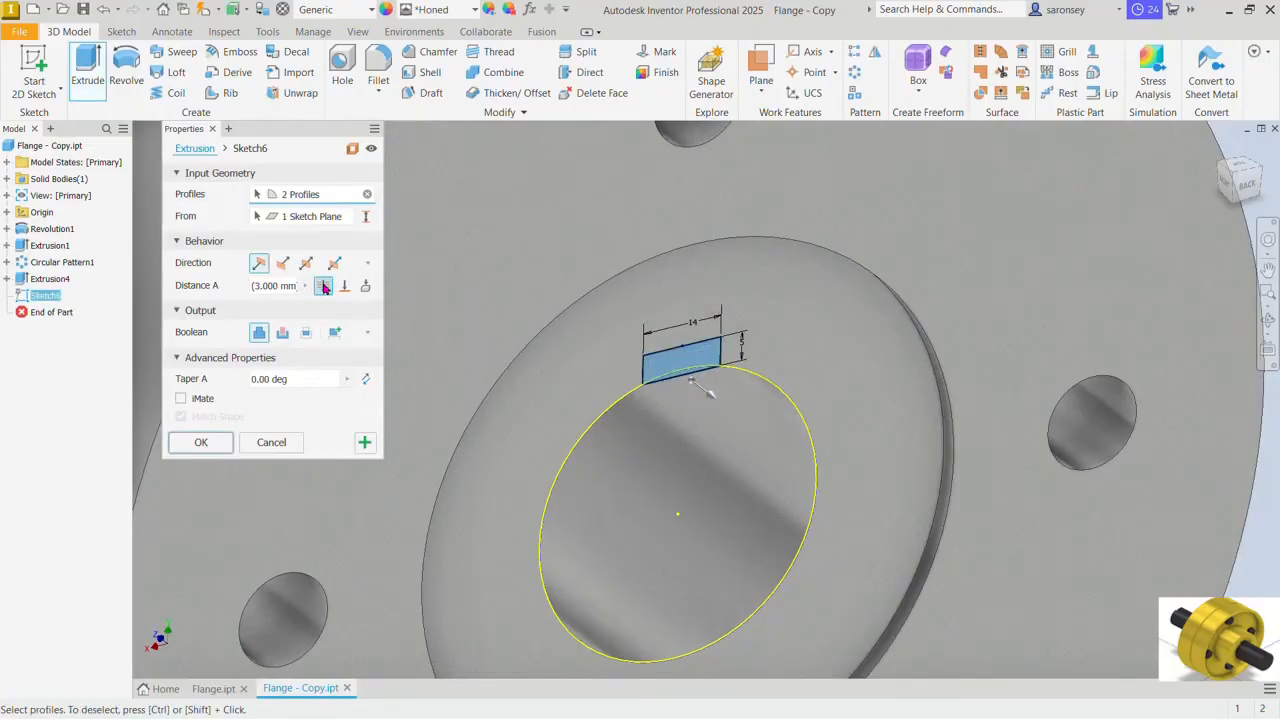
click(284, 334)
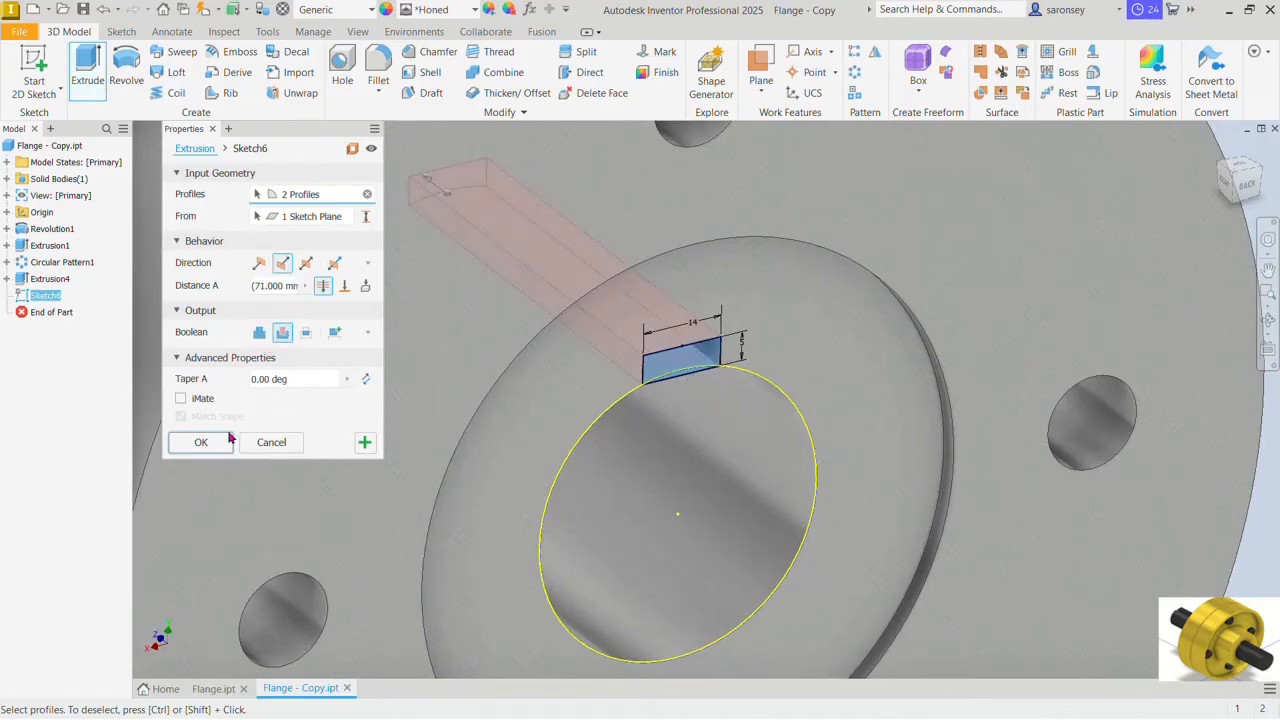
click(200, 442)
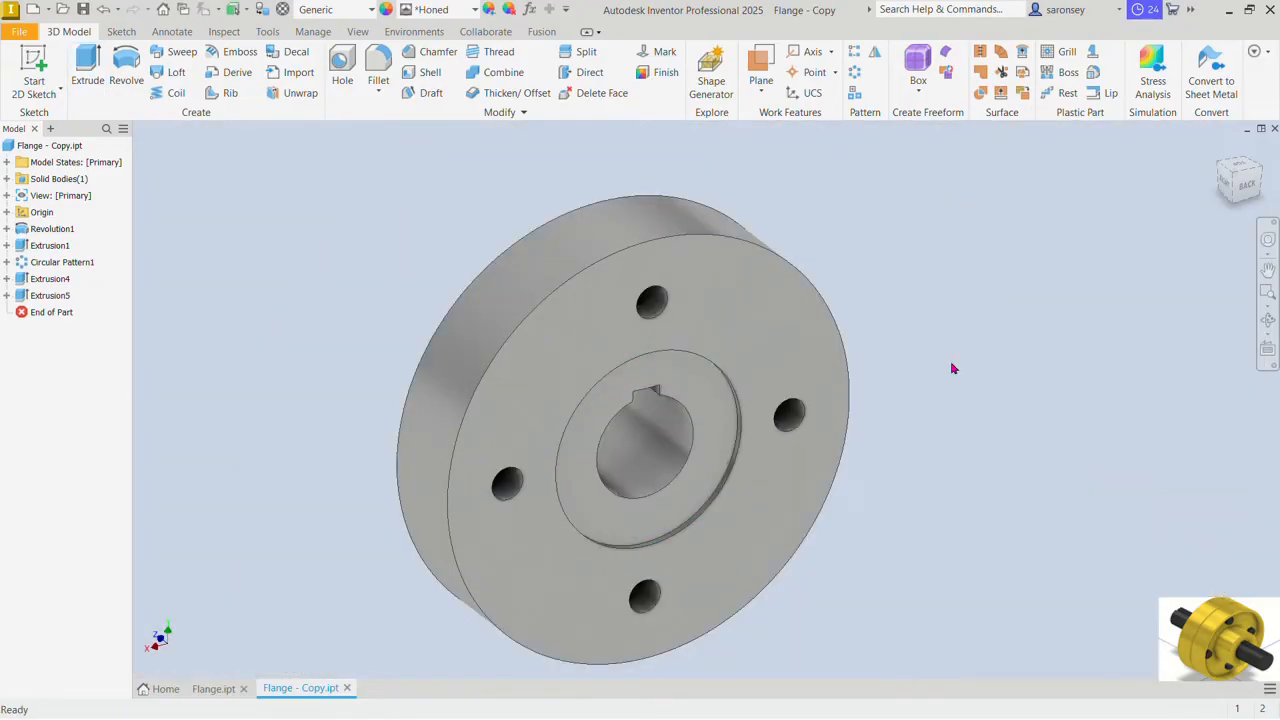
Step: Fillet the two outer rim edges of the flange copy with a 2 mm radius
click(391, 64)
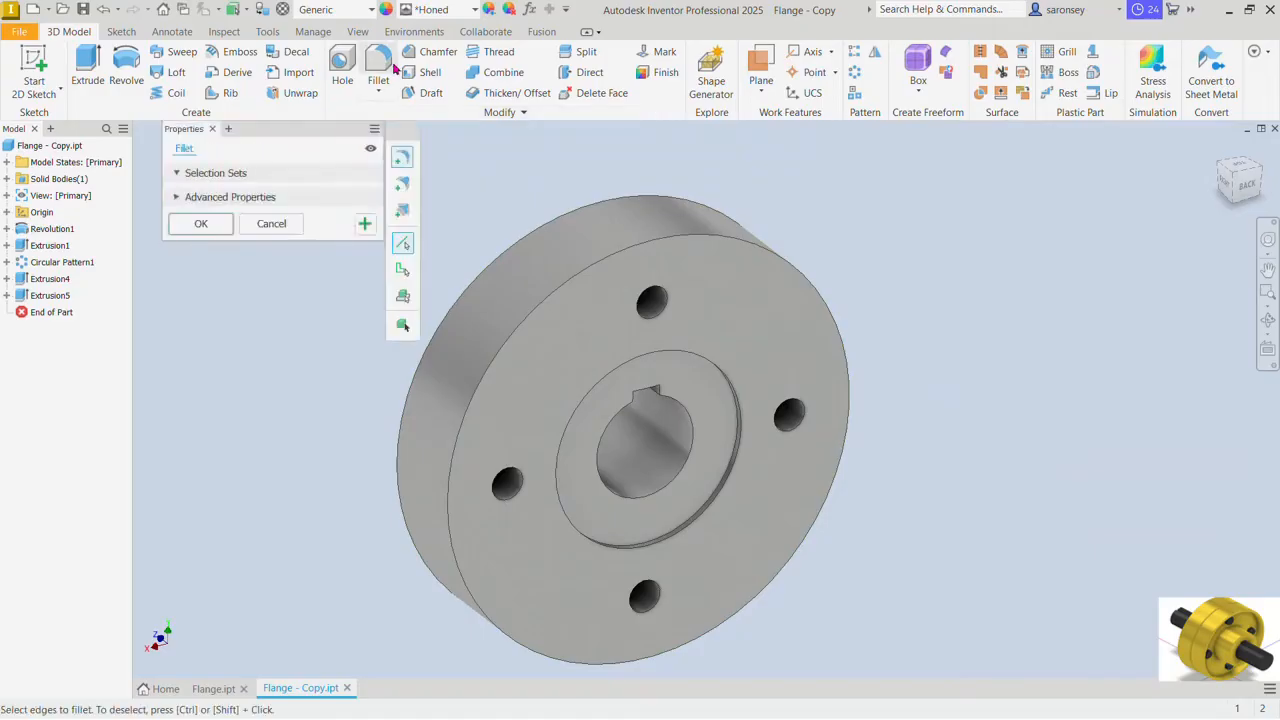
click(555, 220)
click(613, 257)
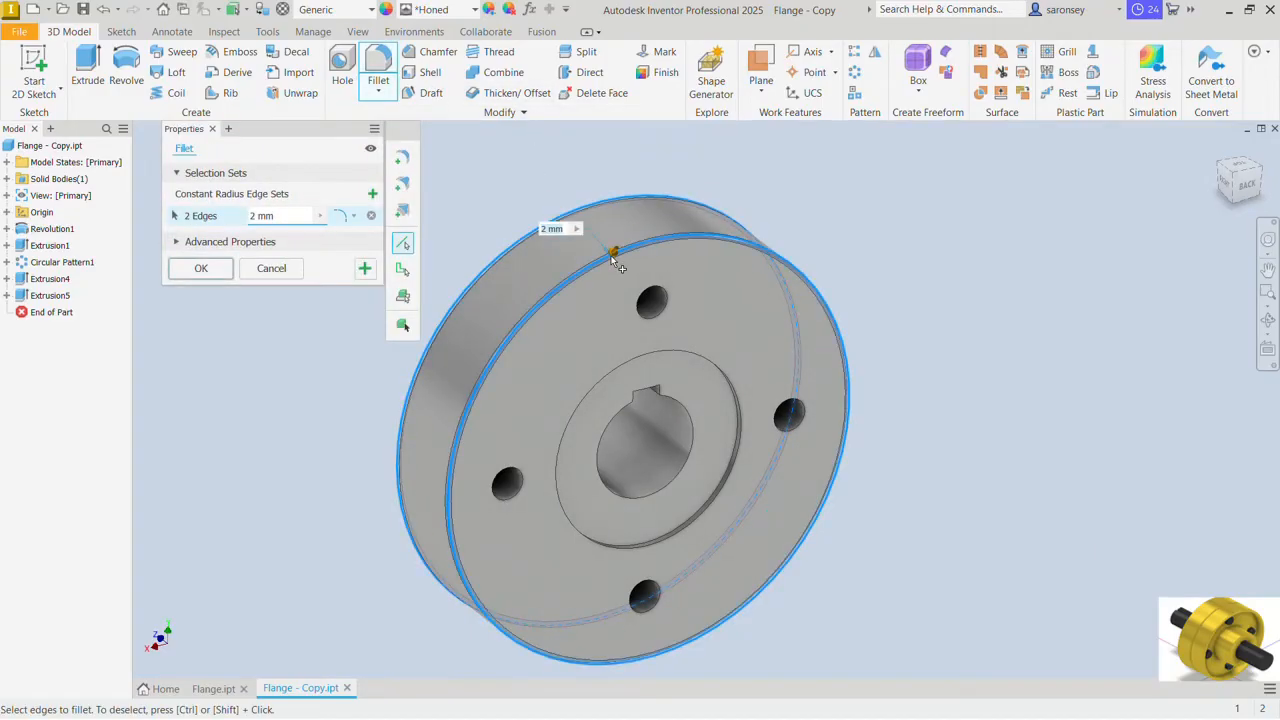
click(203, 269)
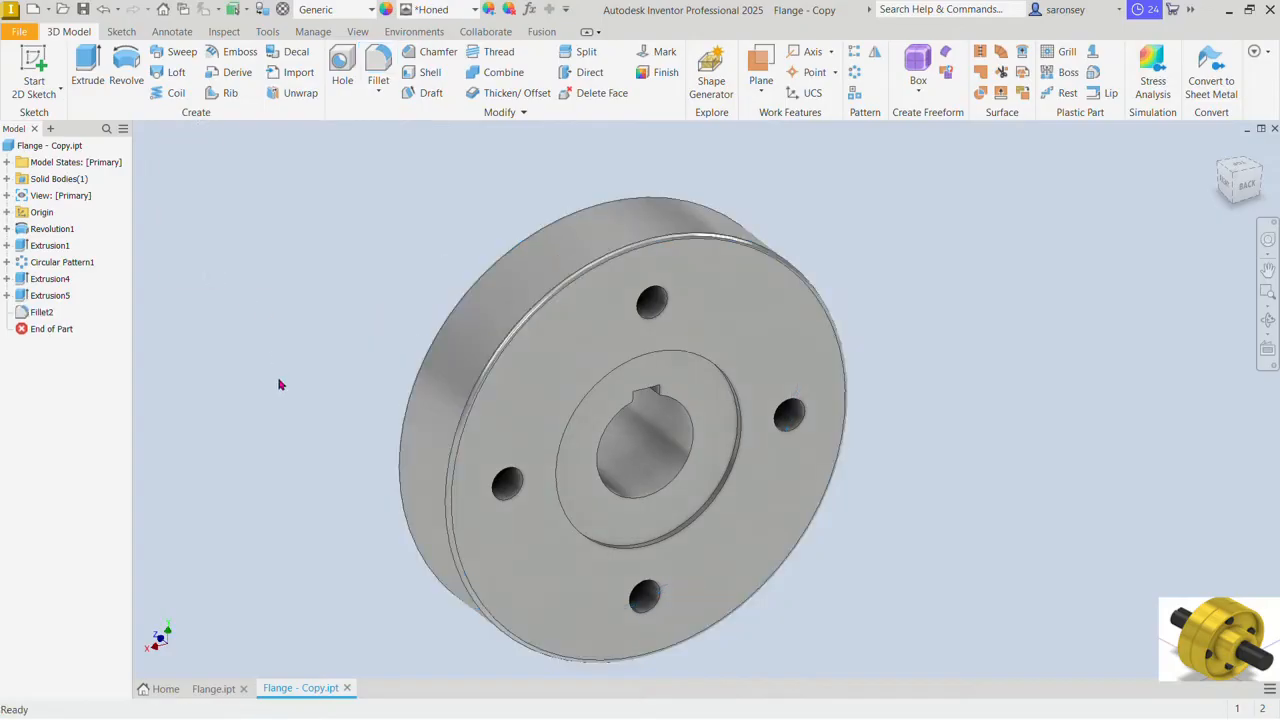
shift+middle_drag(280, 388, 354, 260)
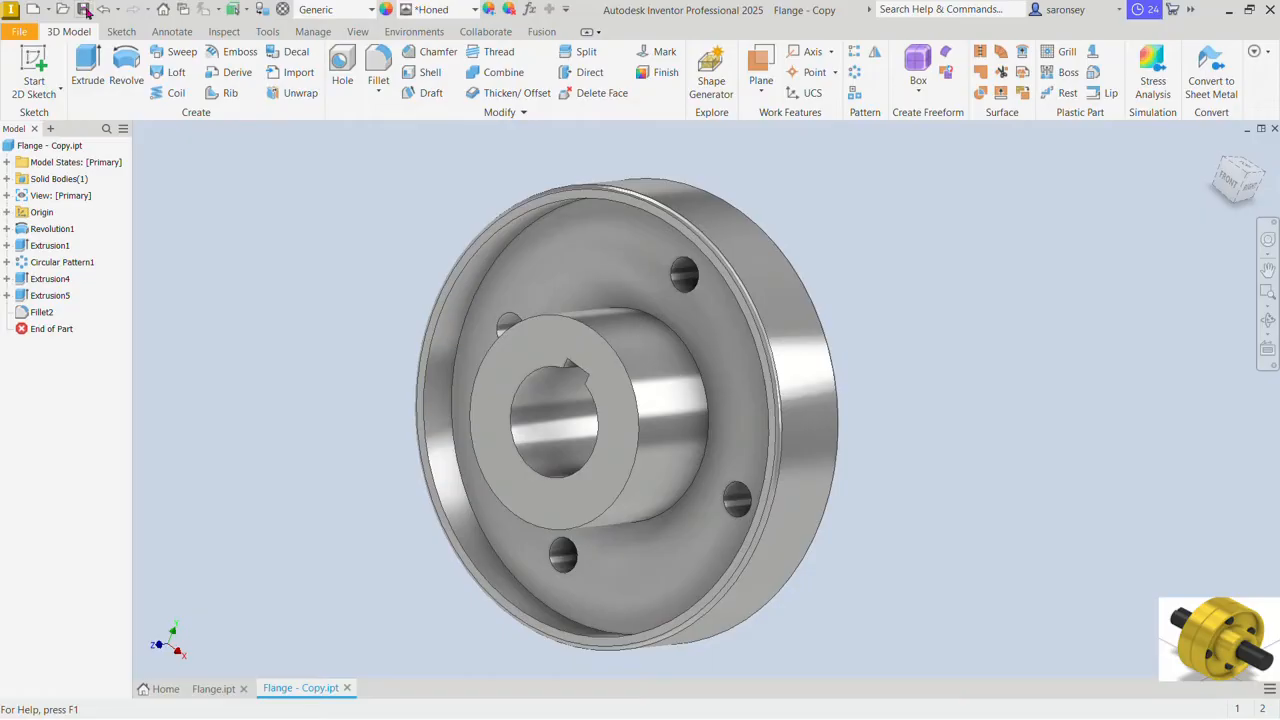
shift+middle_drag(956, 412, 808, 384)
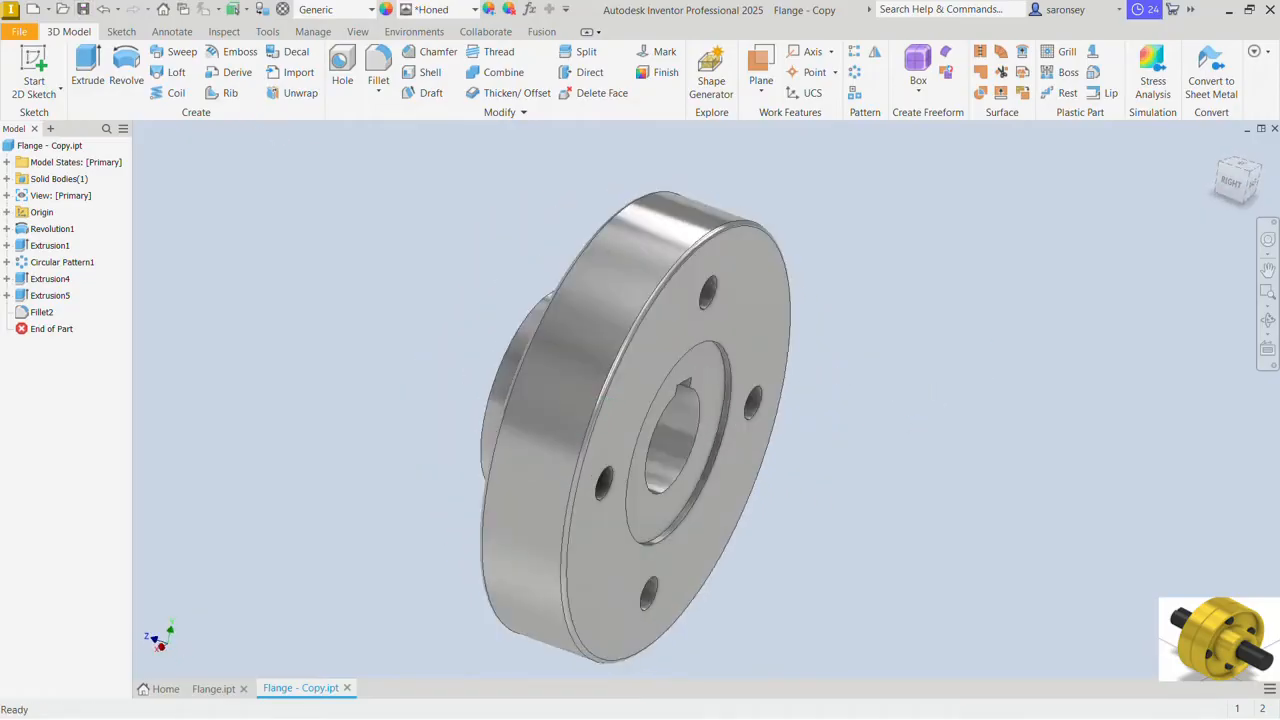
Step: Create a new part from the metric Standard (mm).ipt template and start a sketch on its front plane
click(38, 12)
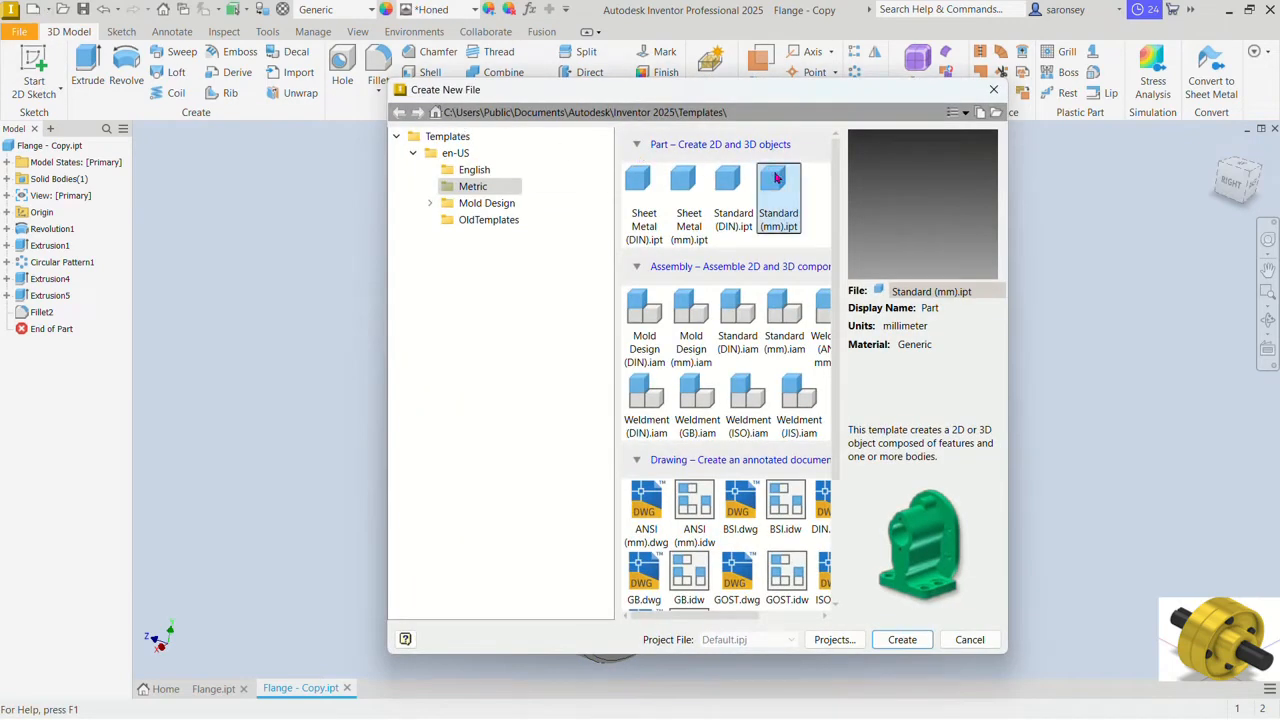
click(902, 639)
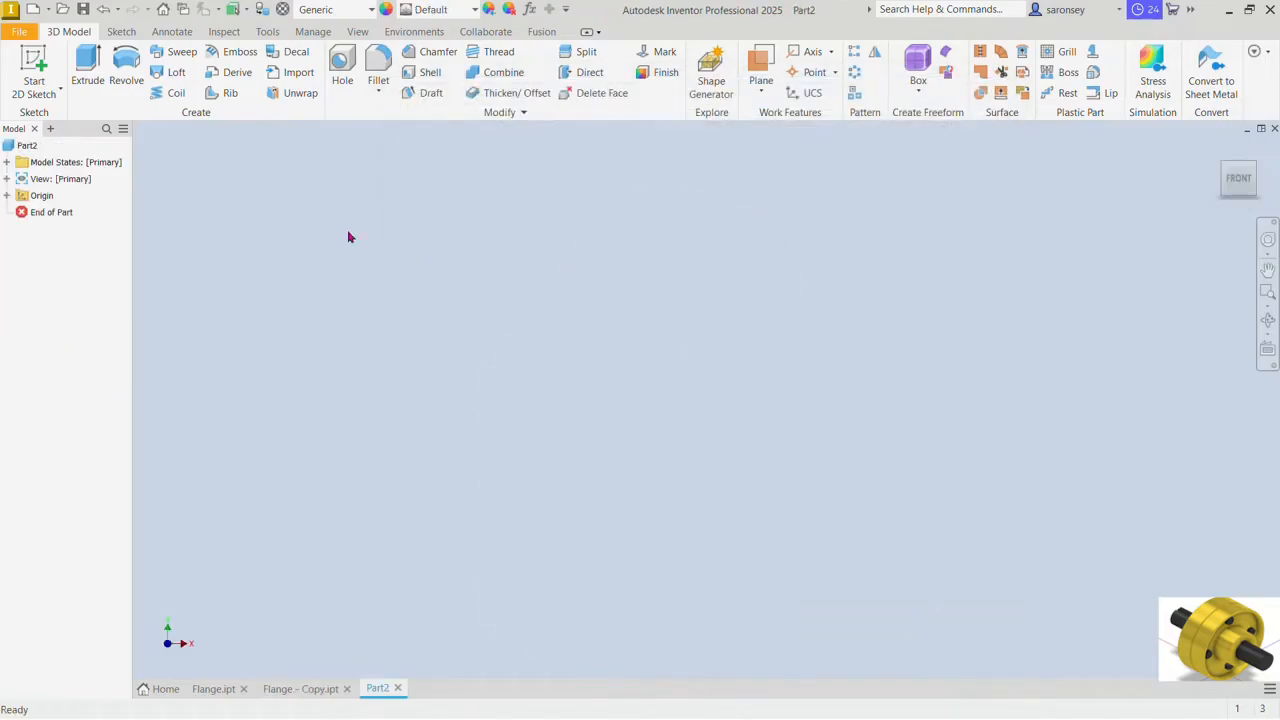
click(30, 62)
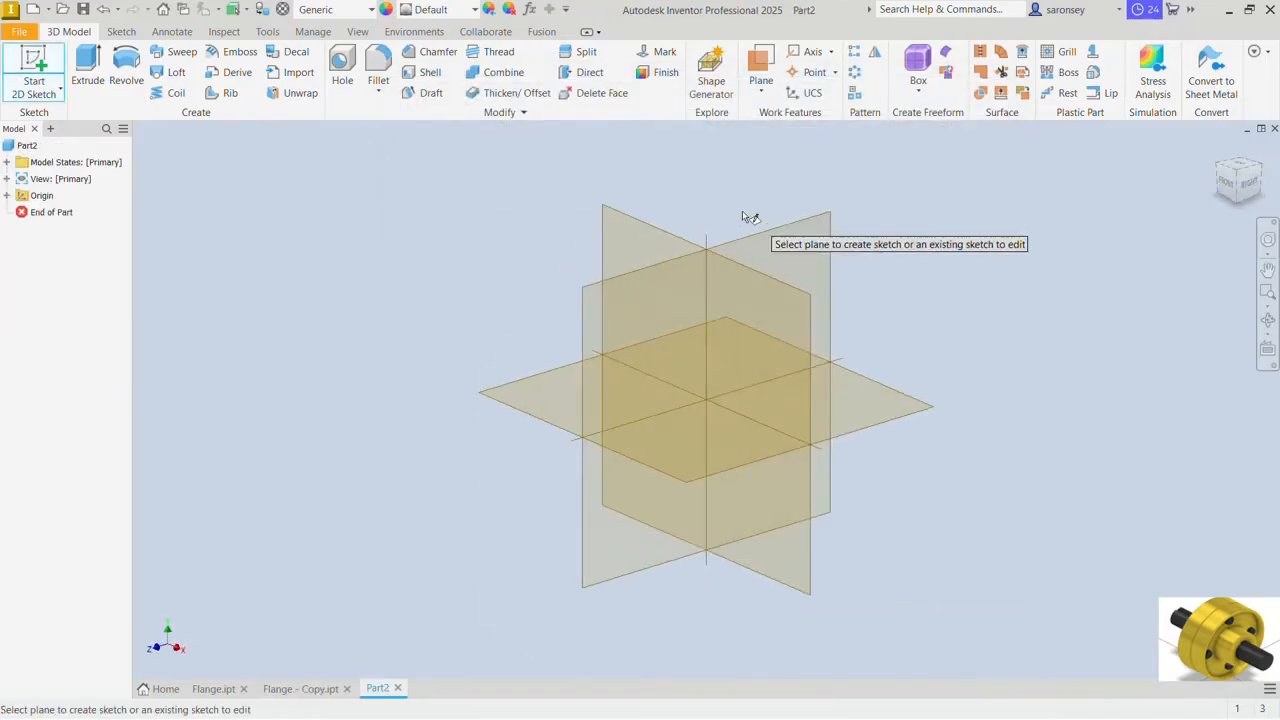
click(662, 232)
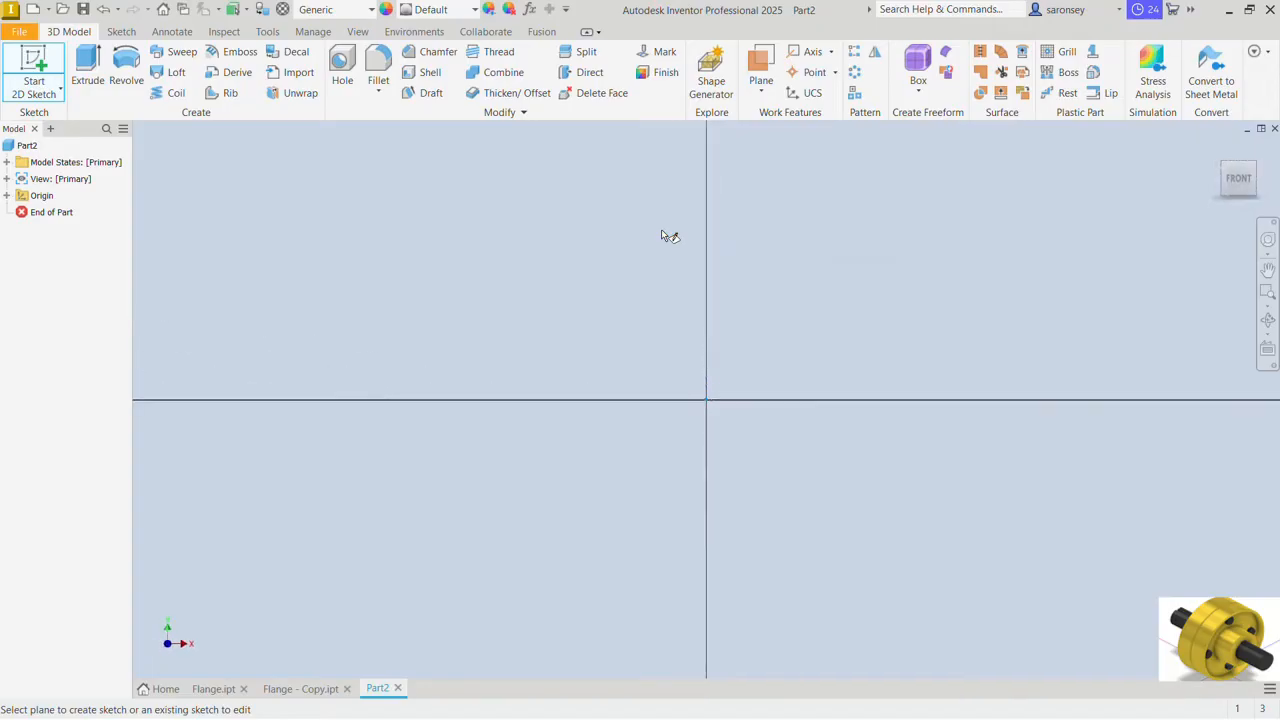
Step: Sketch a 50 mm diameter circle centred on the origin and finish the sketch
click(128, 64)
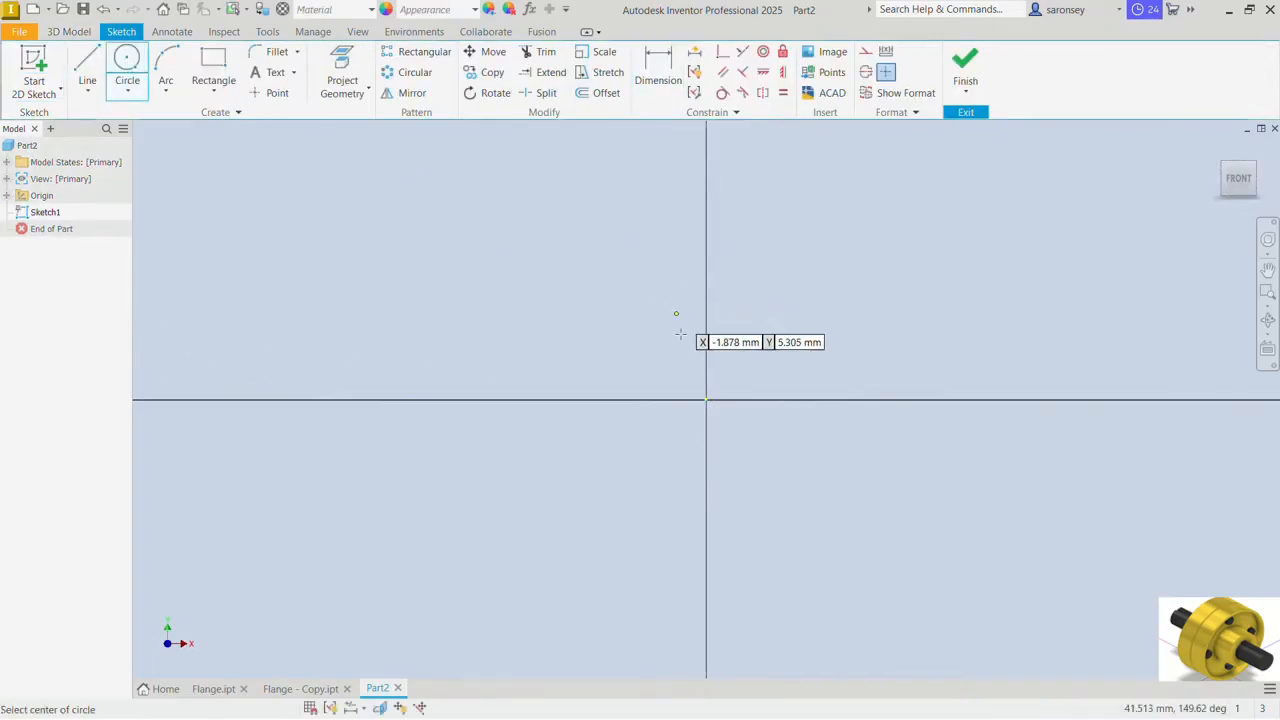
click(706, 400)
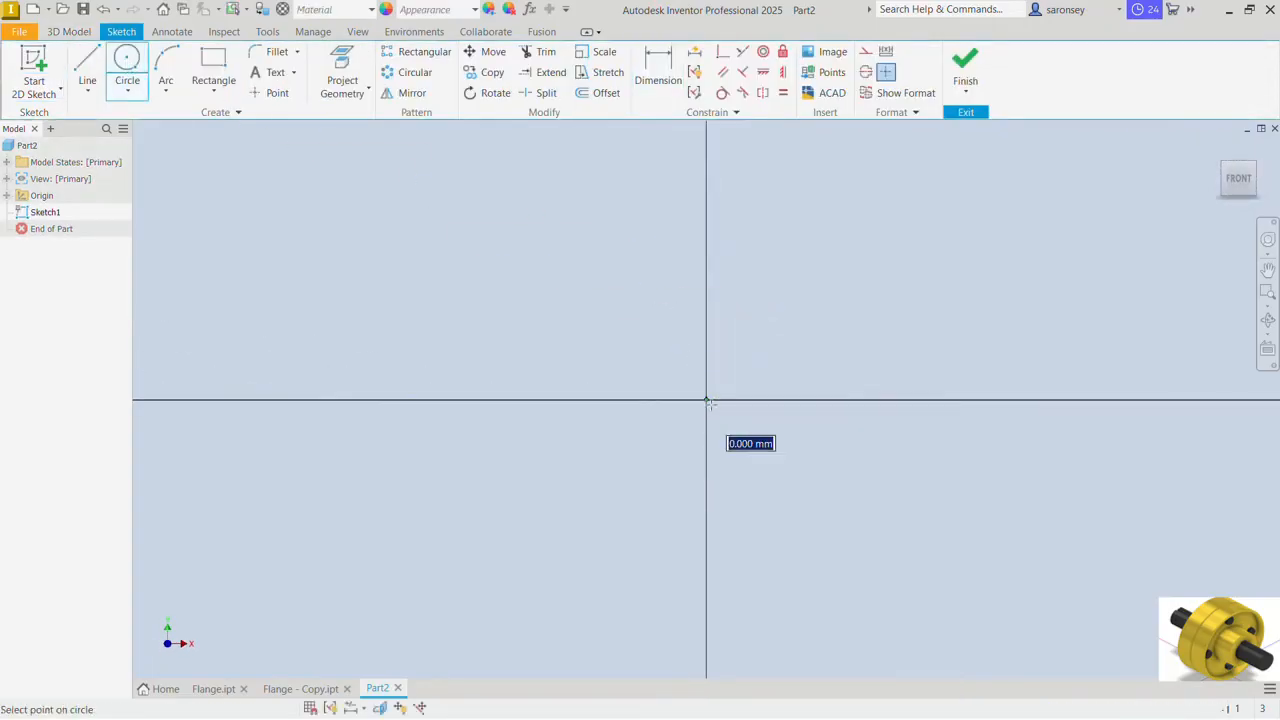
text(50)
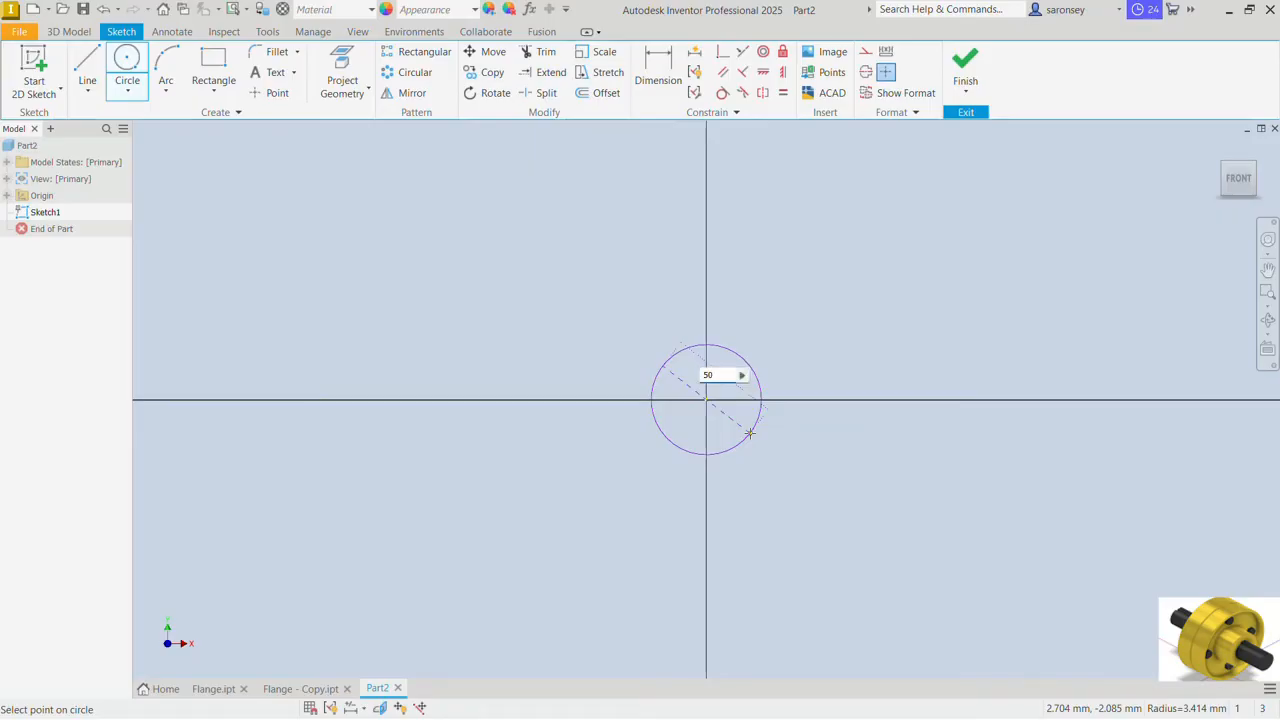
key(Return)
click(966, 80)
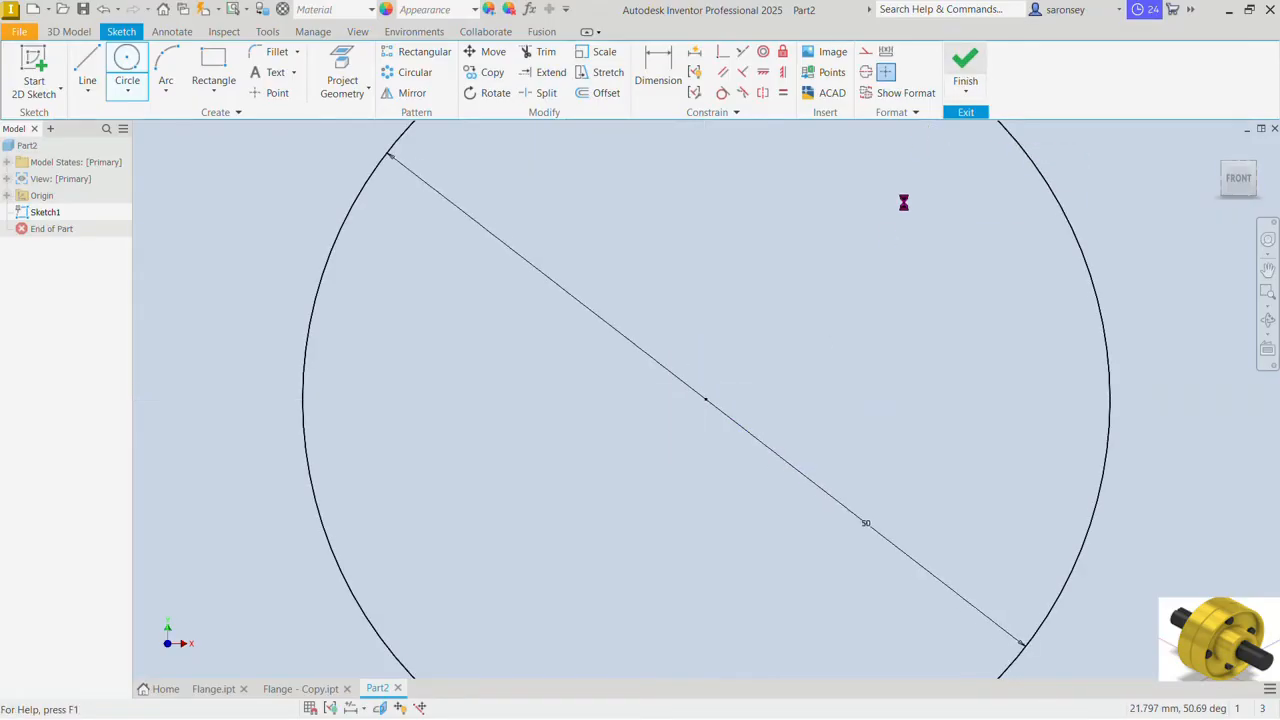
Step: Extrude the circle 150 mm symmetrically about the sketch plane to form the shaft
click(89, 60)
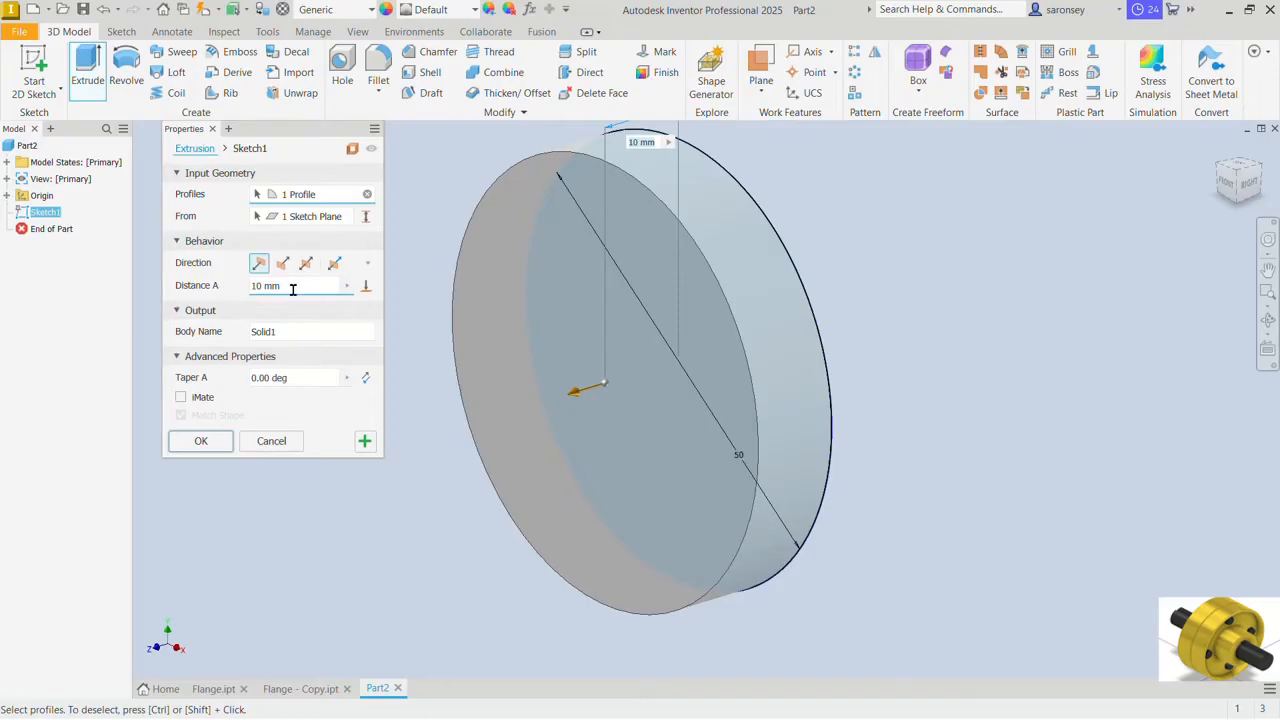
click(290, 287)
text(150)
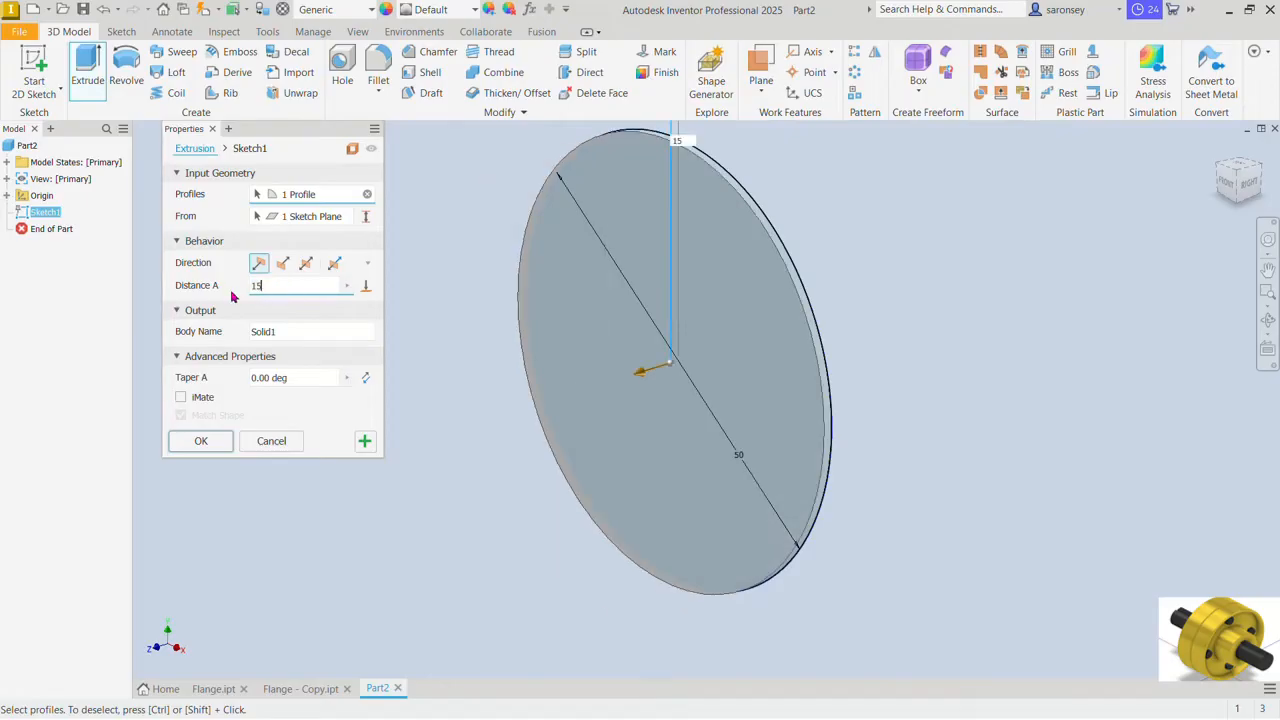
click(307, 264)
scroll(671, 326, down, 3)
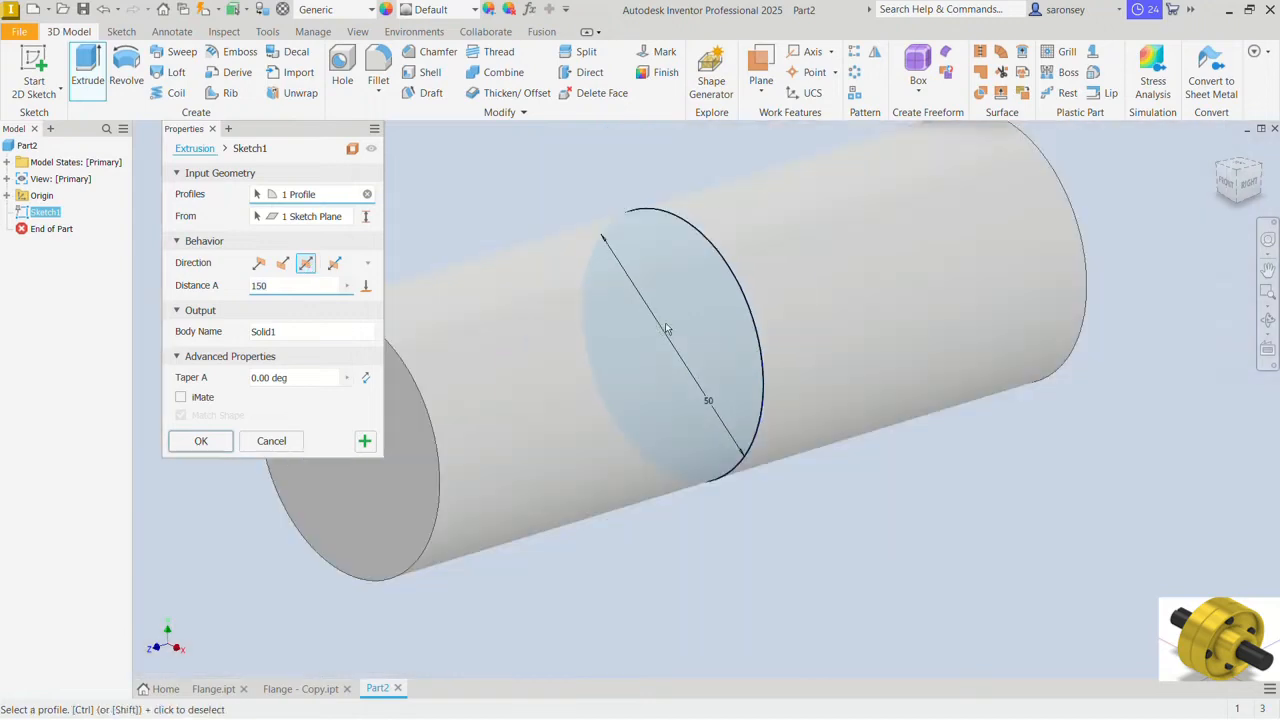
middle_drag(671, 326, 695, 375)
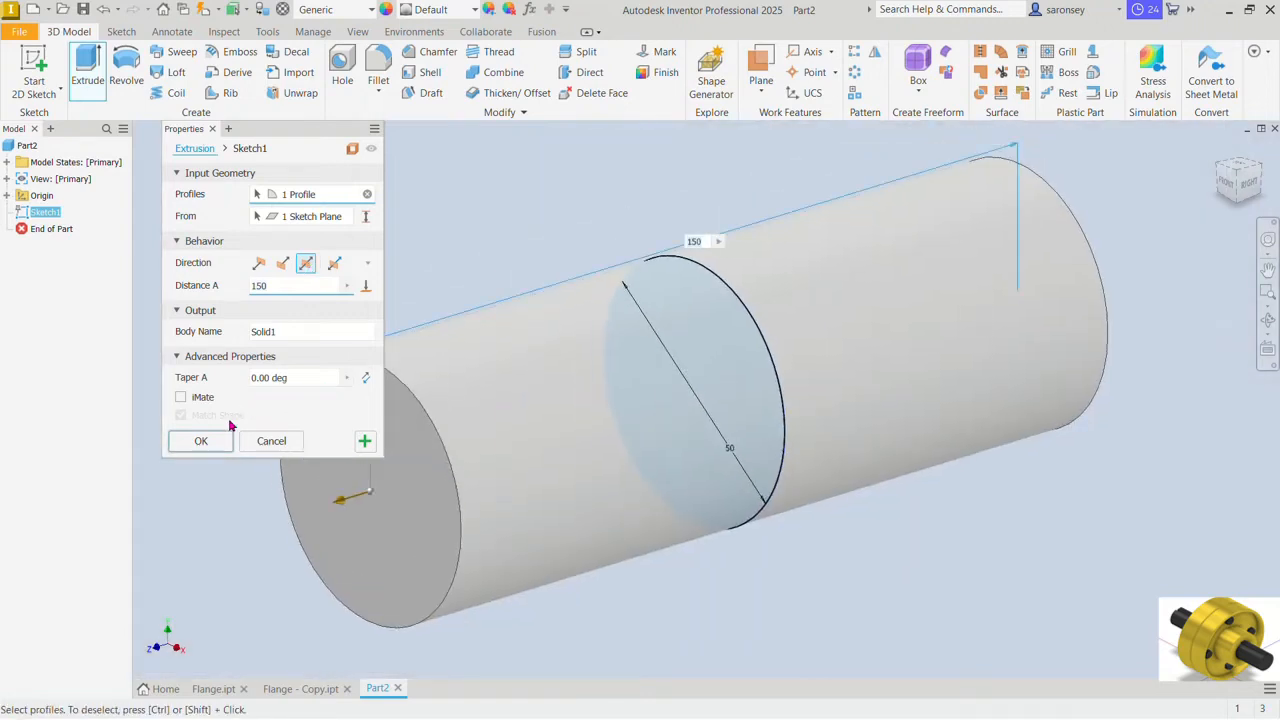
click(200, 440)
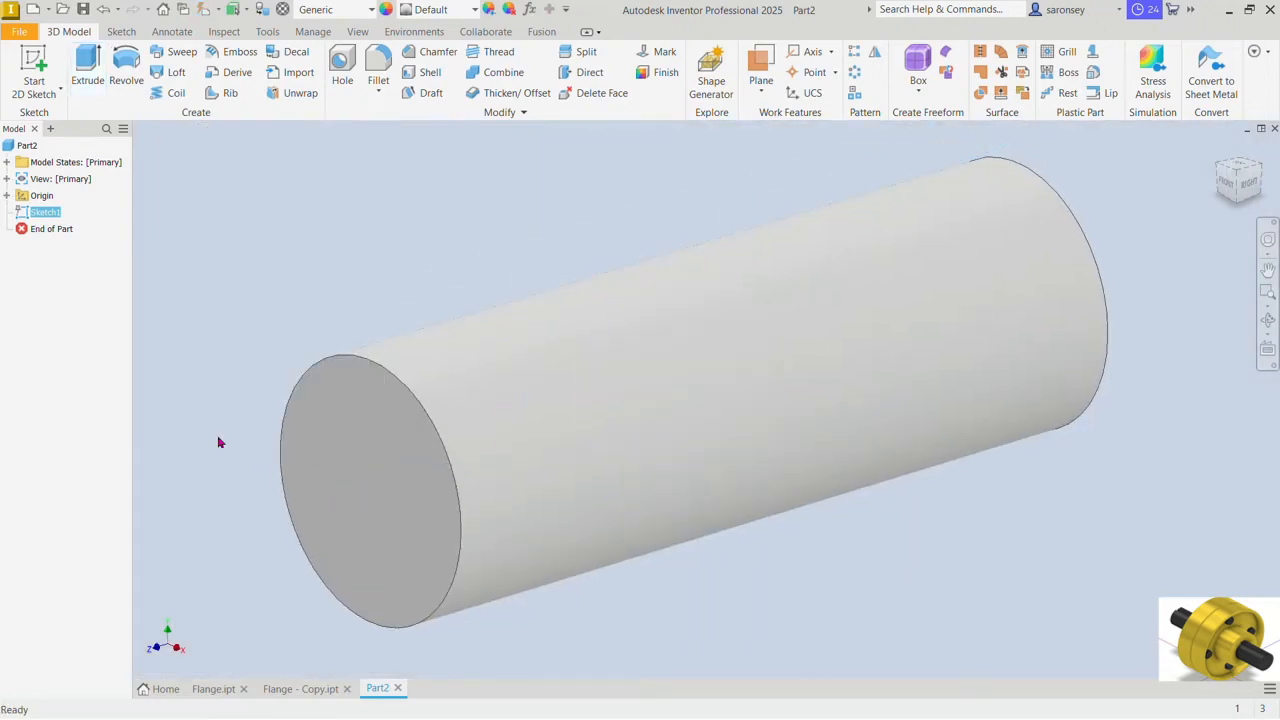
Step: Start a sketch on the shaft's front end face and project its circular edge
click(383, 394)
click(499, 385)
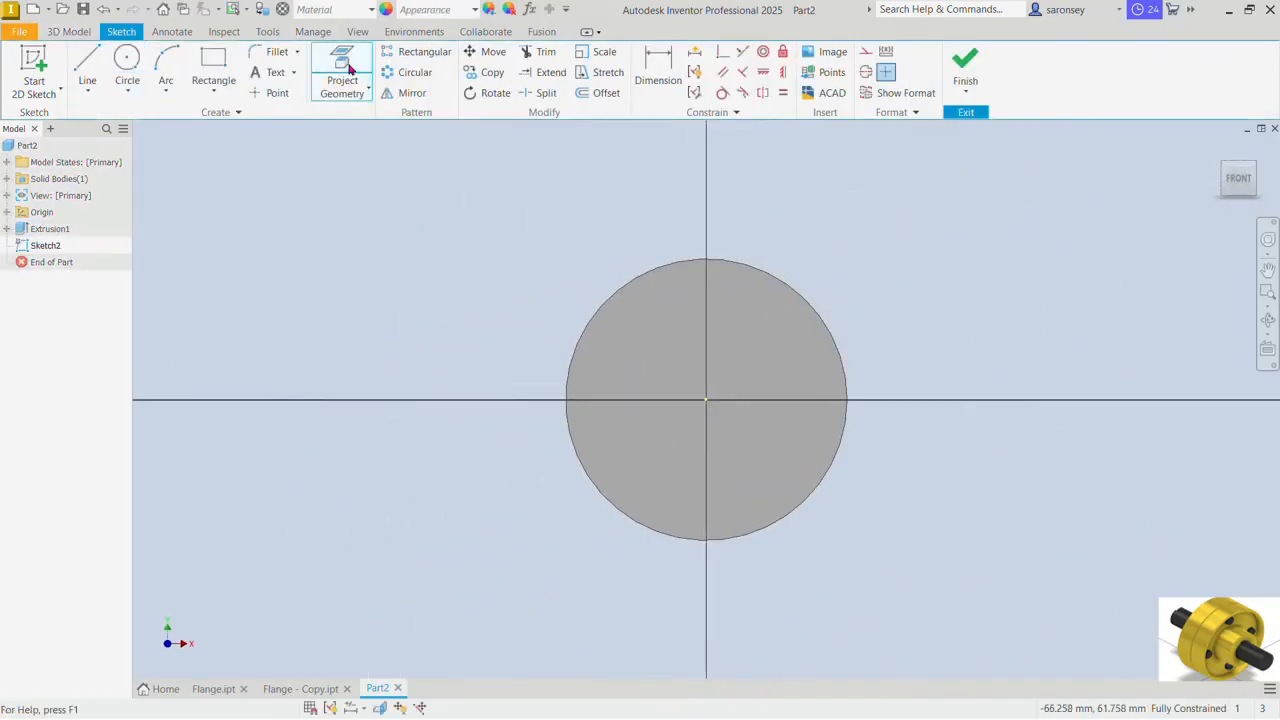
click(349, 68)
click(690, 258)
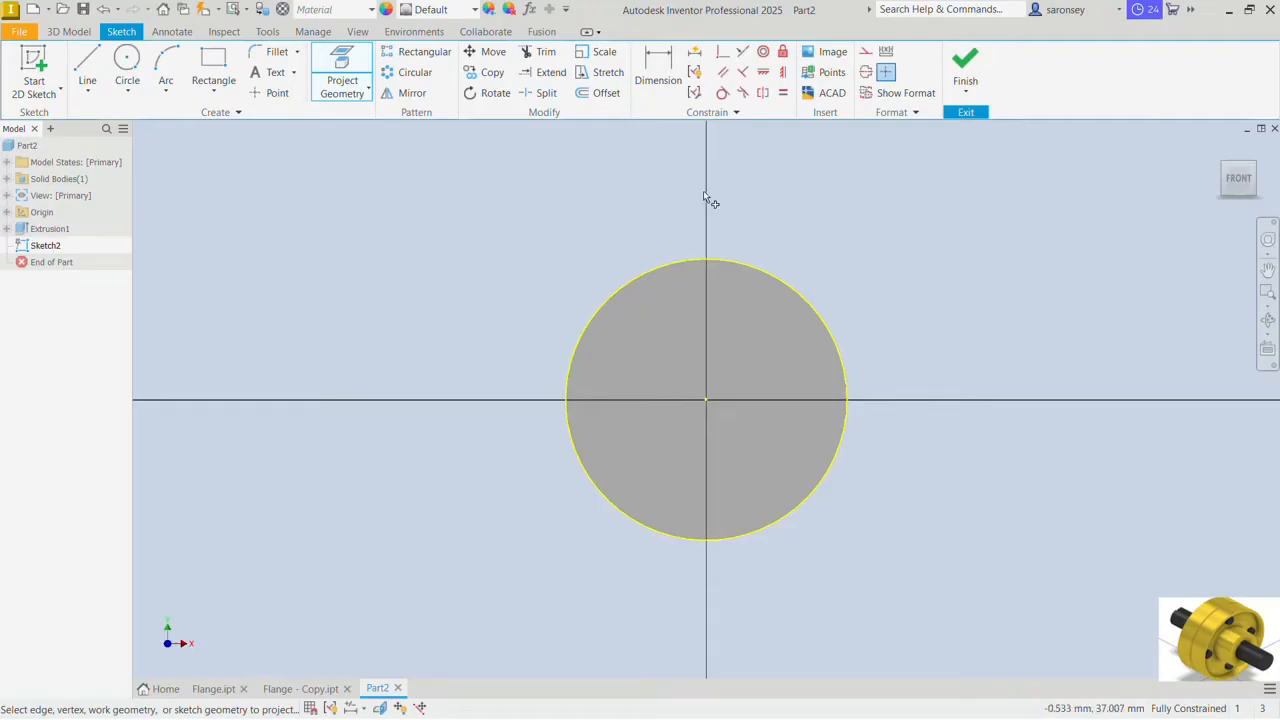
Step: Sketch an open three-line keyway about 20 mm wide and 7 mm deep, its sides ending on the upper part of the projected circle
click(87, 70)
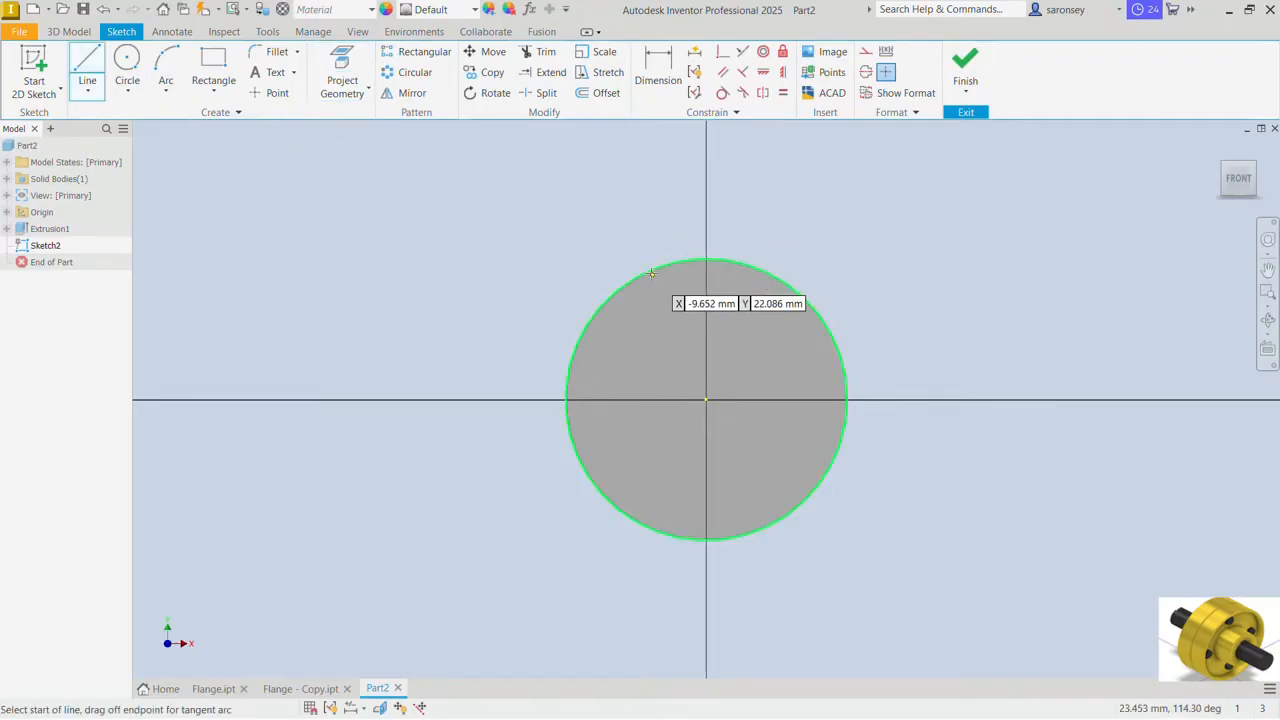
click(651, 272)
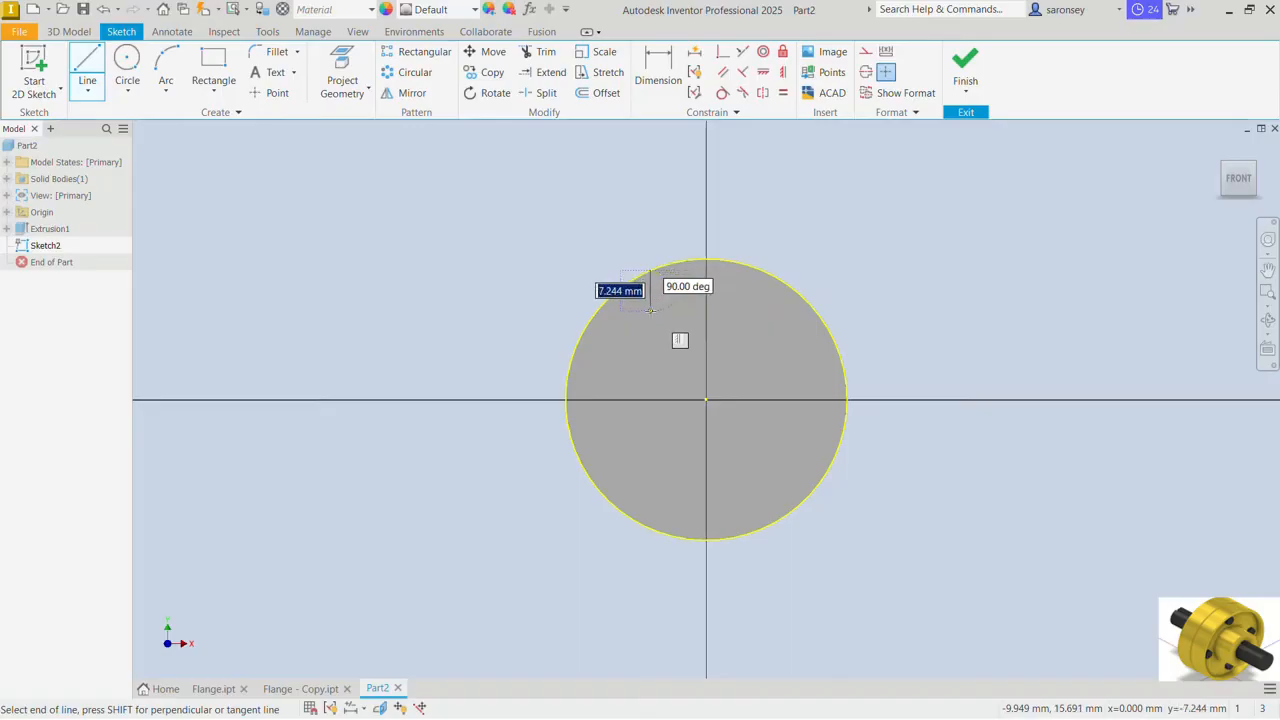
click(651, 310)
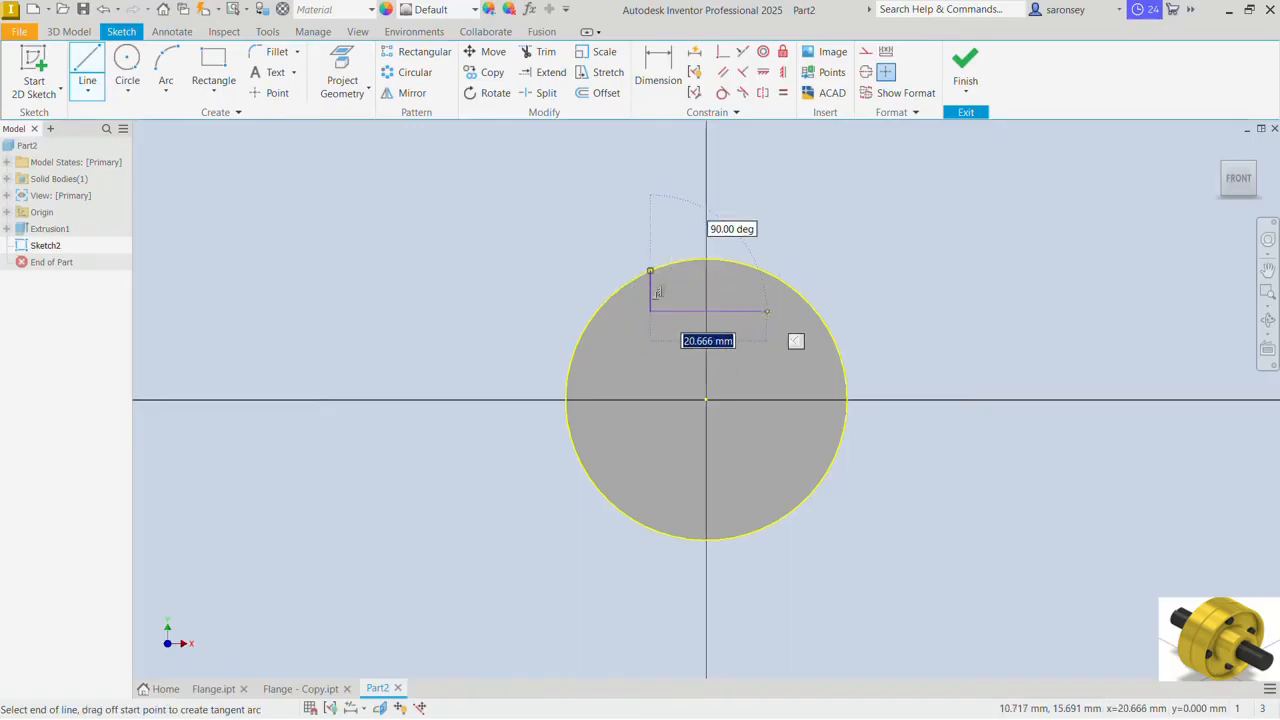
click(764, 310)
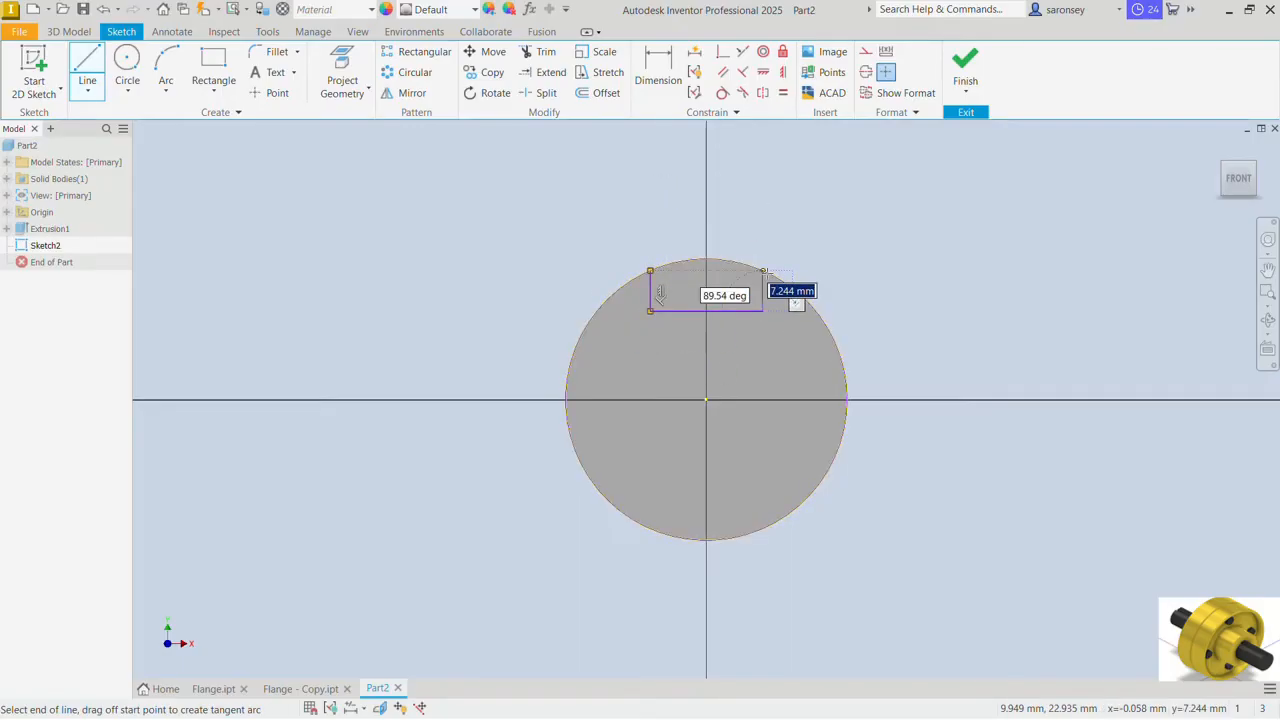
click(763, 270)
right_click(814, 181)
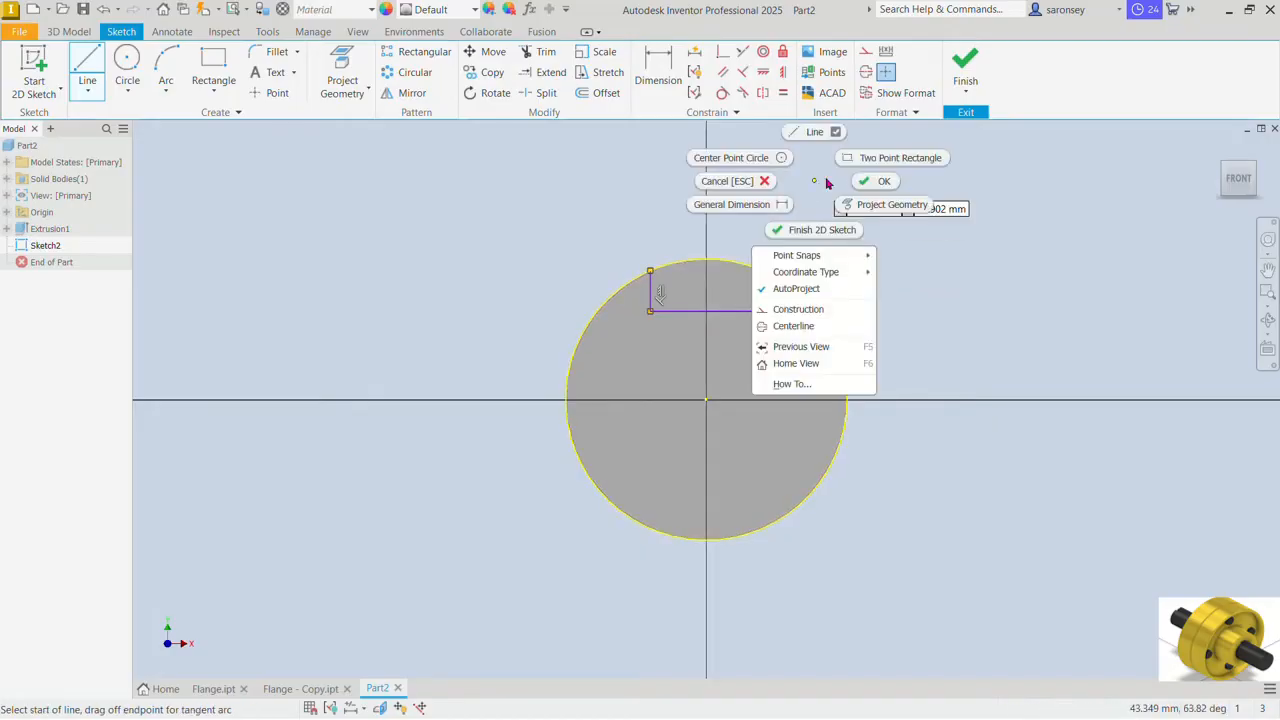
click(872, 181)
Step: Dimension the keyway profile 14 mm wide and its left side 5 mm deep
click(658, 70)
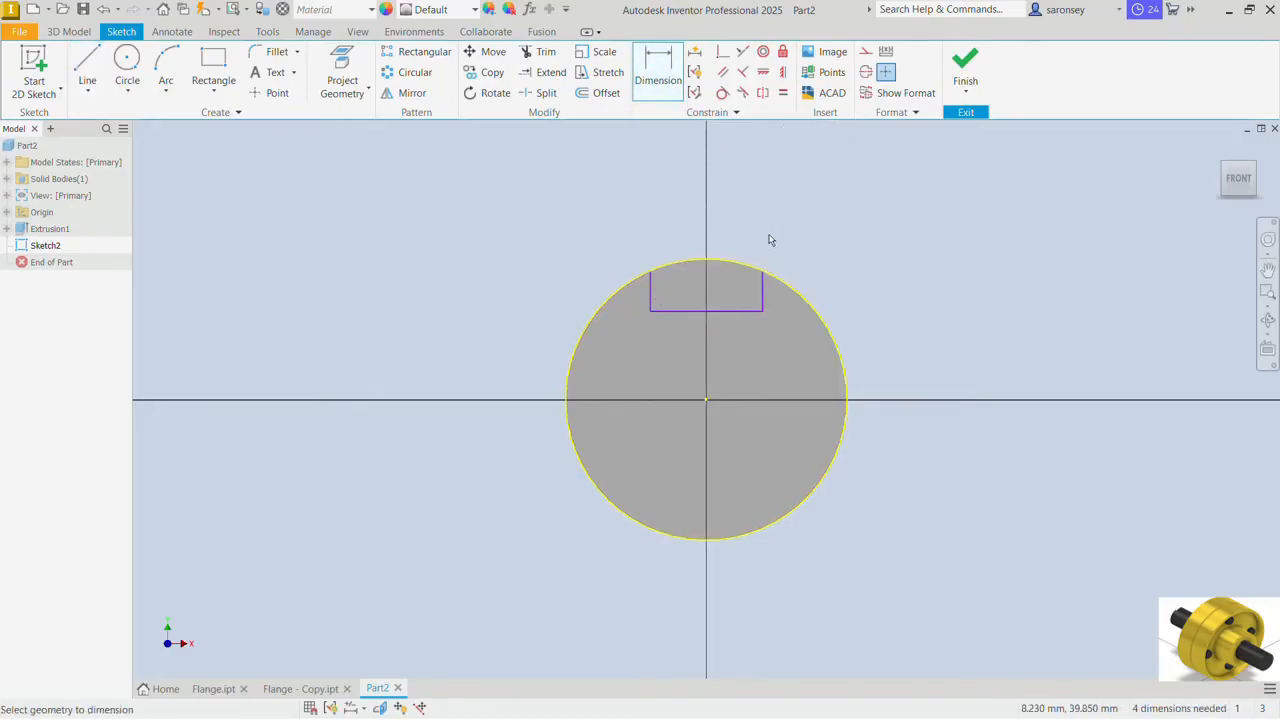
click(733, 311)
click(740, 331)
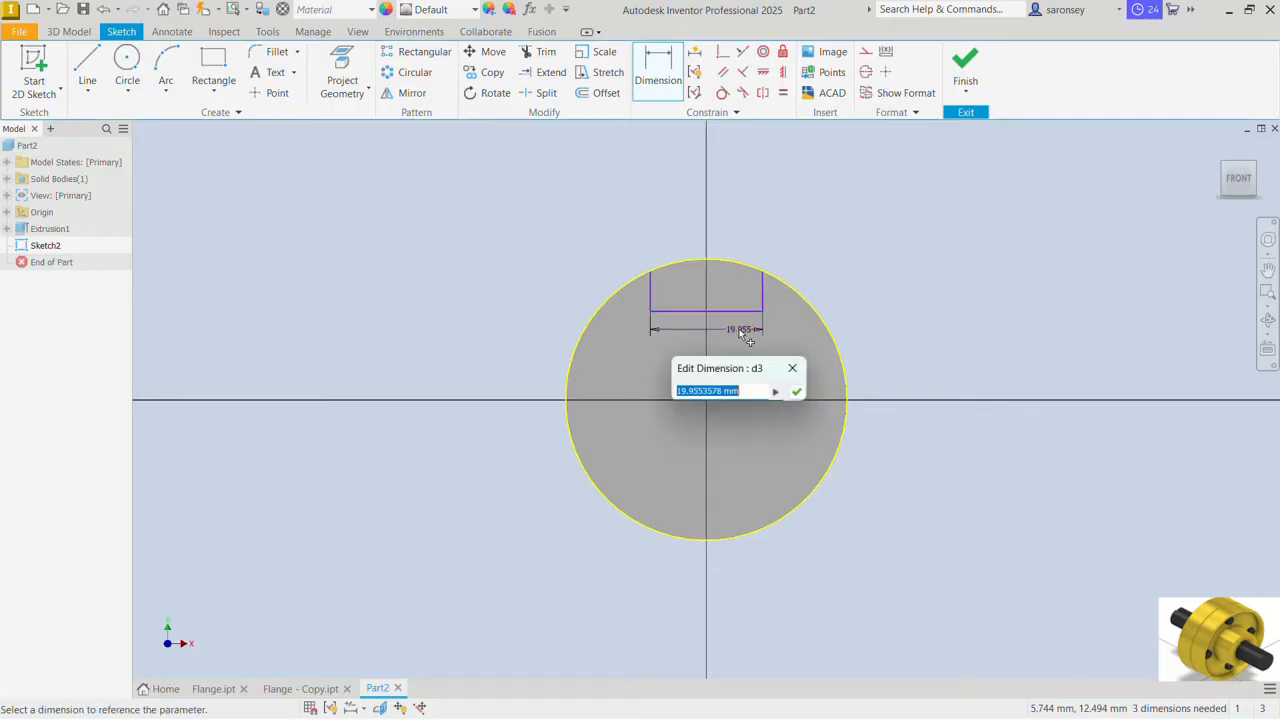
text(14)
key(Return)
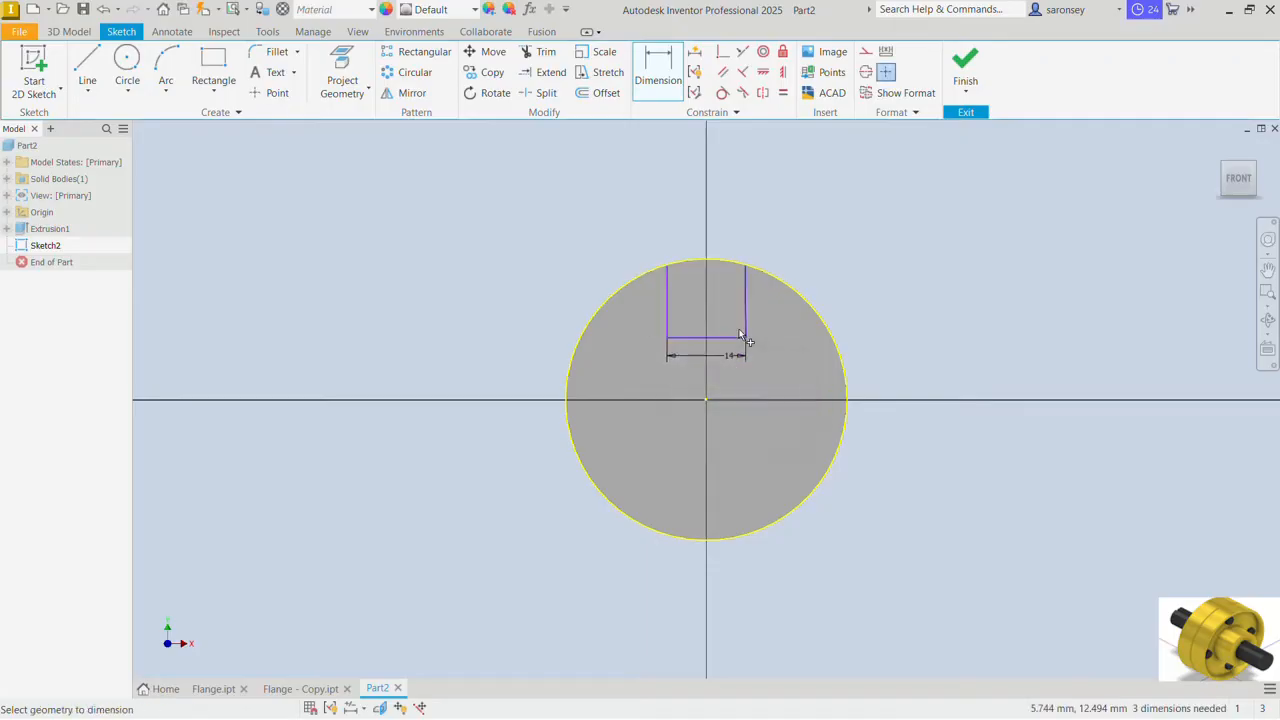
click(667, 294)
click(648, 297)
text(5)
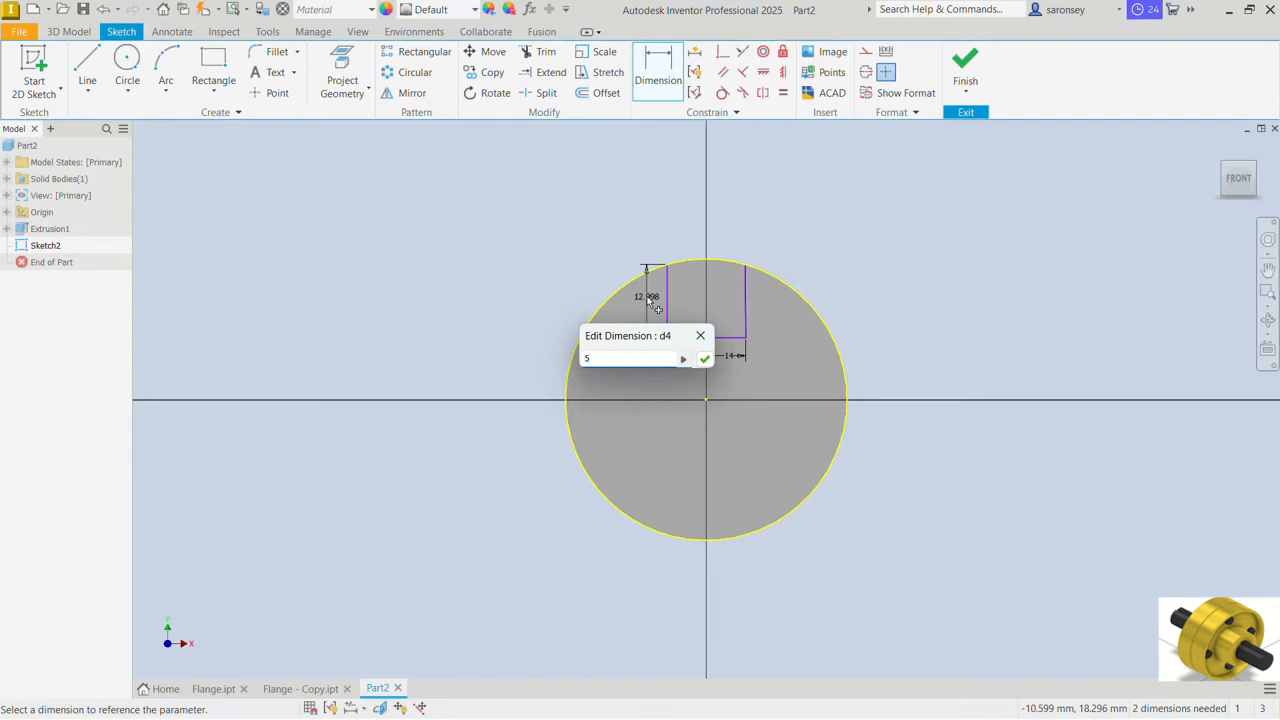
key(Return)
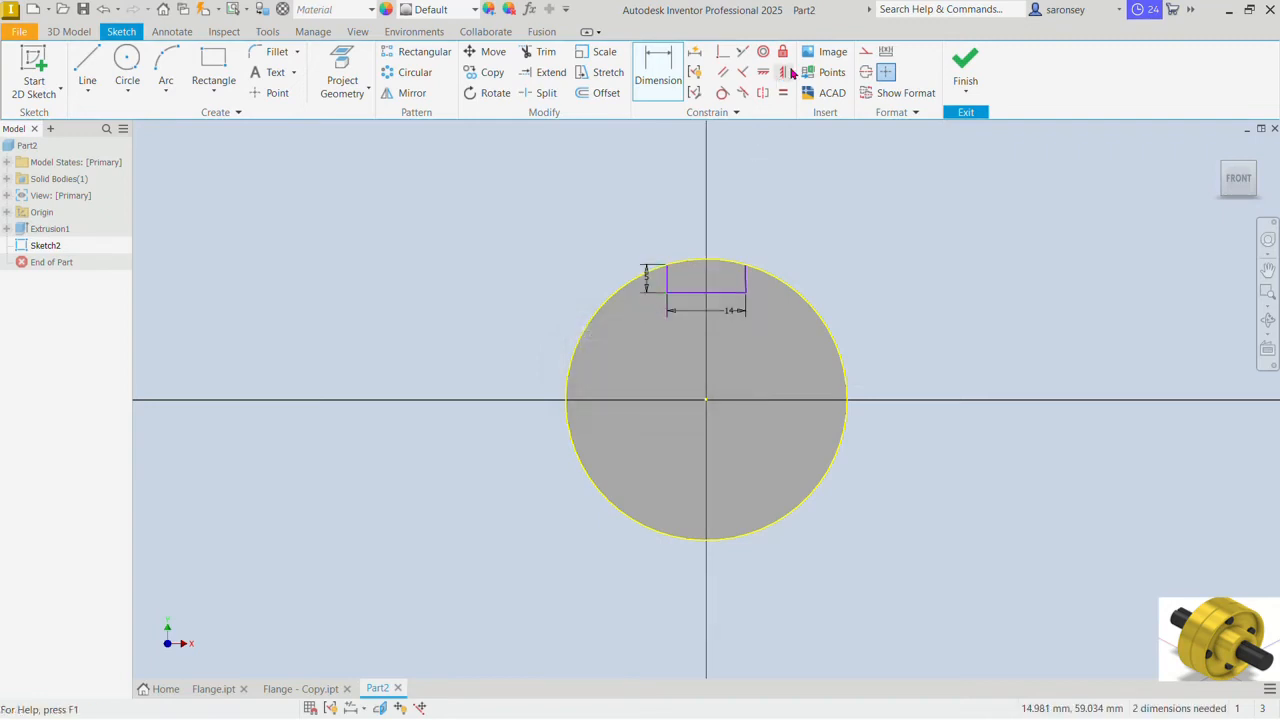
Step: Centre the keyway by constraining the midpoint of its bottom line vertically to the origin
click(785, 72)
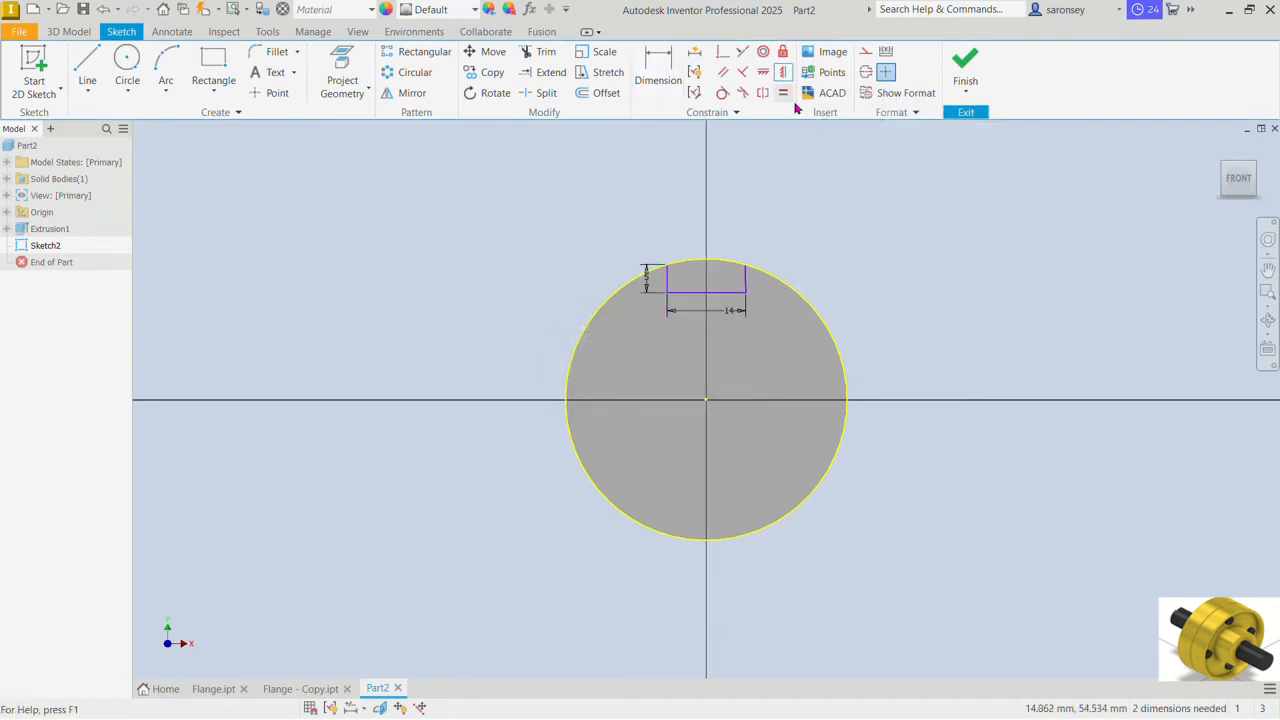
click(707, 293)
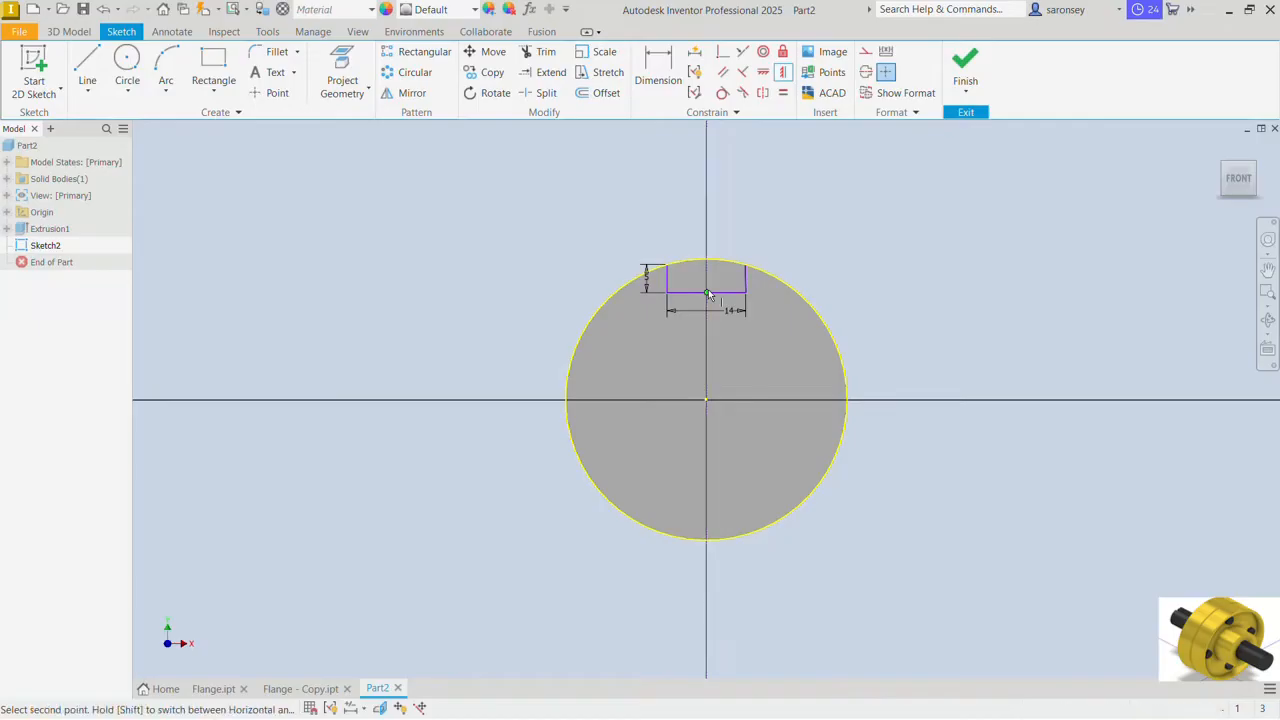
click(706, 404)
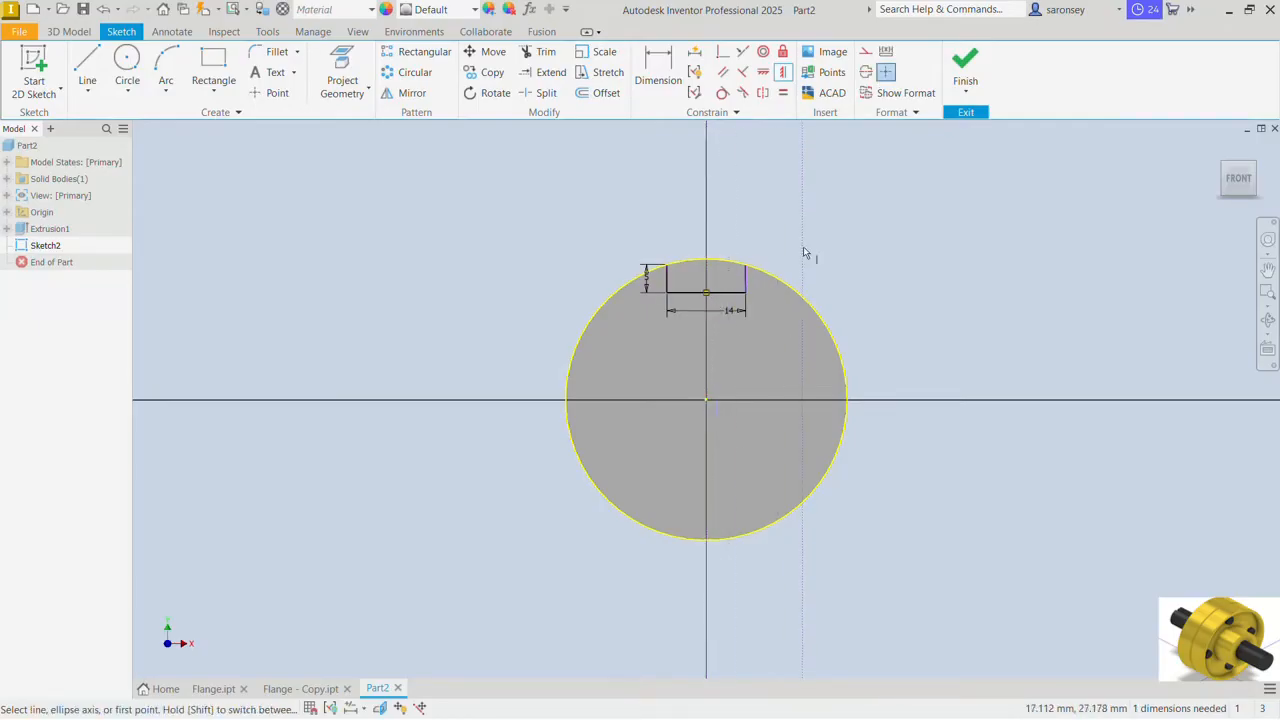
scroll(746, 289, down, 3)
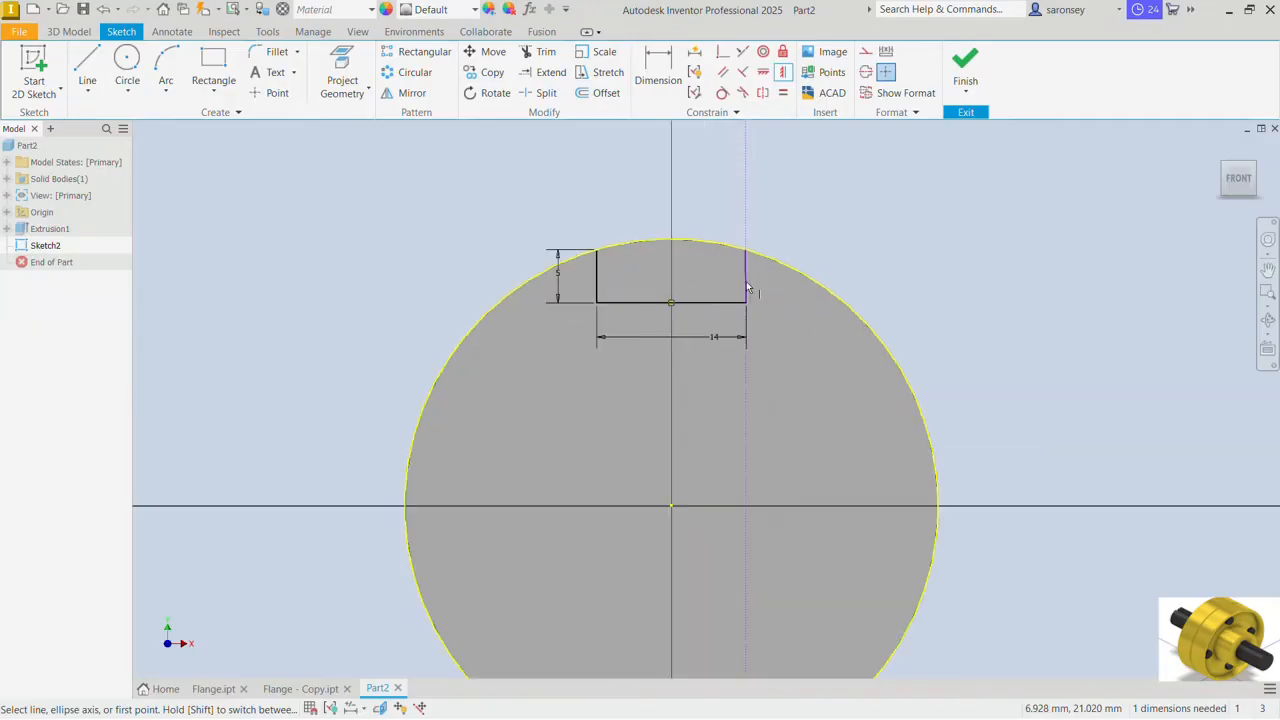
right_click(829, 177)
click(871, 154)
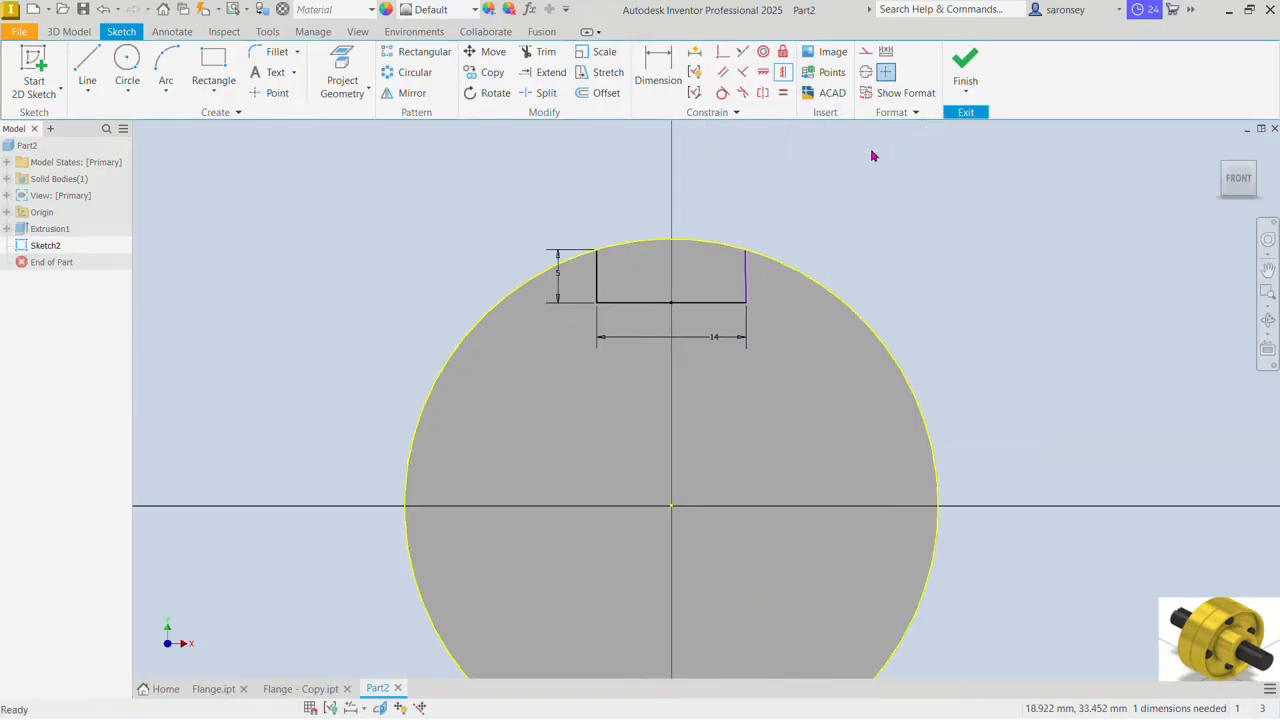
Step: Constrain the keyway's right side line to be vertical and finish the sketch
click(745, 292)
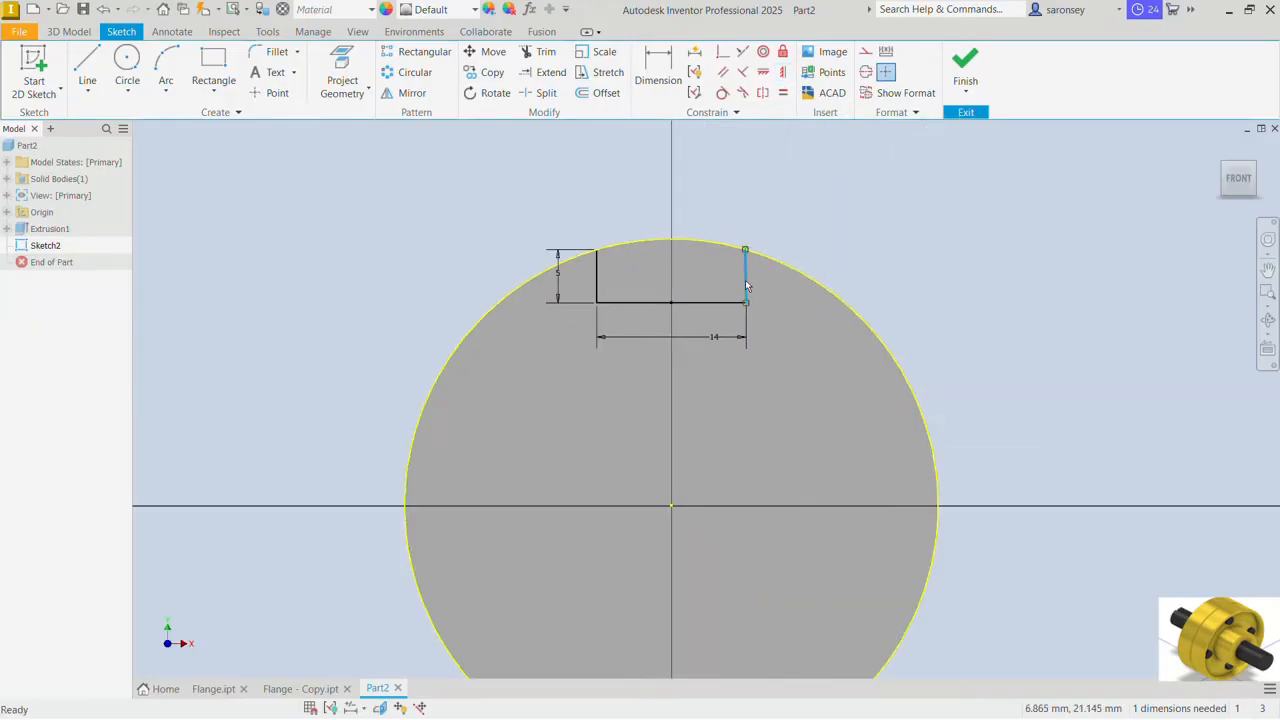
click(784, 74)
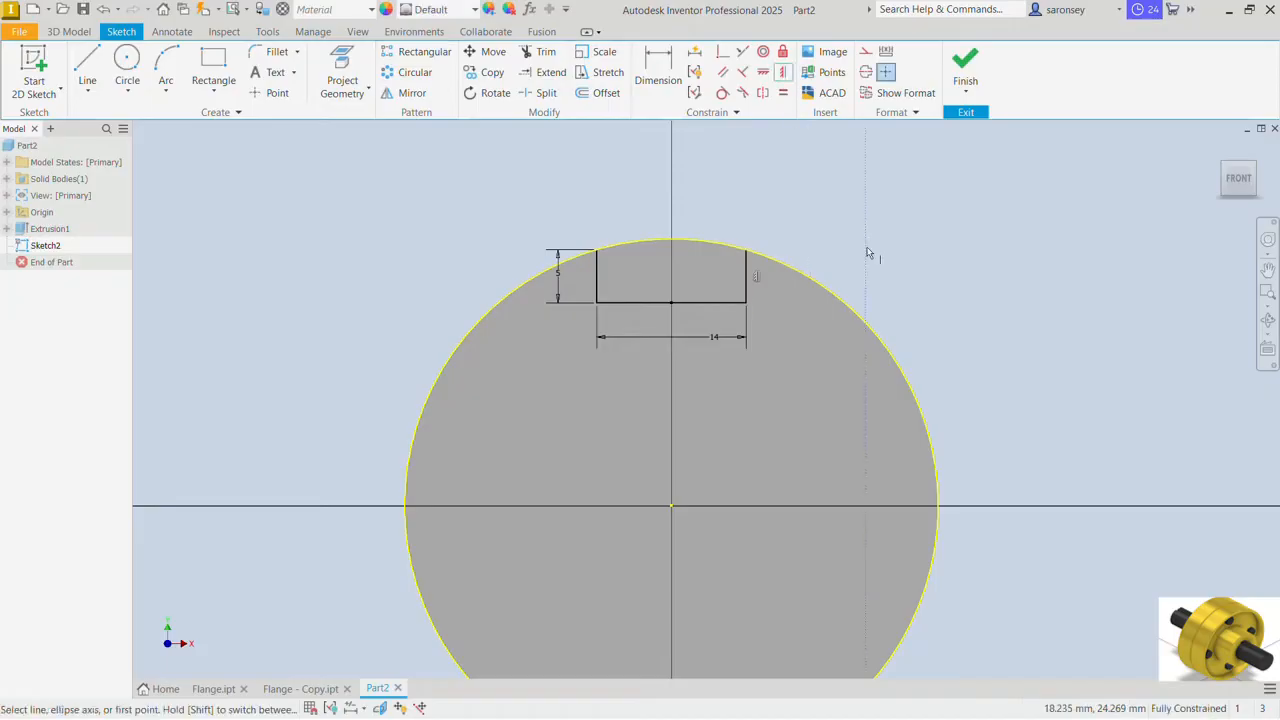
click(963, 62)
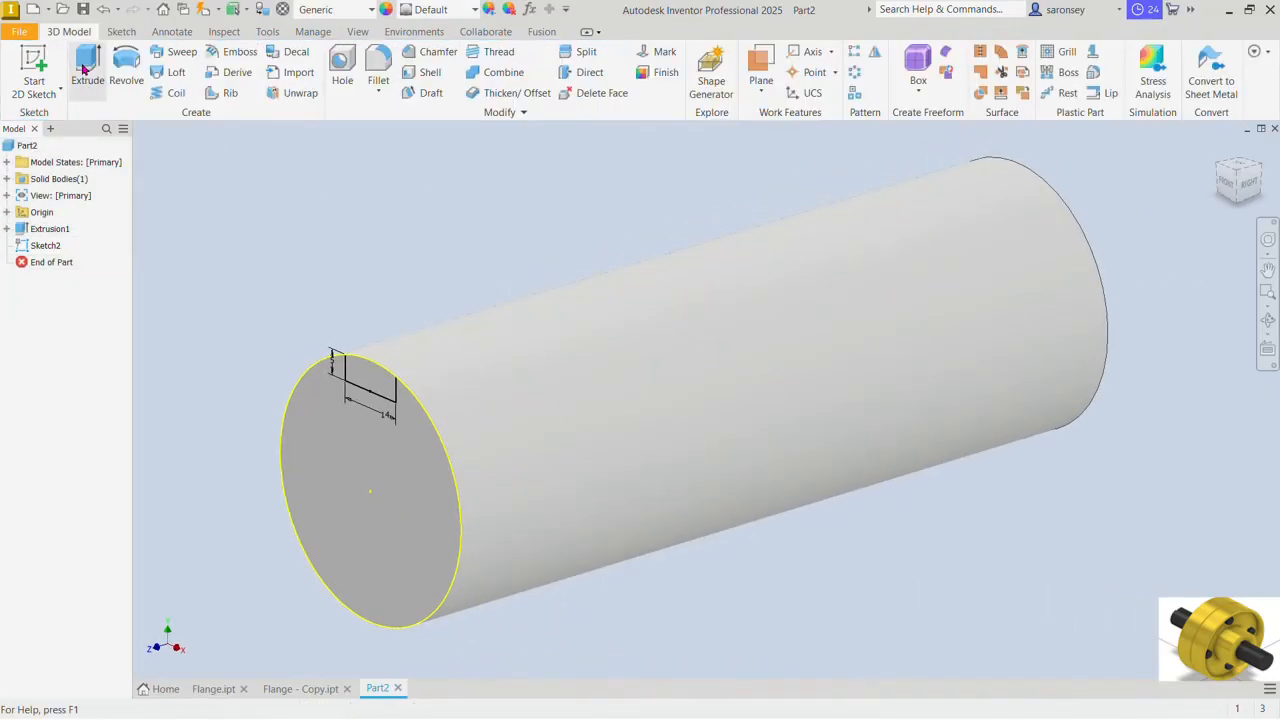
Step: Cut the keyway profile 130 mm into the shaft from its front end face
click(87, 70)
middle_drag(423, 277, 608, 306)
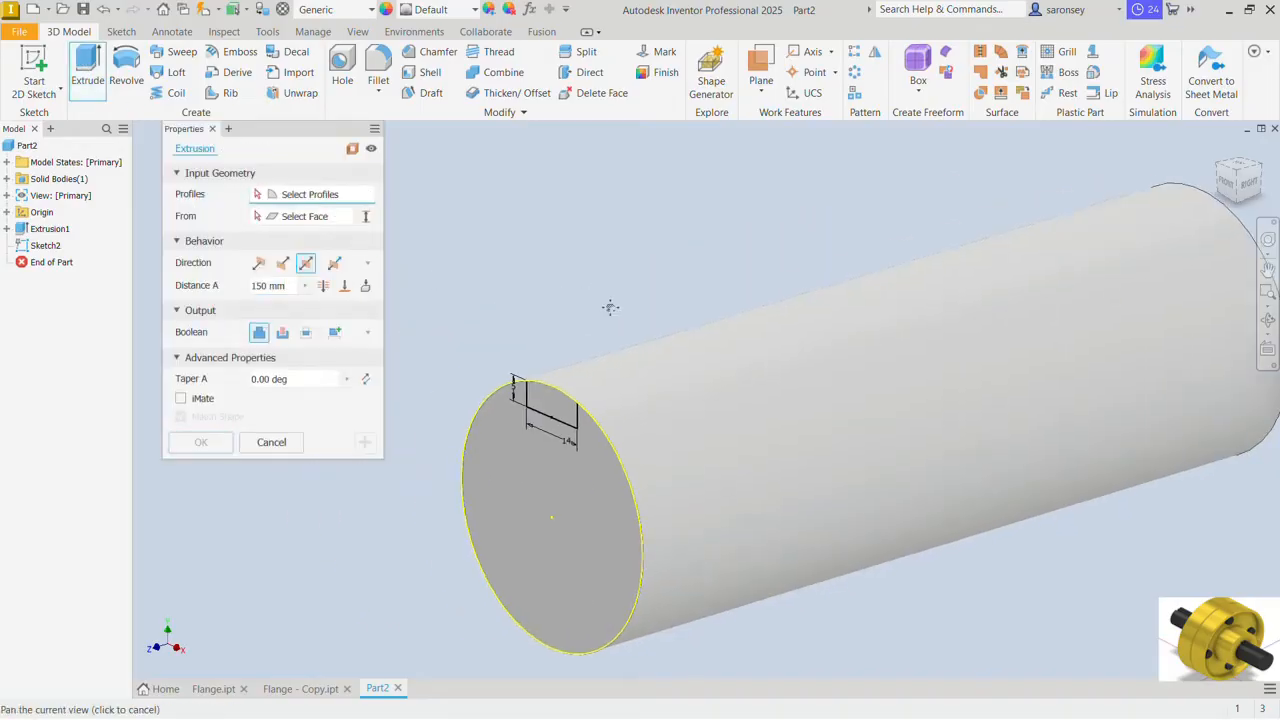
click(566, 414)
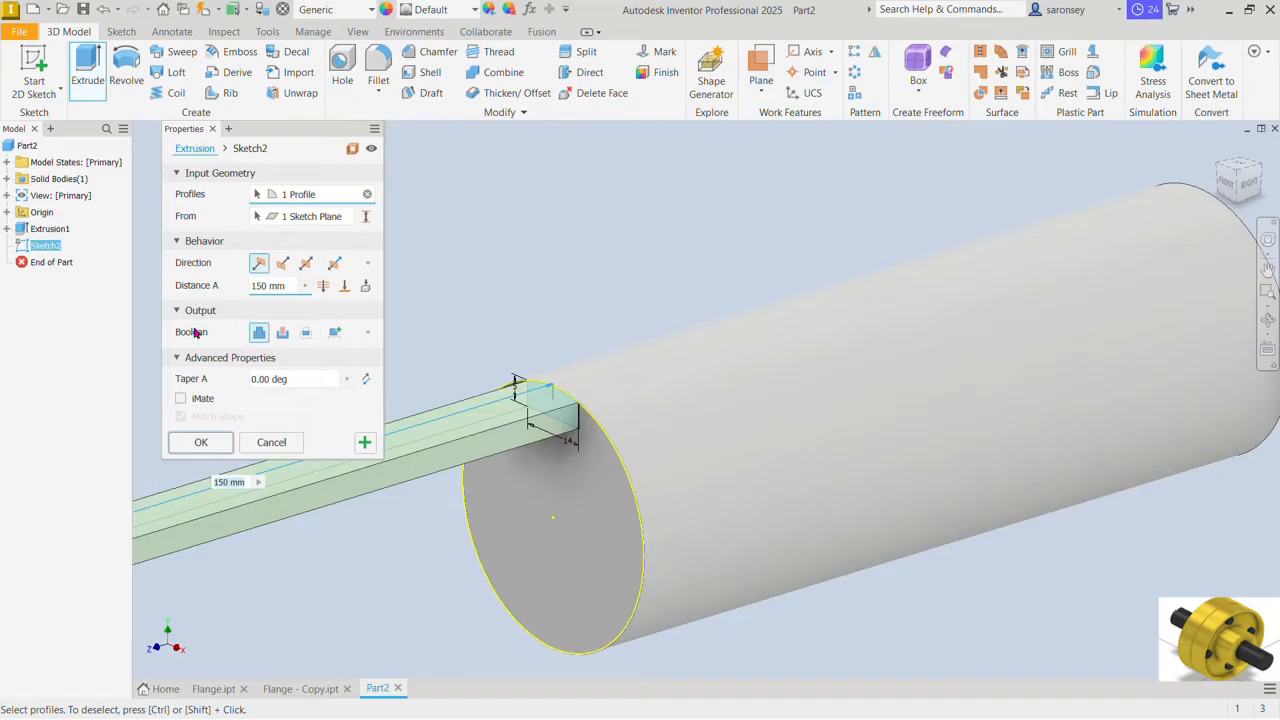
click(282, 332)
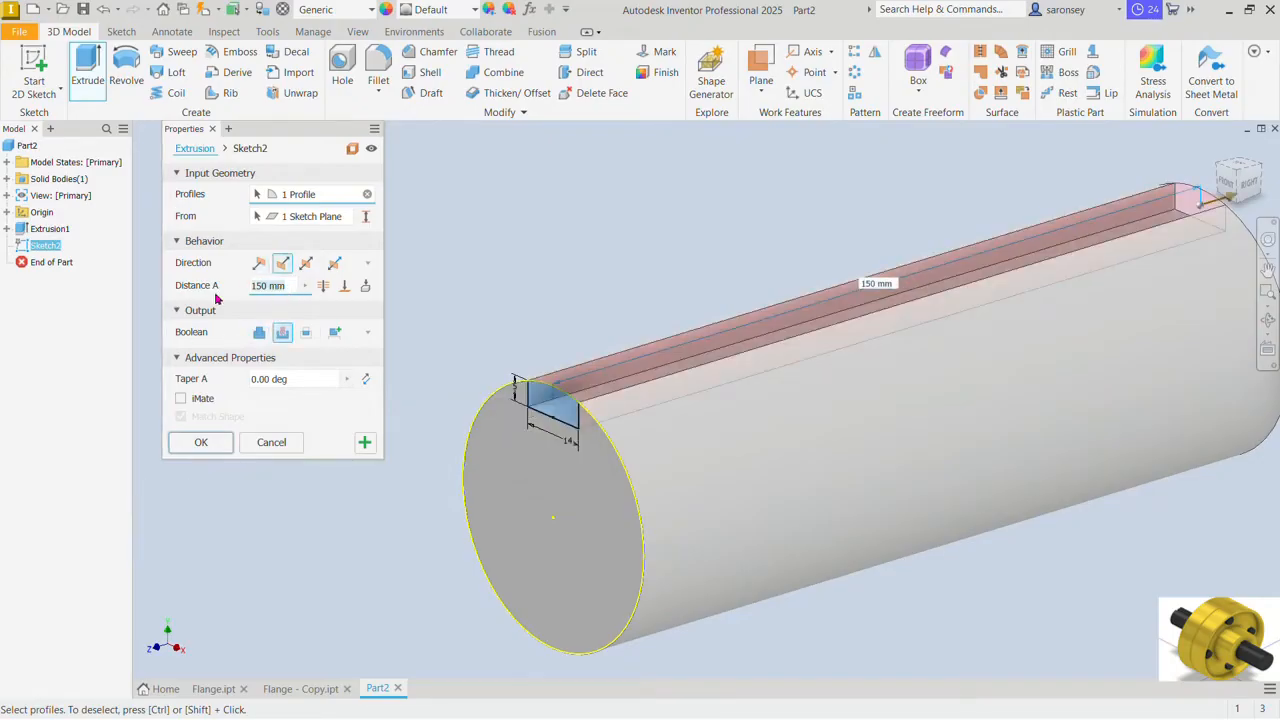
text(130)
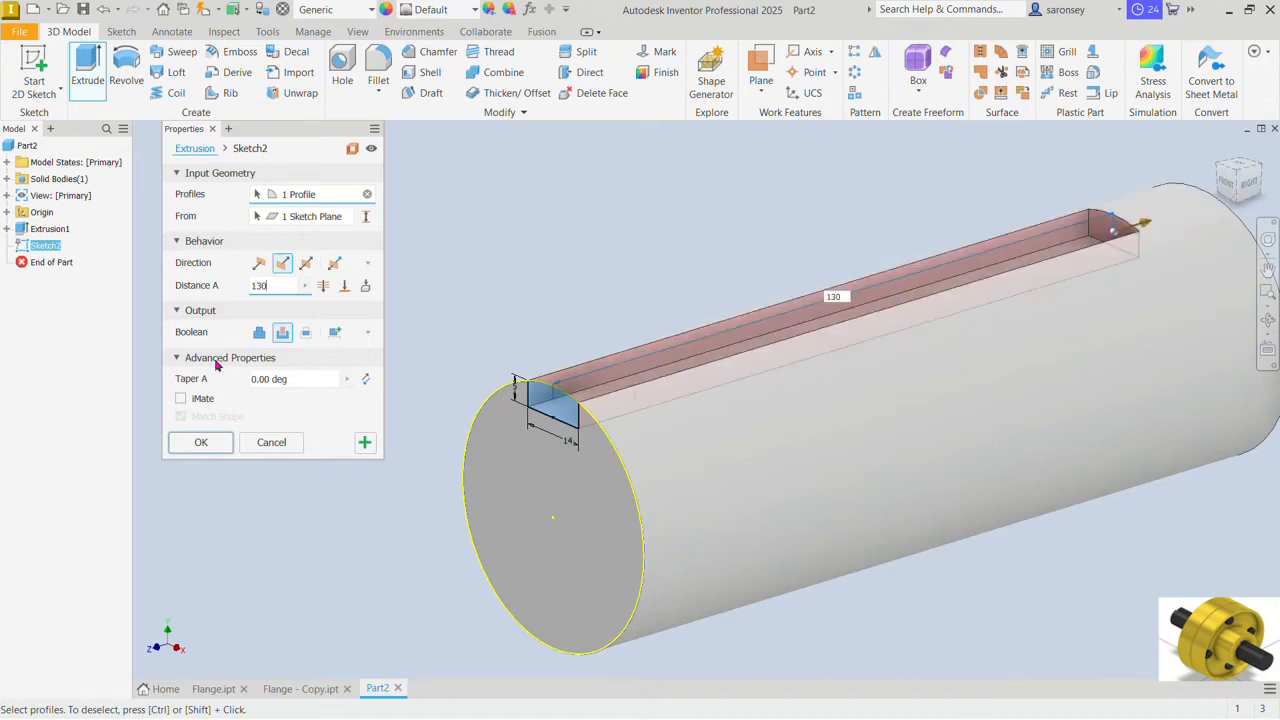
click(202, 445)
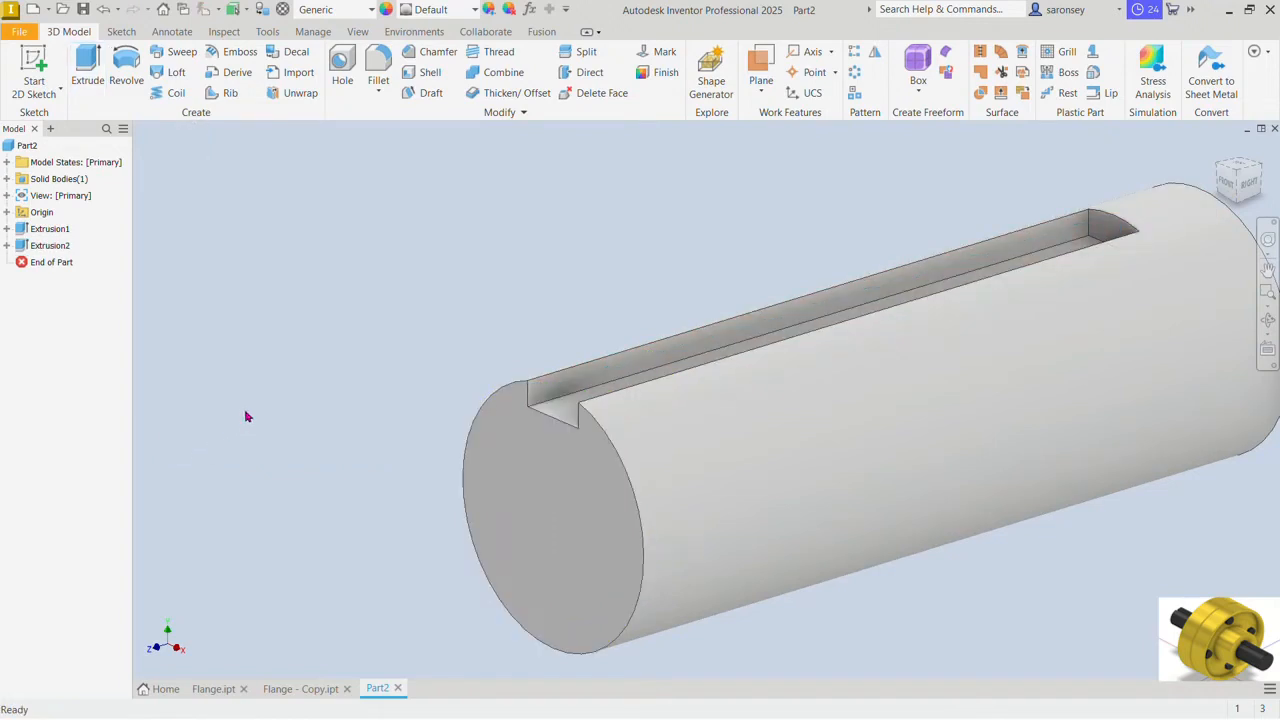
middle_drag(390, 346, 311, 334)
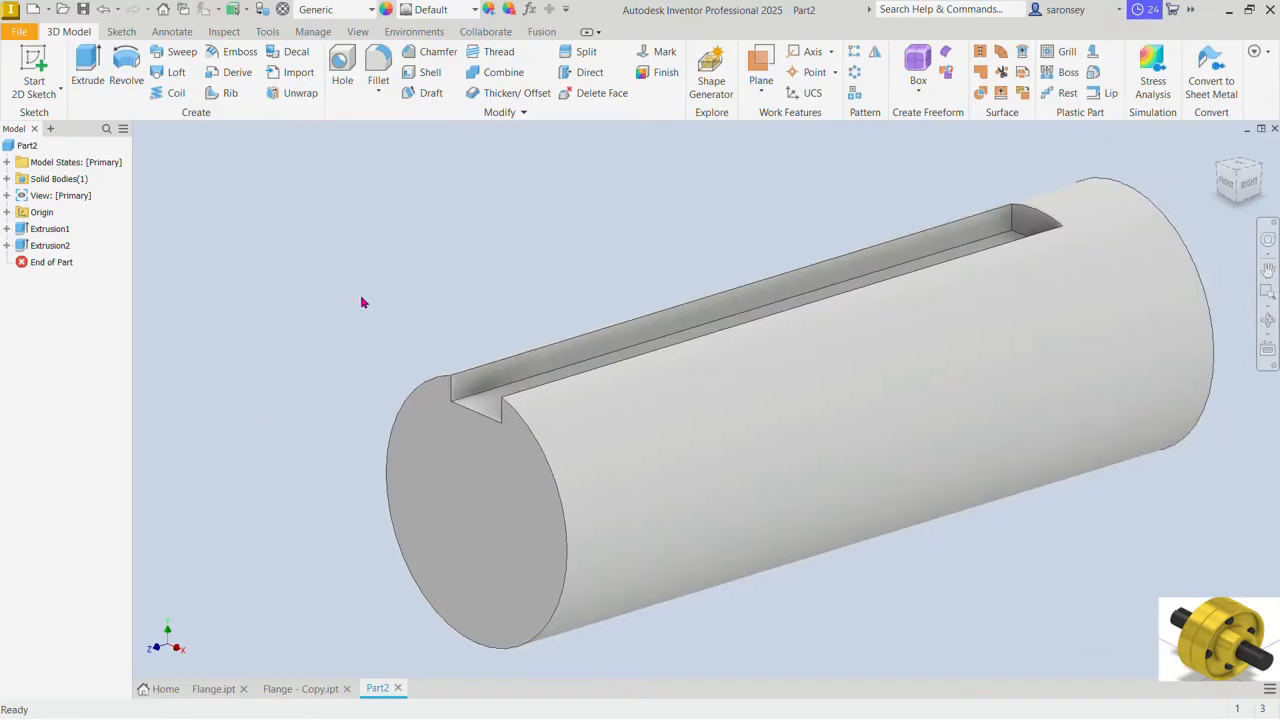
Step: Apply the Black Cast appearance to the shaft part
click(475, 10)
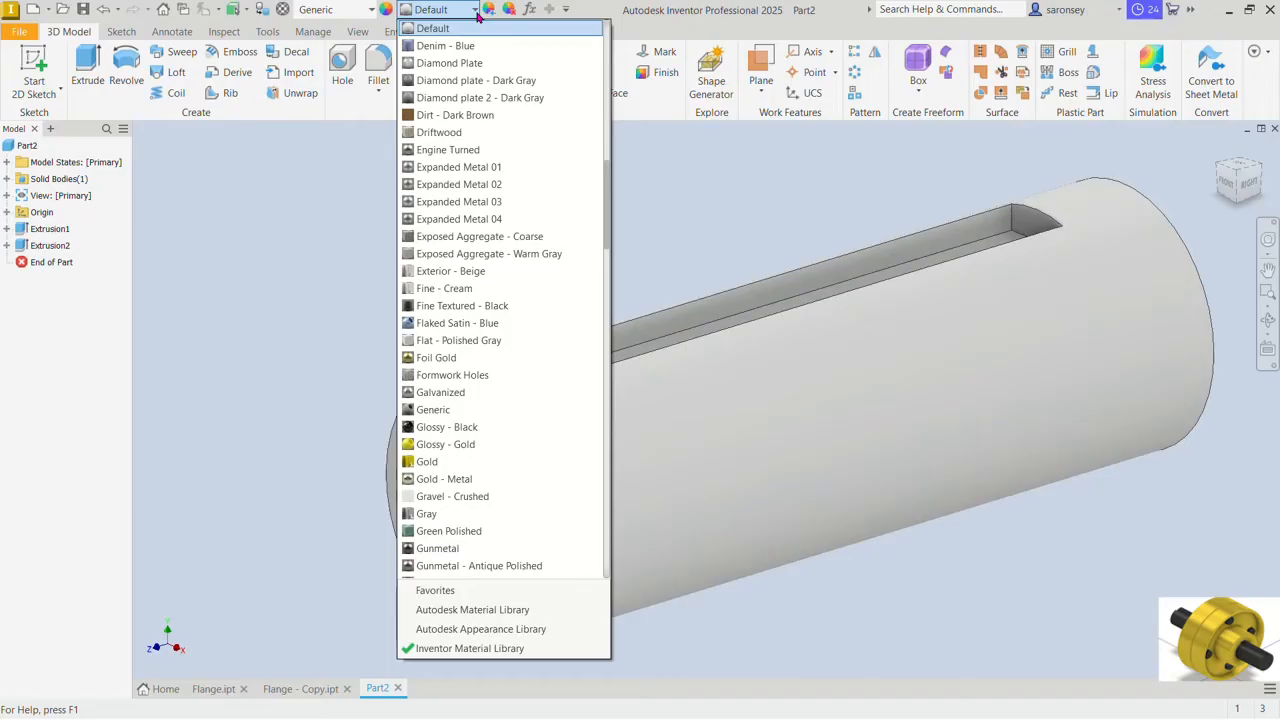
scroll(480, 30, up, 10)
click(459, 83)
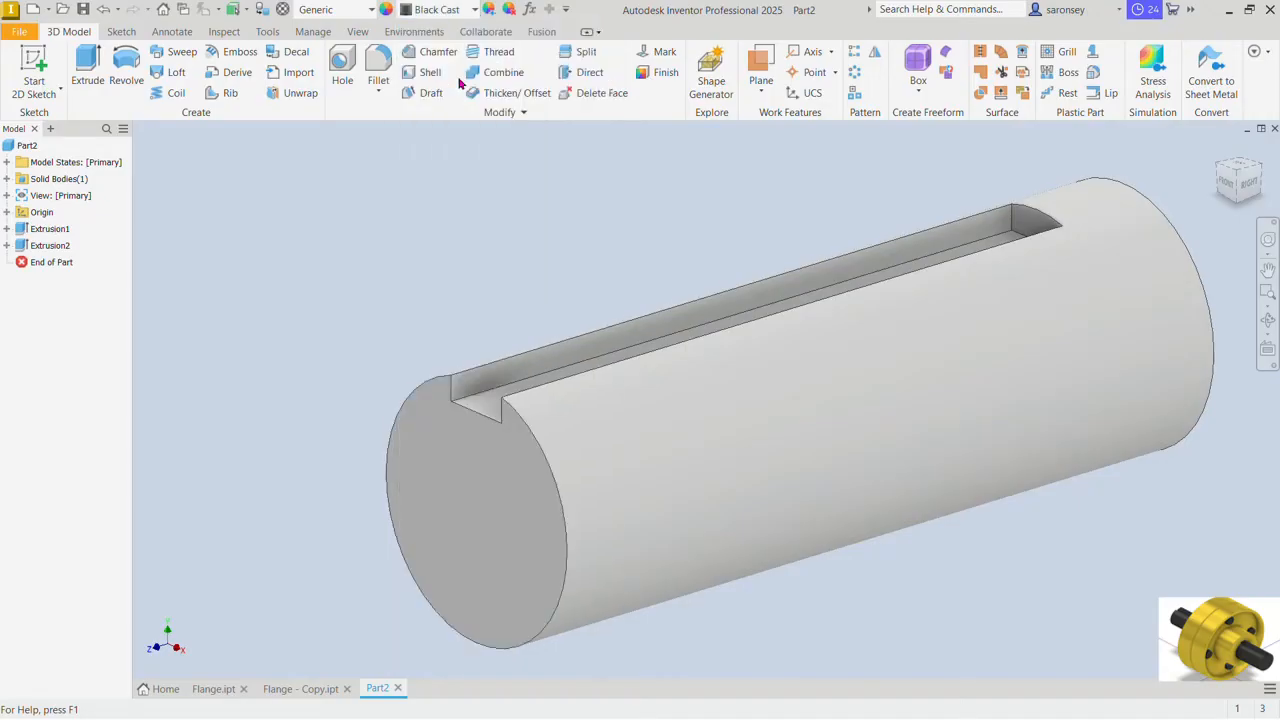
Step: Save the part as Shaft in the PROTECTED FLANGE COUPLING folder
click(85, 9)
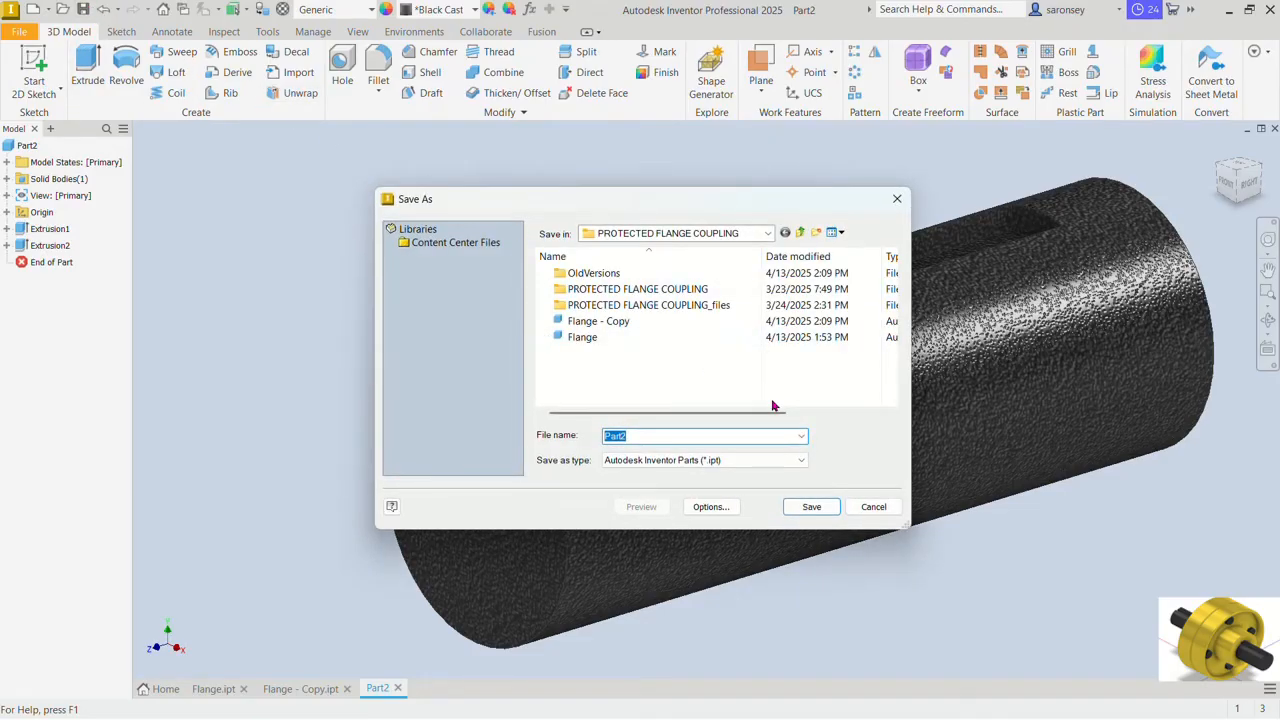
text(Shaft)
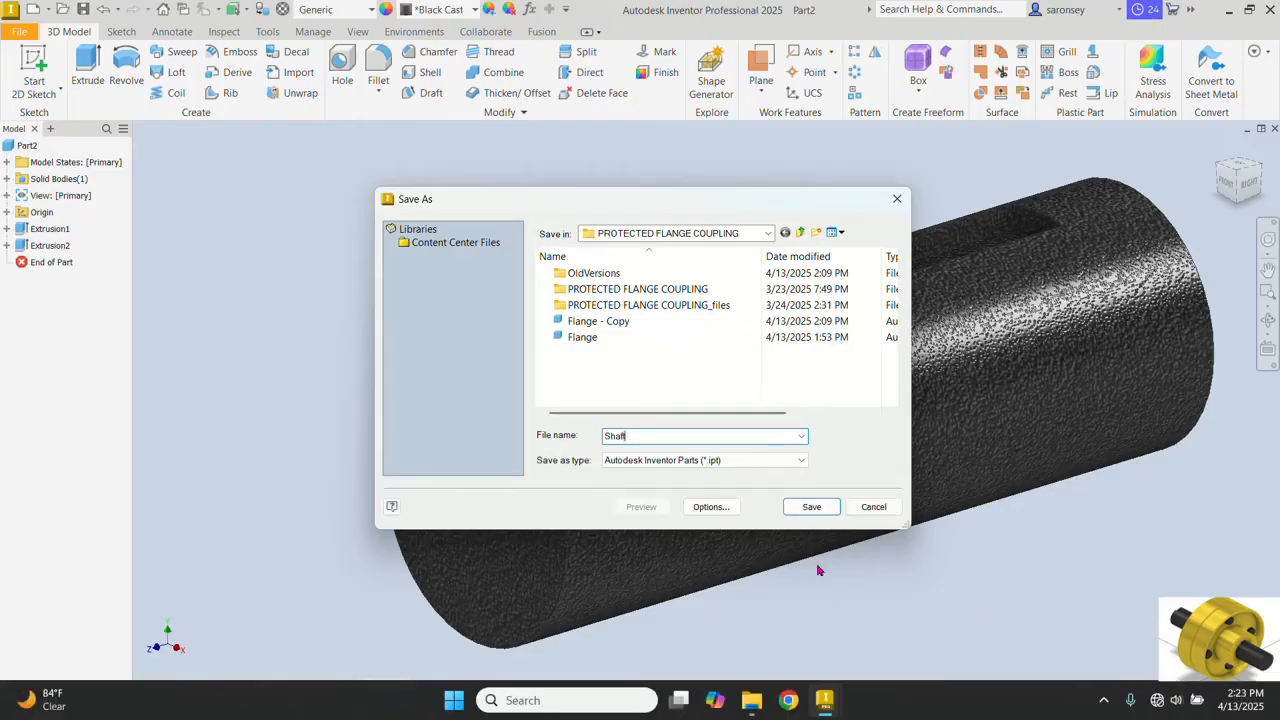
click(829, 513)
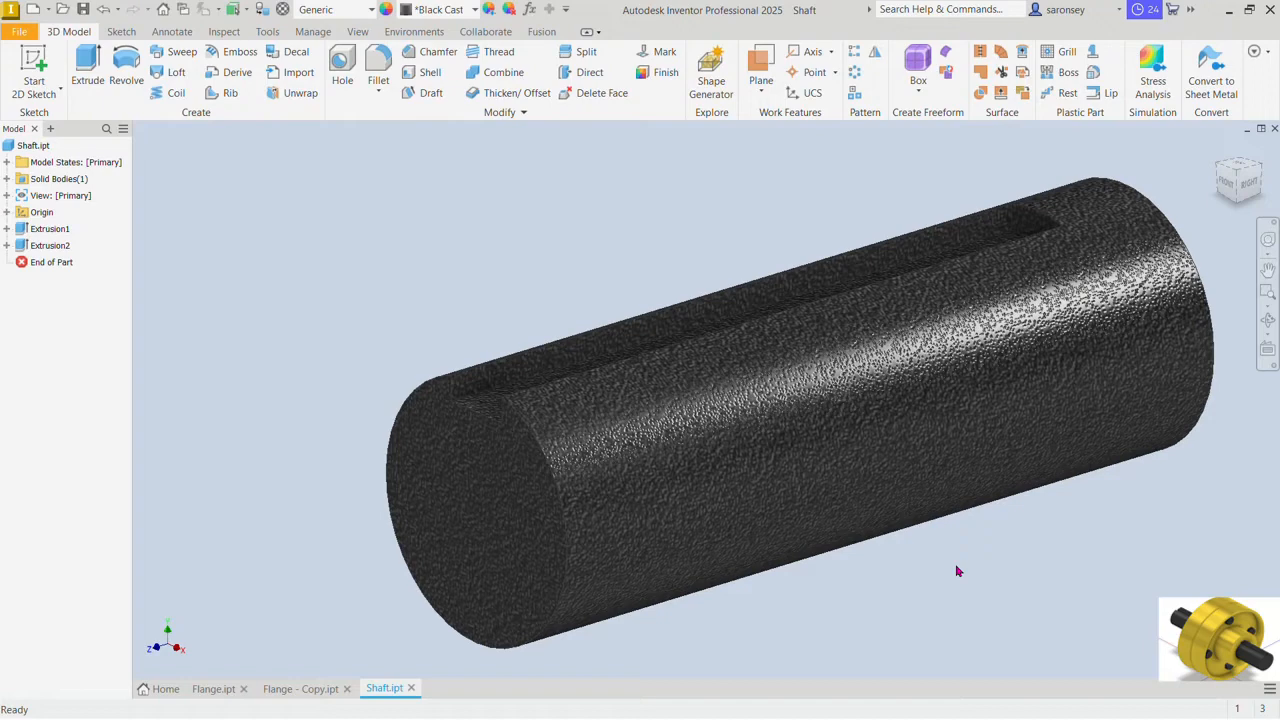
Step: Create a new part from the metric Standard (mm).ipt template and start a 2D sketch on the YZ plane
click(33, 15)
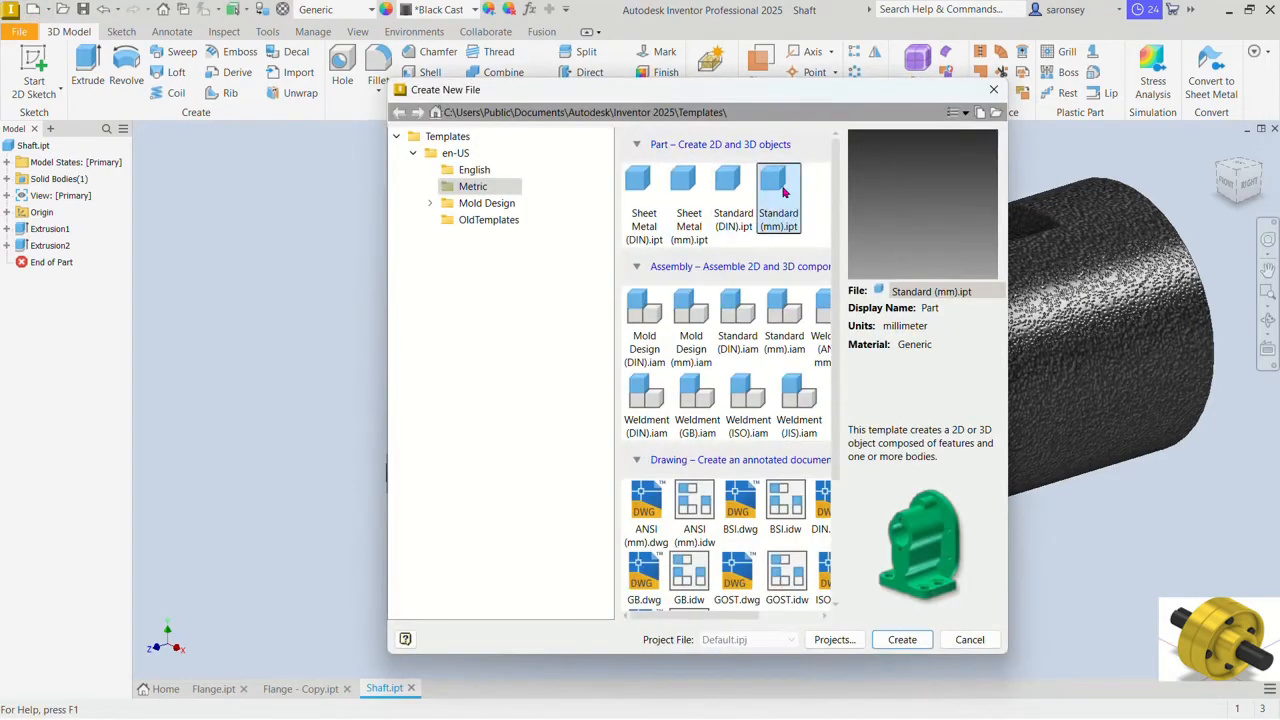
click(903, 639)
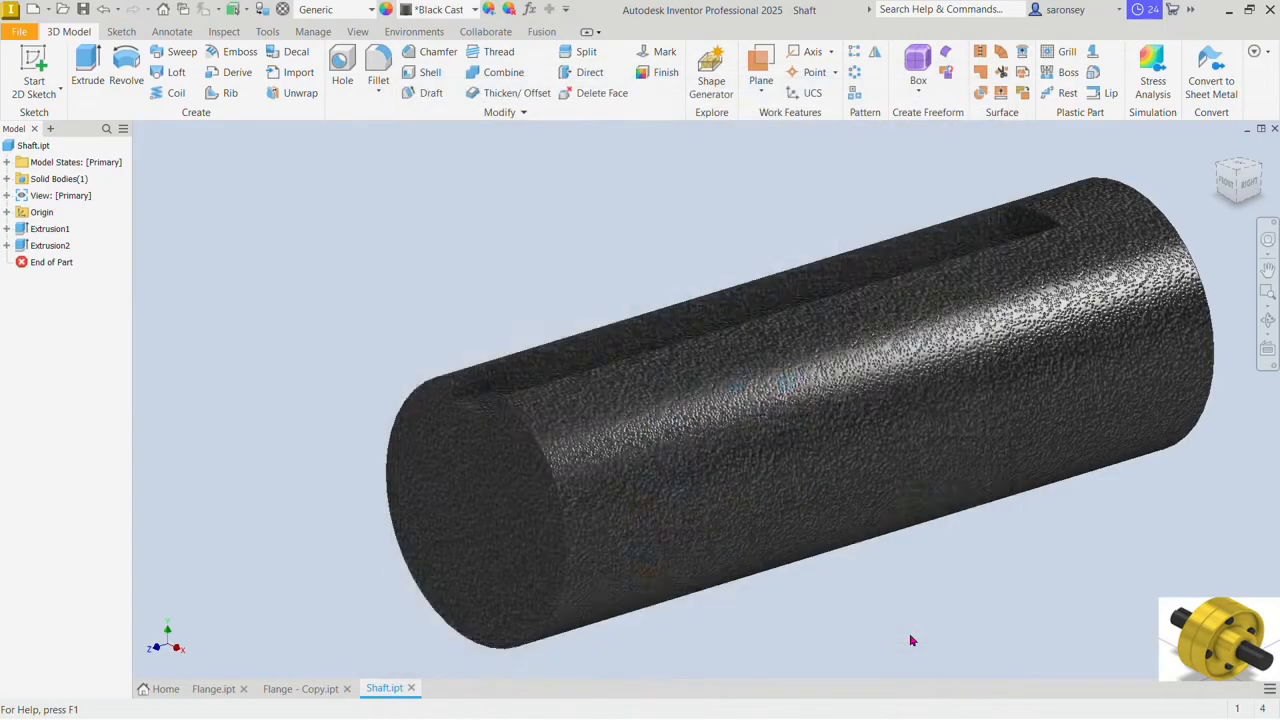
click(33, 70)
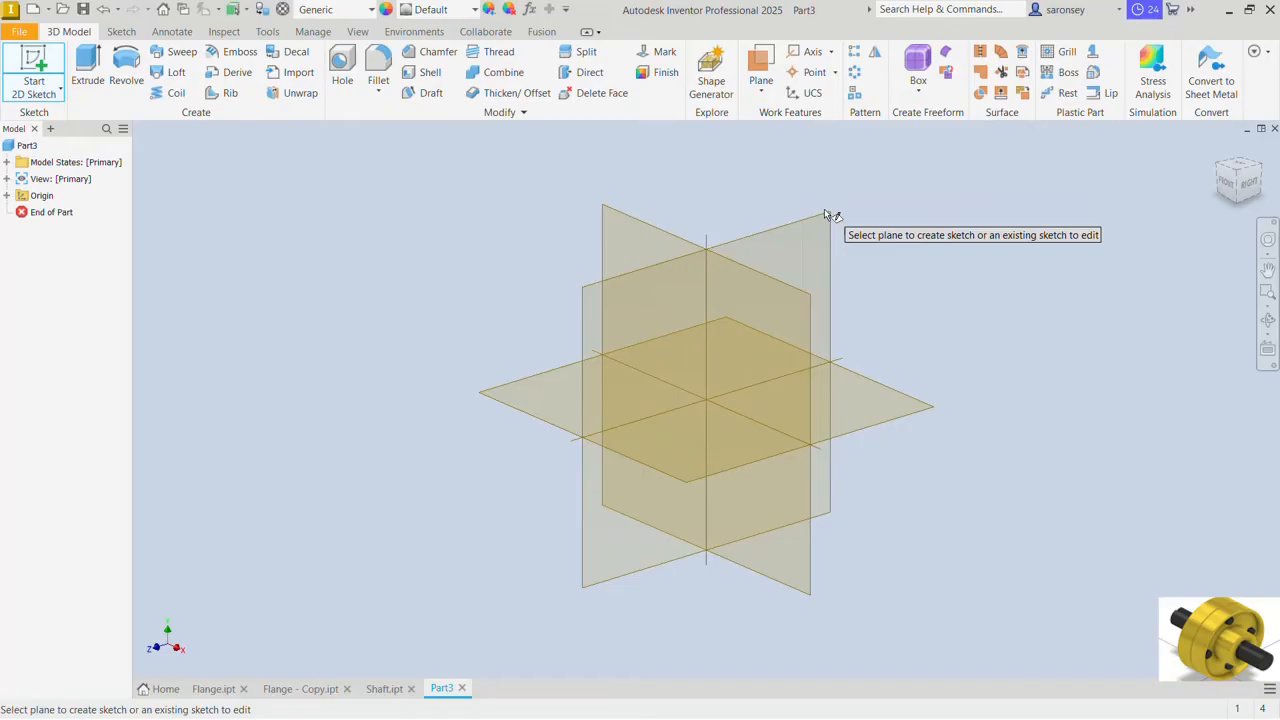
click(771, 256)
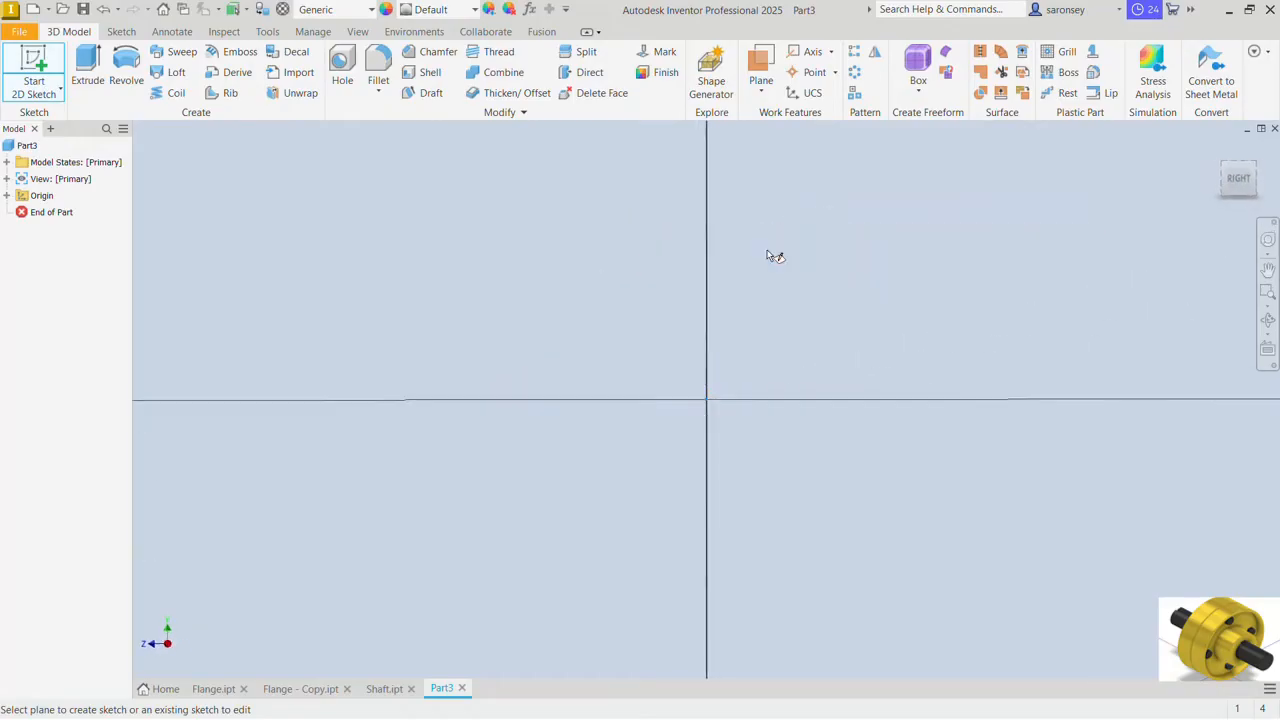
Step: Sketch a closed four-line tapered profile from the origin, about 32 mm long, 4 mm high at the far end and 6 mm at the origin
click(87, 65)
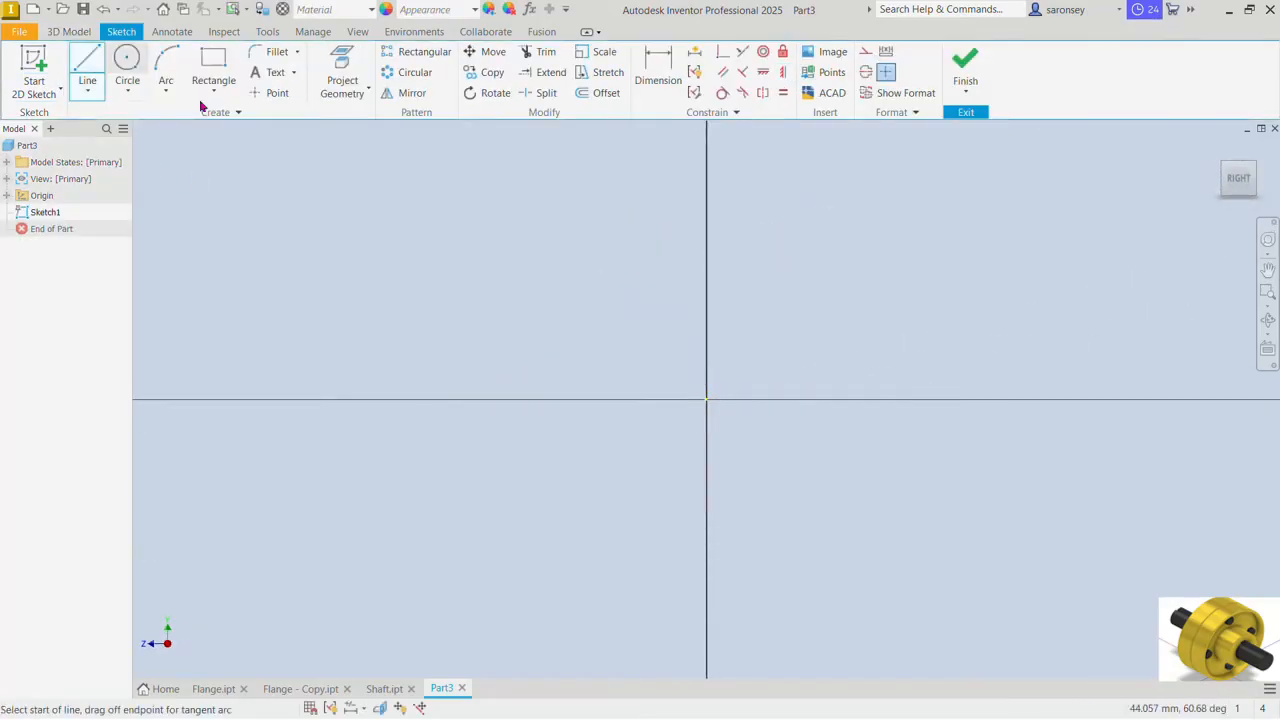
mouse_move(634, 334)
middle_down()
mouse_move(720, 366)
mouse_move(791, 431)
middle_up()
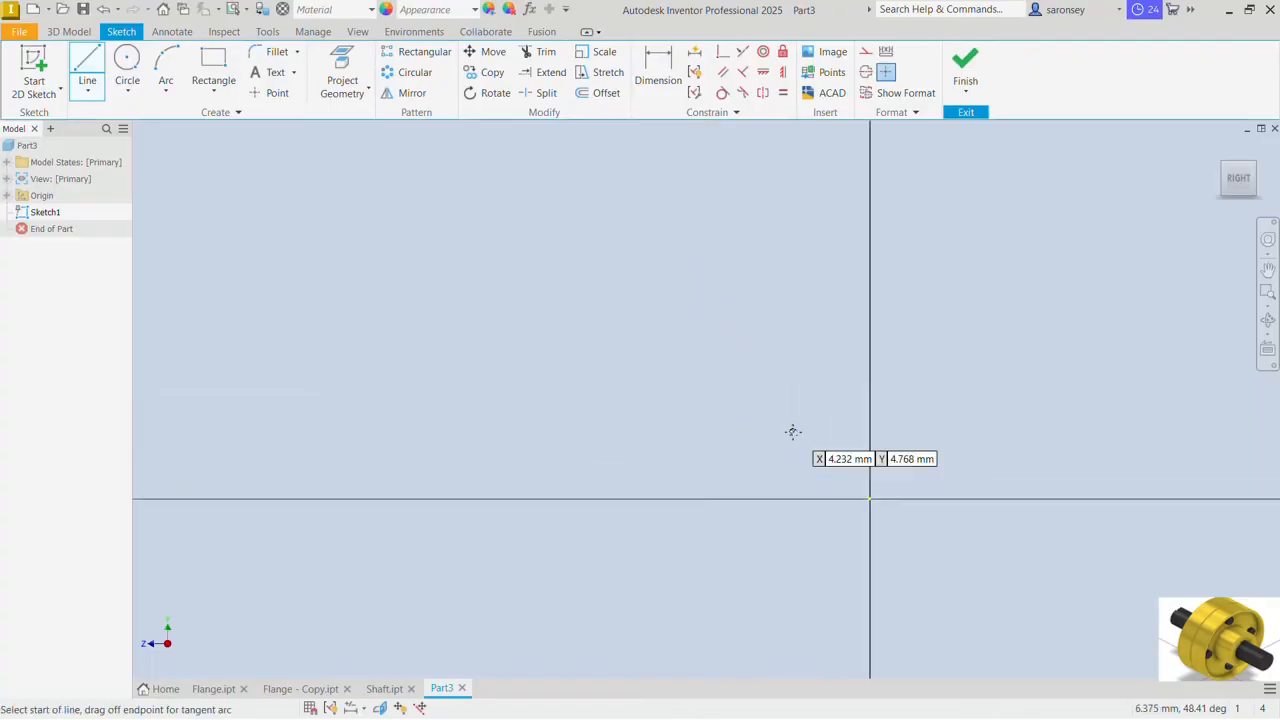
click(869, 498)
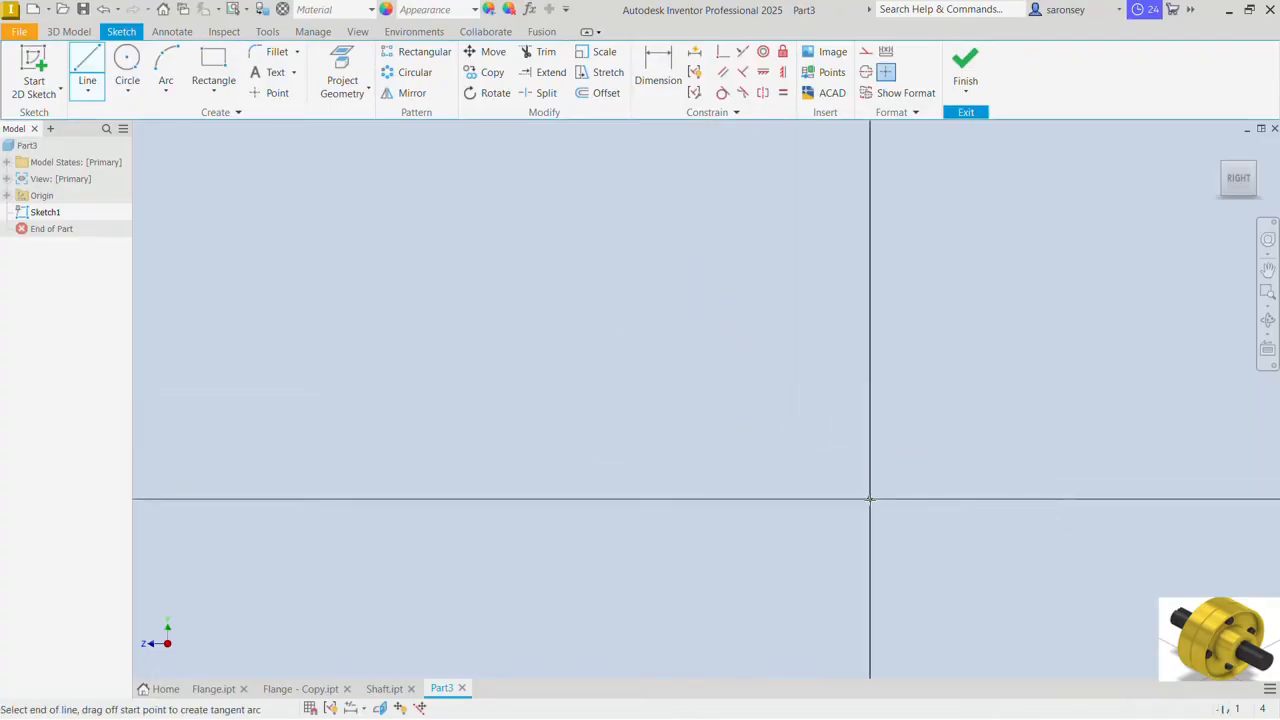
click(353, 499)
click(352, 434)
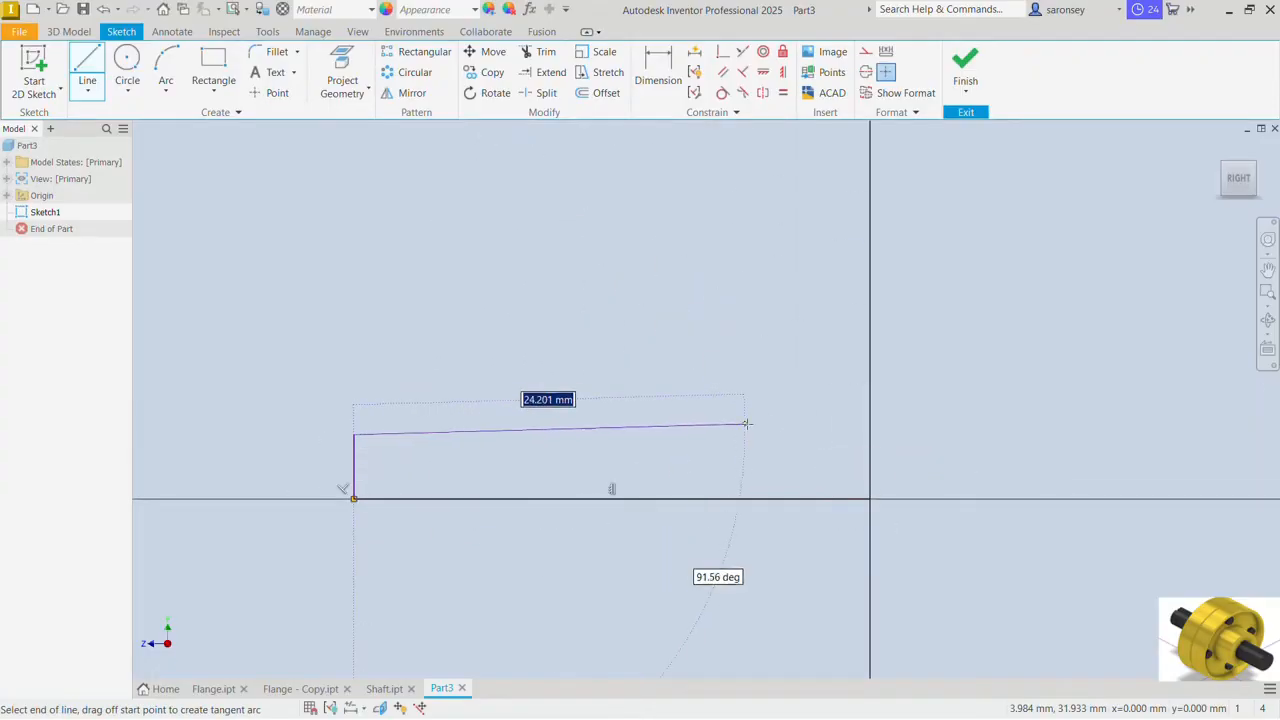
click(869, 399)
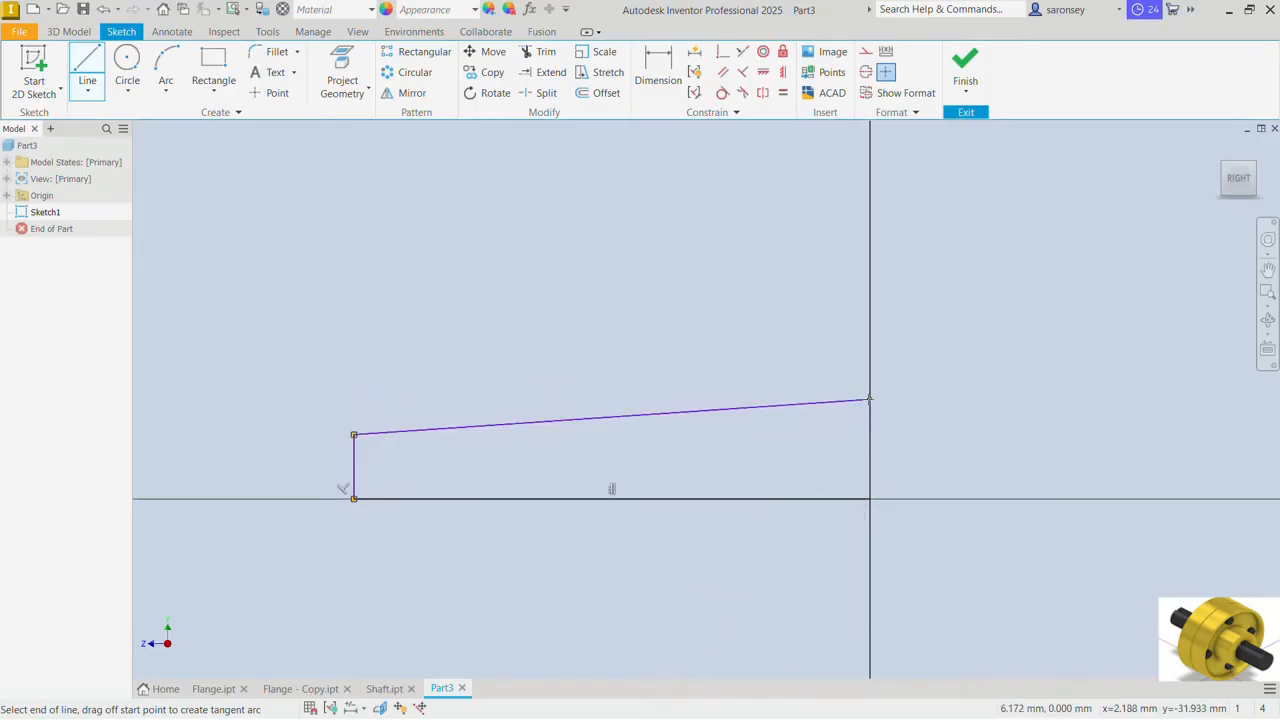
click(869, 498)
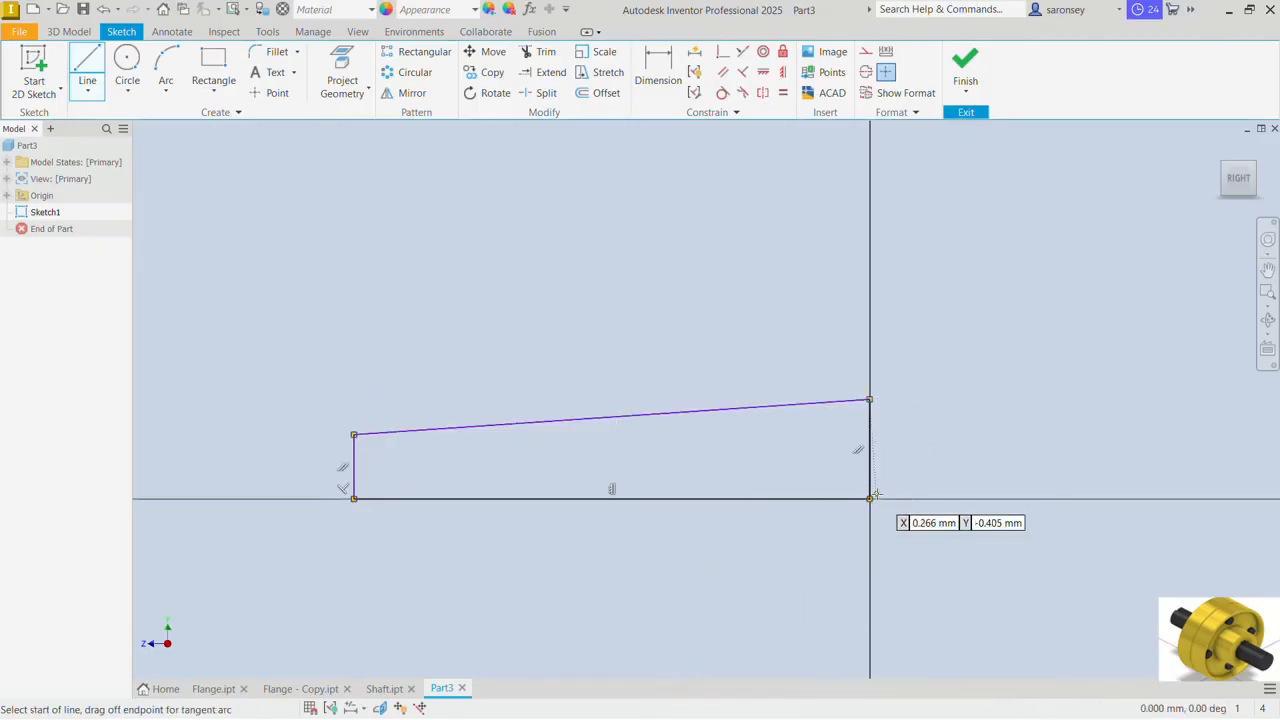
Step: Dimension the profile's bottom line to 124 mm
key(d)
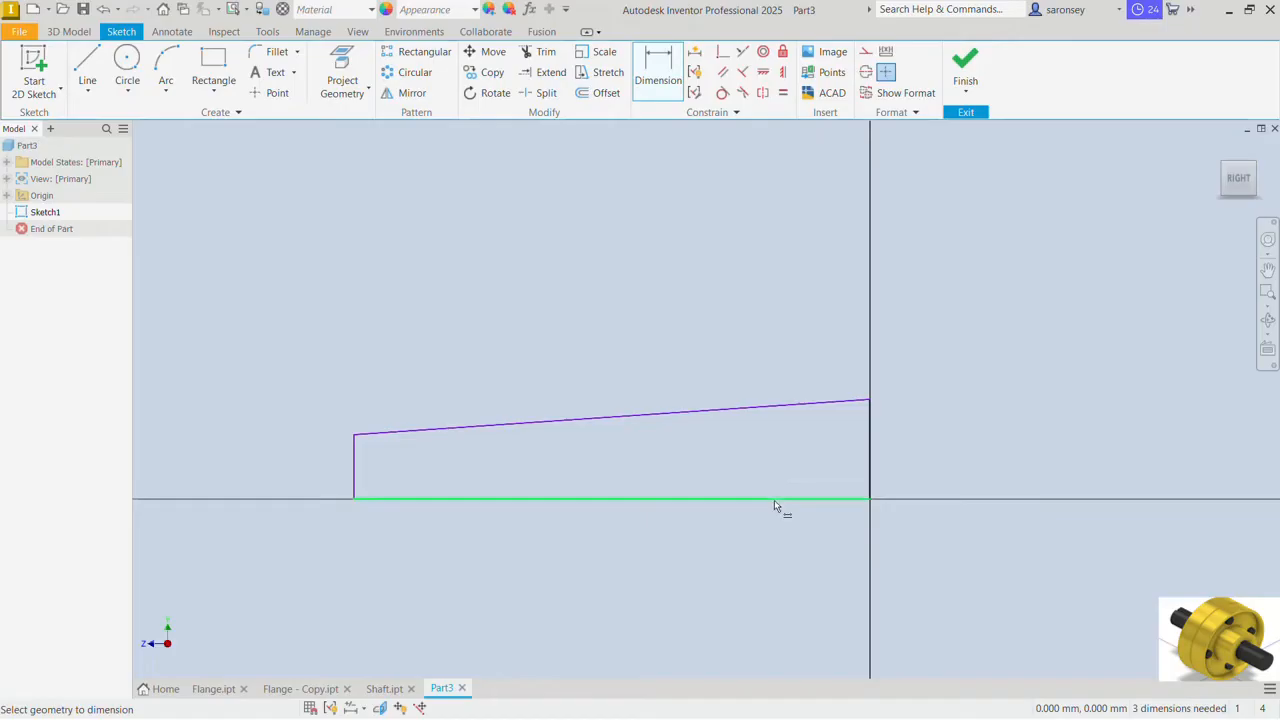
click(776, 499)
click(777, 525)
text(1)
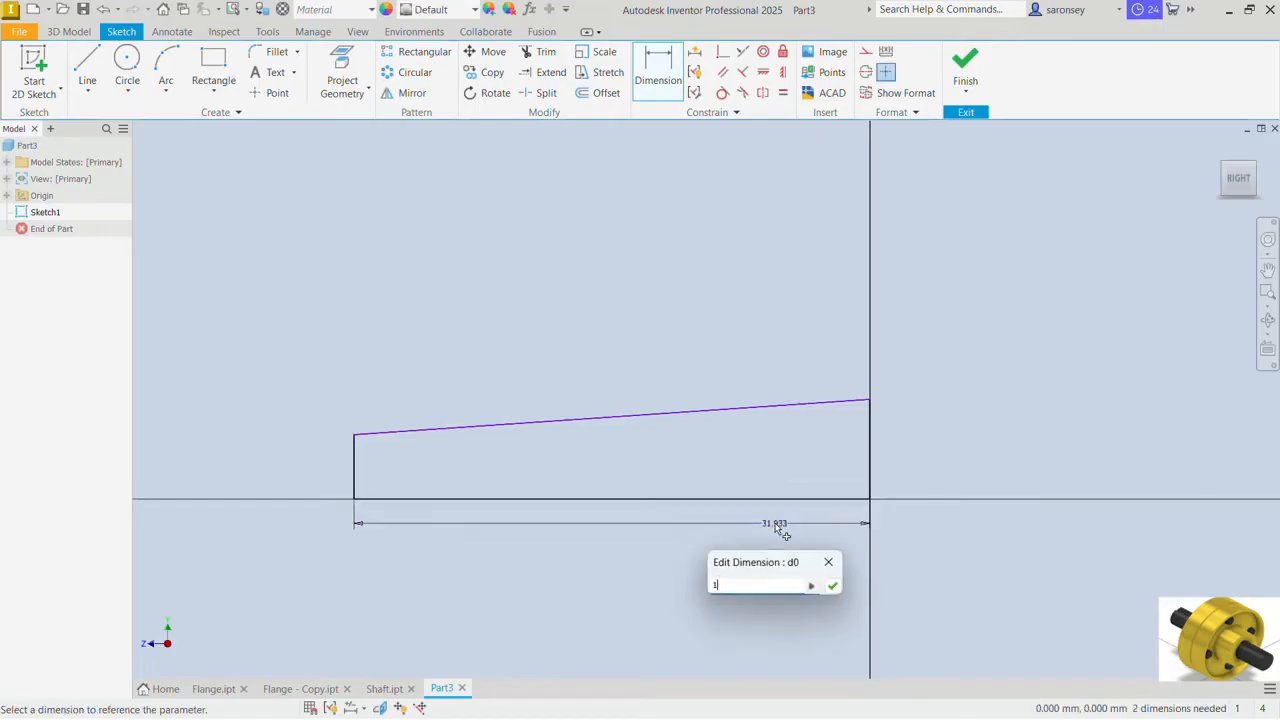
text(24)
key(Return)
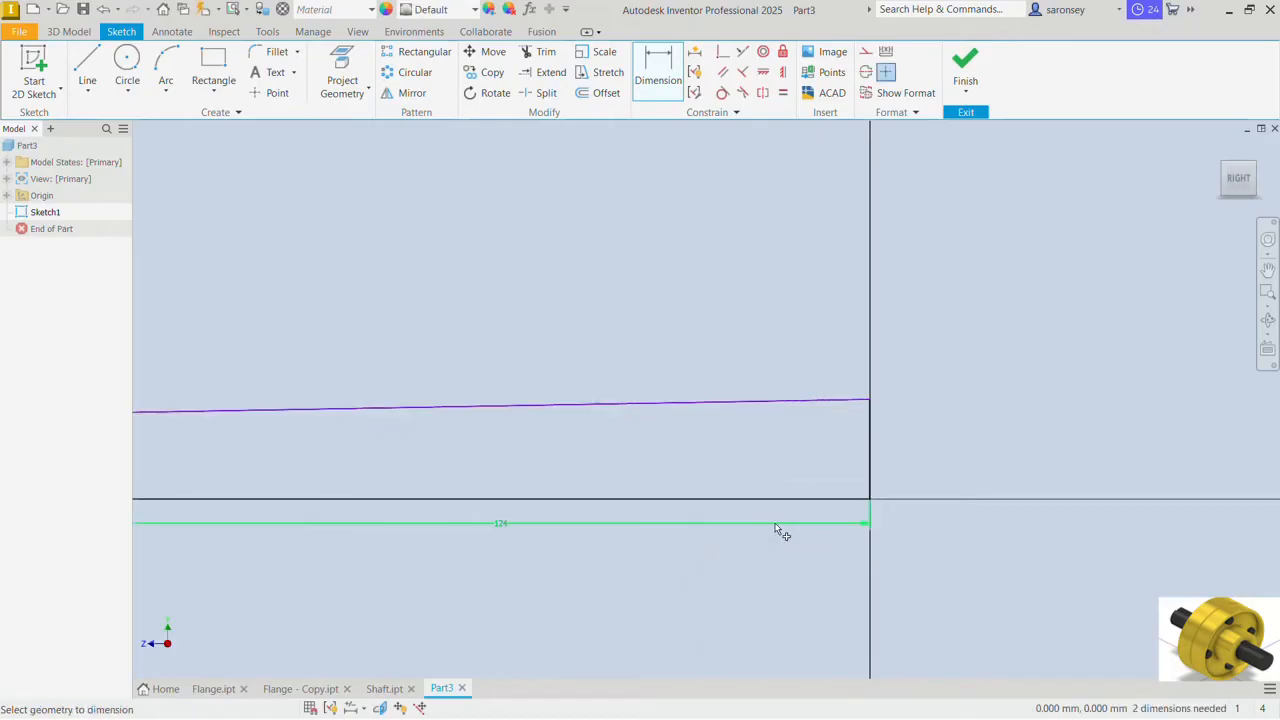
Step: Dimension the profile's left end line, away from the origin, to 9.3 mm
scroll(775, 523, down, 6)
middle_drag(775, 523, 952, 413)
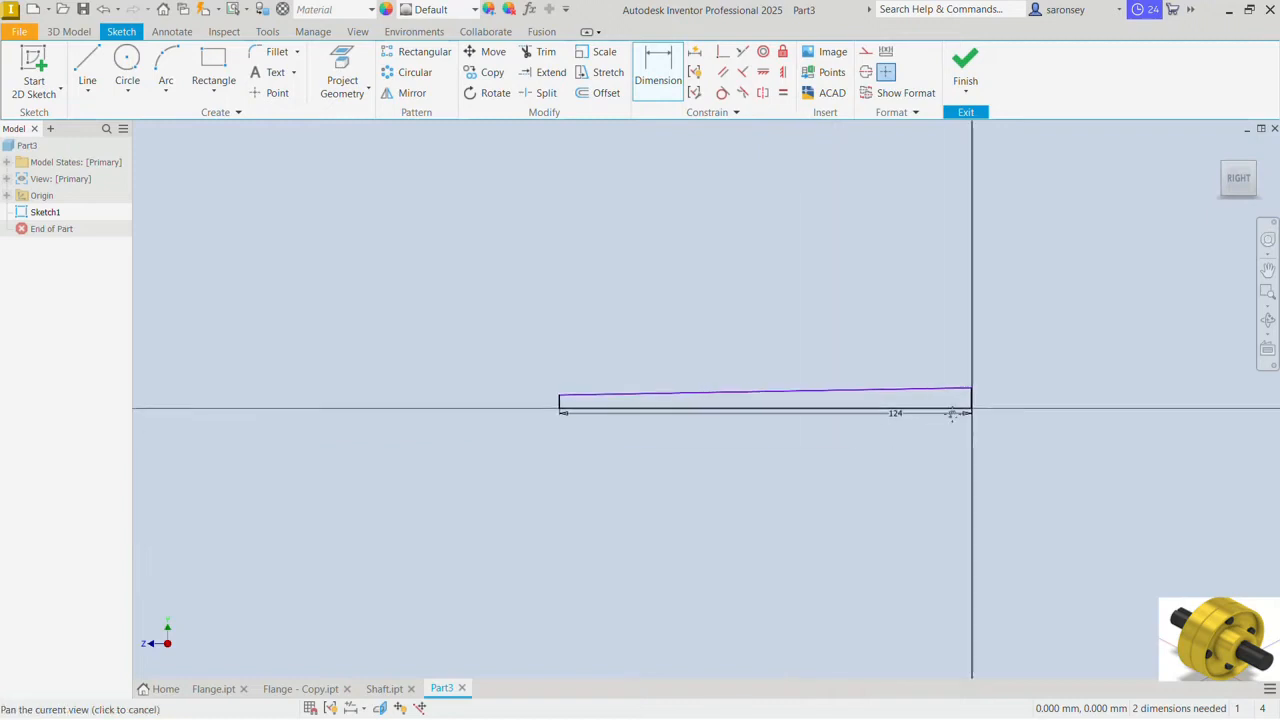
scroll(586, 406, up, 5)
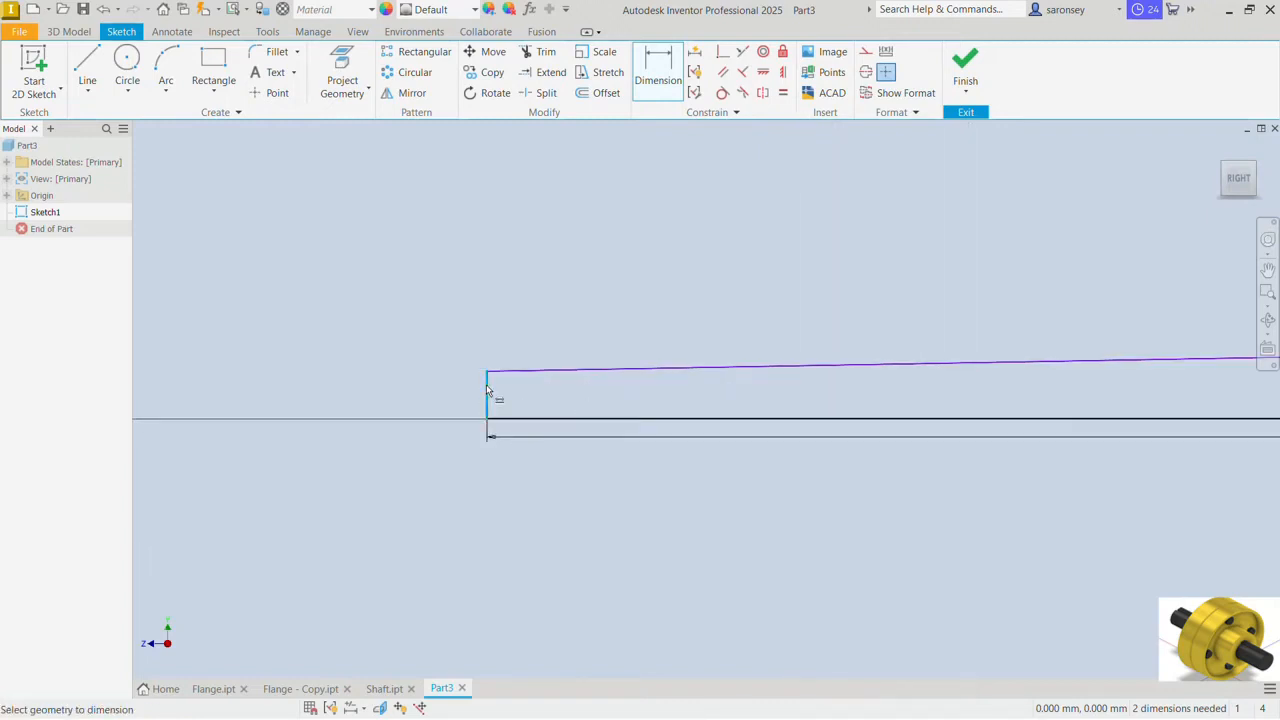
click(486, 384)
click(475, 391)
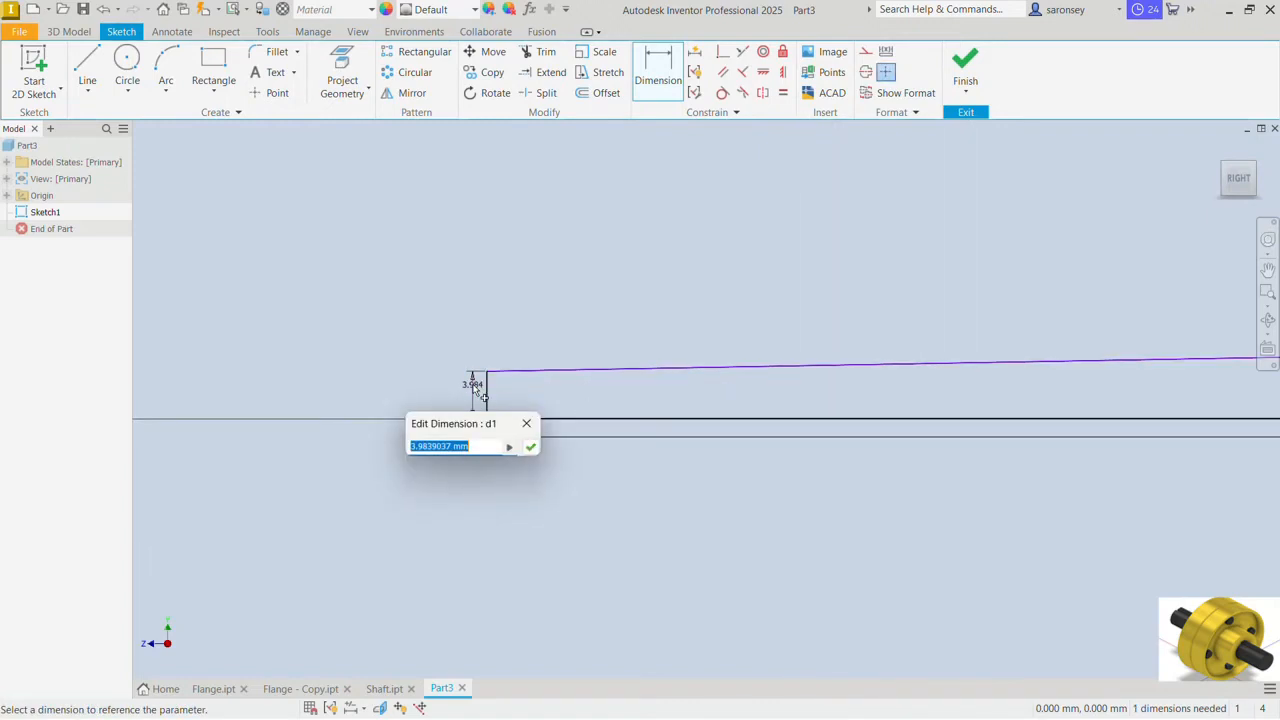
text(9.3)
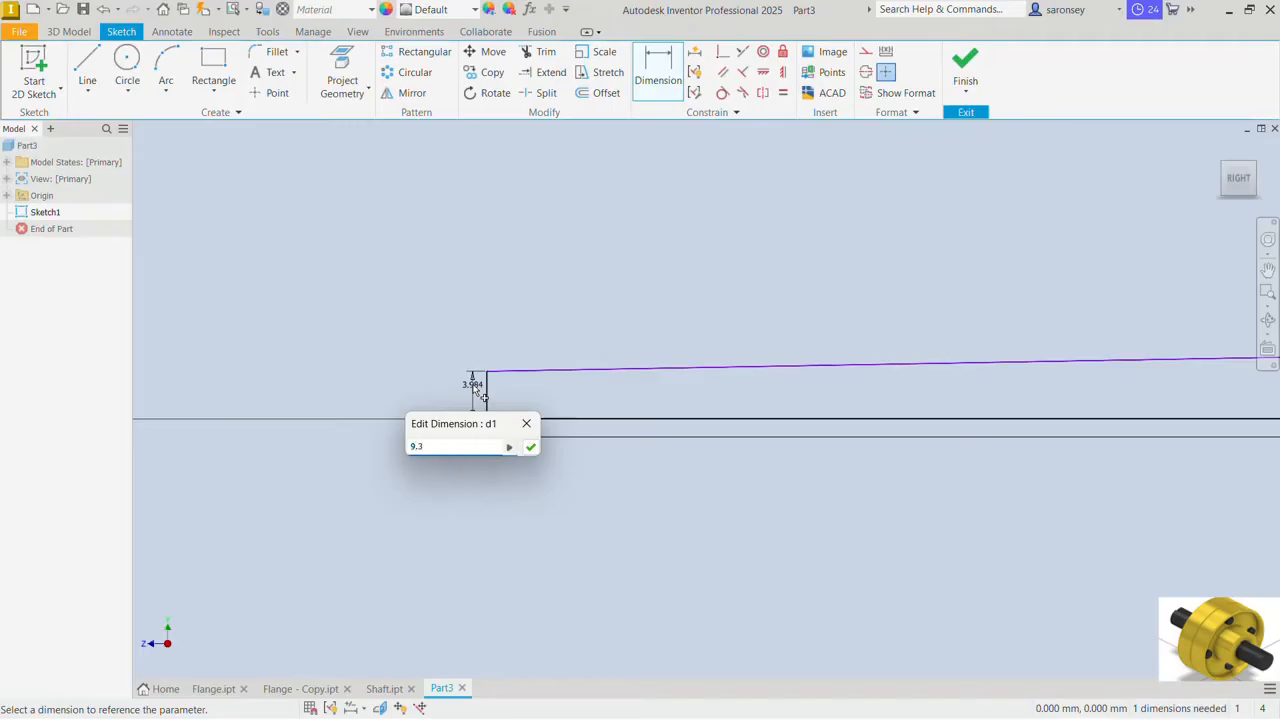
key(Return)
Step: Dimension the profile's vertical line at the origin to 10 mm and finish the sketch
scroll(597, 353, down, 3)
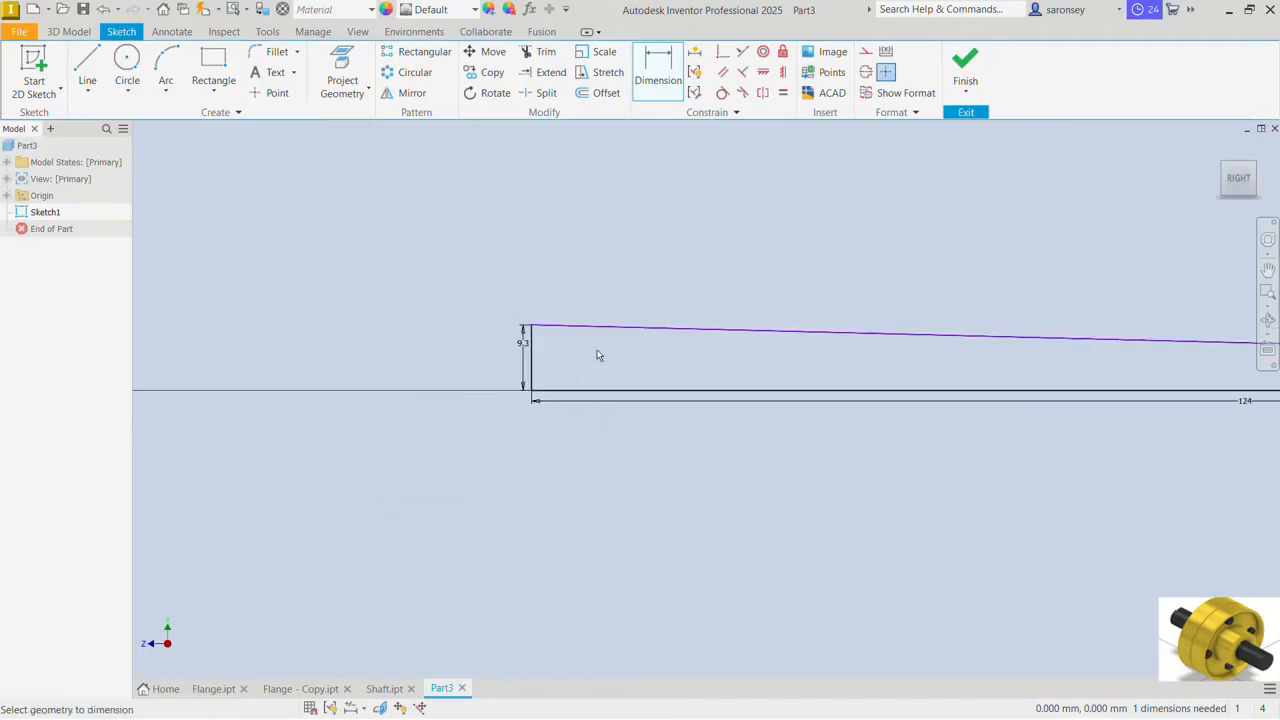
middle_drag(746, 349, 331, 453)
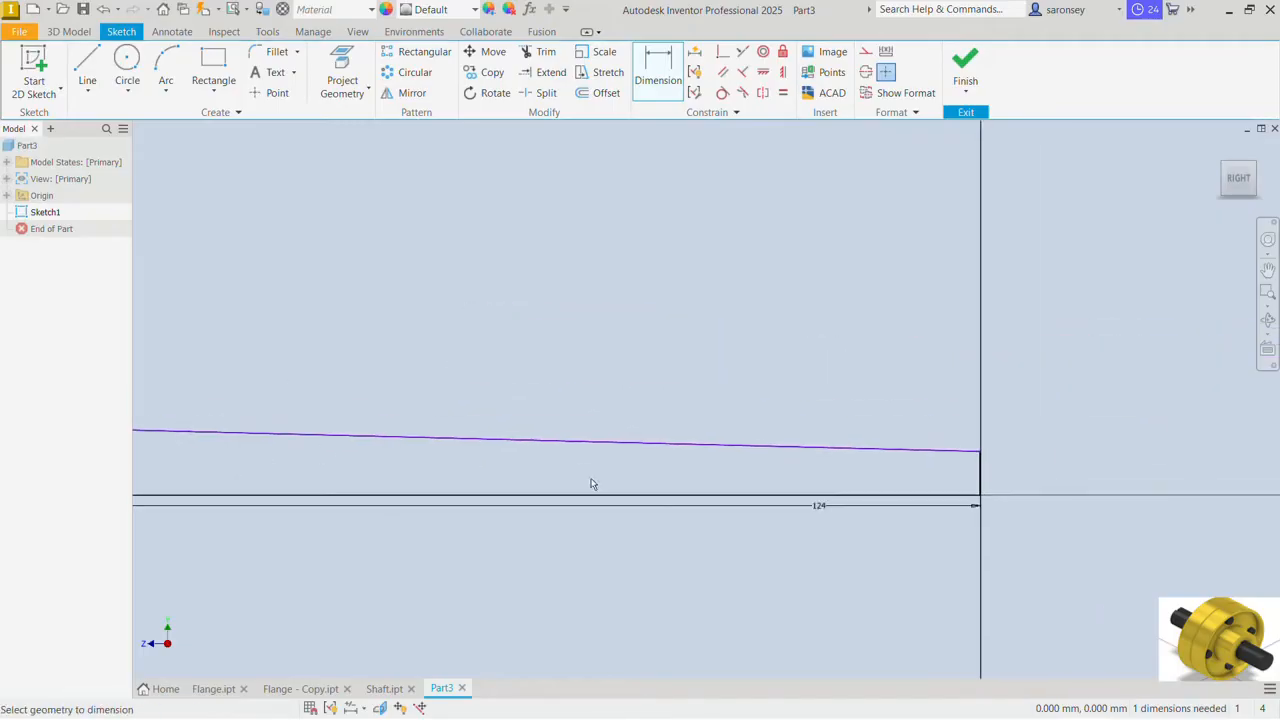
click(977, 460)
click(1000, 462)
text(10)
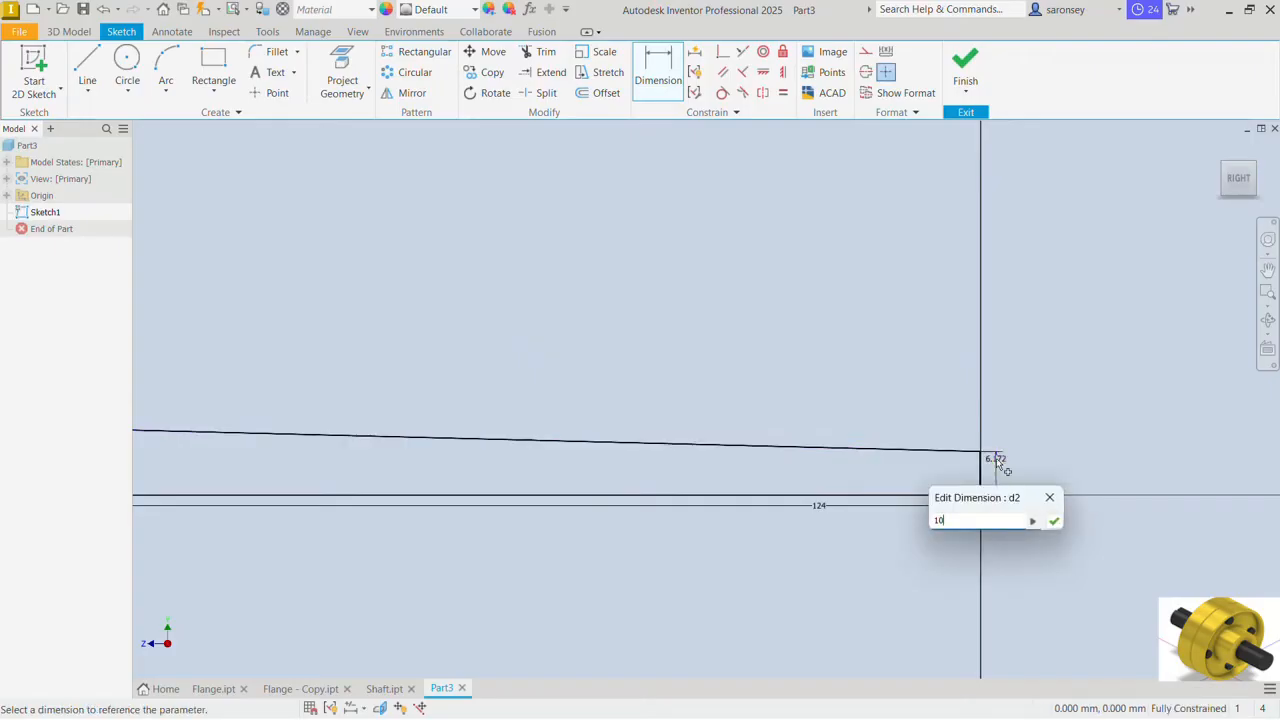
key(Return)
scroll(823, 465, down, 2)
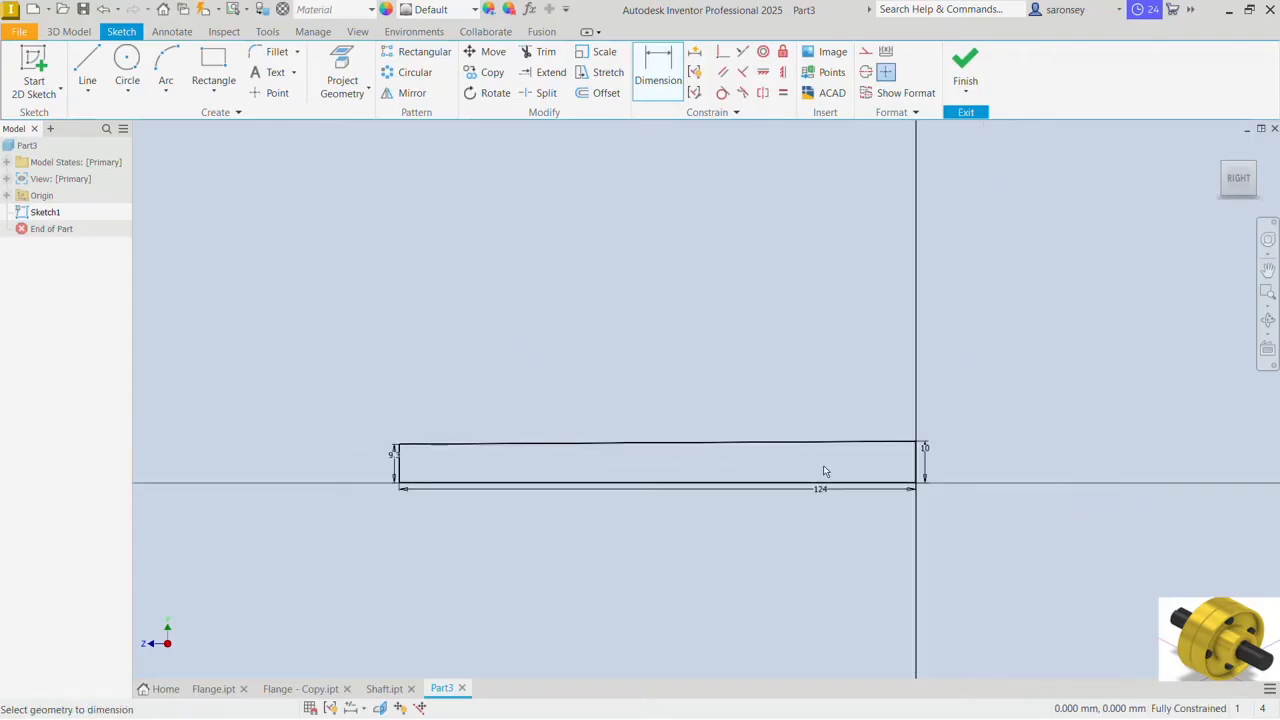
click(965, 68)
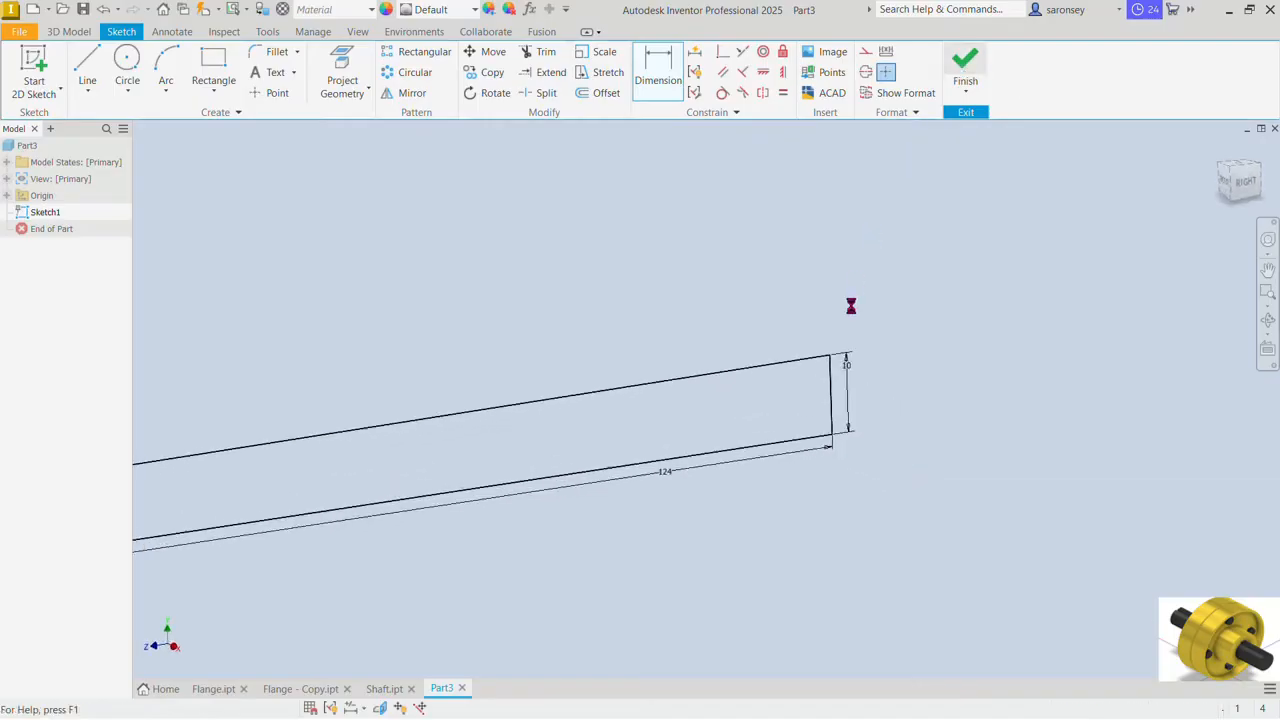
Step: Extrude the tapered key profile symmetrically to a total width of 14 mm
click(87, 68)
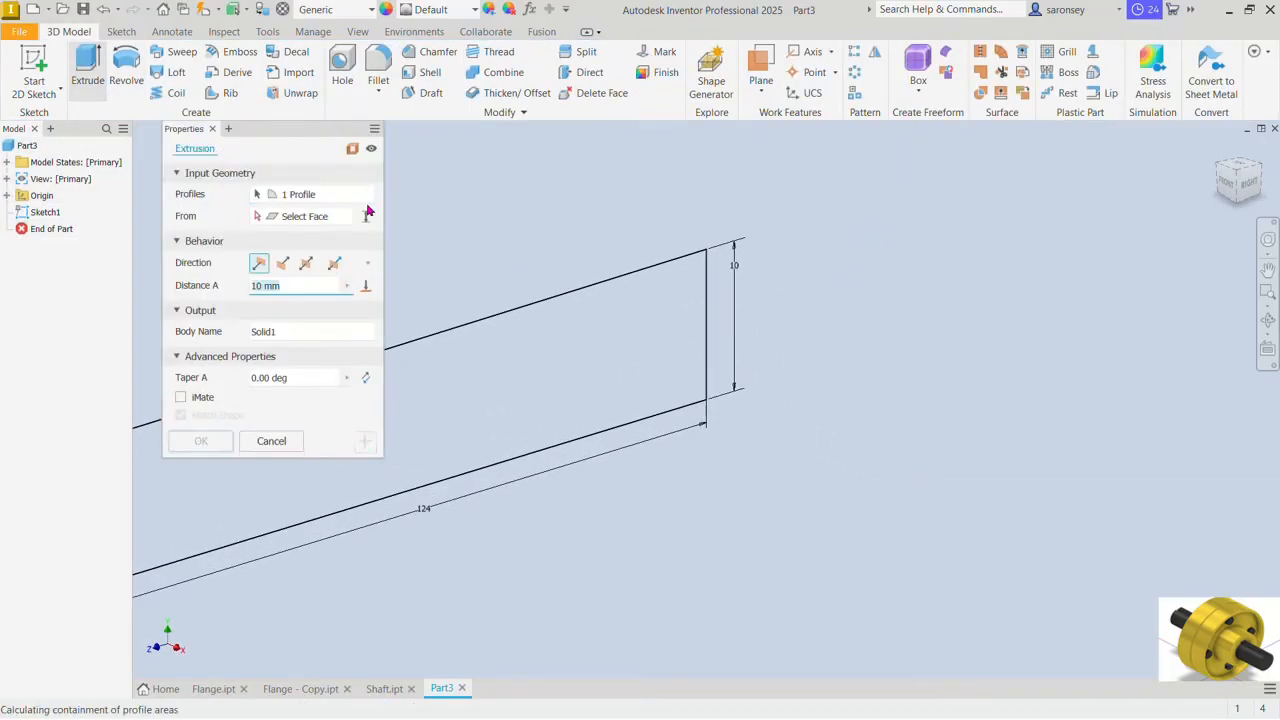
middle_drag(486, 218, 987, 182)
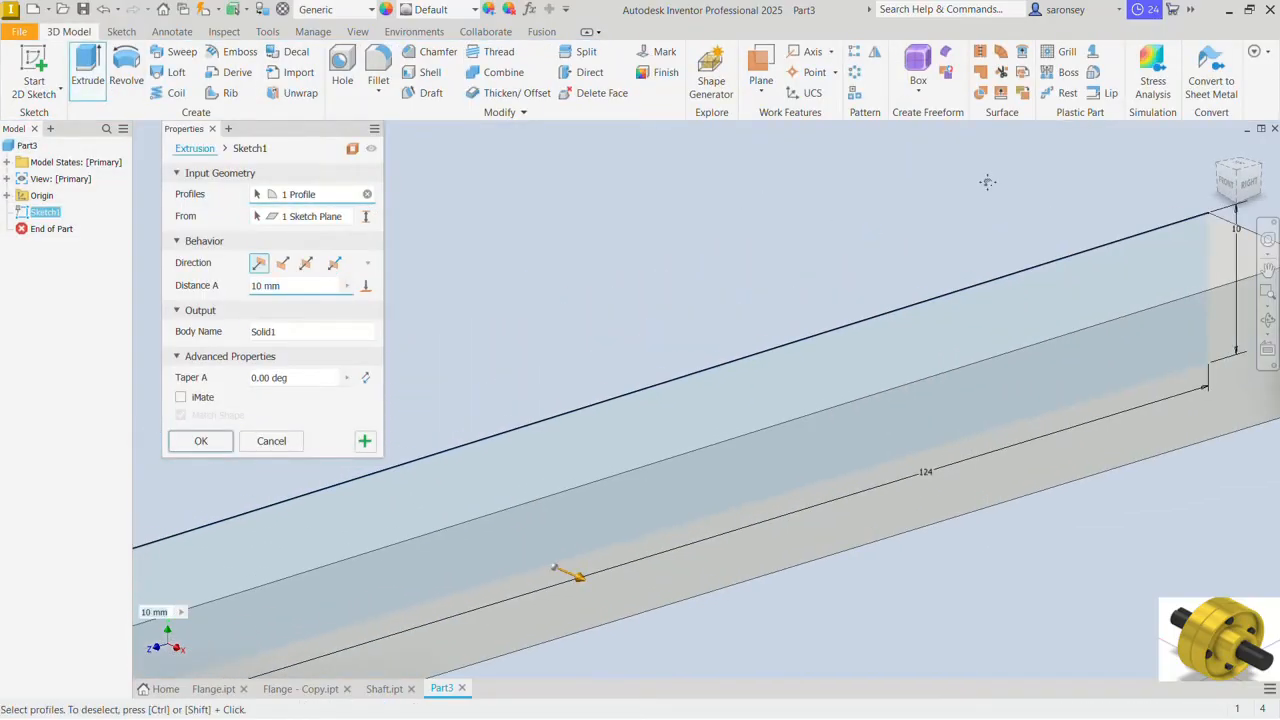
click(306, 263)
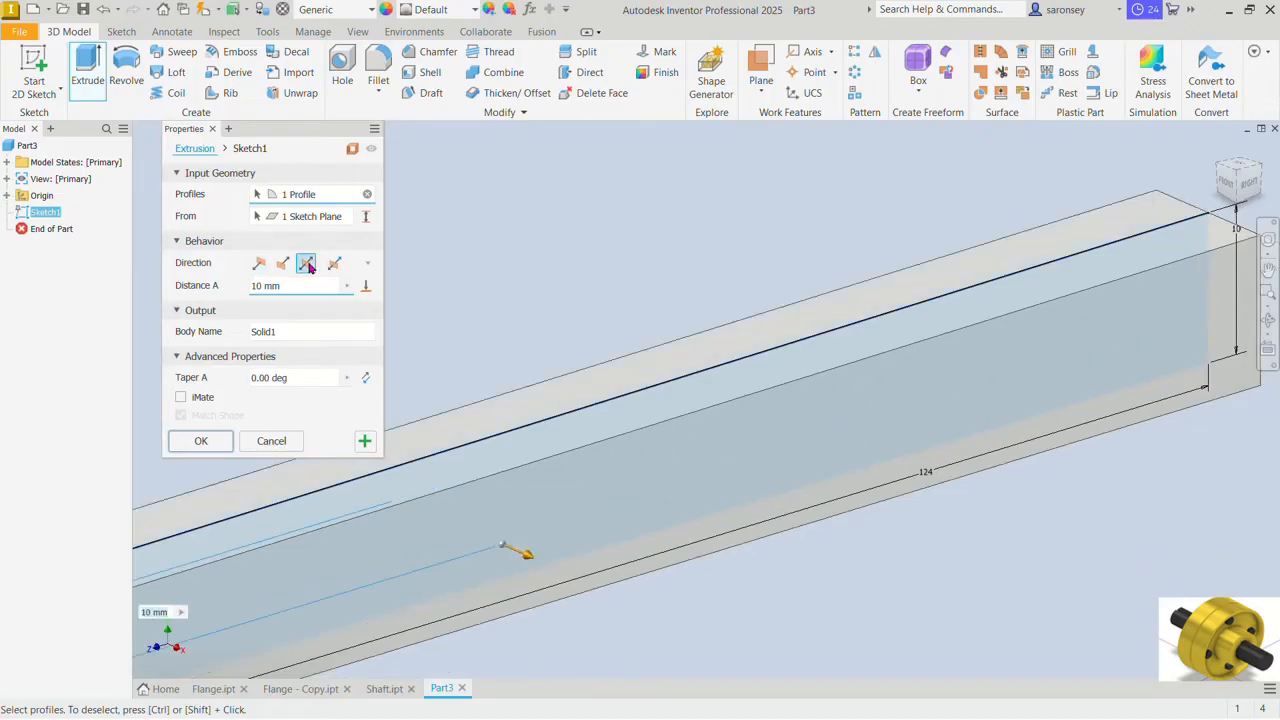
click(284, 285)
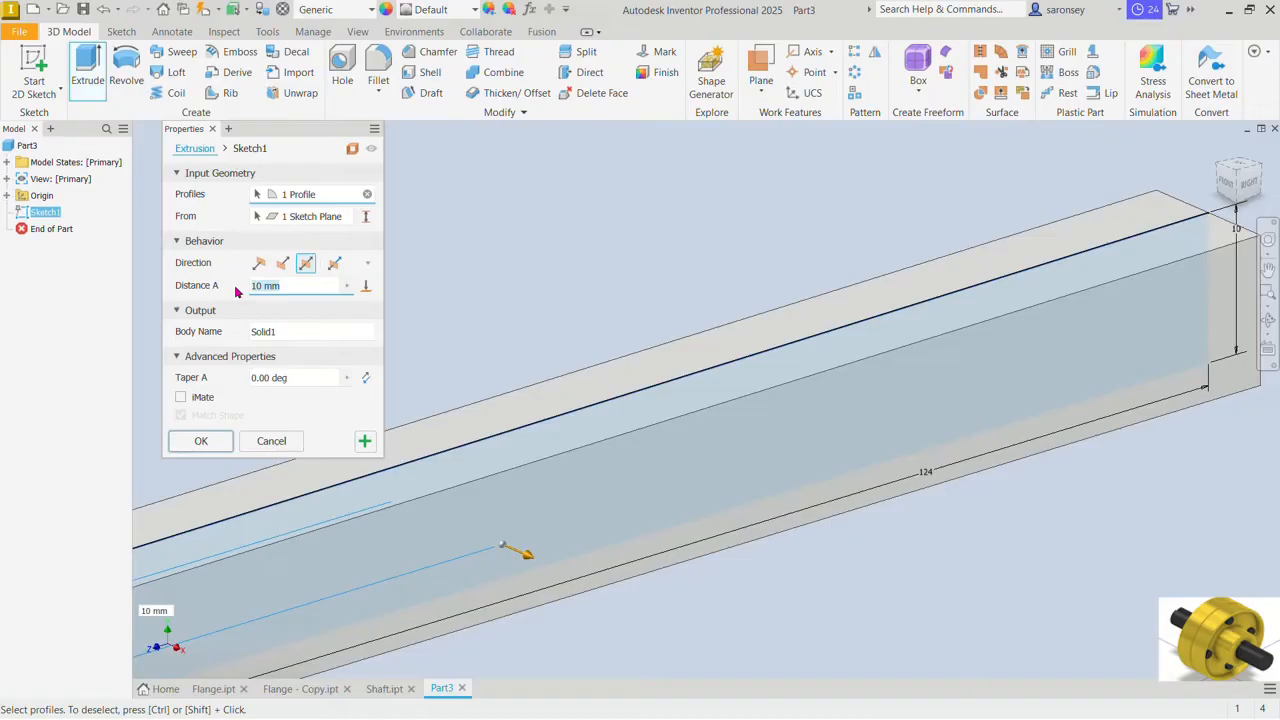
text(14)
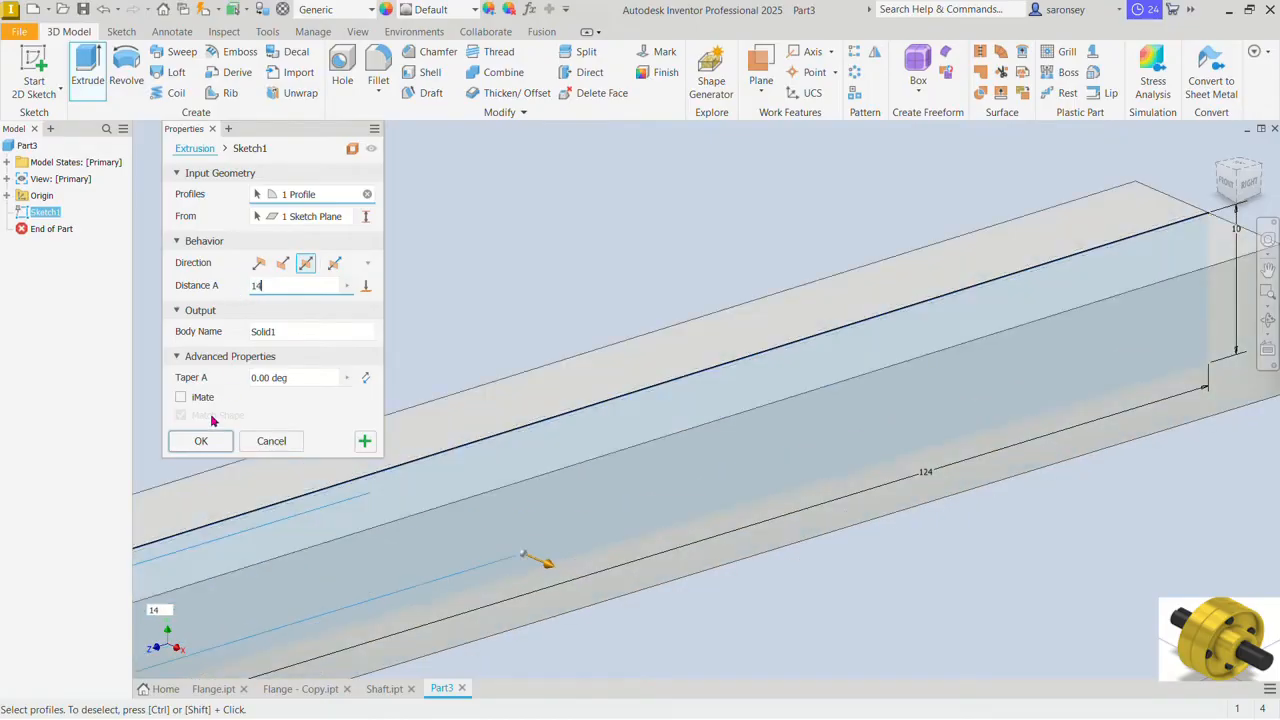
click(203, 445)
Step: Apply the Galvanized appearance to the key part
scroll(444, 334, down, 3)
middle_drag(564, 334, 710, 324)
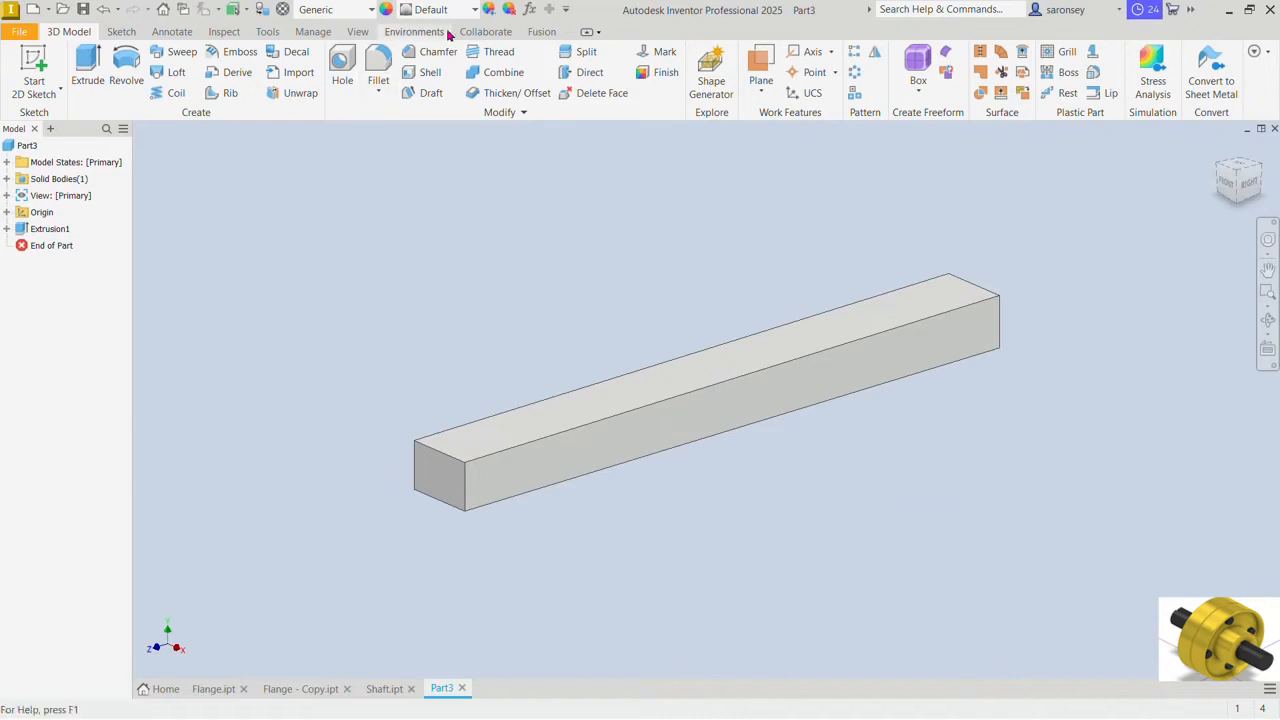
click(477, 10)
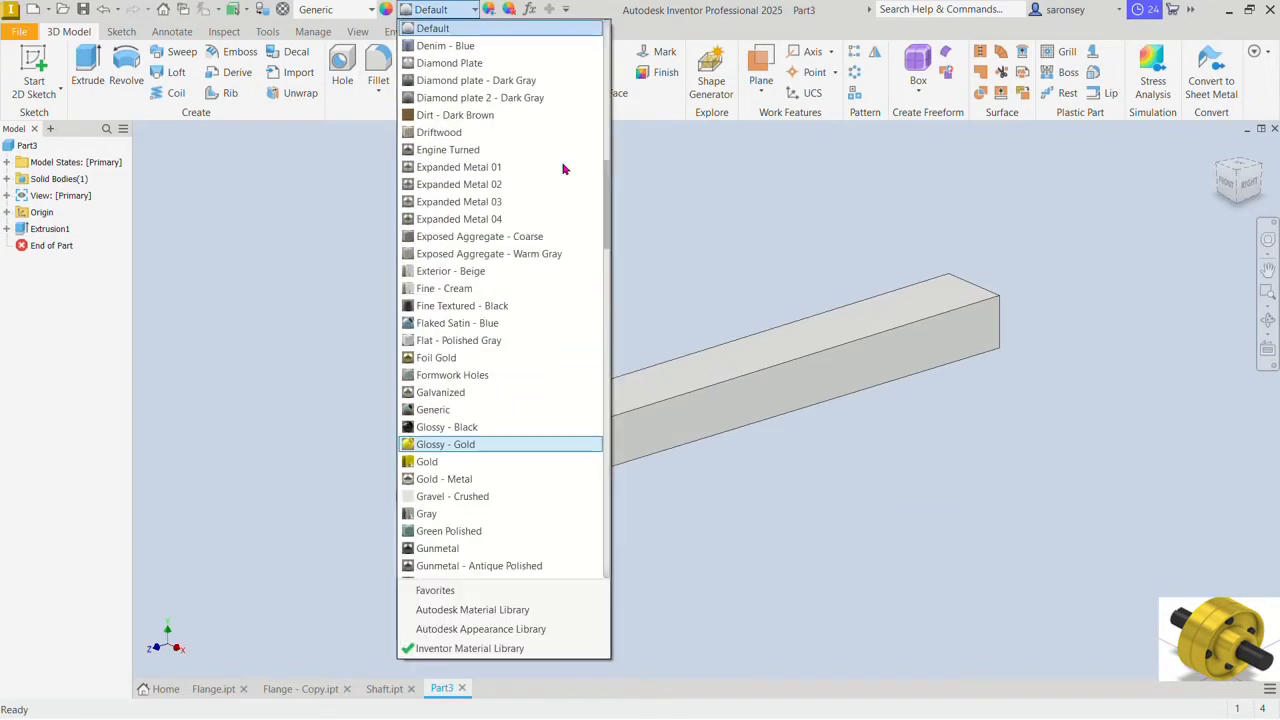
click(497, 393)
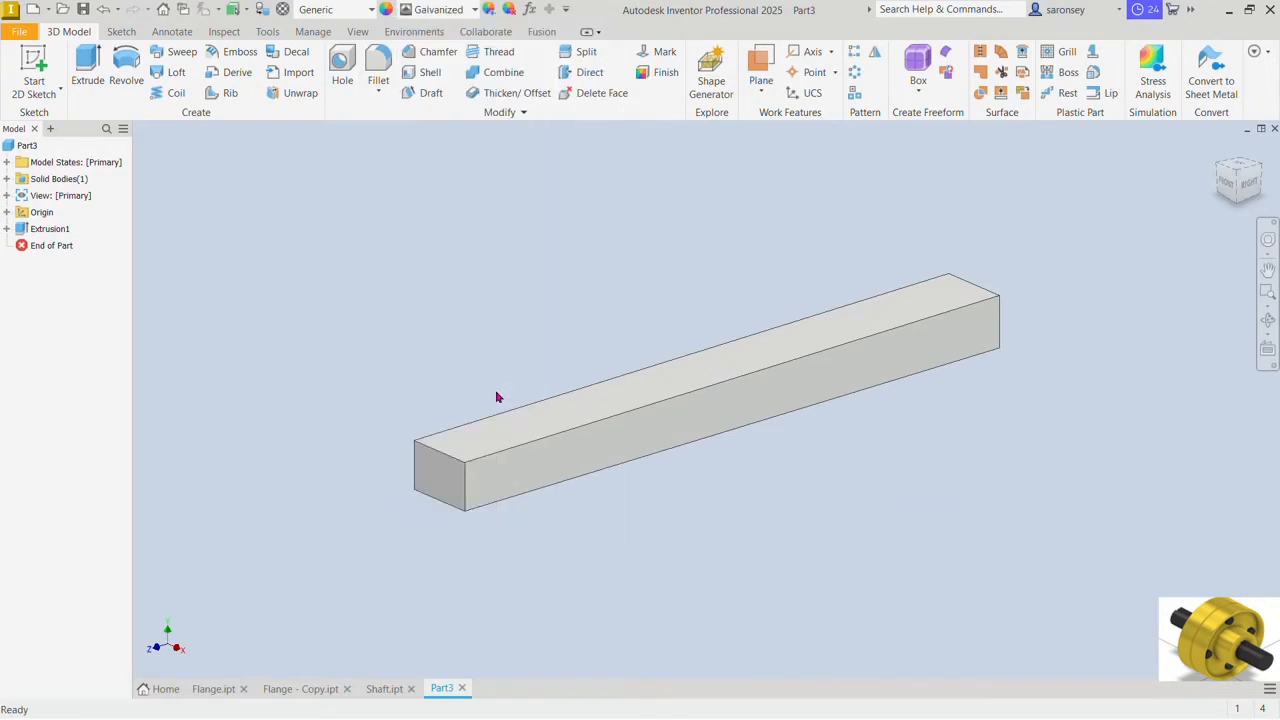
Step: Save the part as Key in the PROTECTED FLANGE COUPLING folder
click(84, 10)
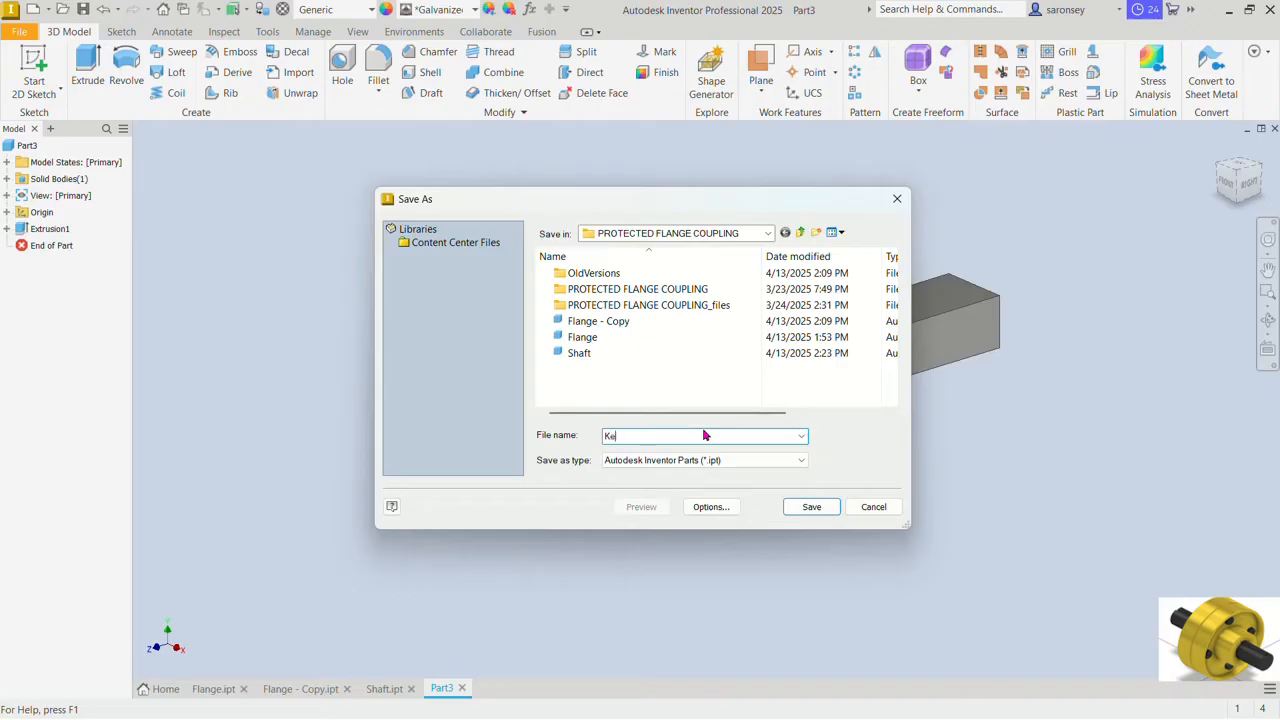
text(y)
click(820, 511)
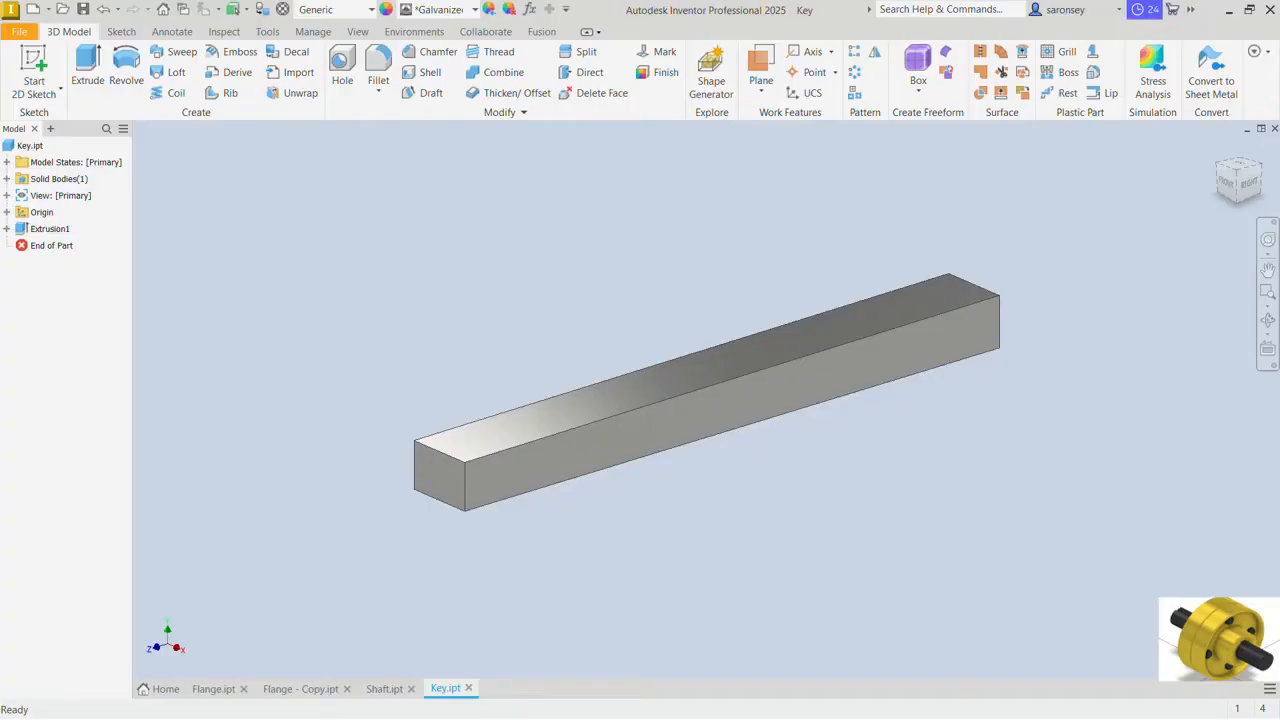
click(215, 692)
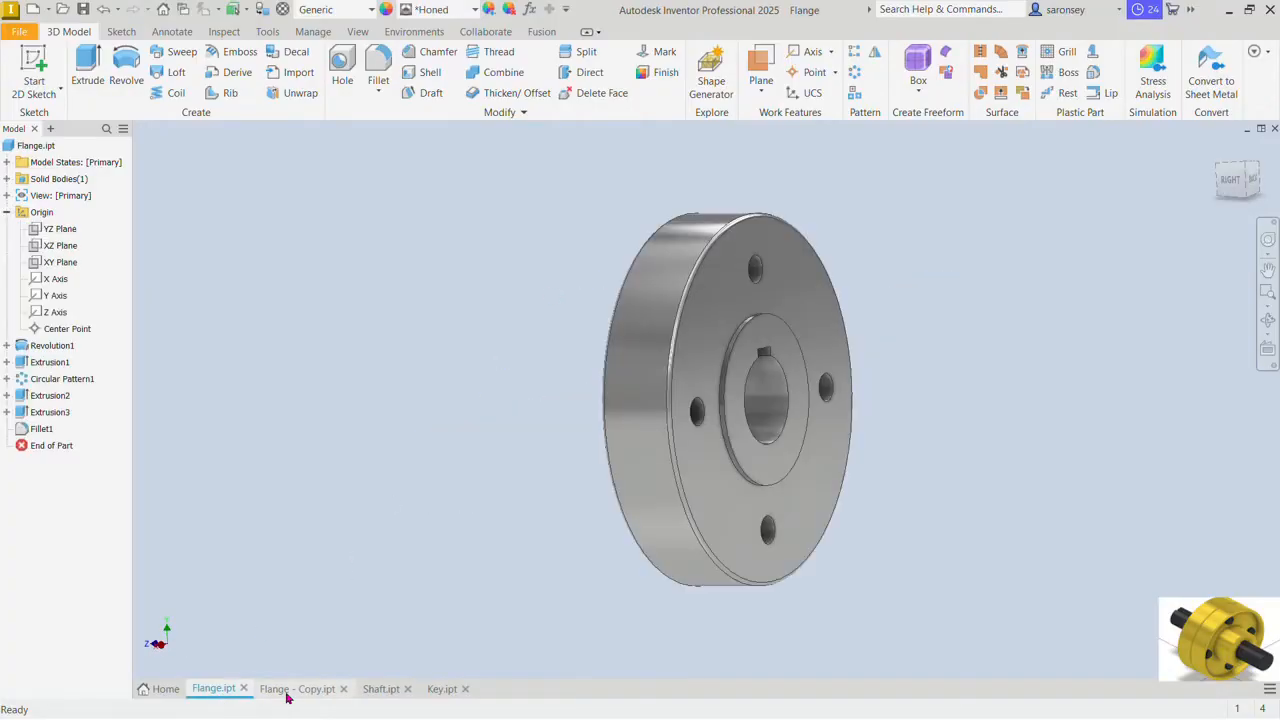
click(286, 694)
click(378, 693)
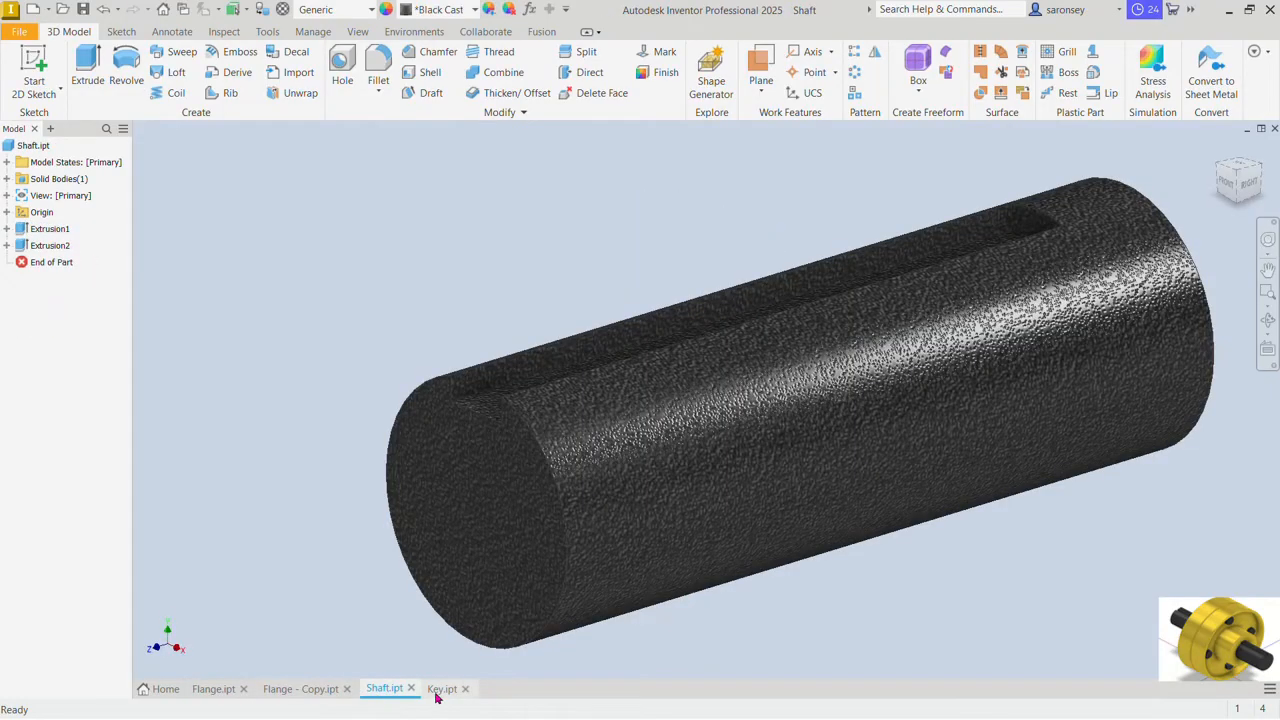
click(437, 693)
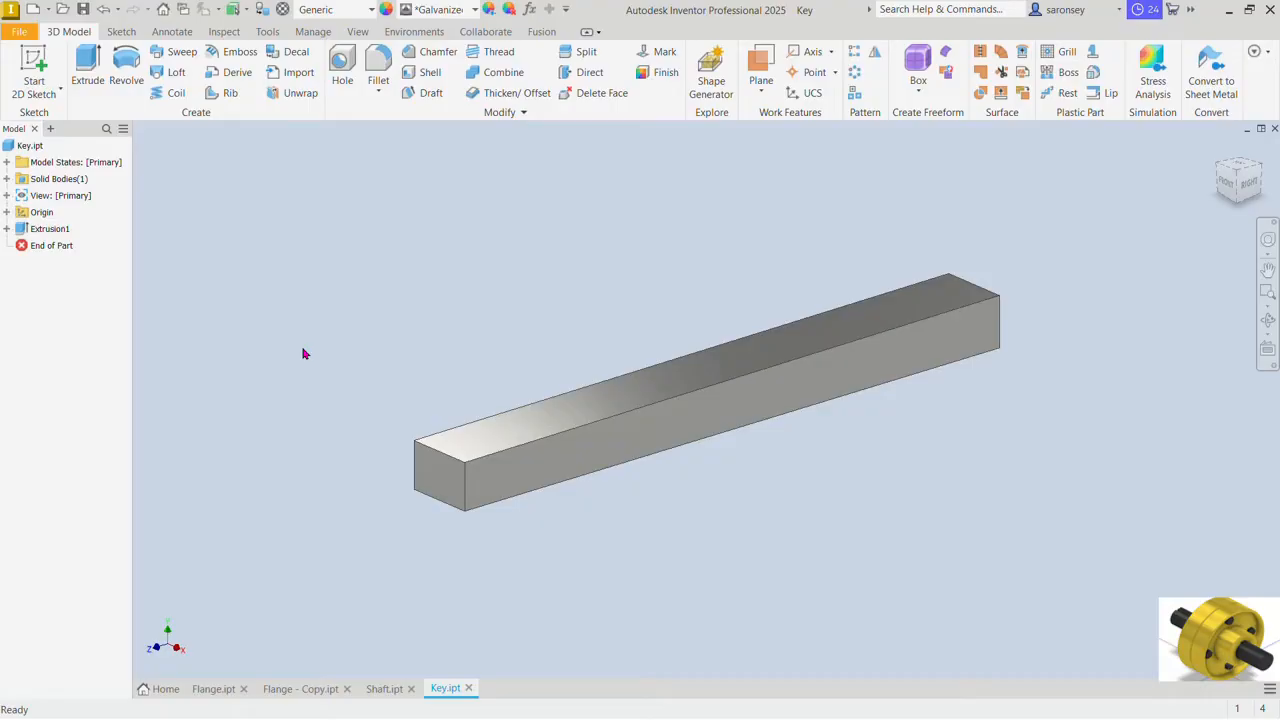
Step: Create a new assembly from the metric Standard (mm).iam template and set a shaded visual style with visible edges
click(33, 9)
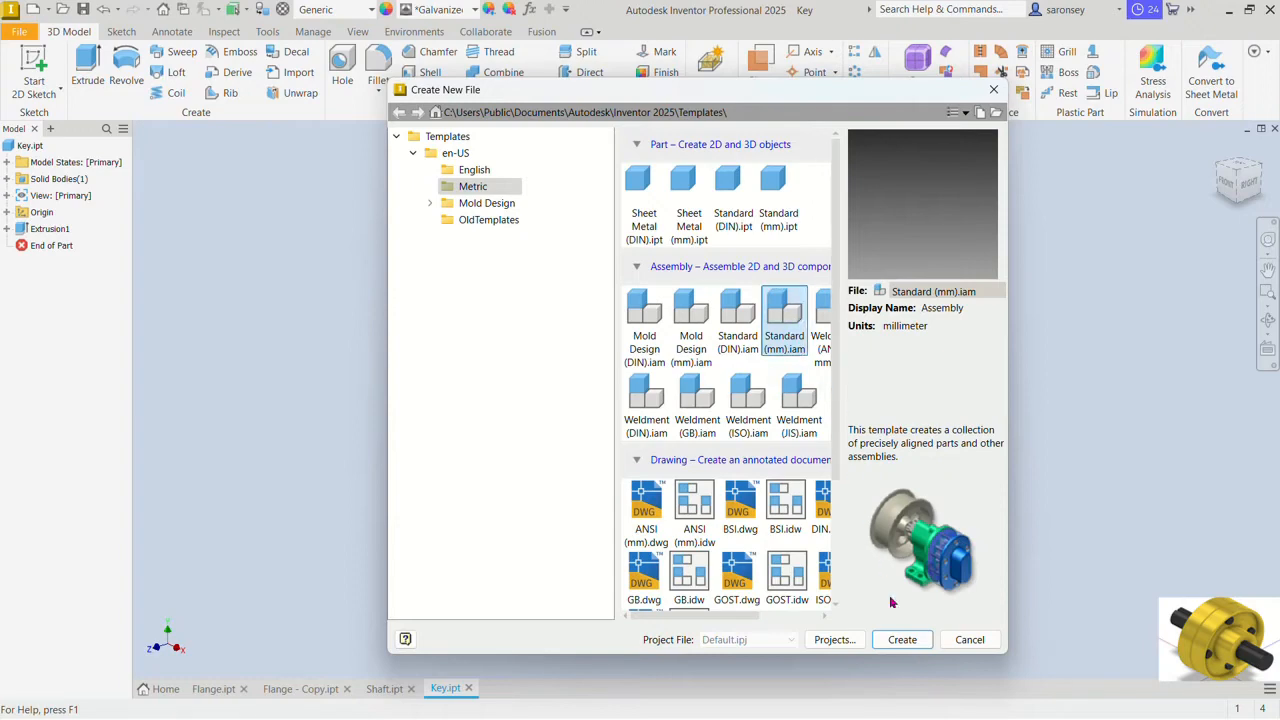
click(900, 639)
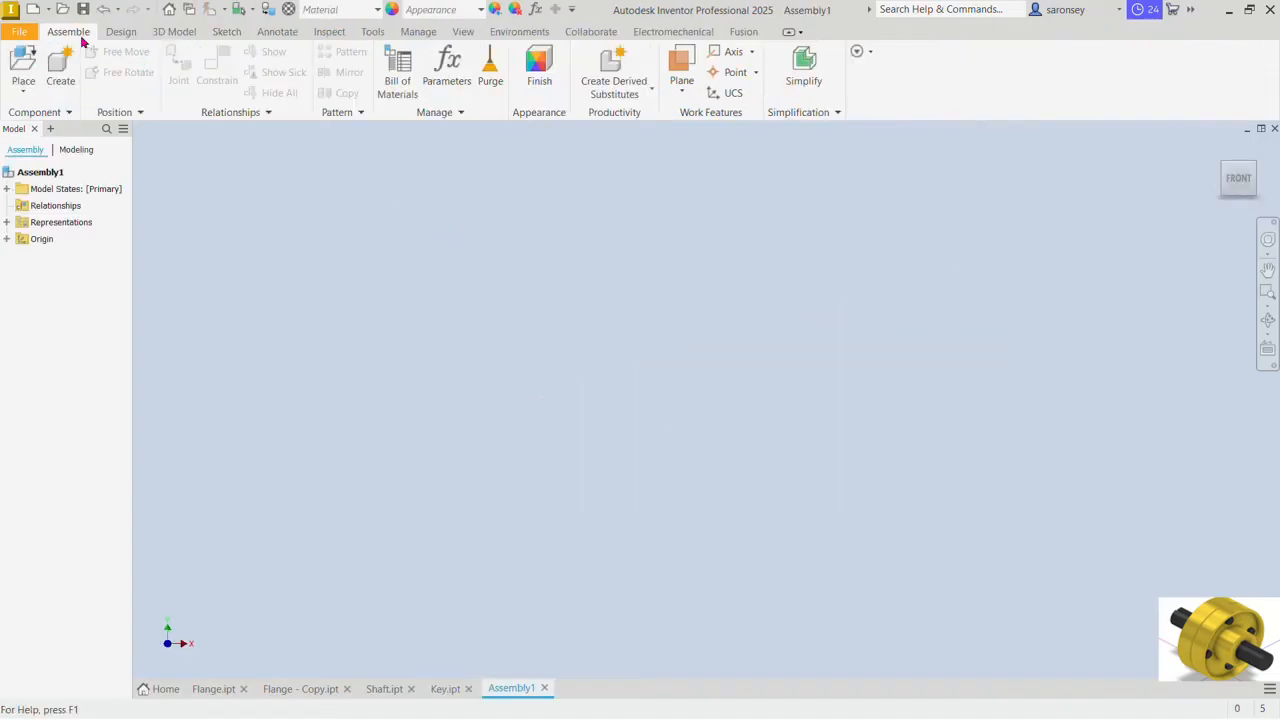
click(462, 32)
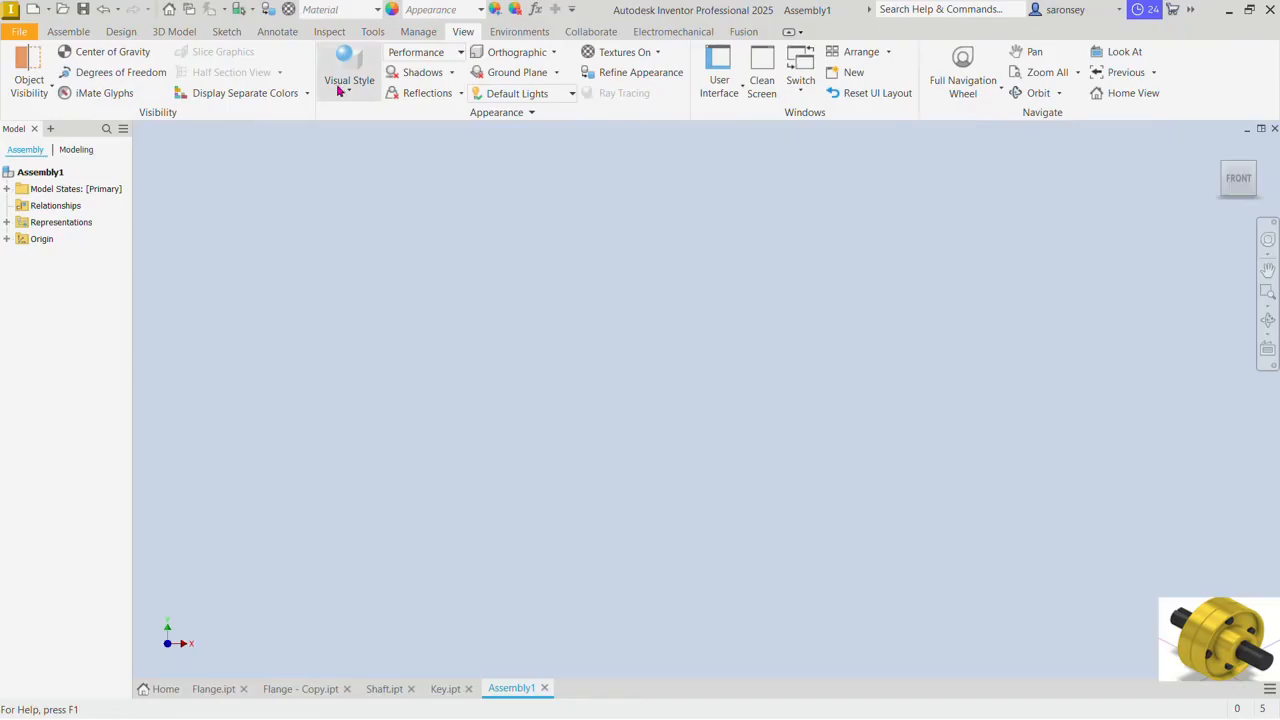
click(339, 91)
click(402, 192)
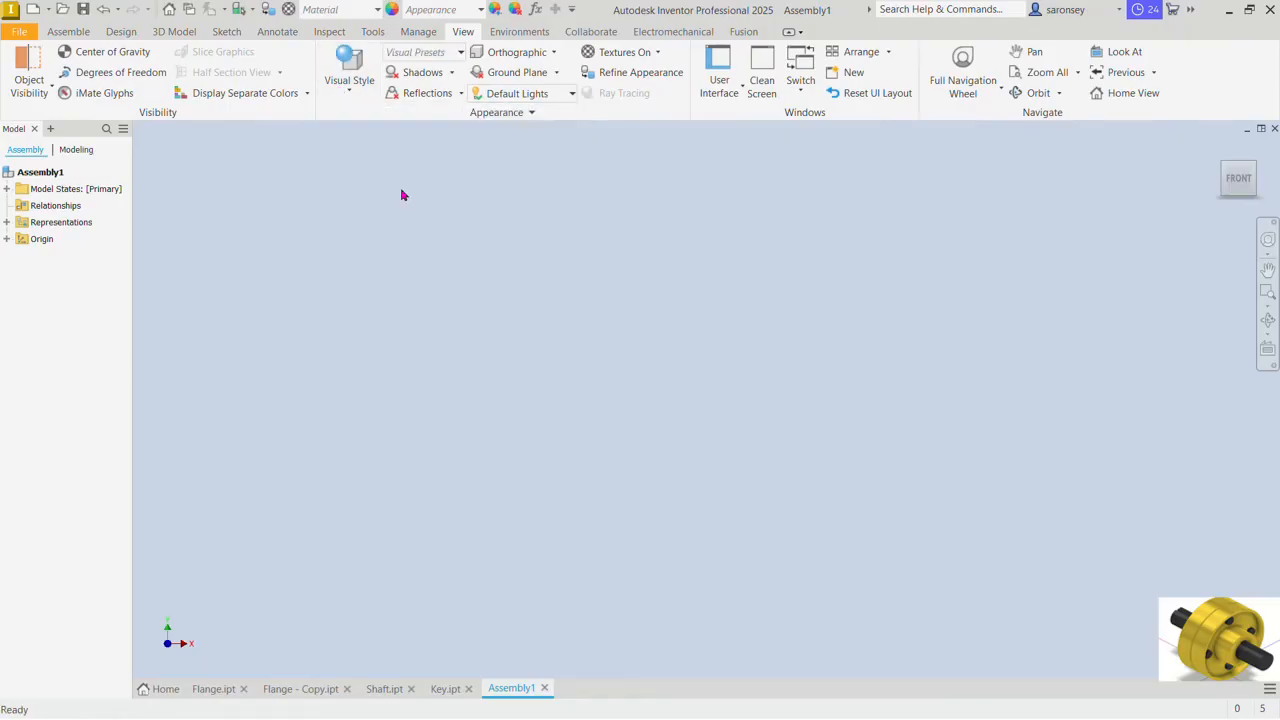
Step: Place one instance of the Flange part in the assembly
click(79, 36)
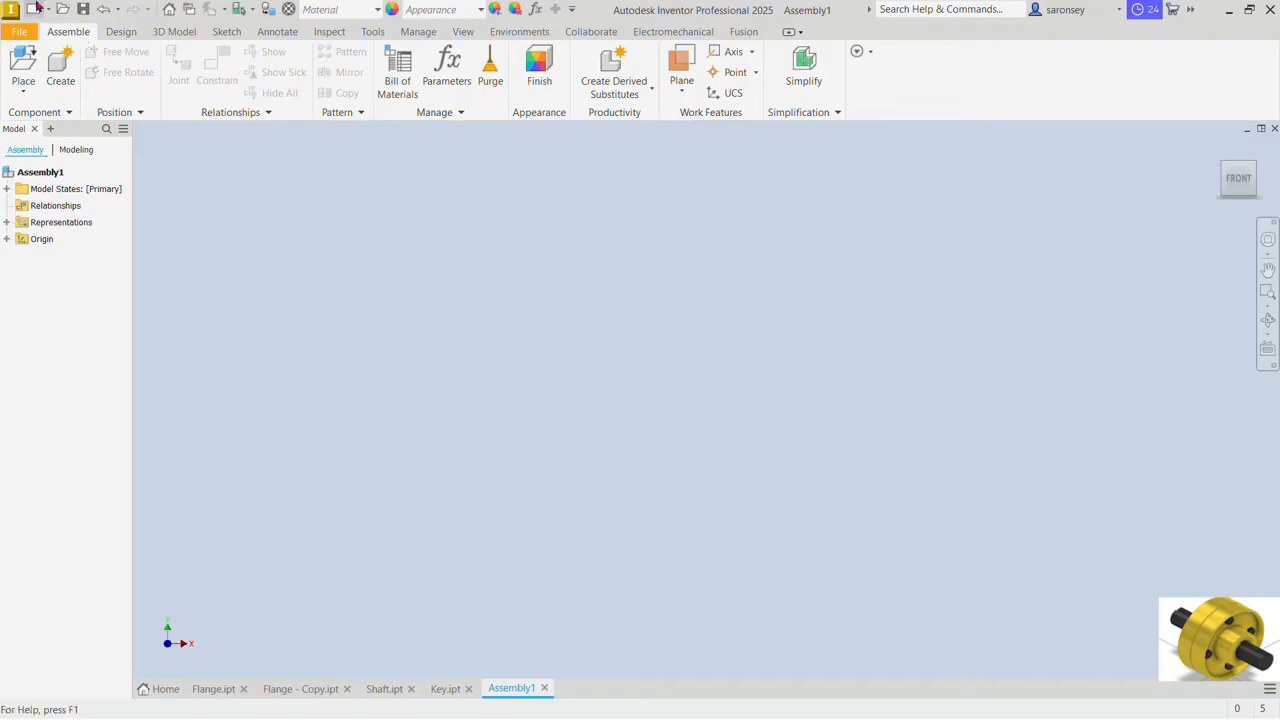
click(23, 65)
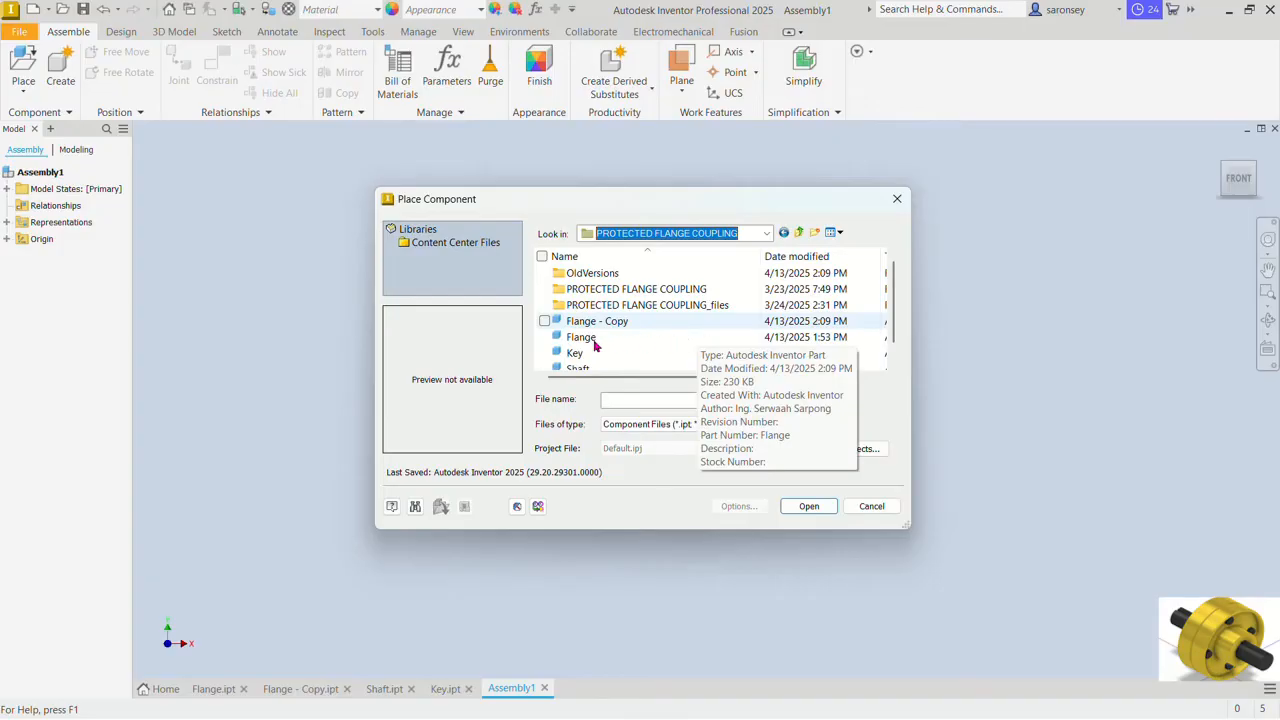
click(590, 338)
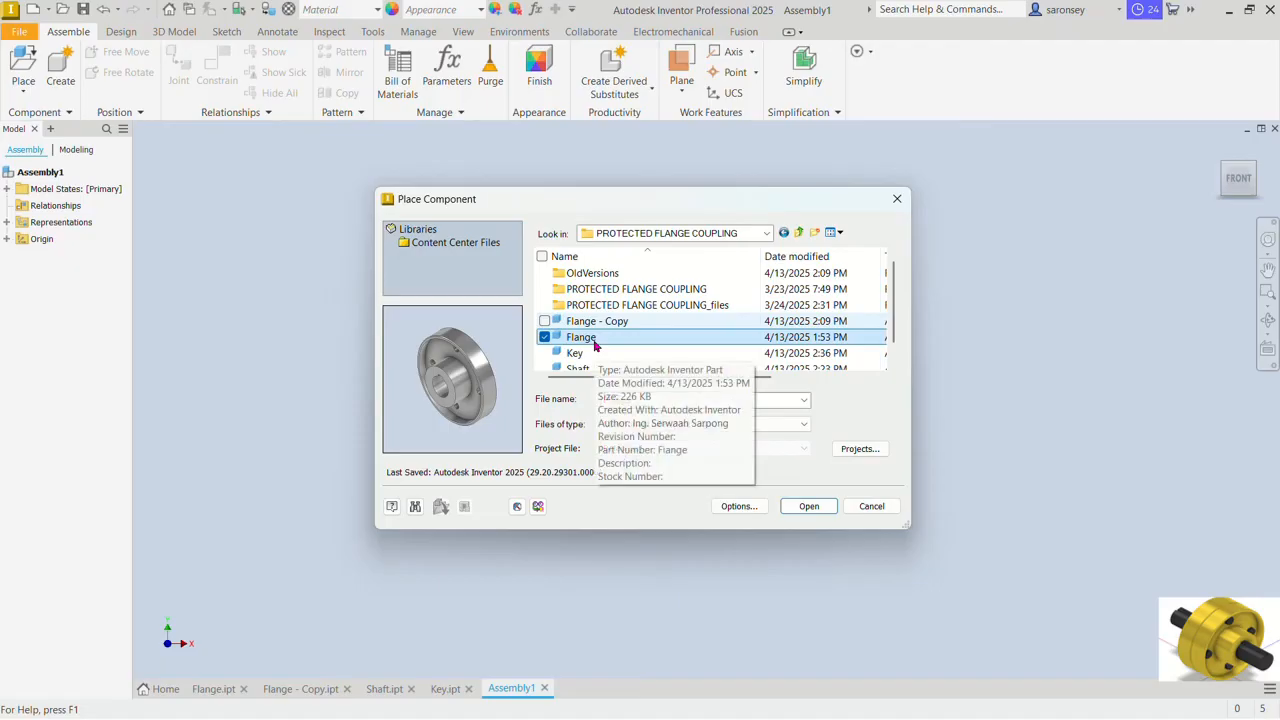
click(808, 507)
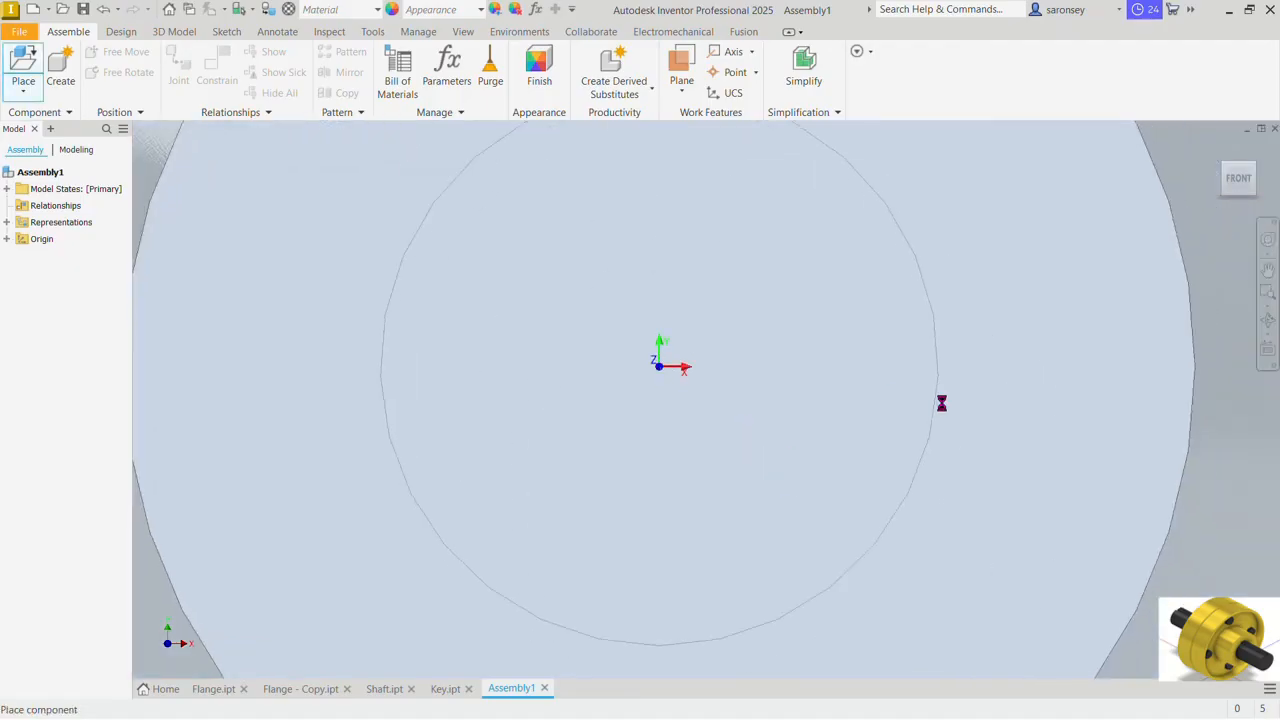
right_click(912, 252)
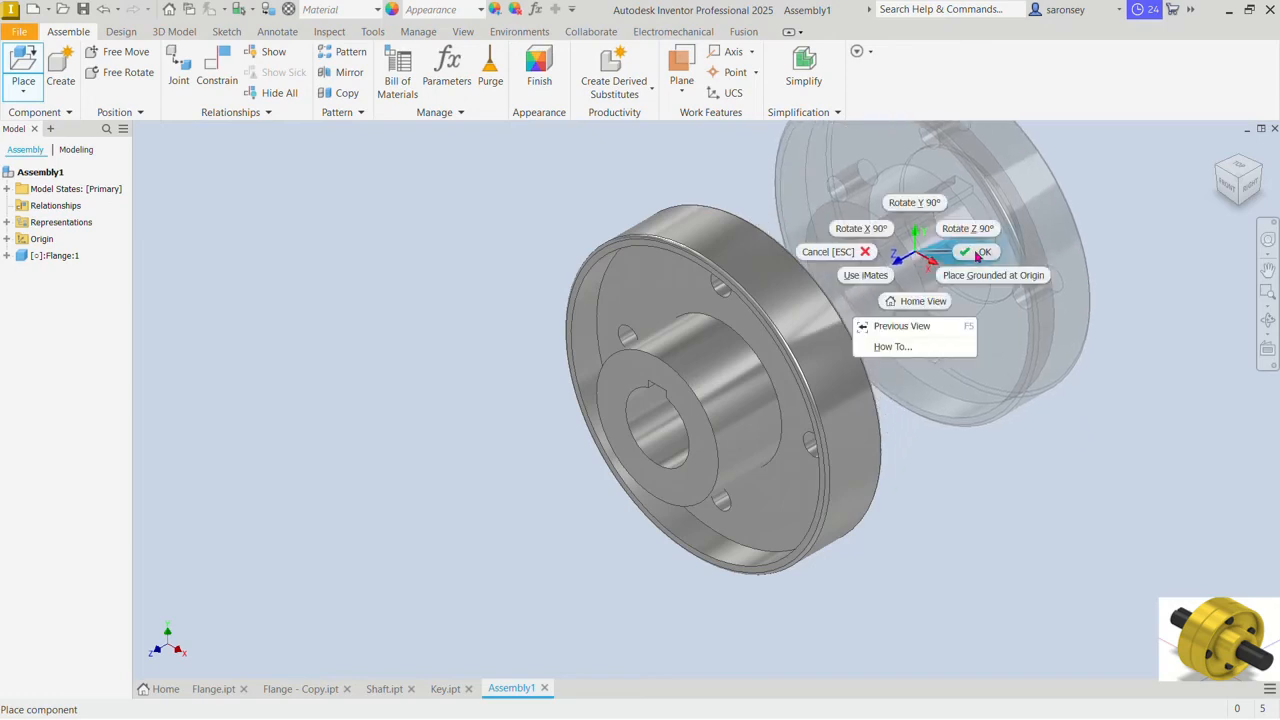
click(977, 253)
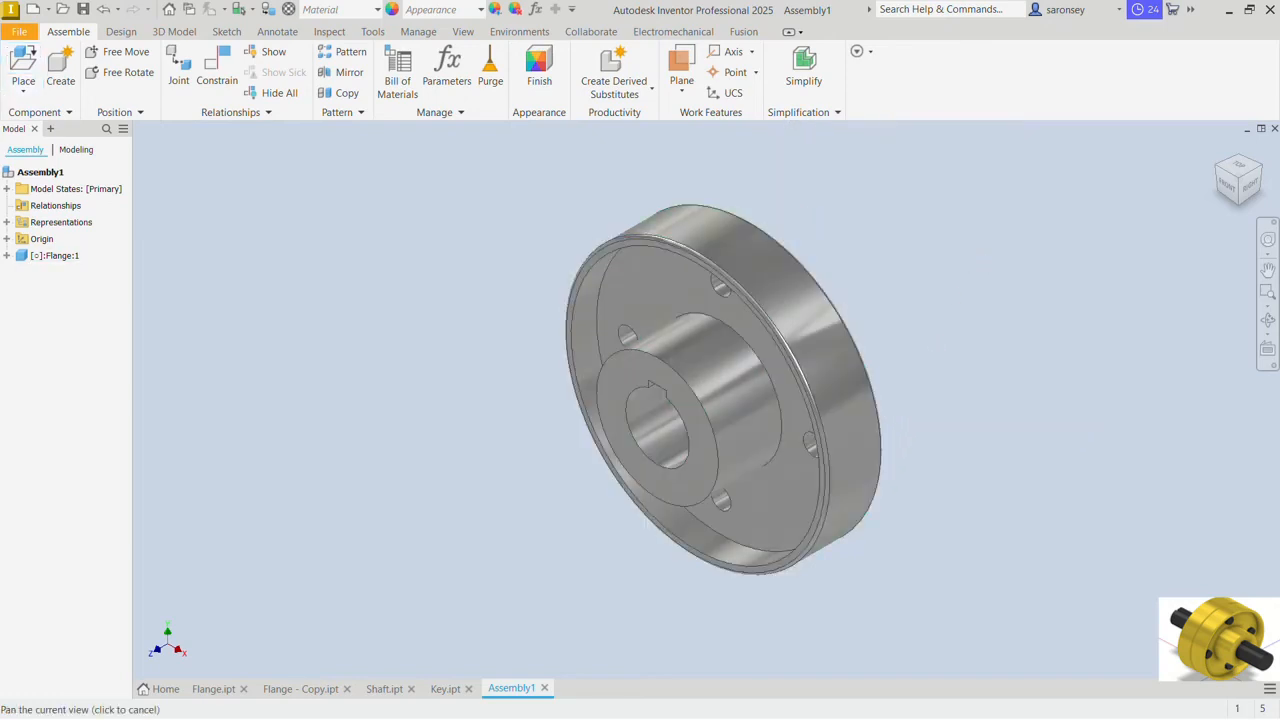
middle_drag(787, 384, 728, 392)
click(615, 477)
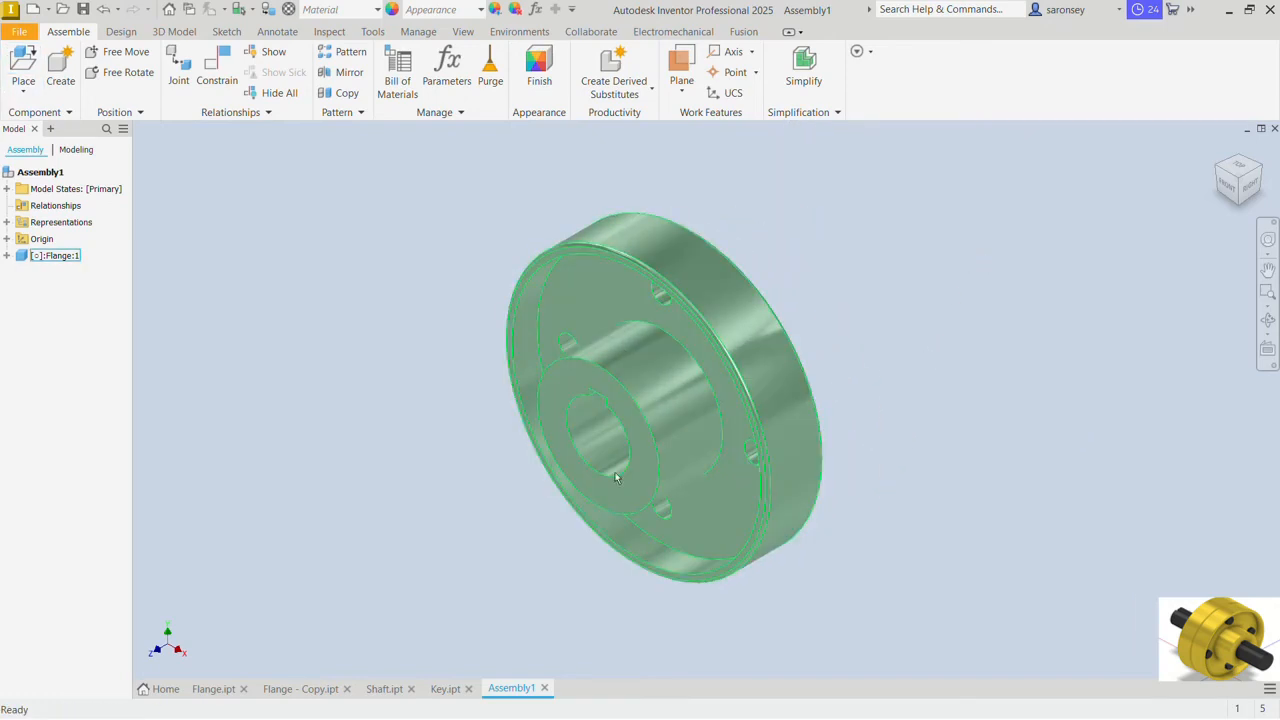
click(893, 367)
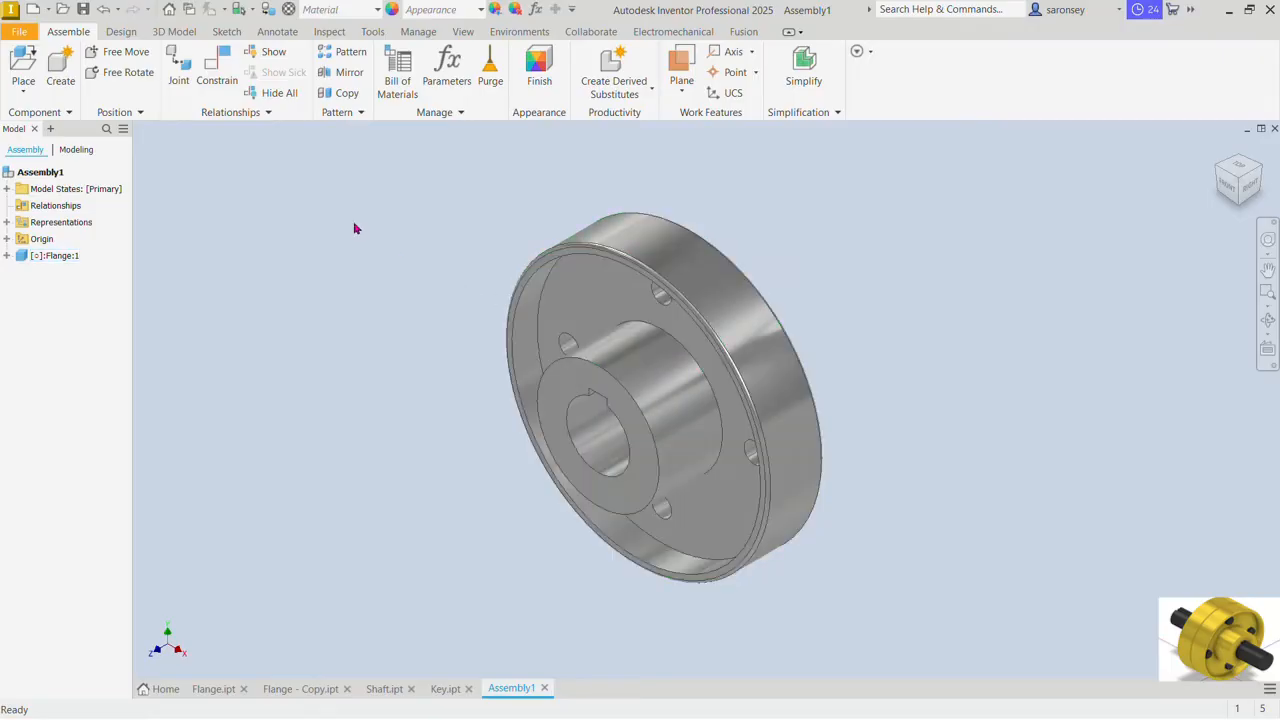
Step: Constrain the flange's XY plane flush with the assembly's XY plane at 0 mm offset
click(214, 60)
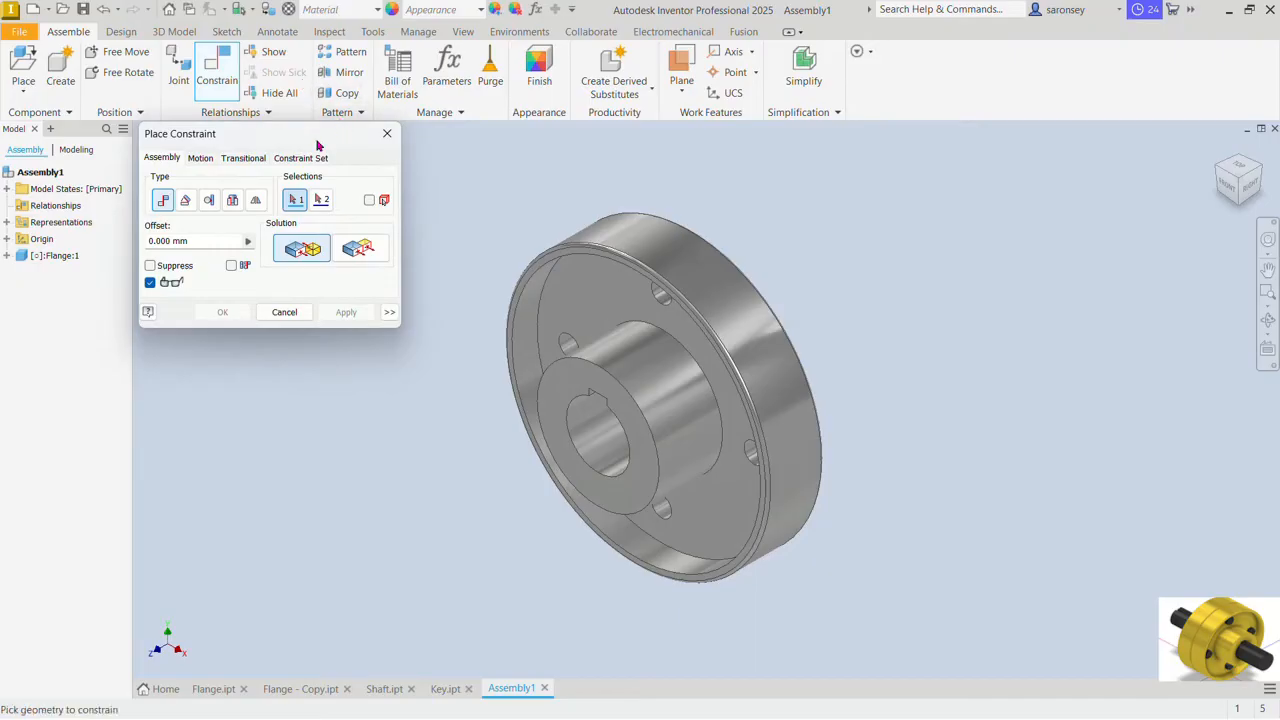
click(7, 255)
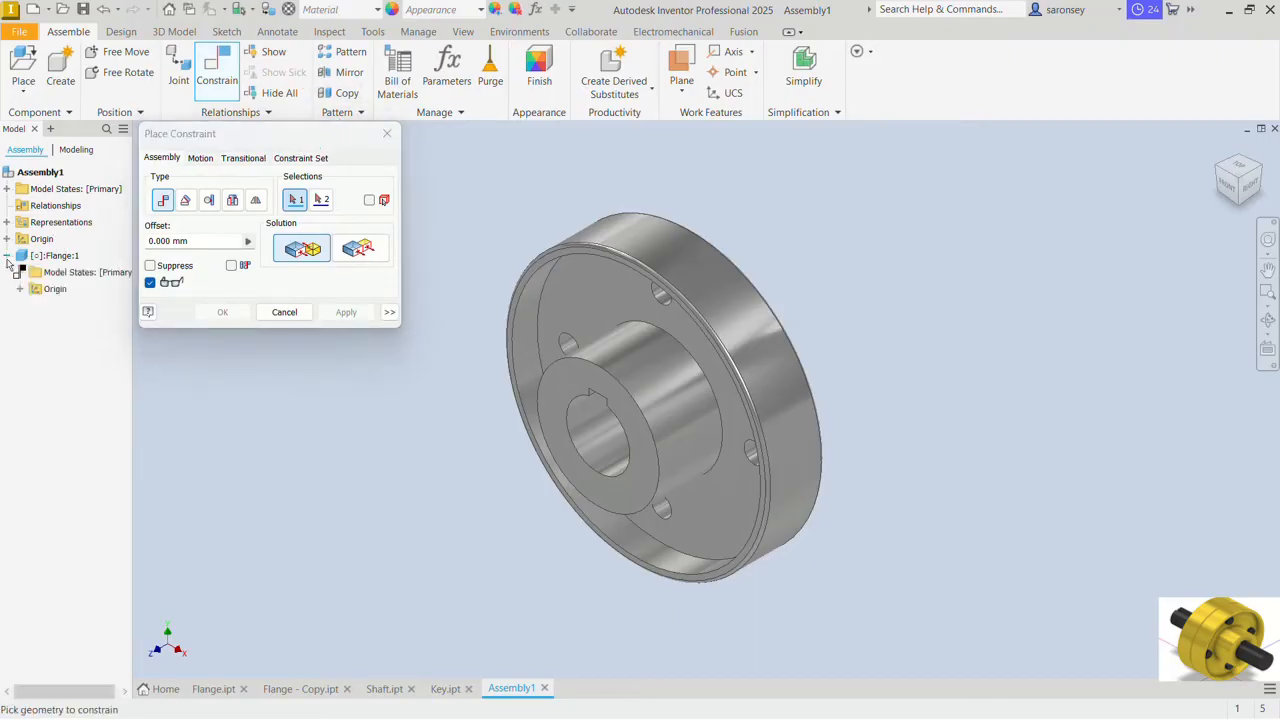
click(20, 289)
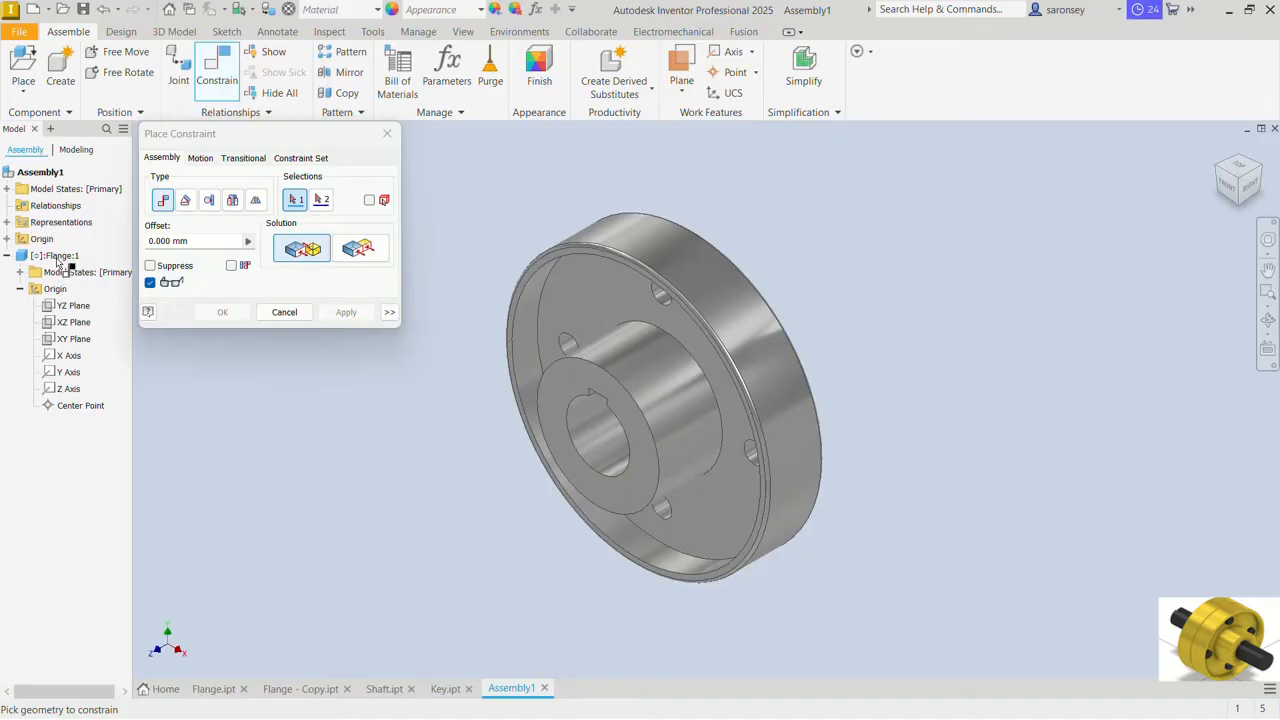
click(7, 239)
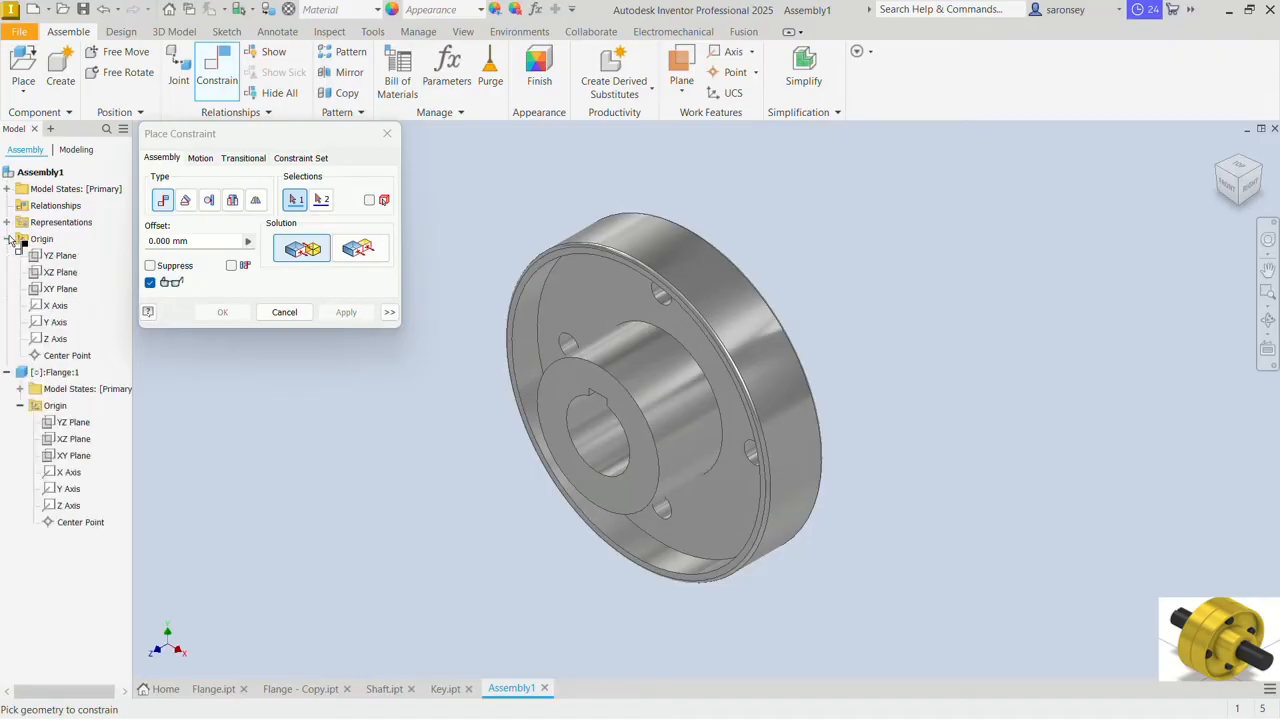
click(60, 289)
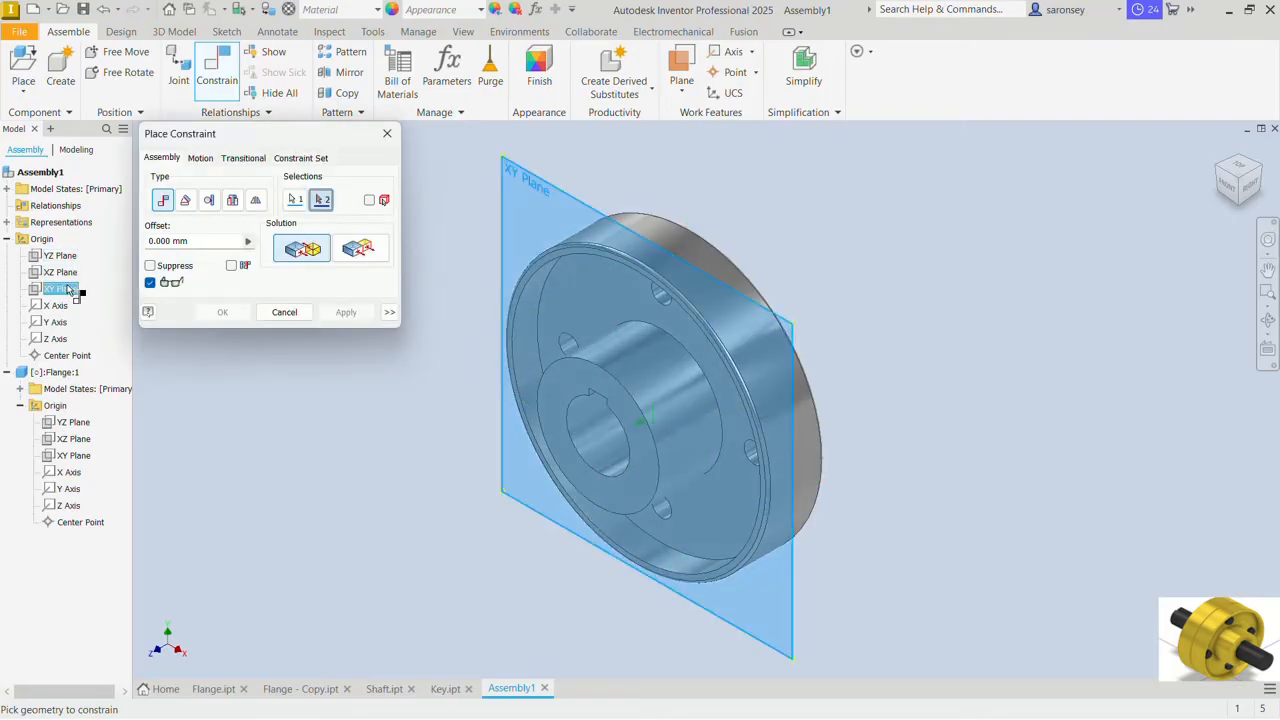
click(79, 457)
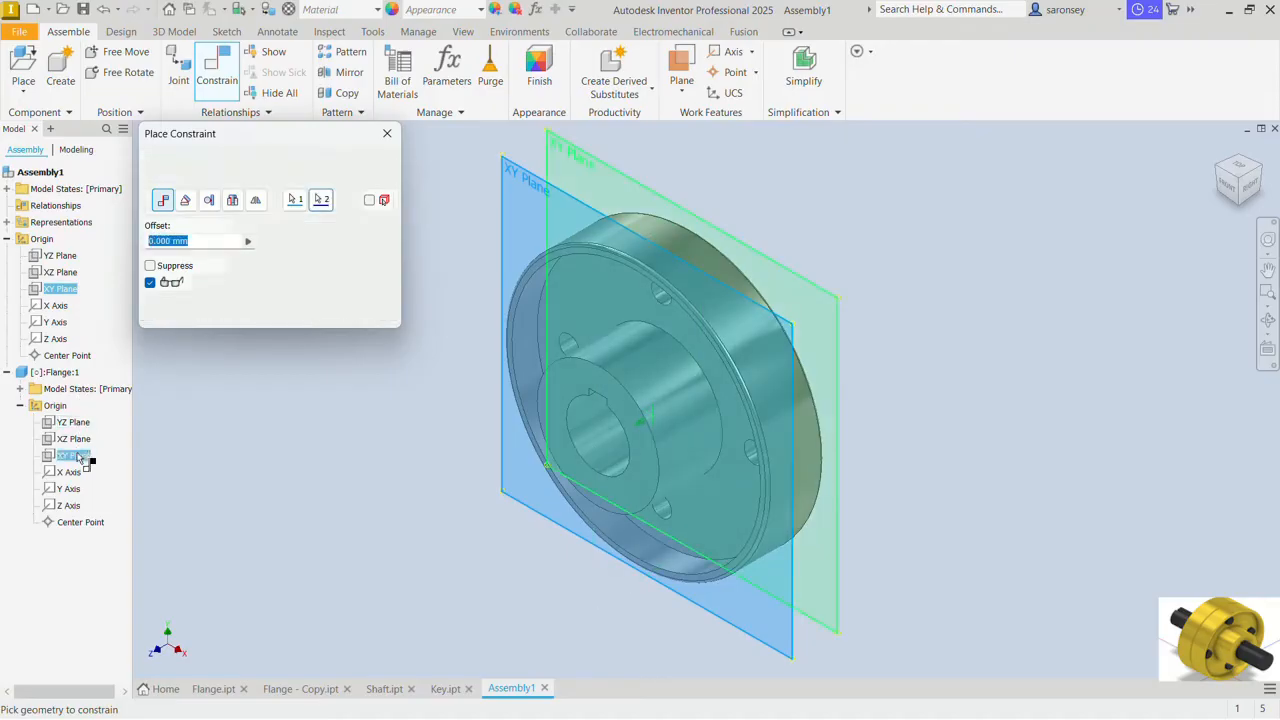
click(372, 259)
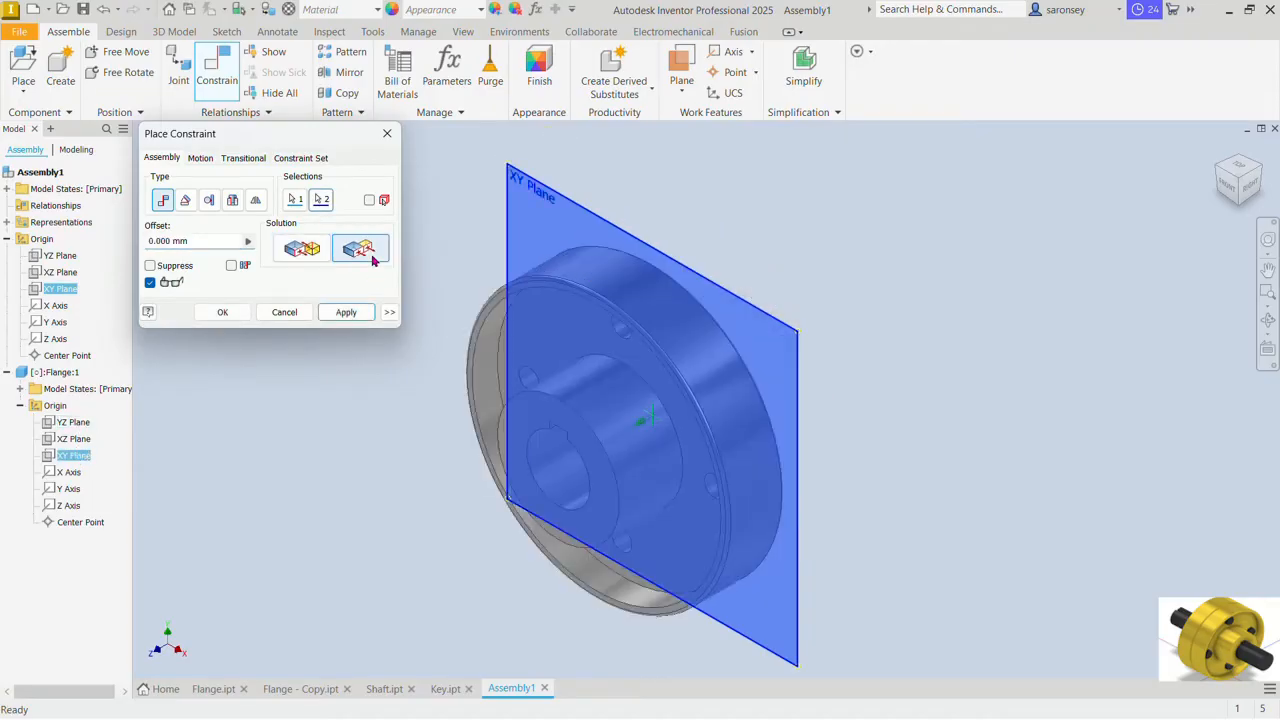
click(345, 312)
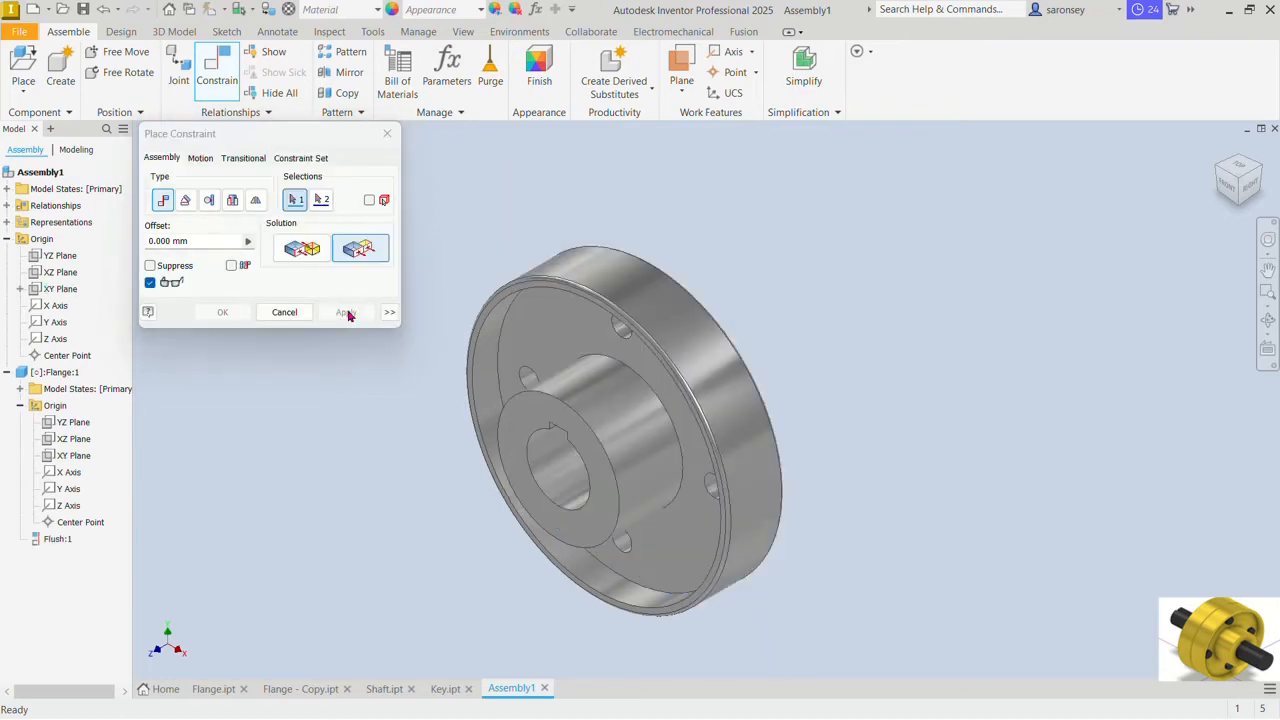
Step: Mate the flange's Z axis to the assembly's Z axis at 0 mm offset and check the flange's remaining rotation
click(305, 253)
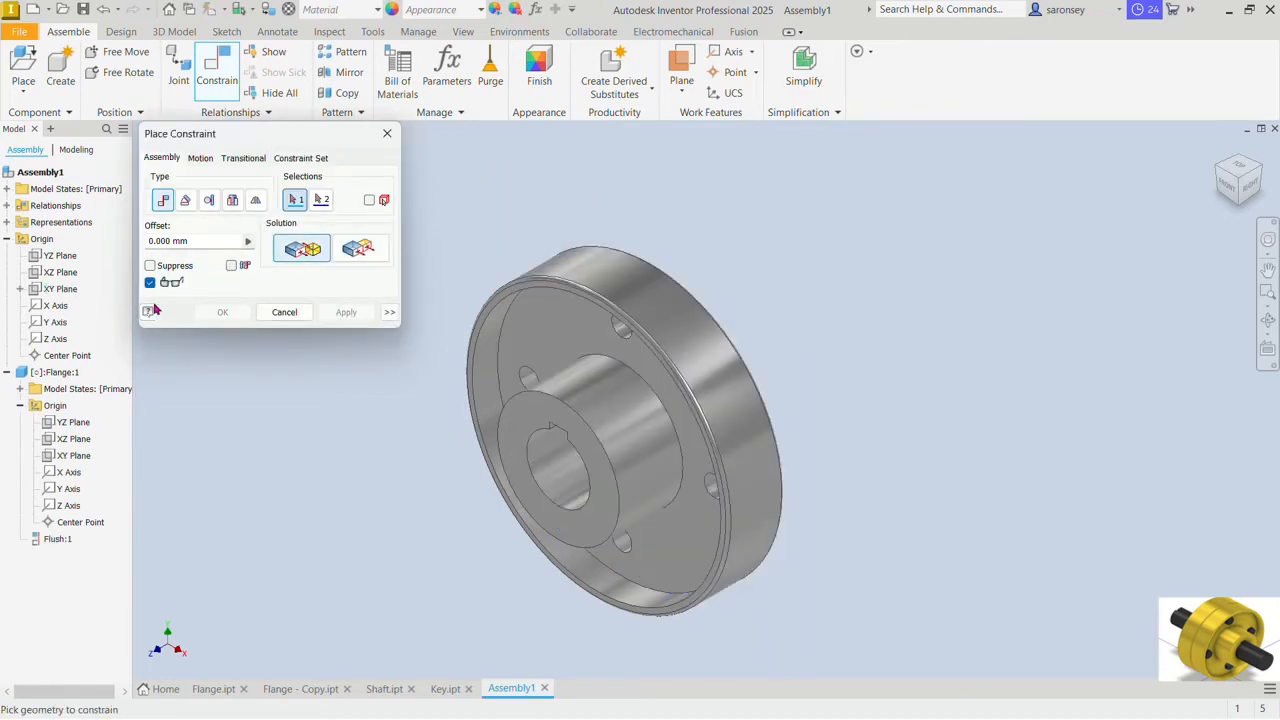
click(58, 340)
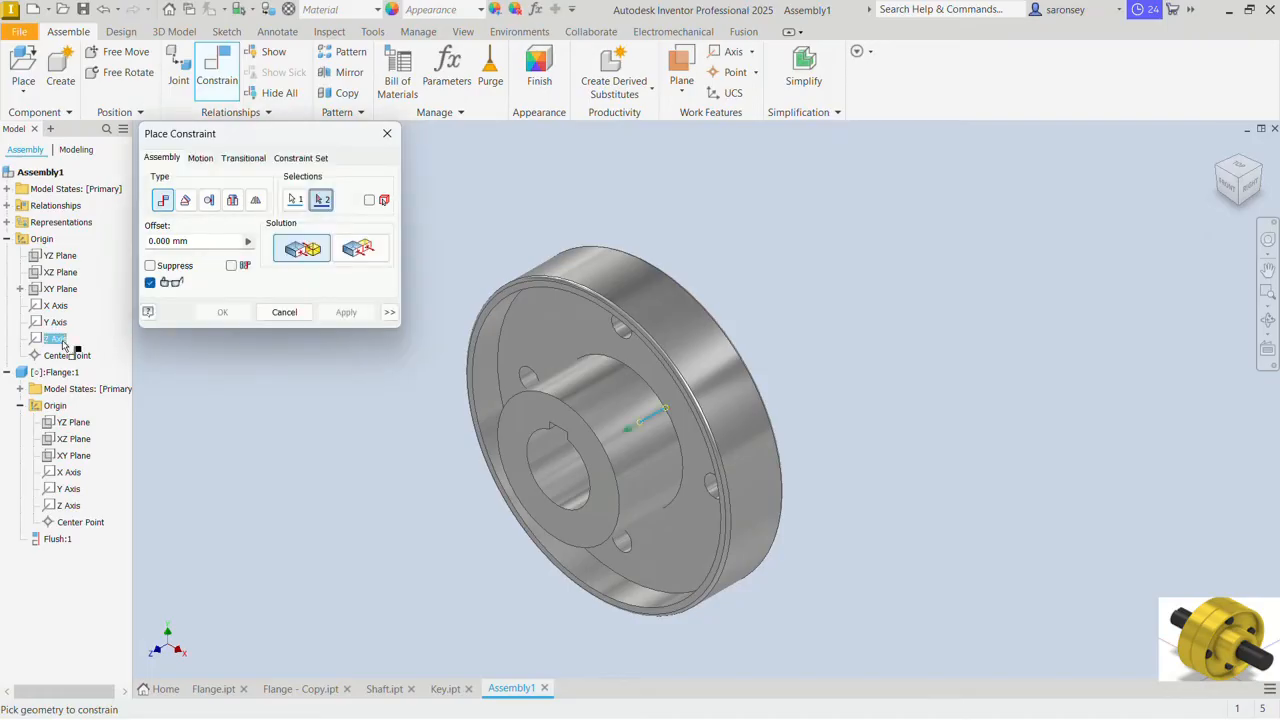
click(70, 506)
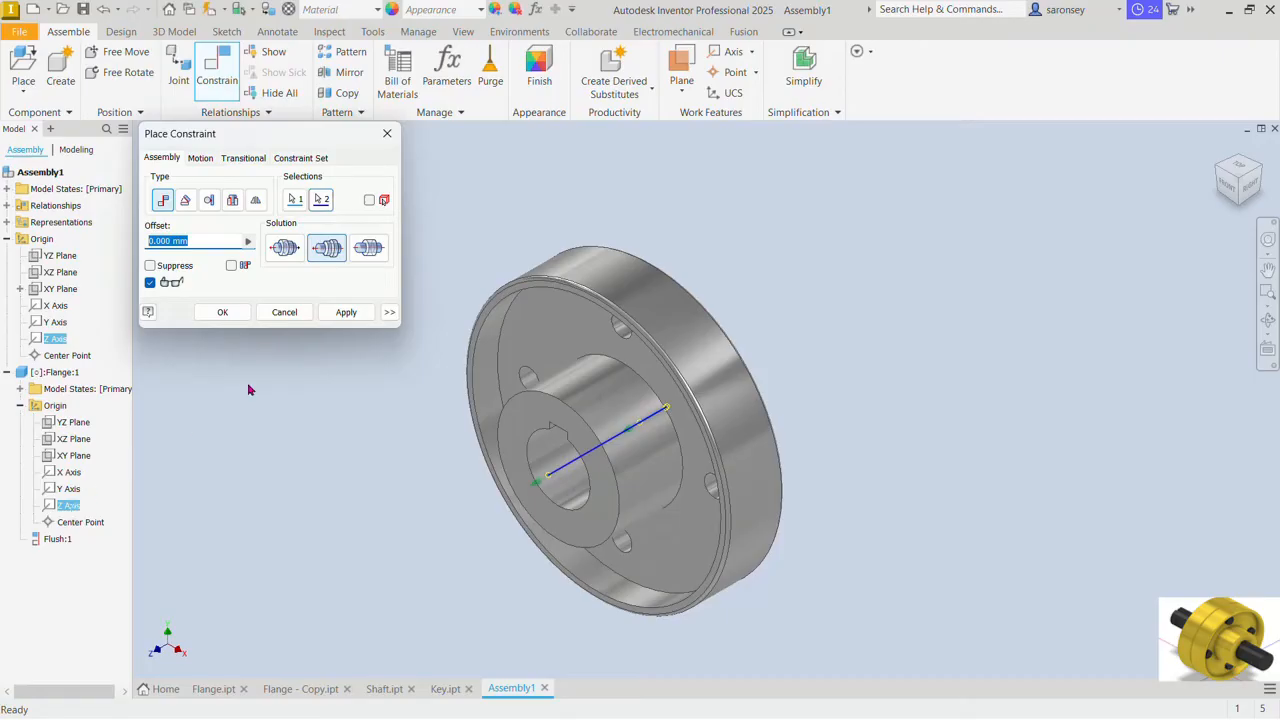
click(346, 313)
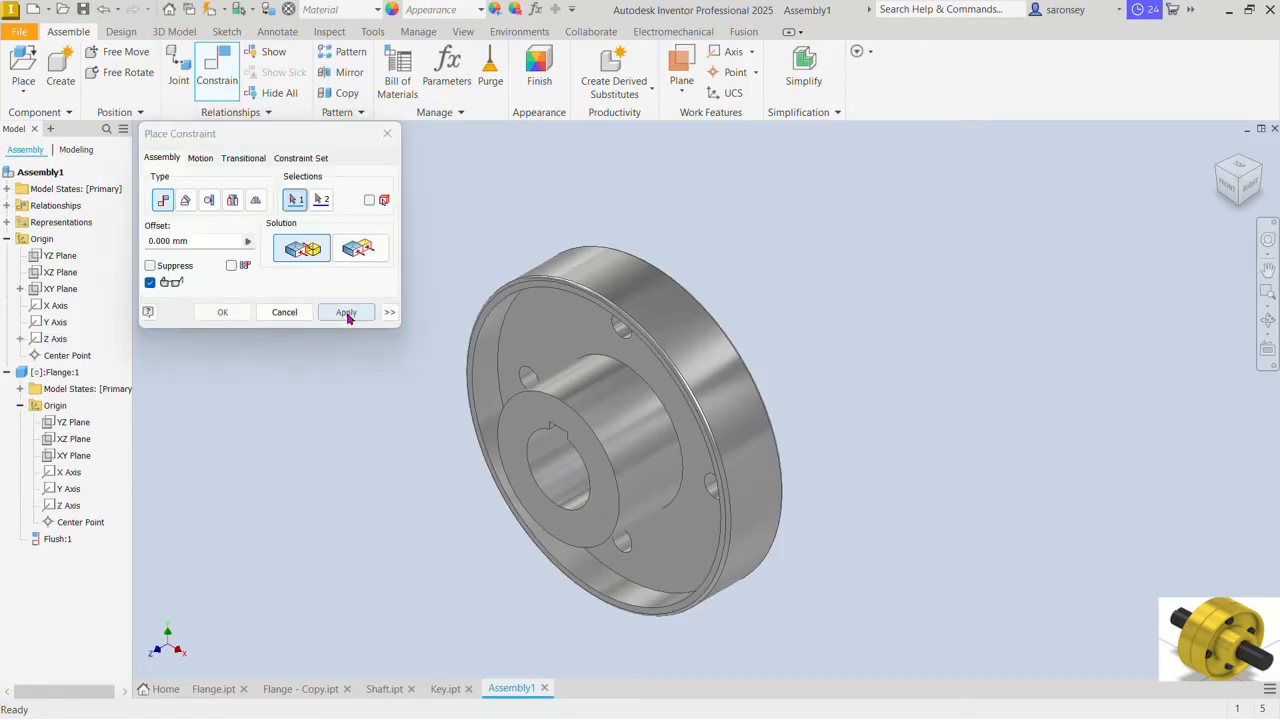
click(387, 133)
drag(597, 302, 589, 353)
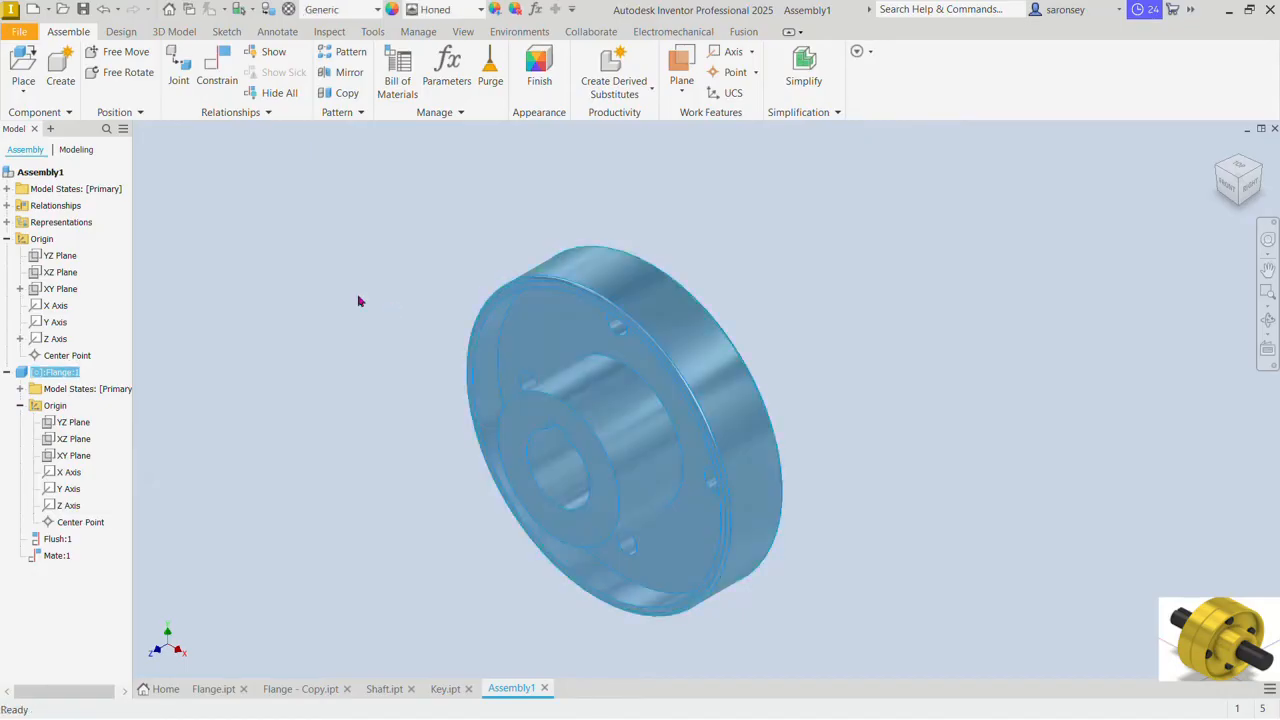
click(335, 279)
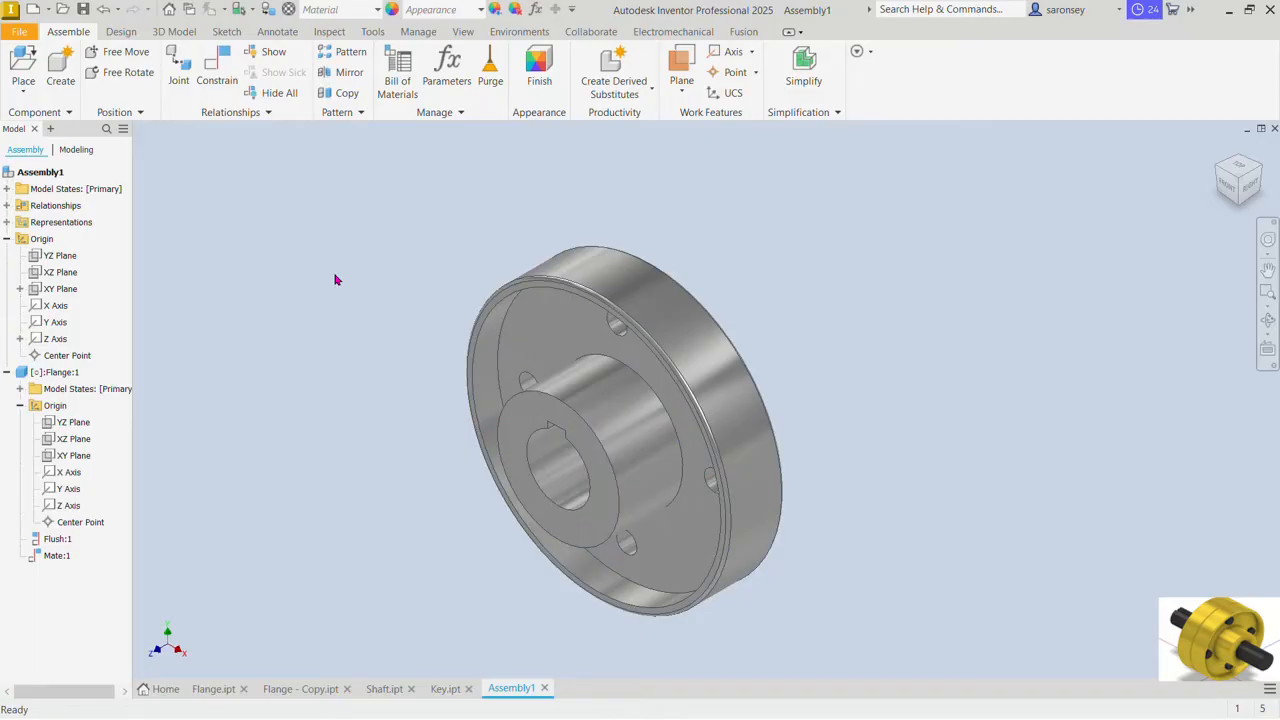
Step: Apply a 0-degree directed angle constraint between the assembly's YZ plane and the flange's YZ plane
click(216, 70)
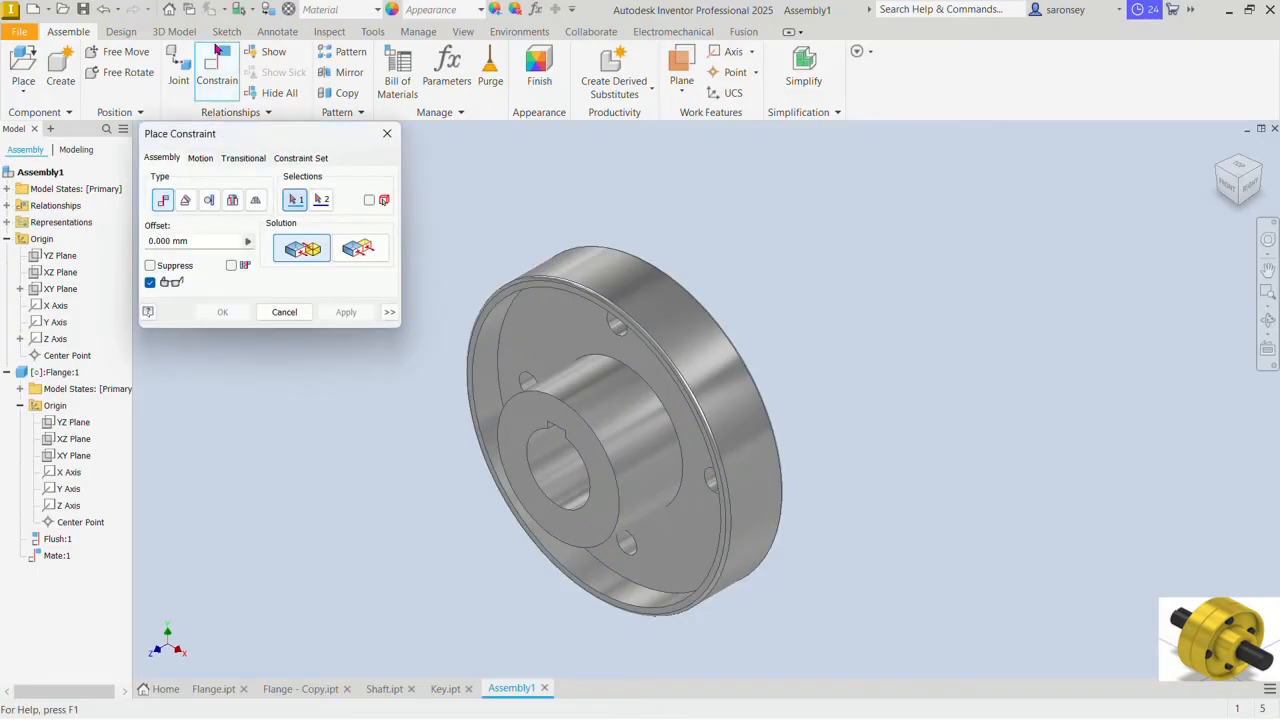
click(187, 201)
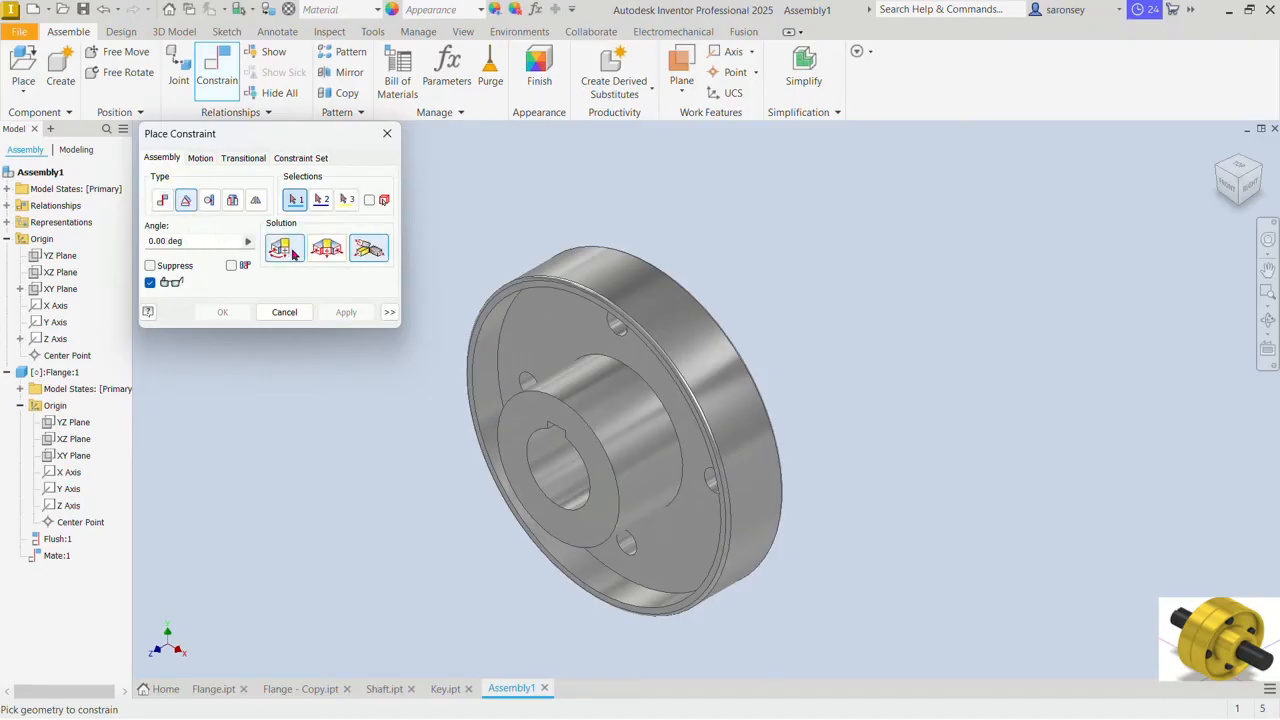
click(285, 254)
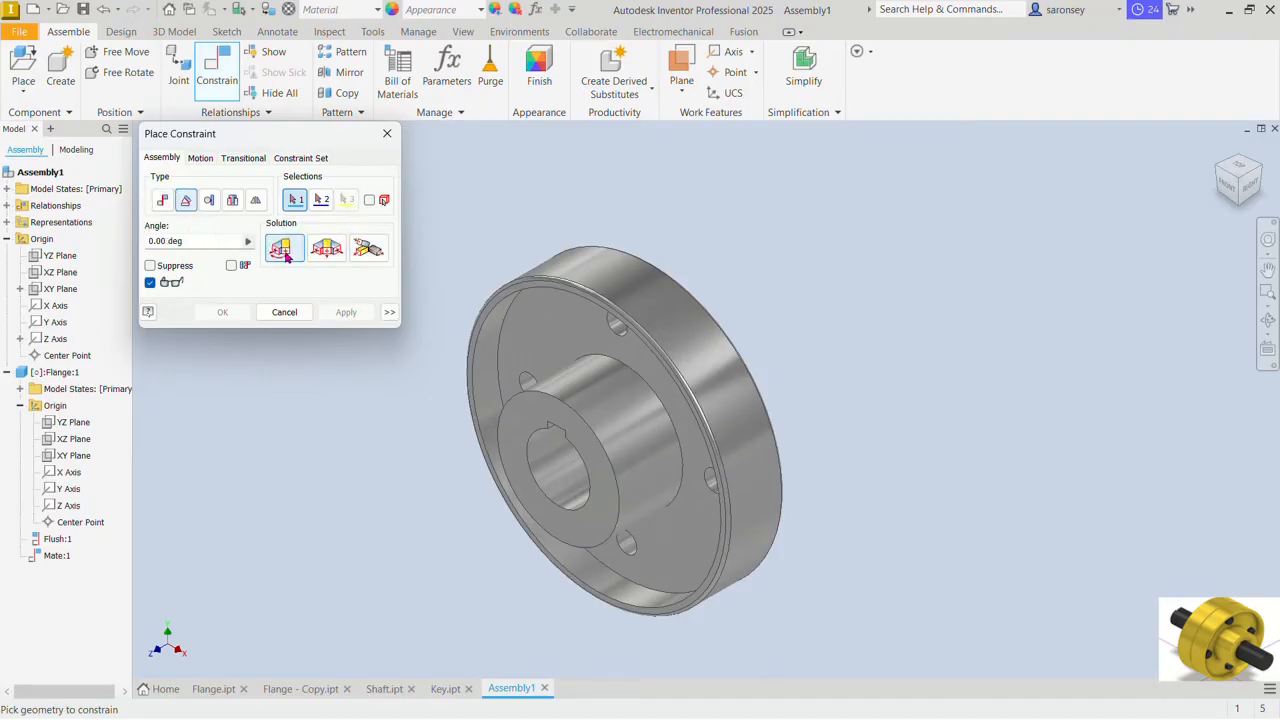
click(60, 256)
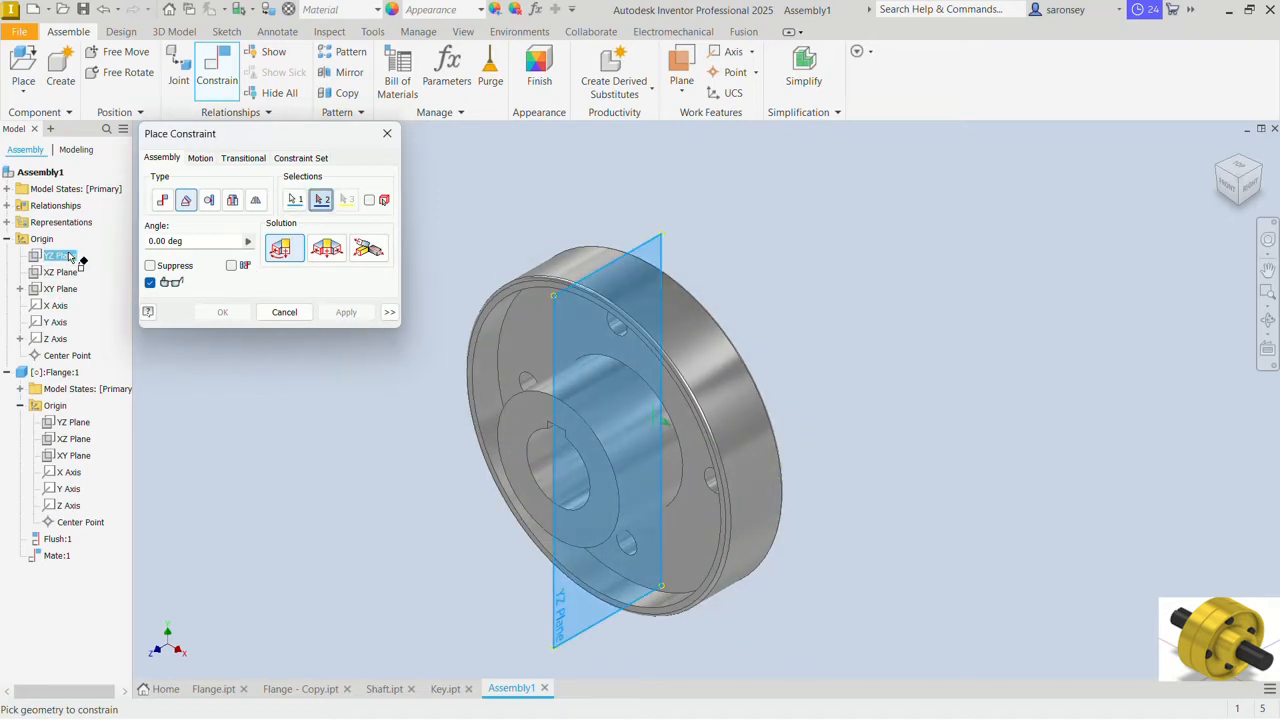
click(75, 423)
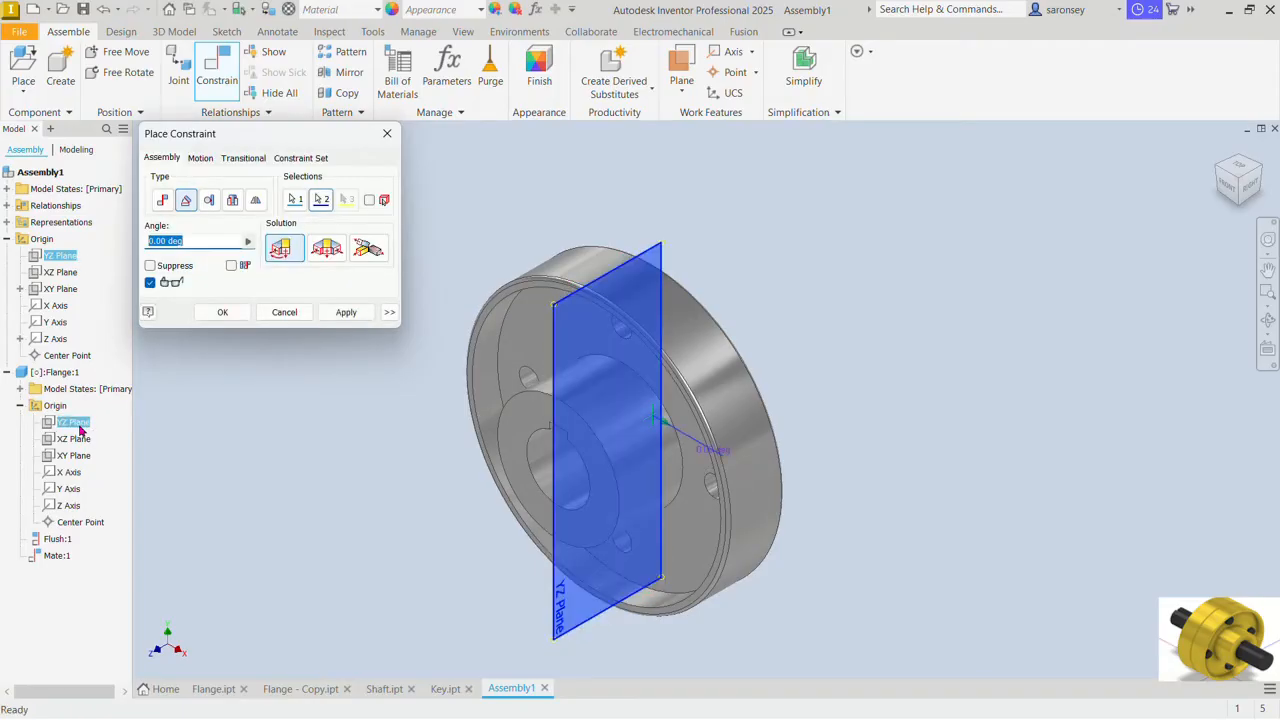
click(345, 312)
click(388, 134)
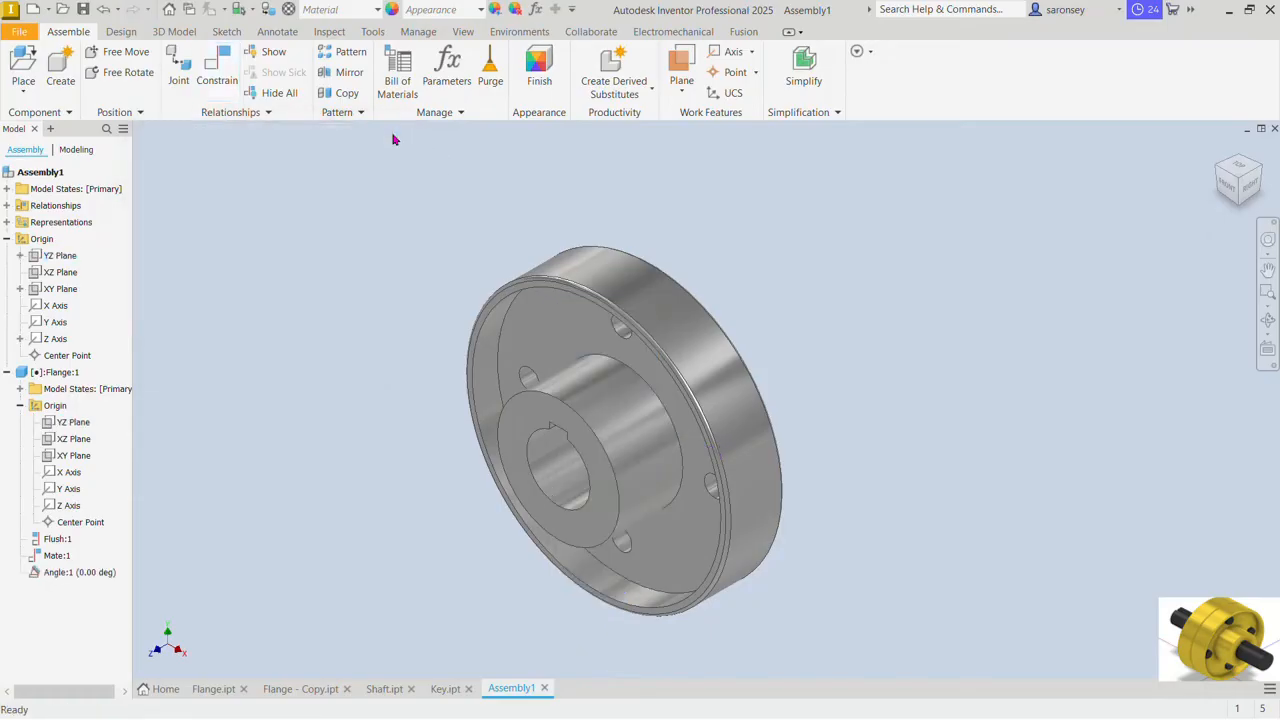
Step: Open the Drive settings of the flange's angle constraint and set the end angle to 360 degrees
click(96, 578)
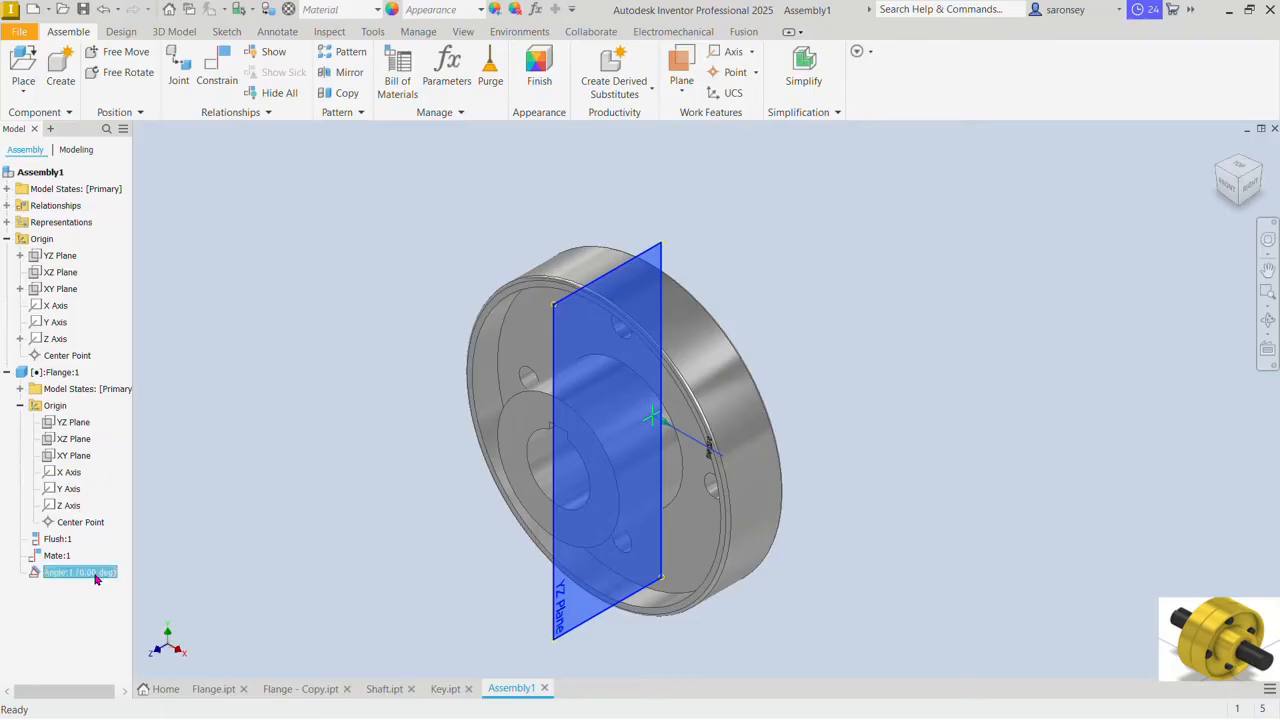
right_click(95, 576)
click(123, 558)
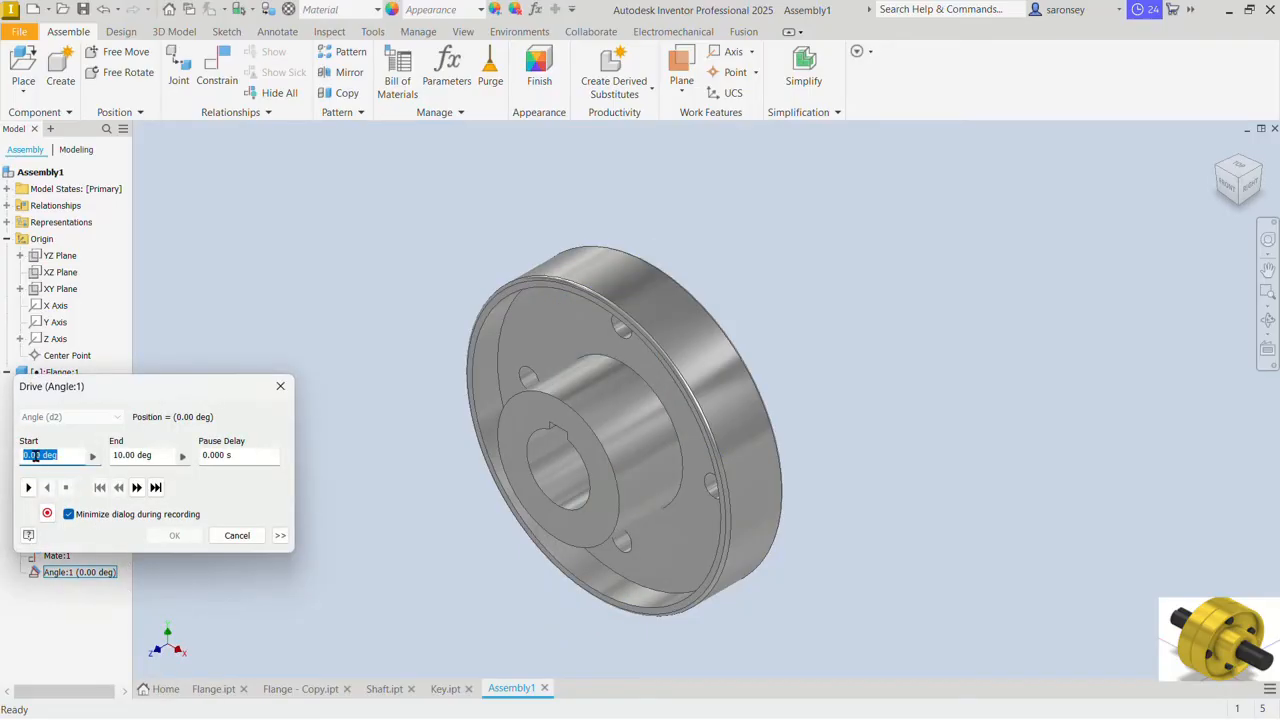
click(111, 458)
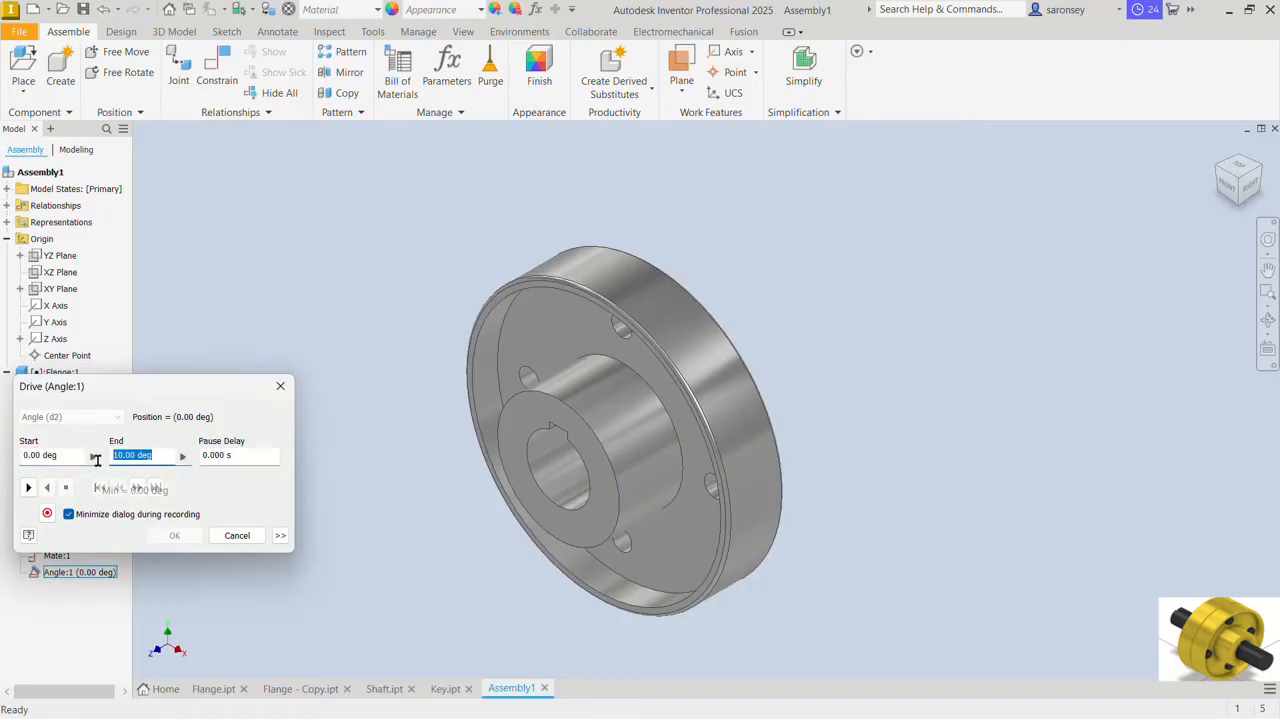
text(360)
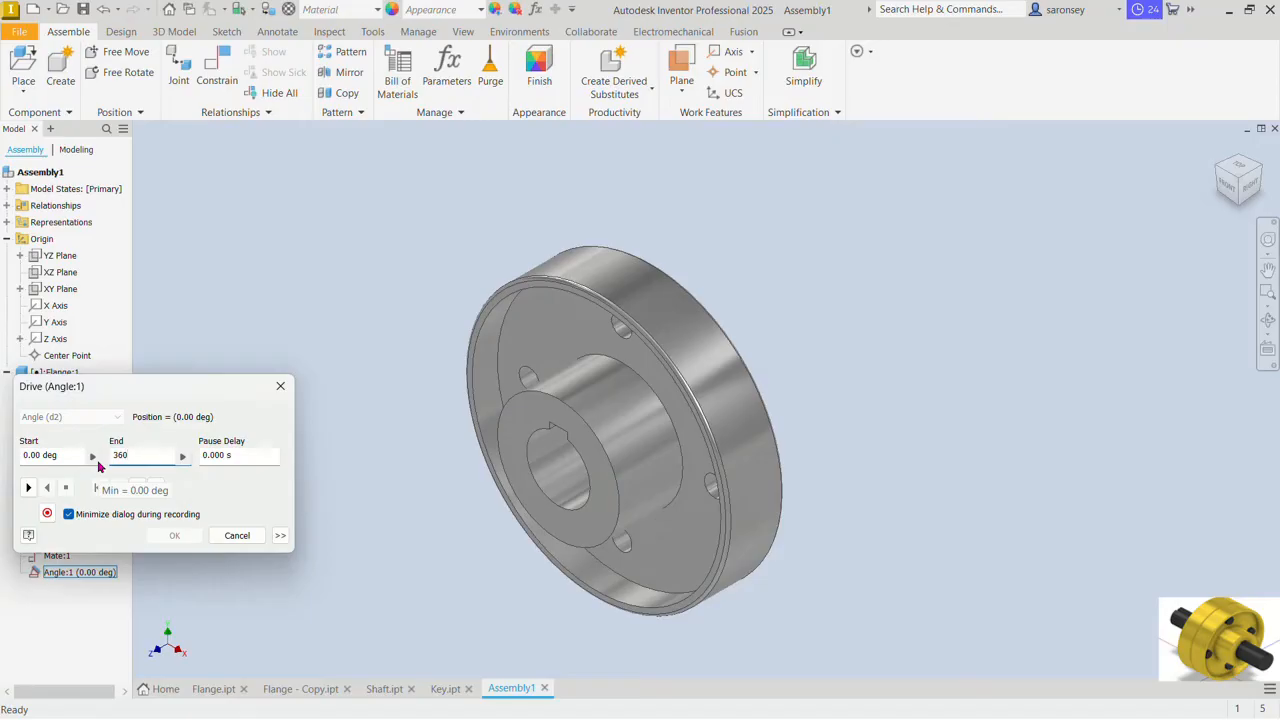
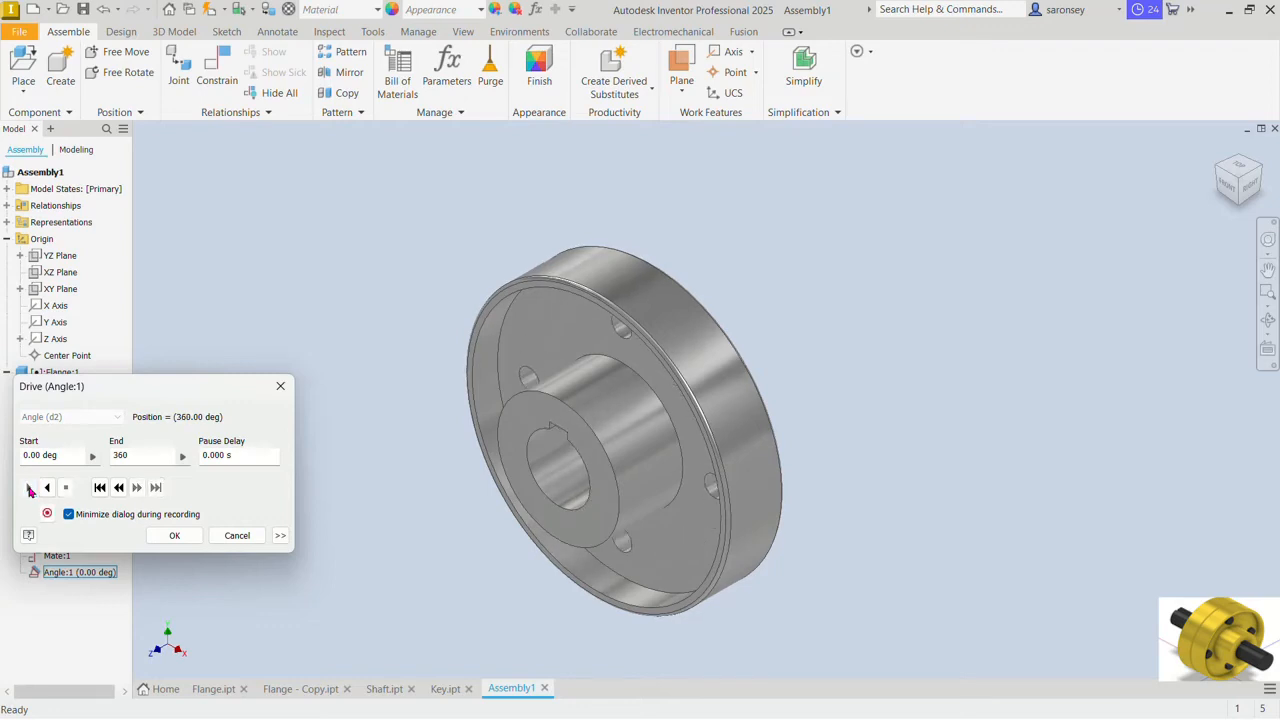
Step: Accept the flange's angle drive at its 360-degree end position and collapse all nodes in the model browser
click(174, 535)
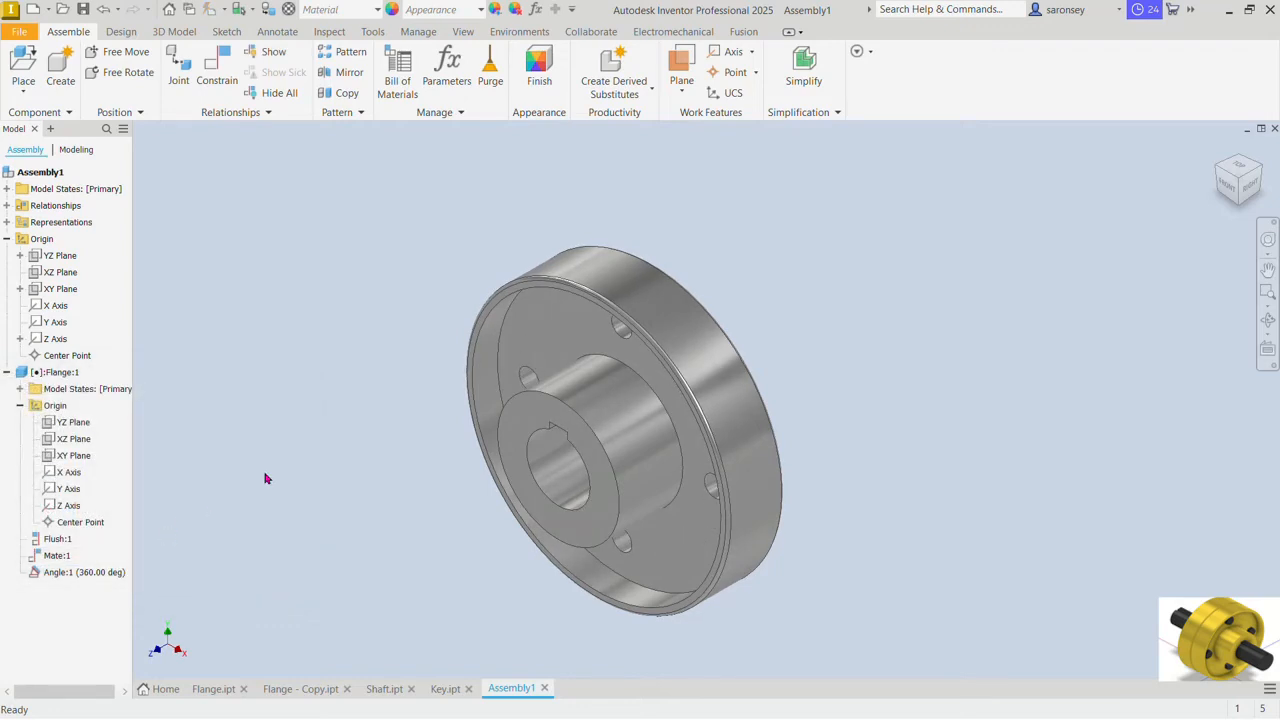
right_click(98, 314)
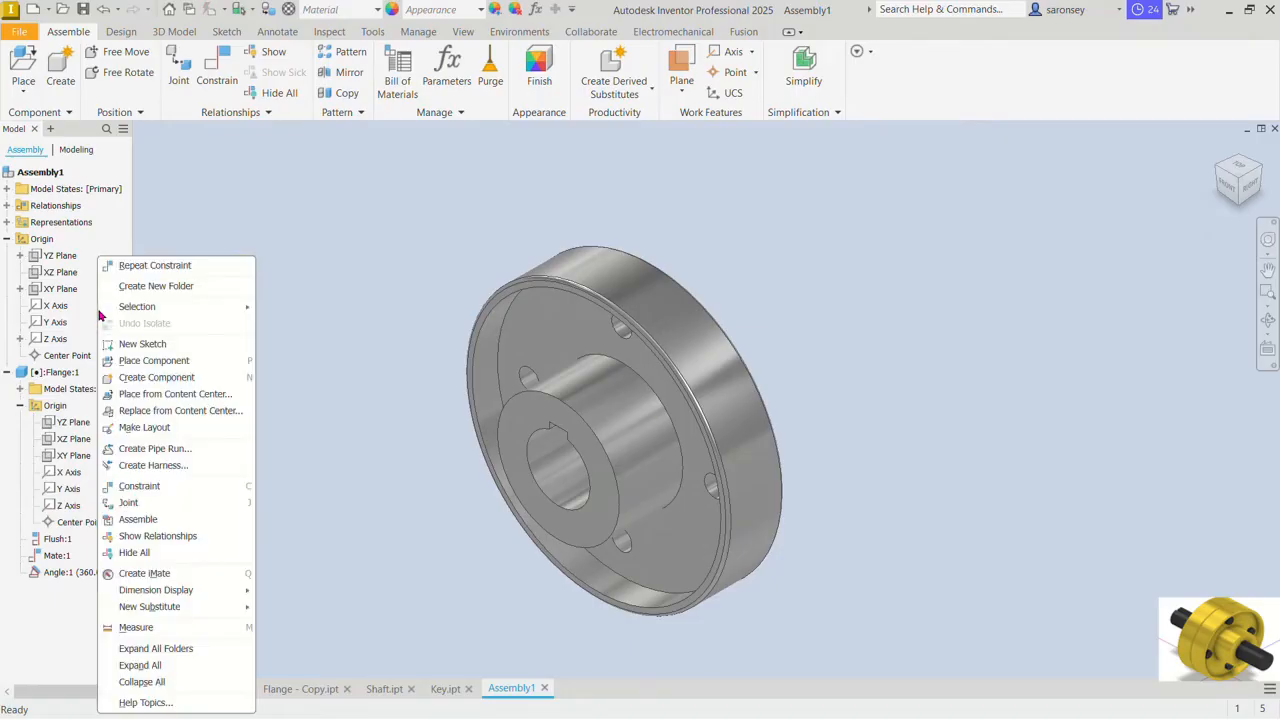
click(160, 681)
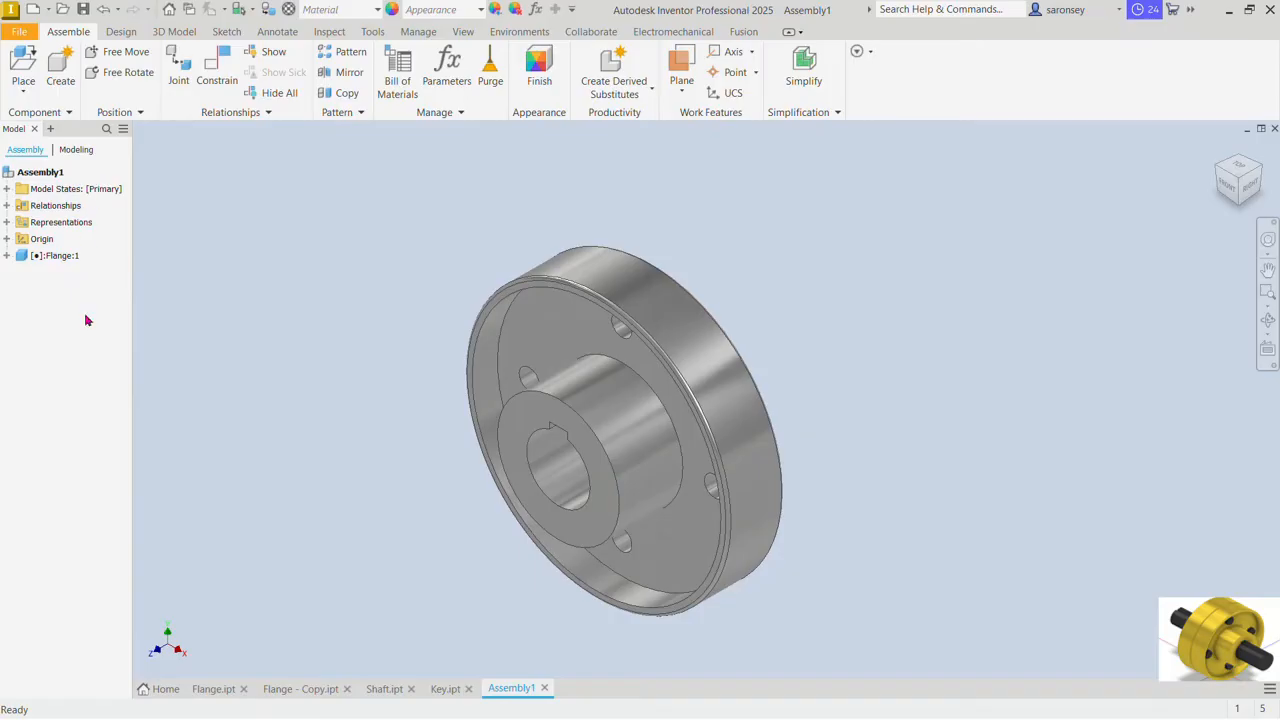
Step: Place one instance each of the Key and Shaft parts together in the assembly, beside the flange
click(24, 68)
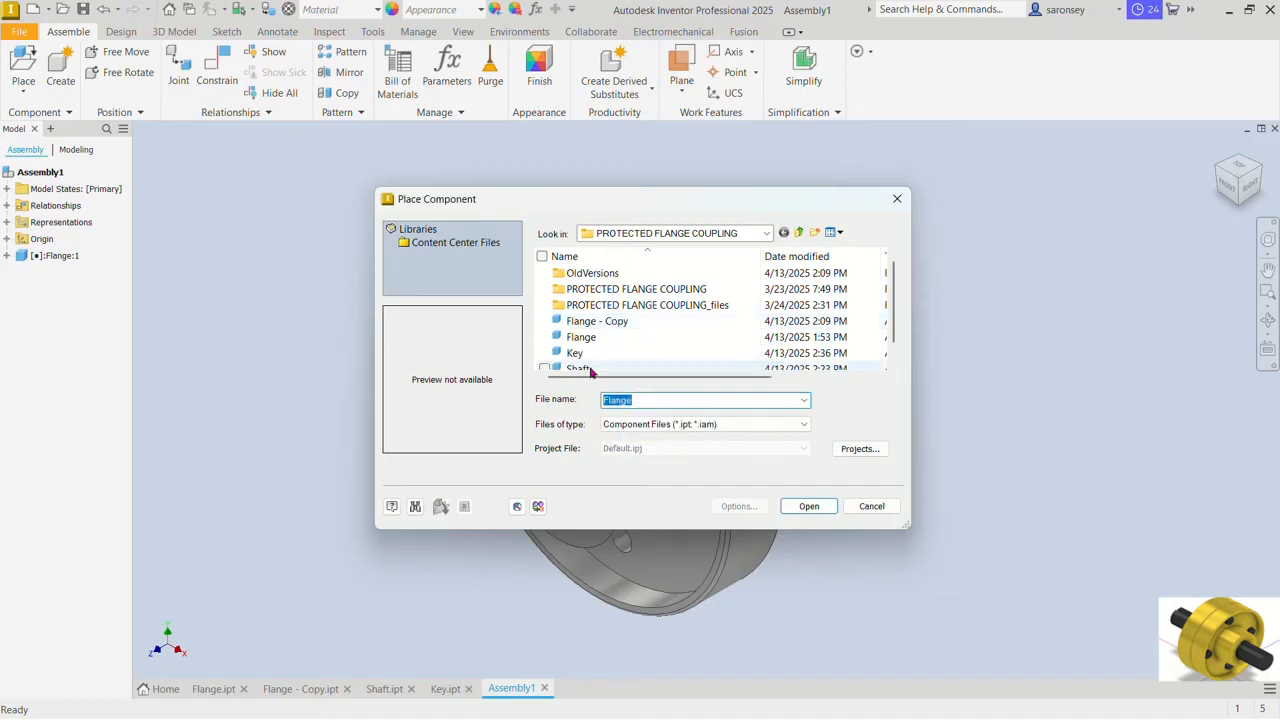
click(590, 370)
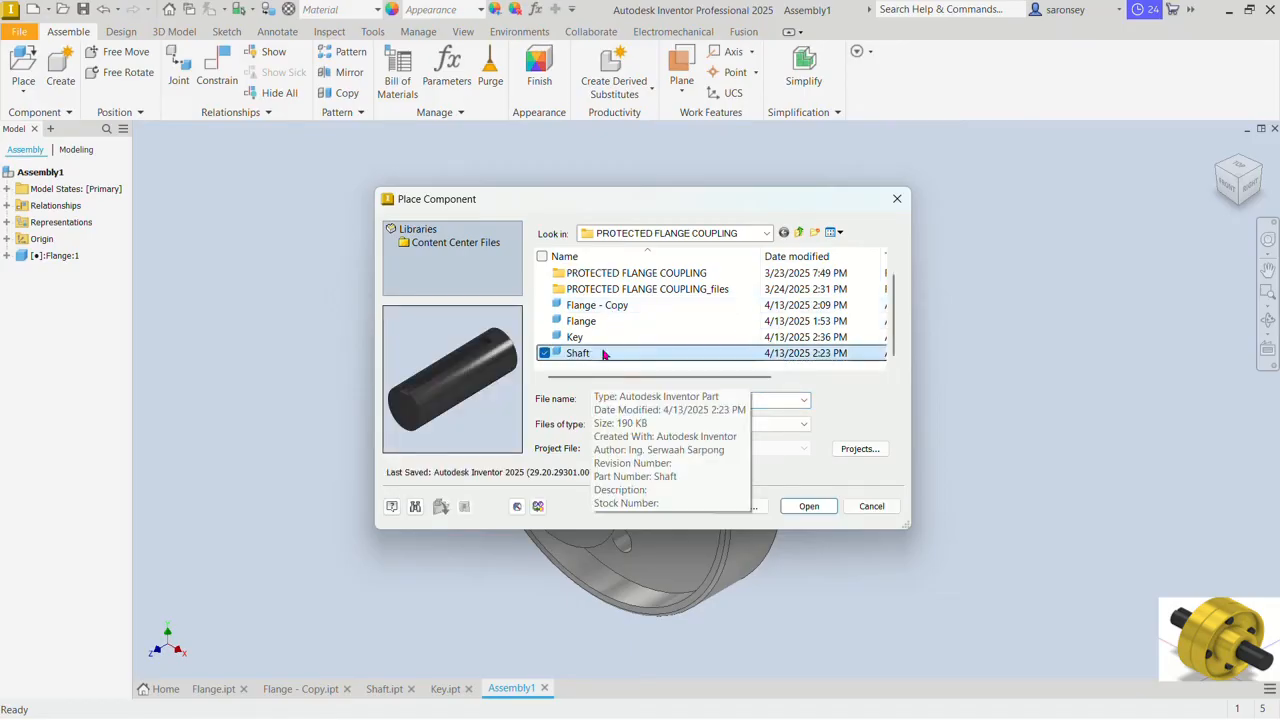
click(605, 342)
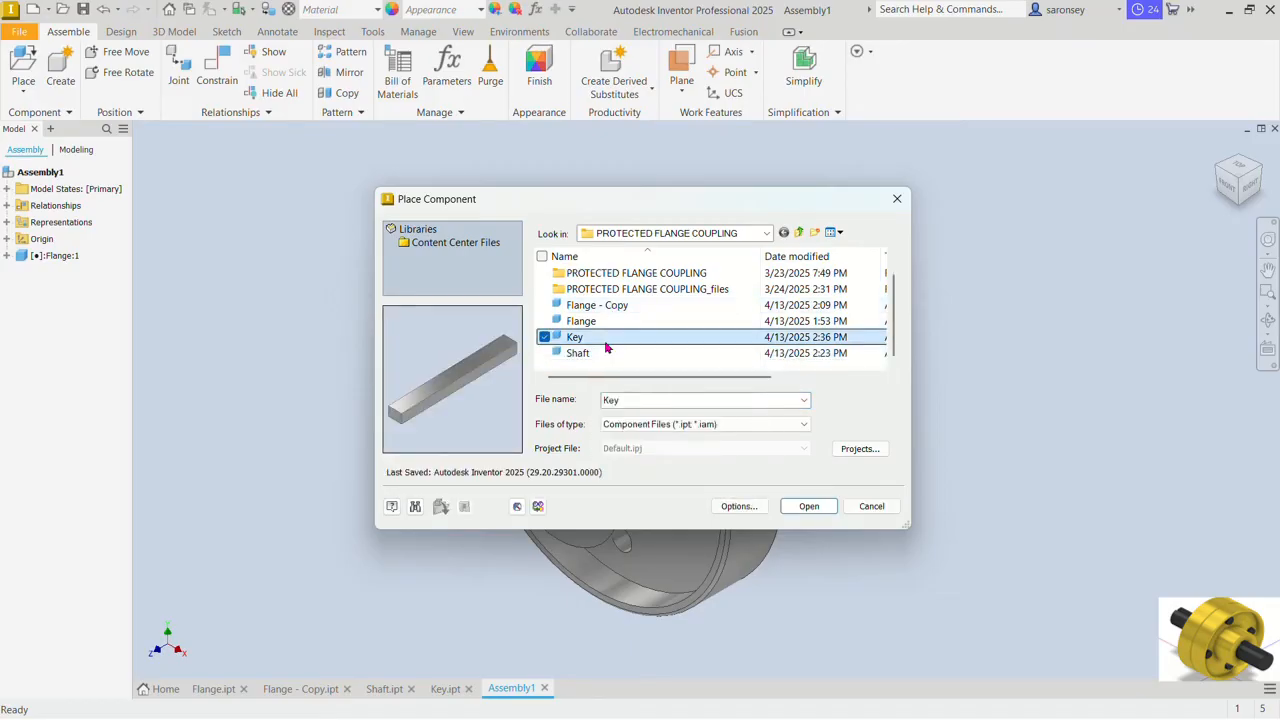
click(544, 354)
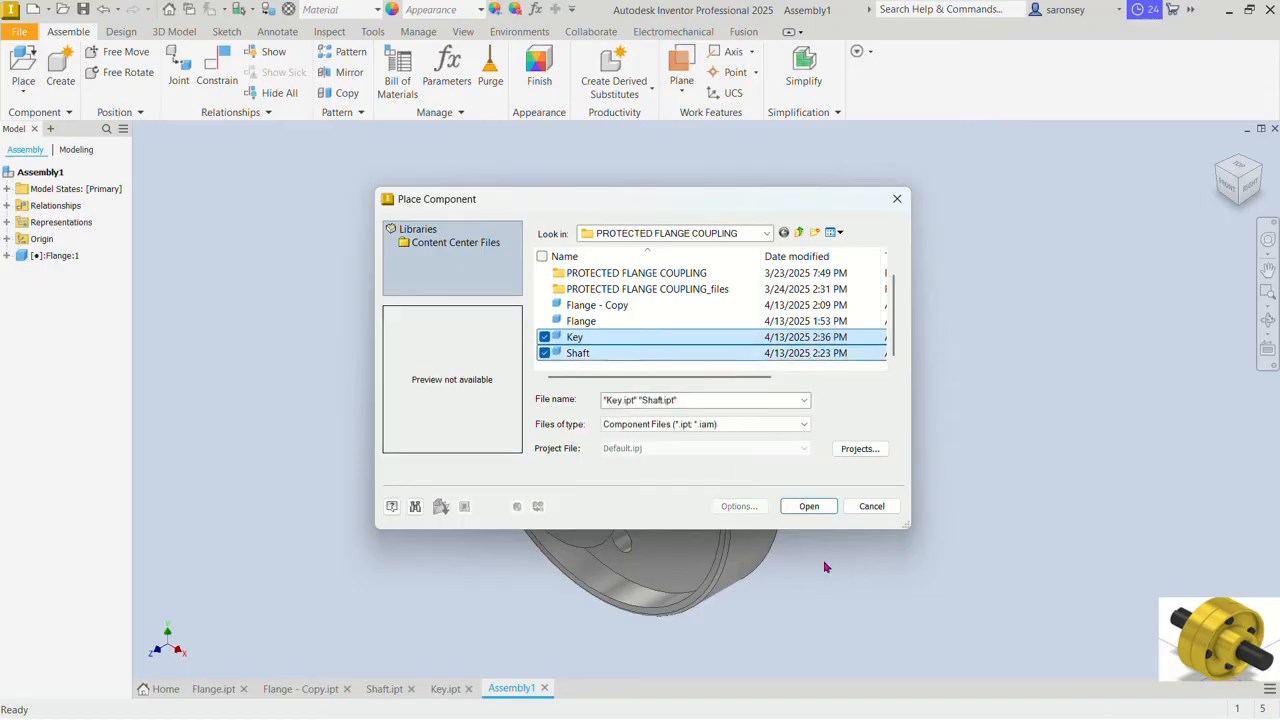
click(809, 506)
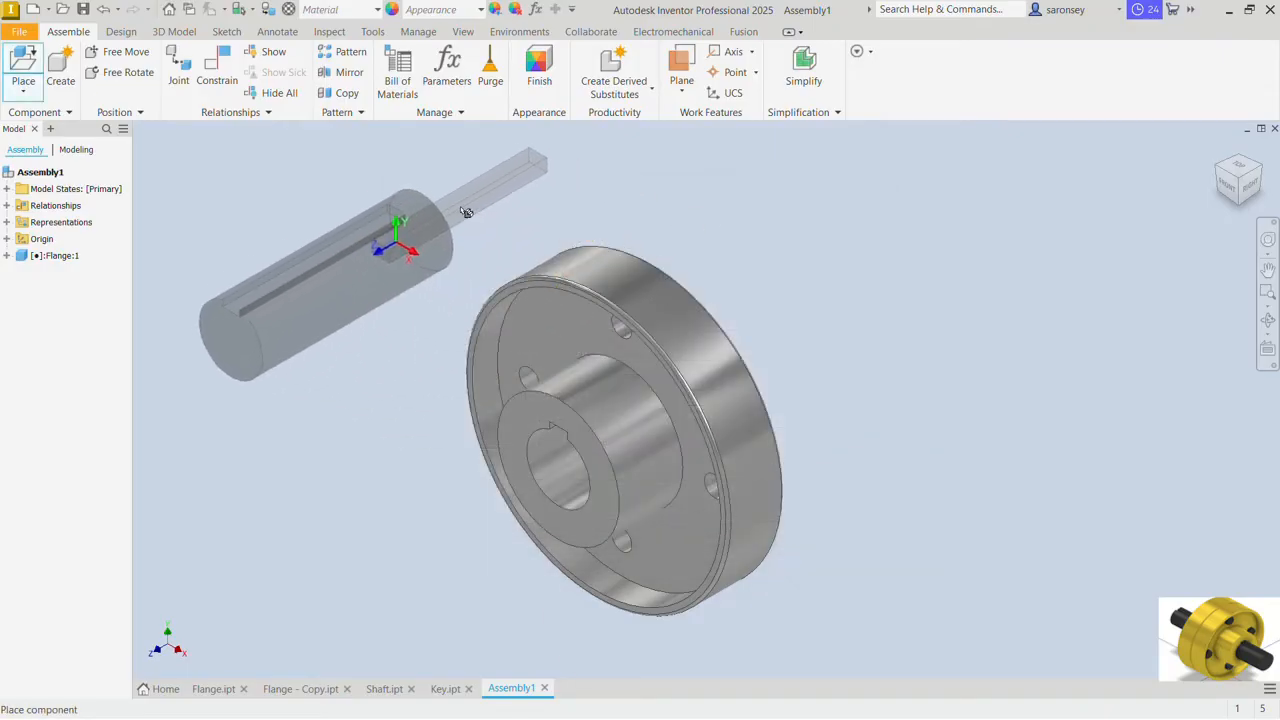
click(462, 214)
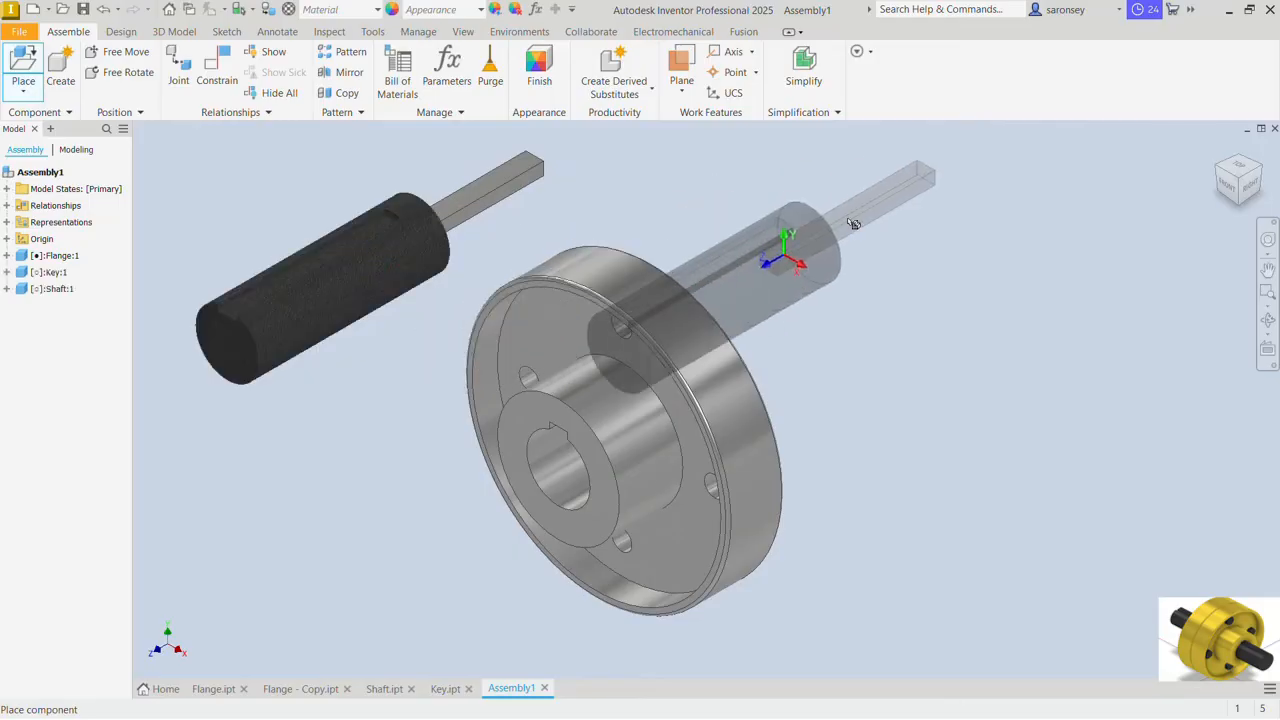
right_click(855, 223)
click(936, 230)
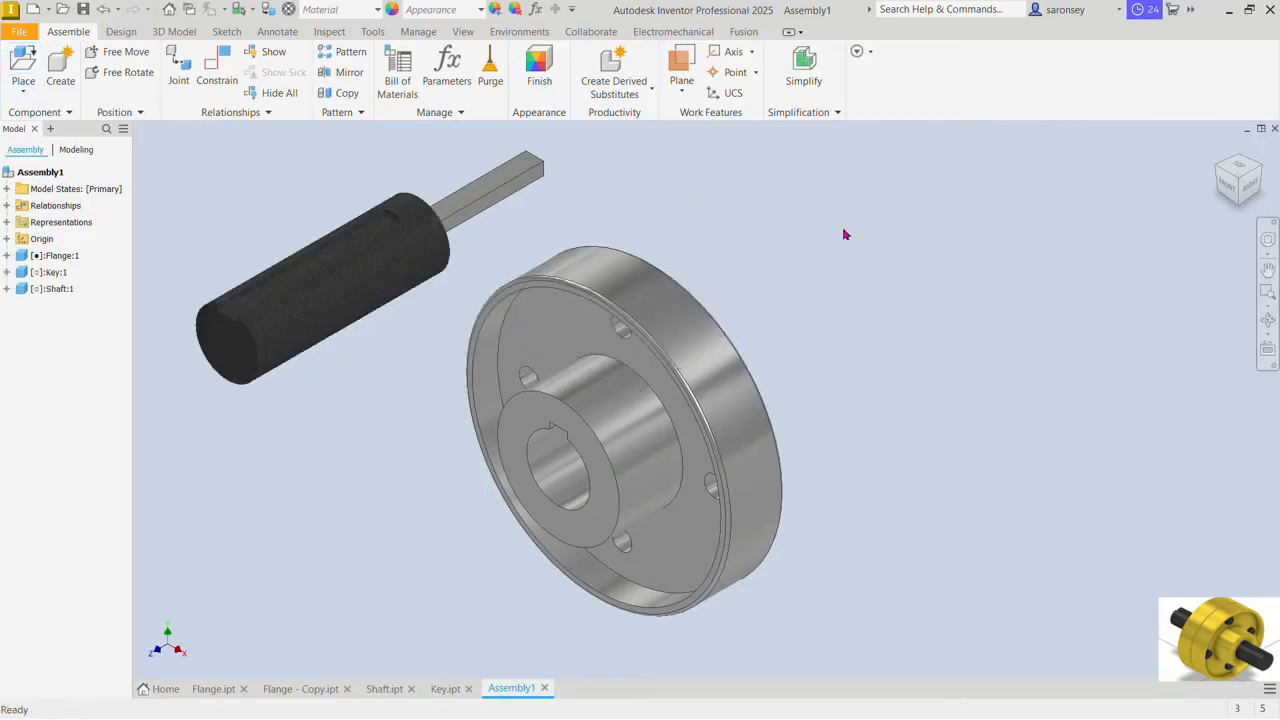
Step: Mate the key's bottom face to the floor of the shaft's keyway at 0 mm offset
click(218, 63)
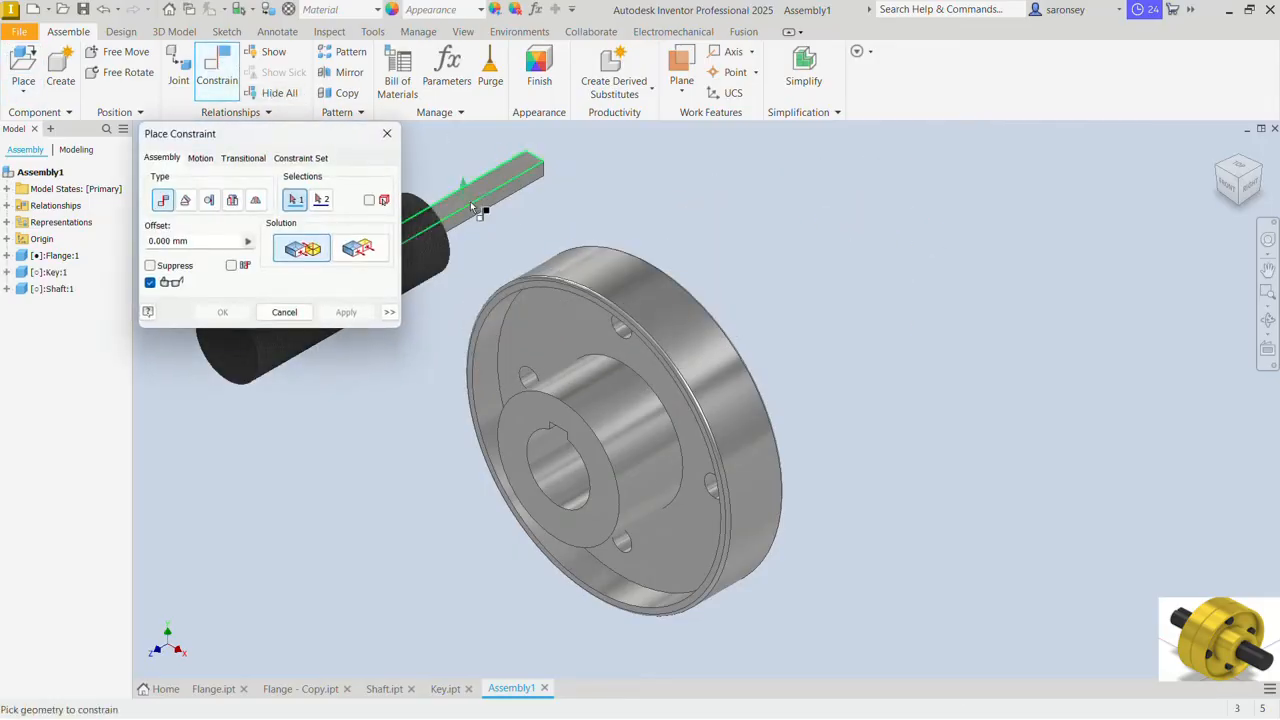
scroll(472, 204, down, 2)
middle_drag(472, 204, 505, 290)
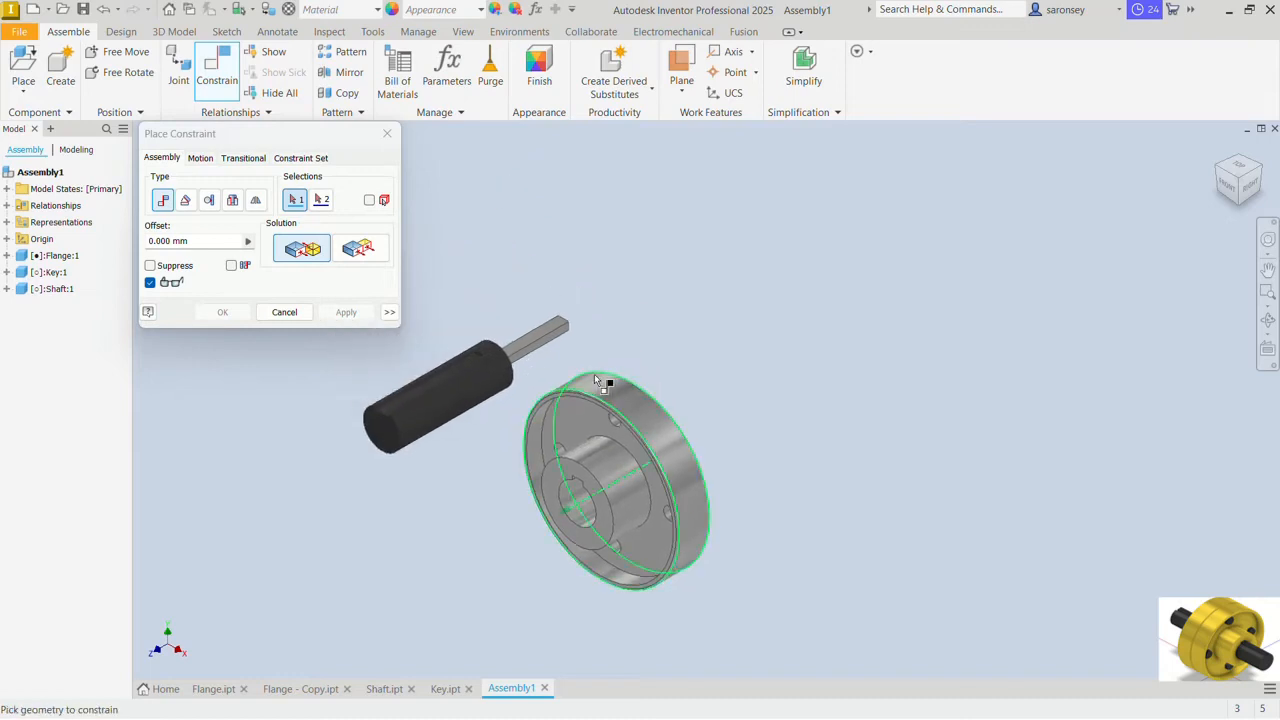
shift+middle_drag(596, 375, 589, 300)
scroll(518, 462, up, 3)
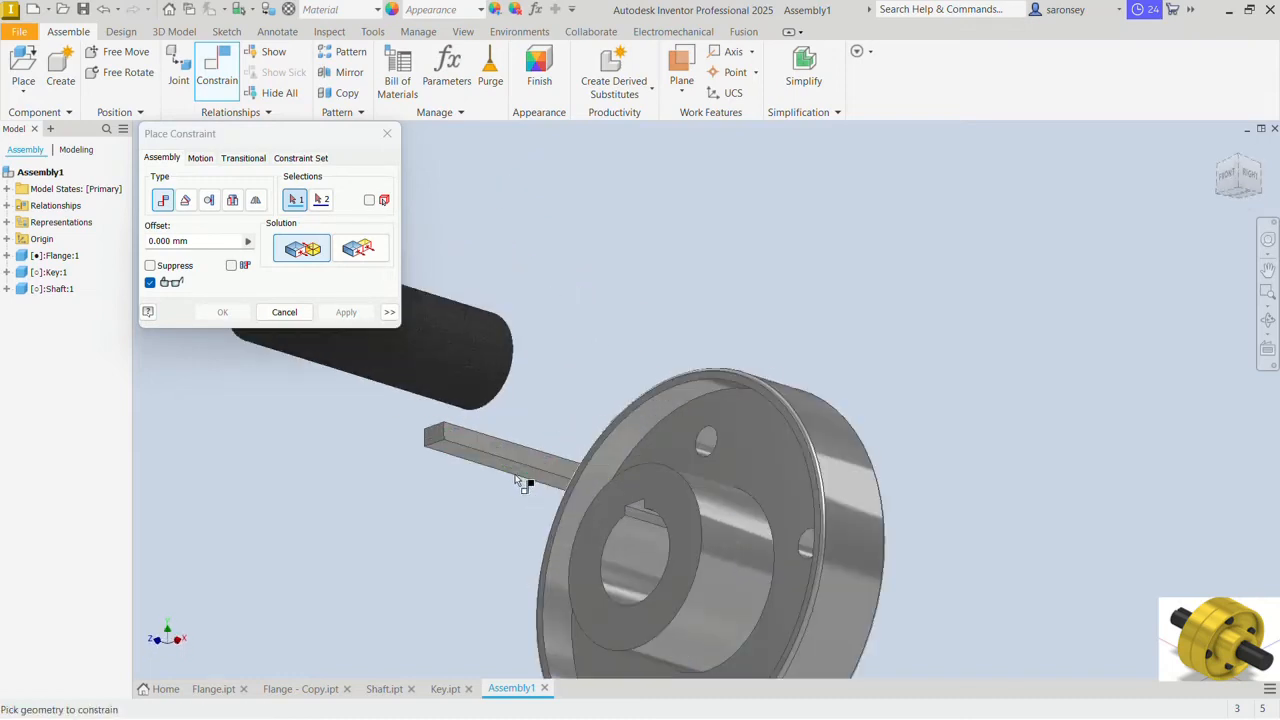
click(482, 466)
scroll(486, 464, down, 4)
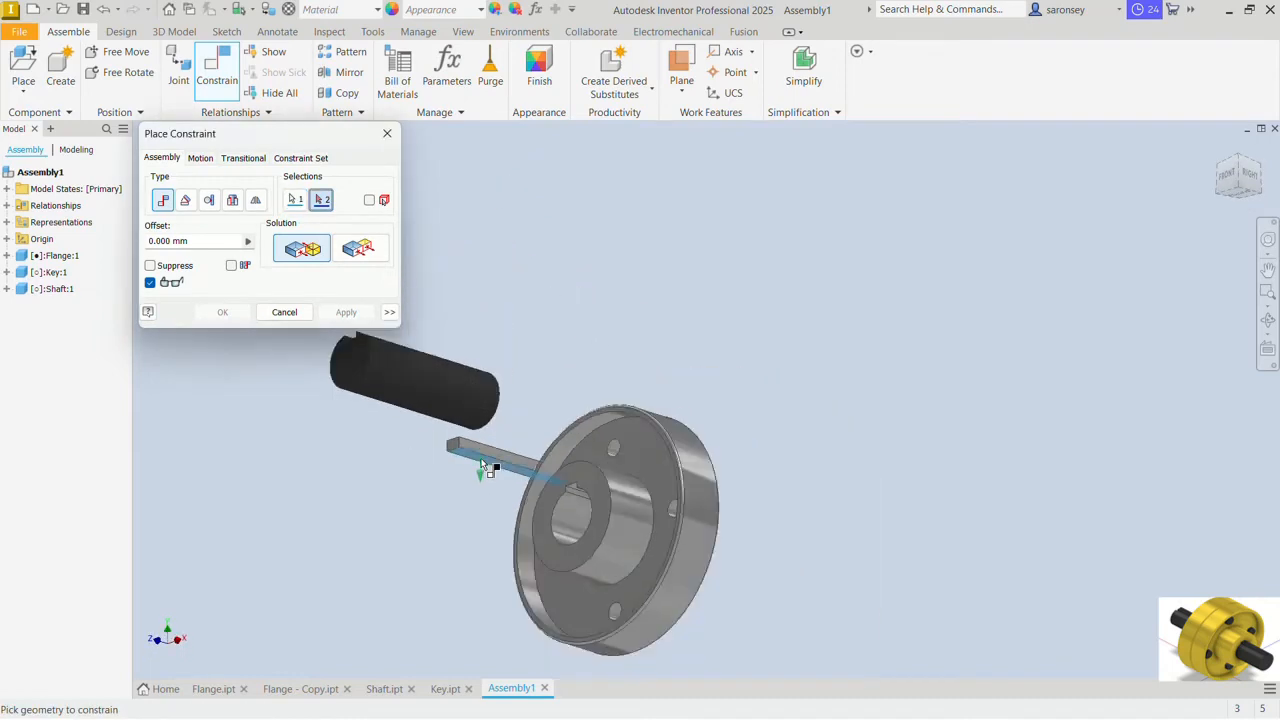
shift+middle_drag(492, 460, 492, 488)
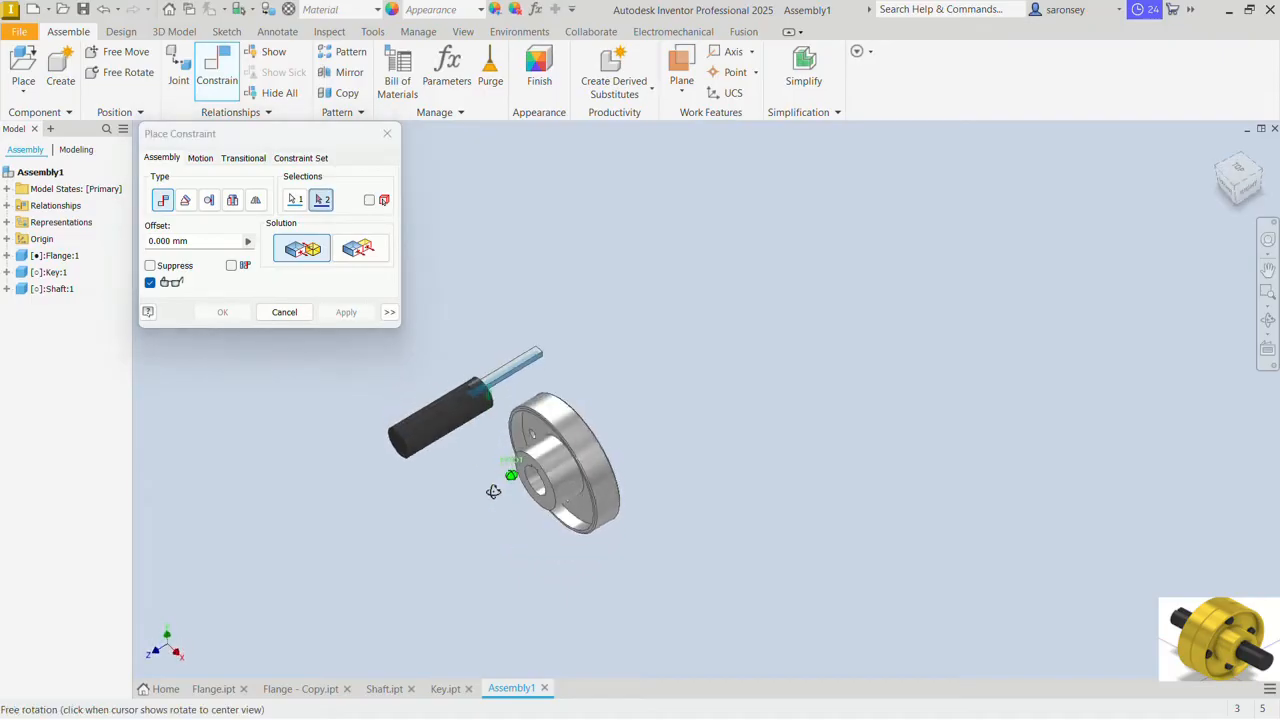
scroll(445, 403, up, 5)
click(452, 408)
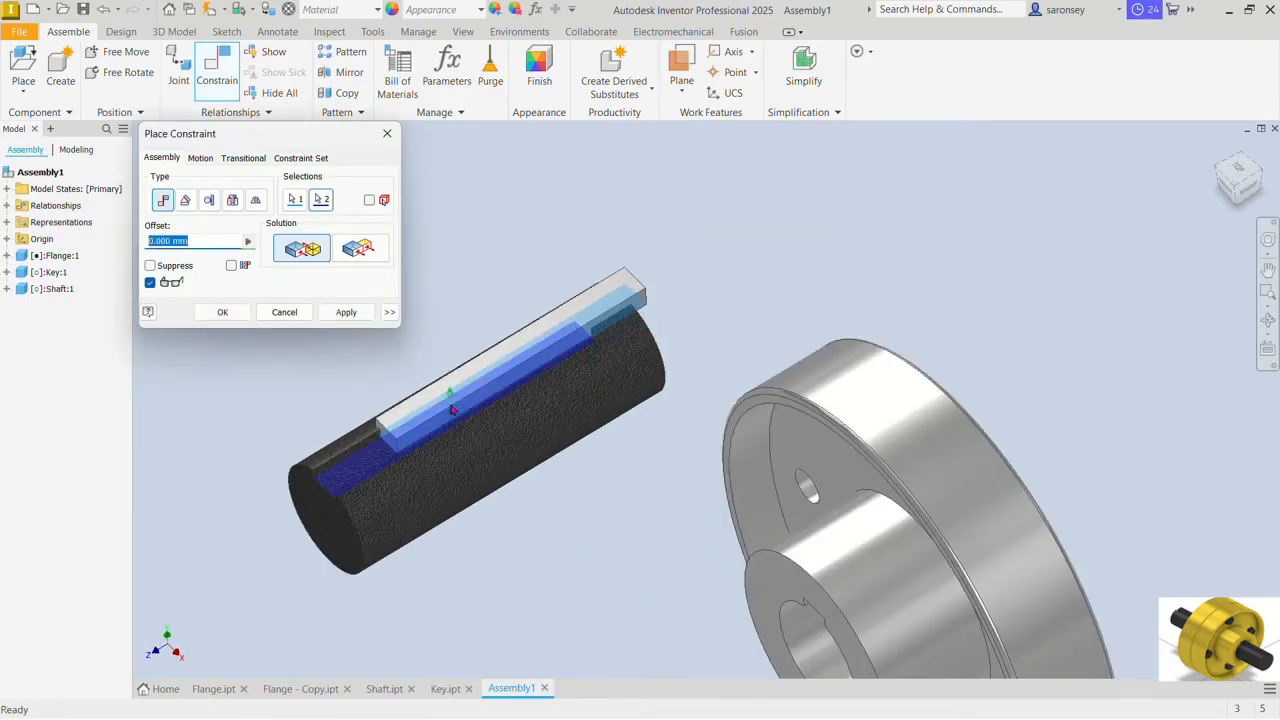
click(346, 312)
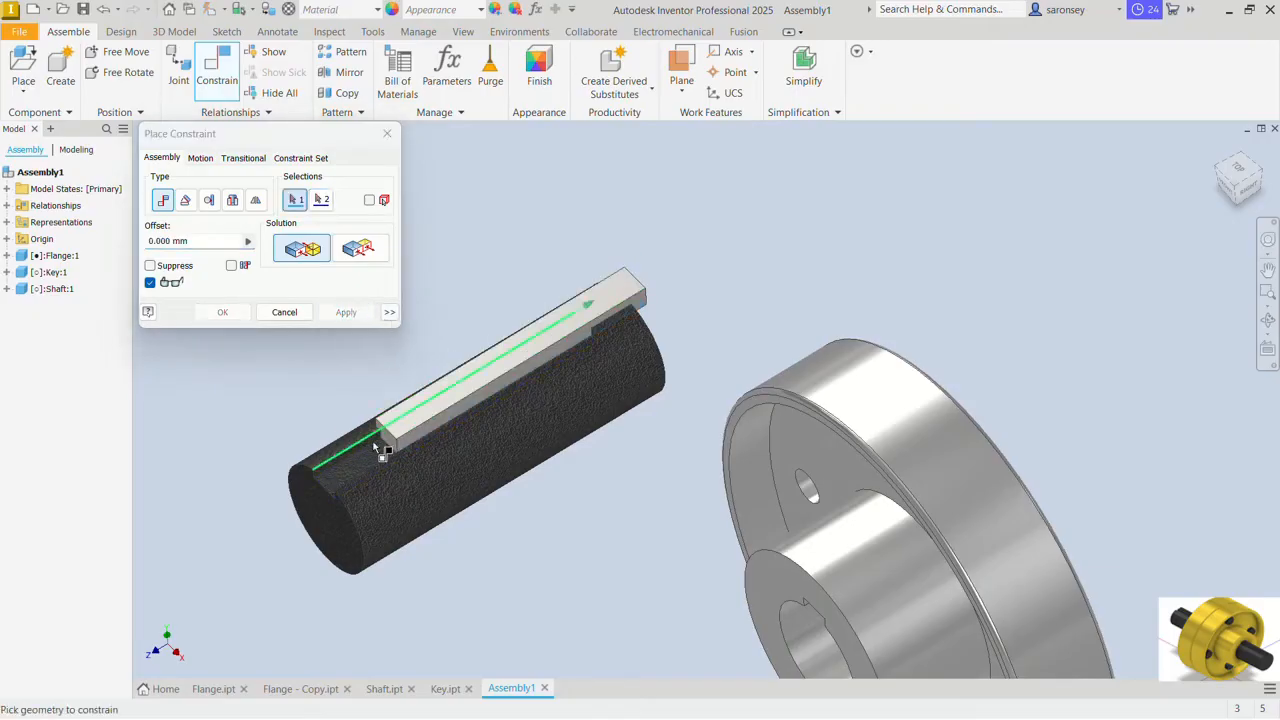
Step: Mate a side wall of the shaft's keyway to the key's matching side face at 0 mm offset
shift+middle_drag(374, 443, 343, 409)
scroll(340, 392, up, 5)
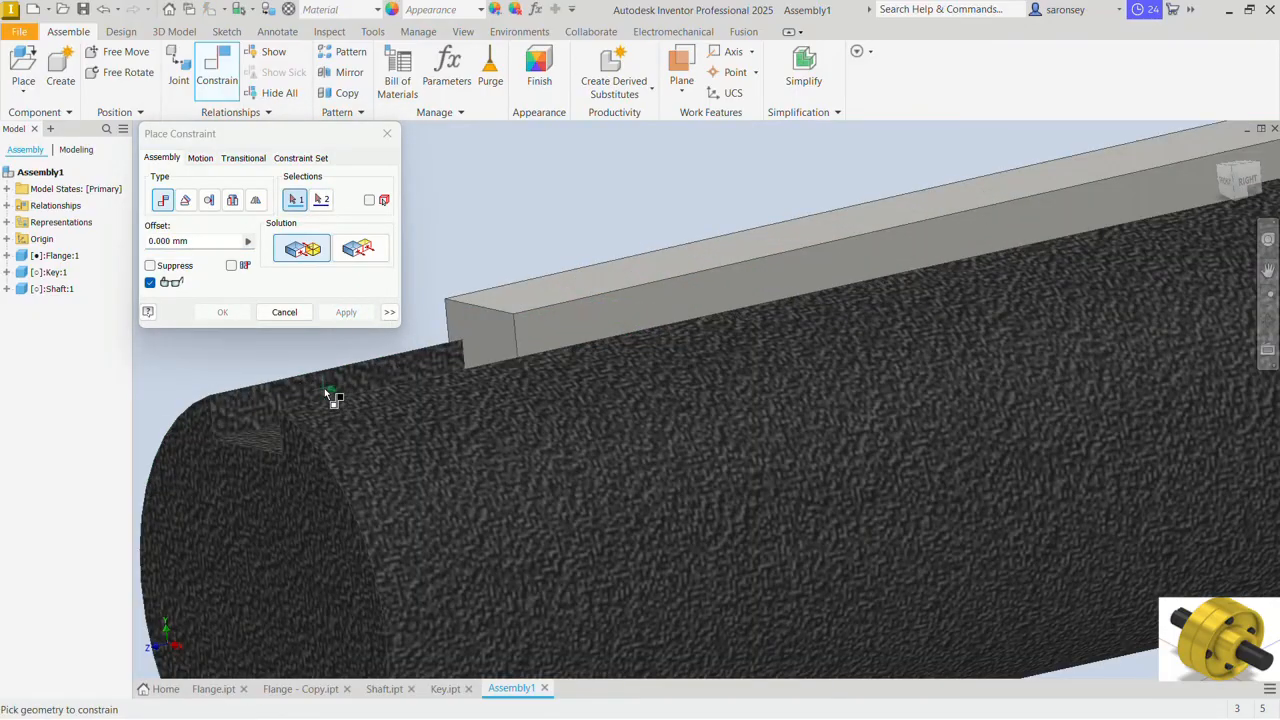
click(316, 383)
scroll(404, 396, down, 5)
shift+middle_drag(404, 396, 415, 368)
shift+middle_drag(465, 410, 492, 416)
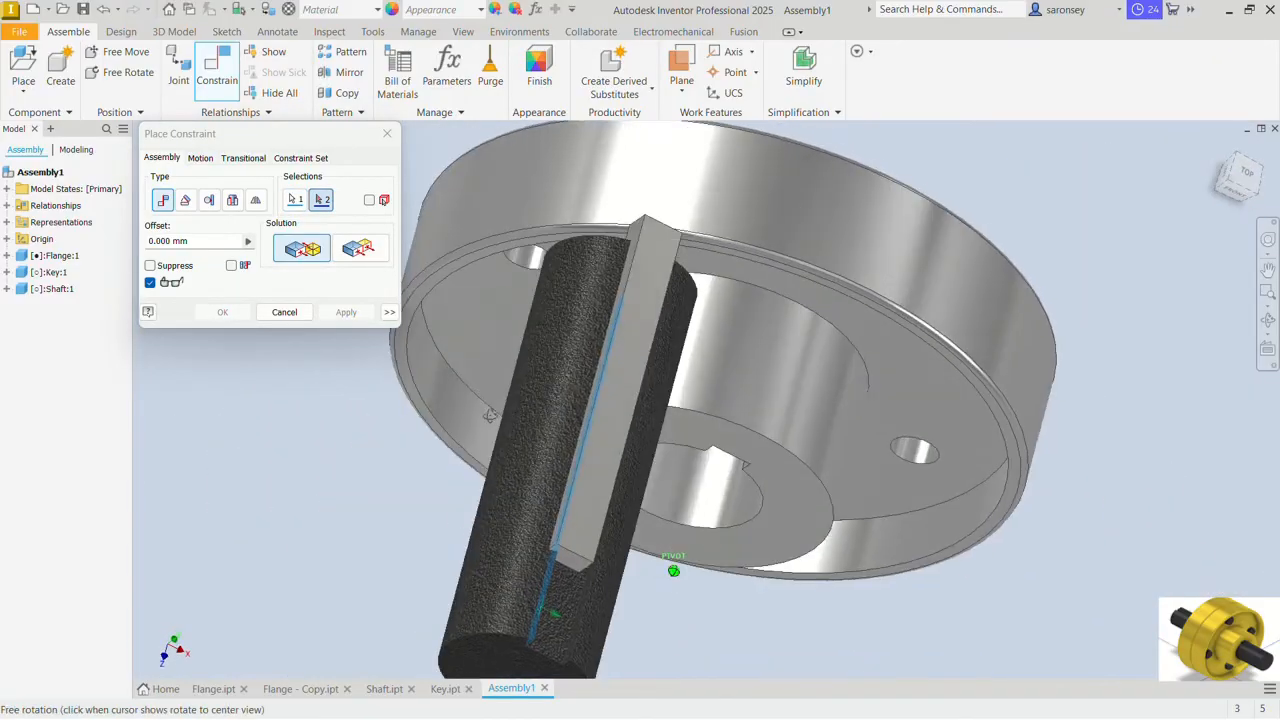
shift+middle_drag(562, 486, 588, 486)
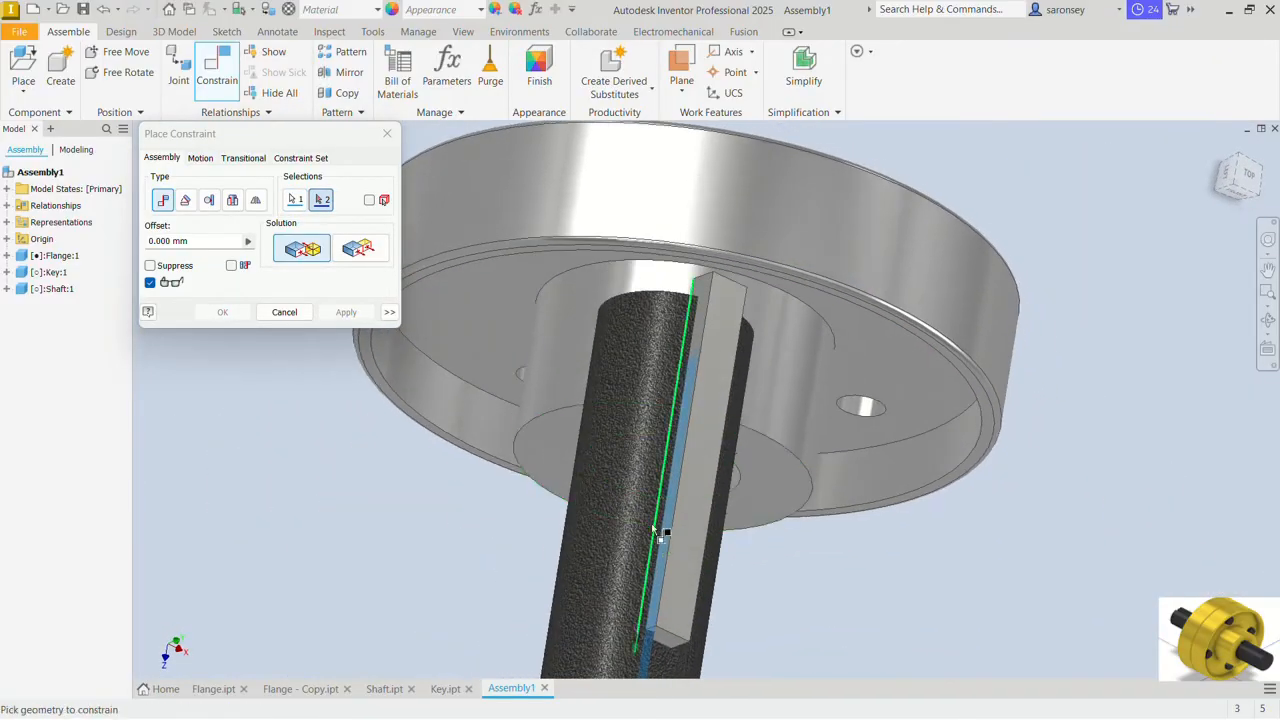
scroll(660, 564, up, 3)
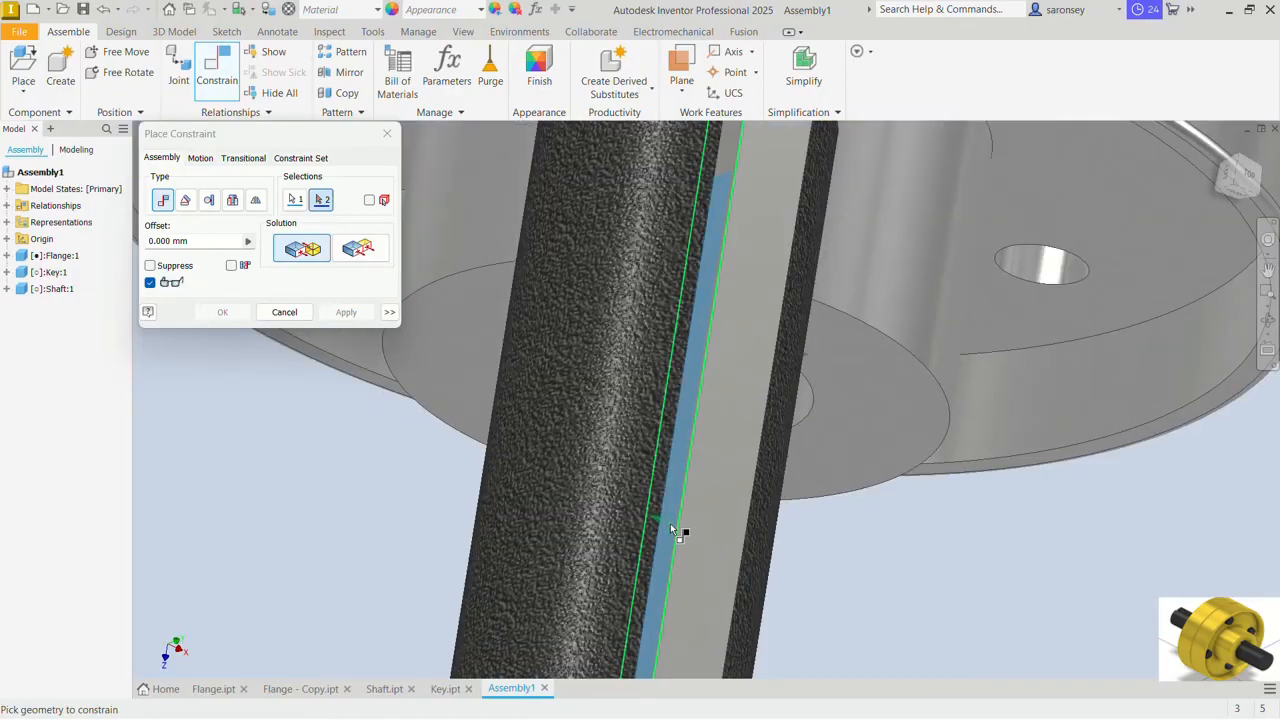
click(670, 523)
scroll(700, 550, down, 5)
shift+middle_drag(709, 556, 273, 241)
middle_drag(551, 276, 528, 393)
click(346, 313)
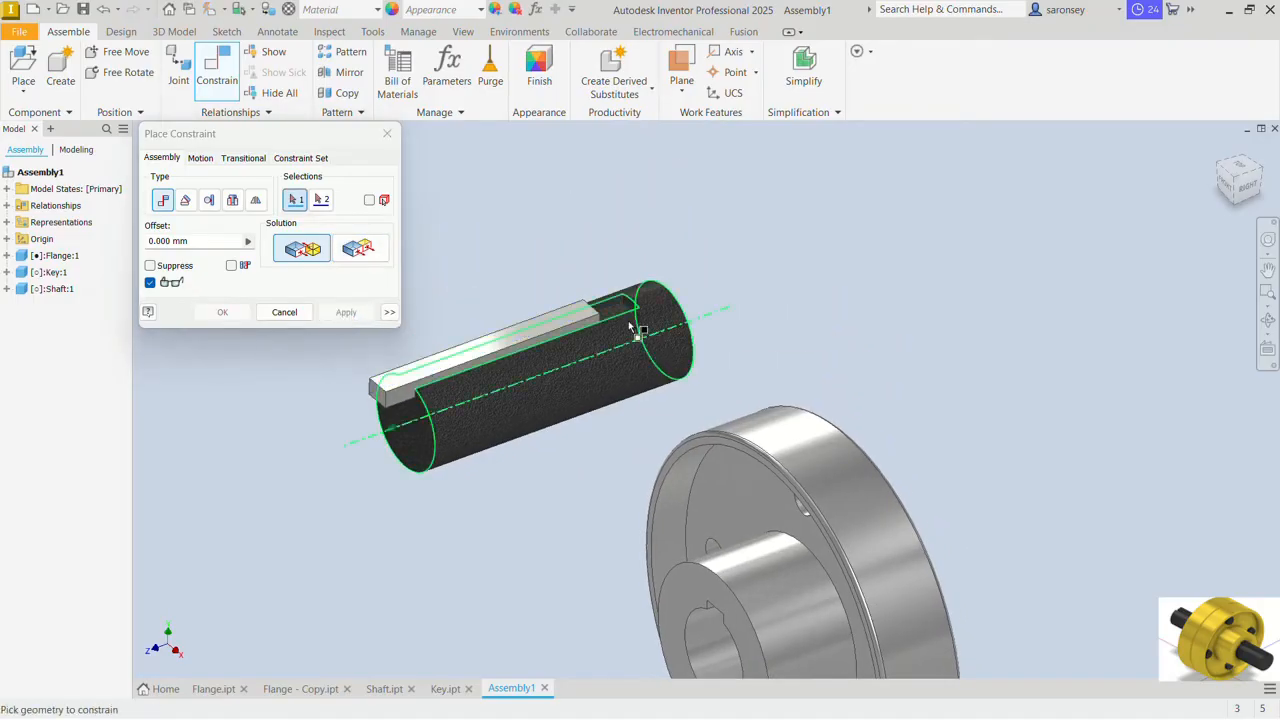
Step: Mate the closed end wall of the shaft's keyway to the key's end face at 0 mm offset and finish constraining
scroll(638, 305, up, 5)
click(635, 266)
scroll(637, 268, down, 4)
shift+middle_drag(638, 269, 540, 304)
scroll(521, 333, up, 5)
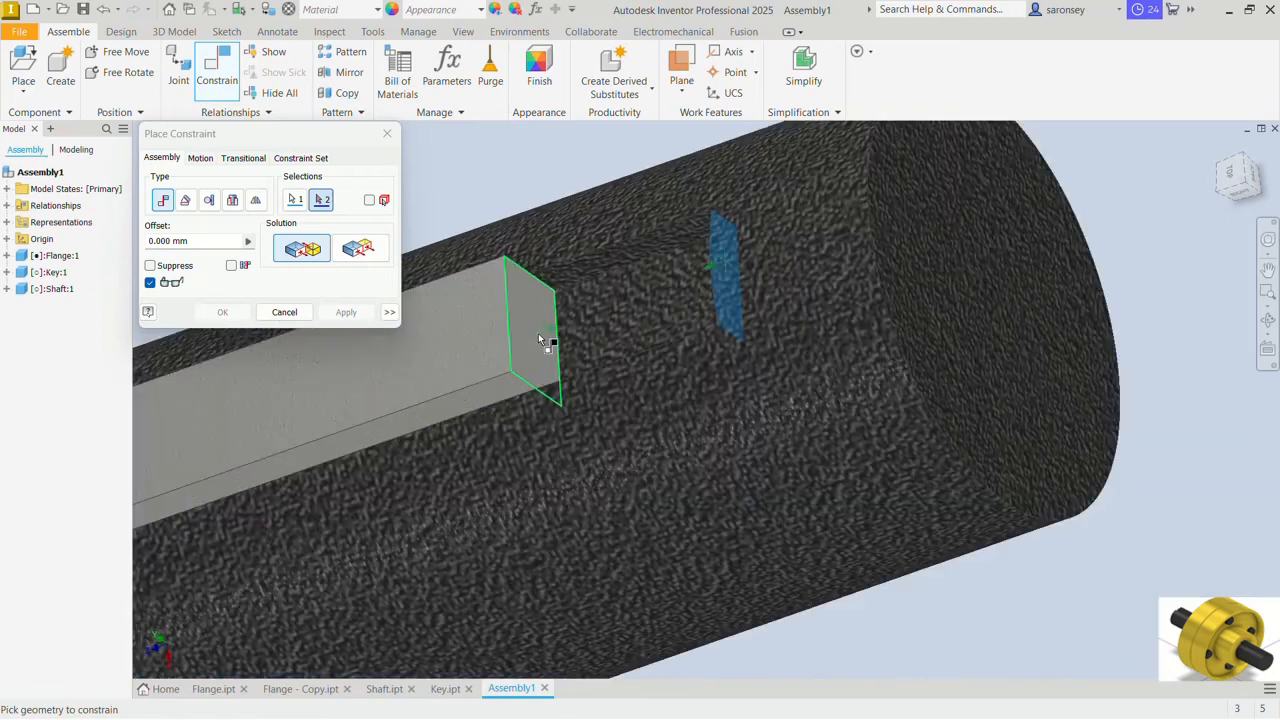
click(538, 340)
click(346, 312)
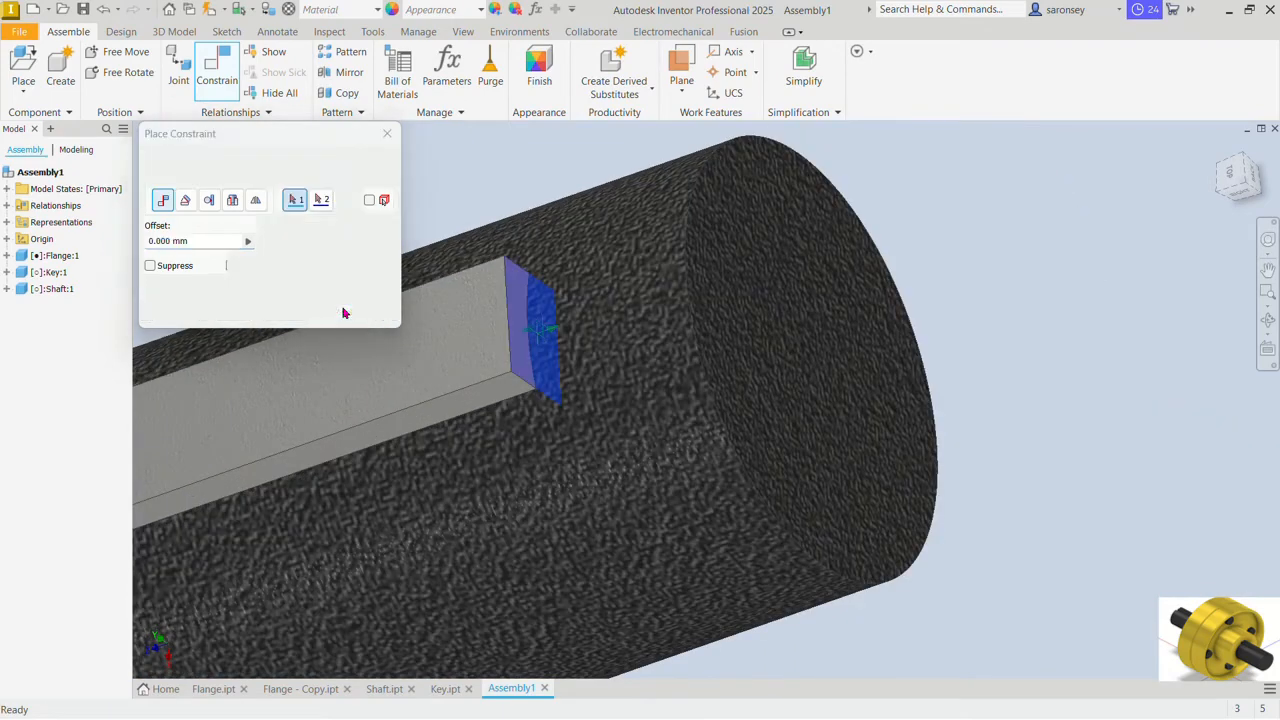
click(388, 134)
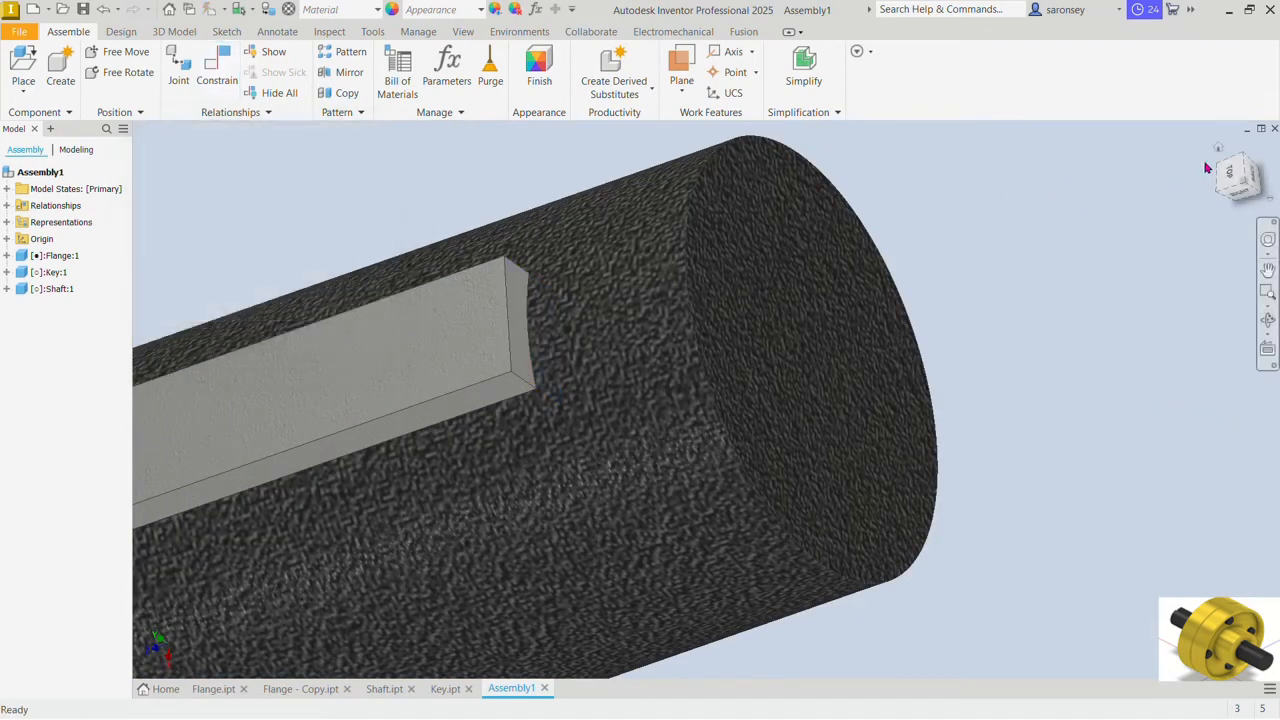
click(1220, 148)
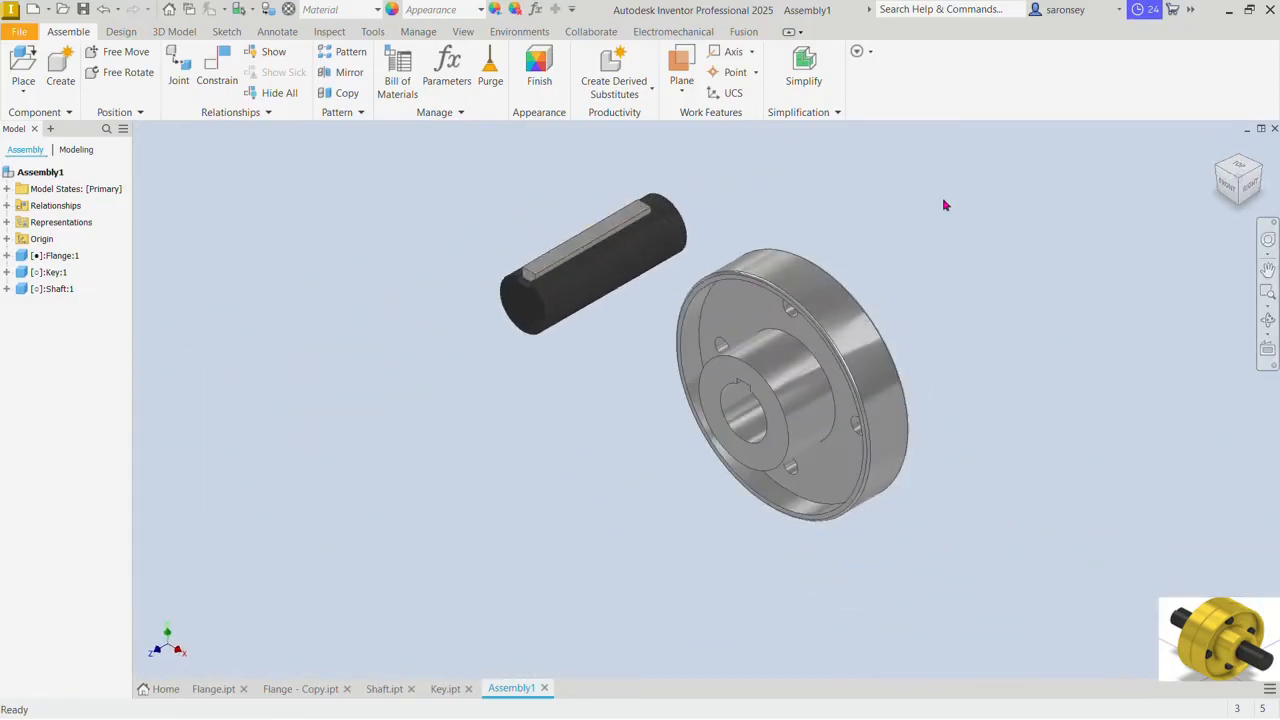
Step: Move the shaft with its key in front of the flange and mate its axis to the flange bore's axis at 0 mm offset
drag(615, 258, 529, 440)
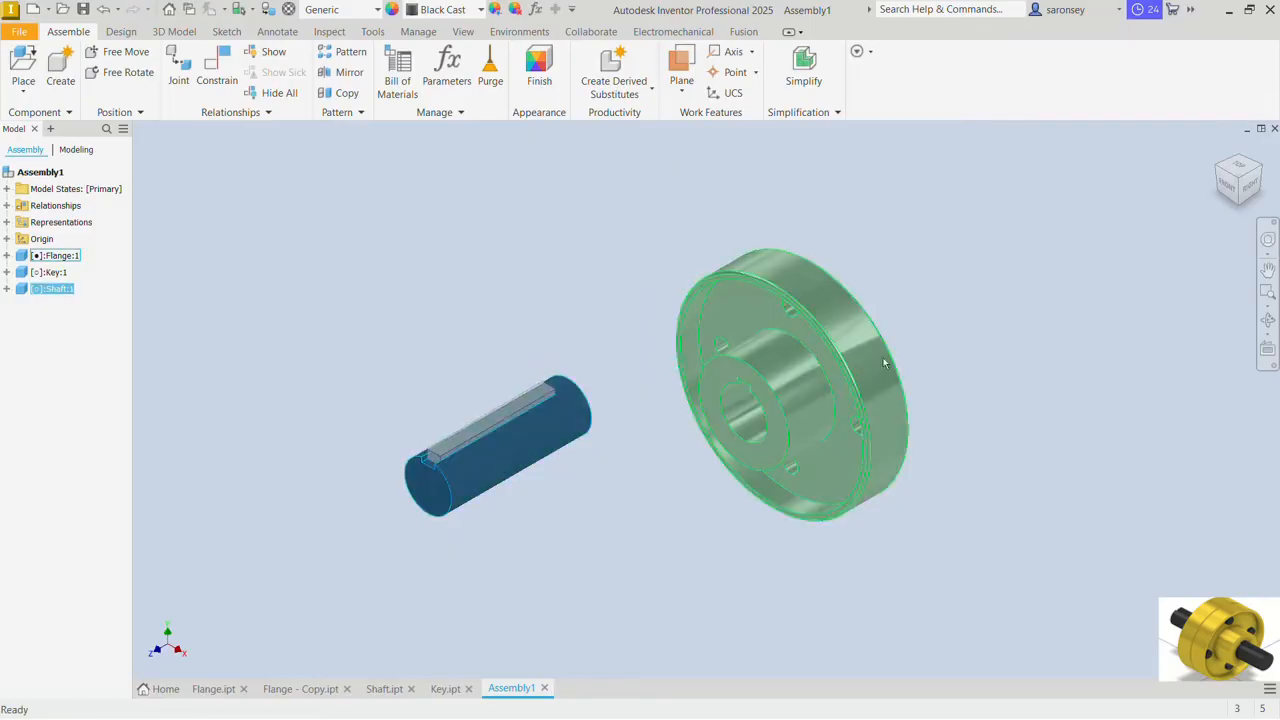
click(217, 72)
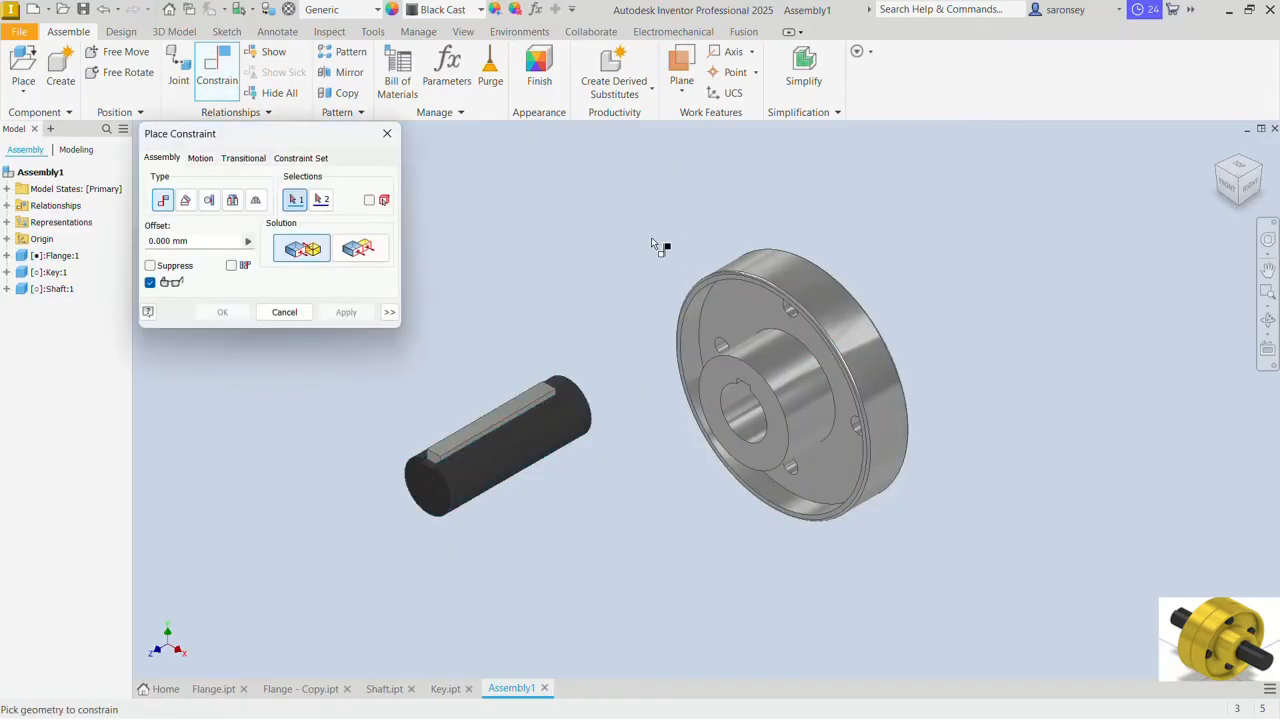
click(543, 432)
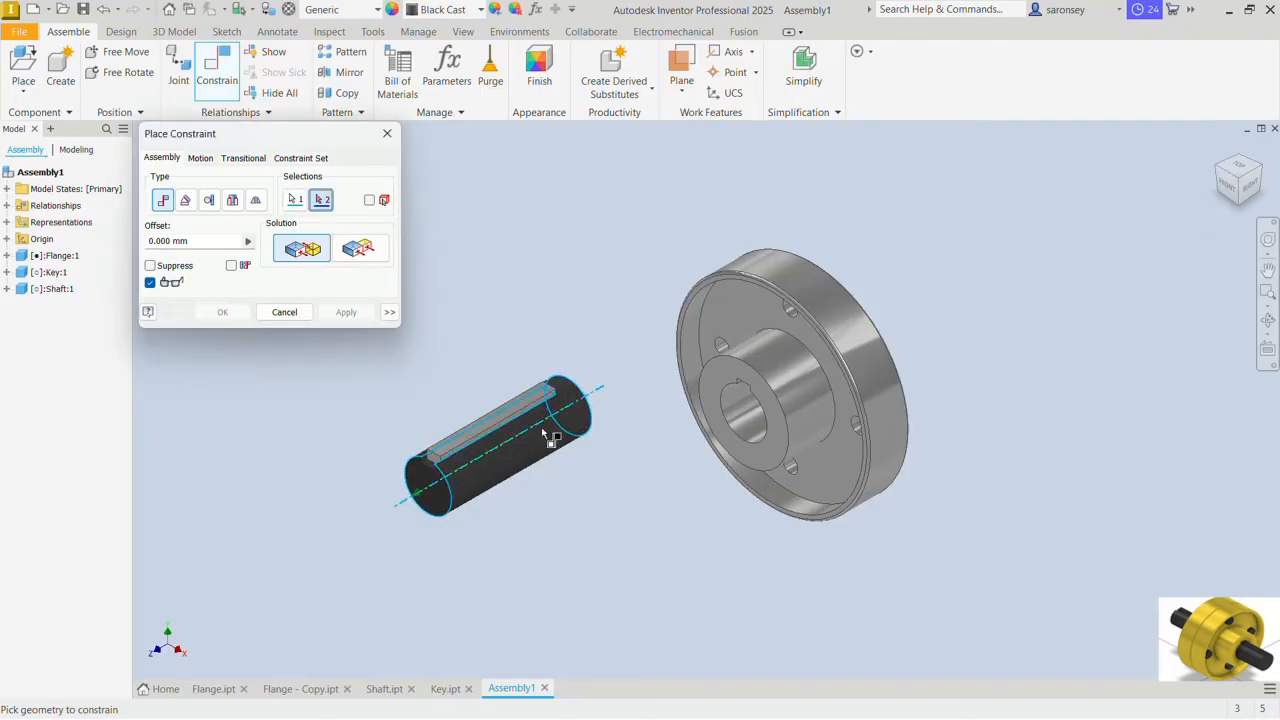
click(755, 418)
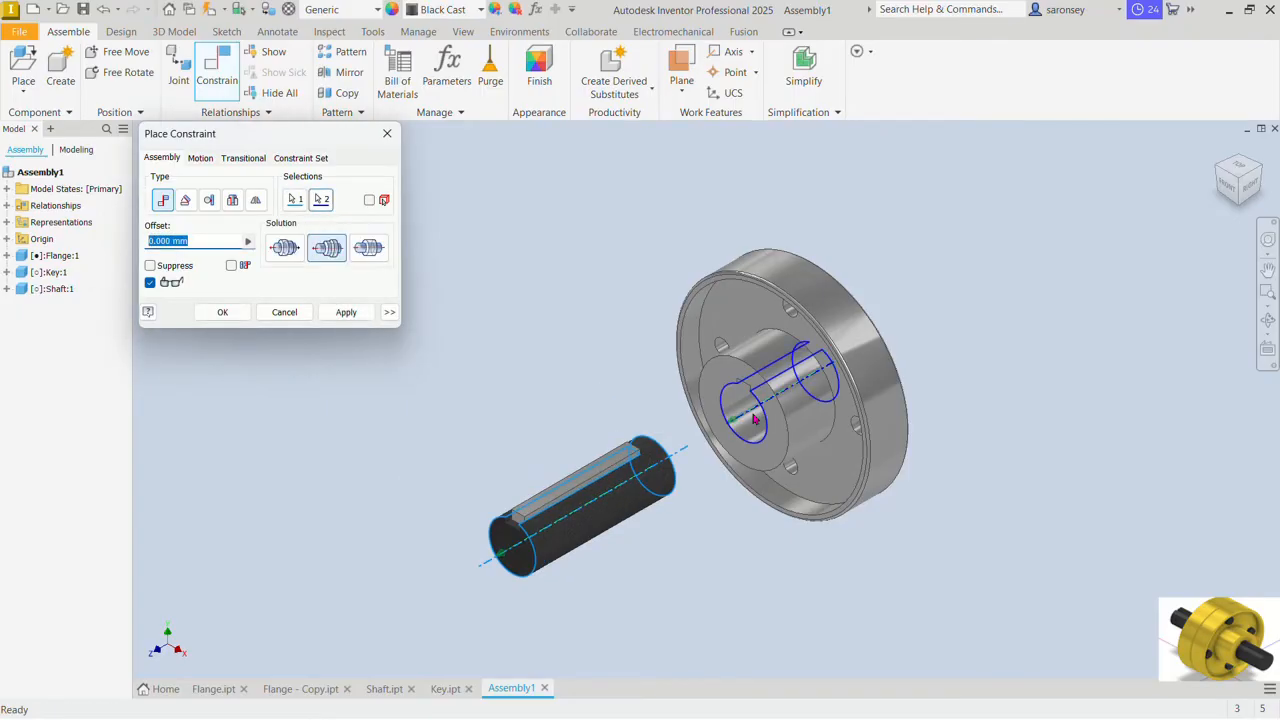
click(337, 314)
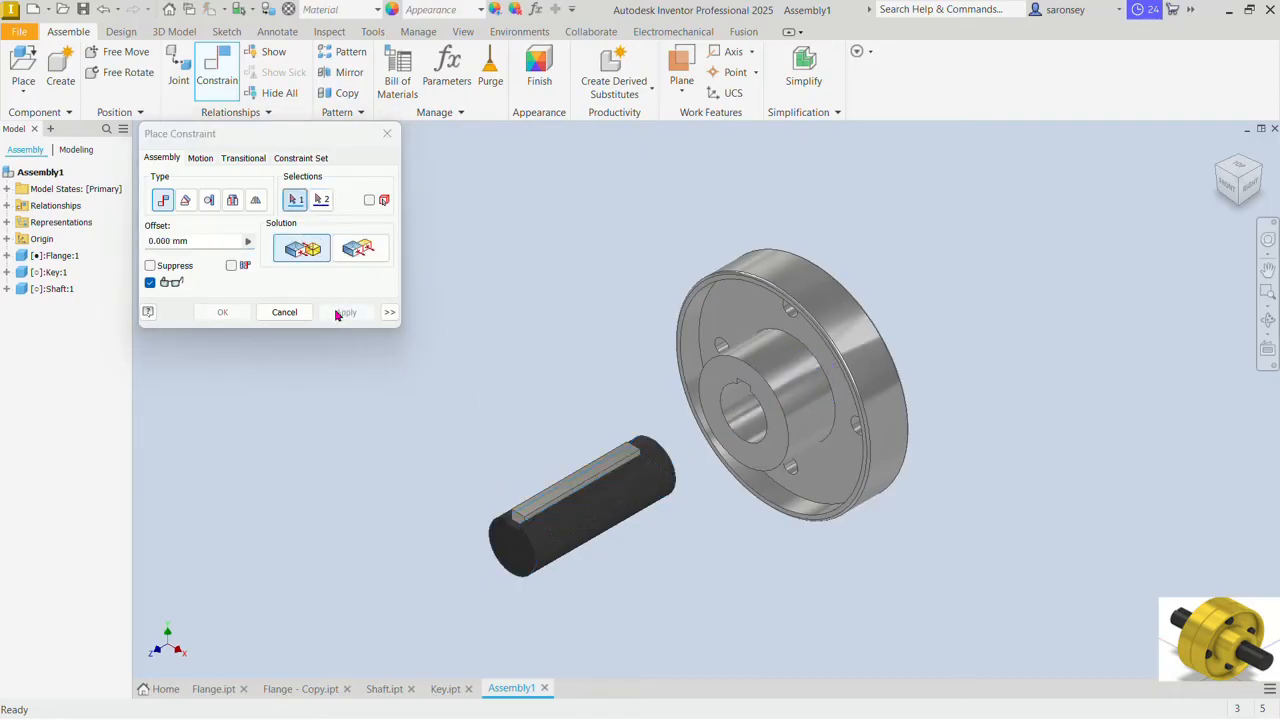
Step: Constrain the shaft's end face flush with the raised central face on the flange's flat side at 0 mm offset
shift+middle_drag(803, 534, 626, 512)
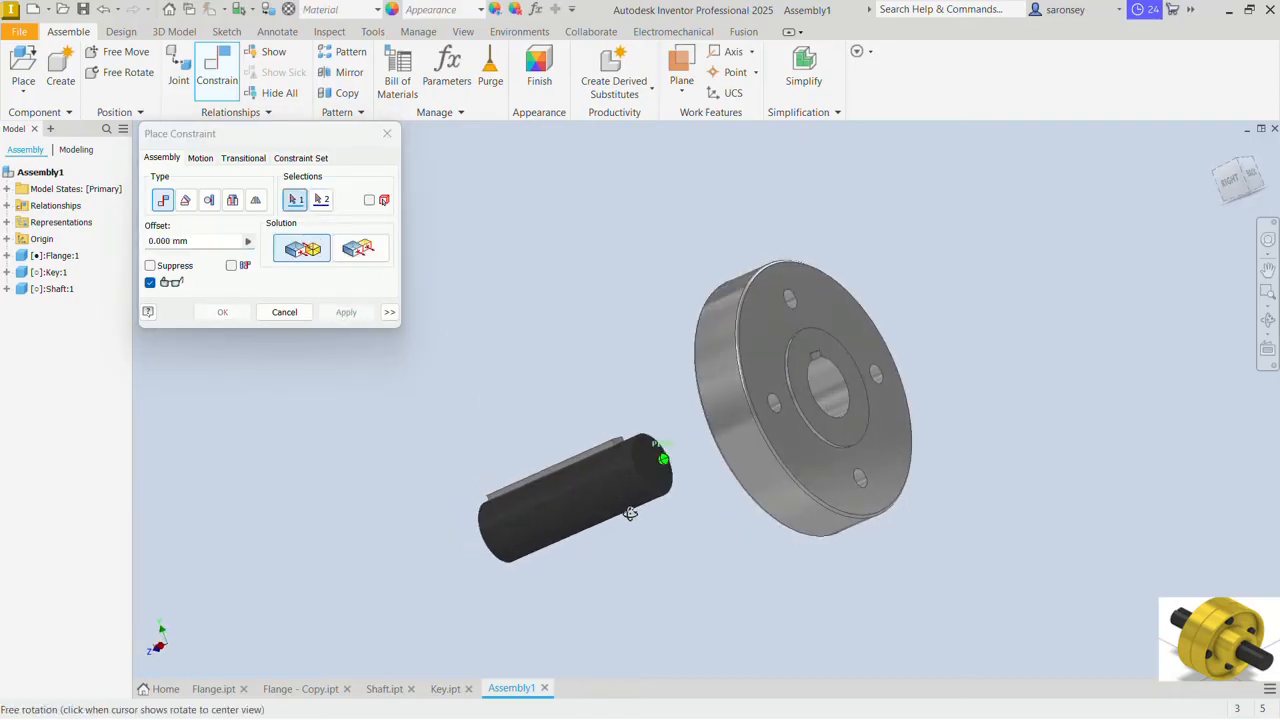
click(646, 463)
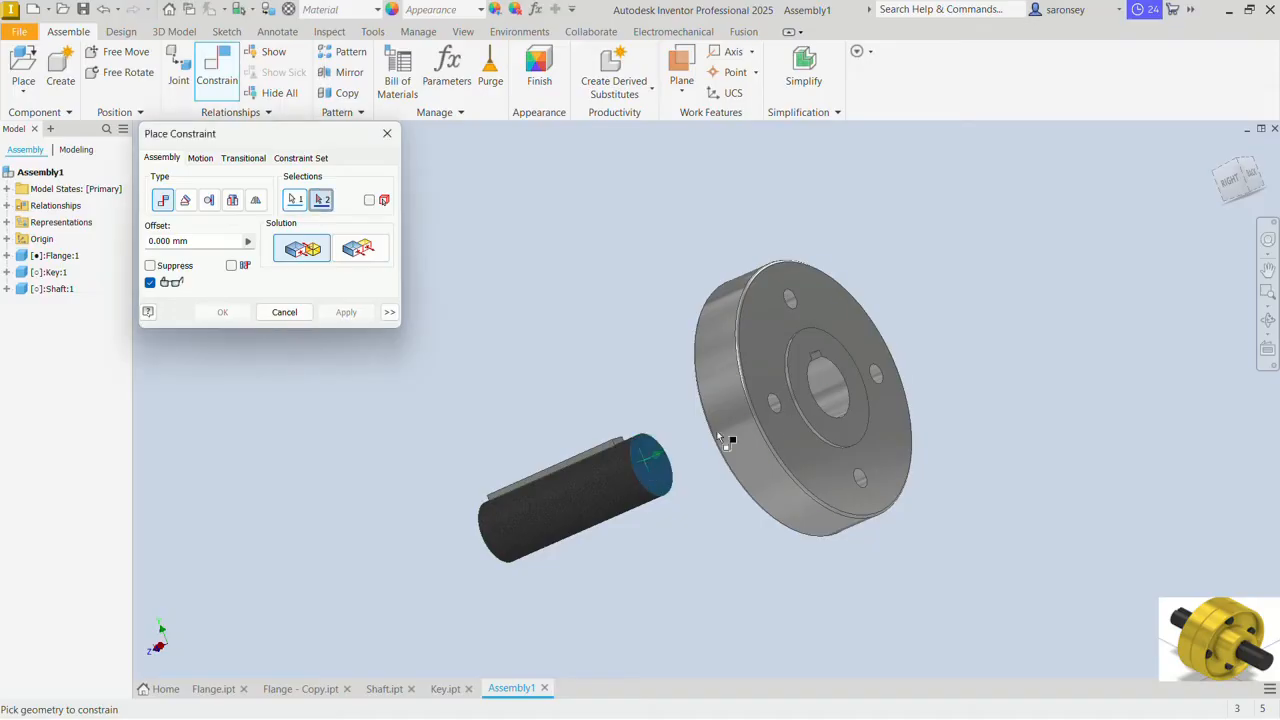
click(803, 365)
click(343, 251)
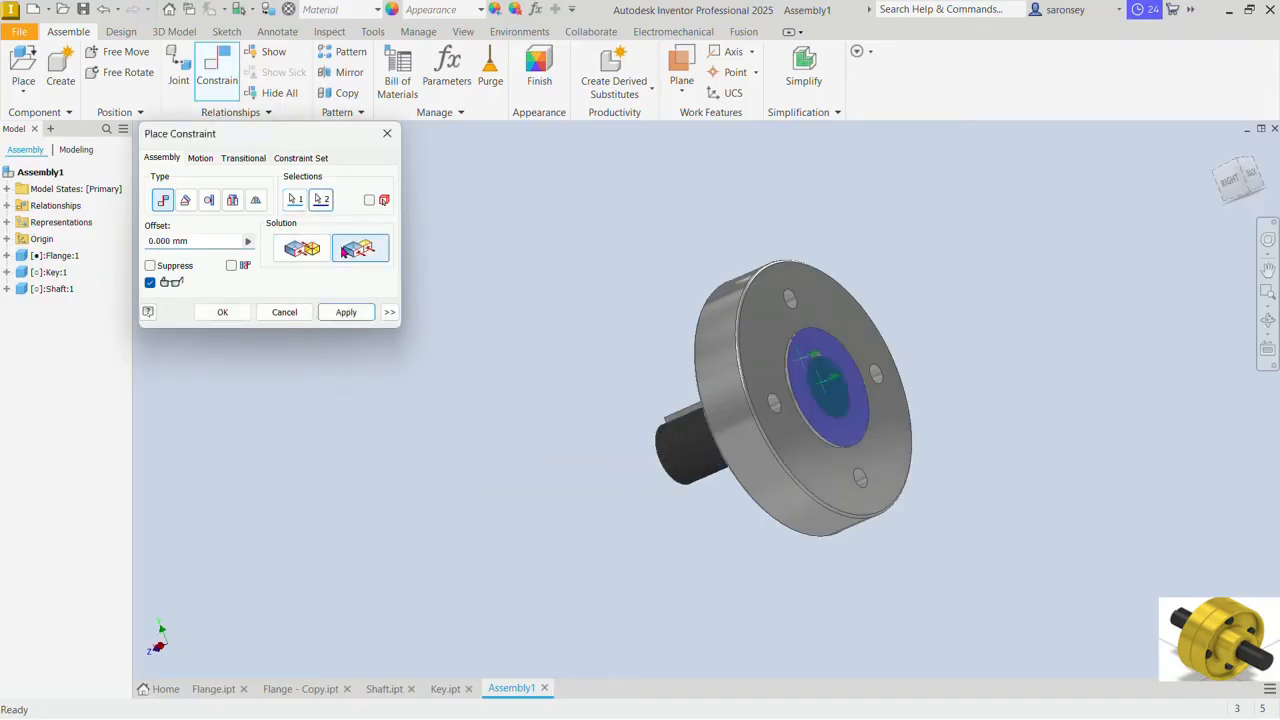
click(346, 313)
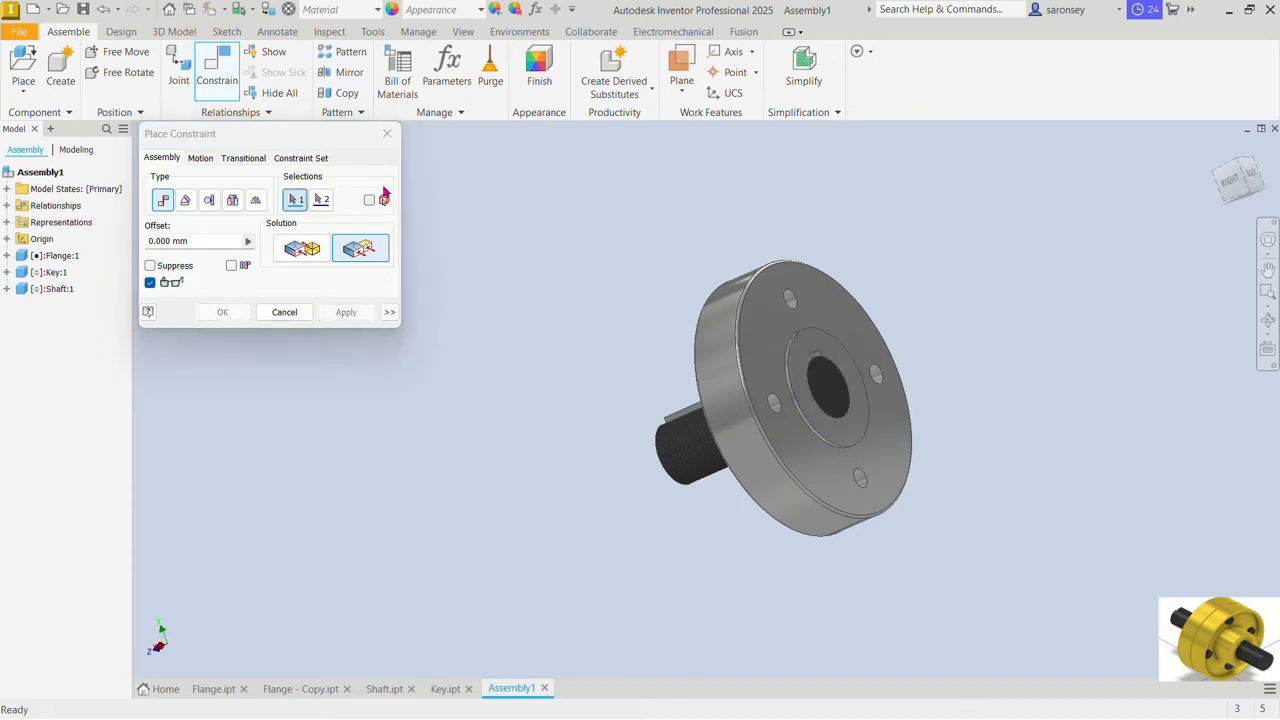
Step: Mate a side wall of the keyway in the flange bore to the key's matching side face at 0 mm offset
click(388, 134)
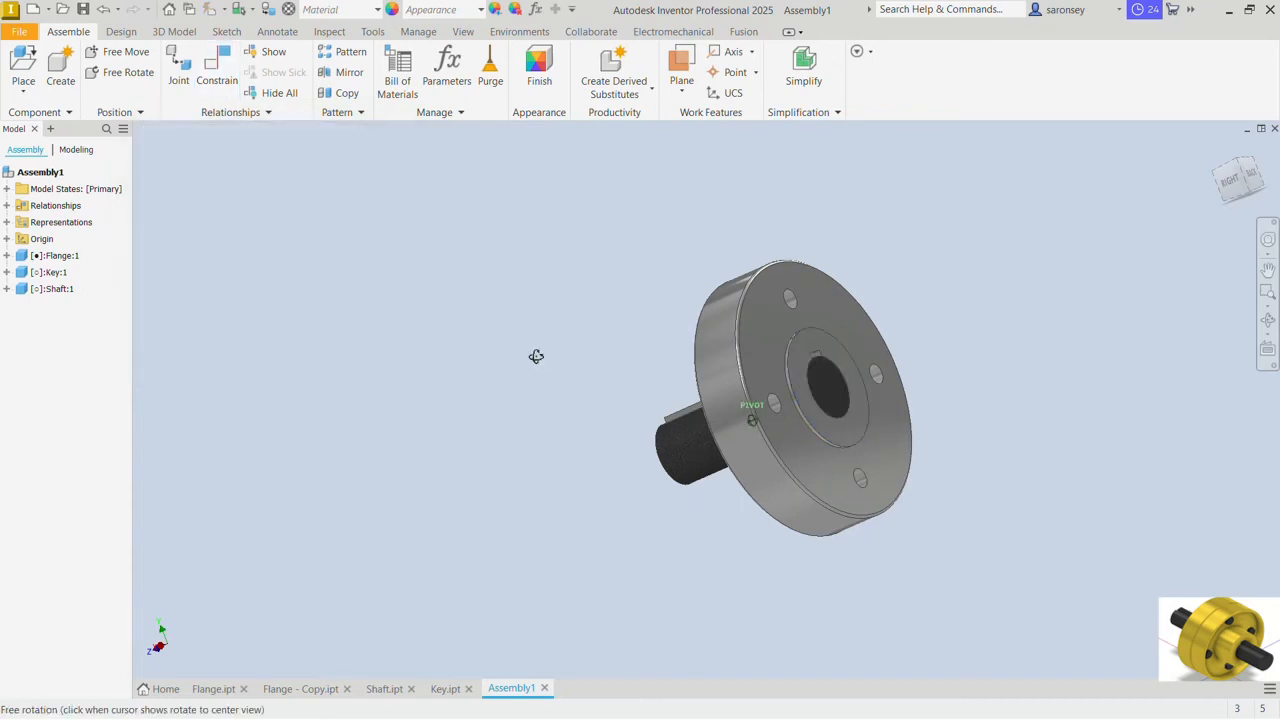
shift+middle_drag(534, 357, 639, 400)
scroll(728, 424, up, 5)
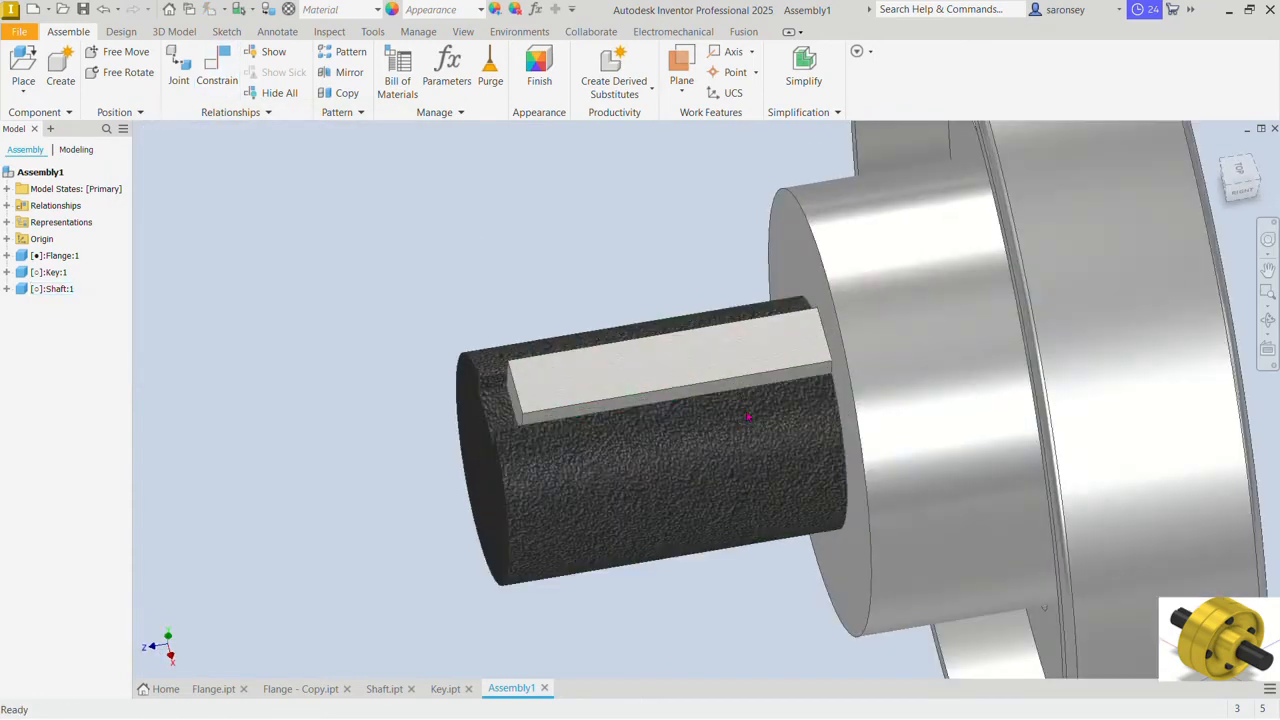
shift+middle_drag(740, 414, 677, 304)
drag(677, 304, 672, 370)
click(302, 229)
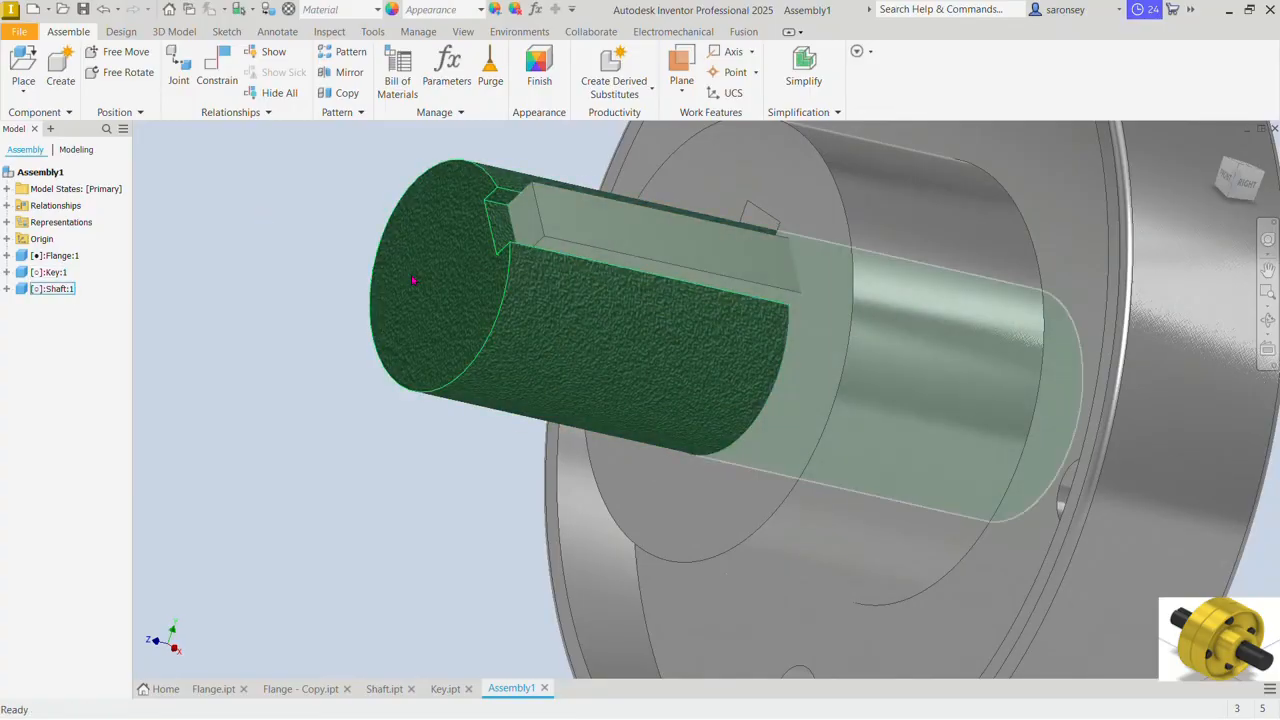
click(226, 72)
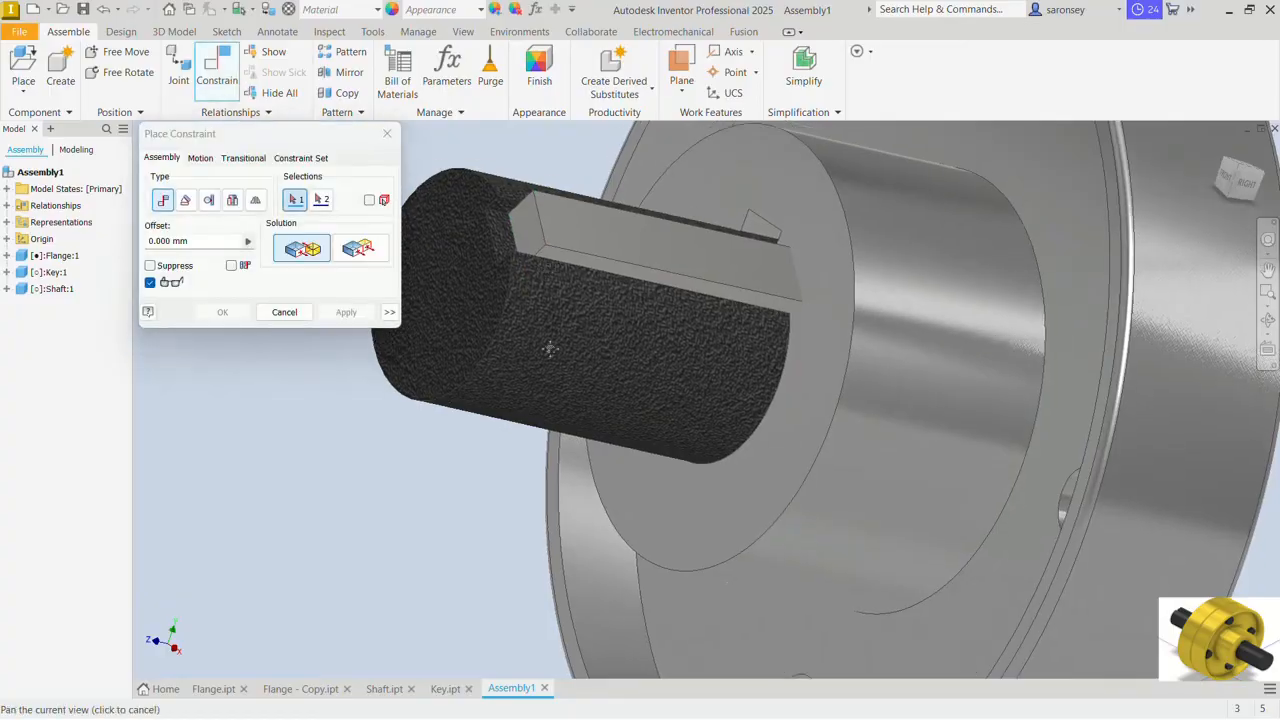
mouse_move(549, 349)
shift+middle_down()
mouse_move(777, 414)
mouse_move(732, 484)
shift+middle_up()
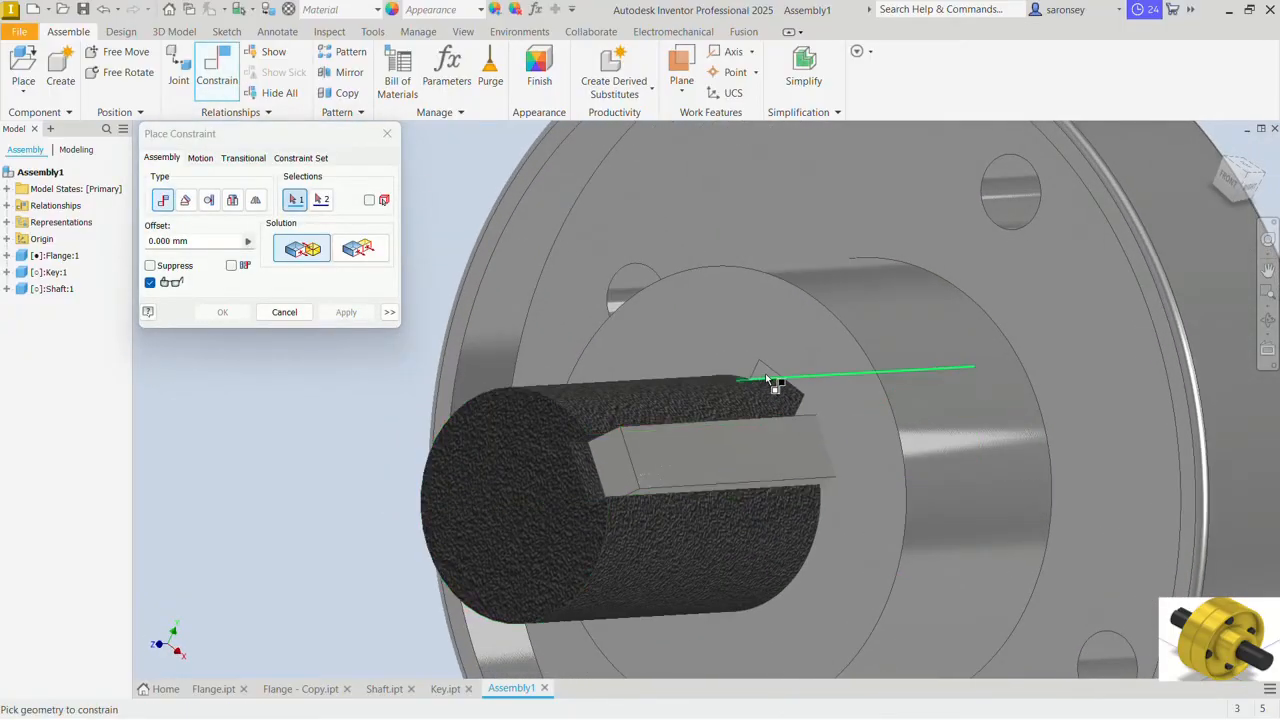
scroll(765, 373, up, 4)
click(759, 373)
scroll(759, 373, down, 5)
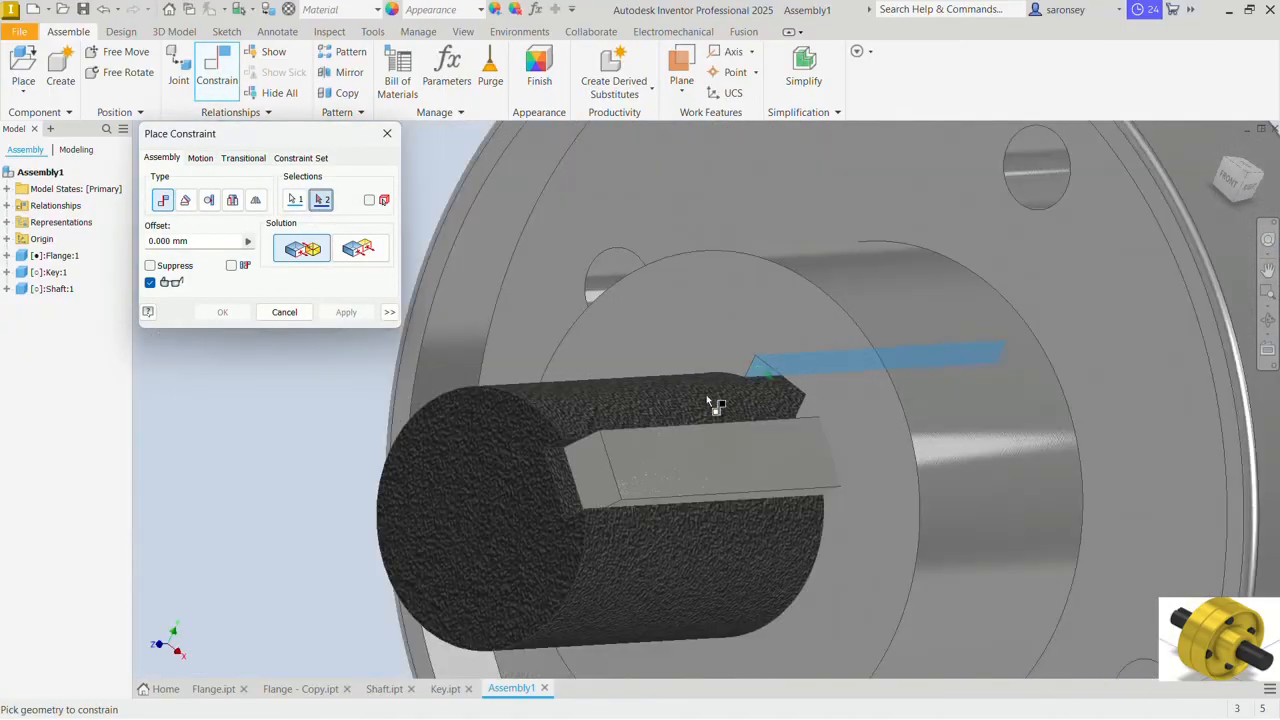
shift+middle_drag(740, 390, 751, 448)
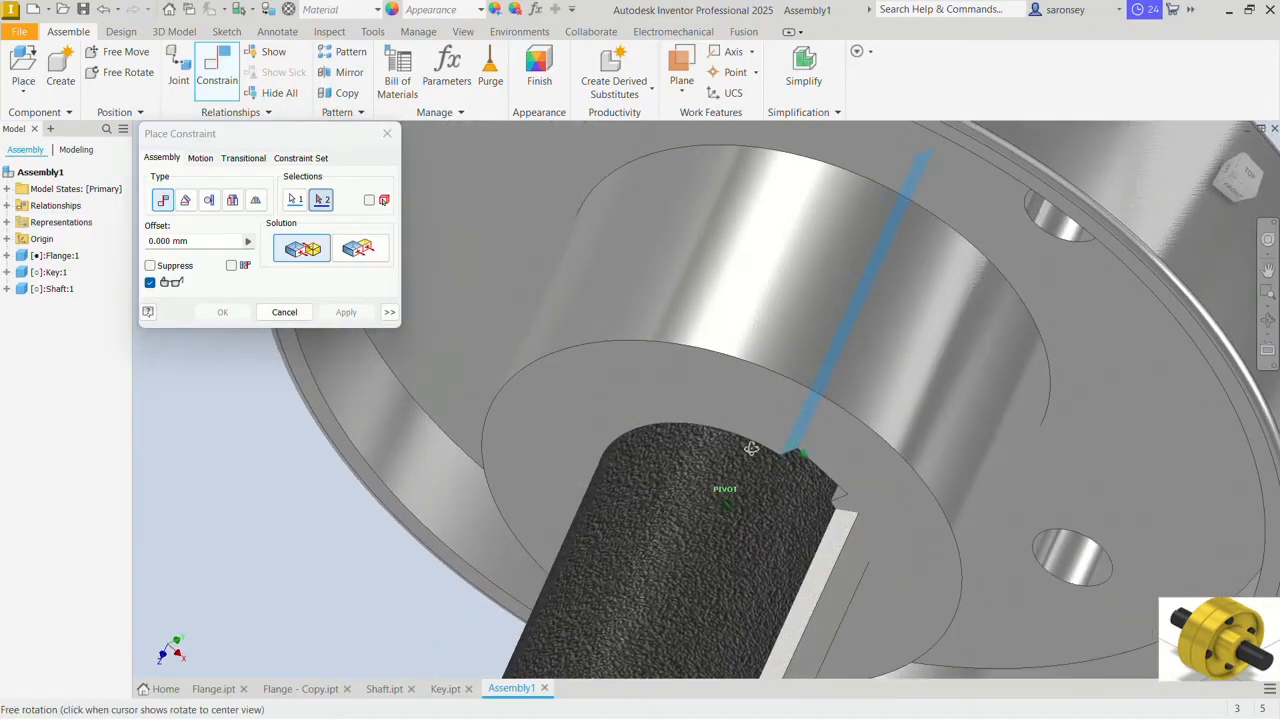
click(835, 545)
click(346, 313)
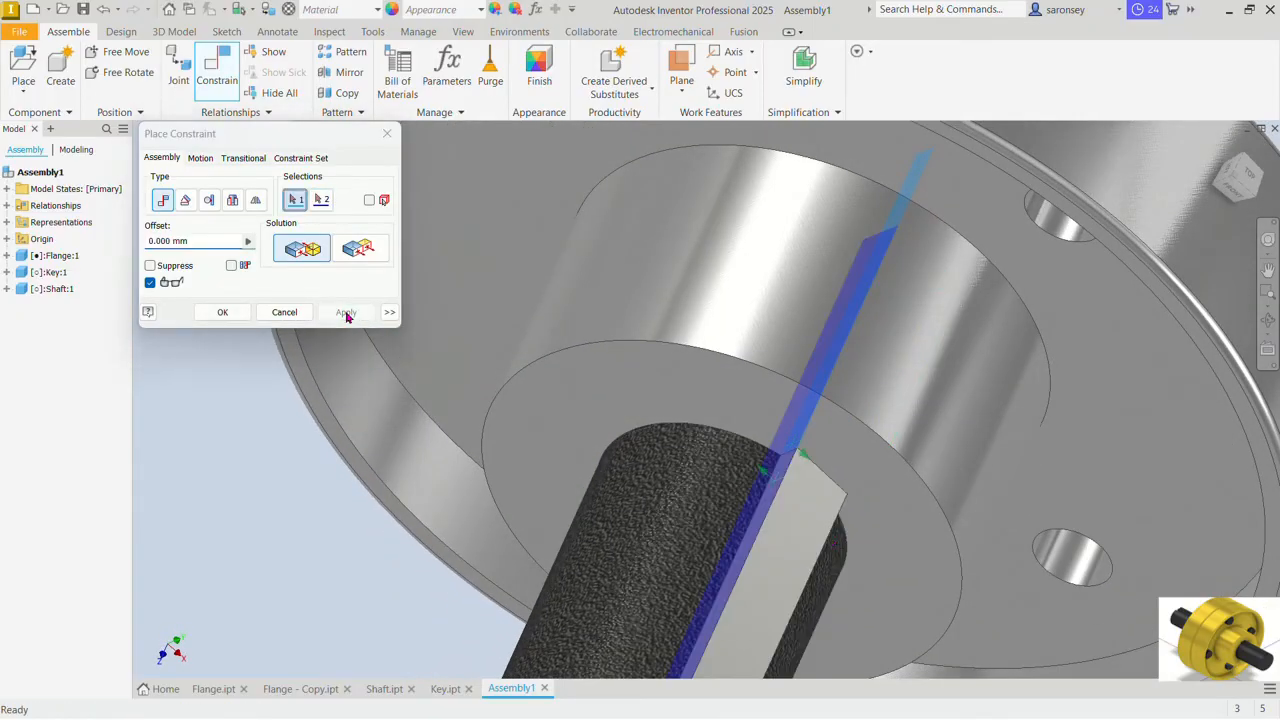
click(387, 134)
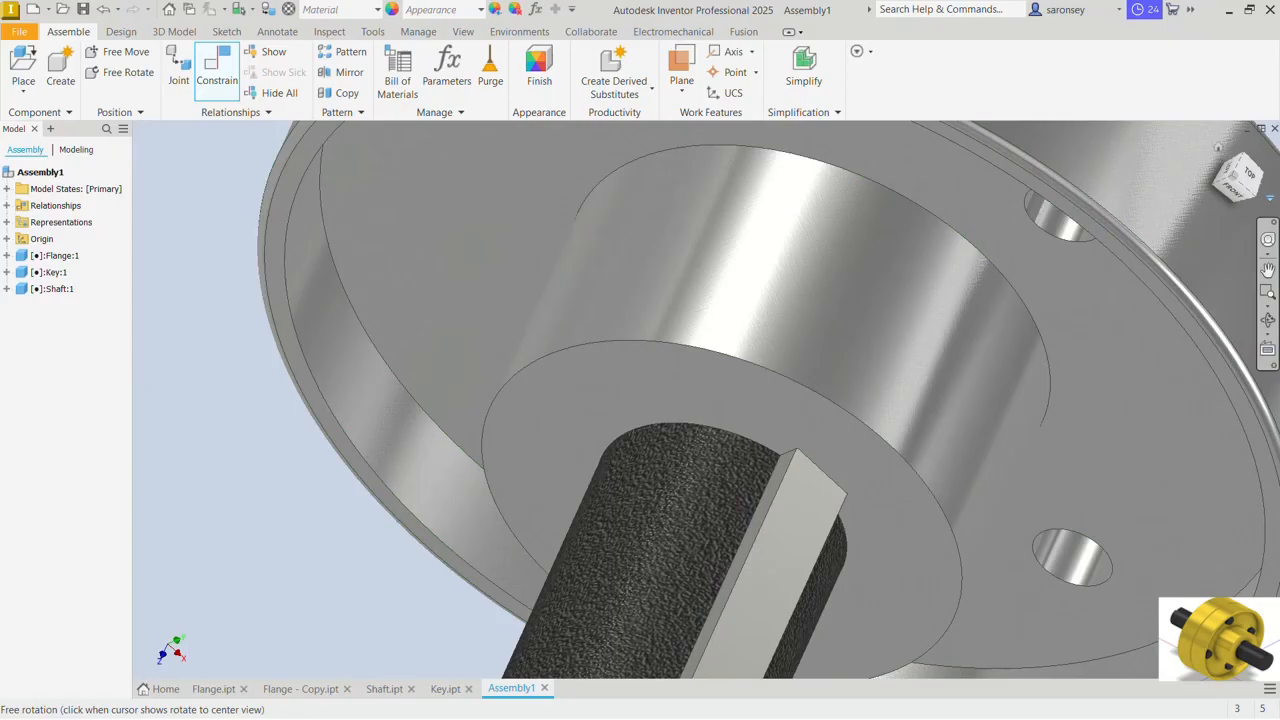
Step: Drive the Angle:1 constraint from 0 to 360 deg to check that flange, key and shaft rotate together
click(1217, 151)
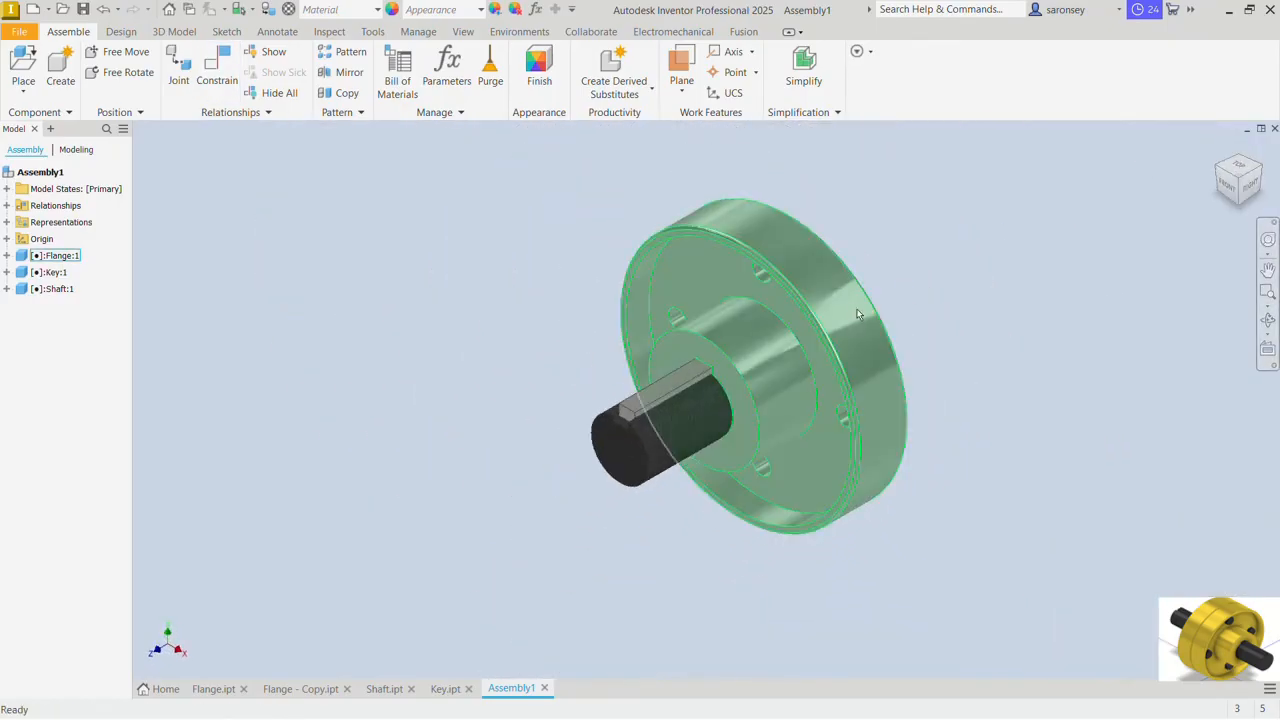
drag(837, 303, 841, 346)
click(250, 219)
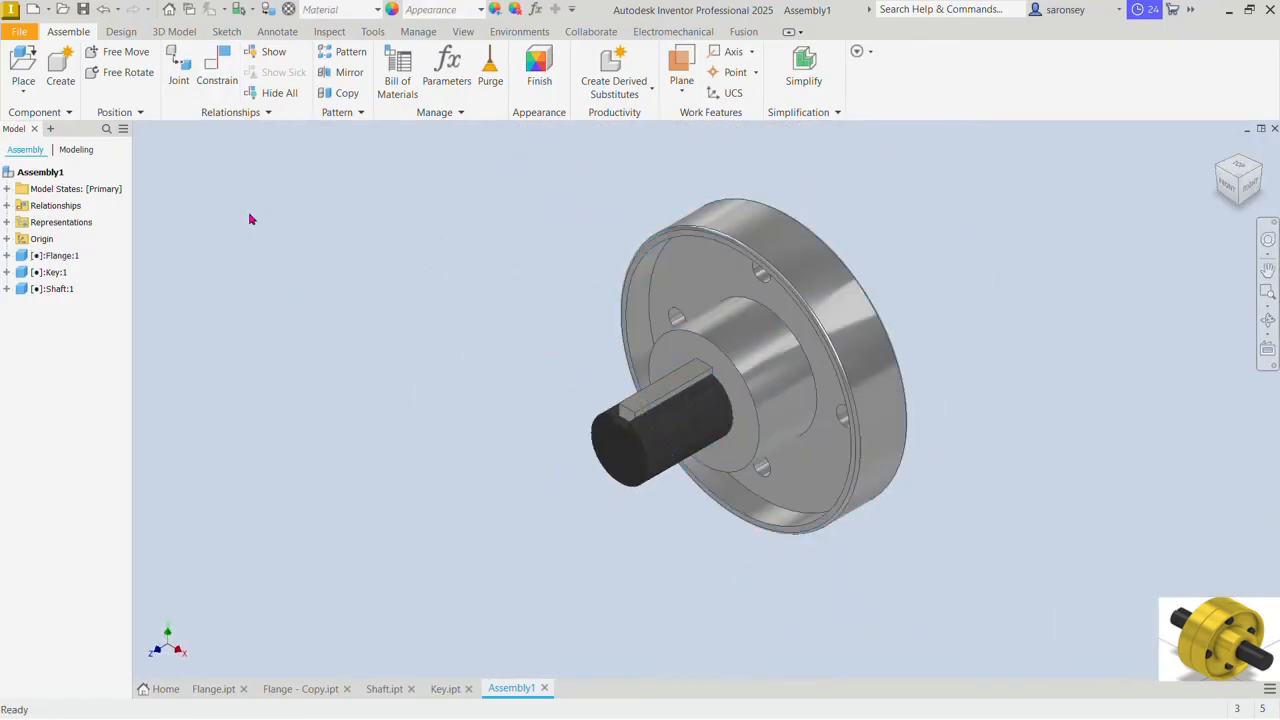
click(6, 205)
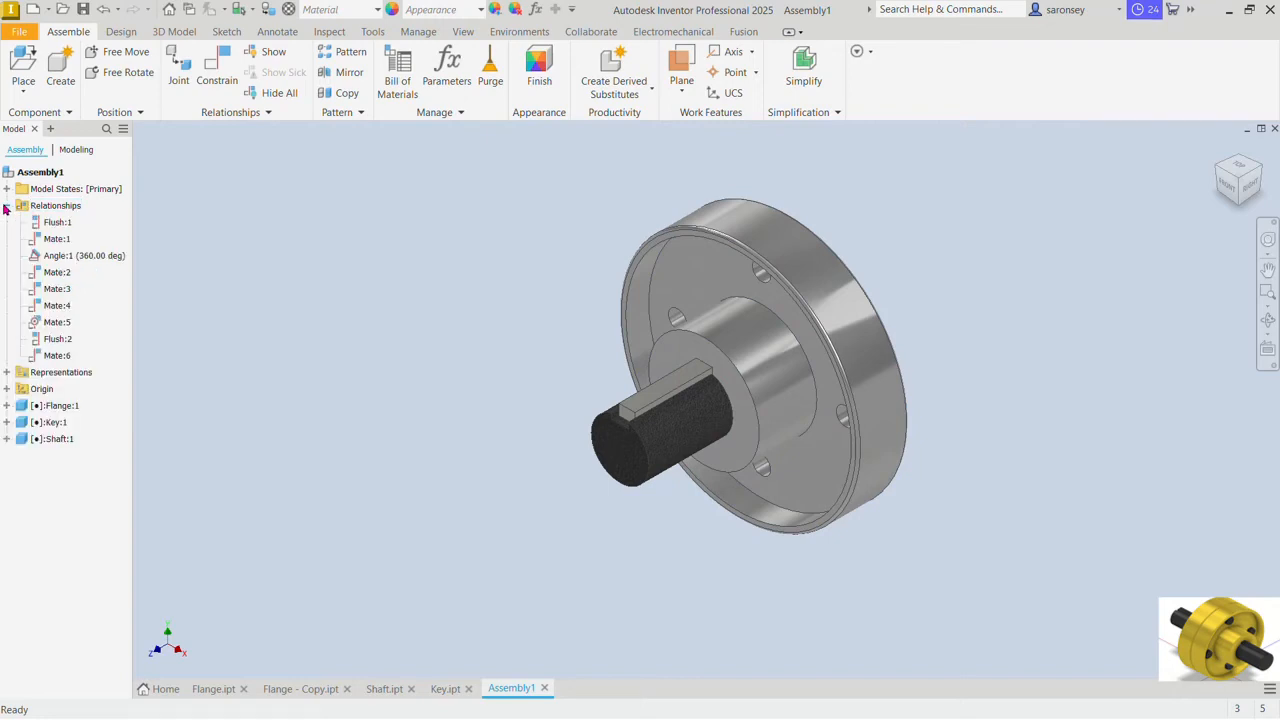
click(90, 256)
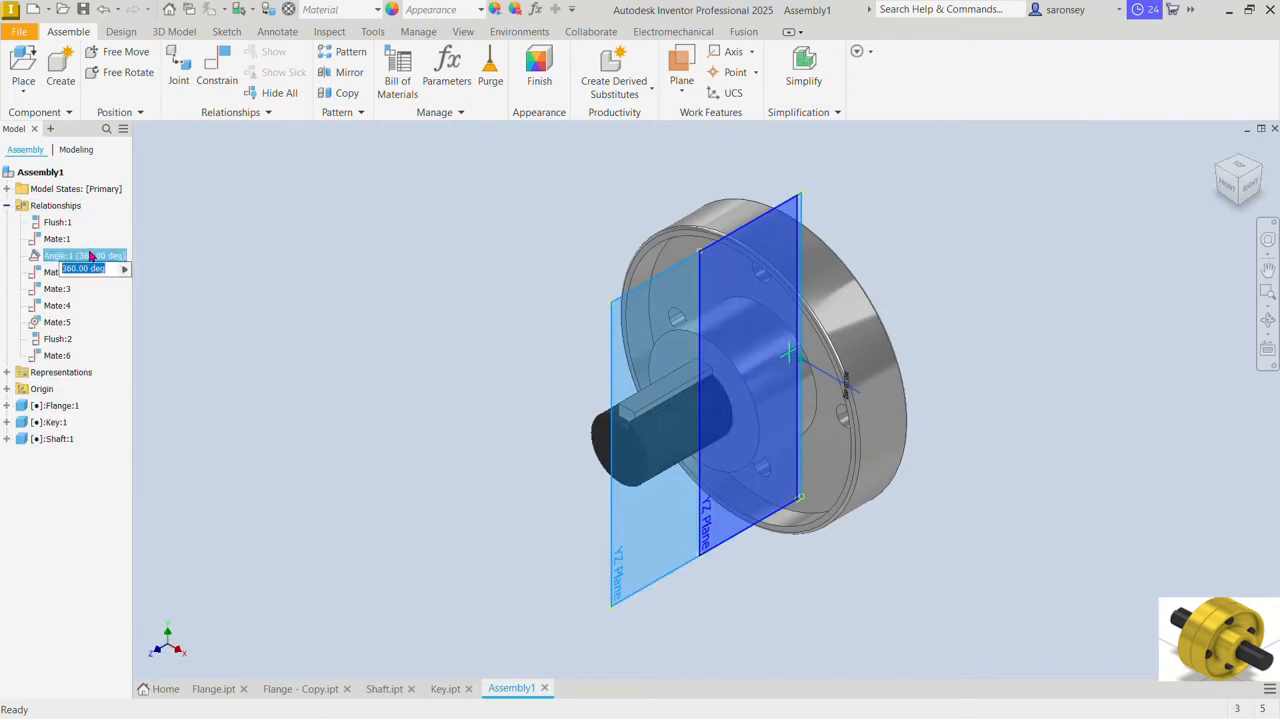
right_click(90, 256)
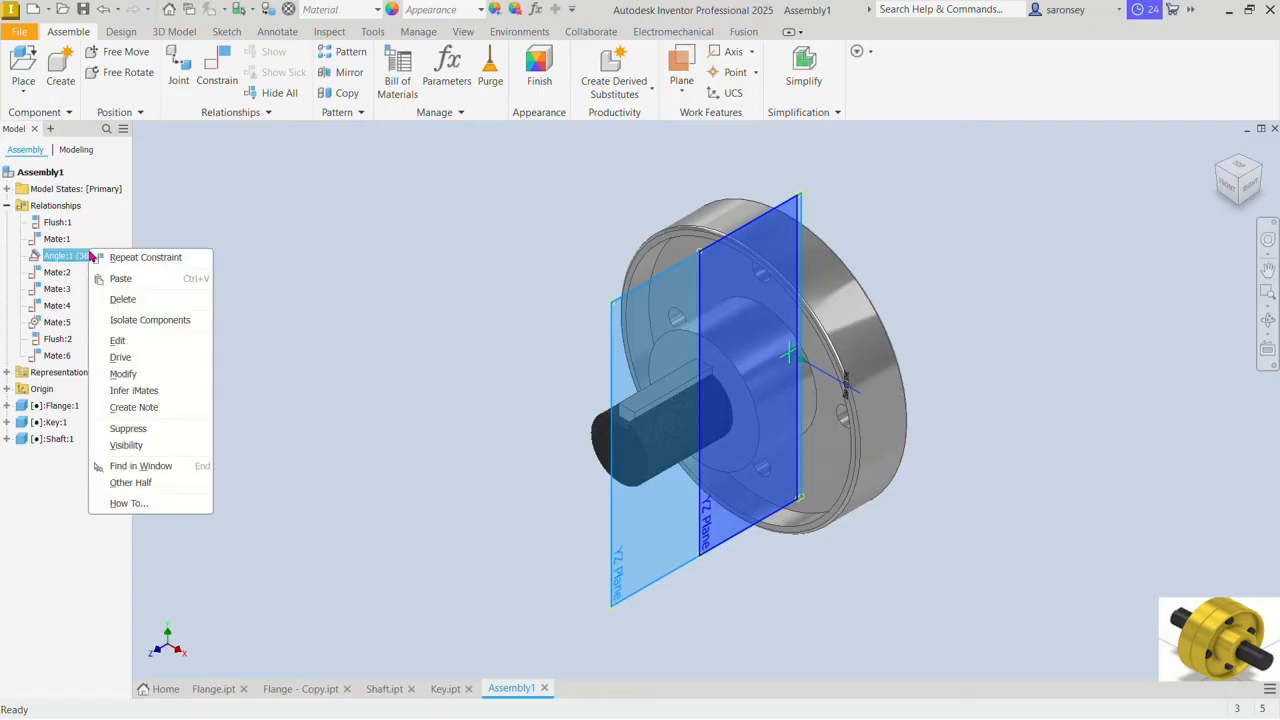
click(122, 357)
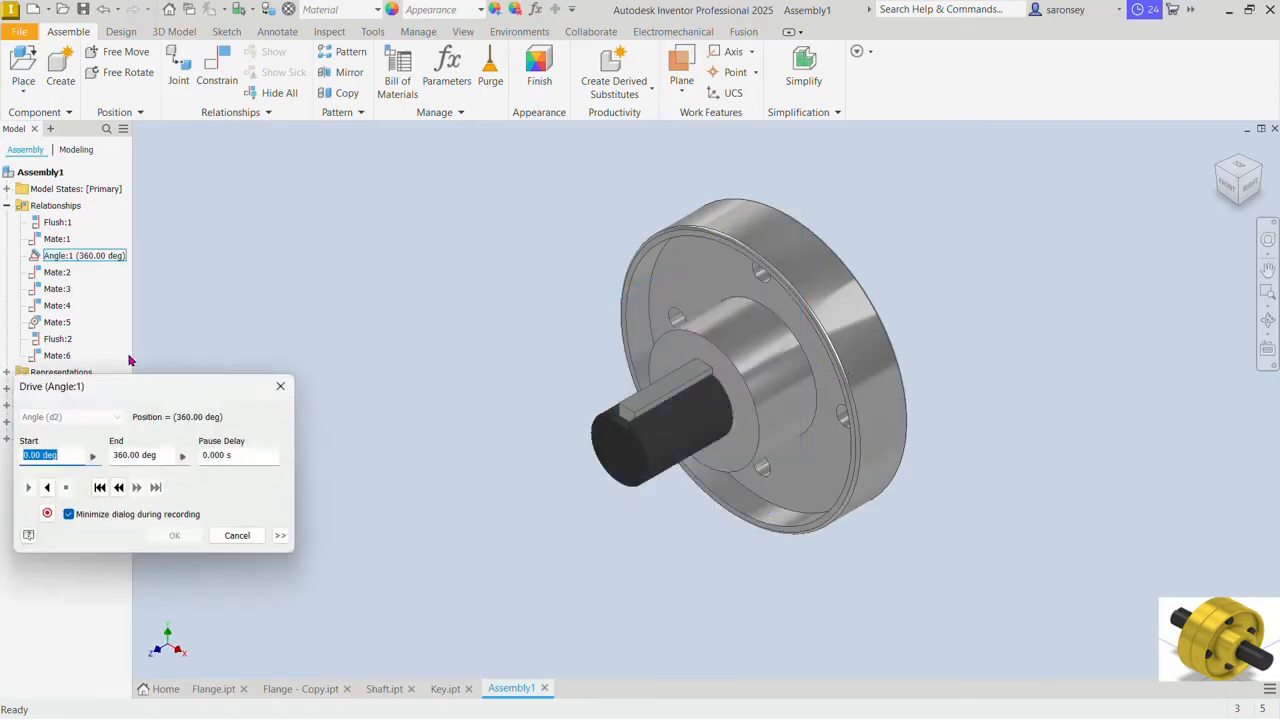
click(99, 488)
click(29, 488)
click(249, 537)
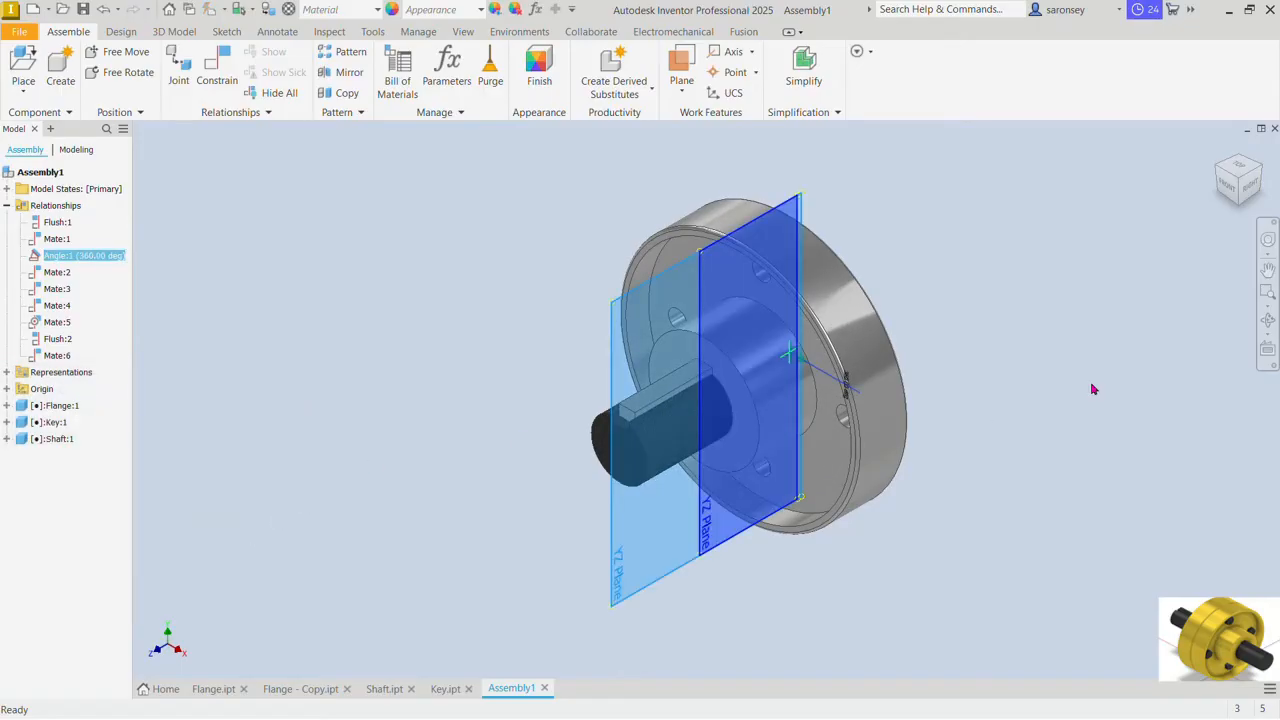
click(980, 506)
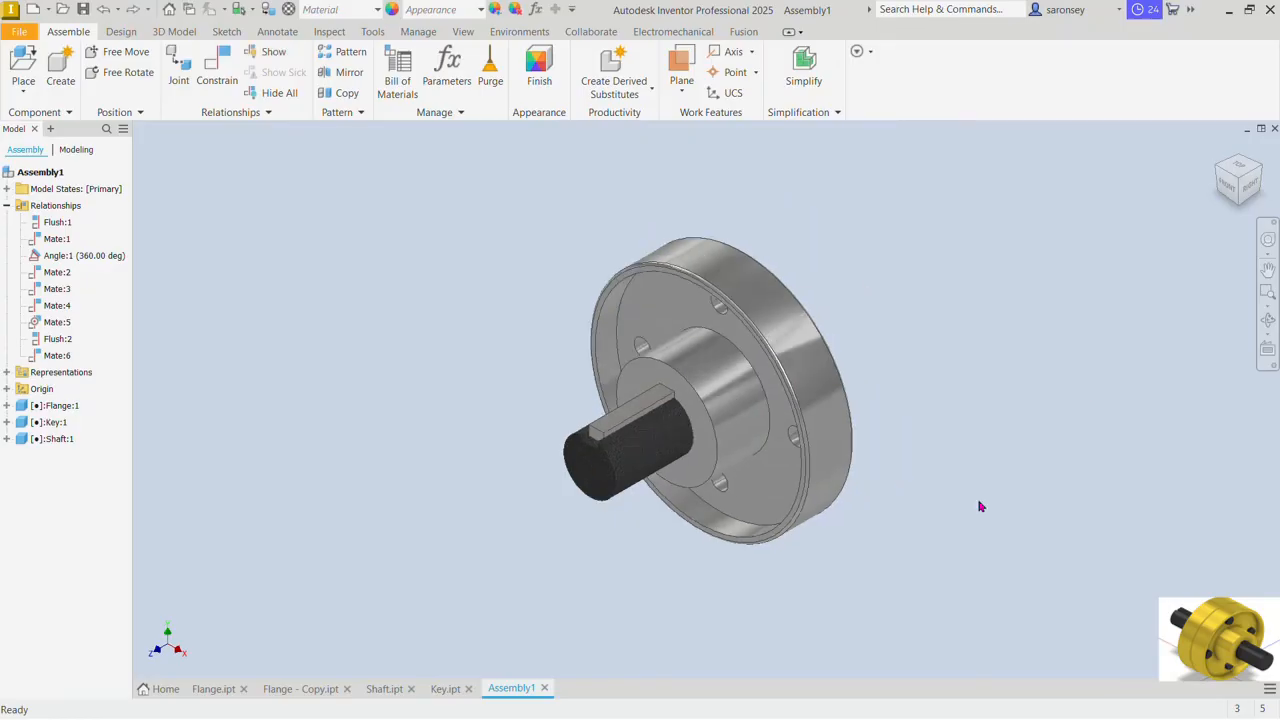
Step: Place one Flange - Copy part behind the first flange, rotated 180° about Y in two 90° turns
click(15, 78)
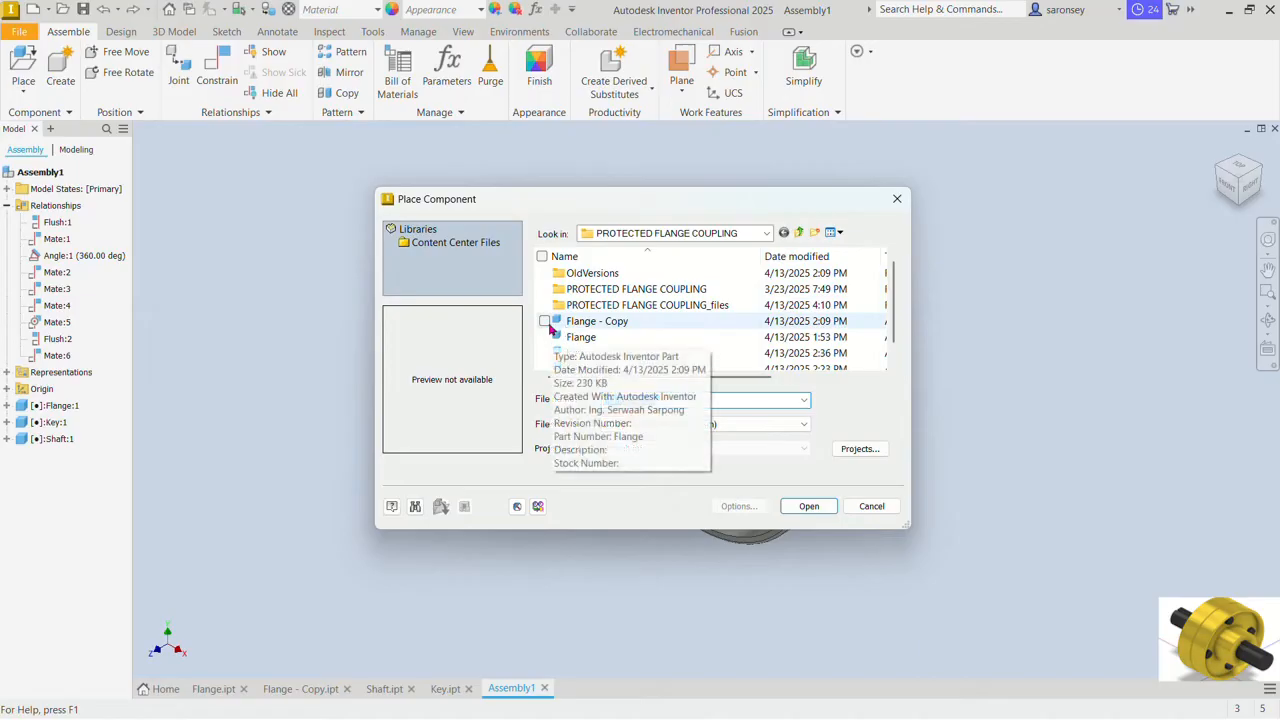
click(550, 327)
click(806, 508)
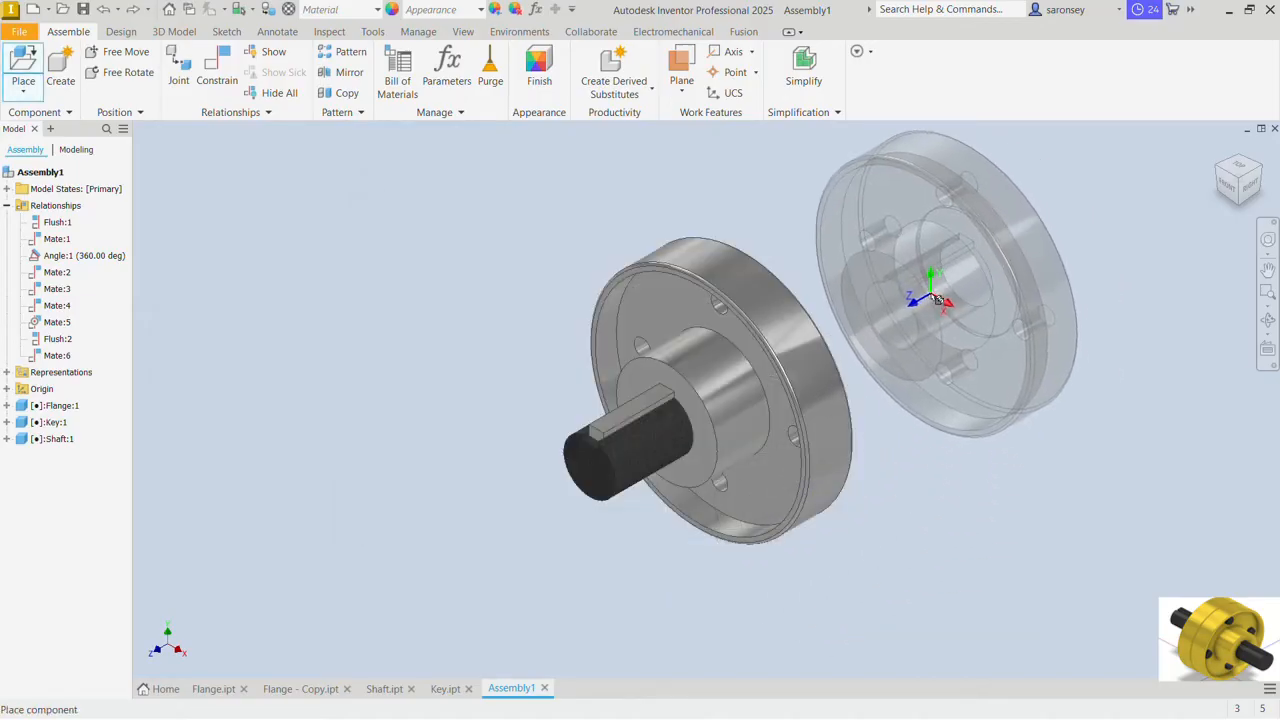
right_click(937, 300)
click(929, 246)
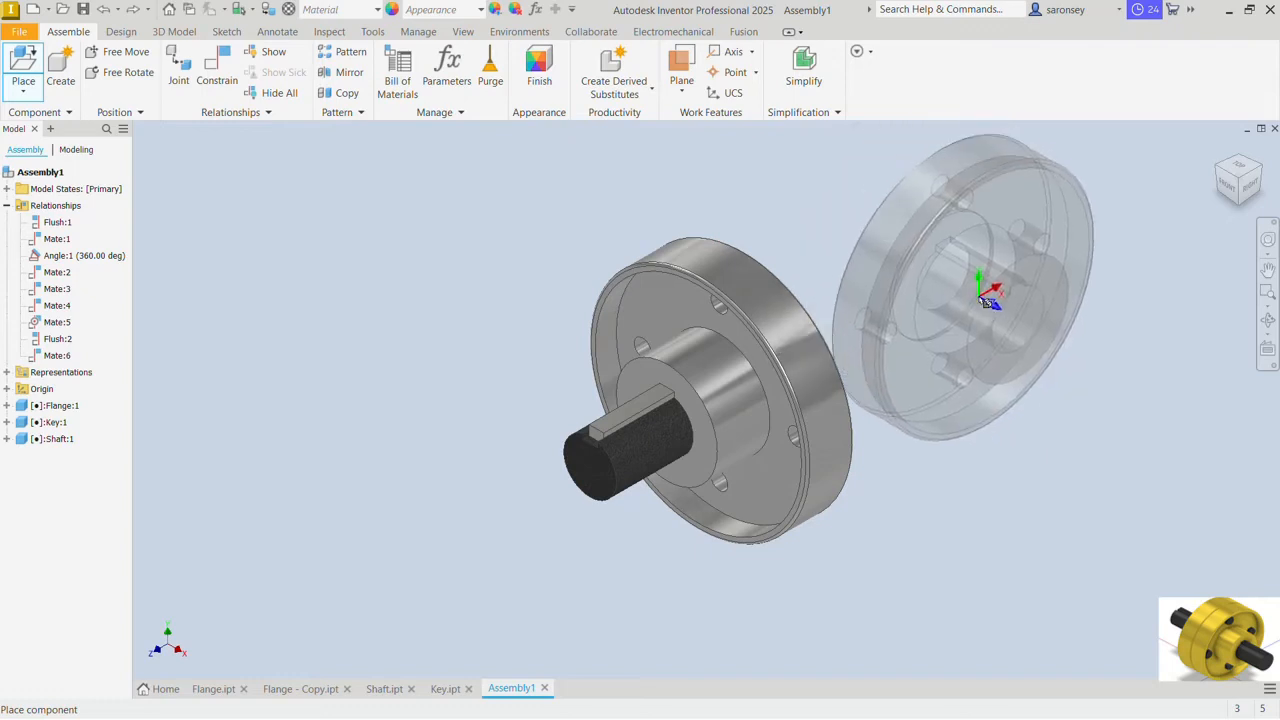
right_click(987, 302)
click(970, 250)
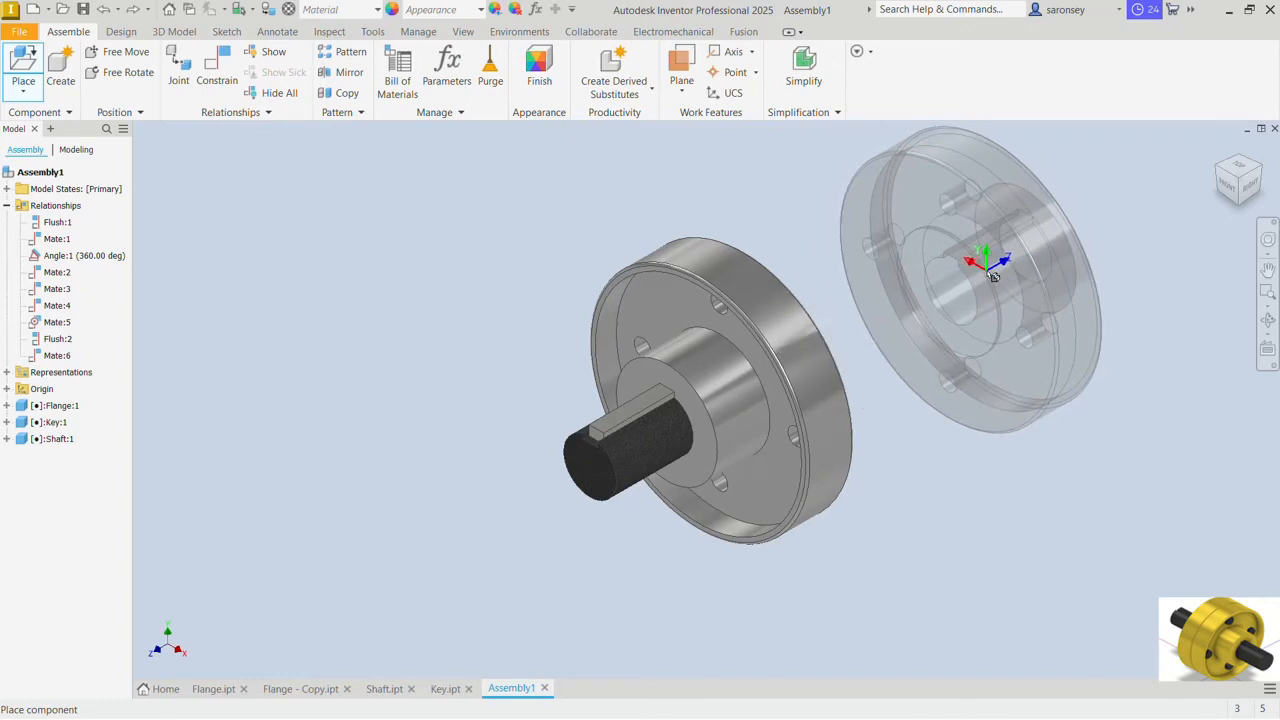
click(993, 276)
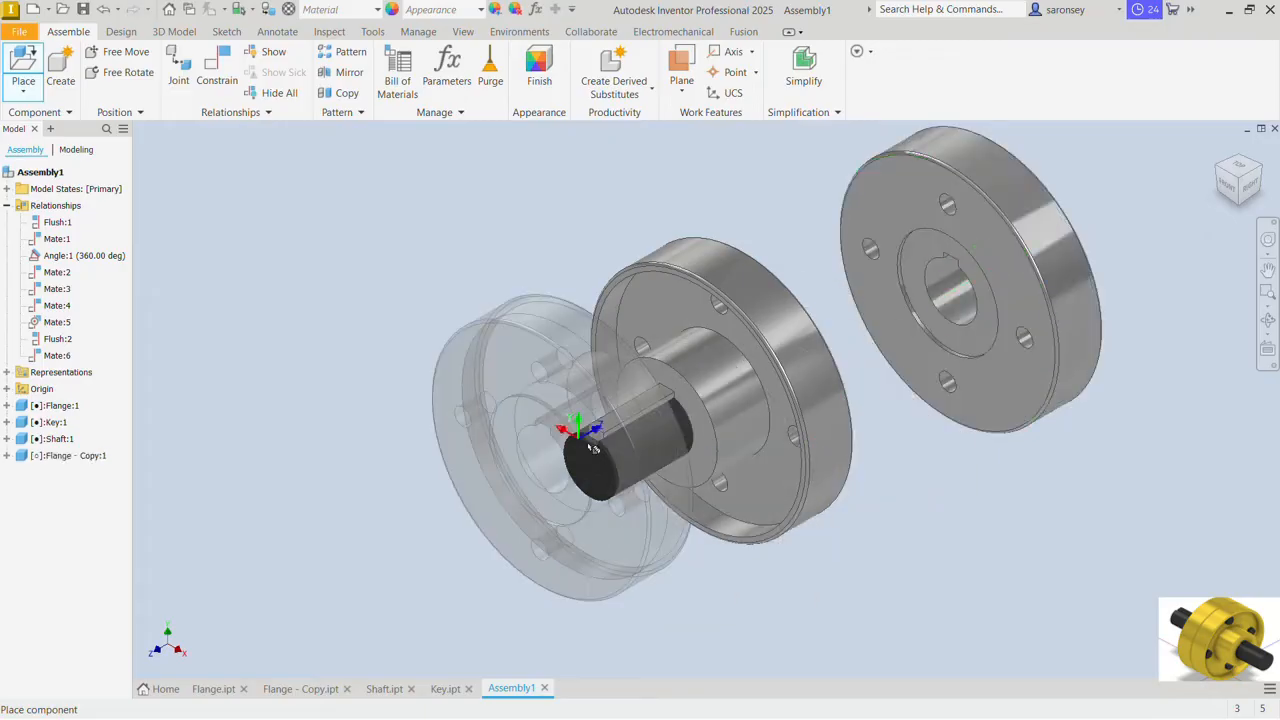
right_click(453, 290)
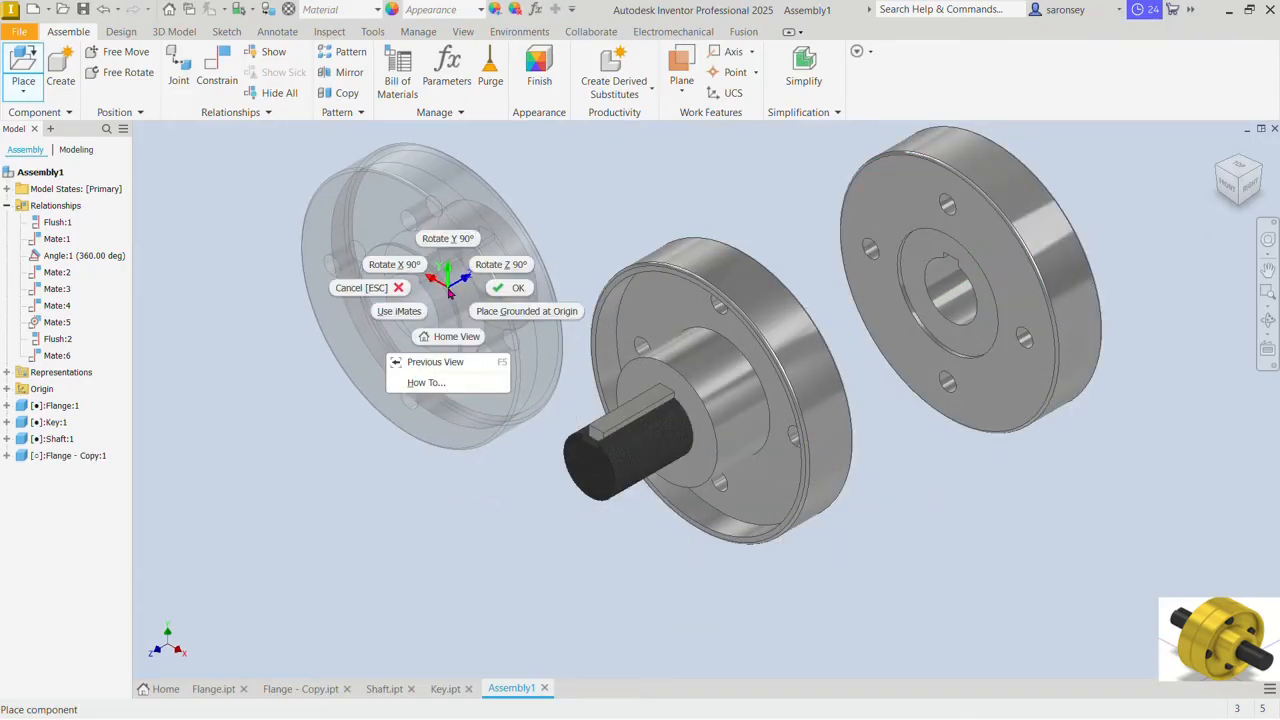
click(503, 291)
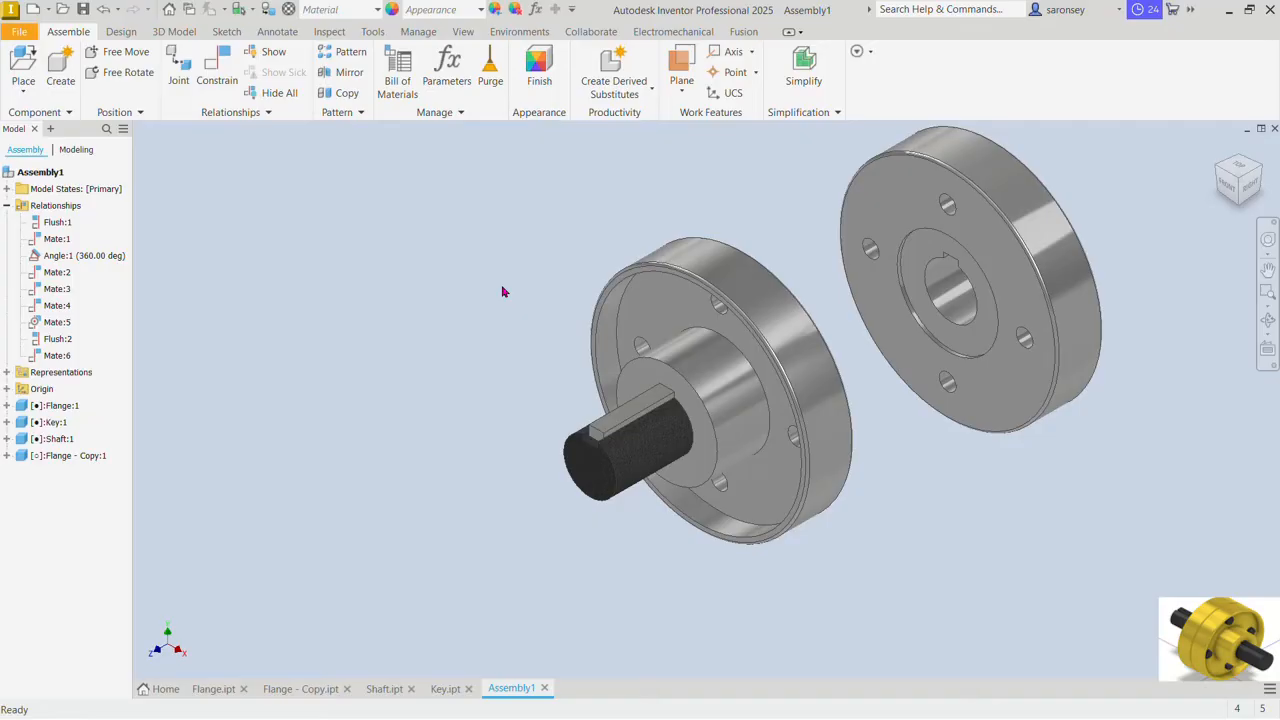
Step: Mate the axis of the second flange's top bolt hole to the first flange's top bolt hole axis at 0 mm offset
click(230, 74)
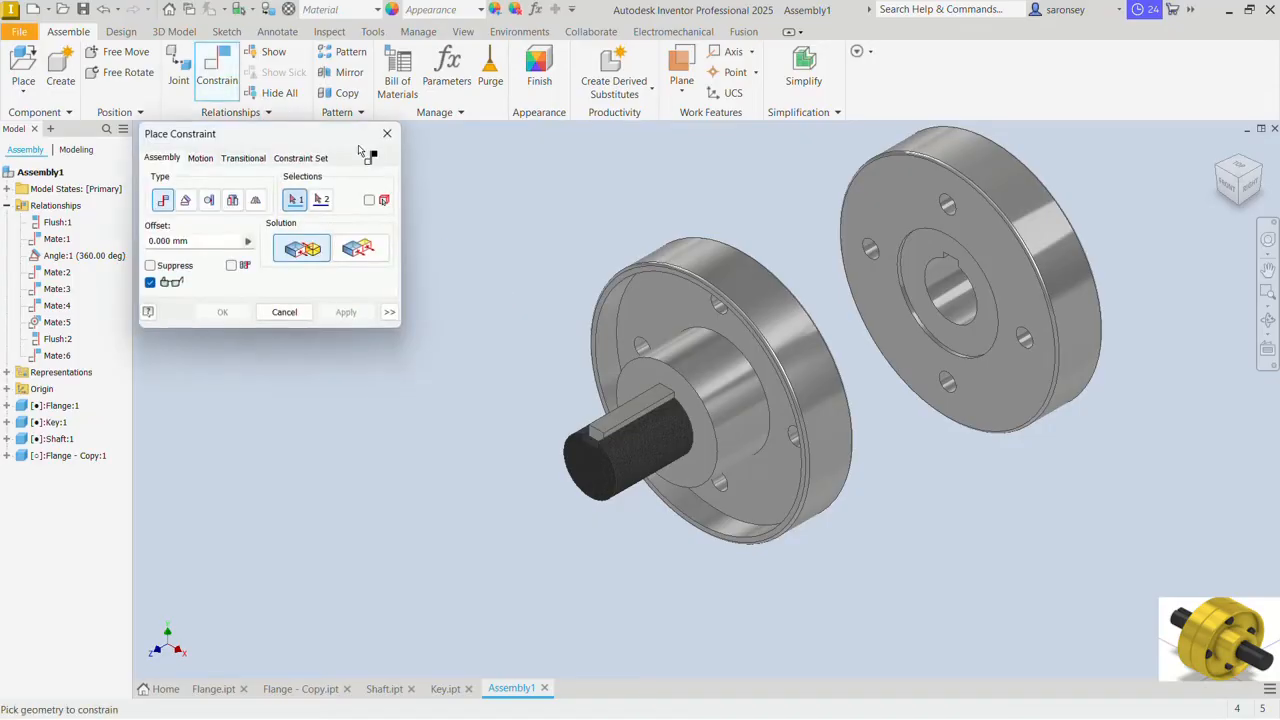
scroll(944, 198, up, 4)
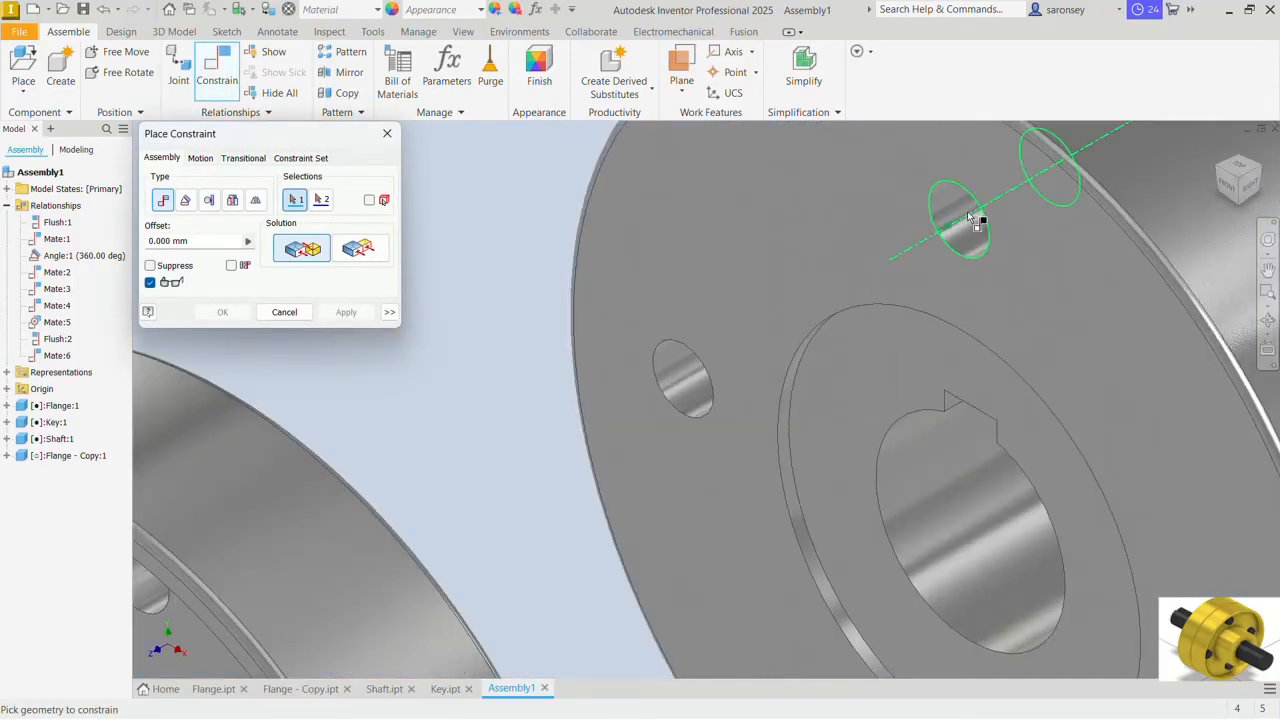
click(967, 222)
scroll(969, 222, down, 5)
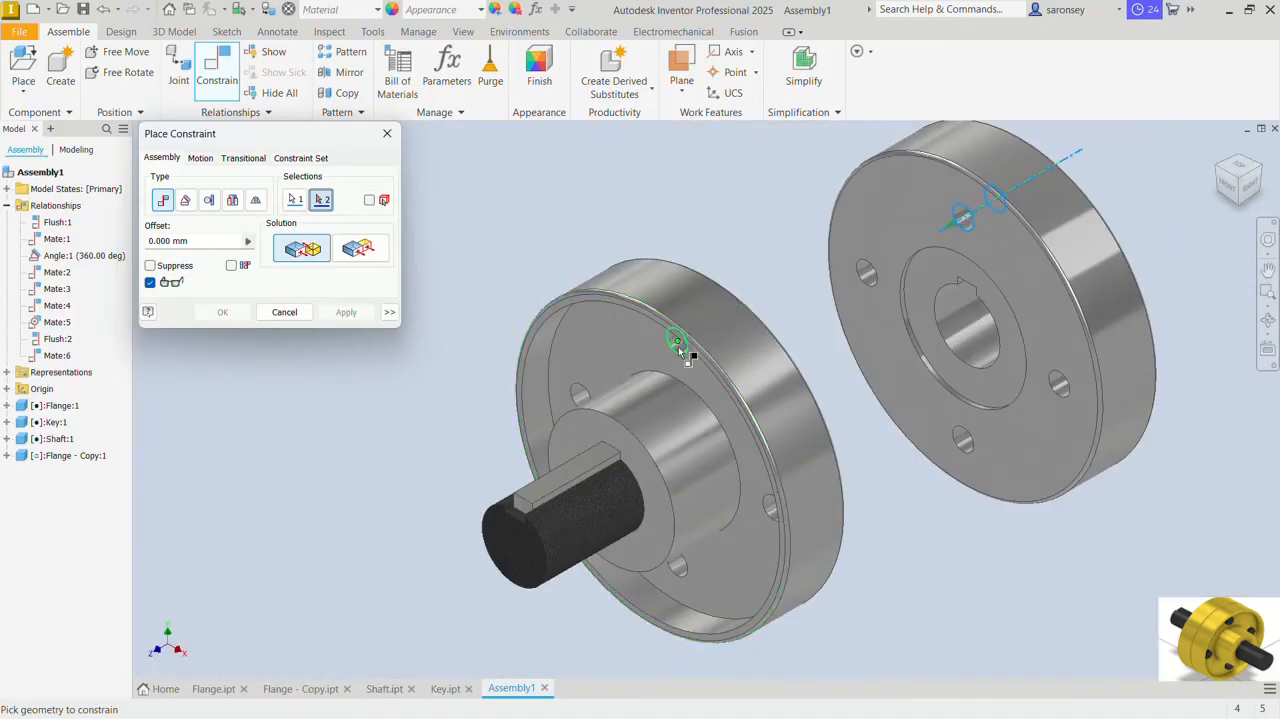
scroll(690, 338, up, 5)
click(690, 340)
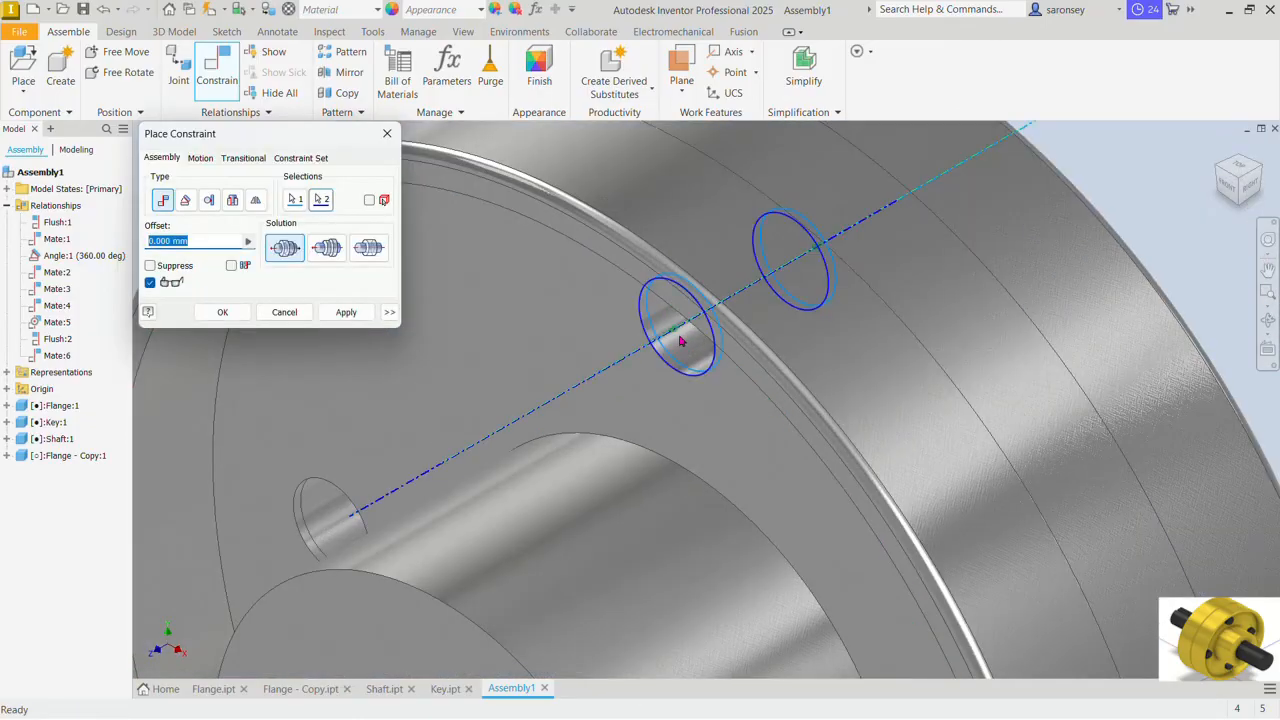
scroll(680, 341, down, 5)
click(343, 312)
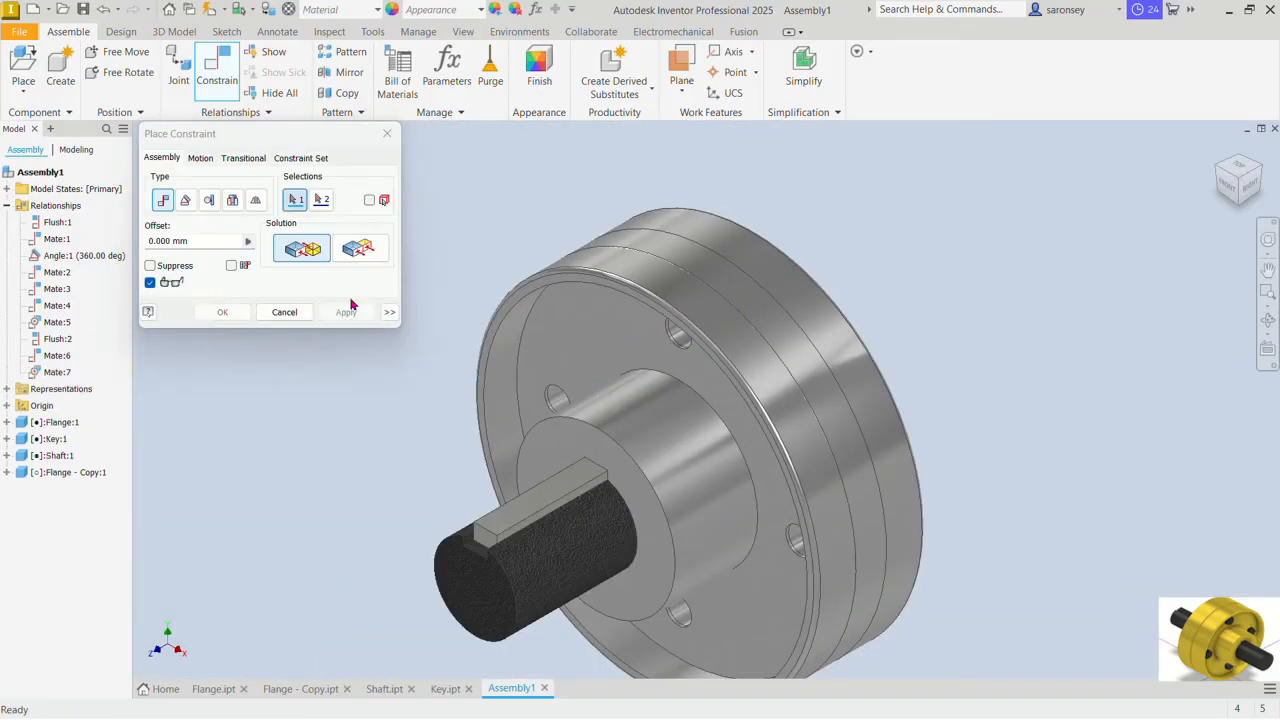
click(388, 133)
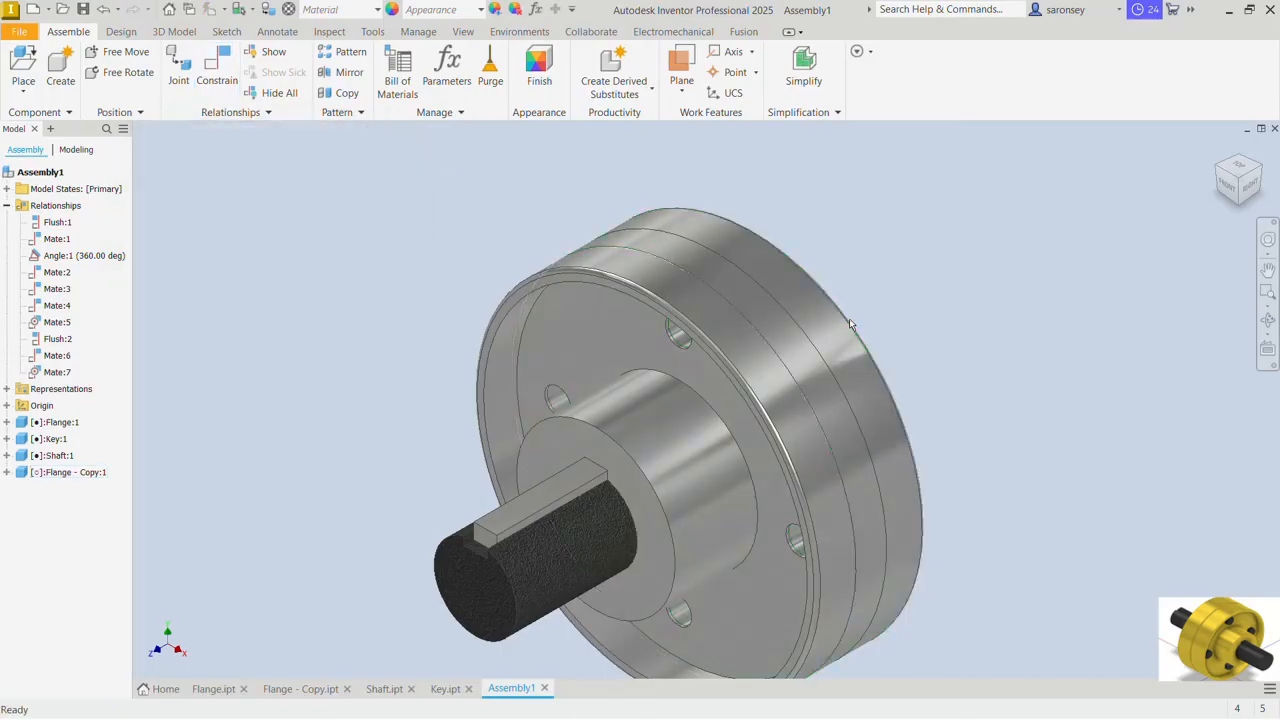
Step: Pull the second flange clear of the first and mate its bore axis to the first flange's hub axis at 0 mm offset
drag(853, 363, 1055, 264)
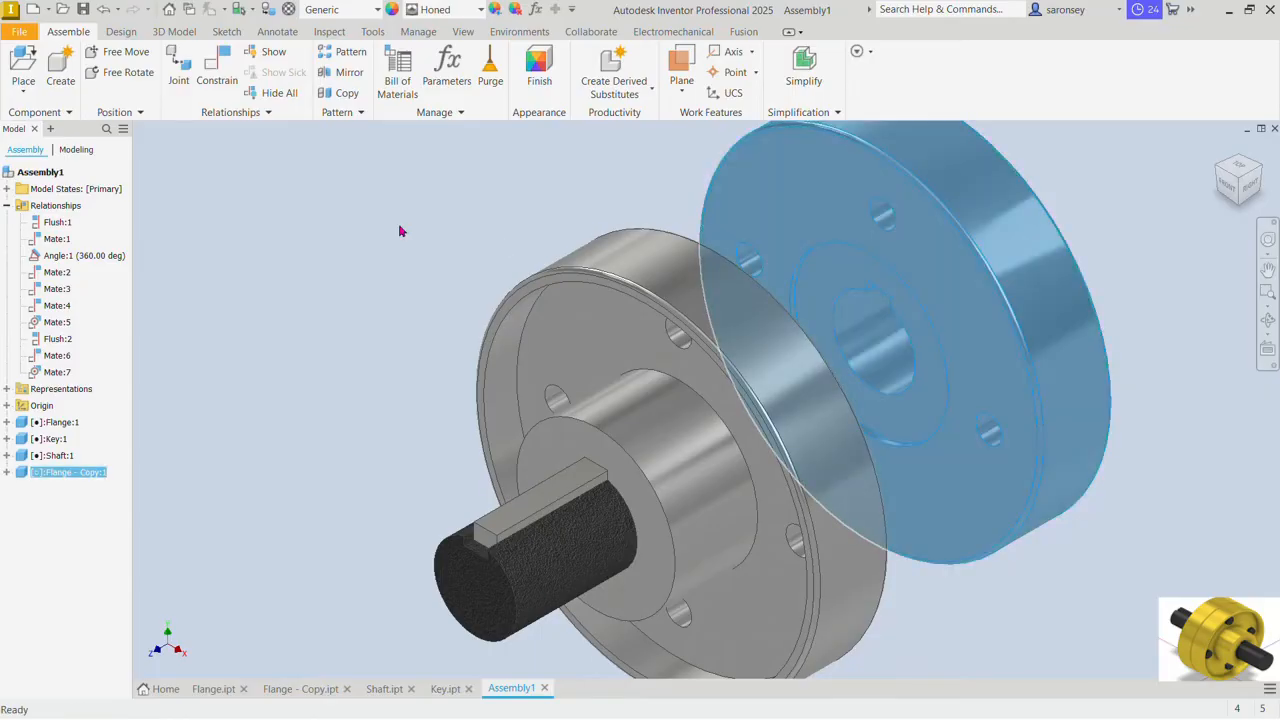
click(385, 226)
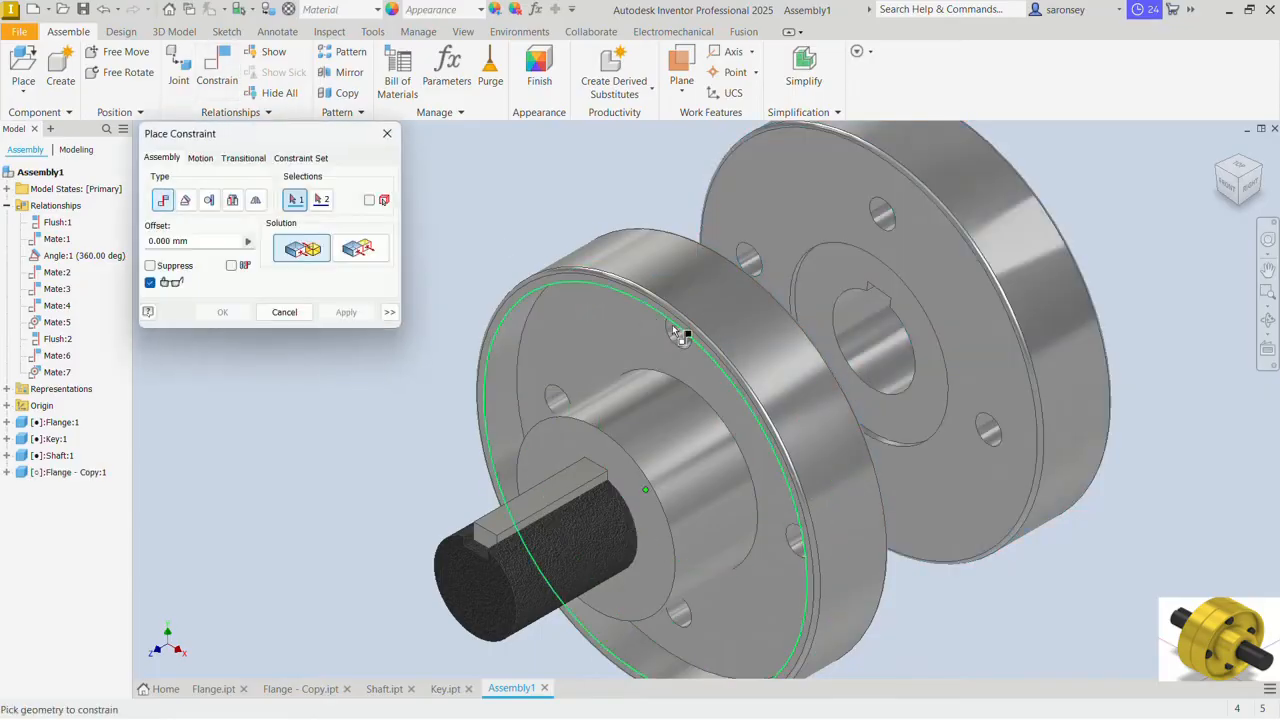
click(688, 468)
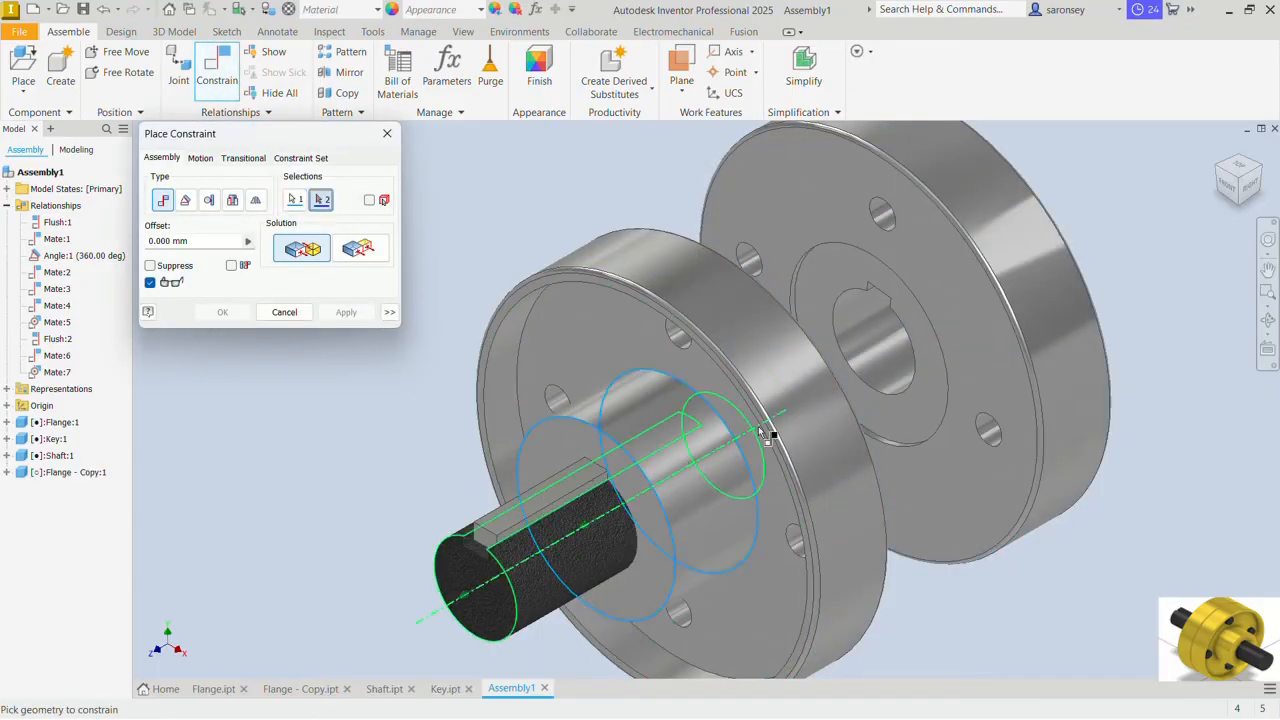
click(885, 374)
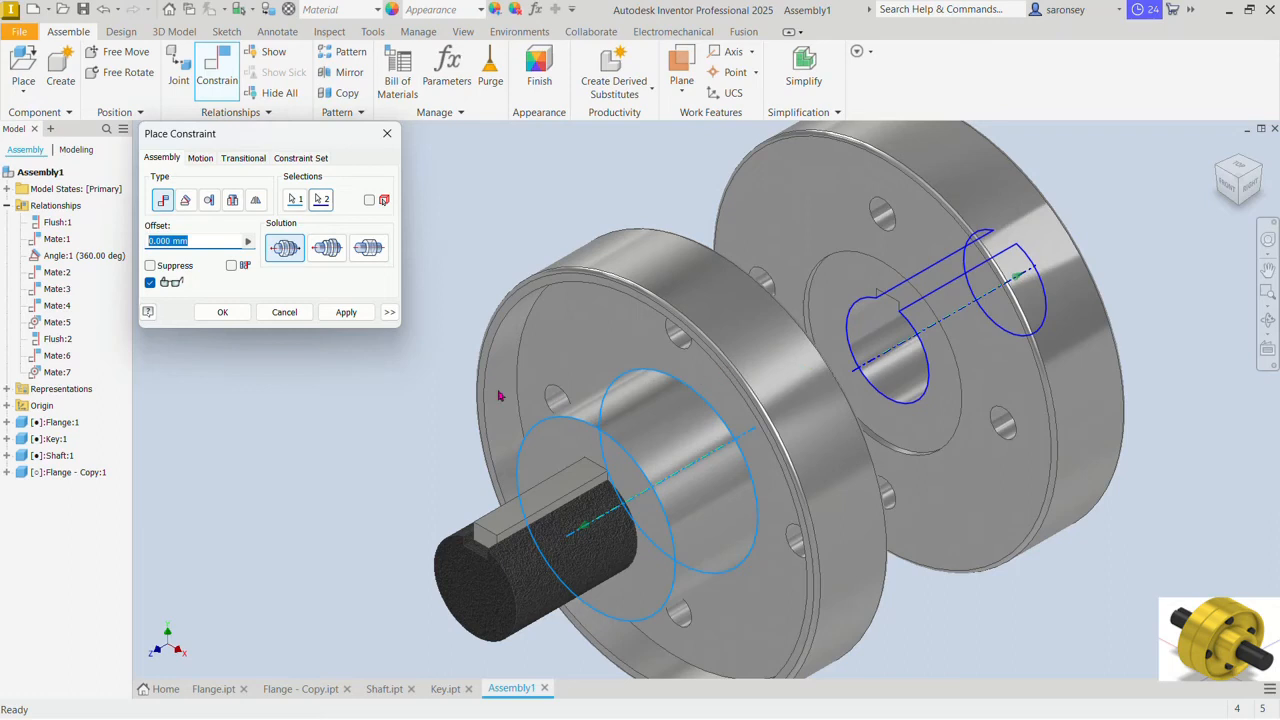
click(361, 316)
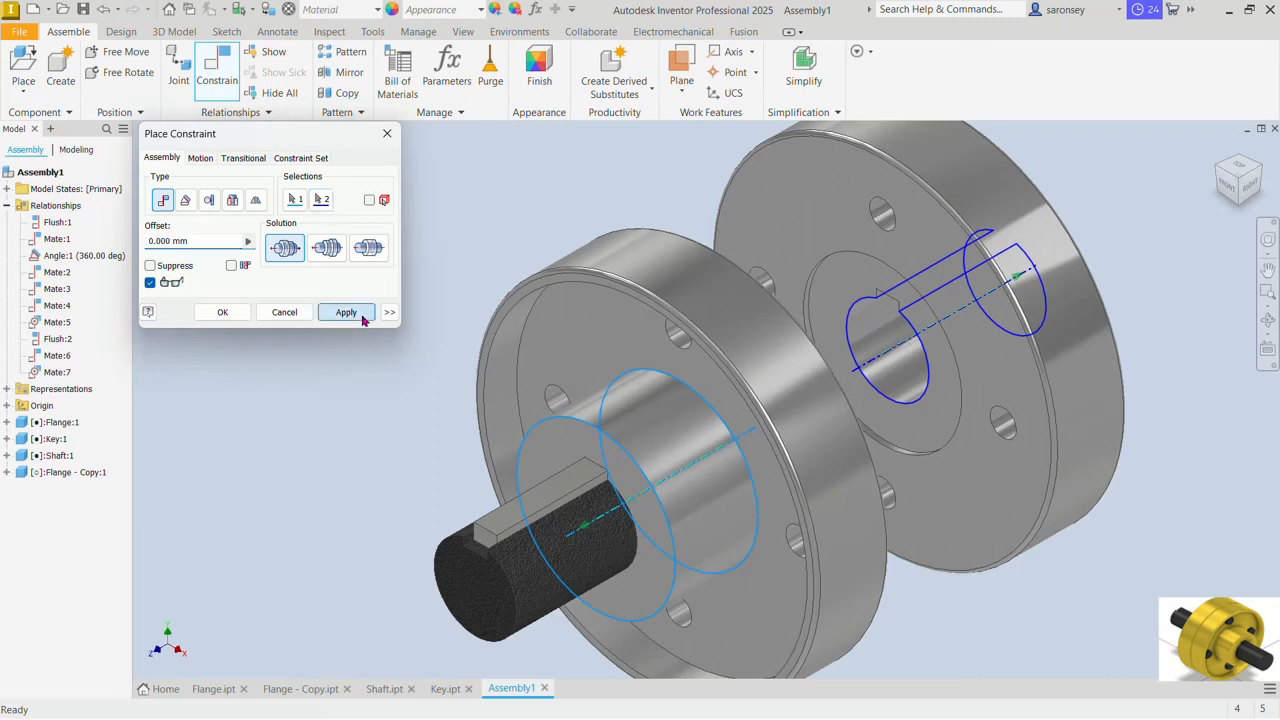
Step: Mate the ring face around the second flange's bore to the facing ring face of the first flange at 0 mm offset
click(859, 278)
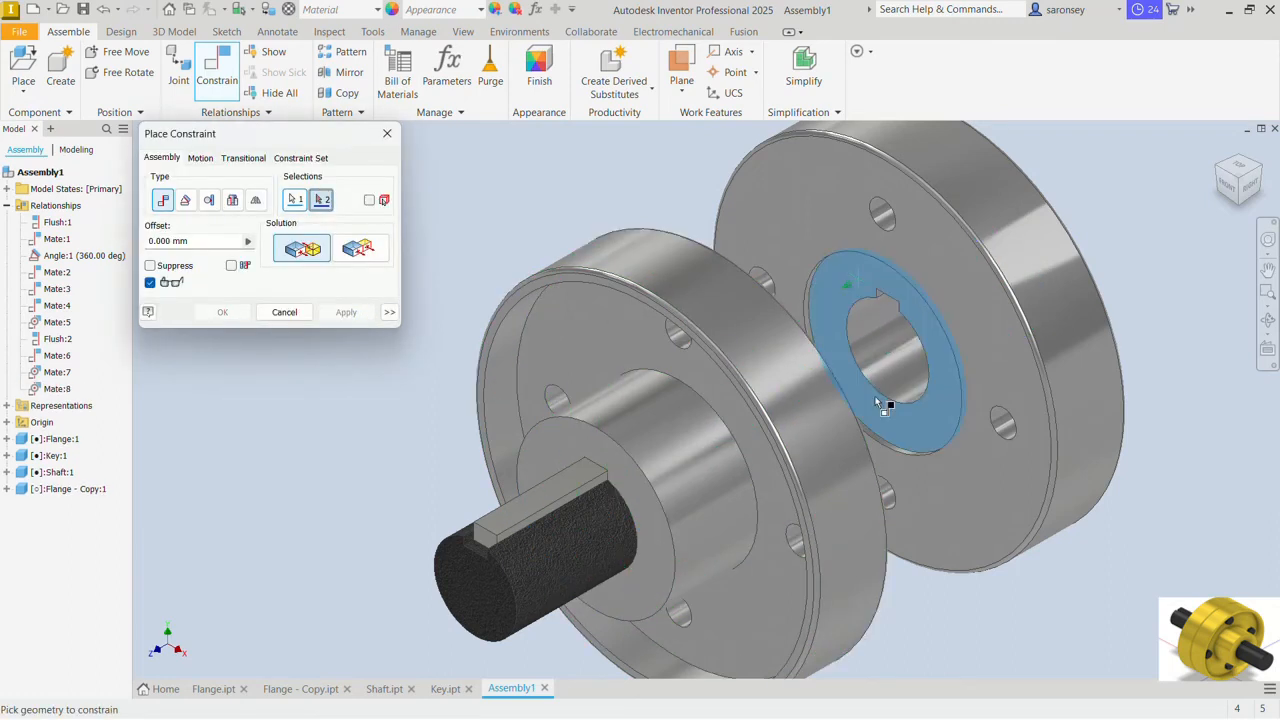
shift+middle_drag(875, 396, 695, 388)
click(667, 392)
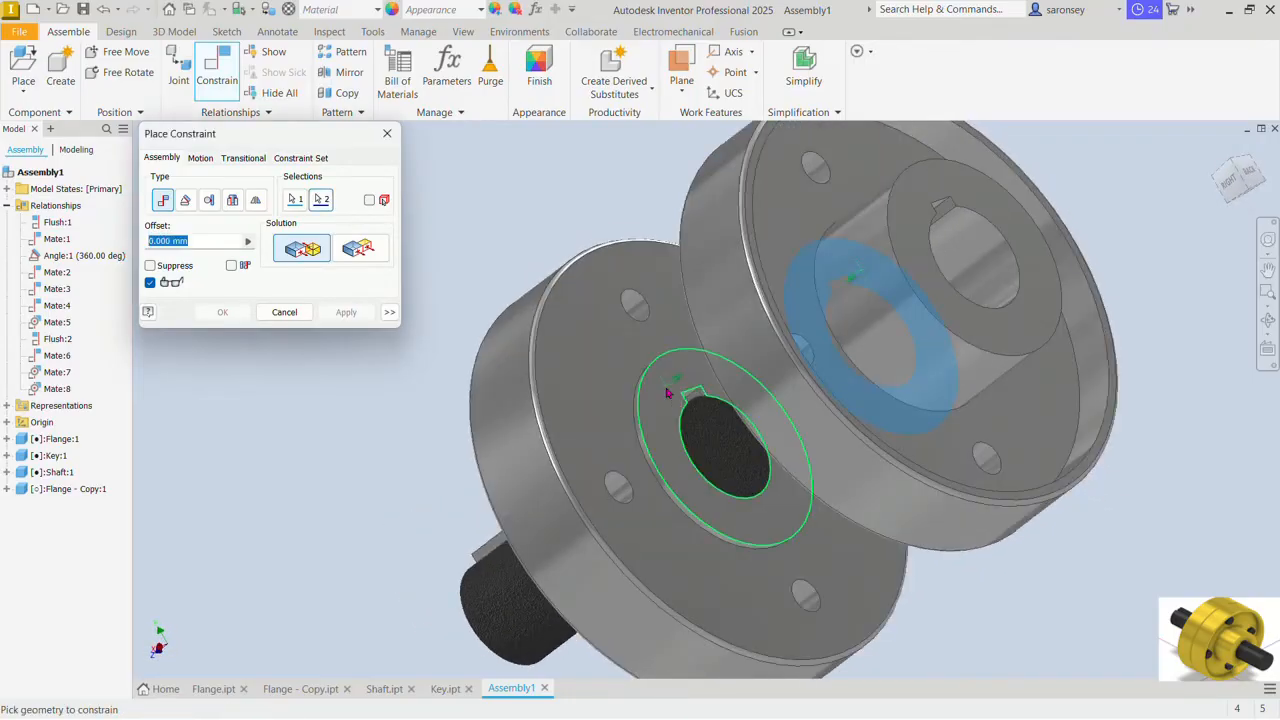
click(346, 315)
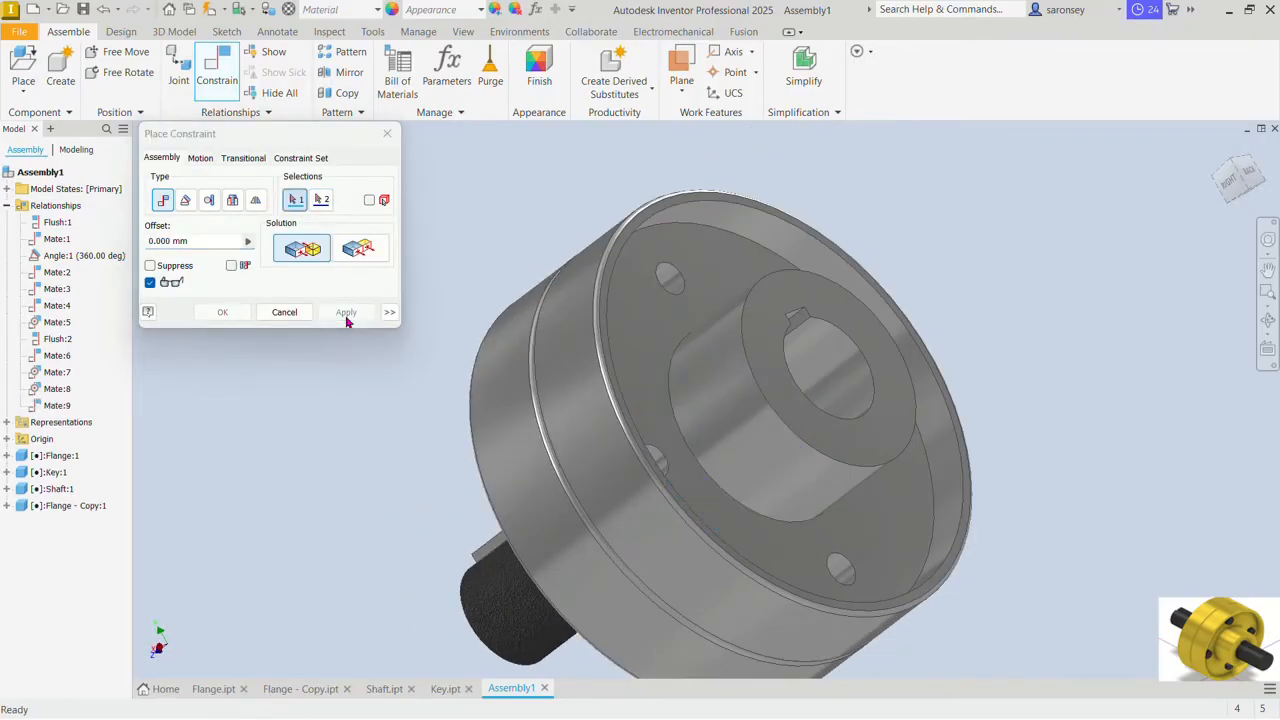
click(387, 133)
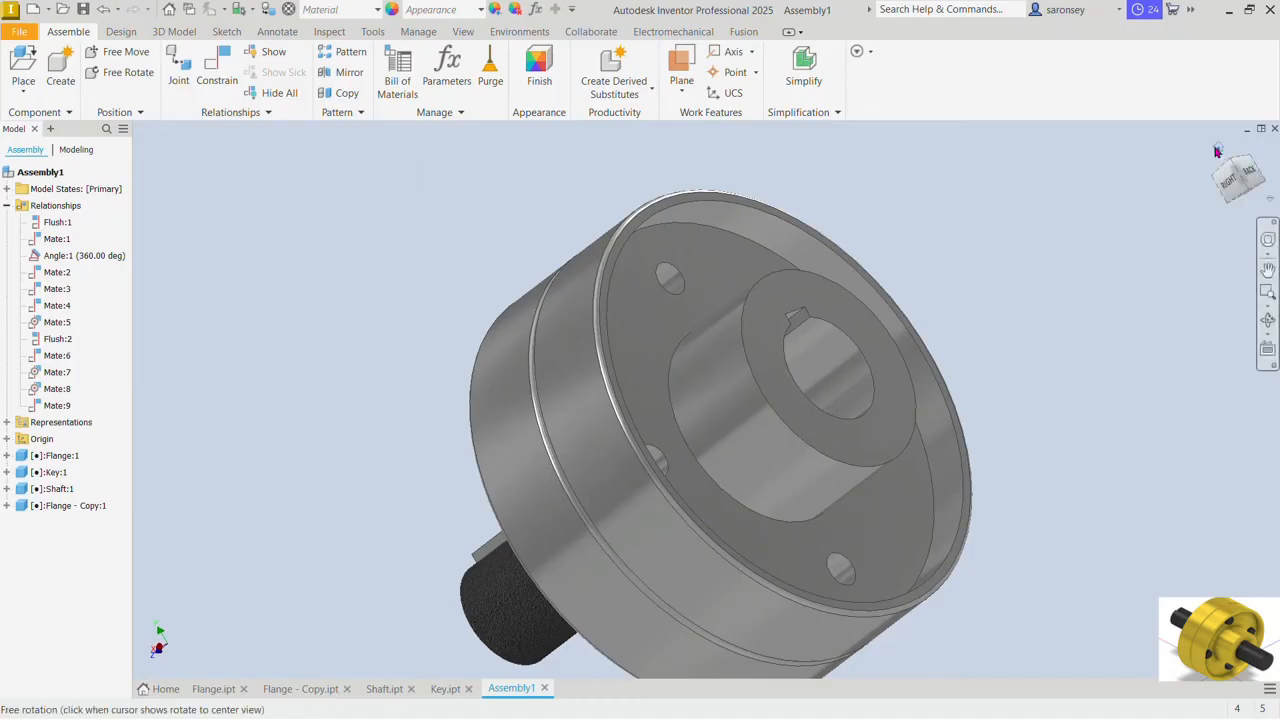
Step: Drive the Angle:1 constraint in reverse from 360 to 0 deg to check that both flanges rotate together with the shaft
shift+middle_drag(1215, 150, 1208, 154)
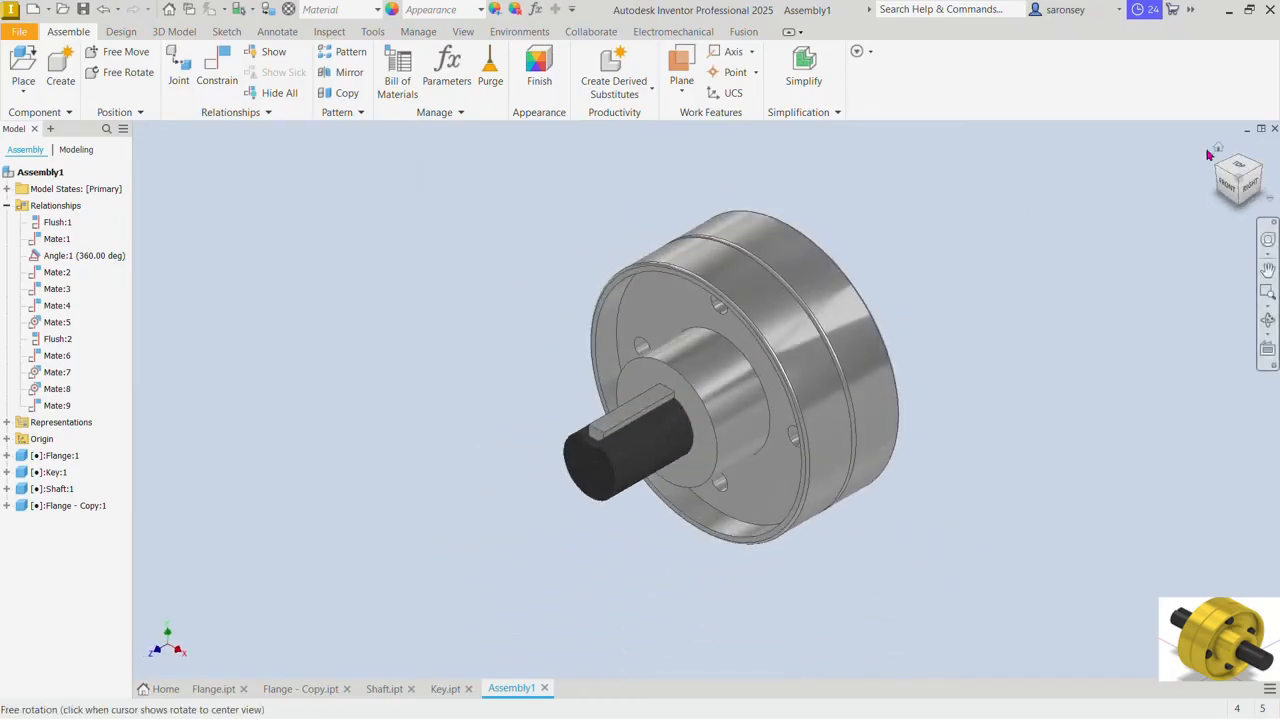
click(820, 393)
click(1043, 263)
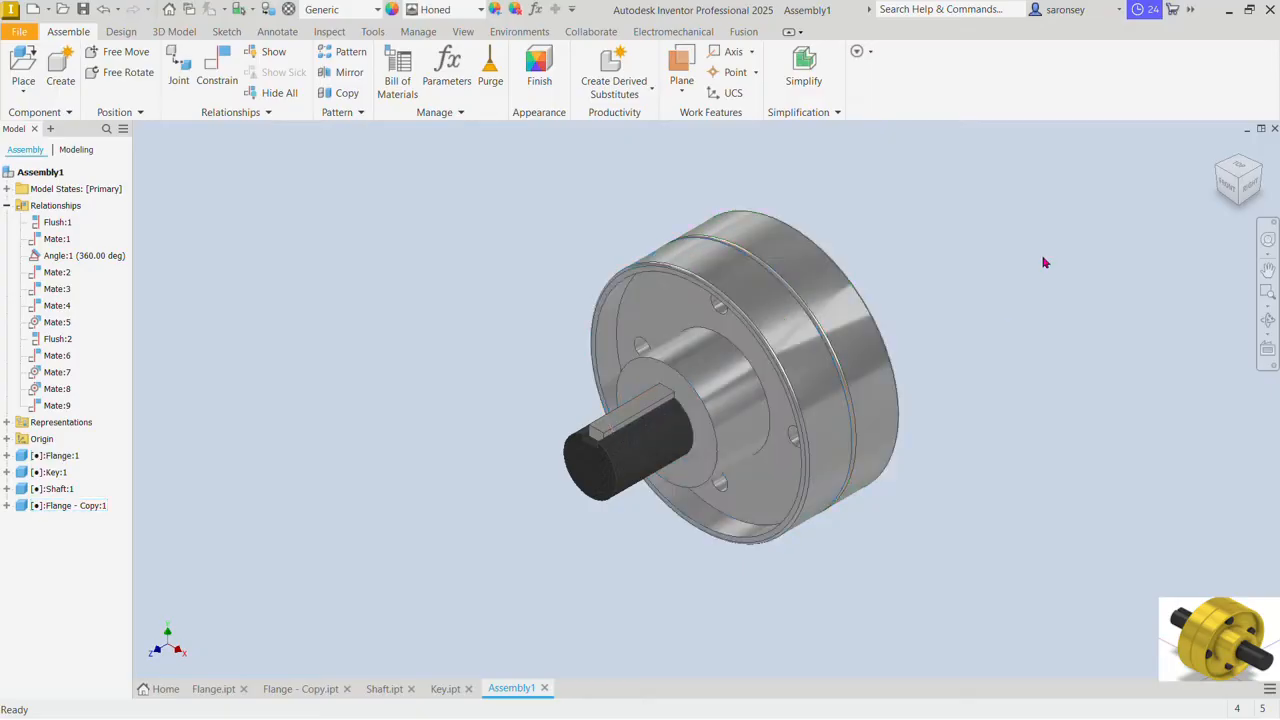
right_click(104, 264)
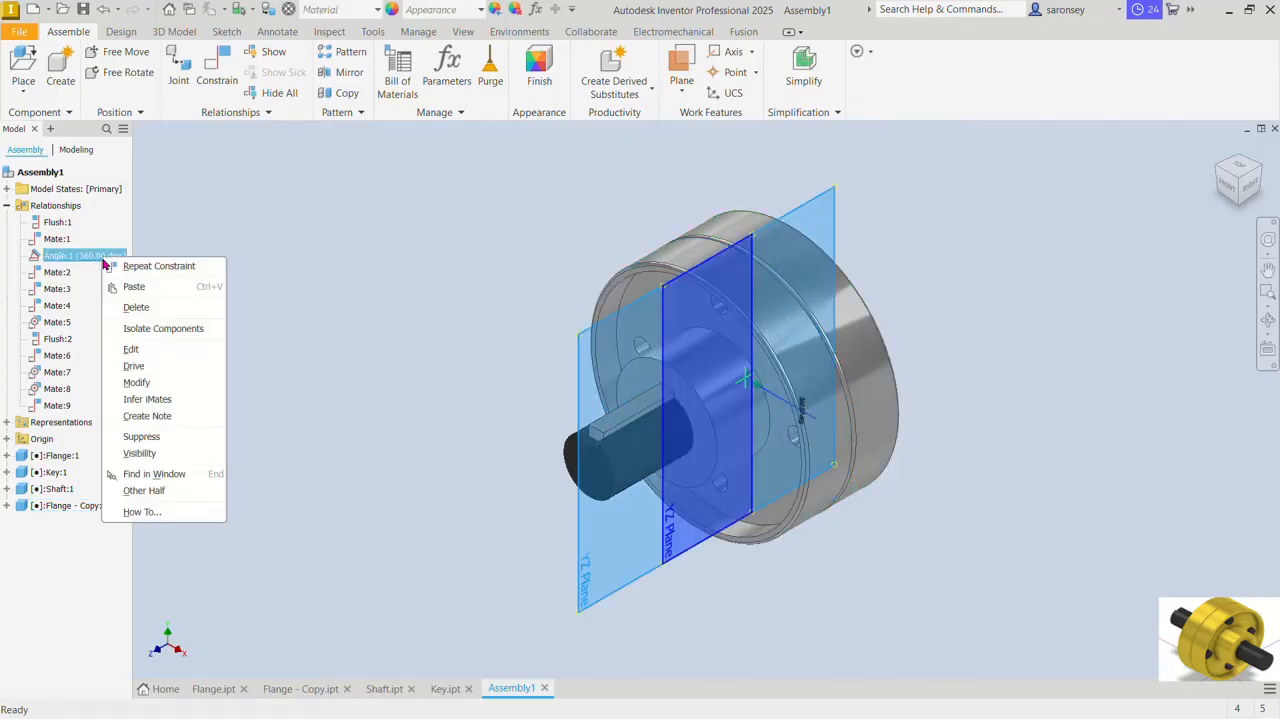
click(178, 367)
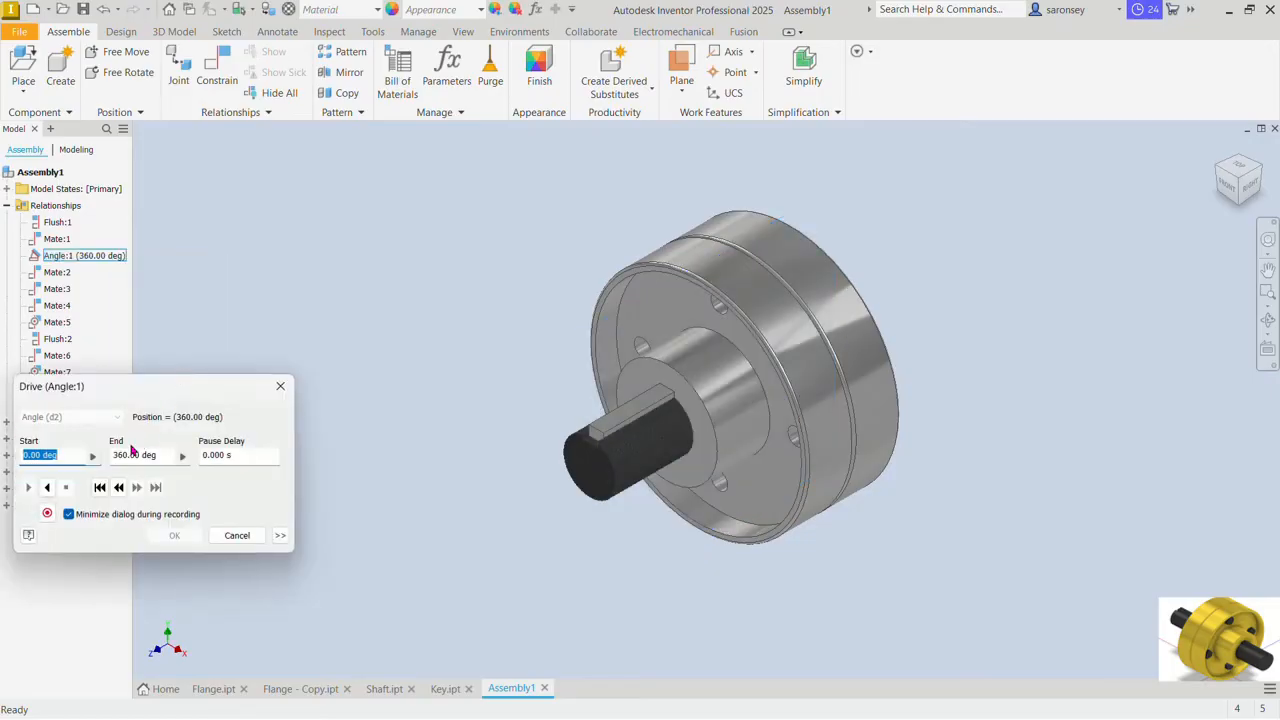
click(49, 492)
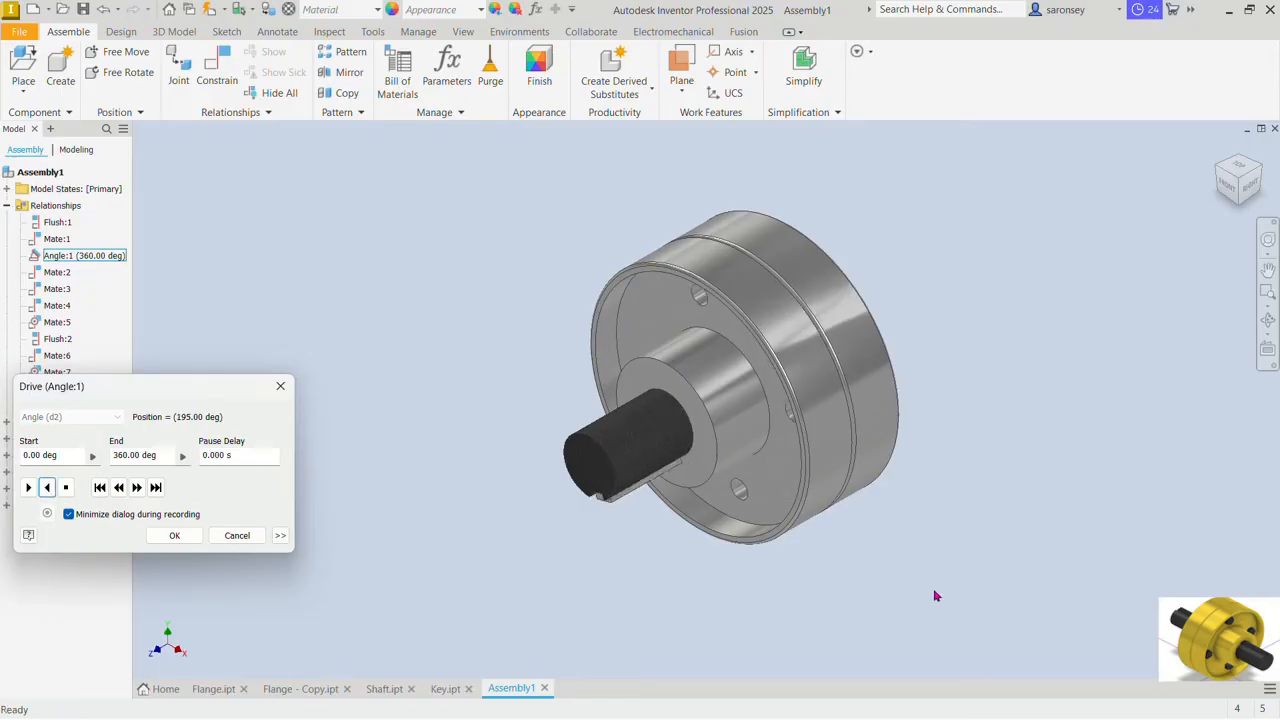
shift+middle_drag(934, 594, 789, 563)
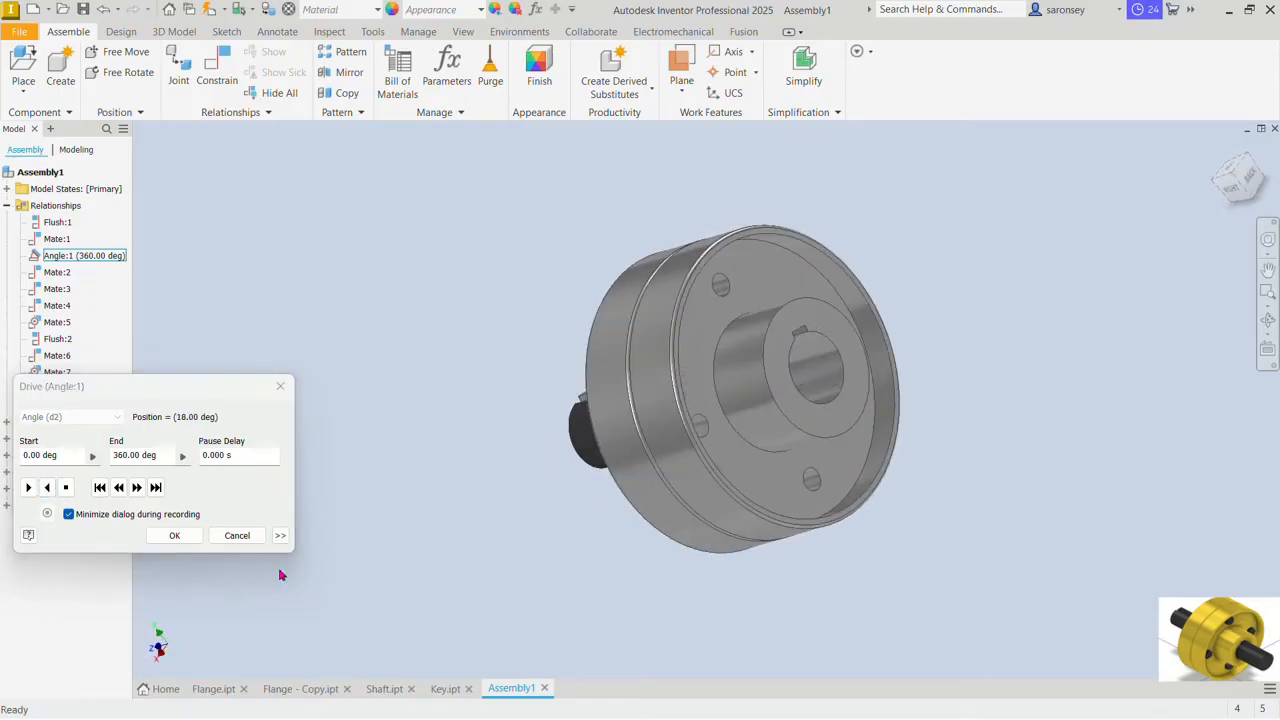
click(237, 535)
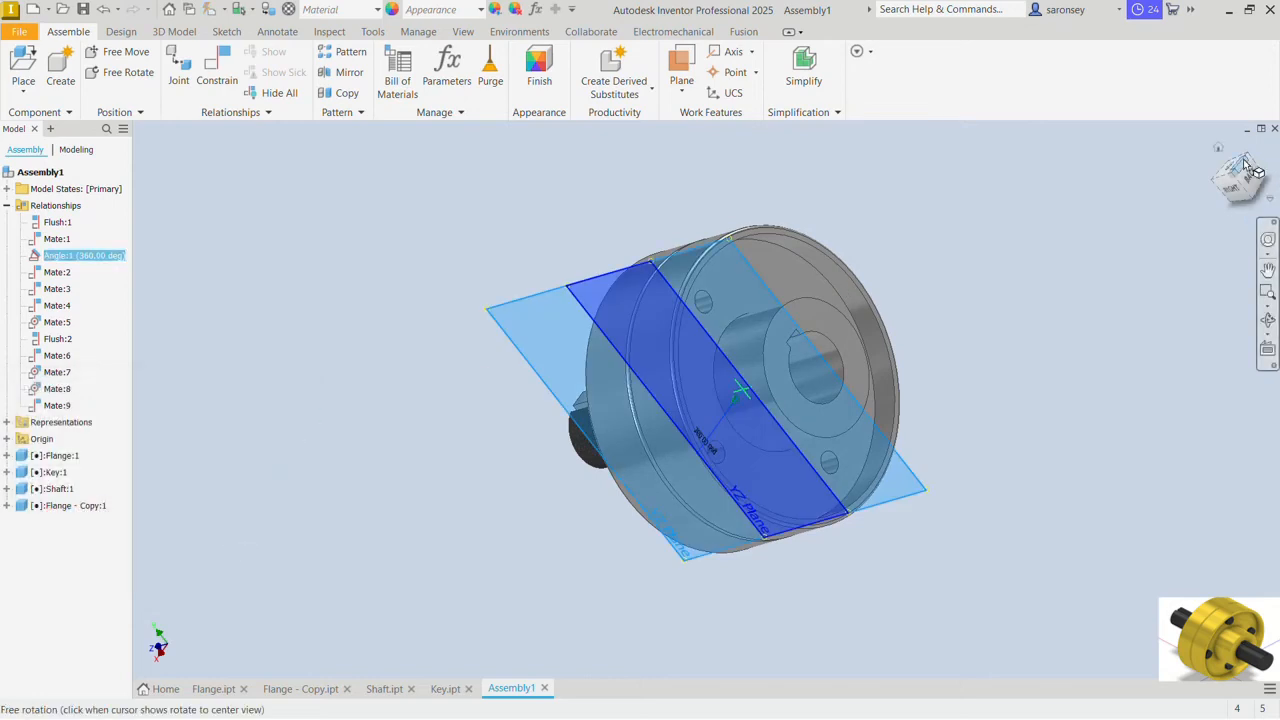
drag(1230, 162, 1225, 155)
click(1116, 206)
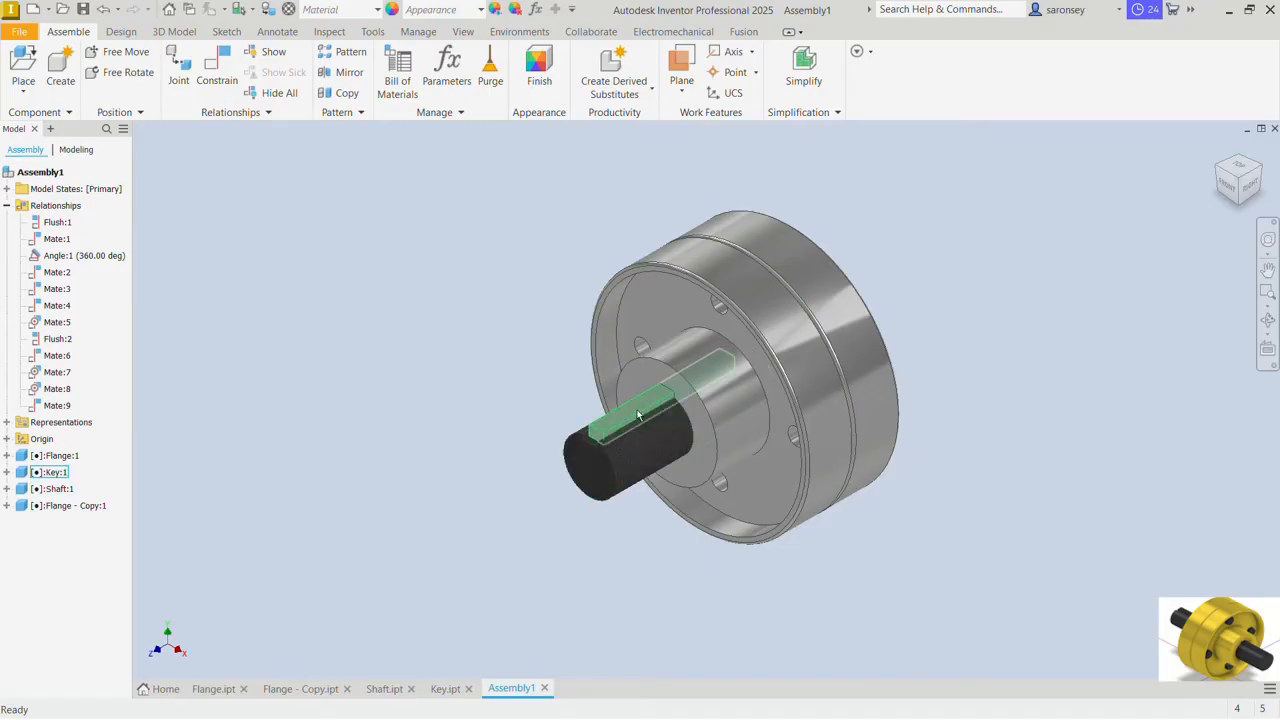
Step: Mirror the key and shaft about the XY plane with their relationships, as new files Key_MIR and Shaft_MIR
key(F6)
click(350, 72)
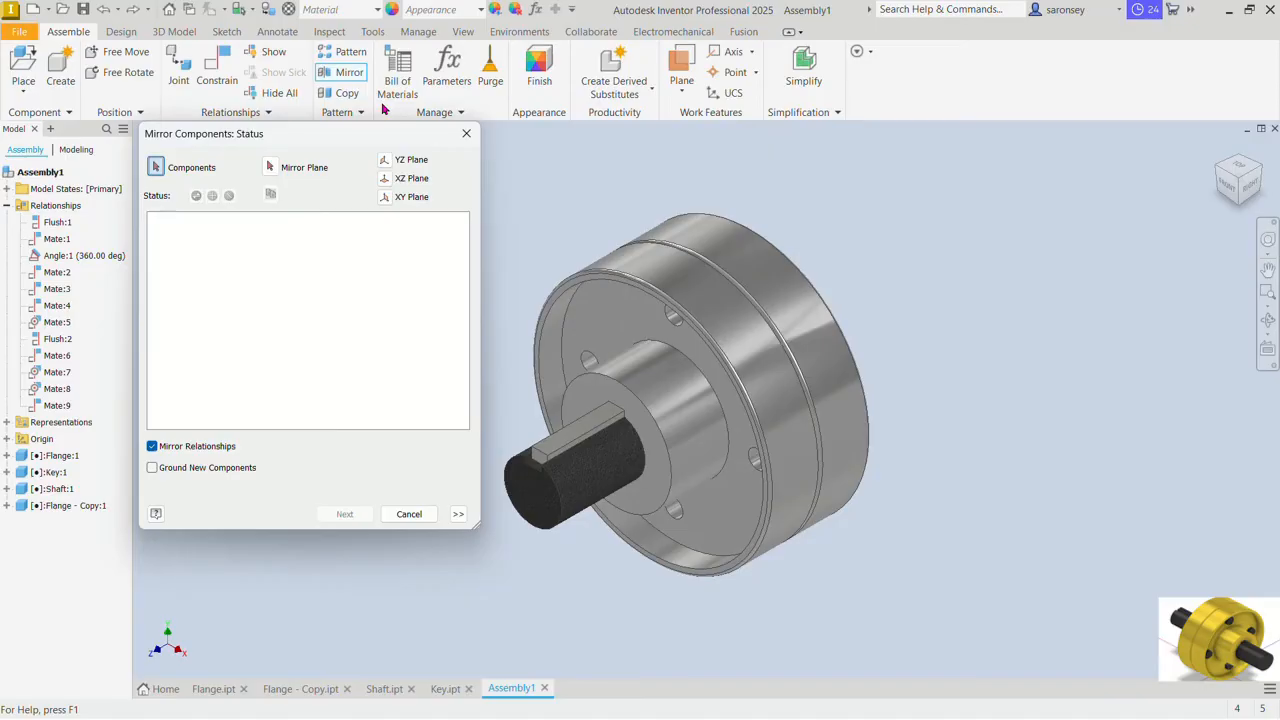
click(594, 425)
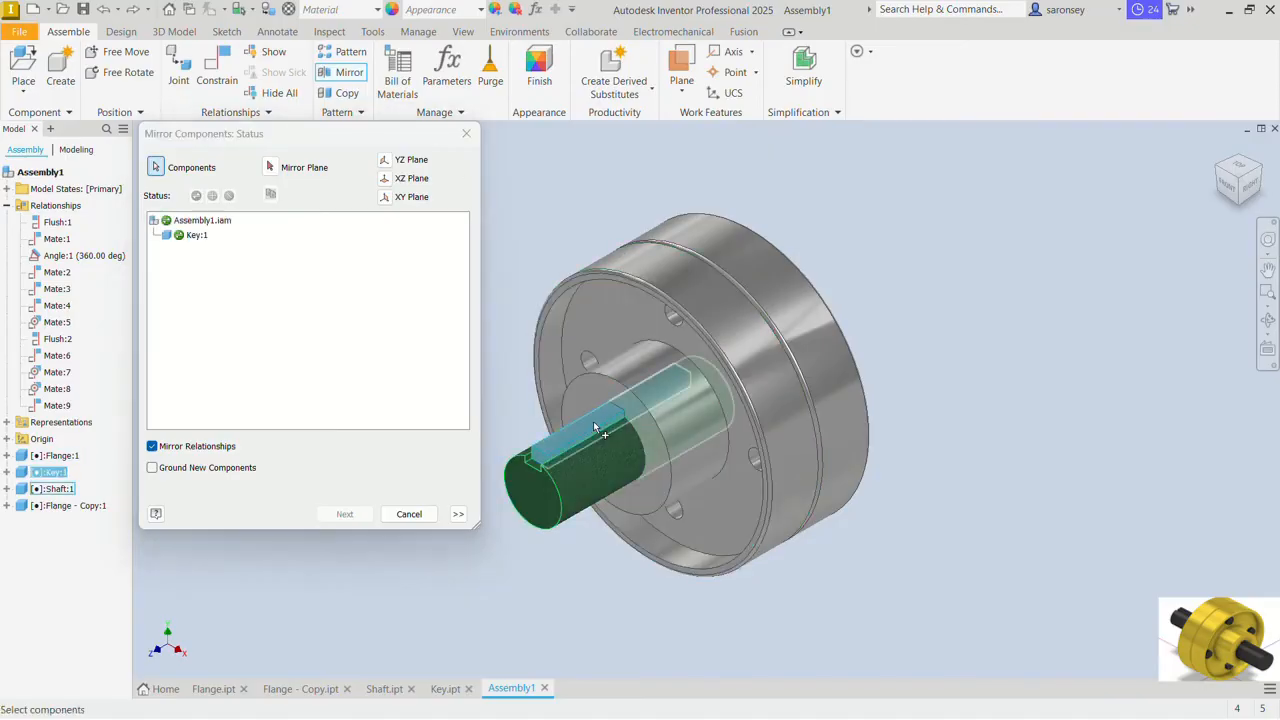
click(604, 479)
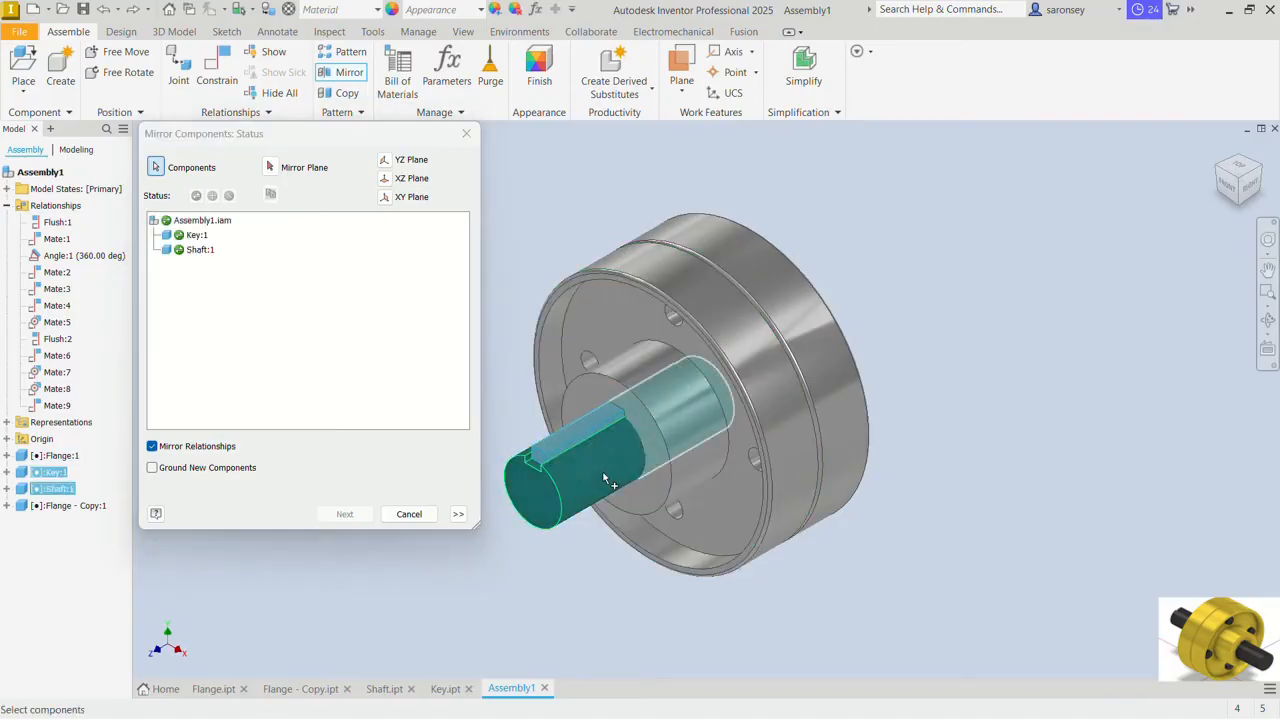
click(270, 168)
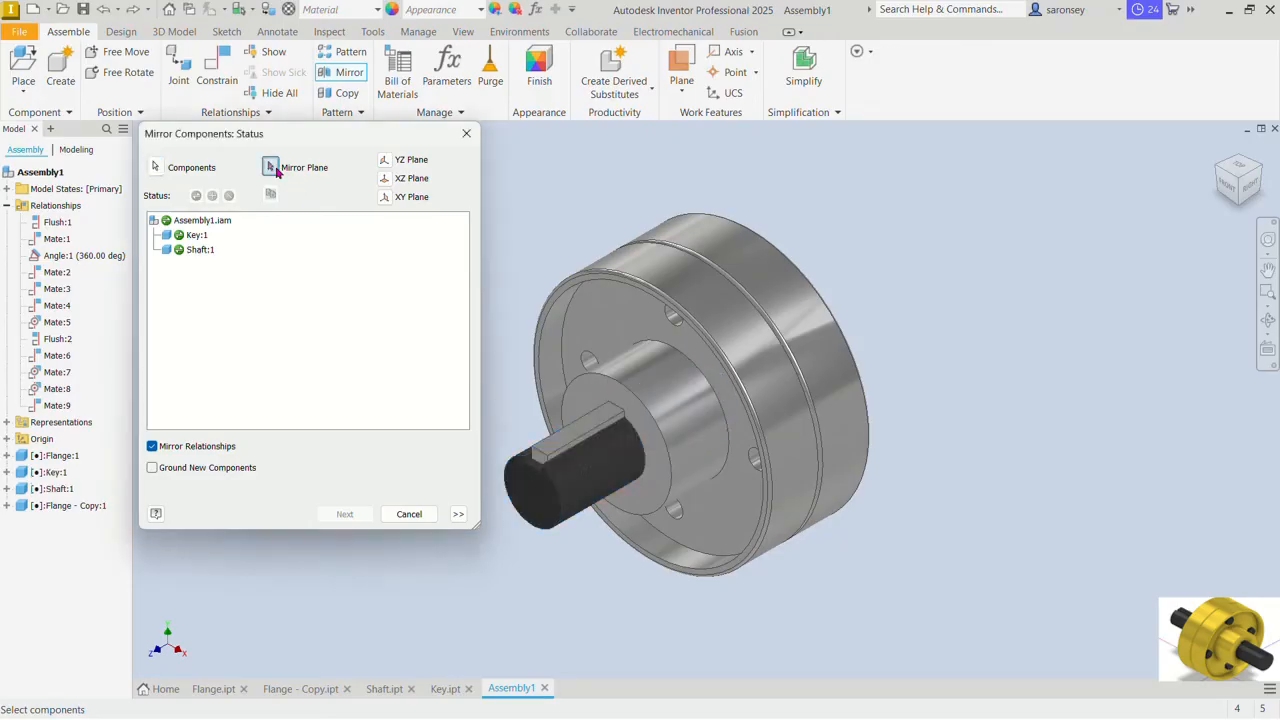
click(385, 198)
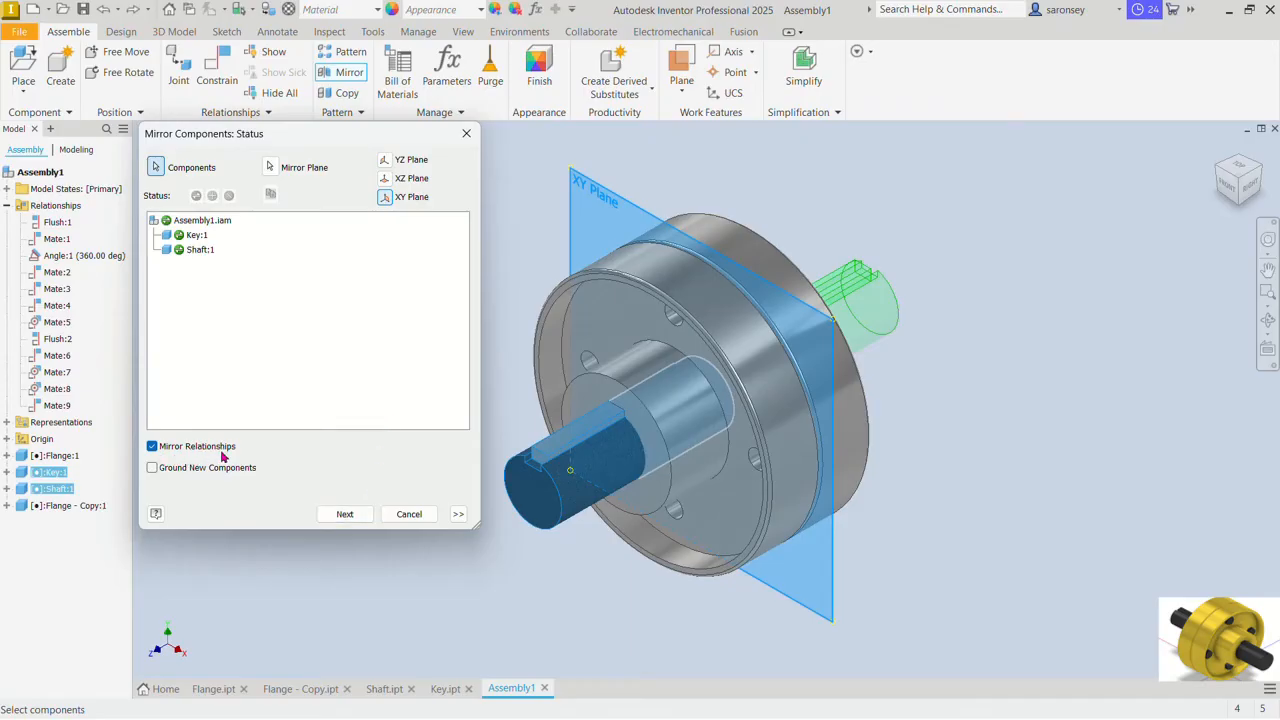
click(344, 514)
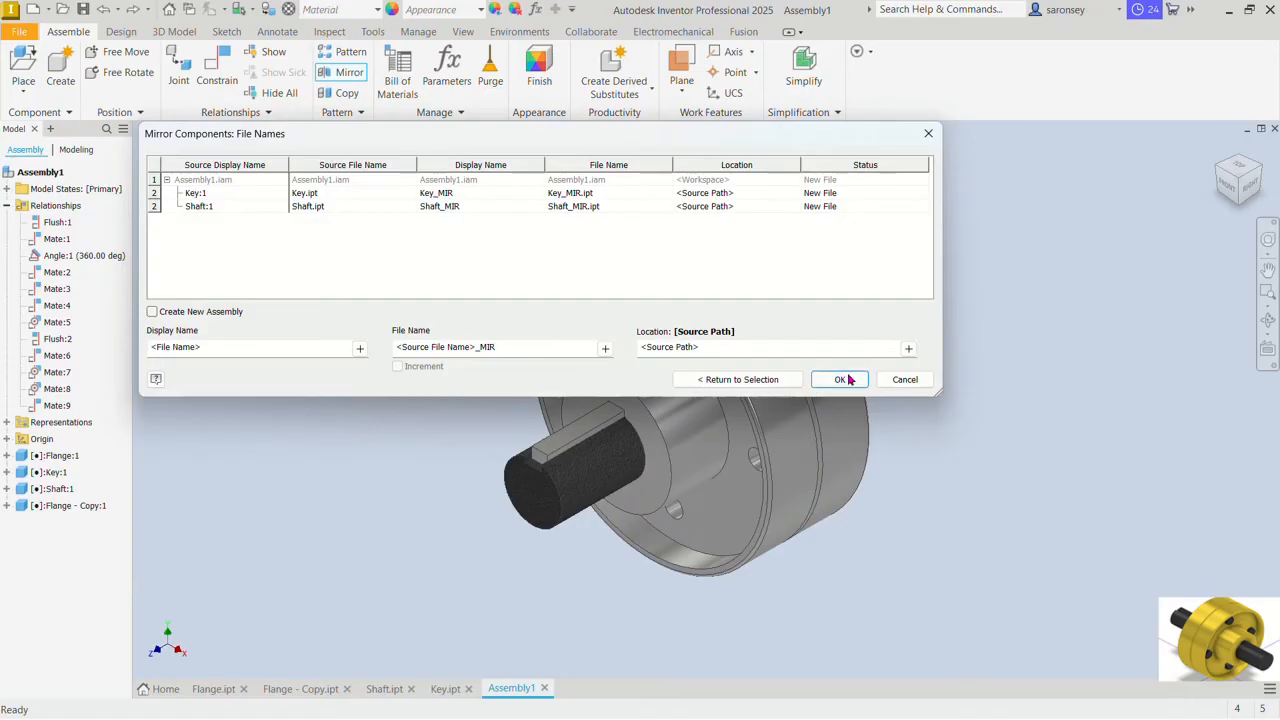
click(841, 379)
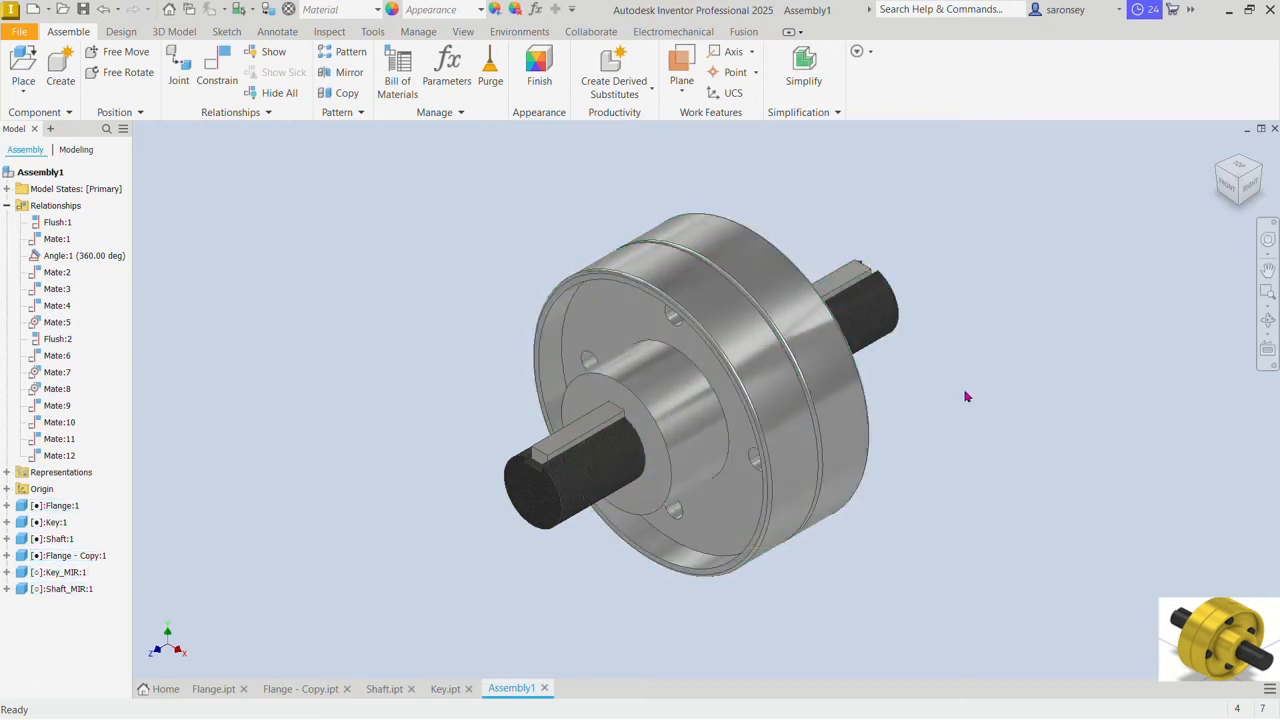
Step: Move the mirrored shaft and its key out of the second flange into free space behind it
shift+middle_drag(969, 557, 920, 423)
drag(896, 337, 1103, 295)
click(1134, 479)
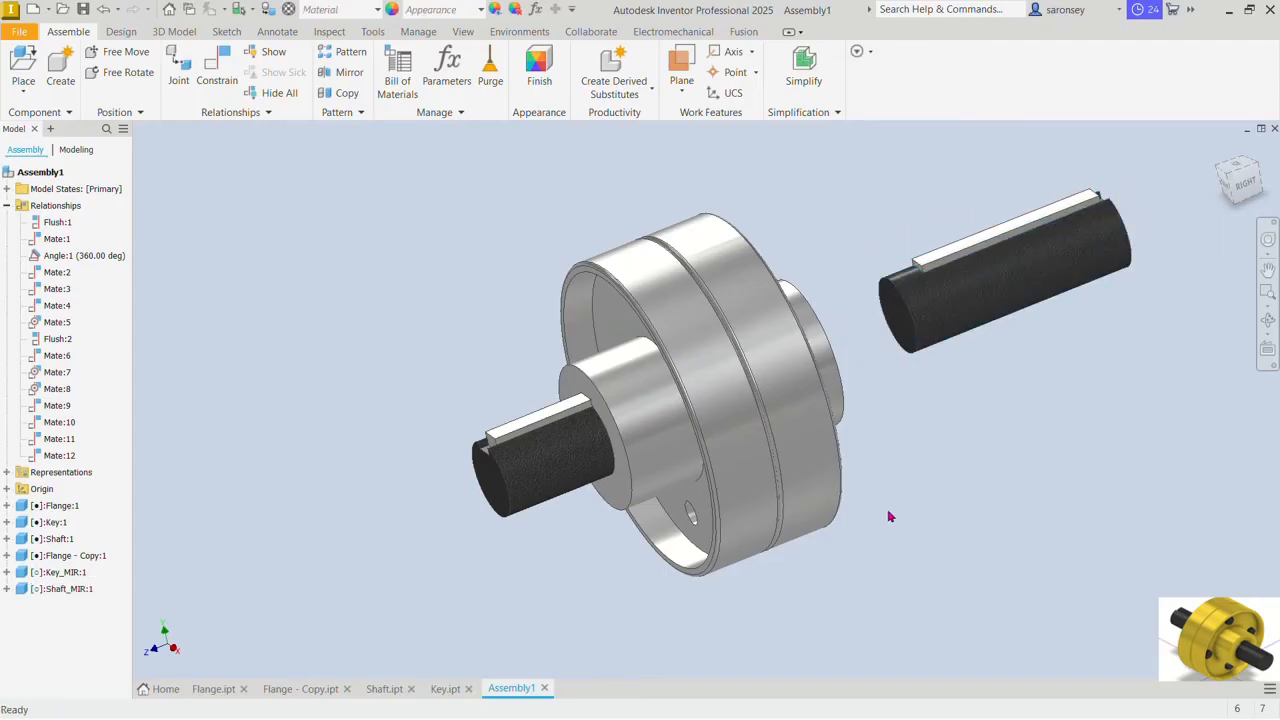
Step: Hide the original shaft, the original key and the first flange
click(558, 476)
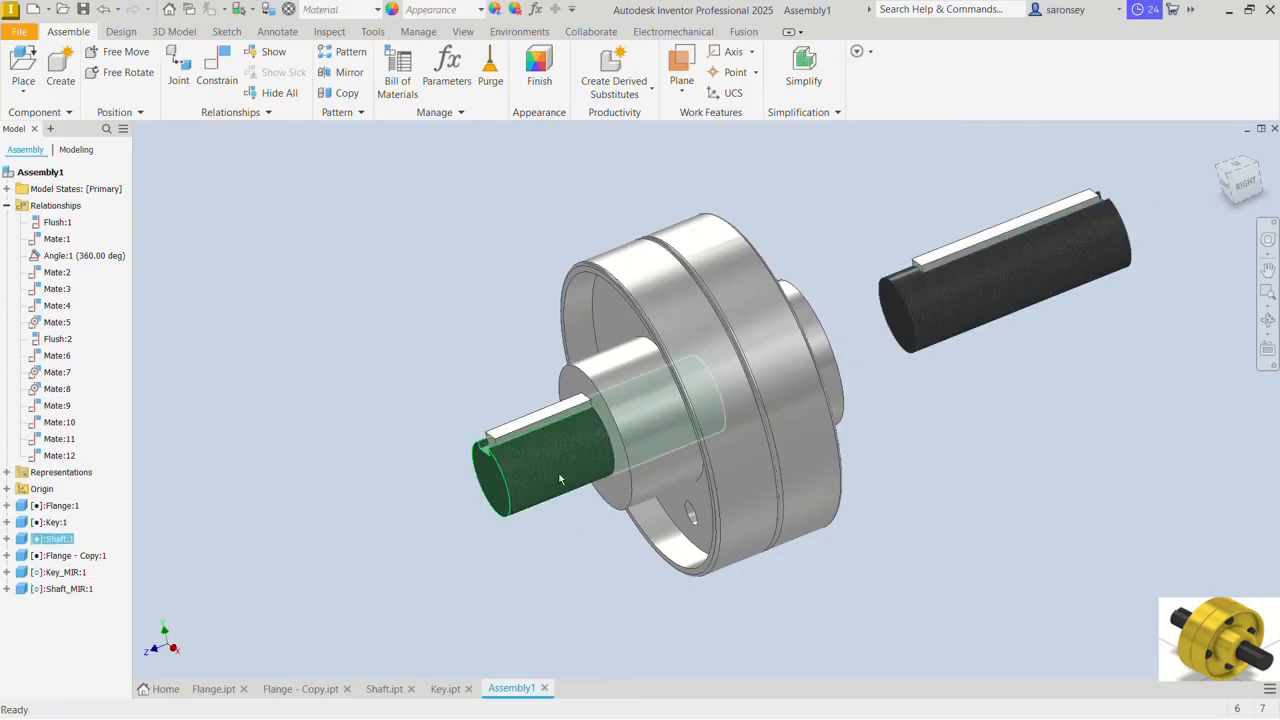
right_click(559, 479)
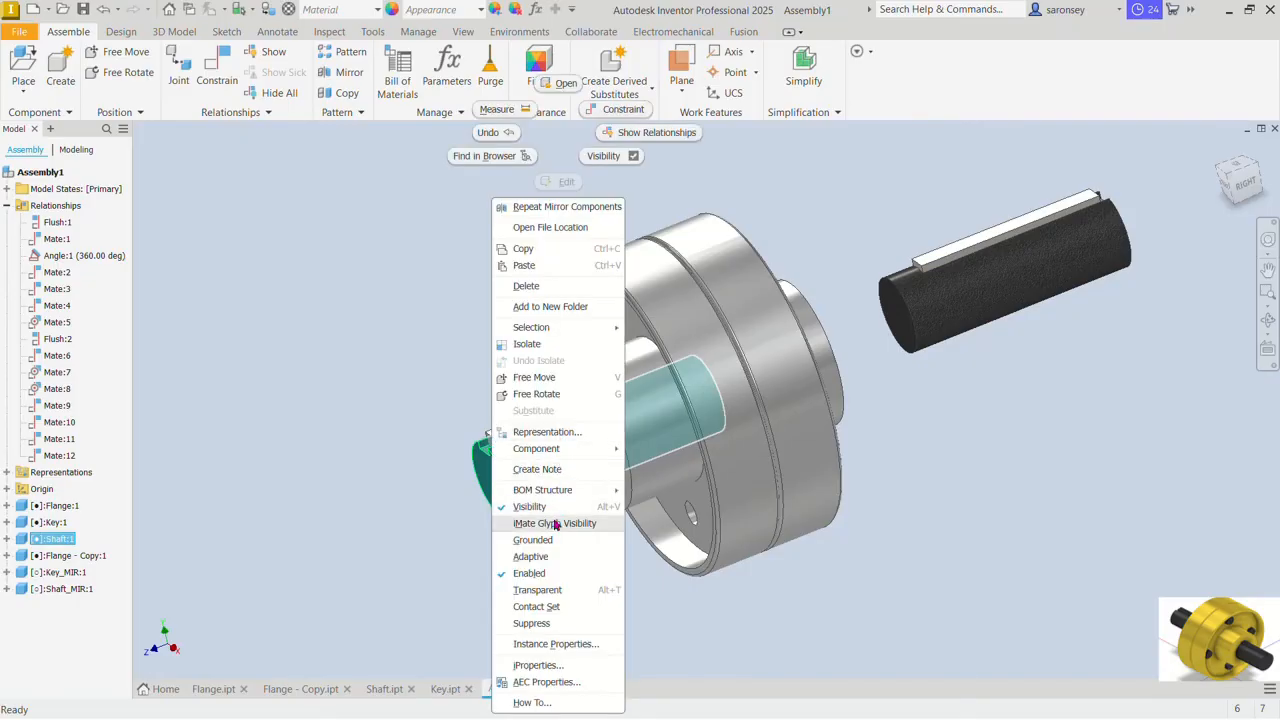
click(558, 507)
click(540, 428)
right_click(540, 428)
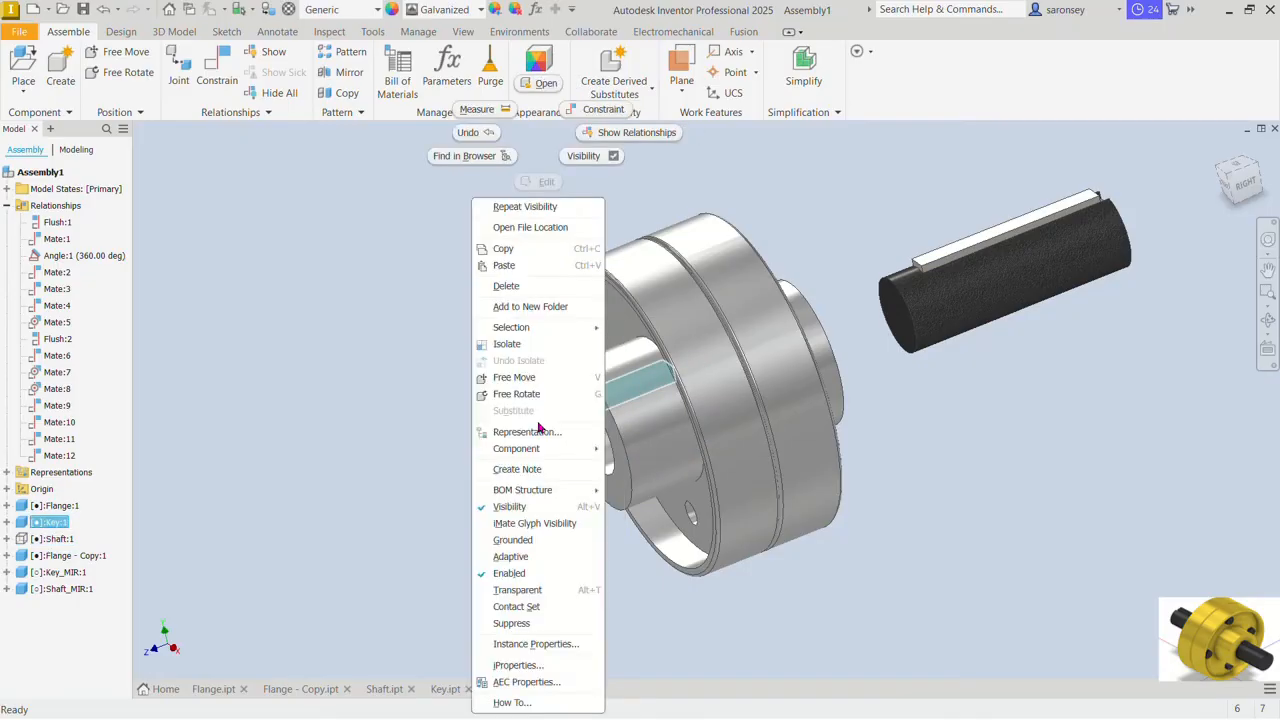
click(512, 506)
click(663, 437)
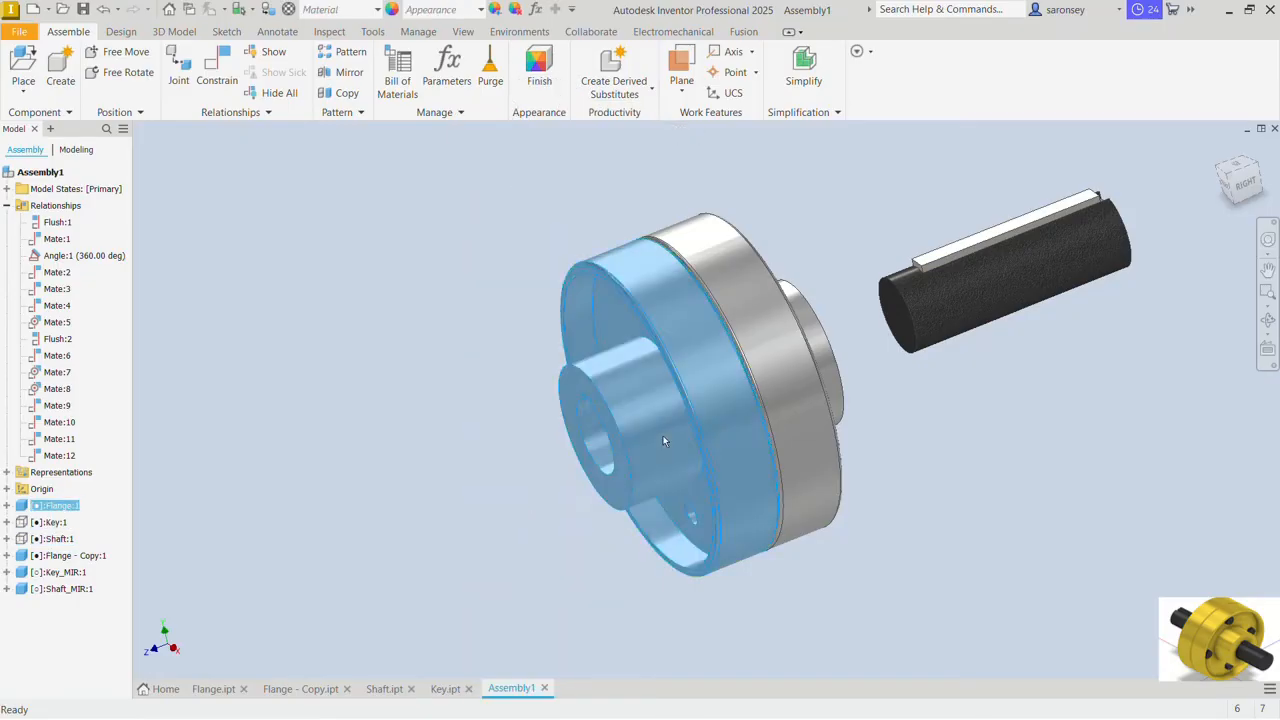
right_click(663, 441)
click(650, 508)
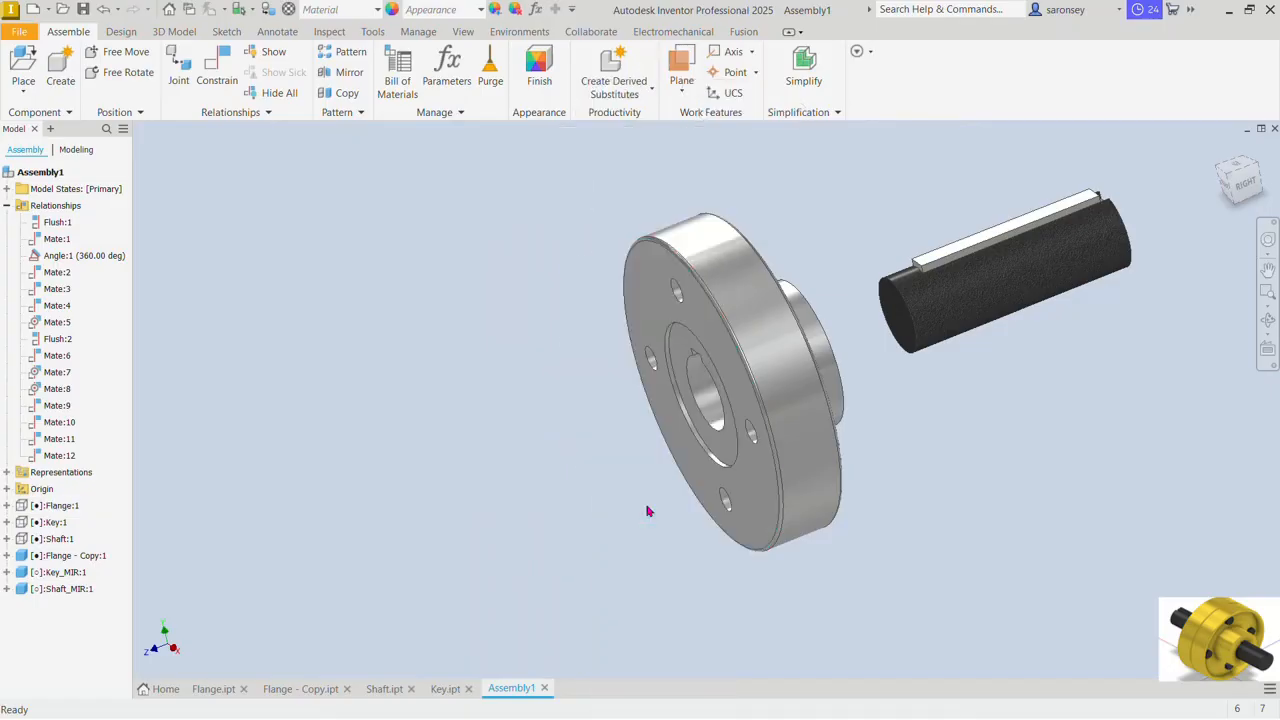
Step: Mate the mirrored shaft's axis to the second flange's bore axis at 0 mm offset
shift+middle_drag(731, 516, 755, 522)
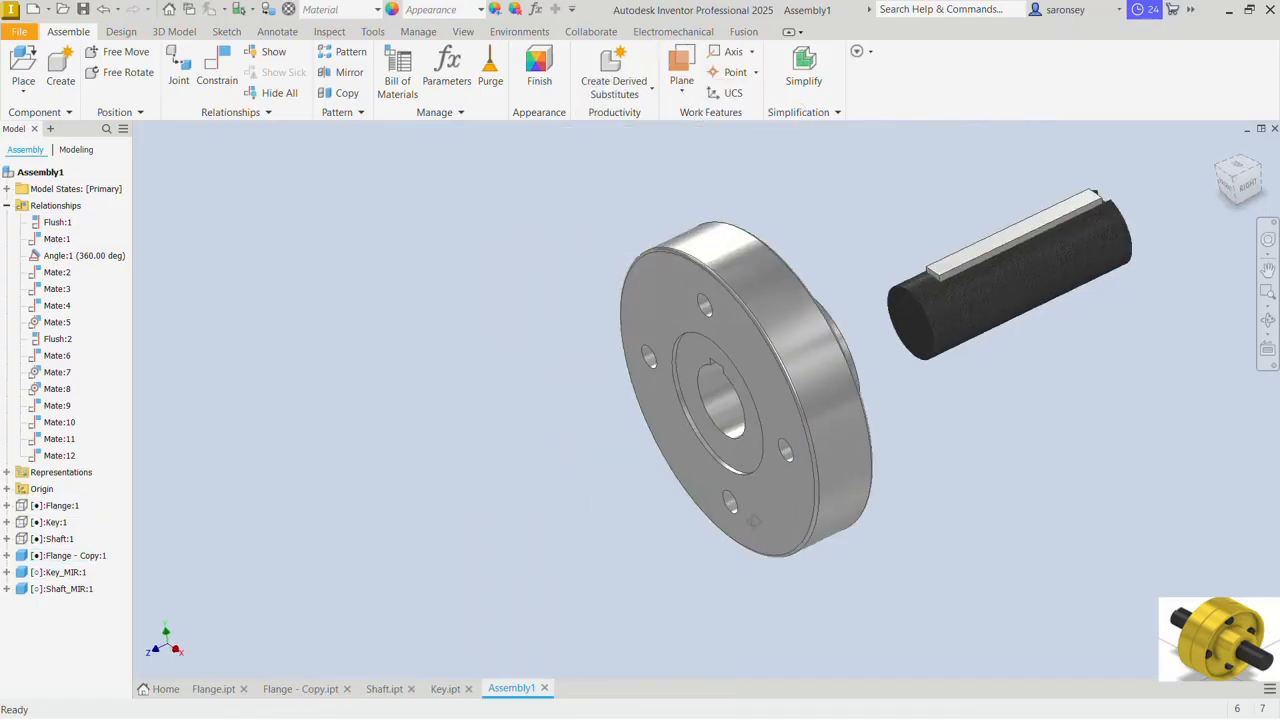
click(220, 68)
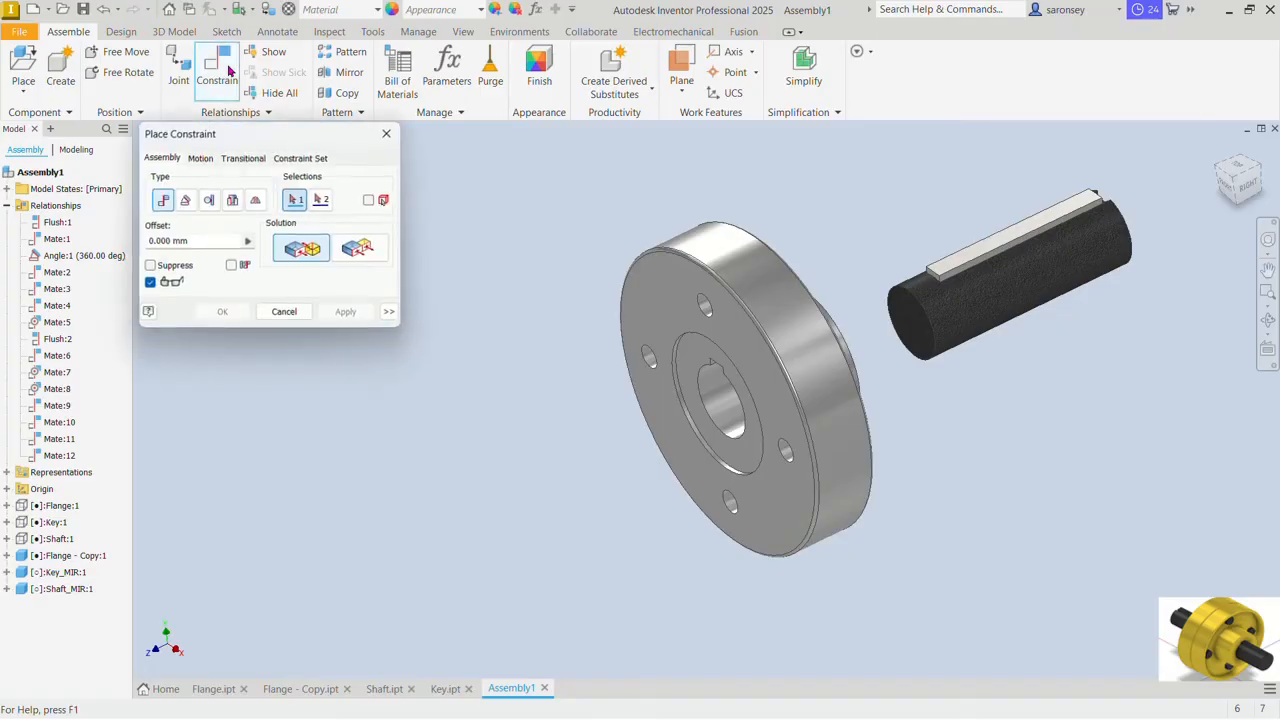
click(970, 312)
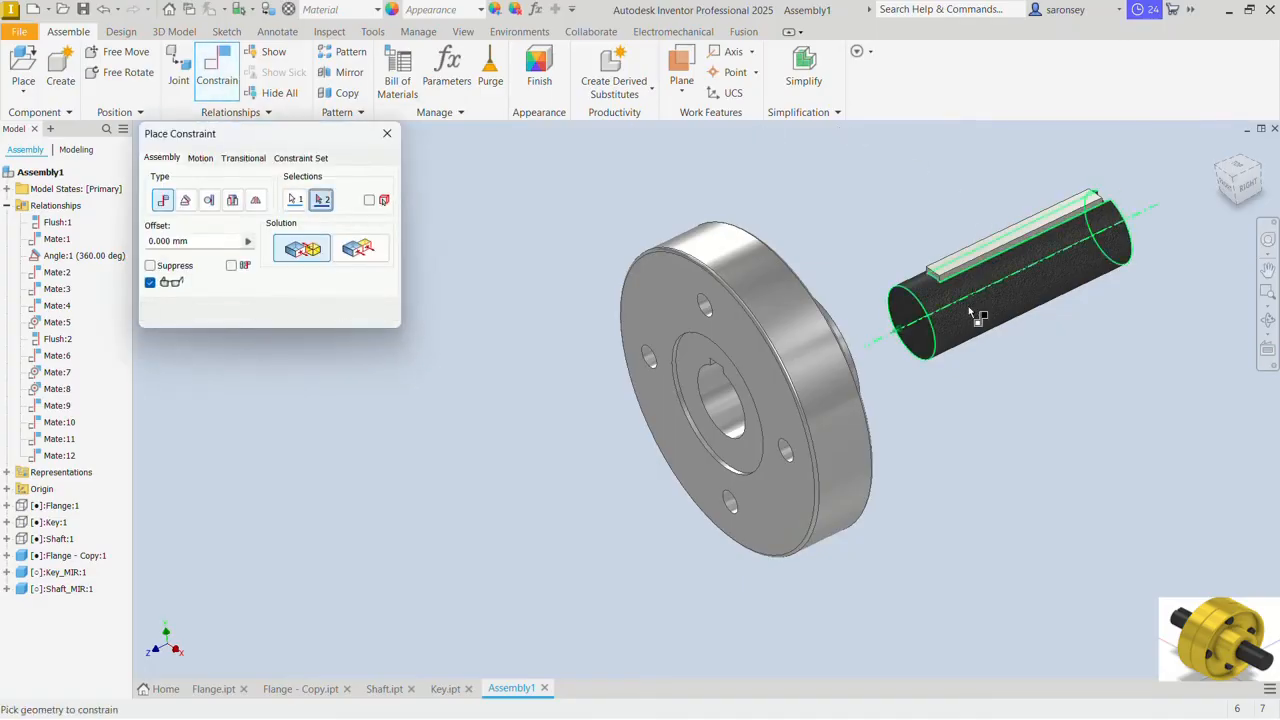
click(725, 415)
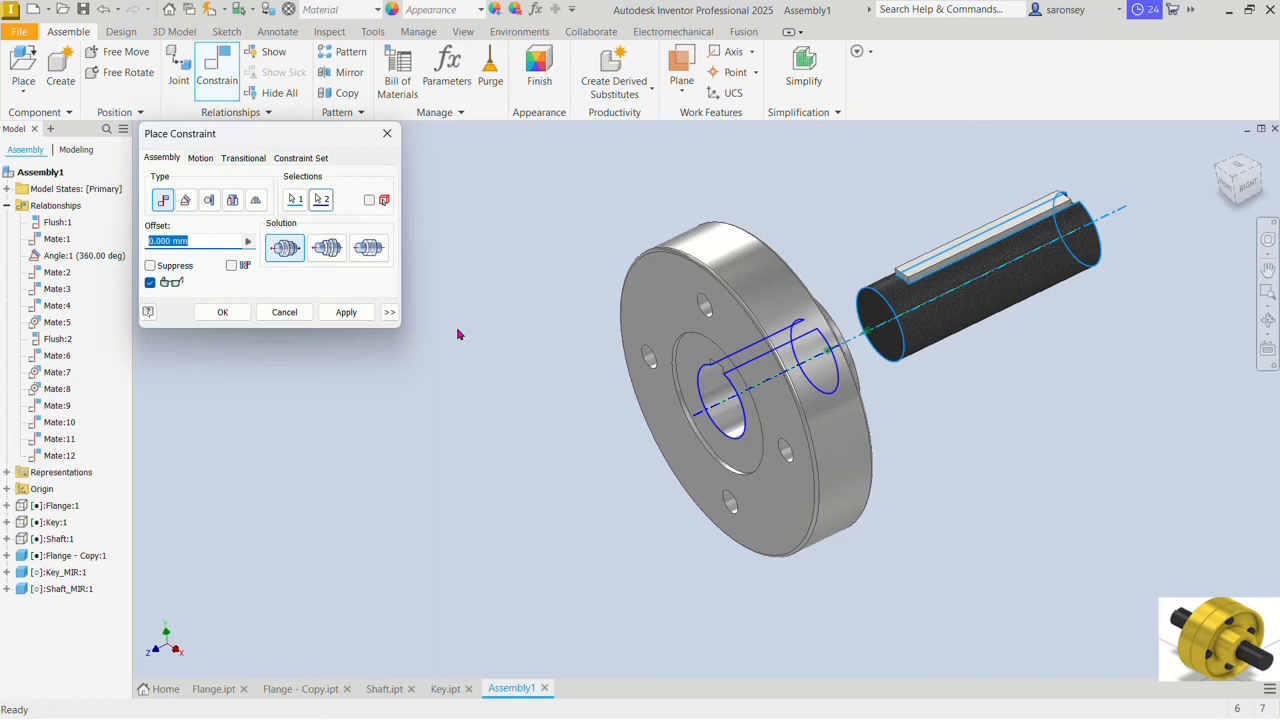
click(352, 313)
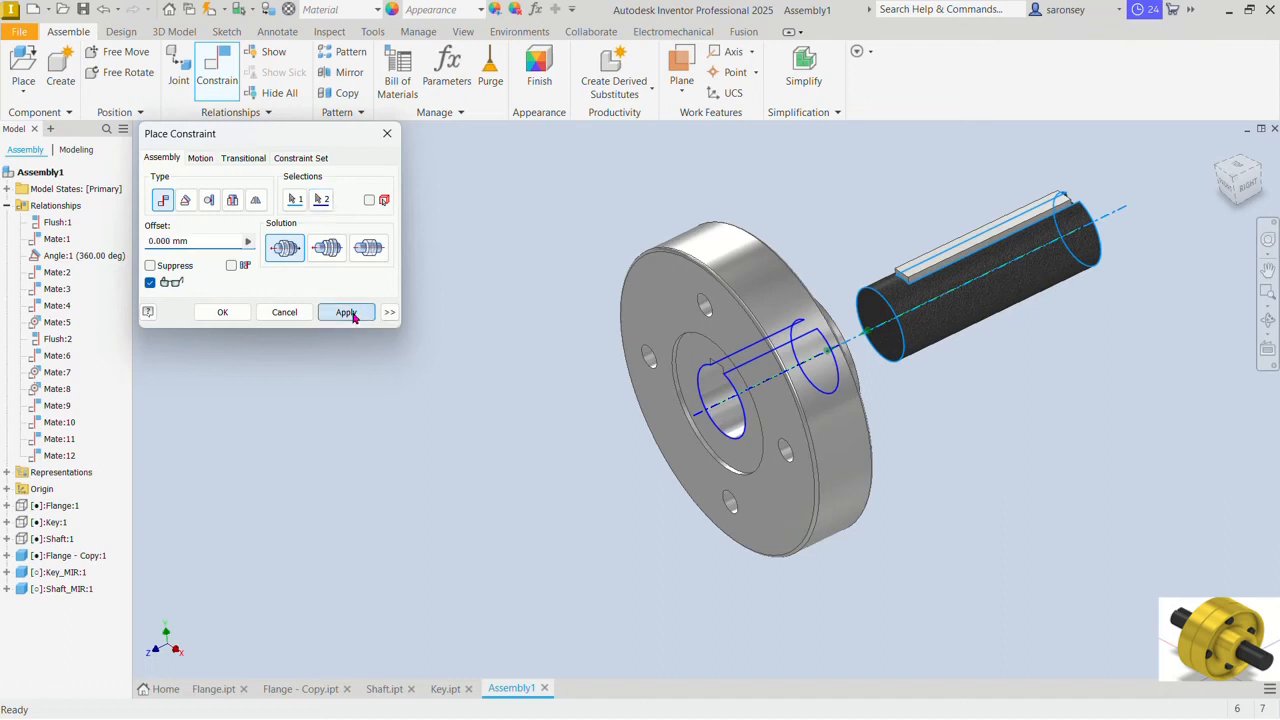
Step: Apply a flush constraint at 0 mm offset between the mirrored shaft's end face and the second flange's recessed face around the bore
click(877, 322)
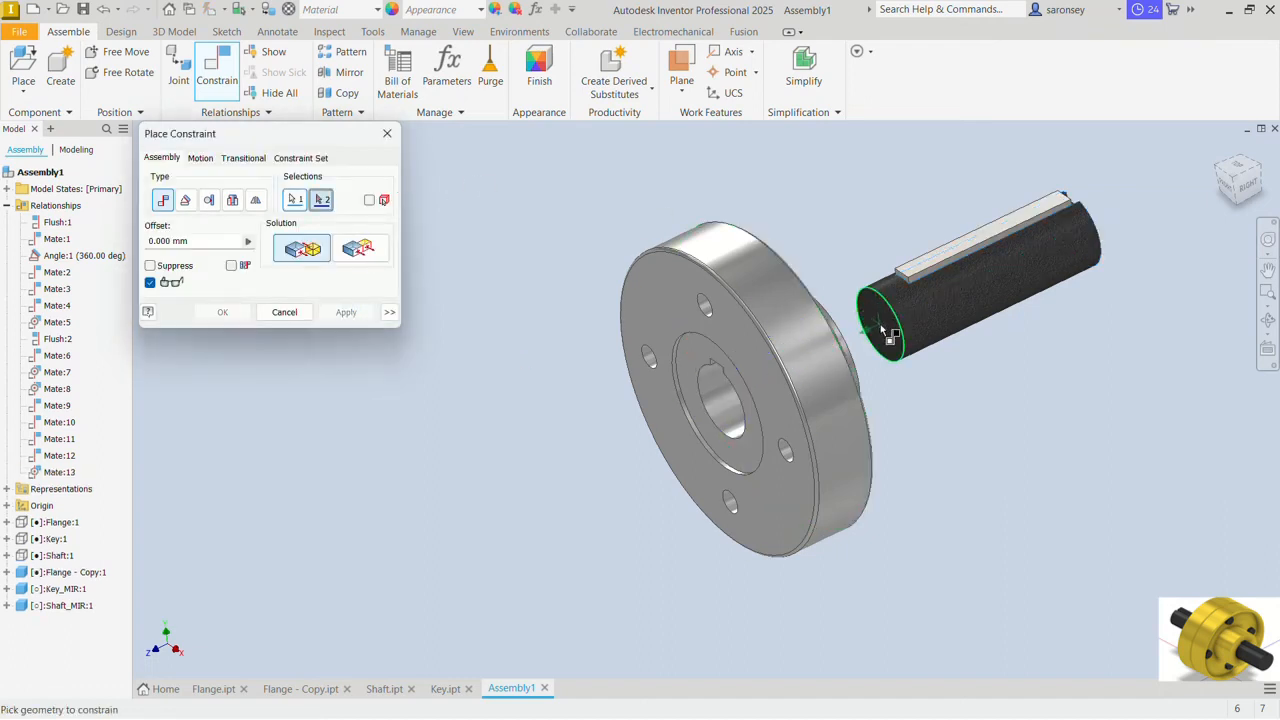
click(695, 355)
click(351, 258)
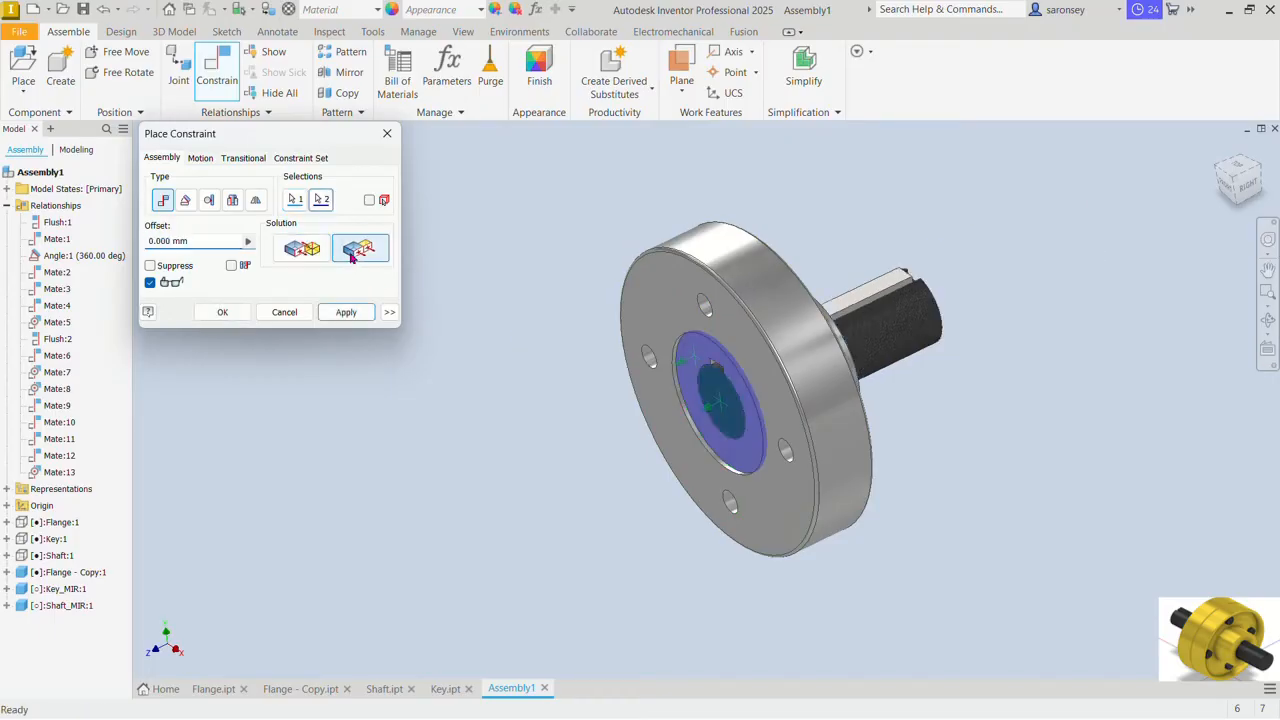
click(352, 314)
mouse_move(937, 374)
shift+middle_down()
mouse_move(867, 384)
mouse_move(938, 365)
shift+middle_up()
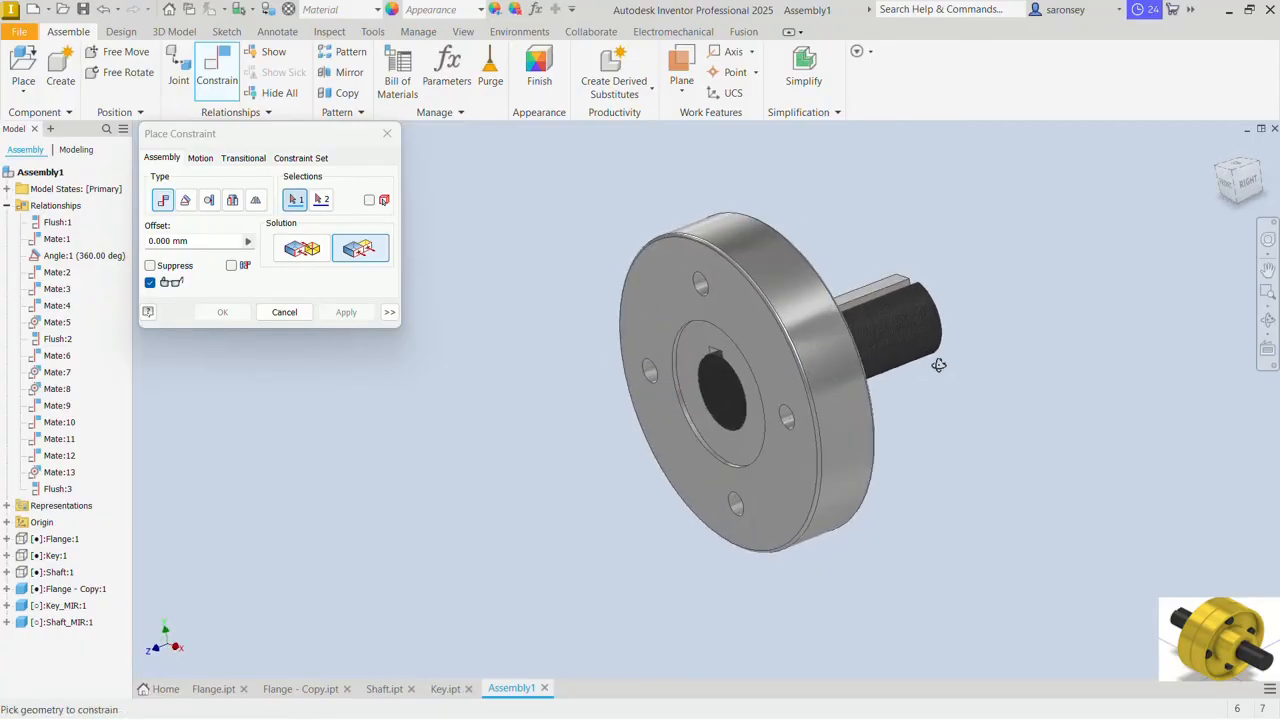
click(387, 133)
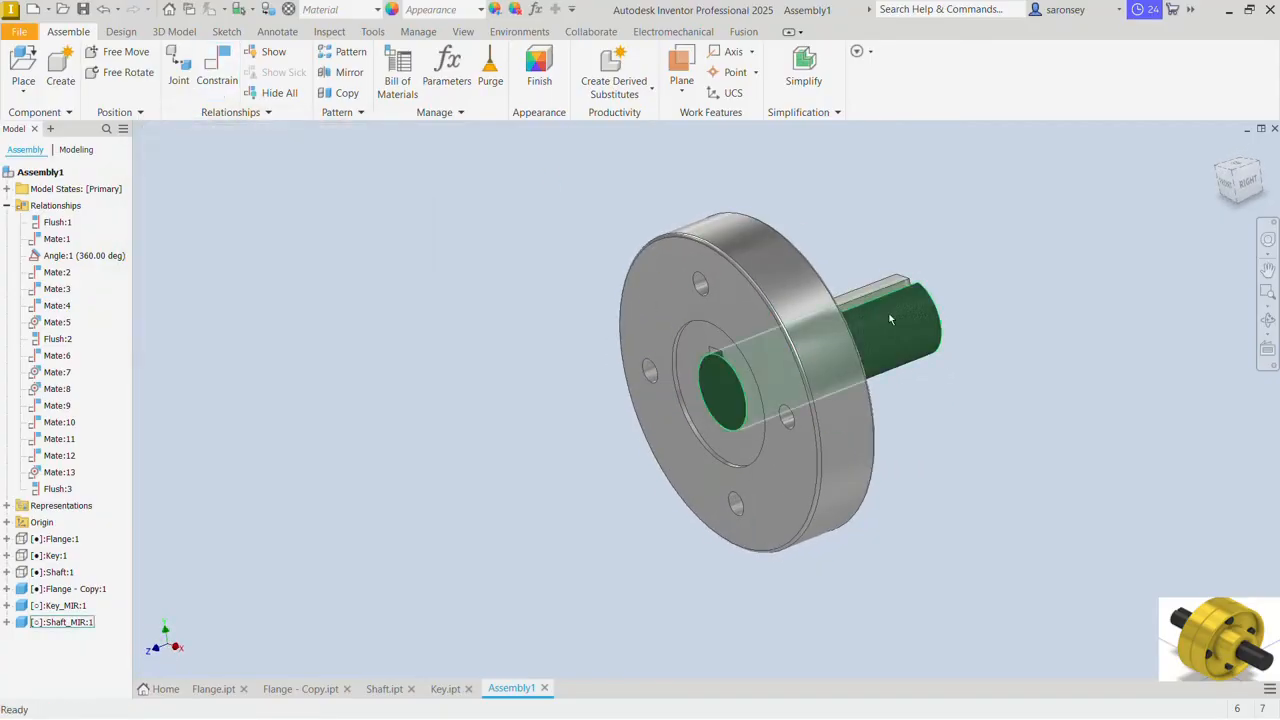
Step: Rotate the mirrored shaft within the second flange's bore so its key turns out of line with the keyway
drag(890, 319, 940, 447)
shift+middle_drag(940, 449, 780, 470)
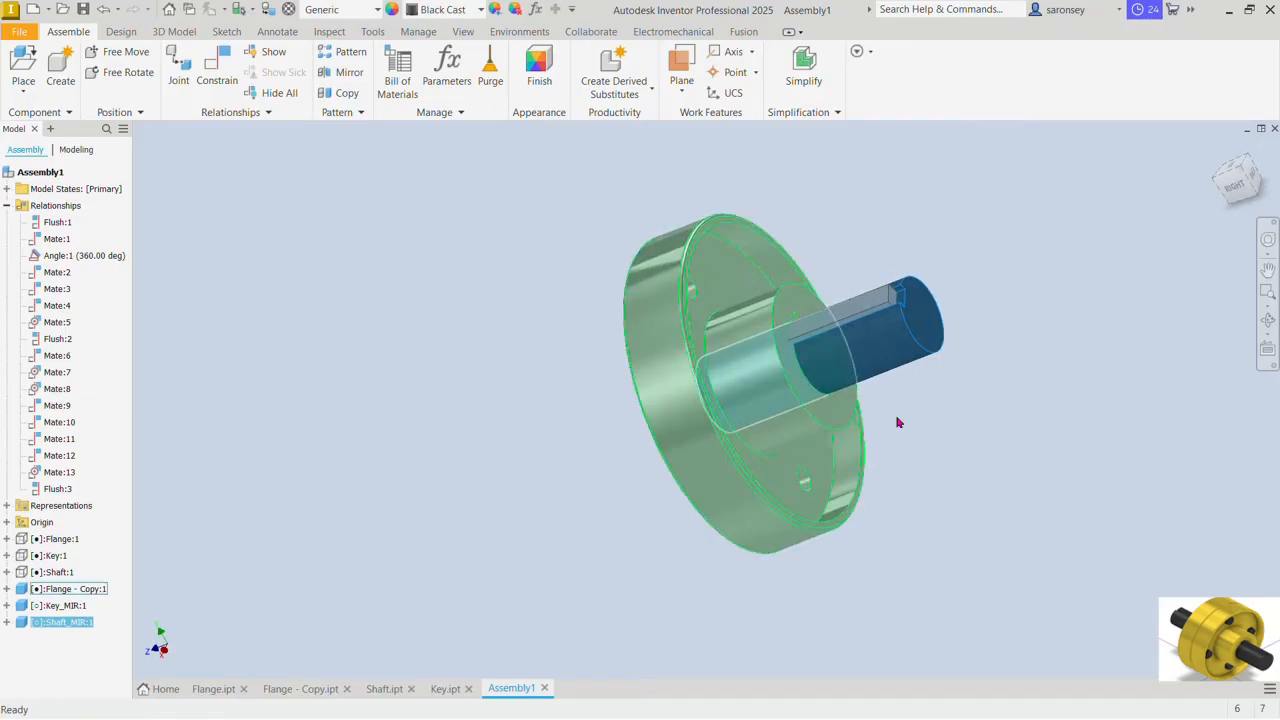
click(897, 422)
Step: Mate the top face of the mirrored key to the facing wall of the second flange's keyway at 0 mm offset
click(216, 66)
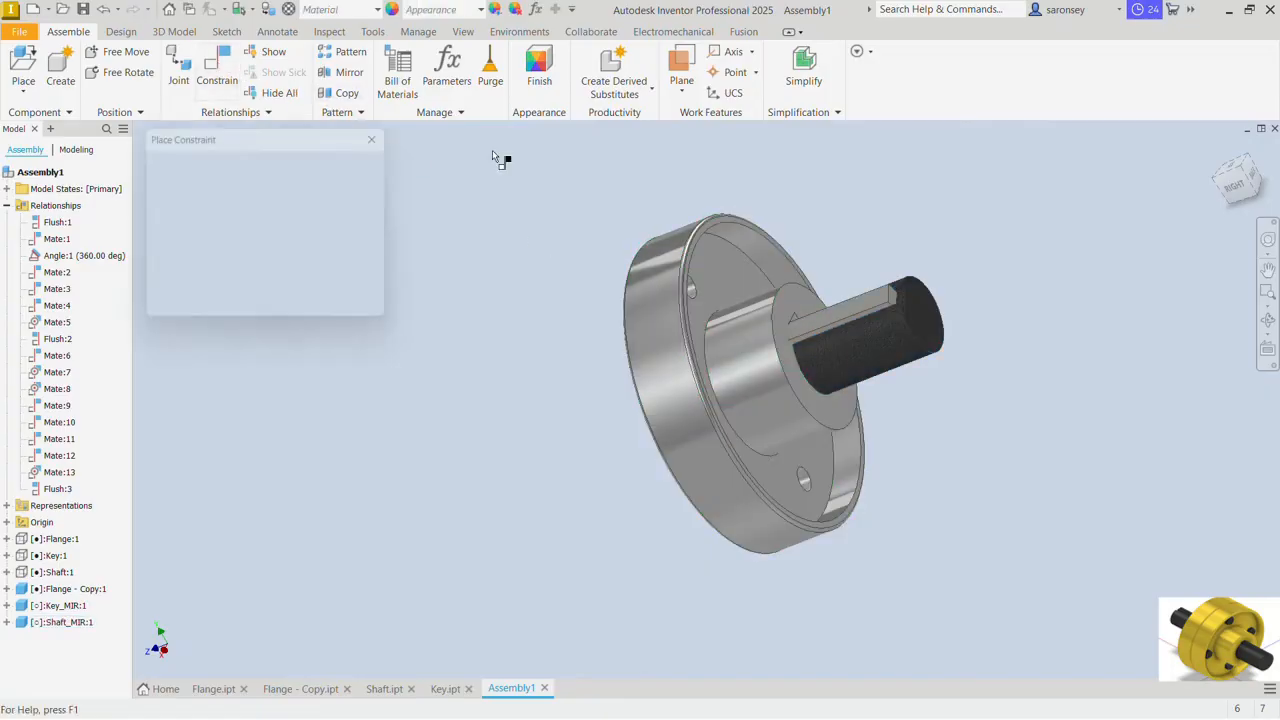
shift+middle_drag(803, 300, 795, 338)
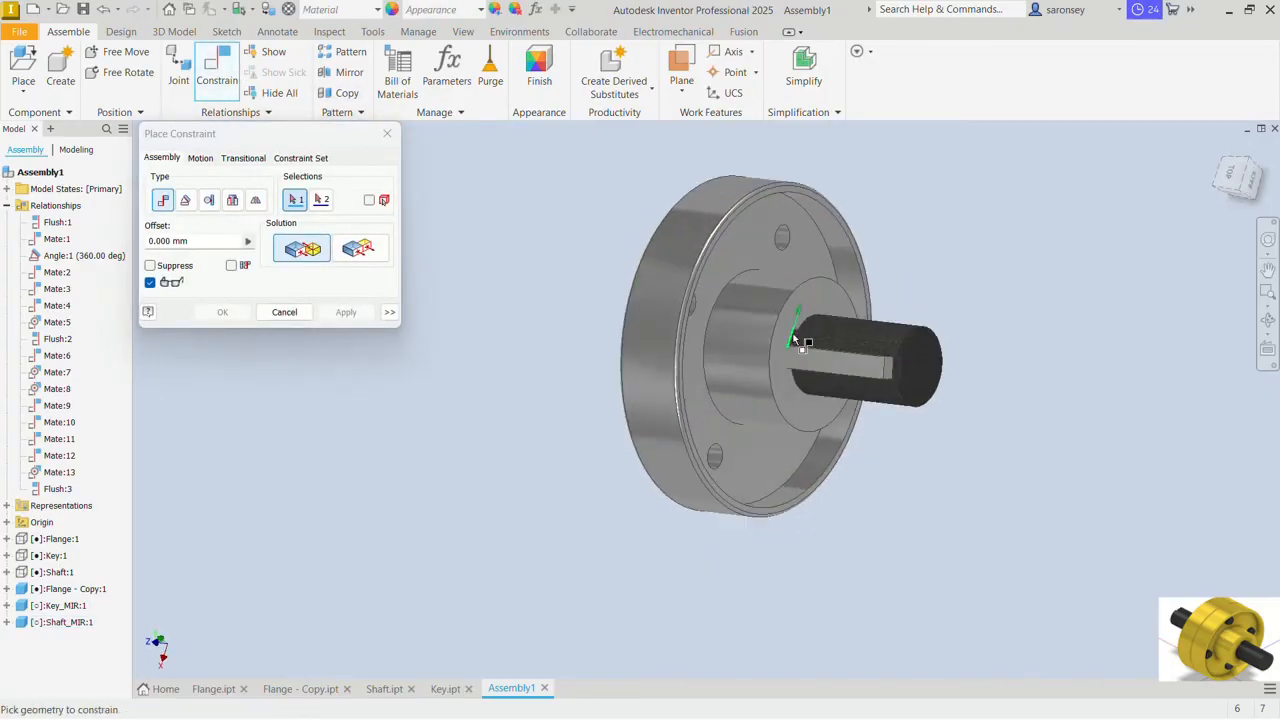
scroll(795, 338, up, 5)
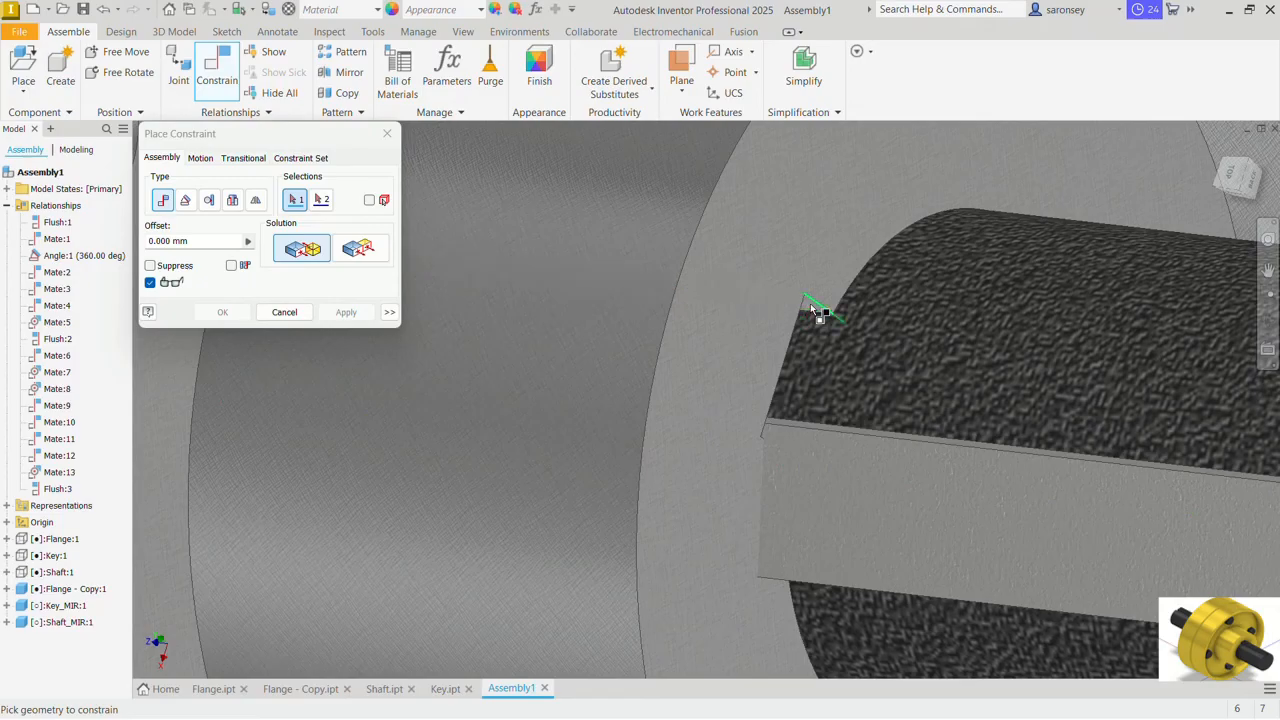
click(813, 311)
scroll(814, 313, down, 3)
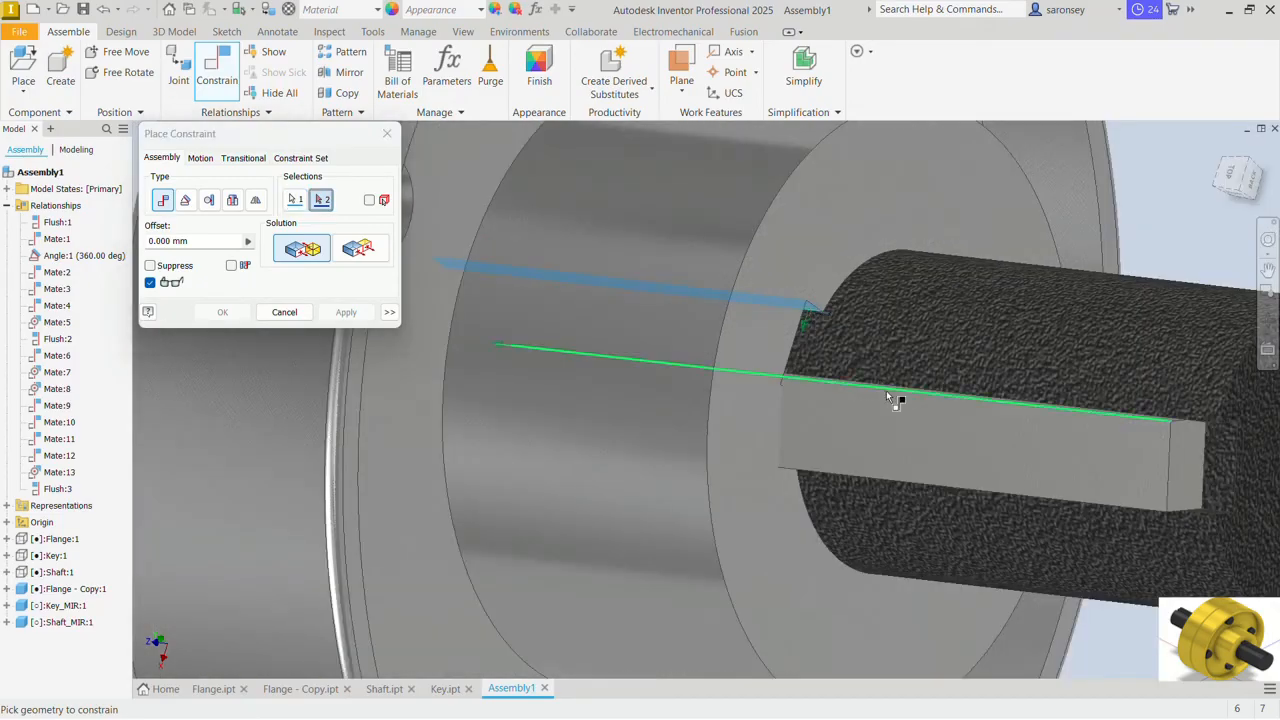
shift+middle_drag(886, 396, 886, 414)
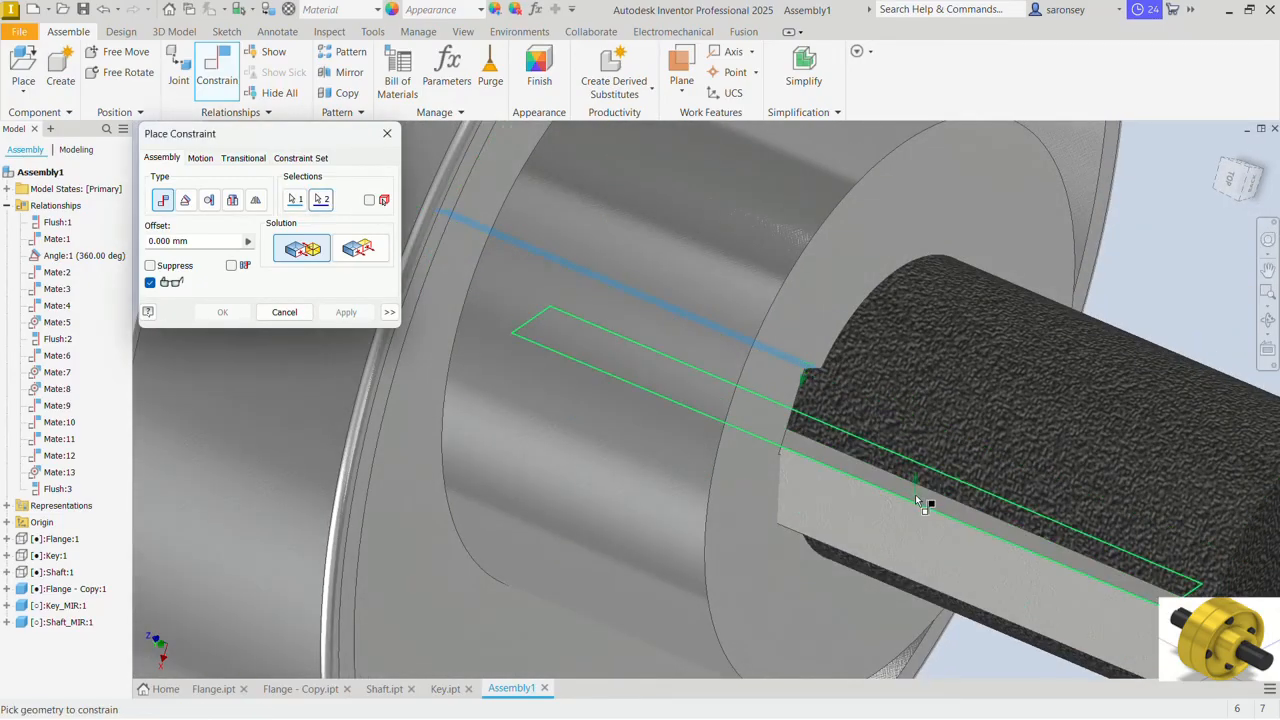
click(915, 494)
scroll(755, 326, down, 4)
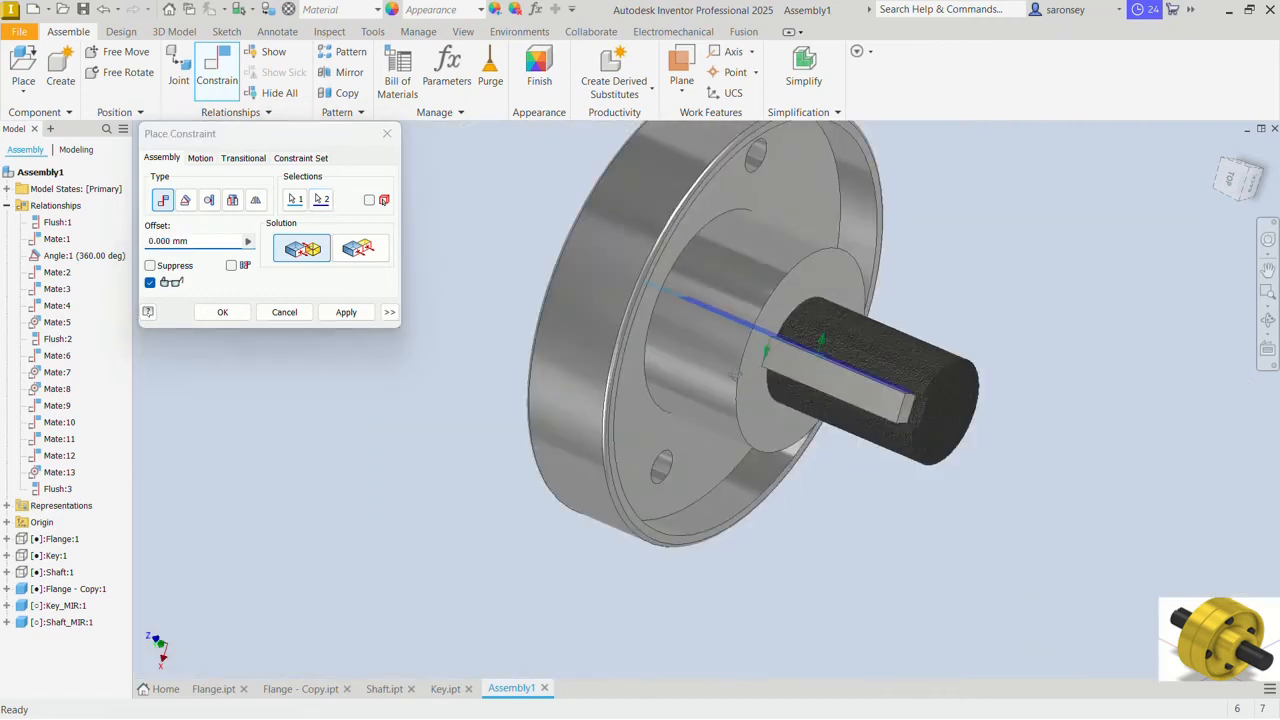
shift+middle_drag(735, 375, 808, 320)
click(355, 316)
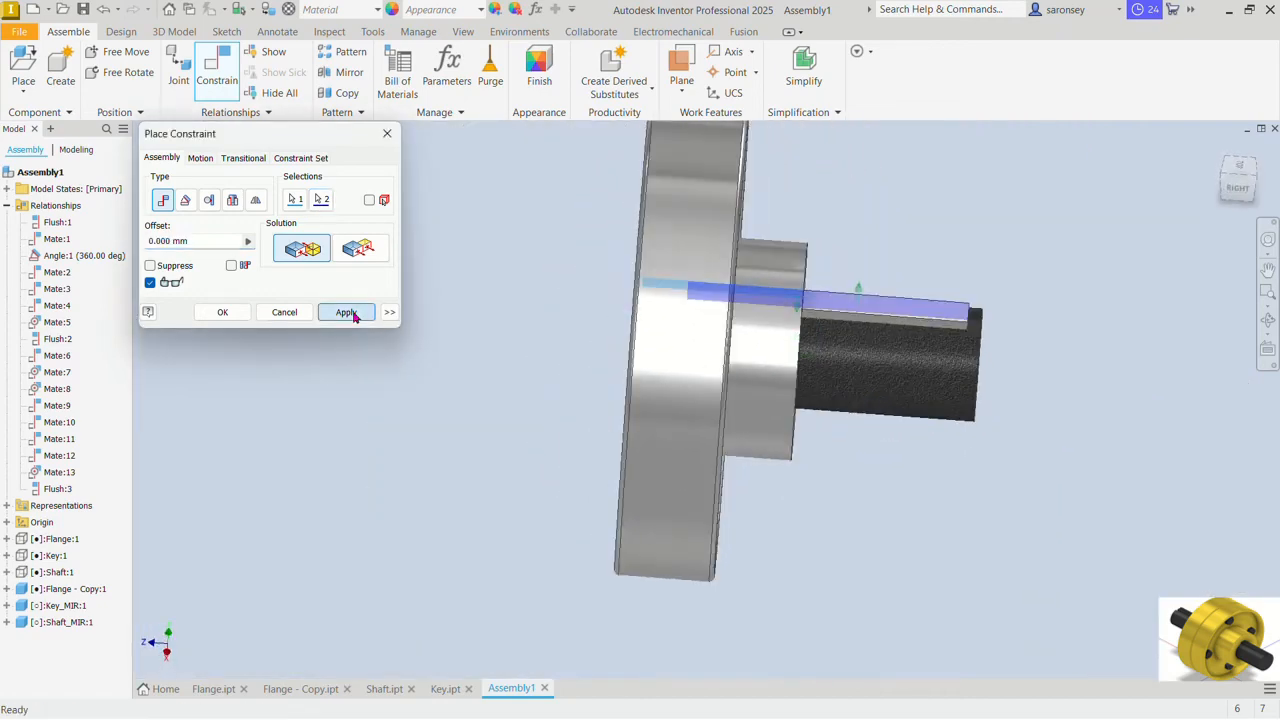
click(387, 133)
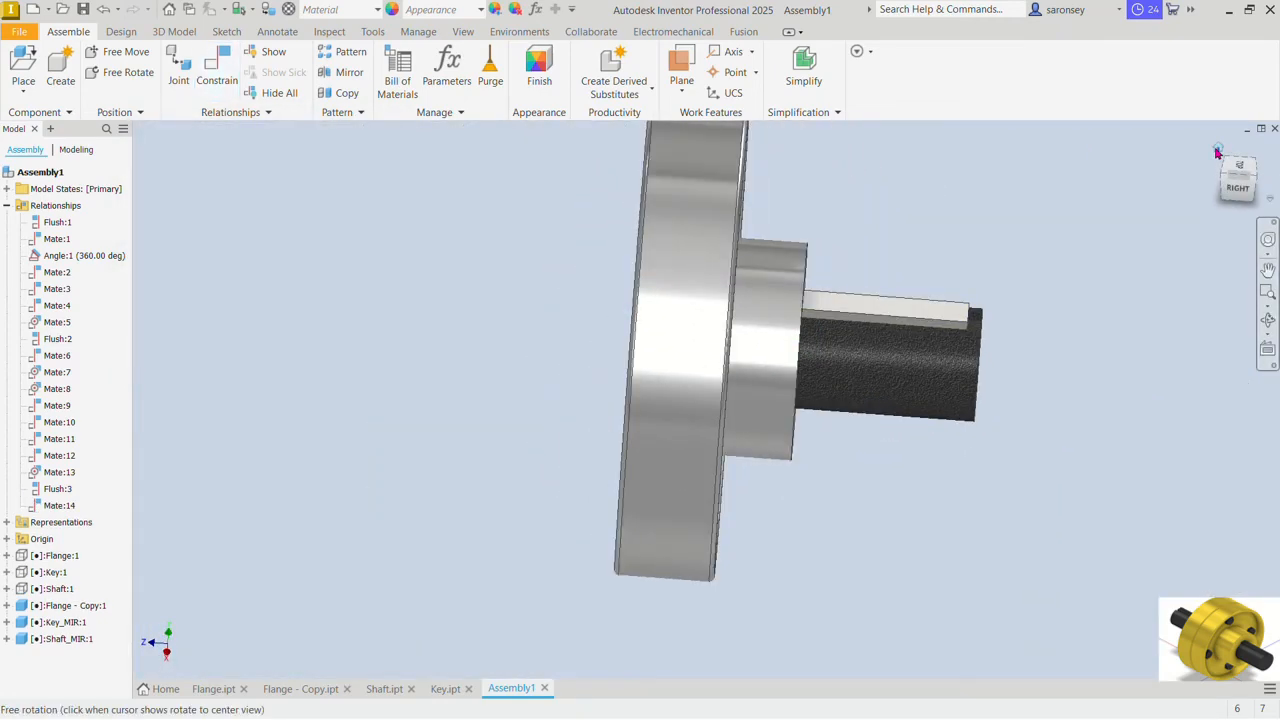
Step: Make the first flange, the original key and the original shaft visible again
click(1217, 150)
click(793, 360)
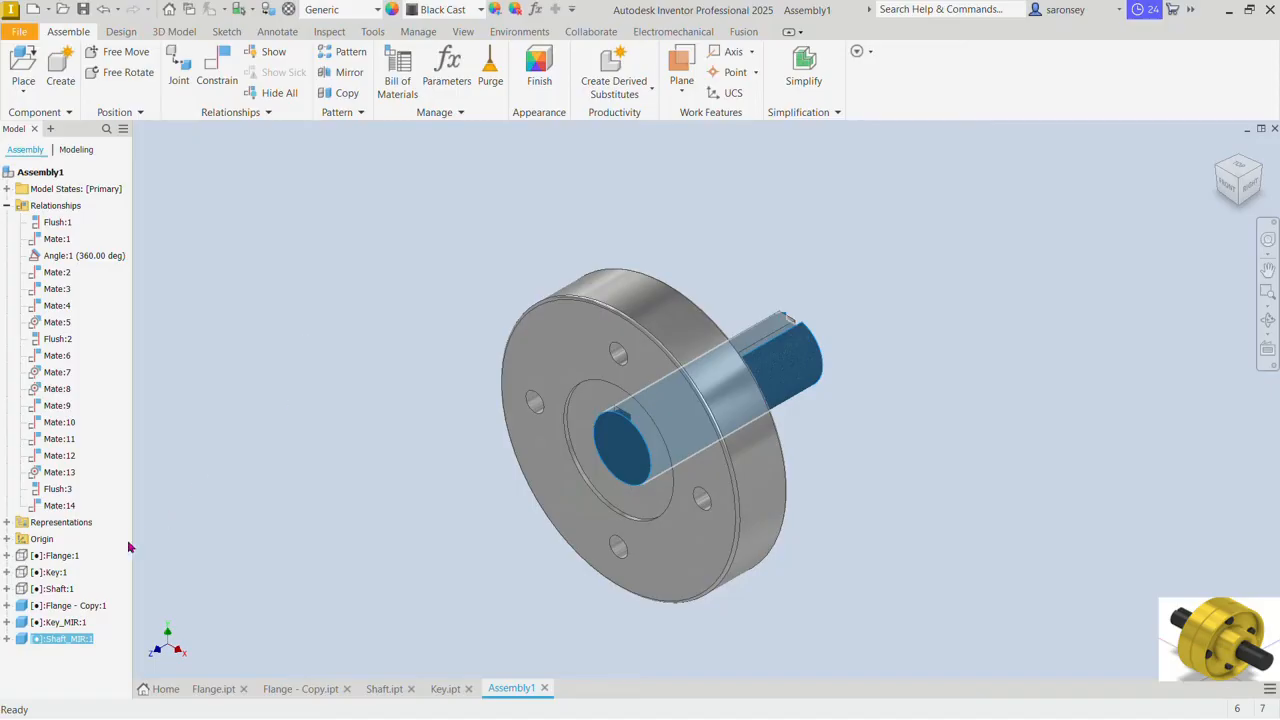
click(55, 562)
ctrl+click(52, 572)
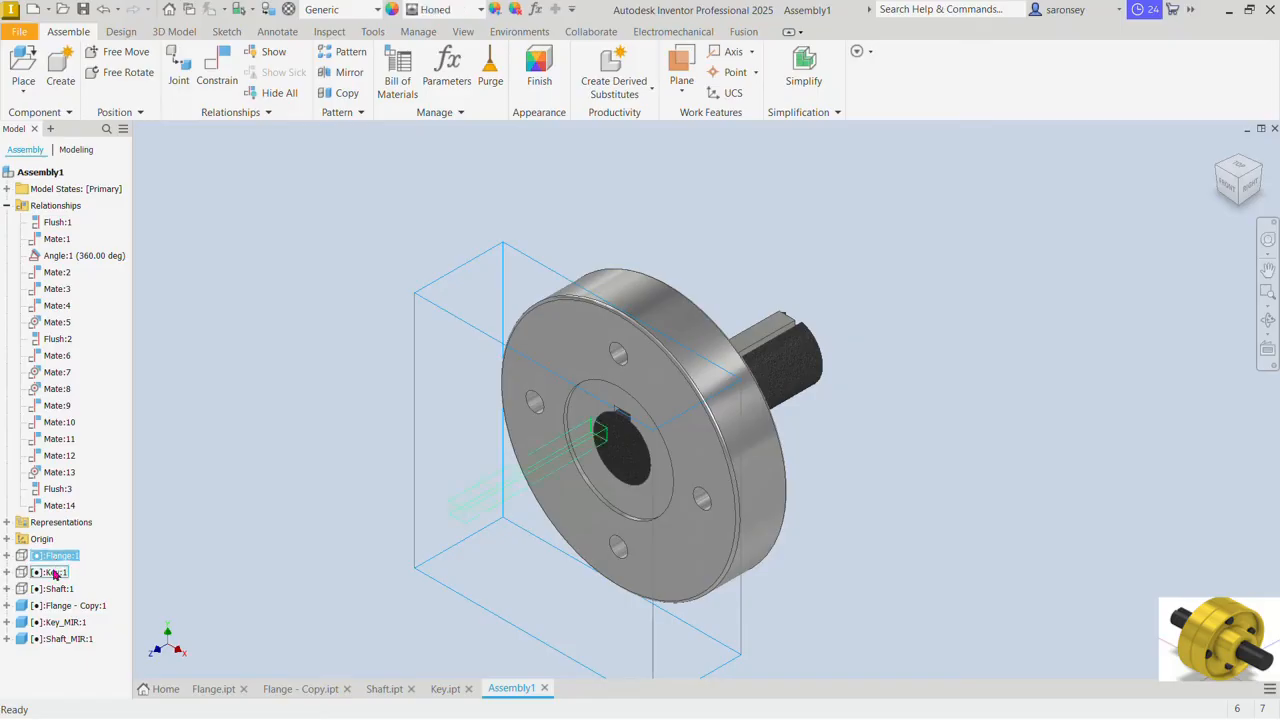
ctrl+click(55, 589)
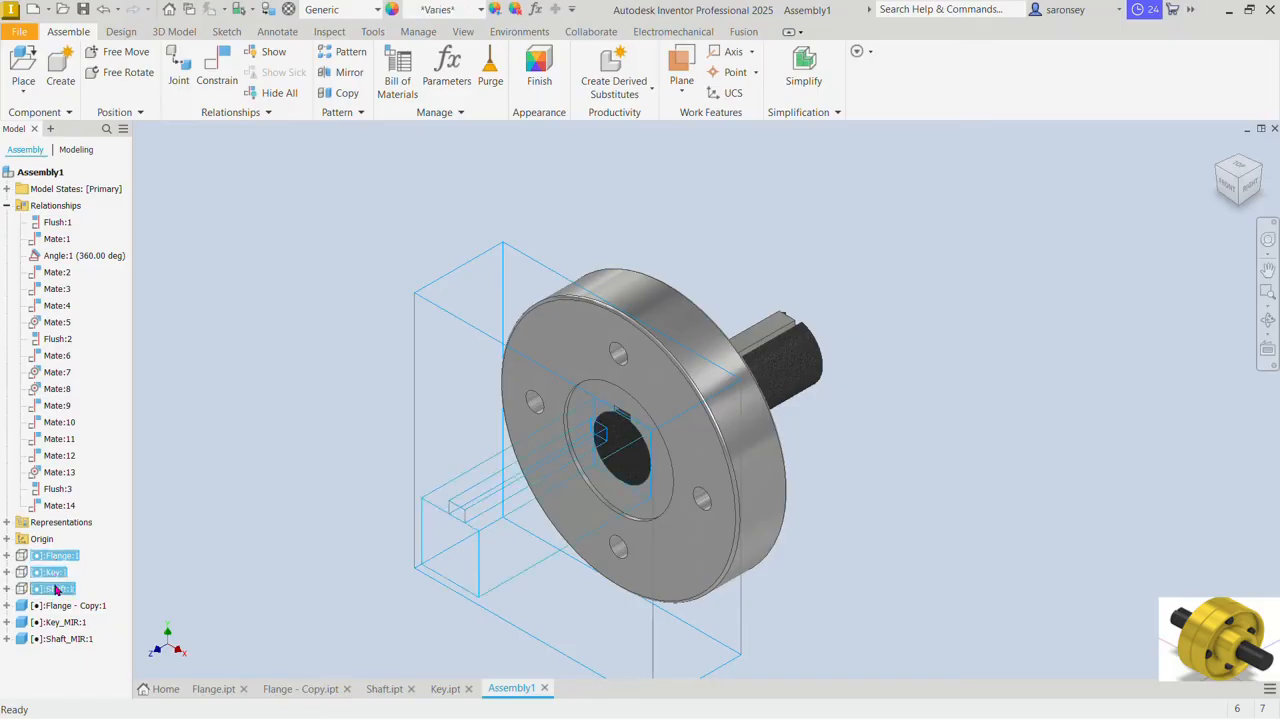
right_click(56, 590)
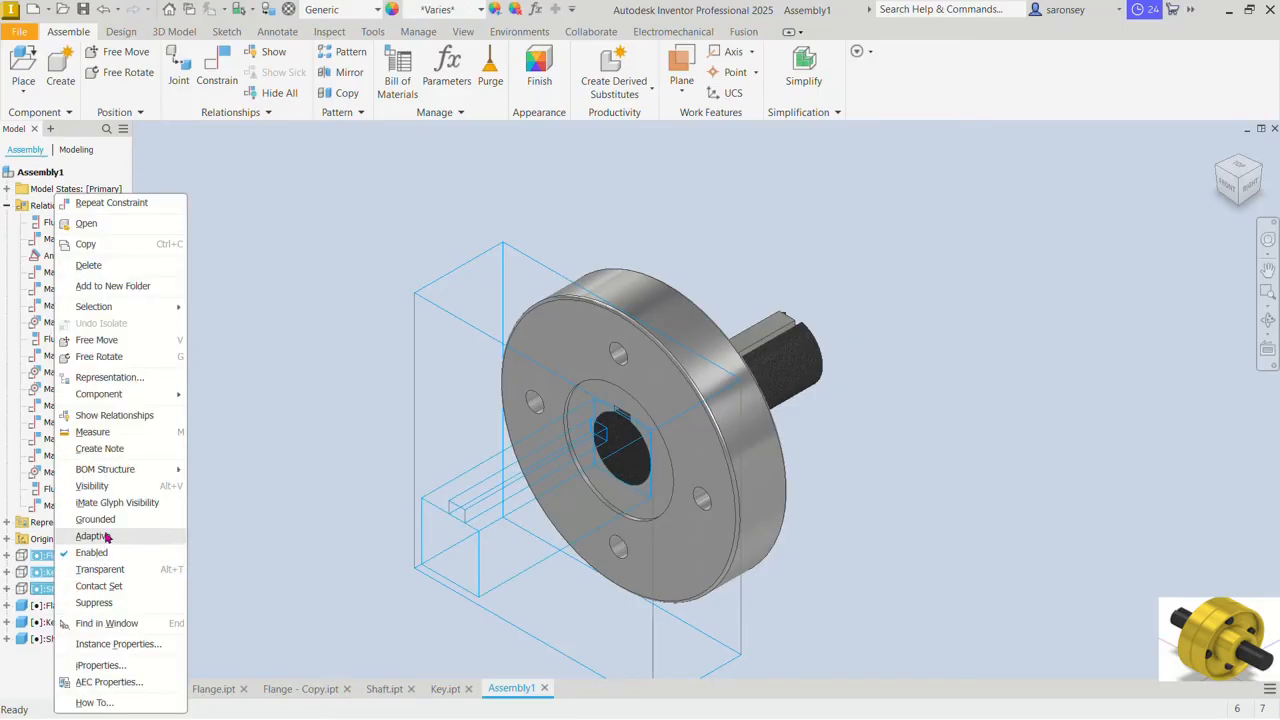
click(92, 486)
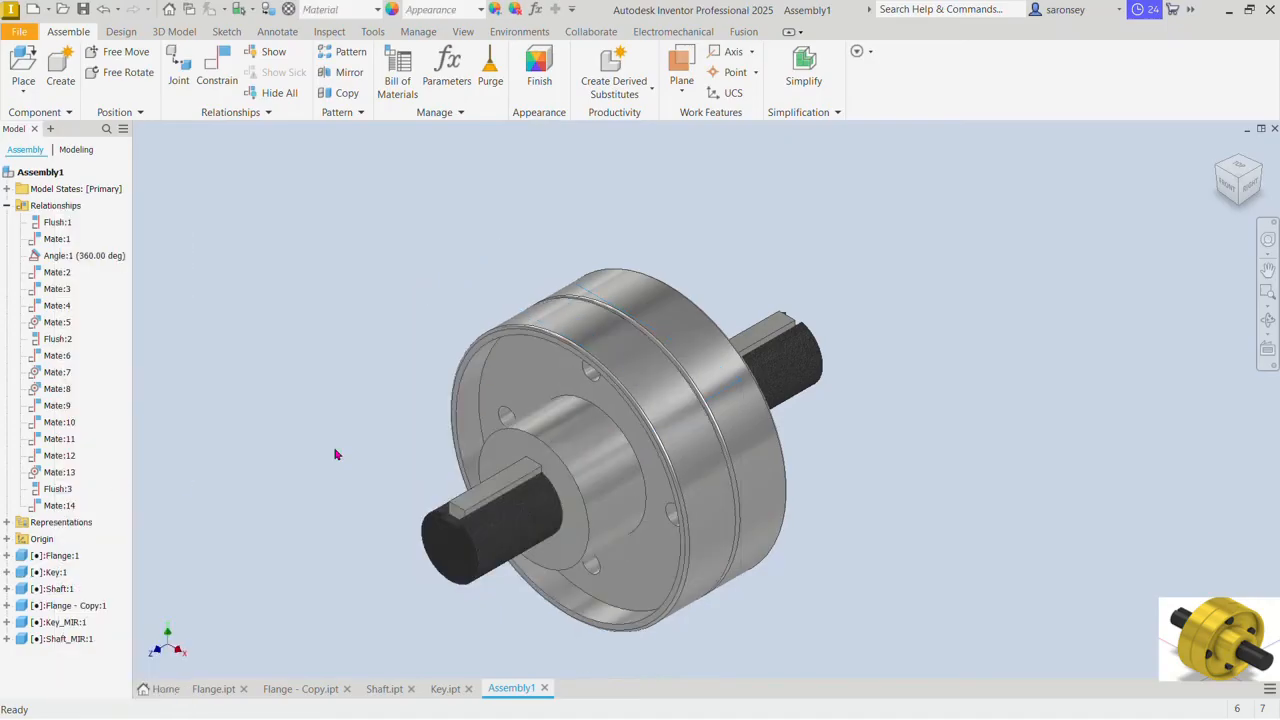
Step: Drive the Angle:1 constraint in reverse within the 0 to 360 deg range to rotate the coupling, and accept it at 50 deg
middle_drag(336, 455, 457, 371)
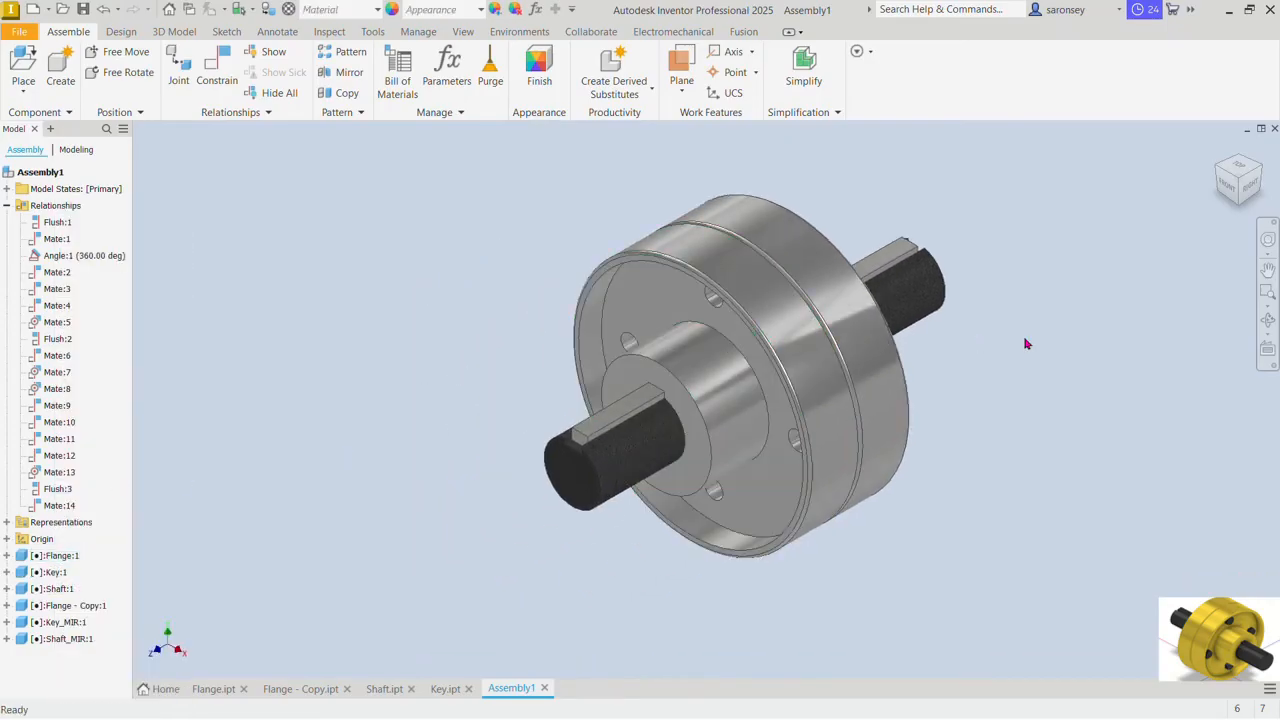
click(84, 256)
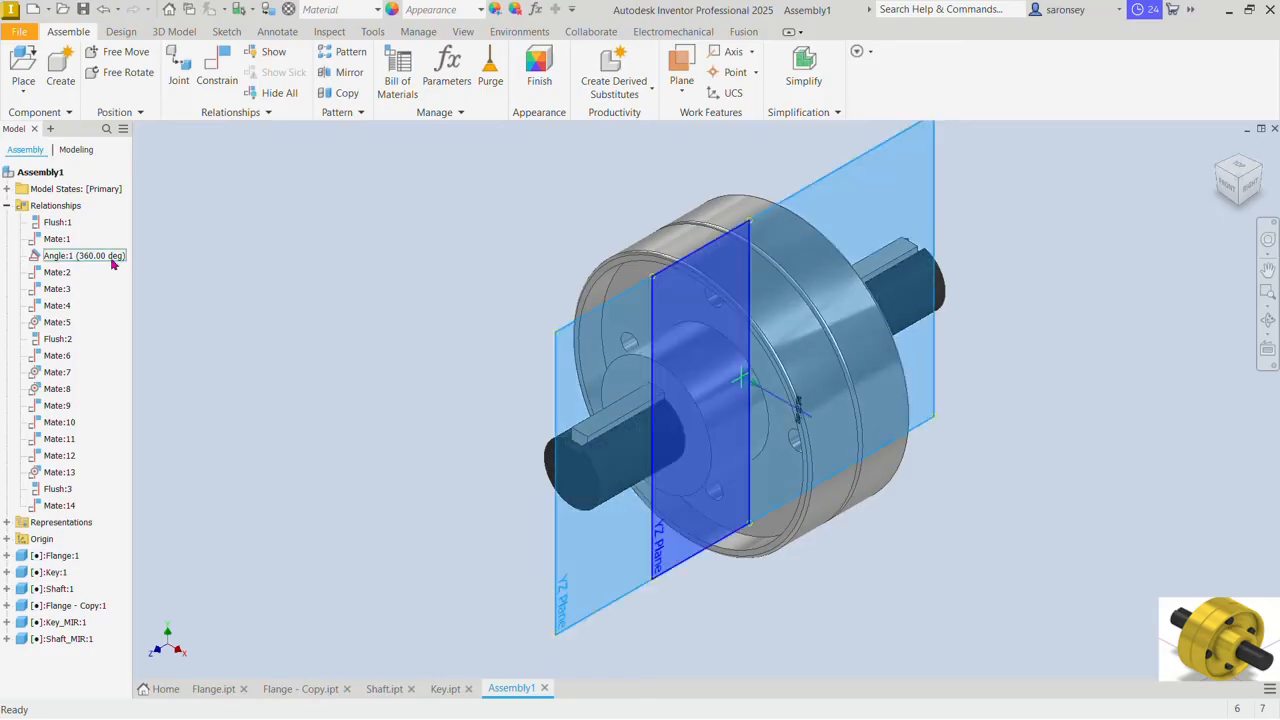
right_click(112, 262)
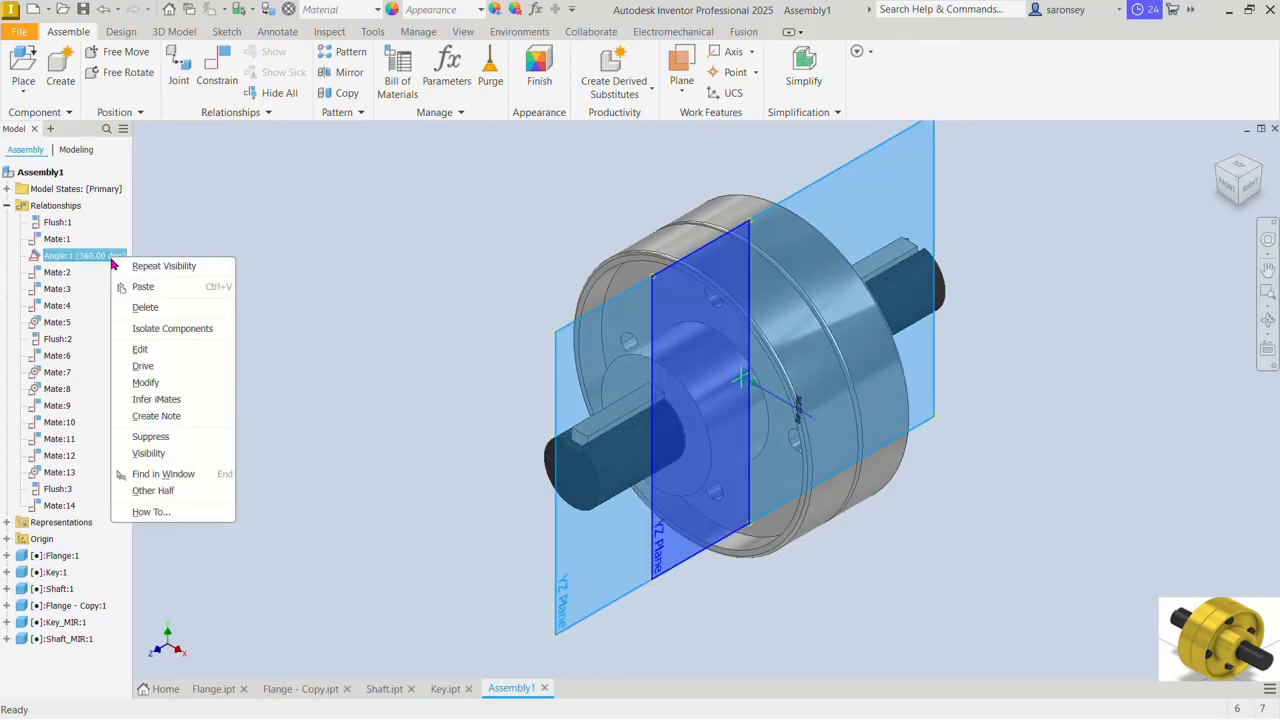
click(175, 368)
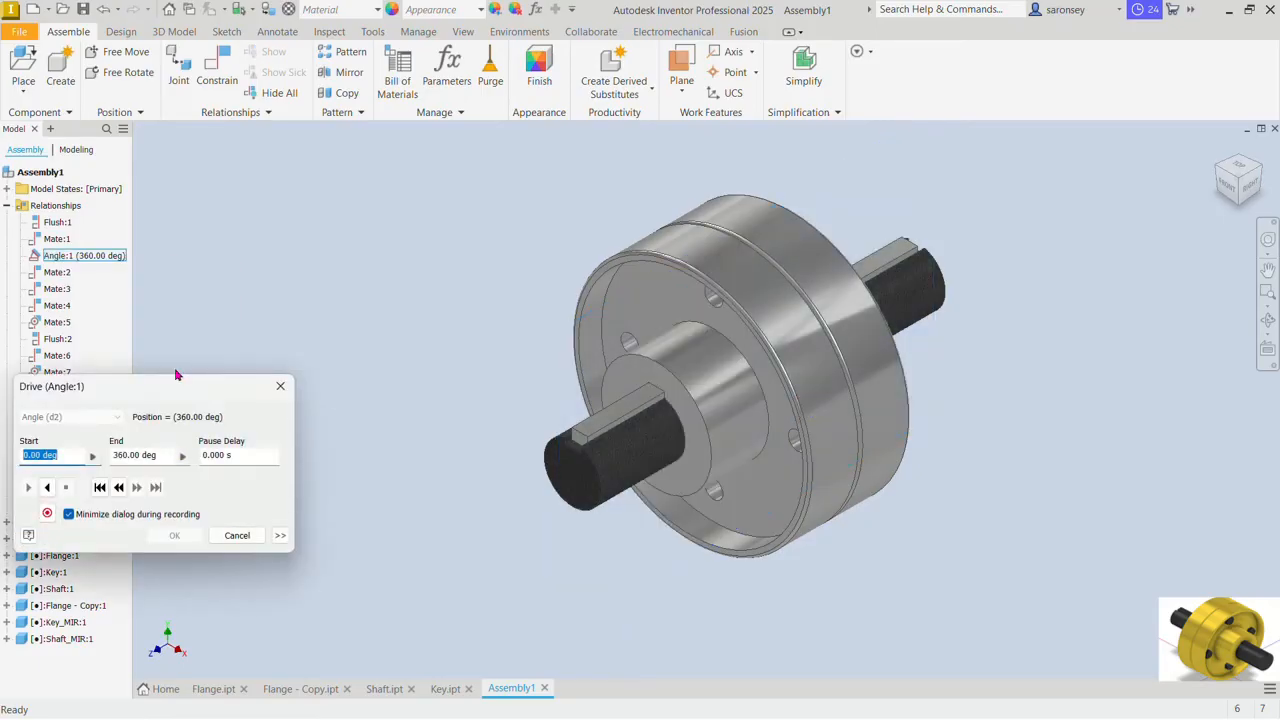
click(46, 488)
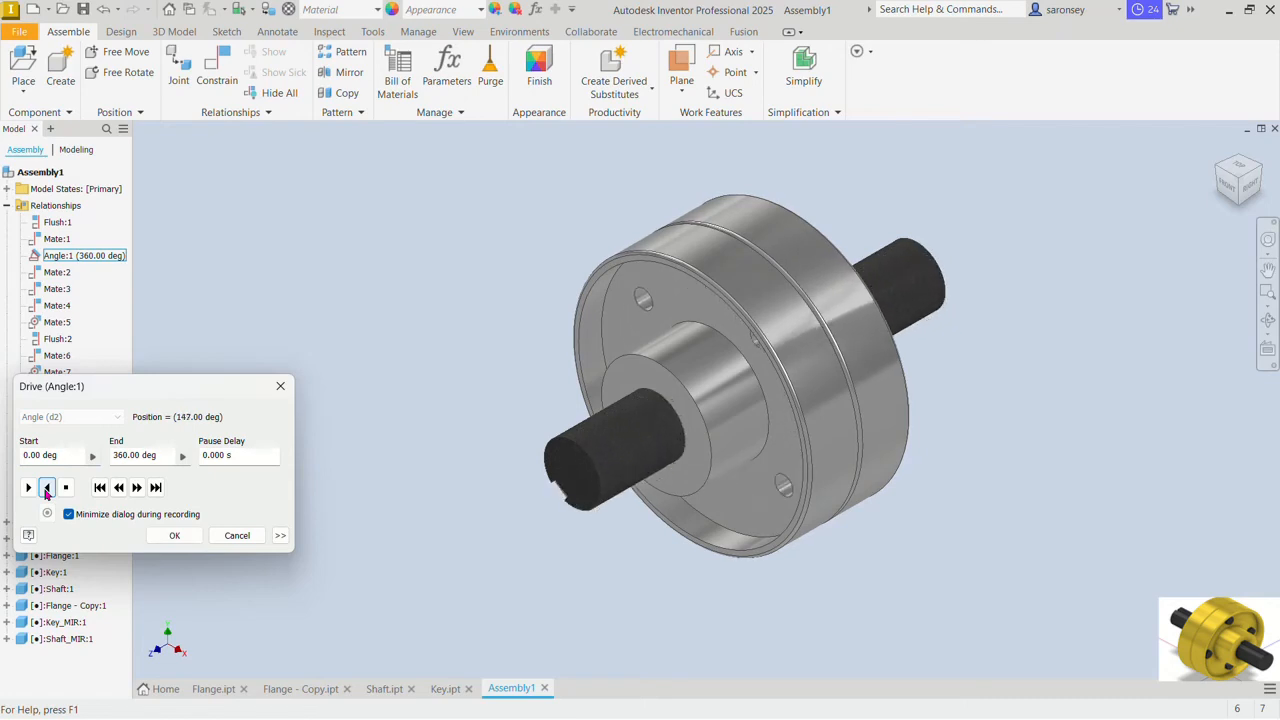
click(174, 535)
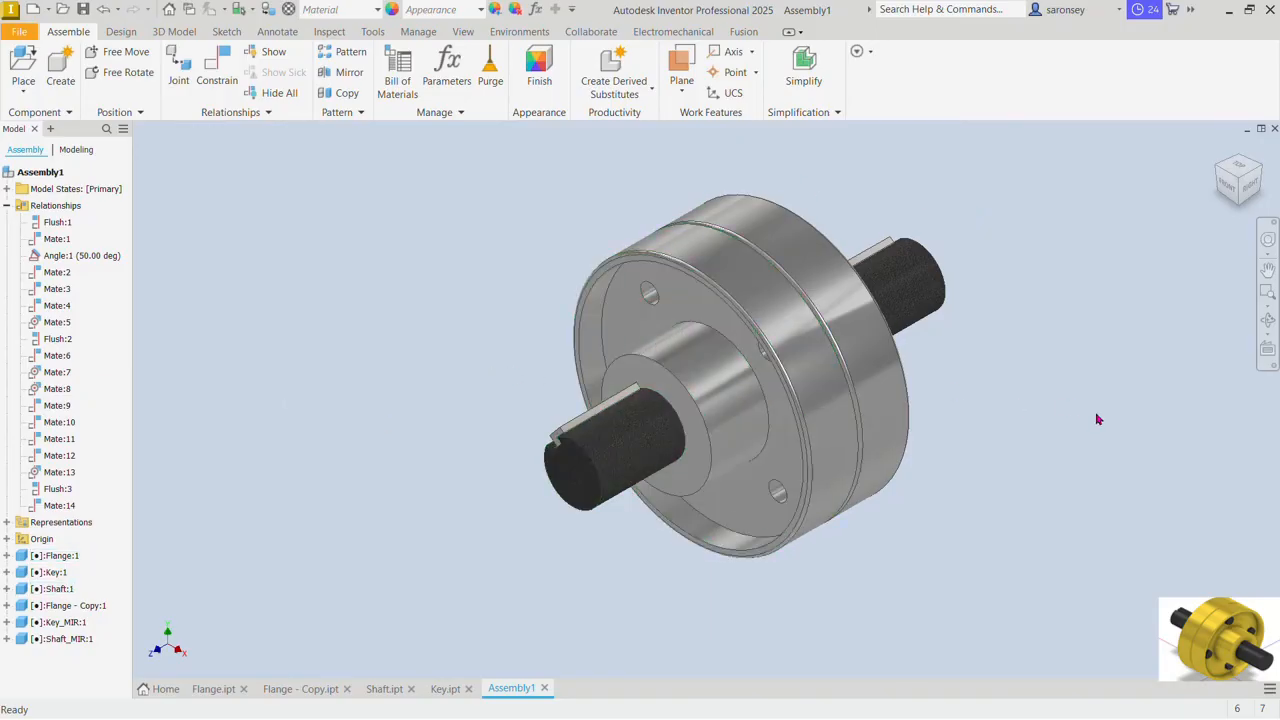
Step: Choose the ISO 4015 hex head bolt from the Content Center's ISO fasteners for placement
scroll(876, 226, up, 2)
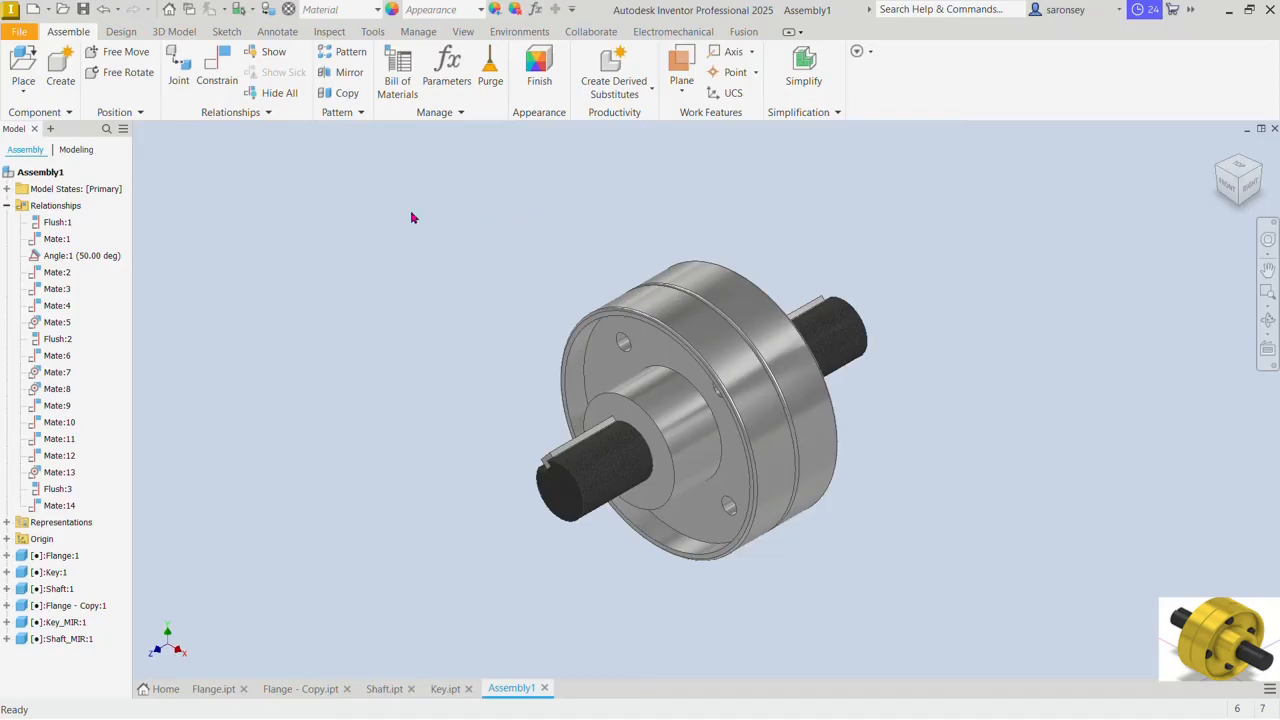
click(24, 91)
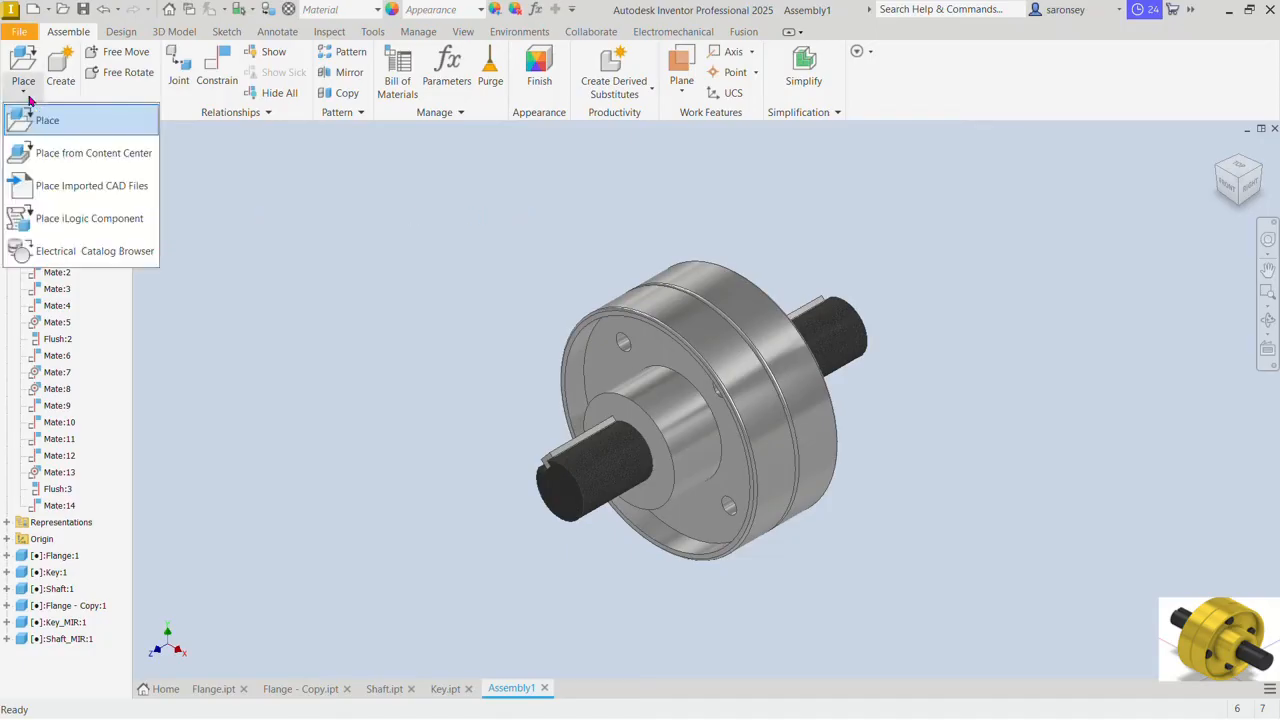
click(95, 156)
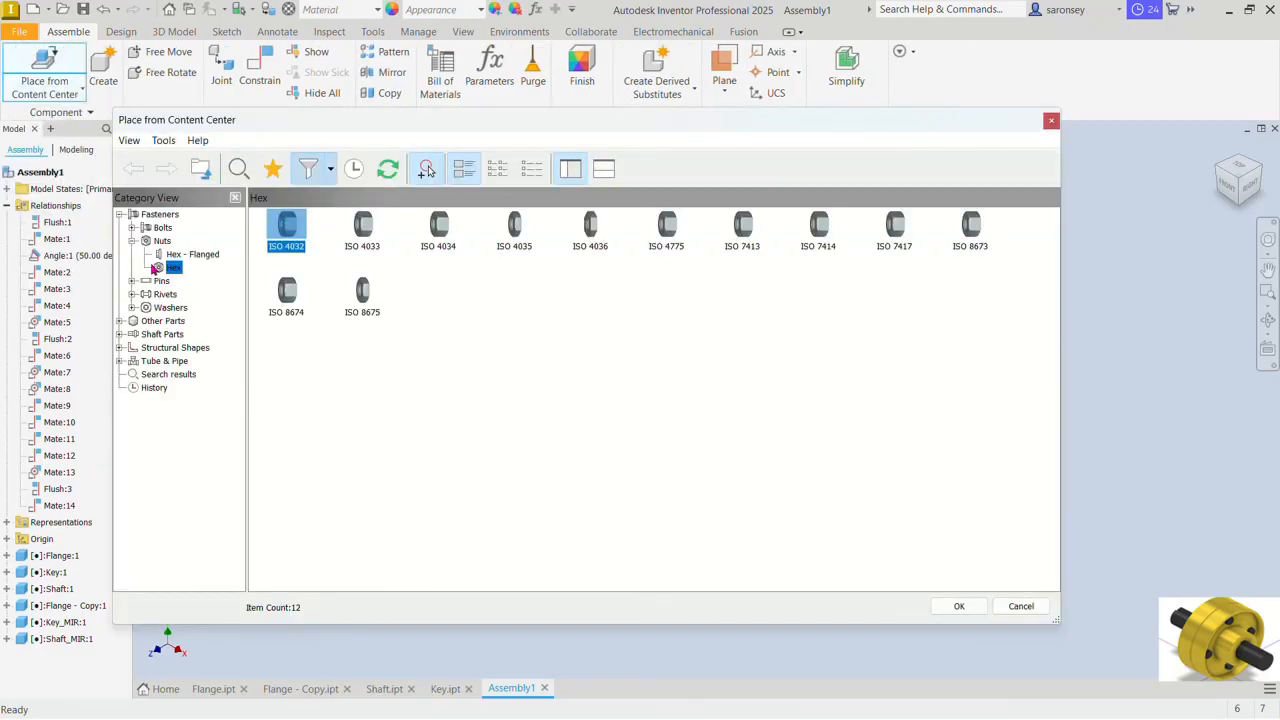
click(120, 215)
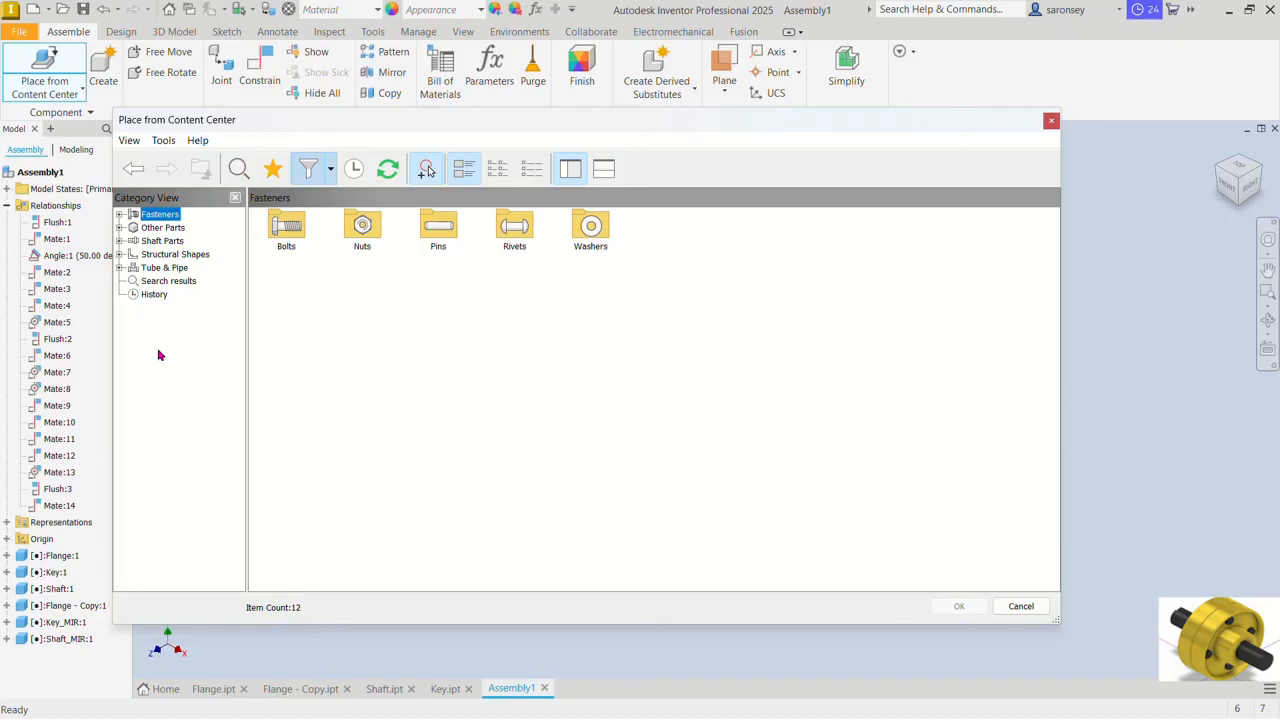
click(120, 215)
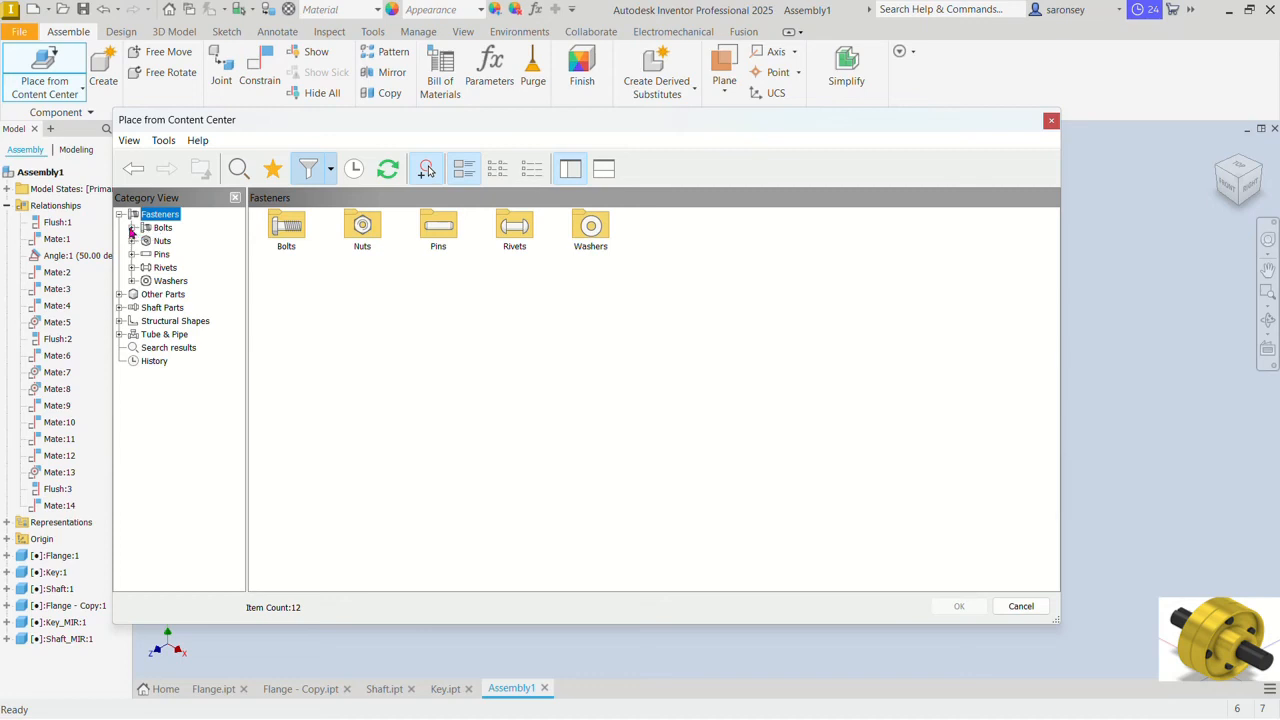
click(131, 228)
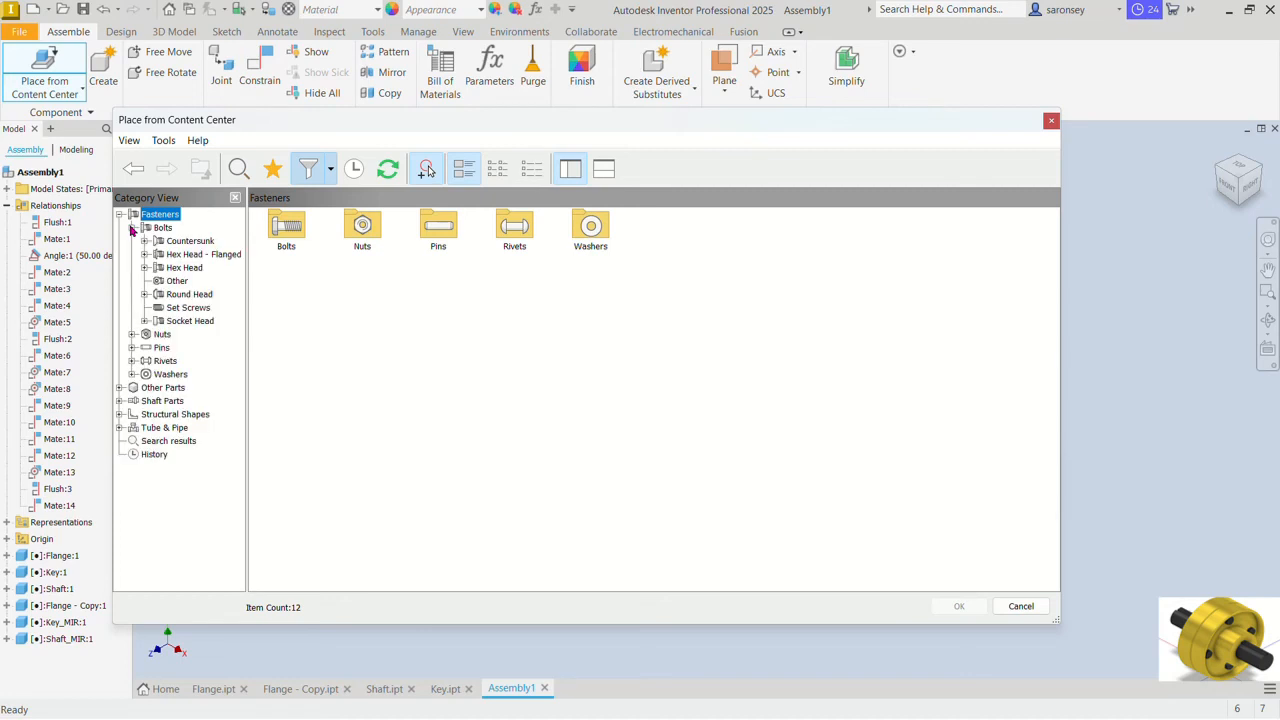
double_click(185, 268)
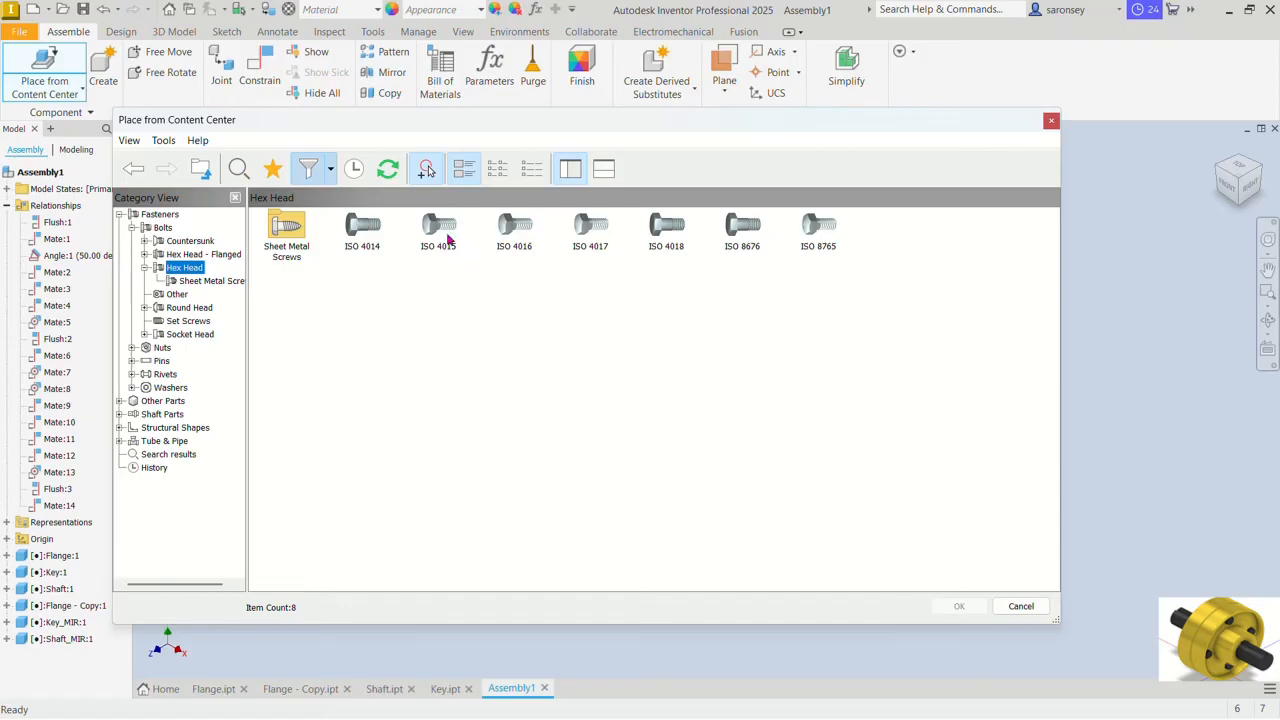
click(331, 172)
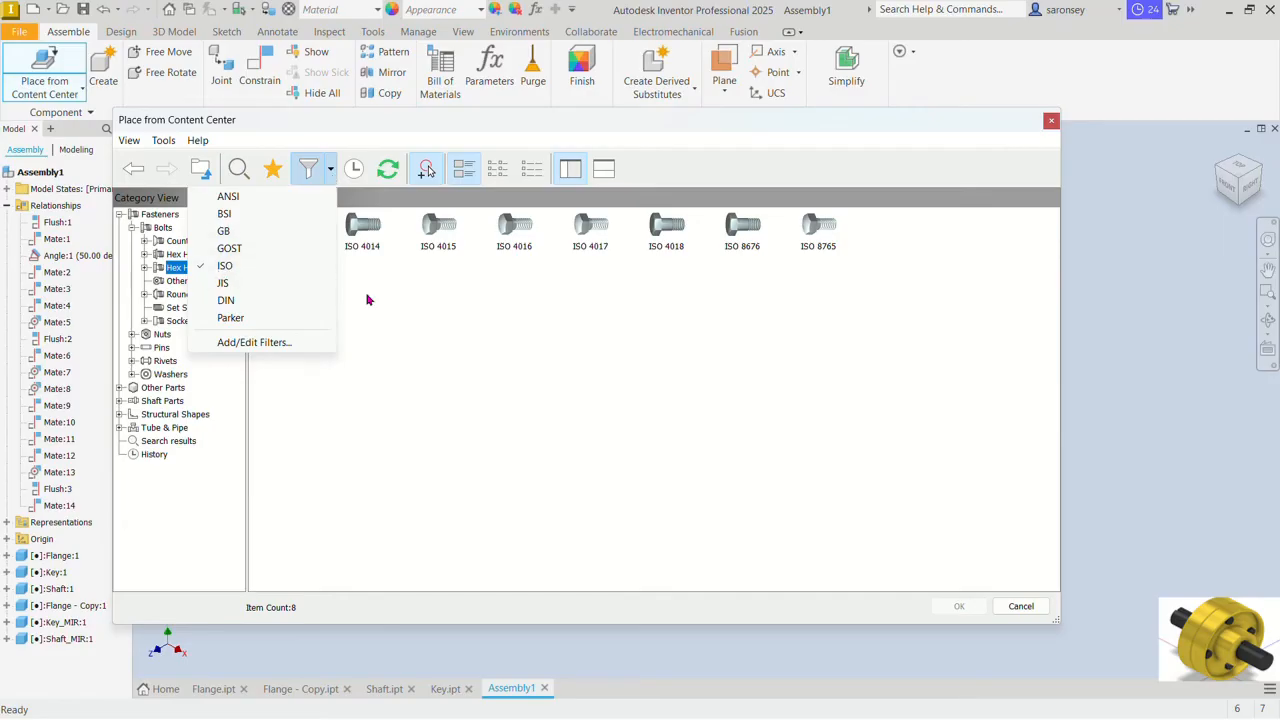
click(417, 303)
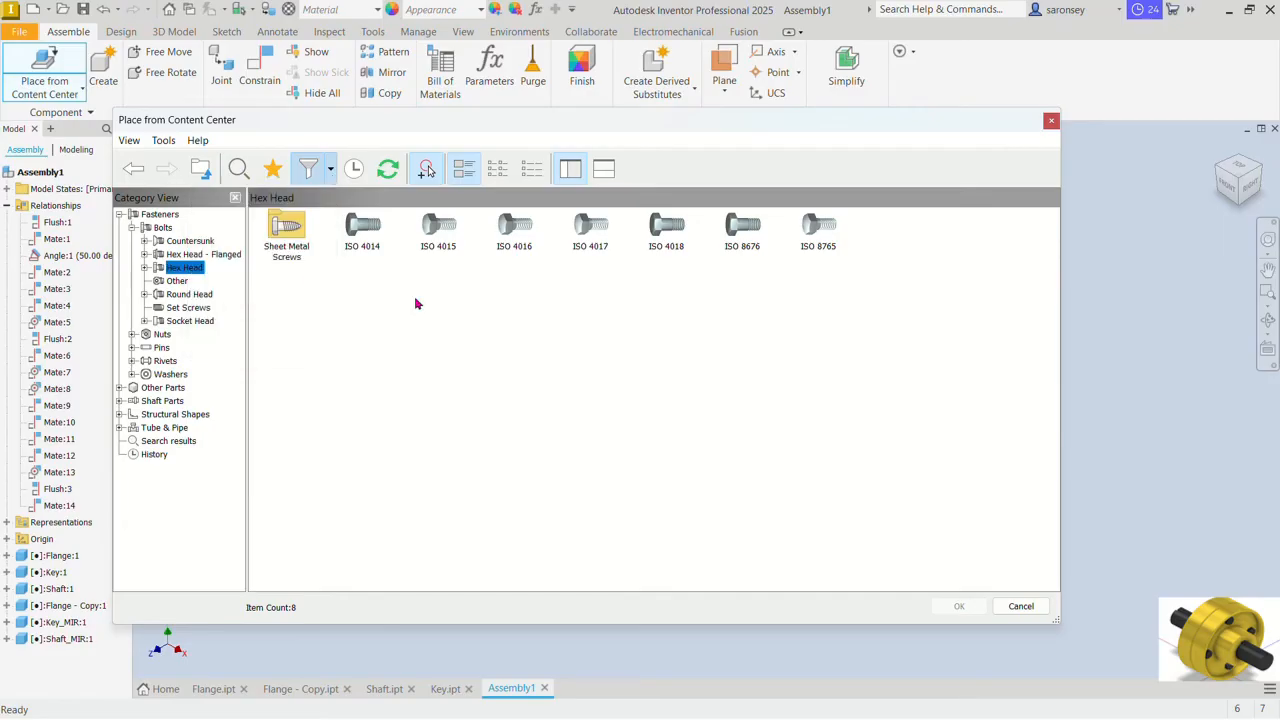
click(456, 230)
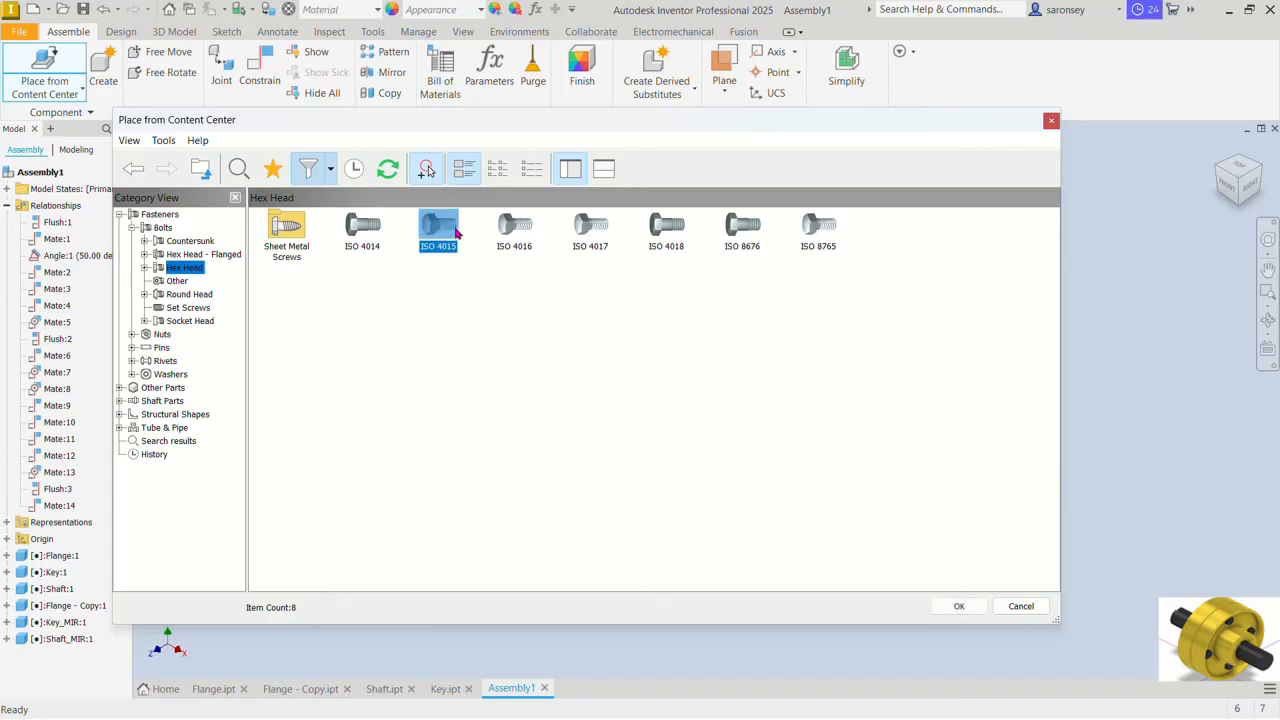
click(959, 608)
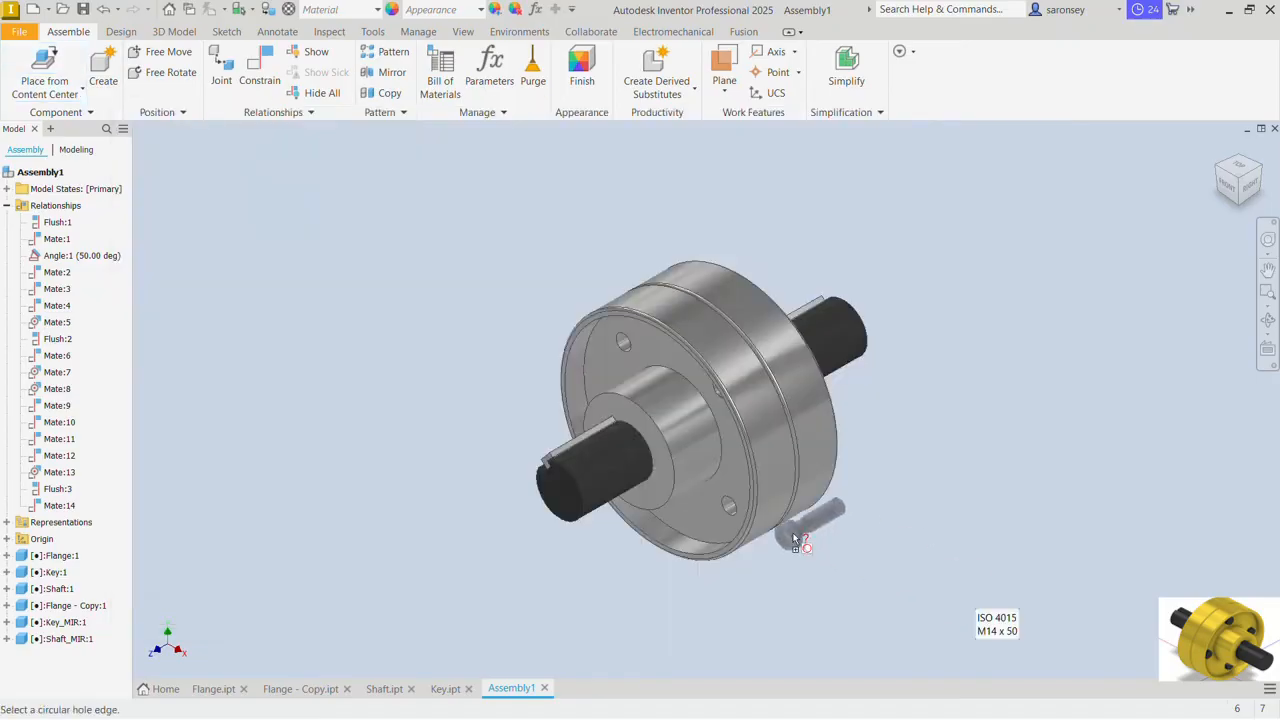
Step: Place M14 ISO 4015 bolts in the first flange's patterned holes and set their length to 65 mm
click(632, 353)
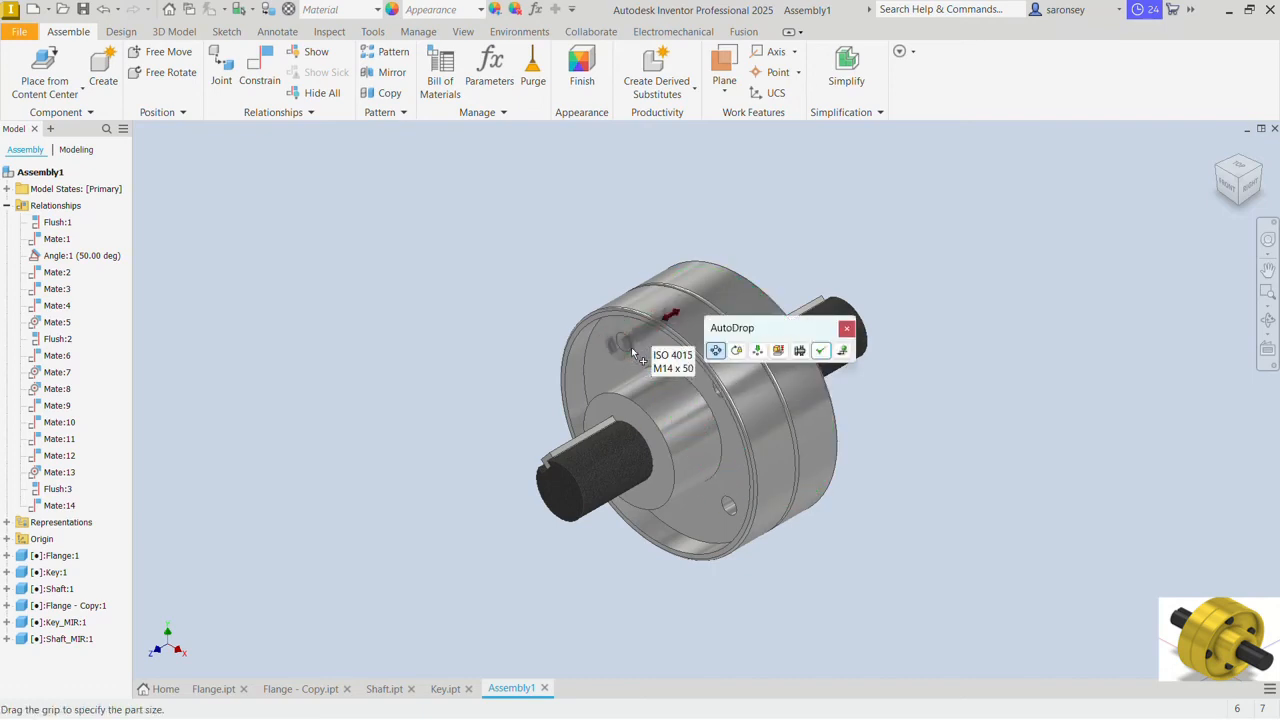
click(776, 354)
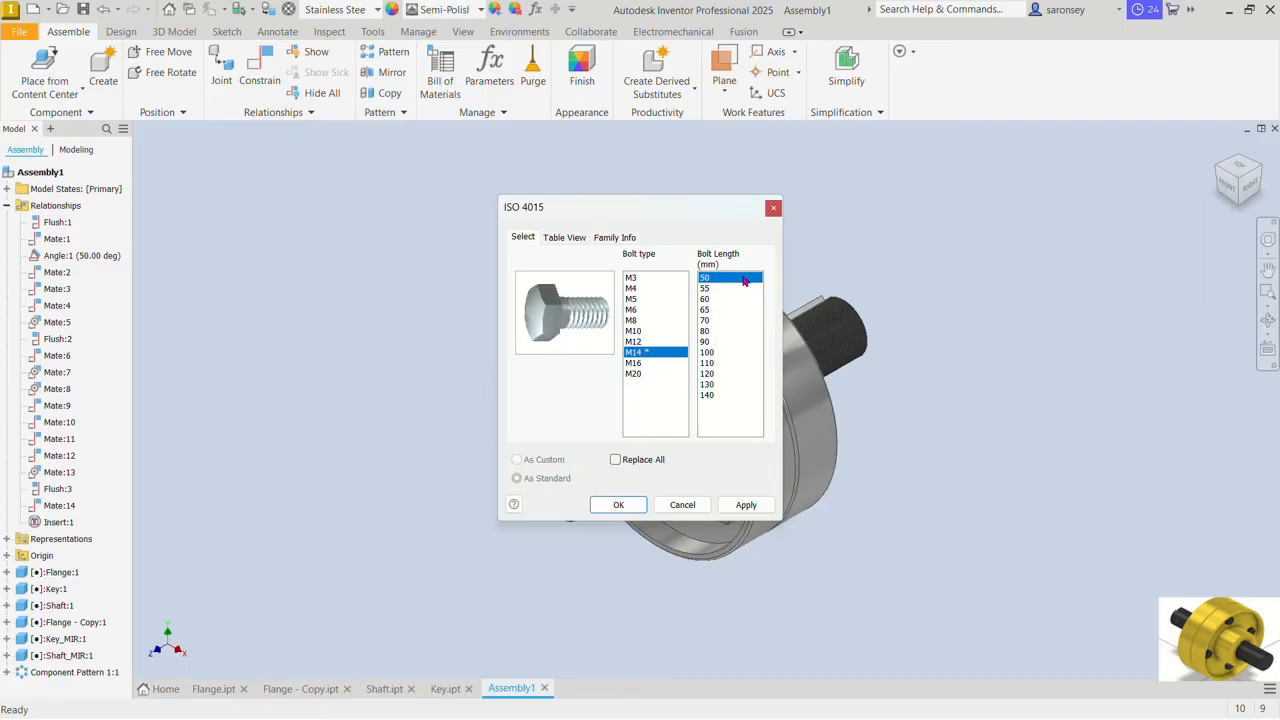
click(706, 311)
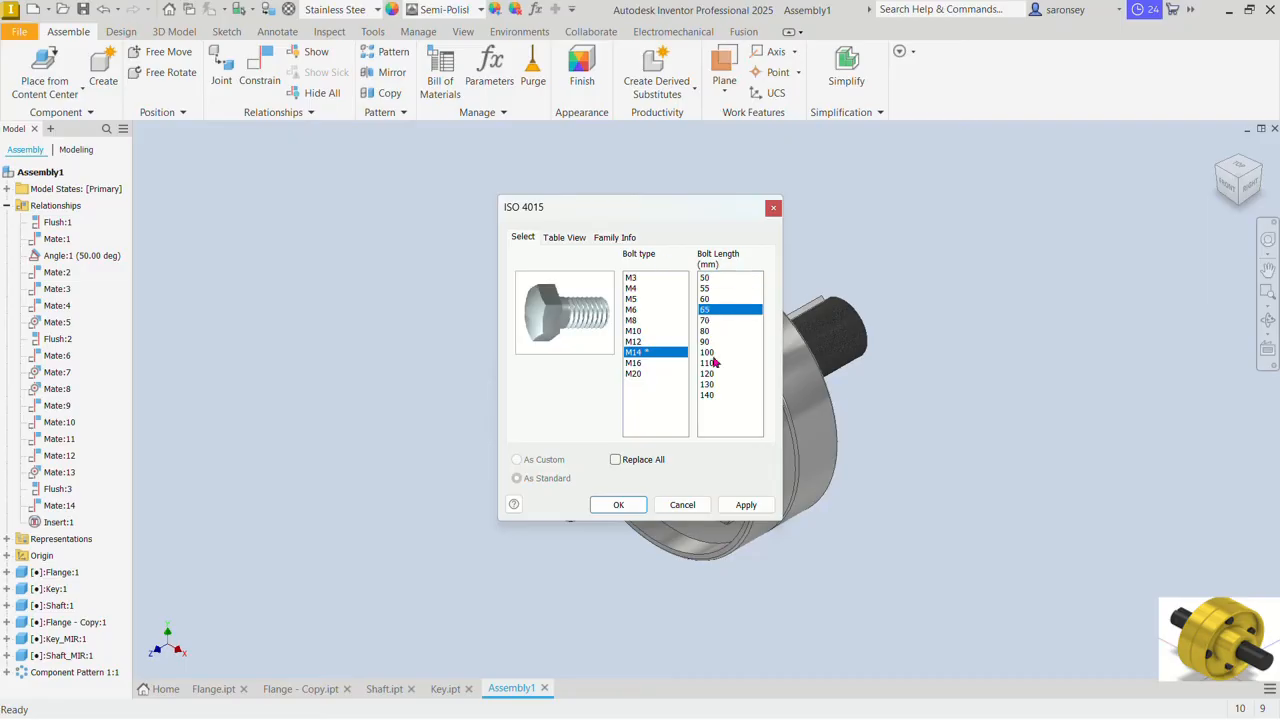
click(740, 506)
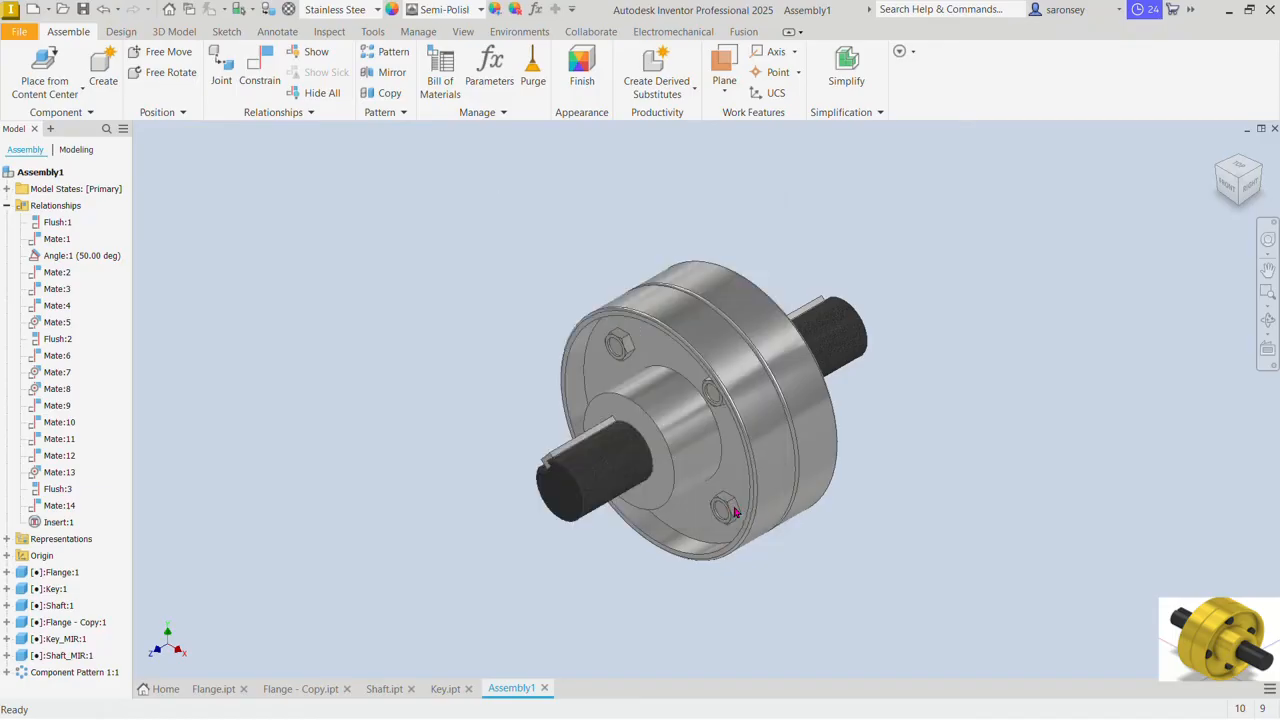
double_click(733, 508)
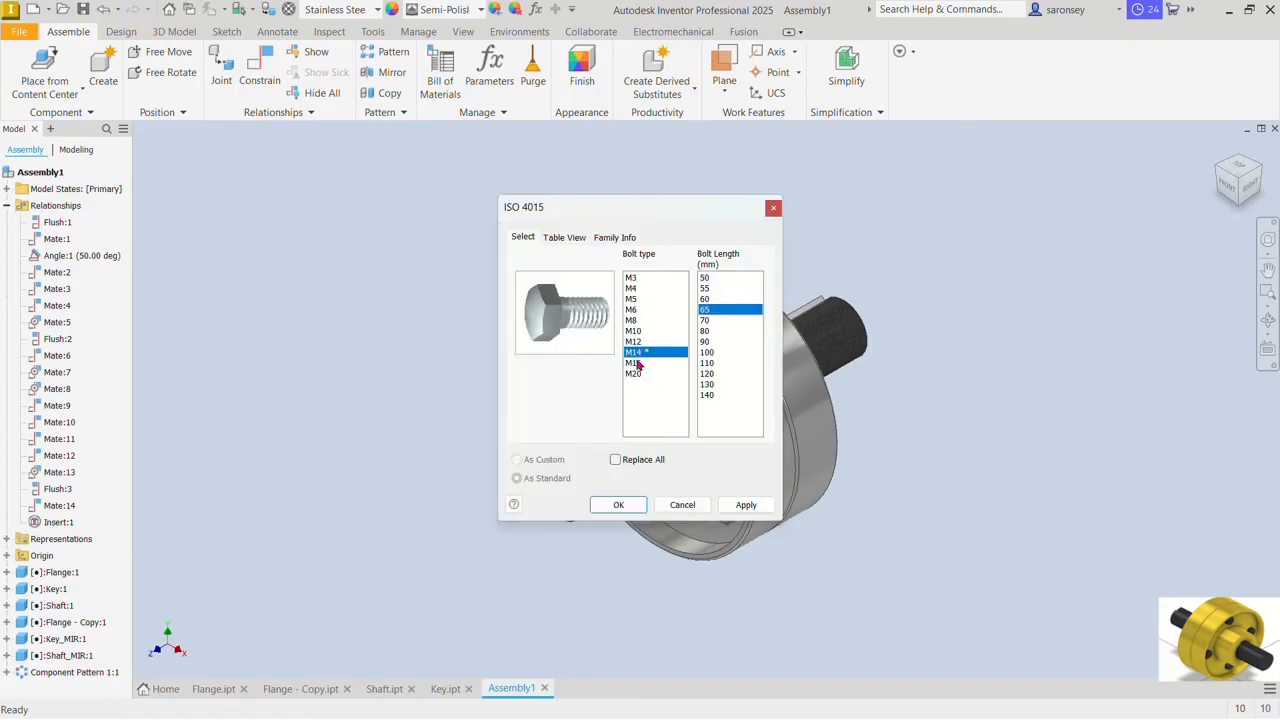
click(773, 208)
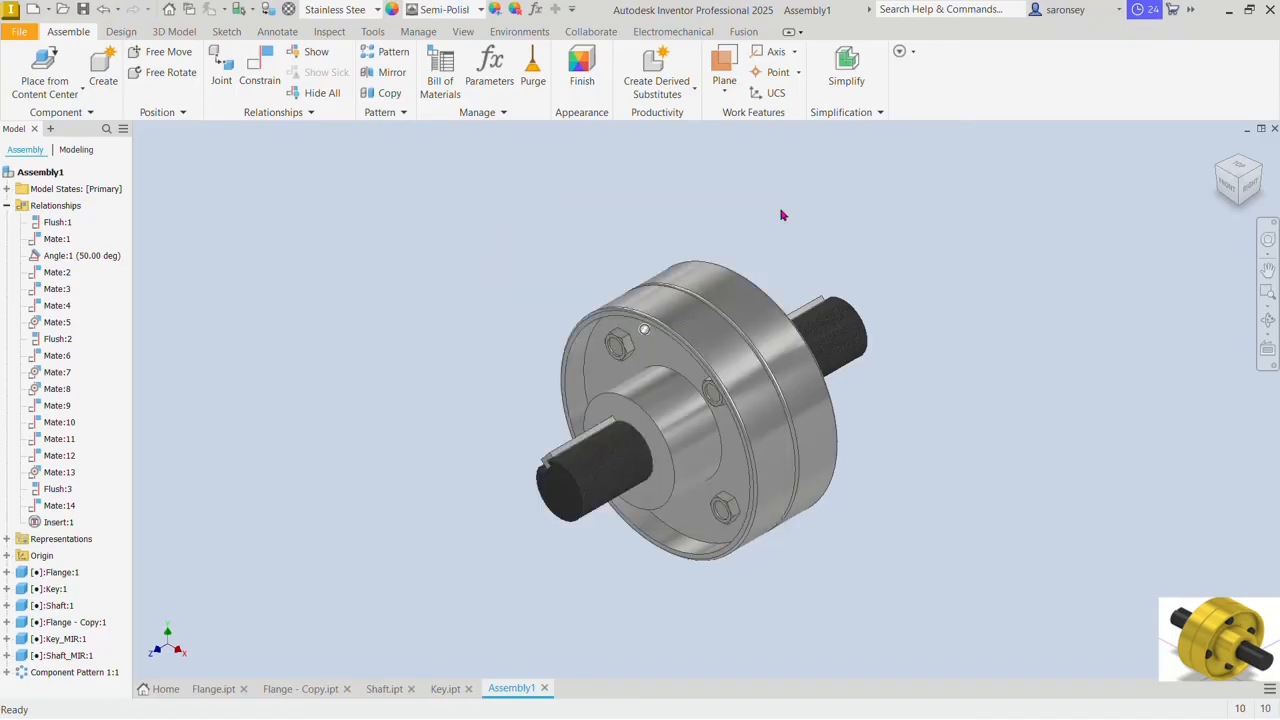
Step: Choose the ISO 4032 hex nut from the Content Center for placement on the bolts' threaded ends
shift+middle_drag(756, 535, 799, 552)
drag(794, 556, 823, 557)
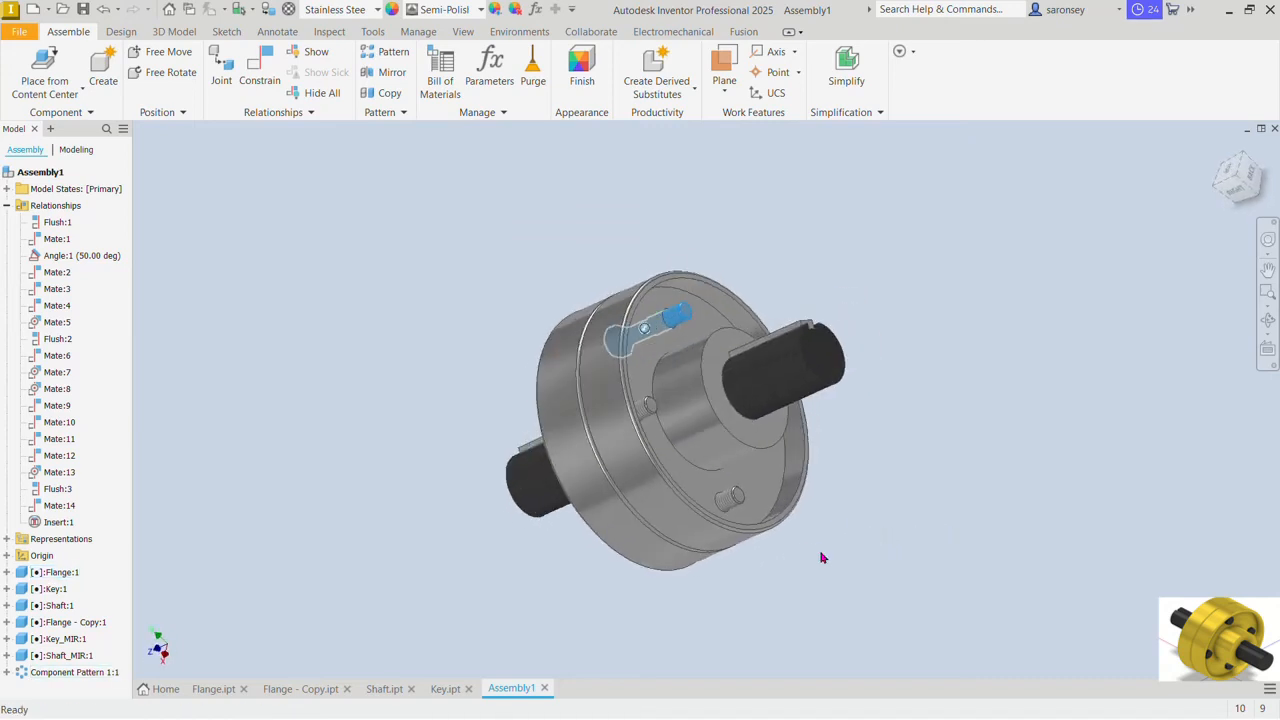
key(Escape)
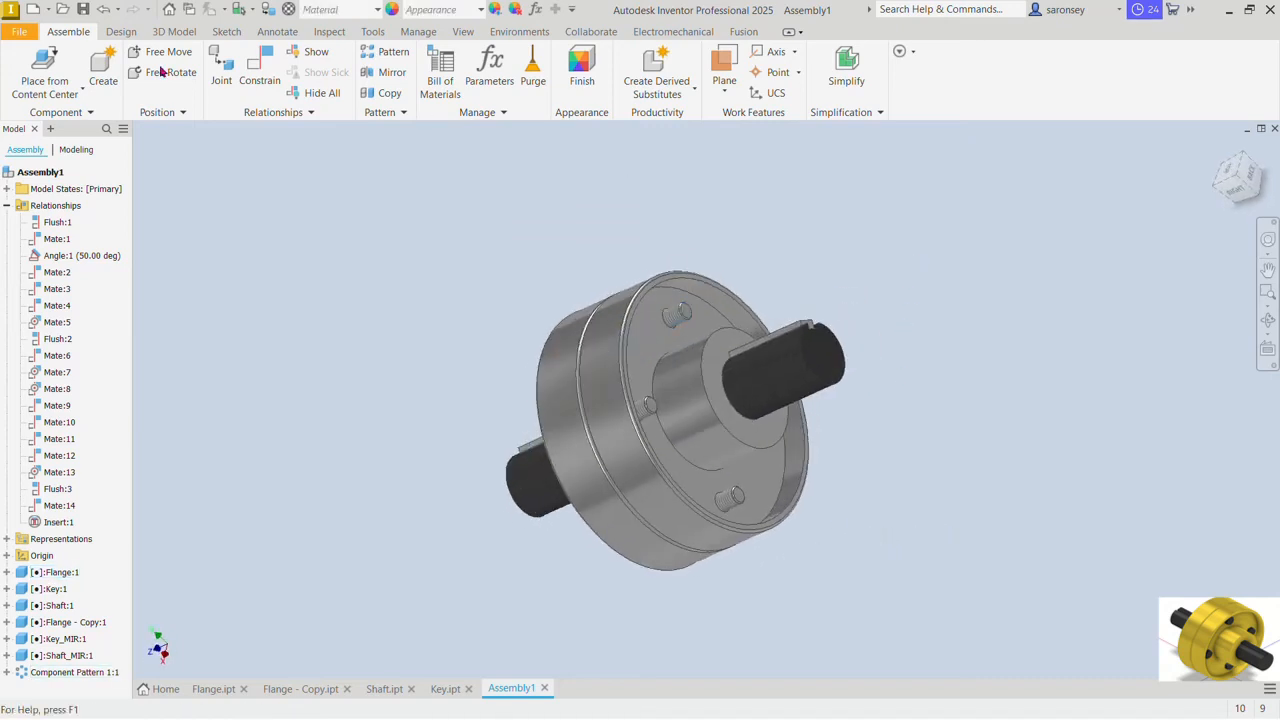
click(58, 89)
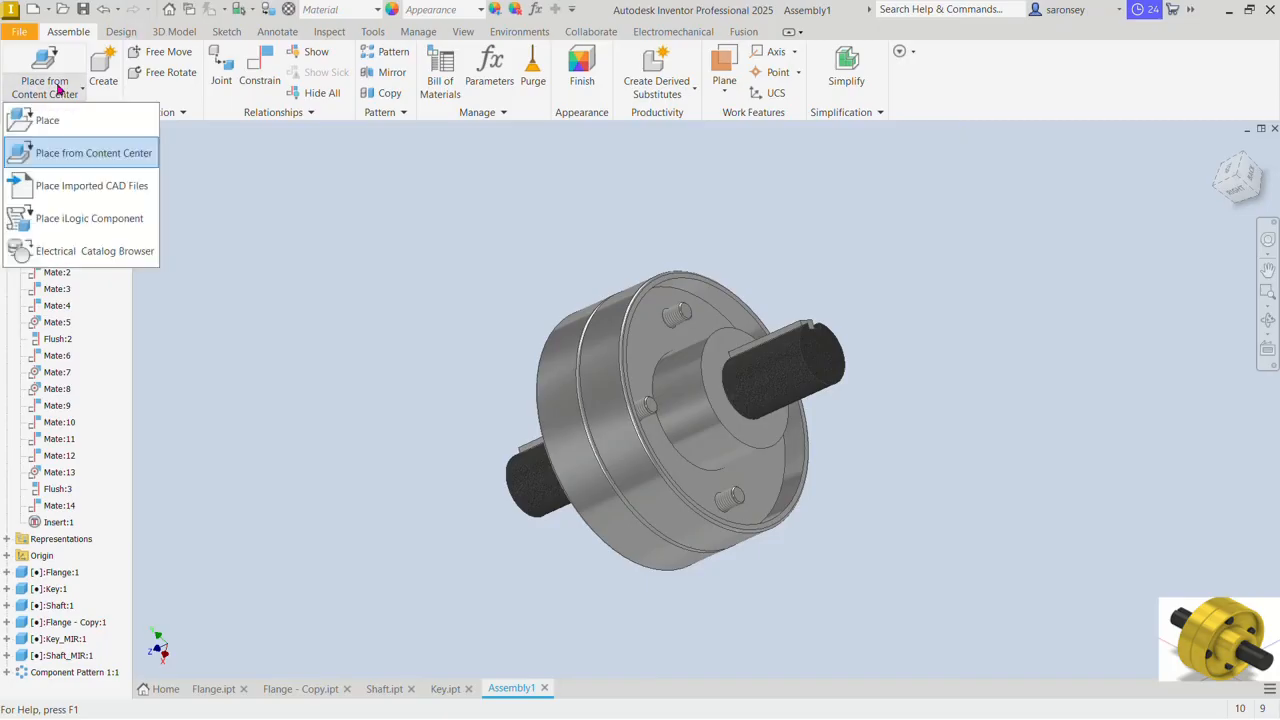
click(80, 155)
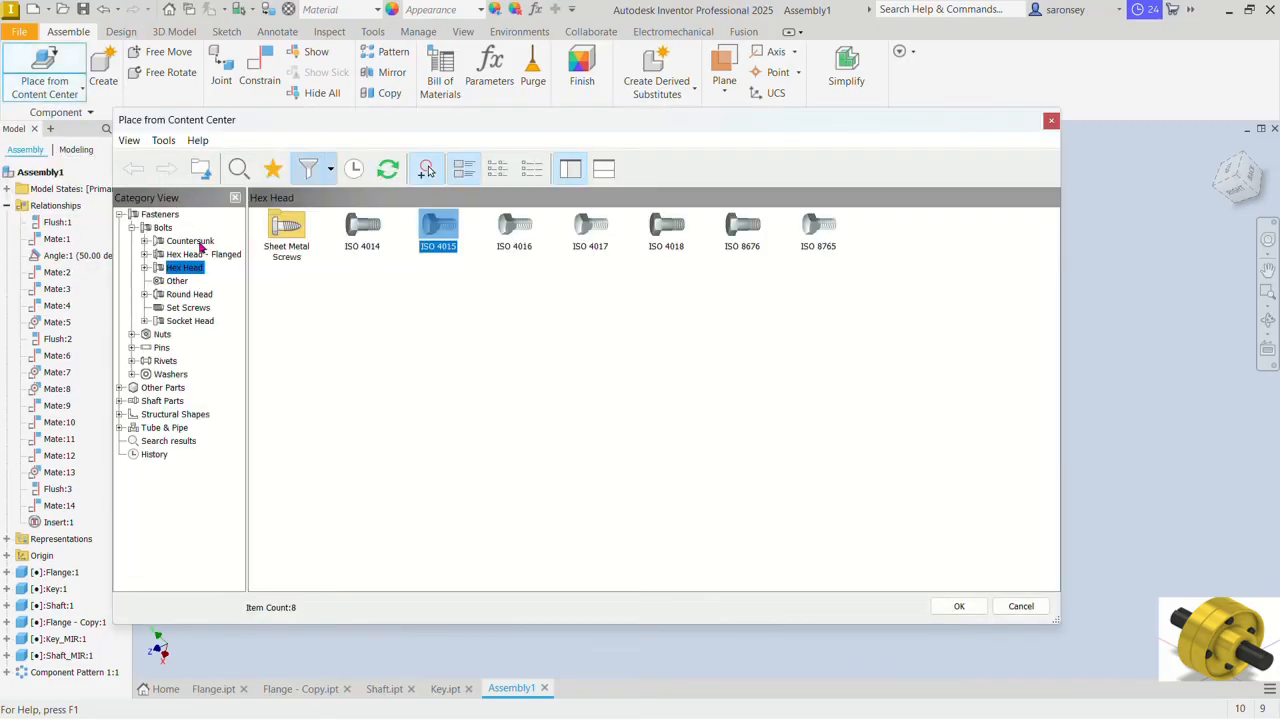
click(132, 335)
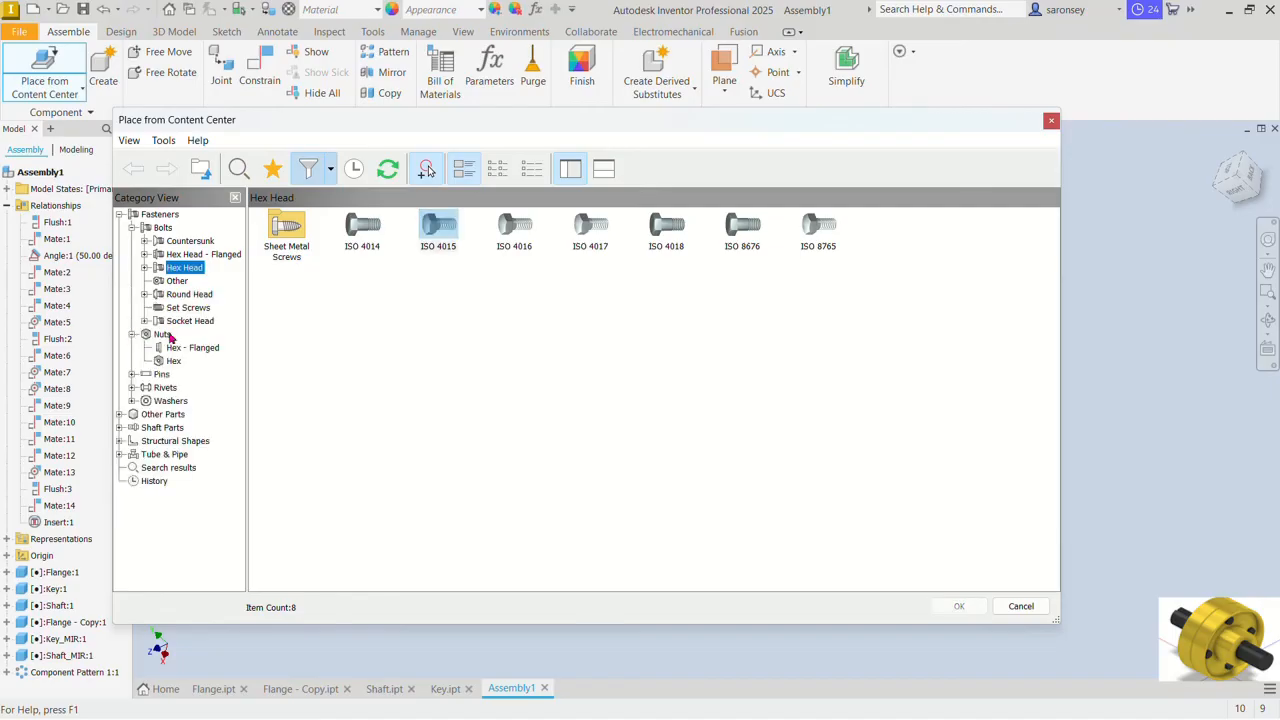
click(175, 362)
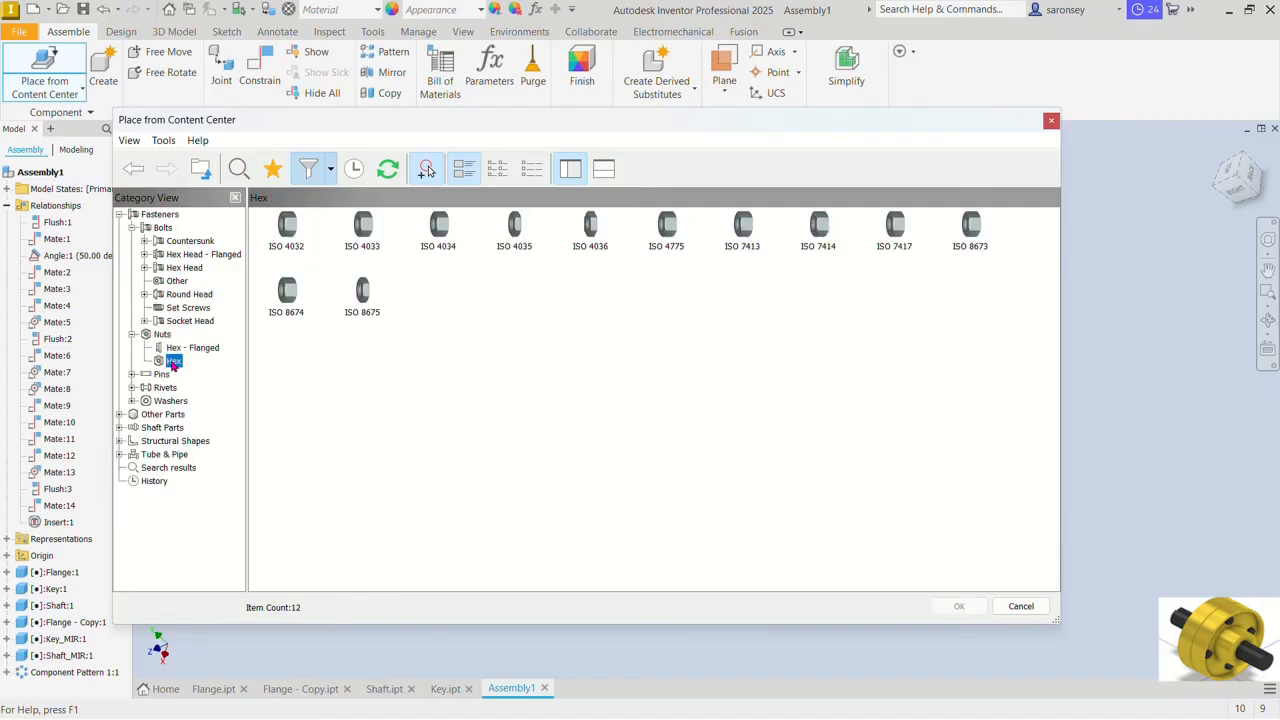
click(287, 224)
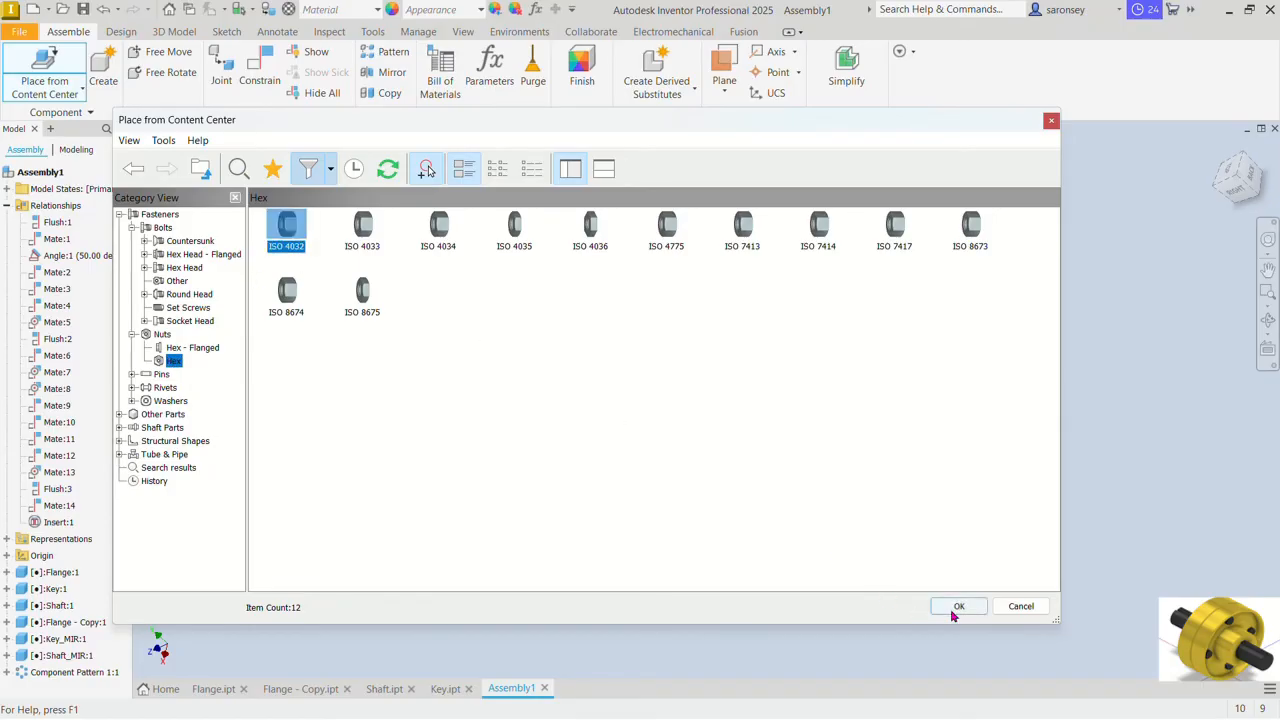
click(958, 606)
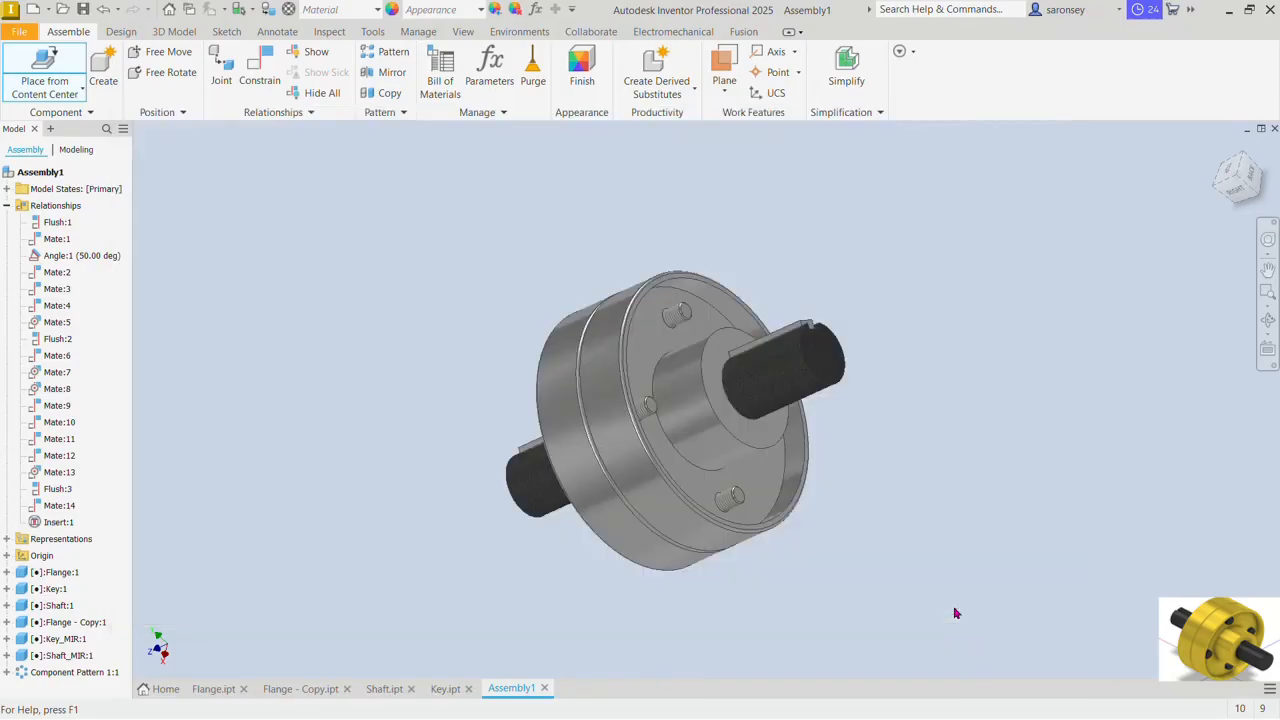
Step: Place the ISO 4032 nuts over the bolt ends at the second flange's patterned holes and finish placing
click(660, 318)
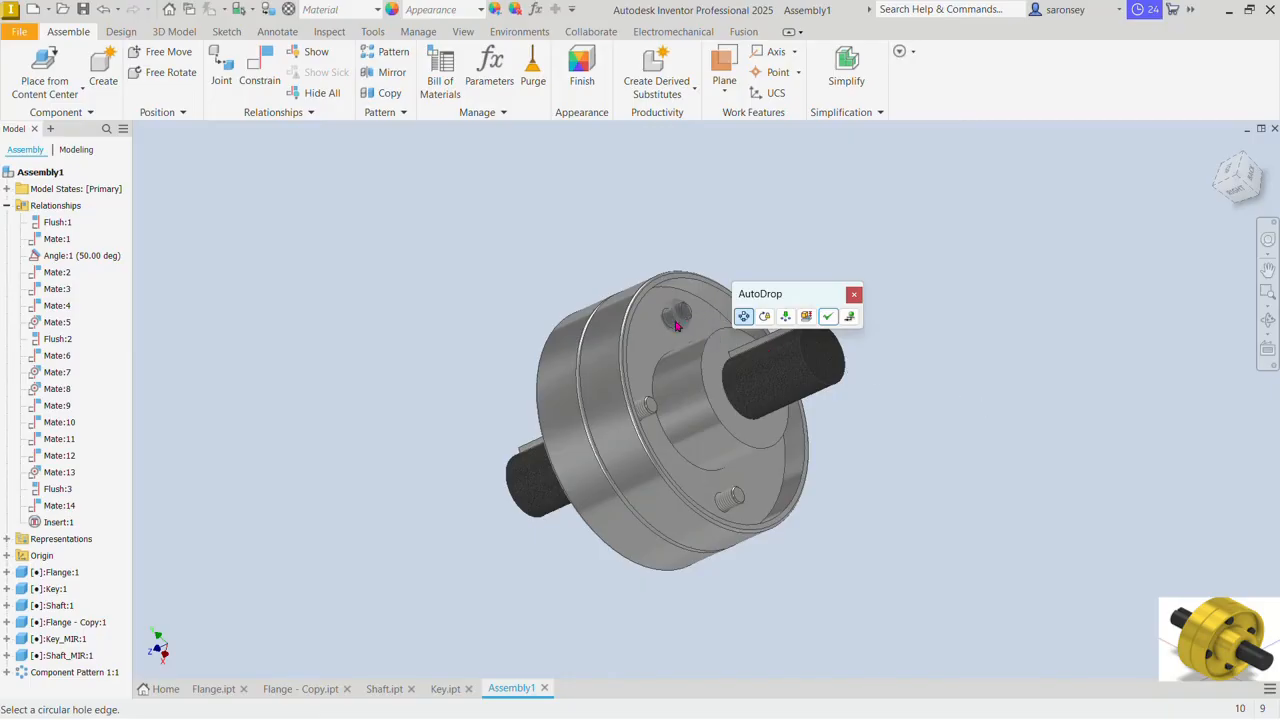
click(830, 318)
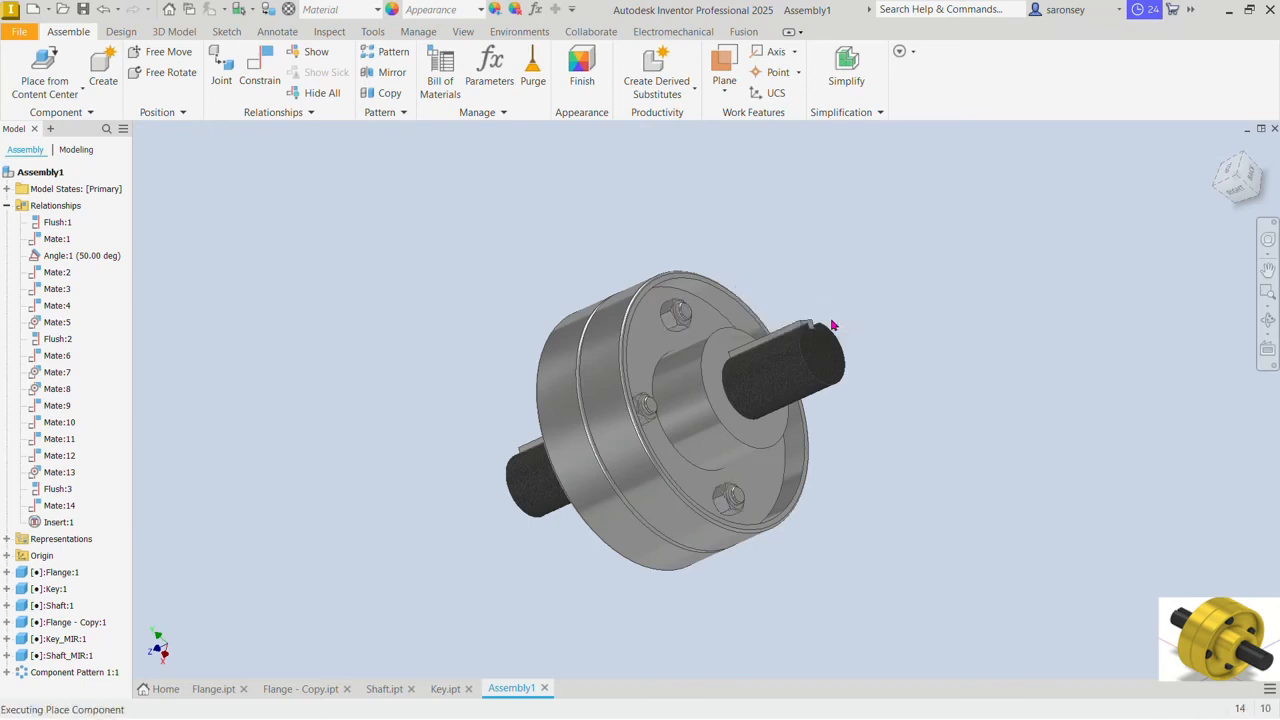
mouse_move(921, 452)
shift+middle_down()
mouse_move(895, 457)
mouse_move(883, 509)
mouse_move(957, 474)
shift+middle_up()
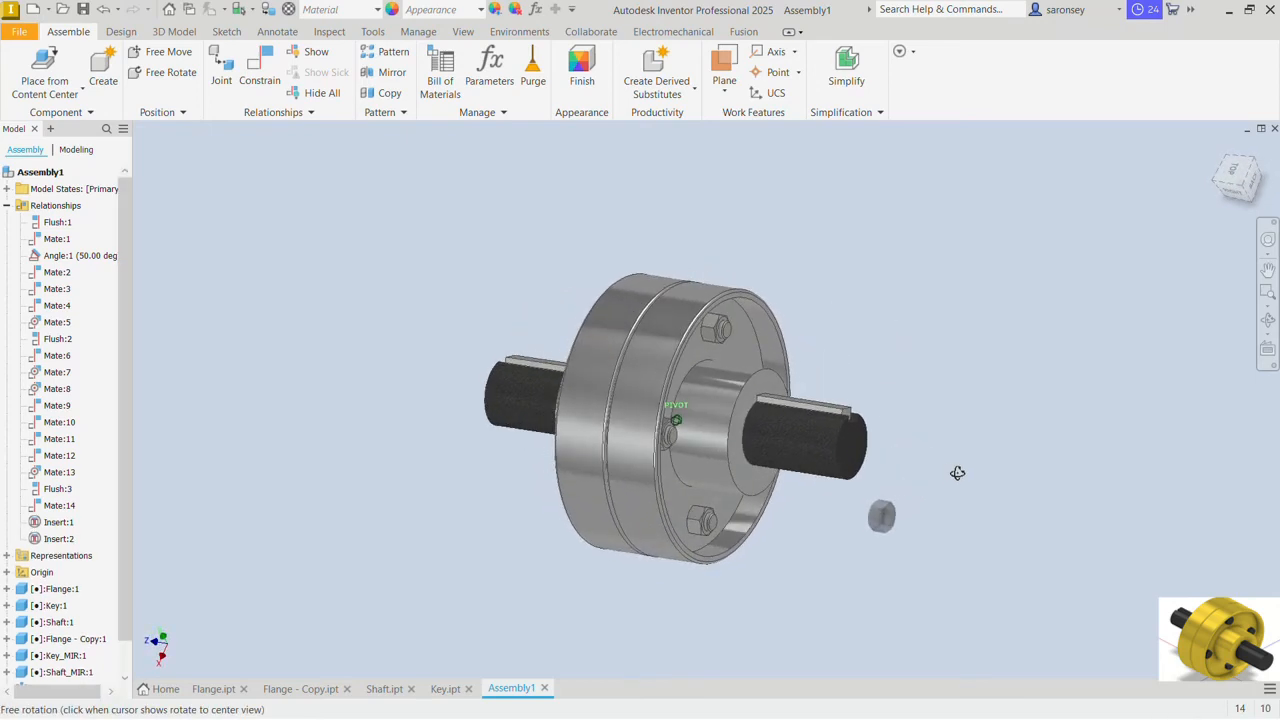
right_click(963, 263)
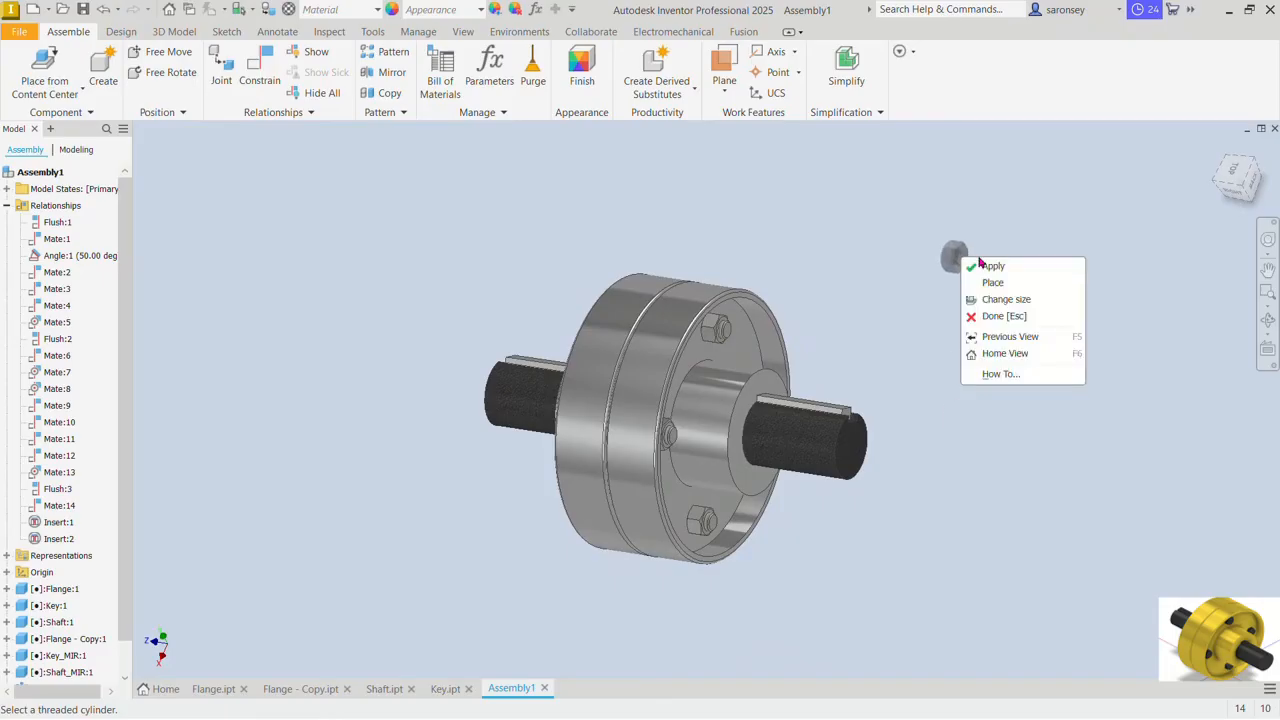
click(1010, 316)
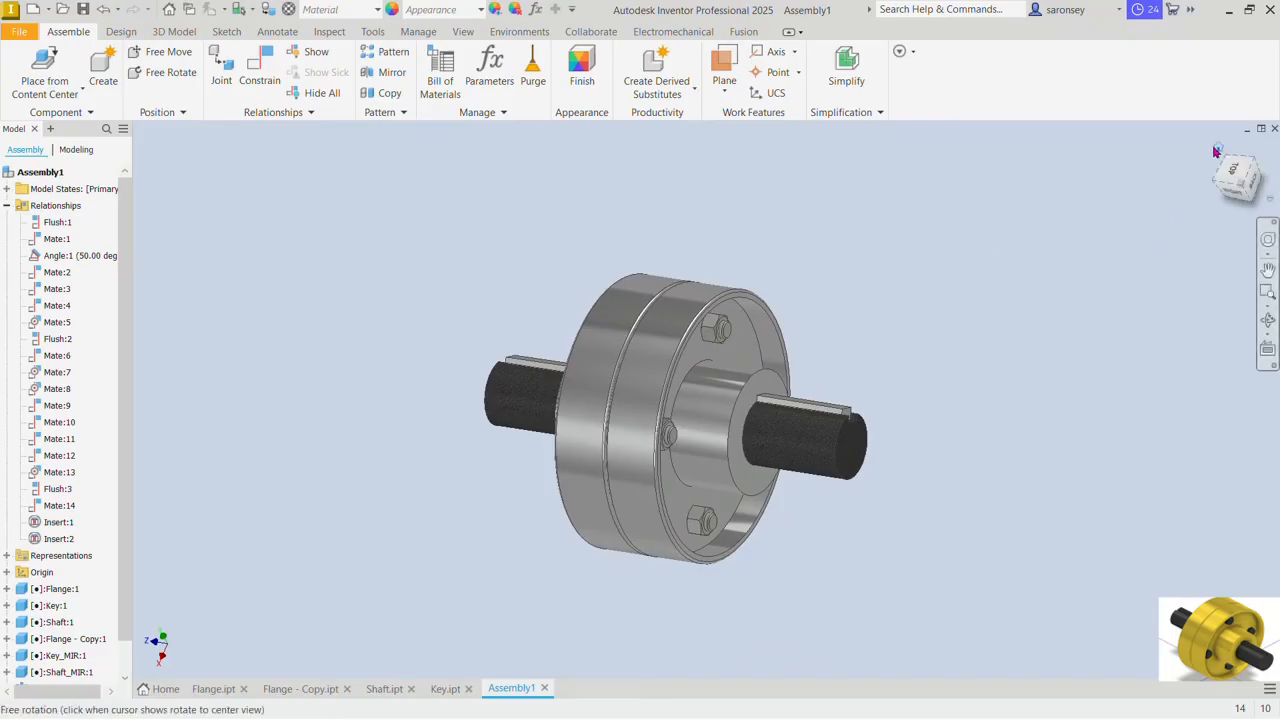
Step: Apply the Black Cast appearance to both component patterns holding the bolts and nuts
click(1217, 149)
scroll(740, 415, up, 4)
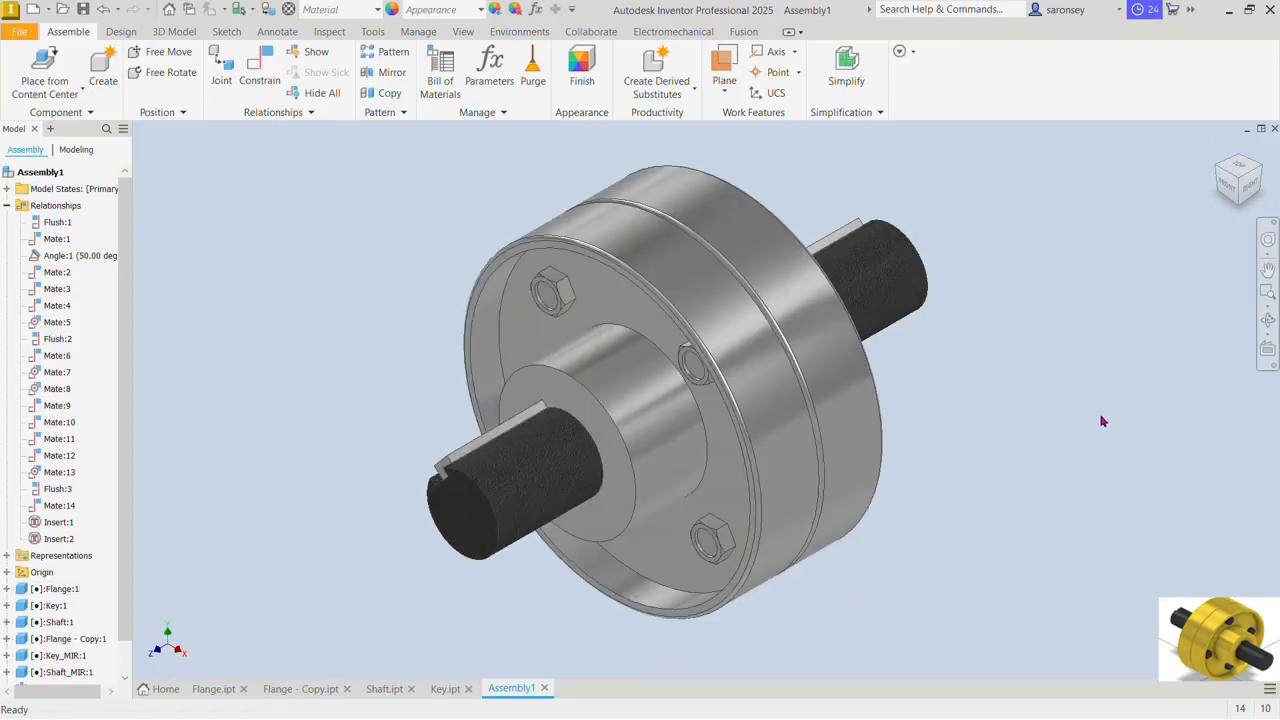
scroll(88, 485, down, 1)
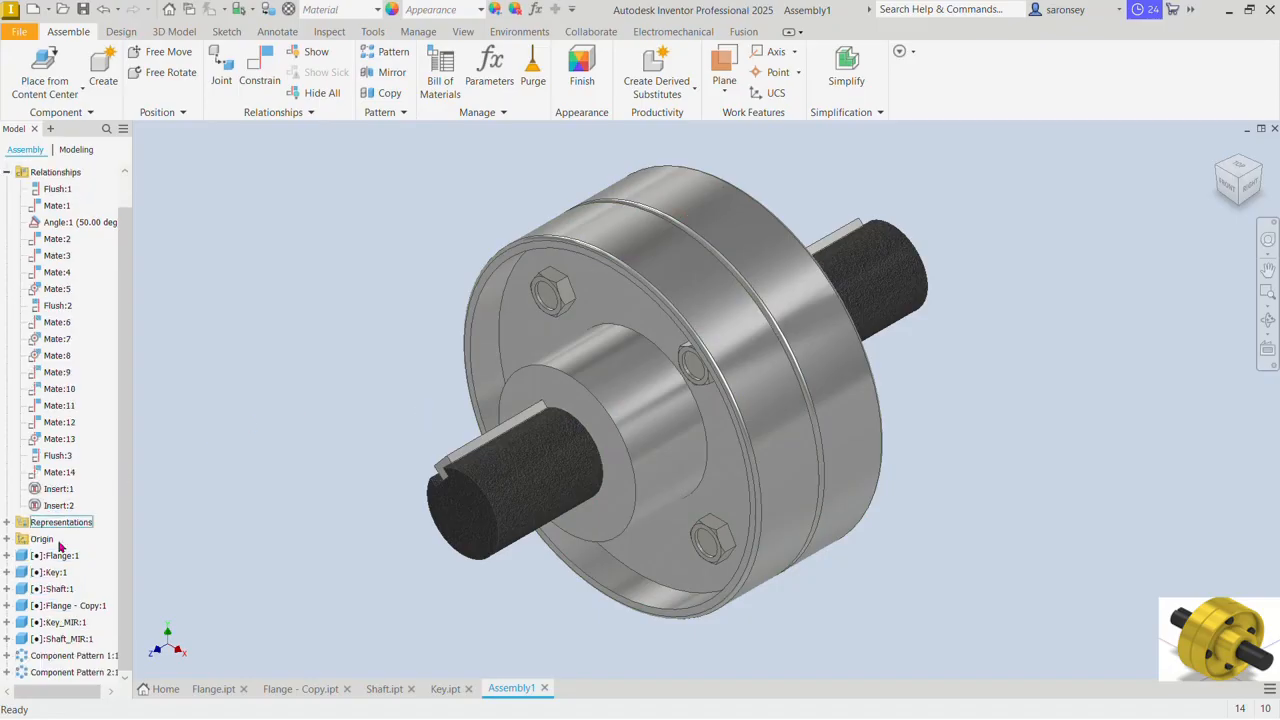
click(67, 657)
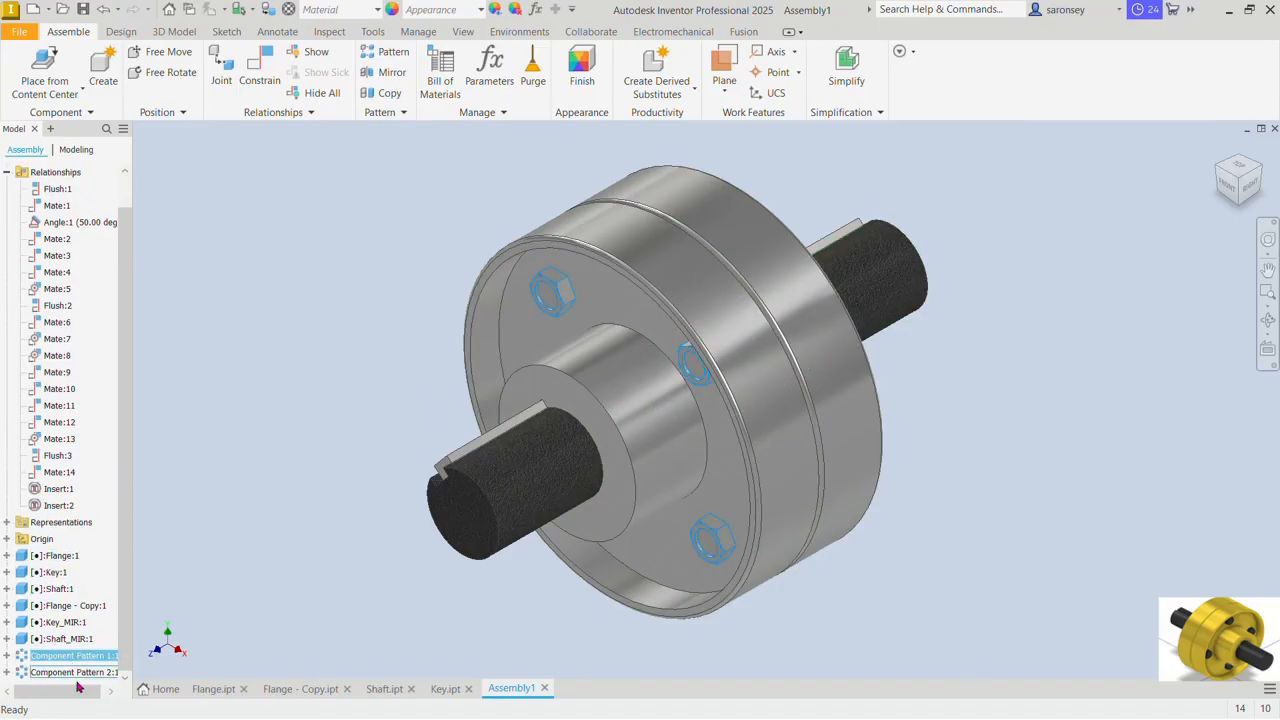
shift+click(94, 672)
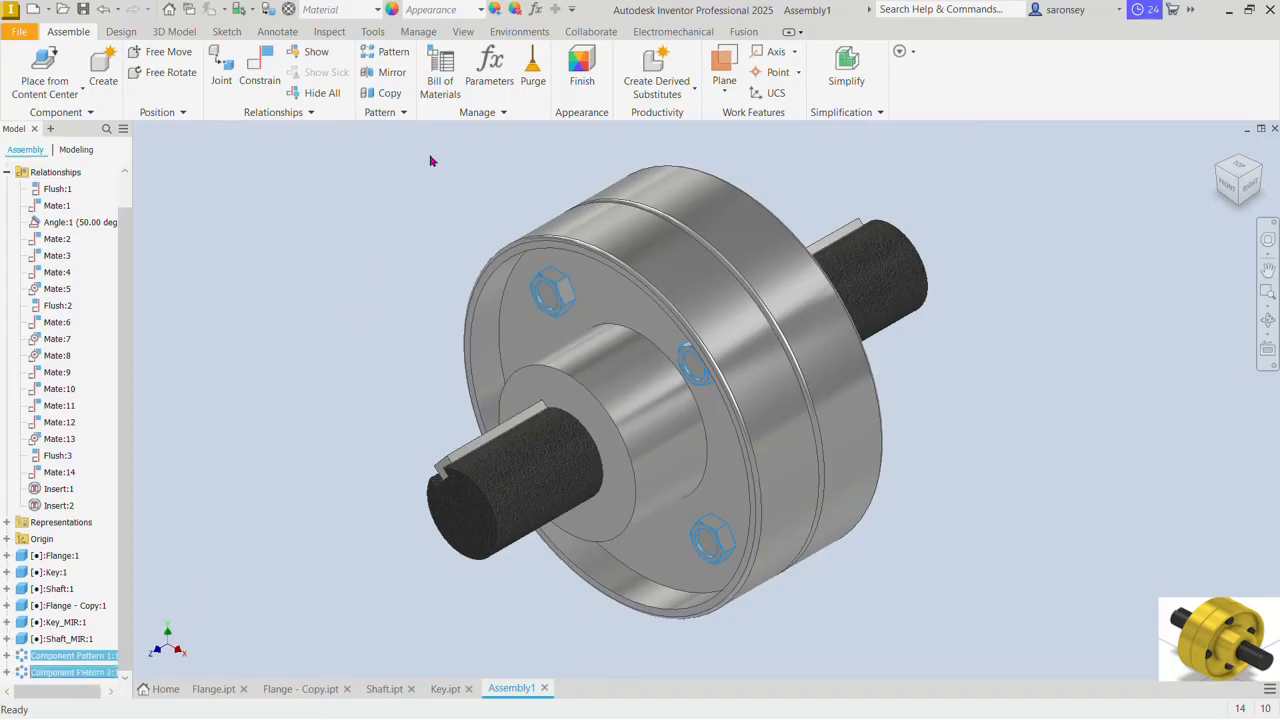
click(481, 12)
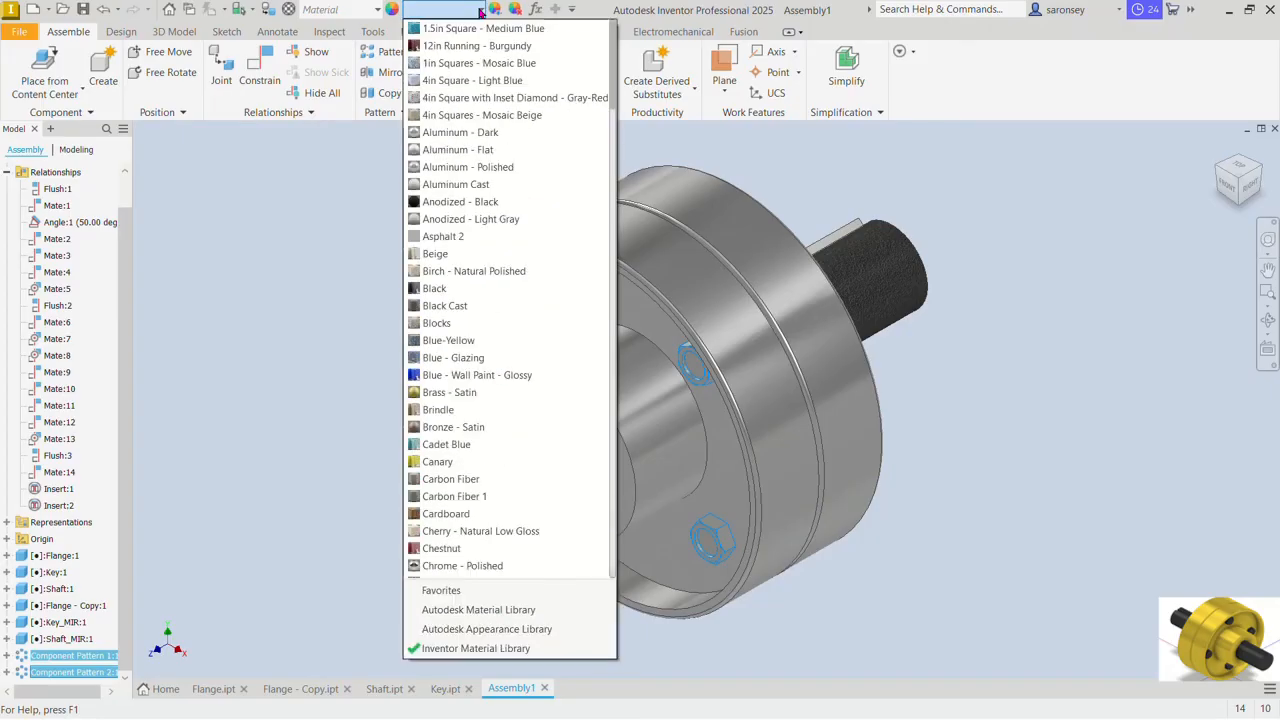
click(440, 305)
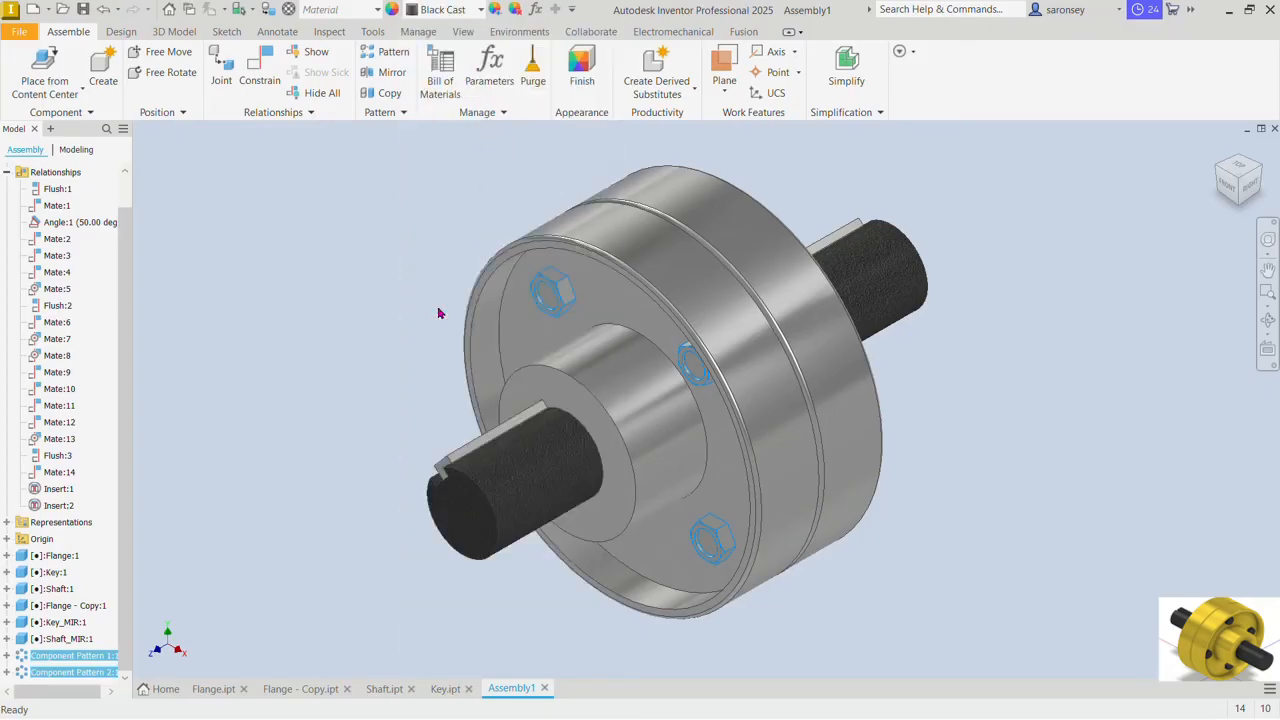
click(405, 273)
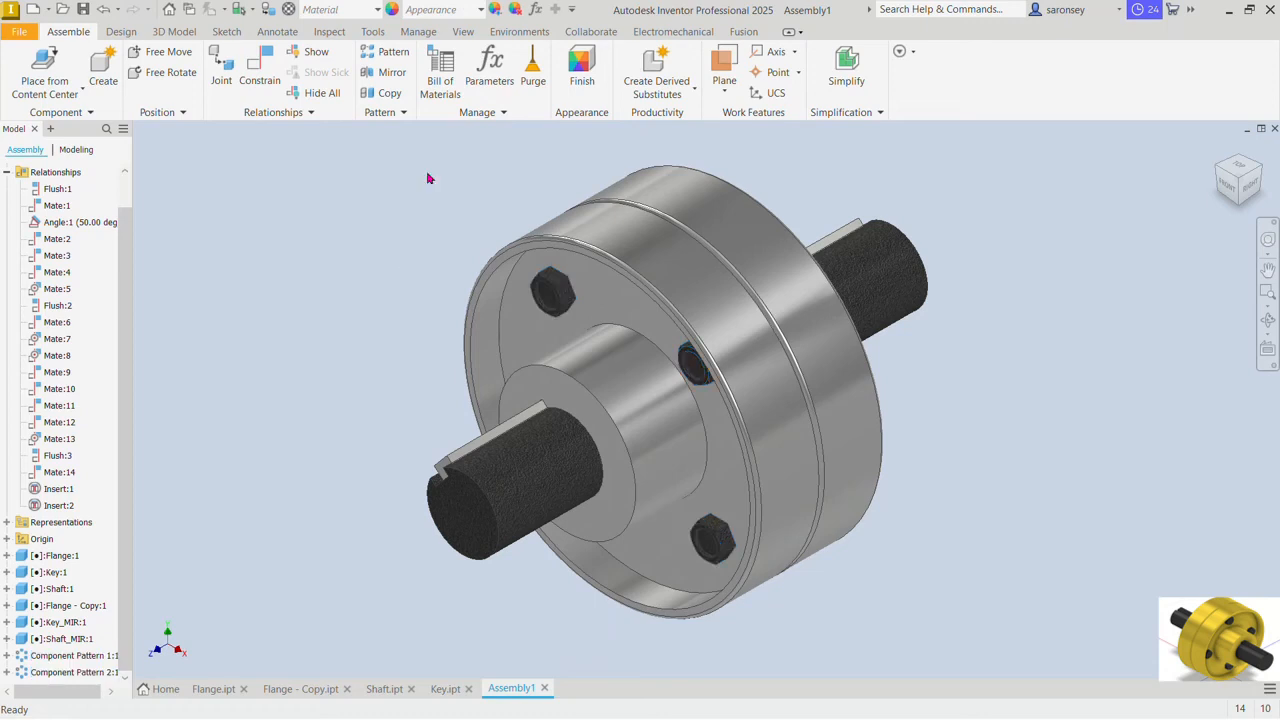
Step: Turn on shadows and reflections for the assembly's display
click(463, 32)
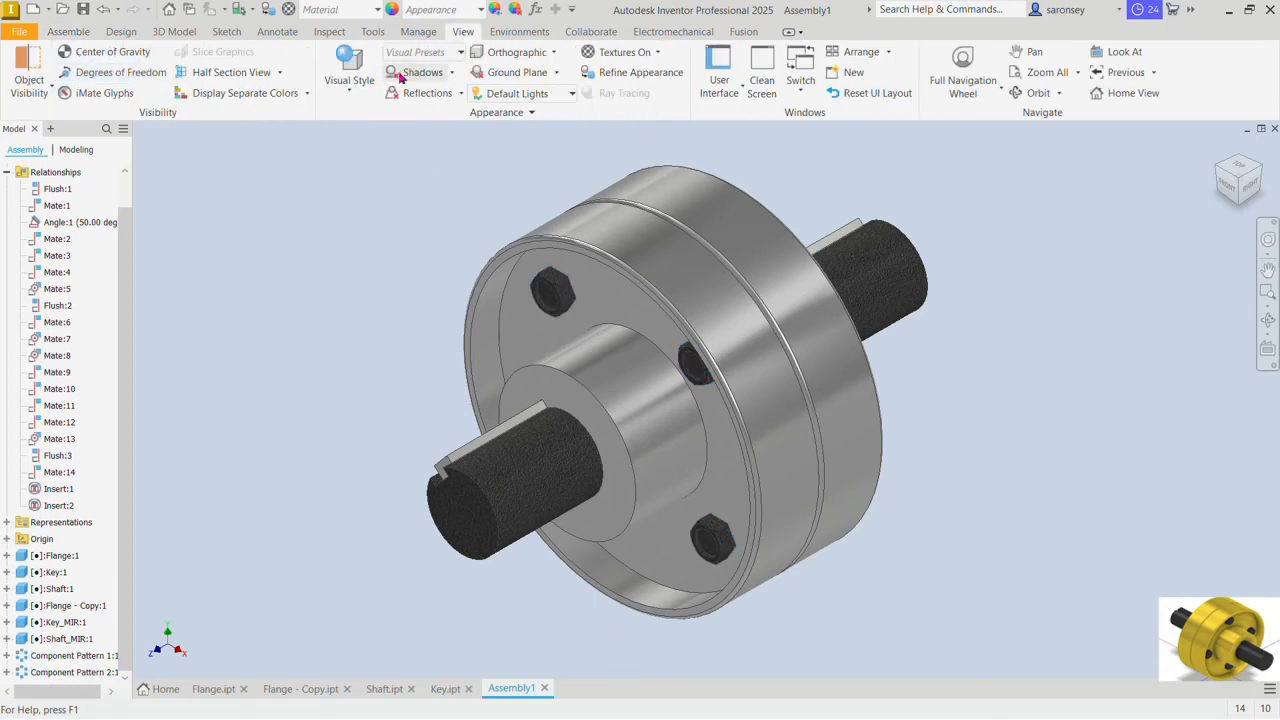
click(350, 84)
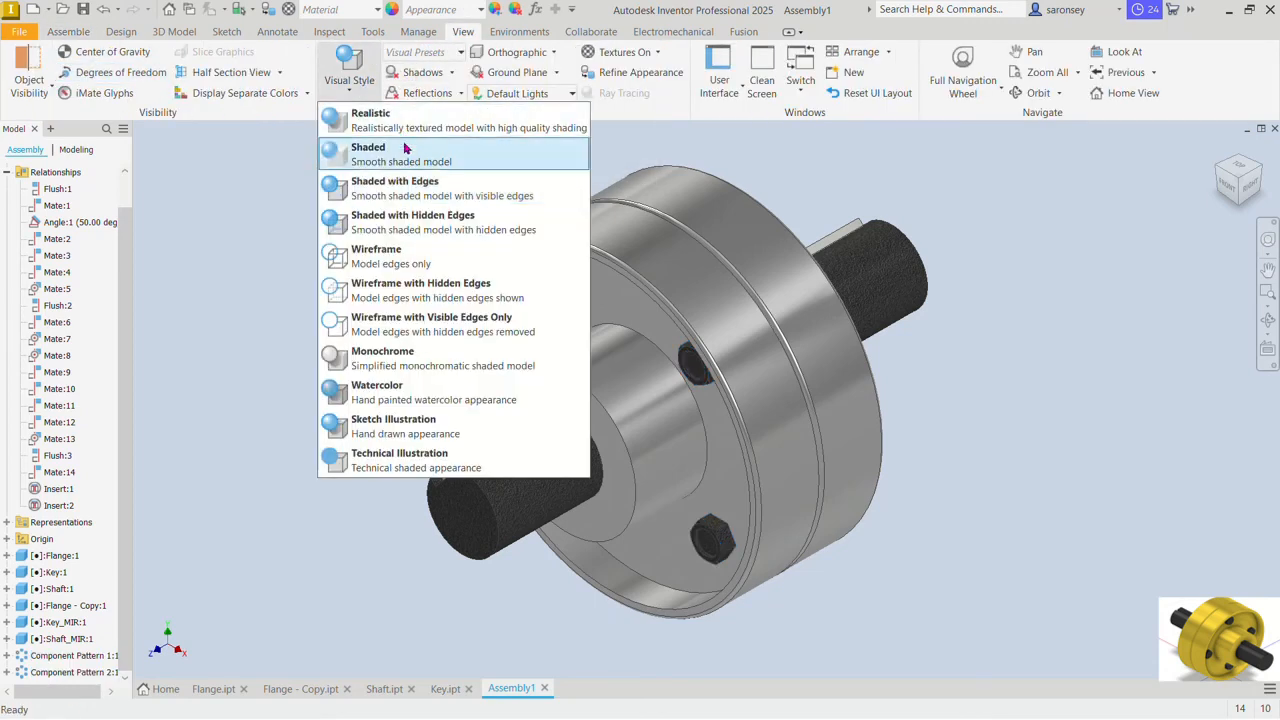
click(436, 78)
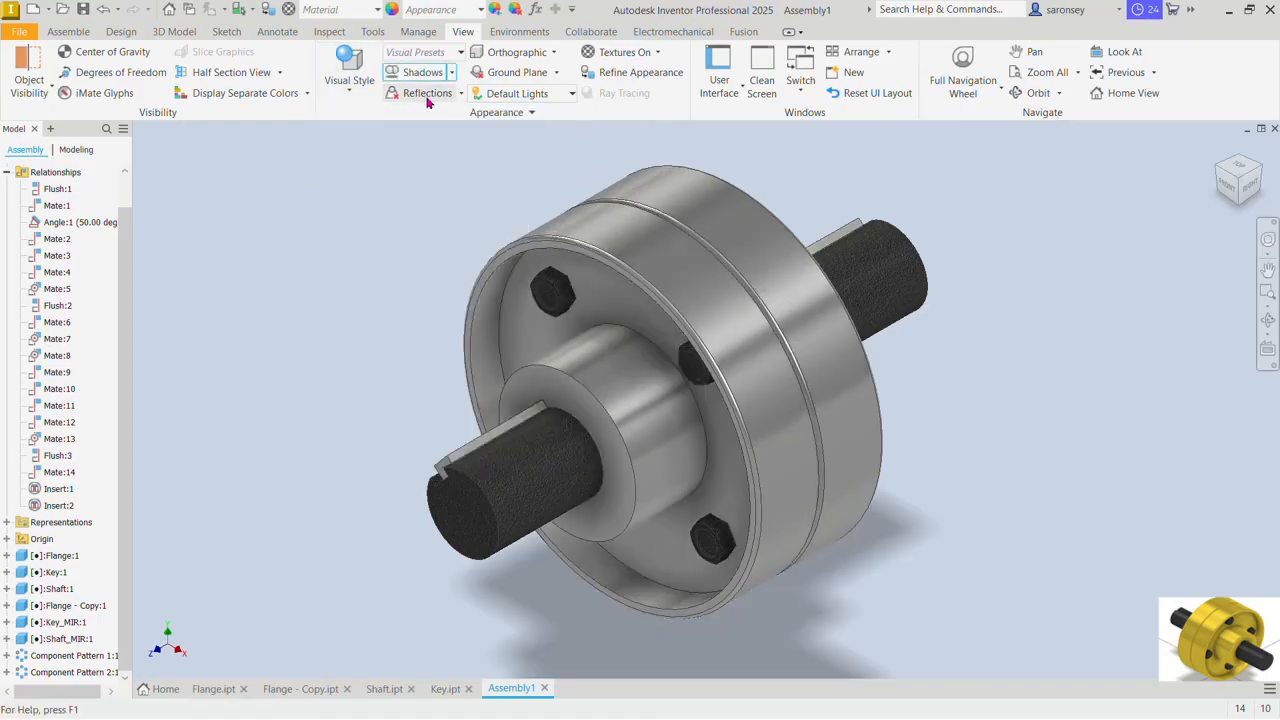
click(427, 96)
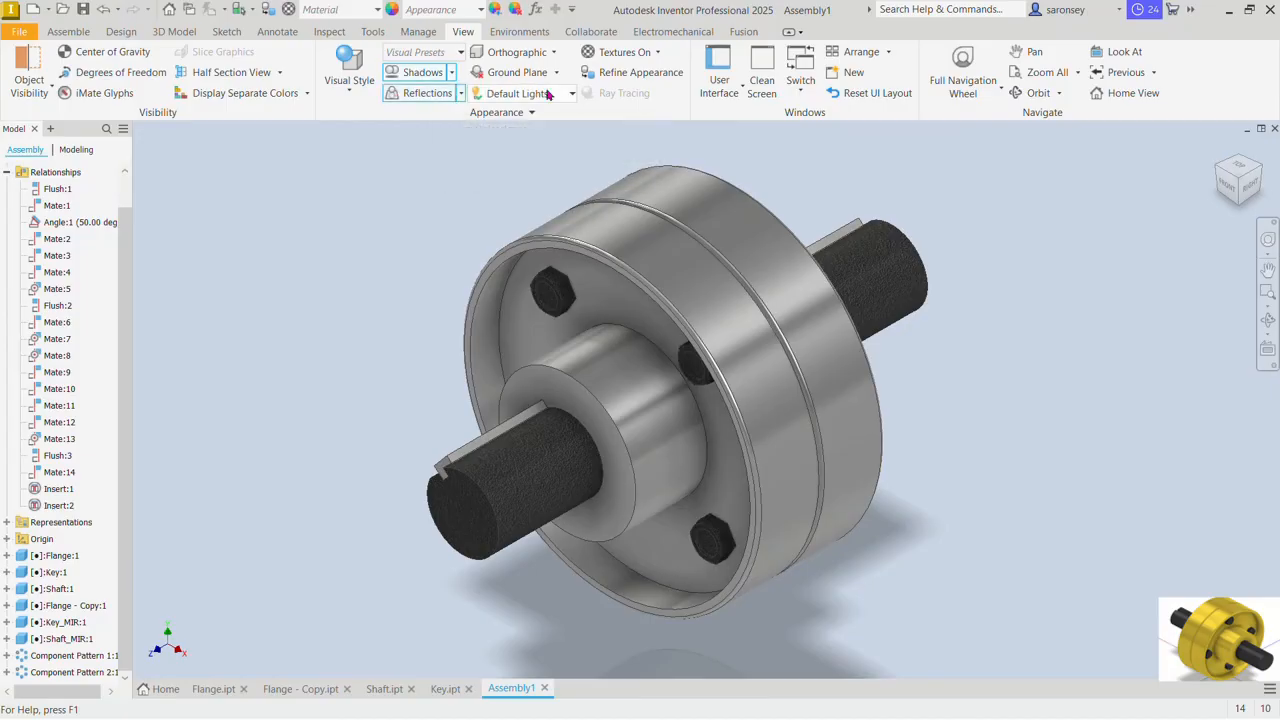
Step: Try the Photo Booth lighting style, and set the lighting to Two Lights
click(575, 94)
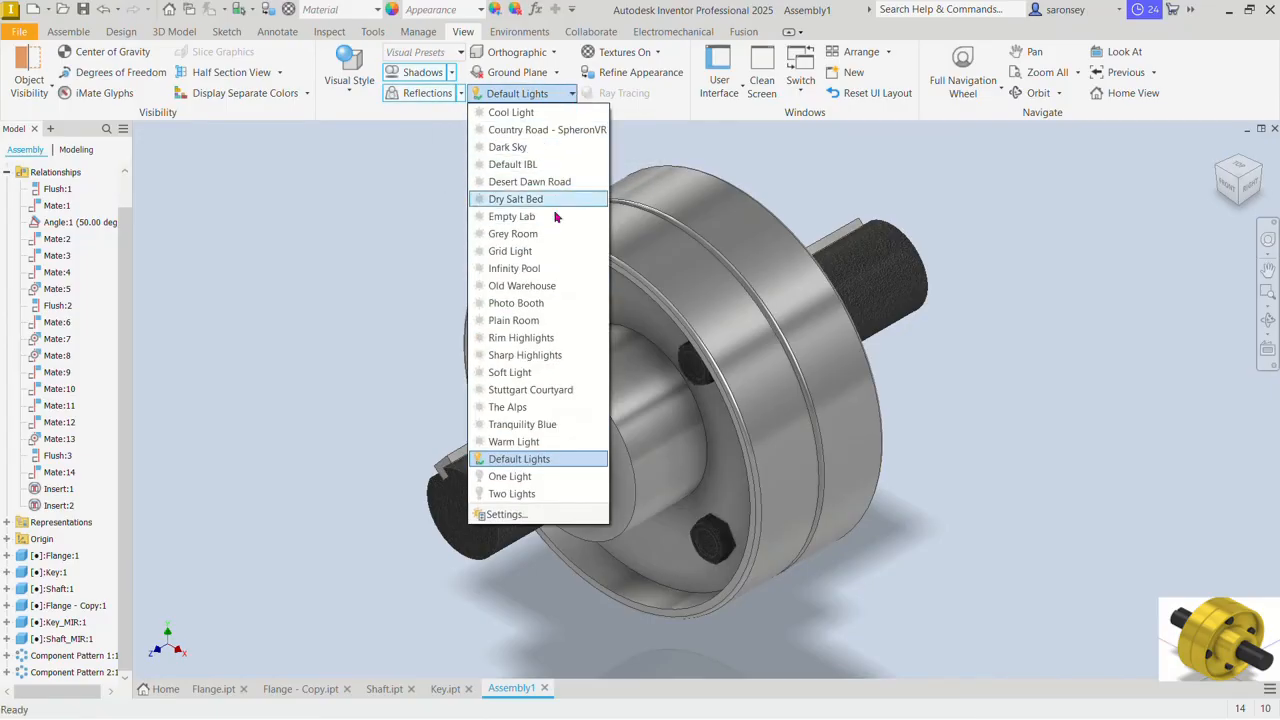
click(540, 305)
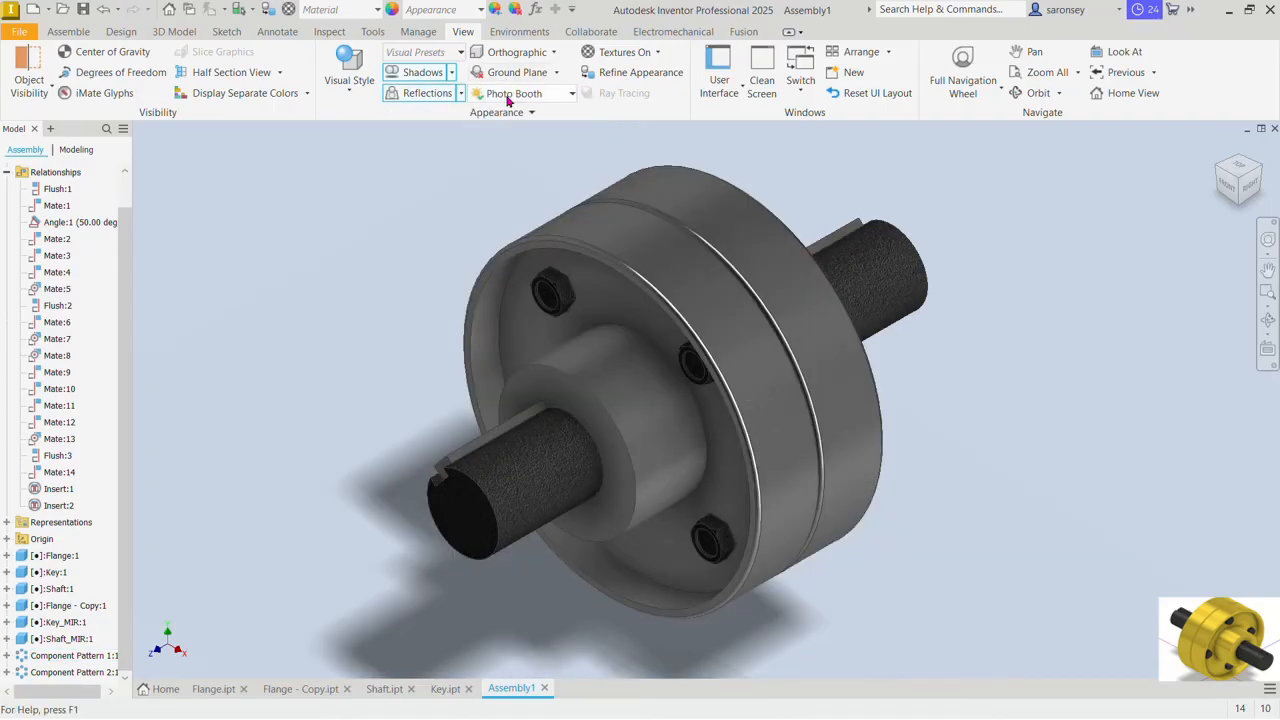
click(572, 94)
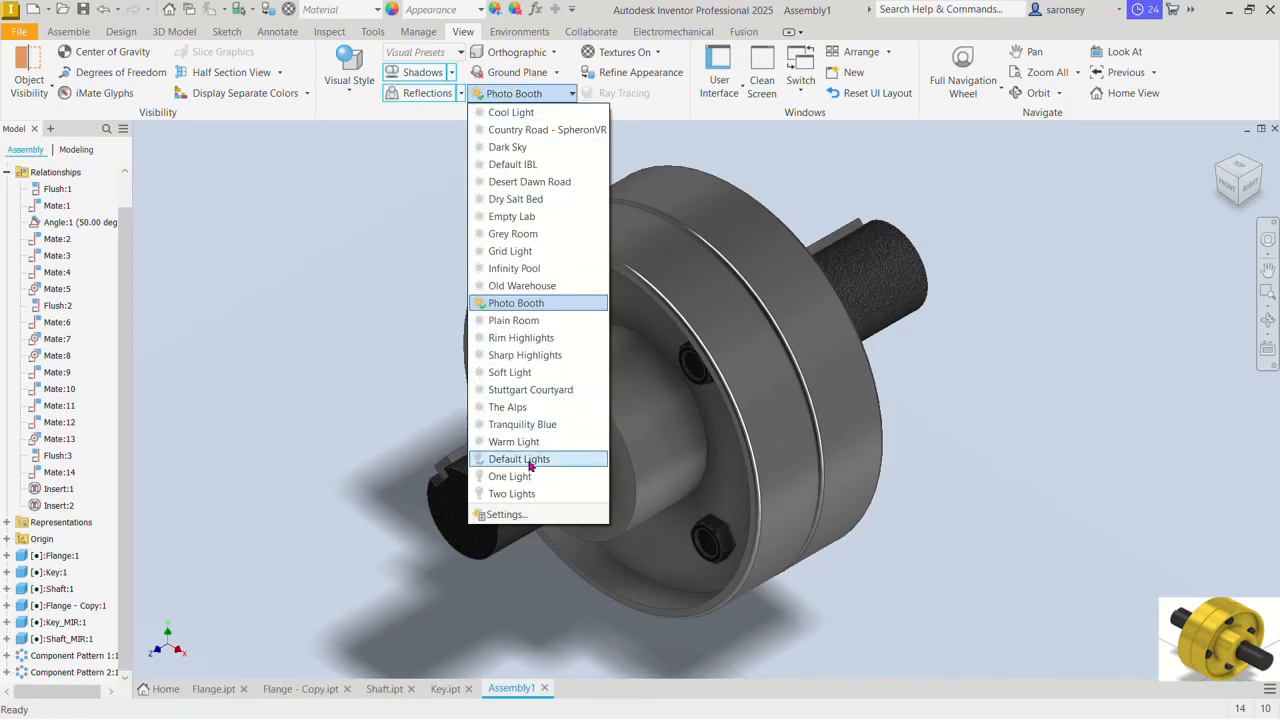
click(522, 493)
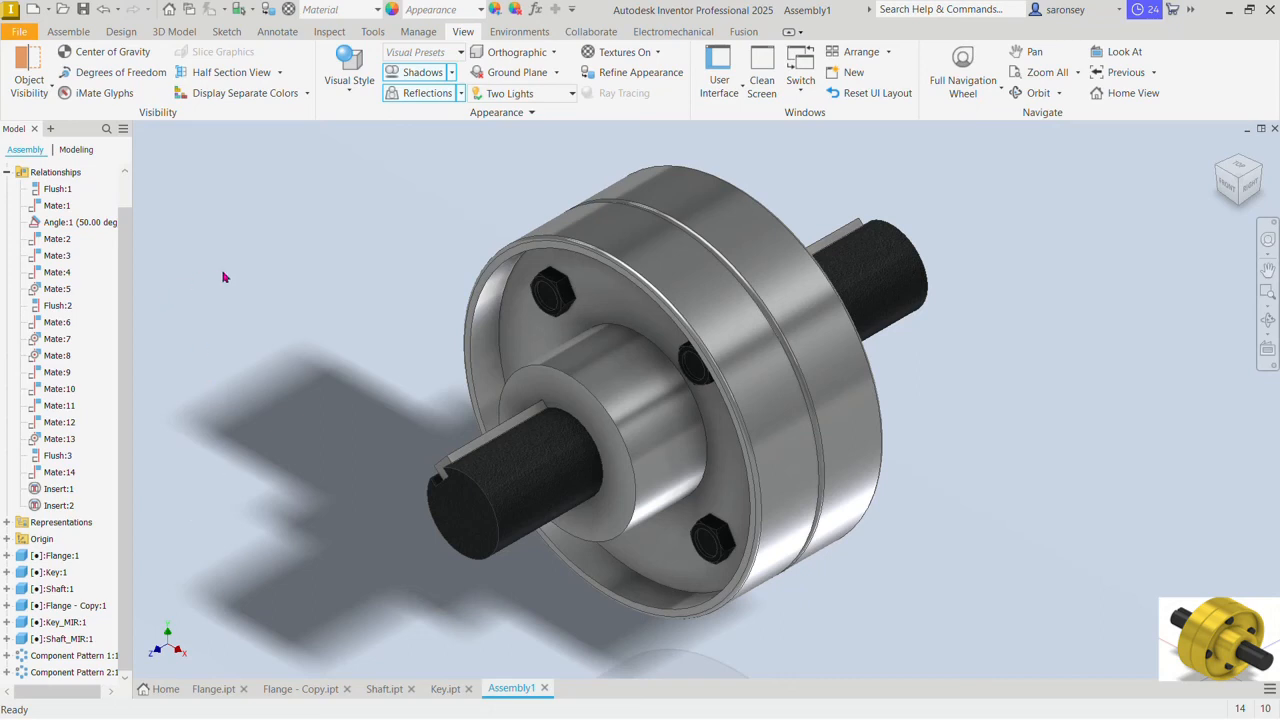
Step: Open the Drive settings of the Angle:1 constraint and set the end value to 360.00*4 deg
click(80, 222)
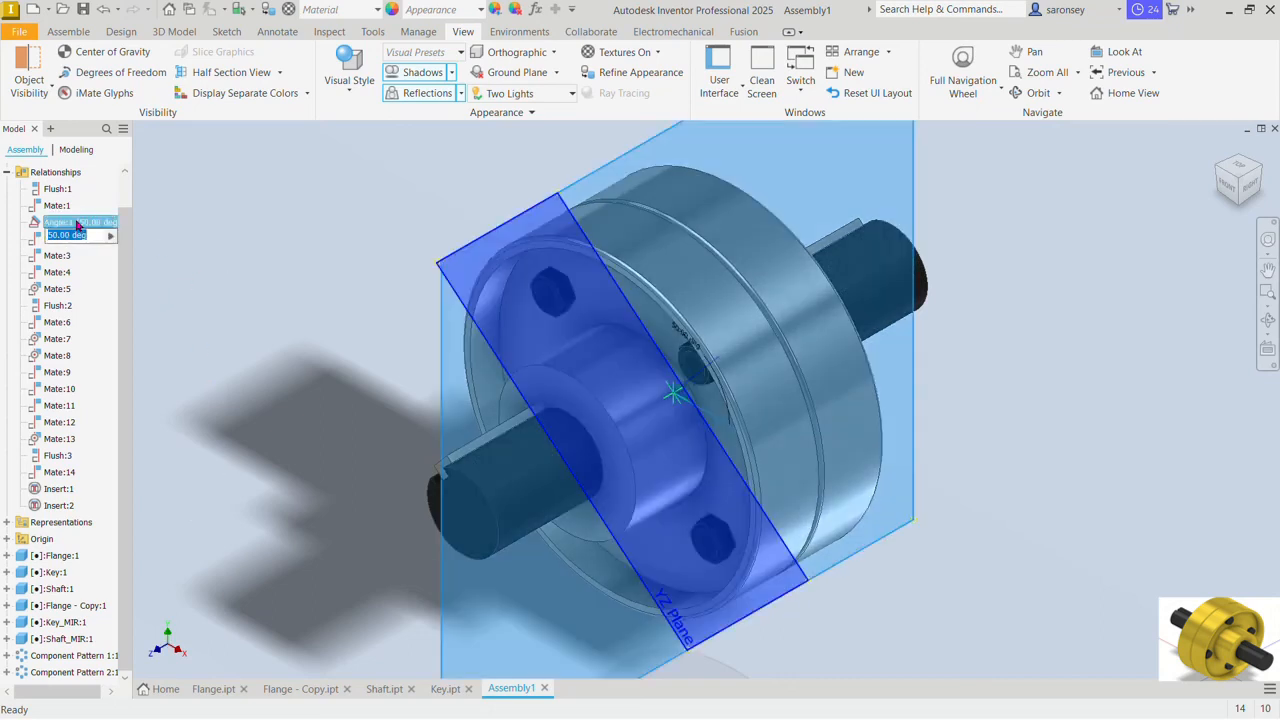
right_click(78, 224)
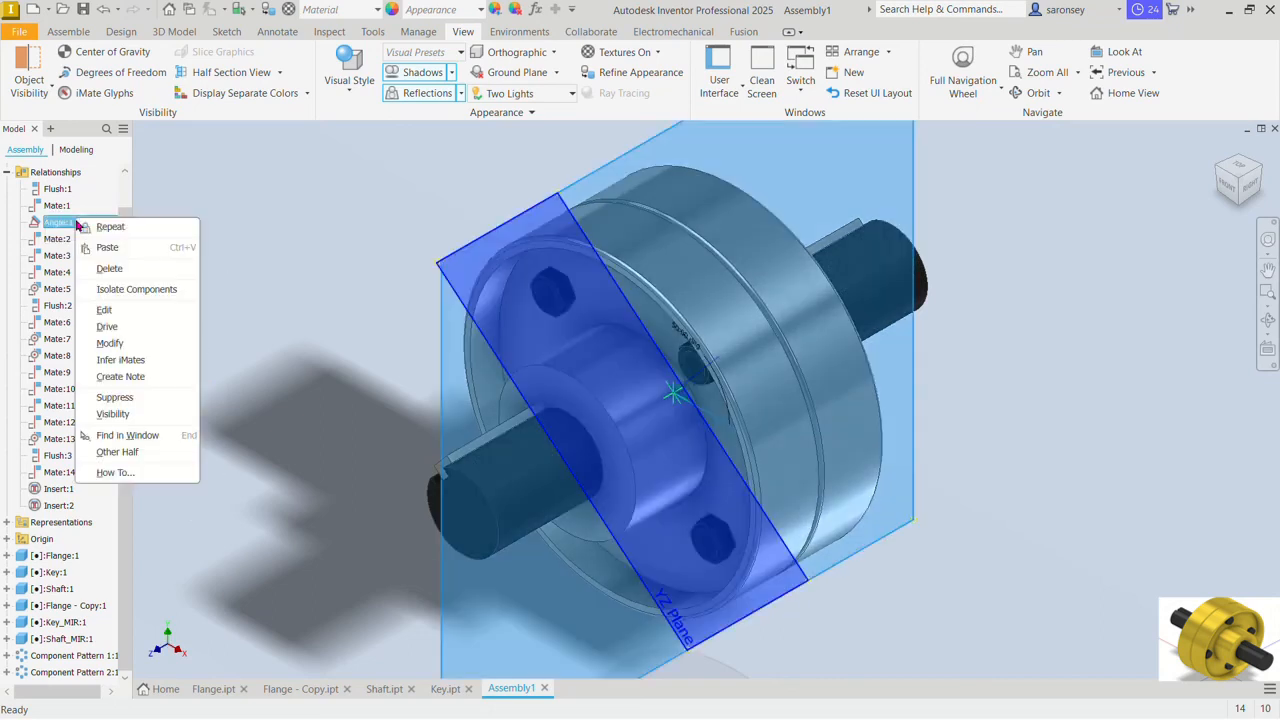
click(141, 331)
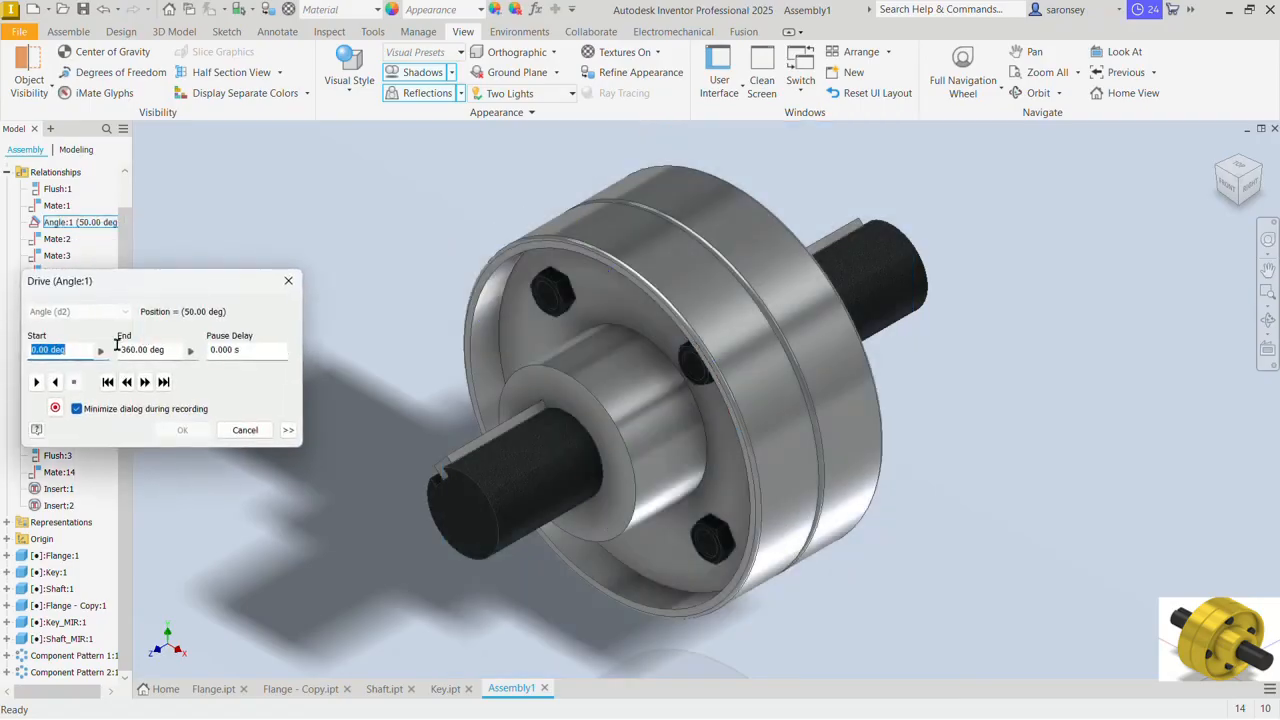
drag(169, 349, 115, 349)
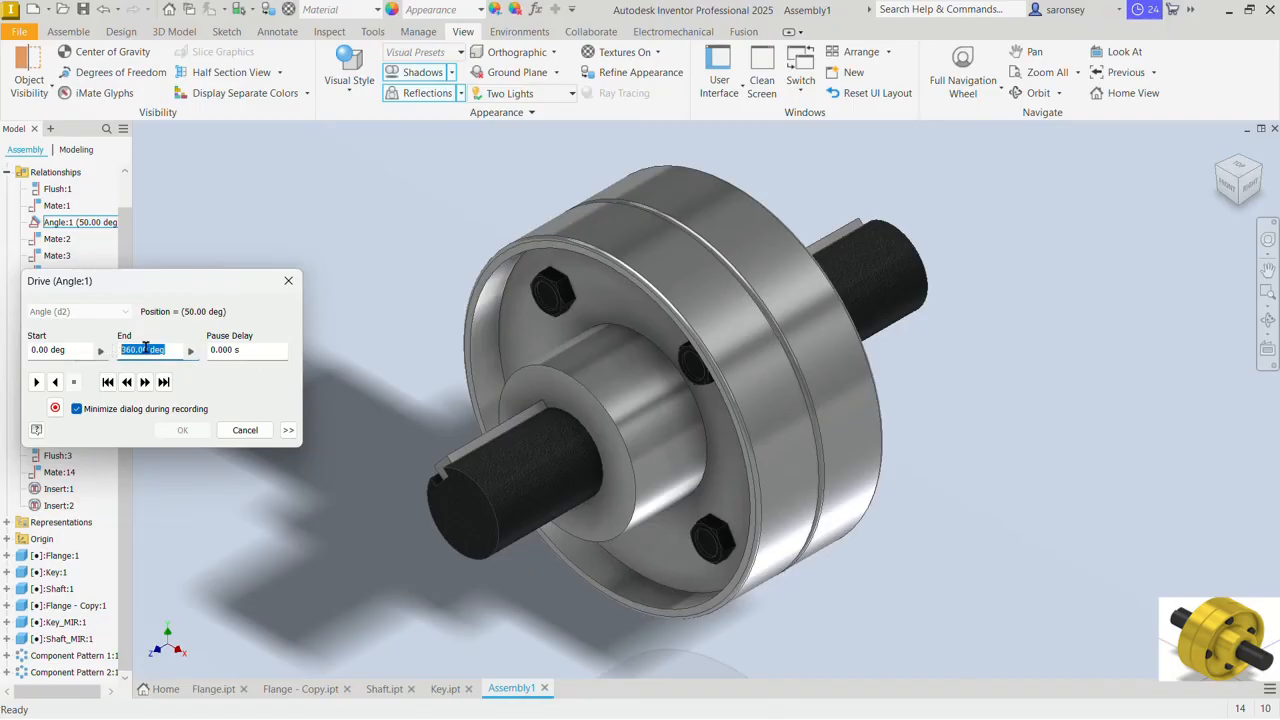
click(149, 350)
key(BackSpace)
text(°)
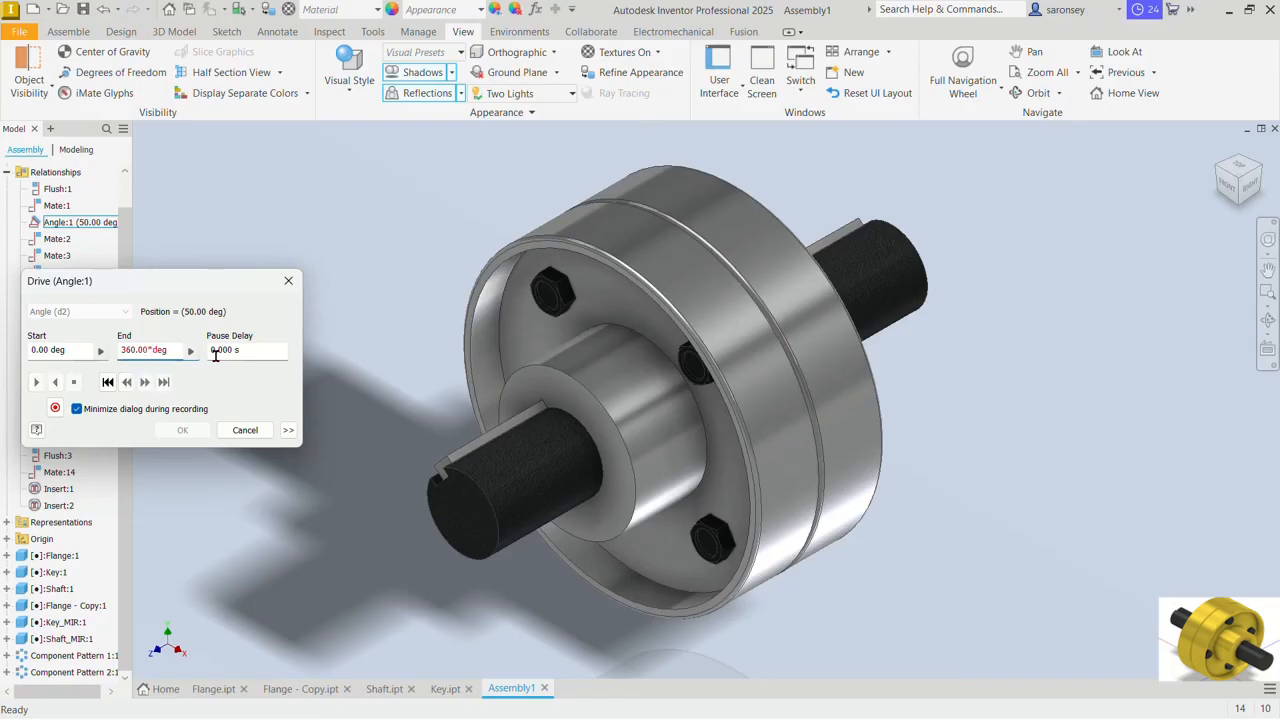
text(4)
Step: Set the drive to repeat Start/End/Start with 2 repetitions
click(288, 430)
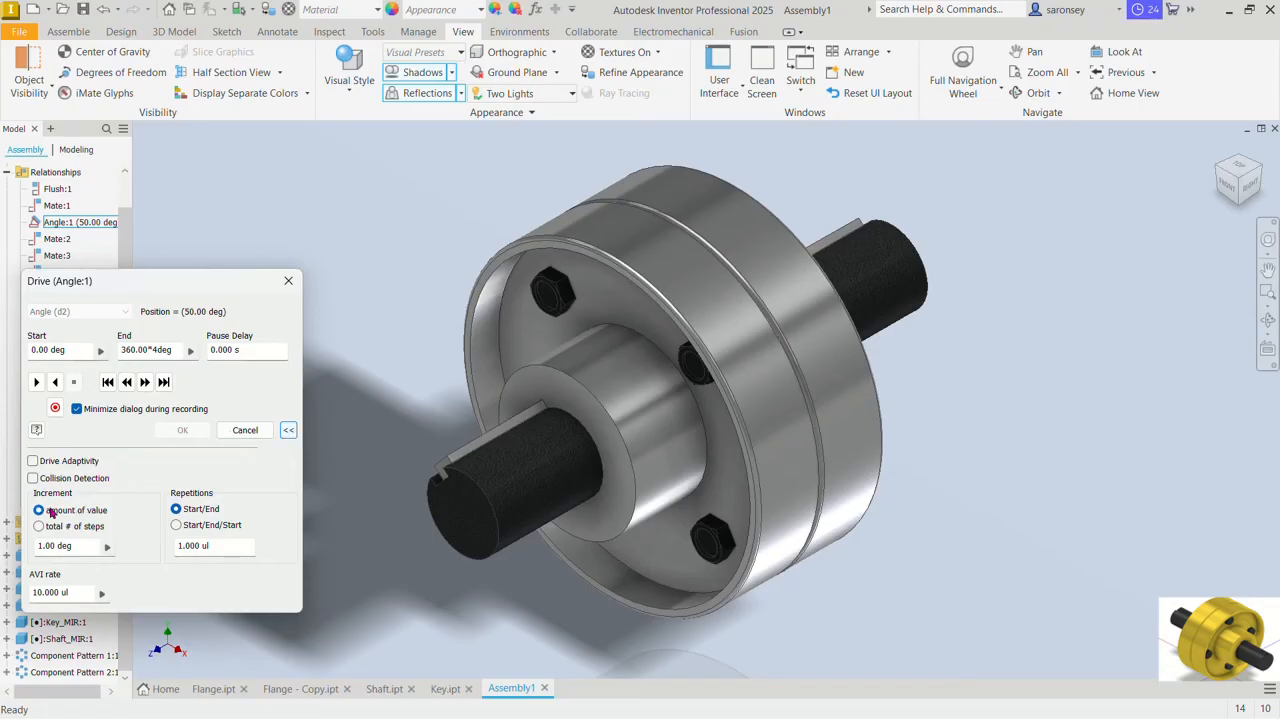
click(176, 526)
drag(235, 542, 167, 542)
text(2)
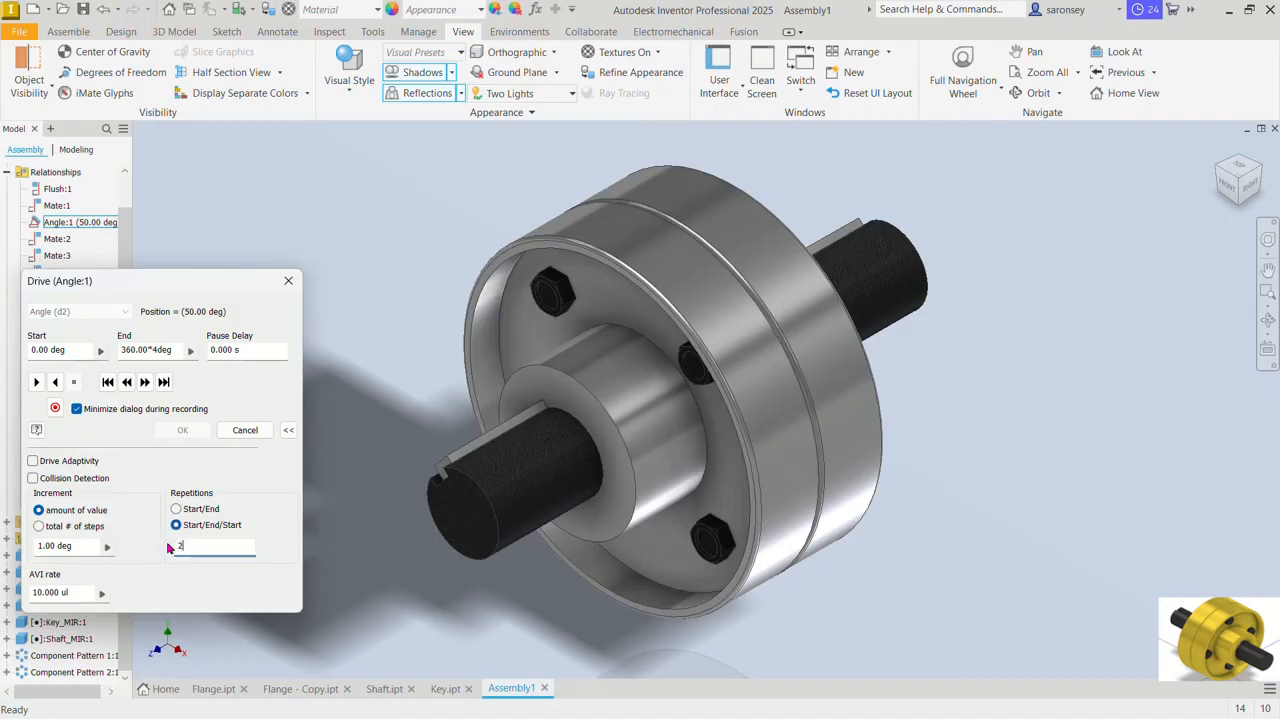
Step: Set the drive increment to a total of 200 steps, play the rotation forward and accept the drive
click(39, 526)
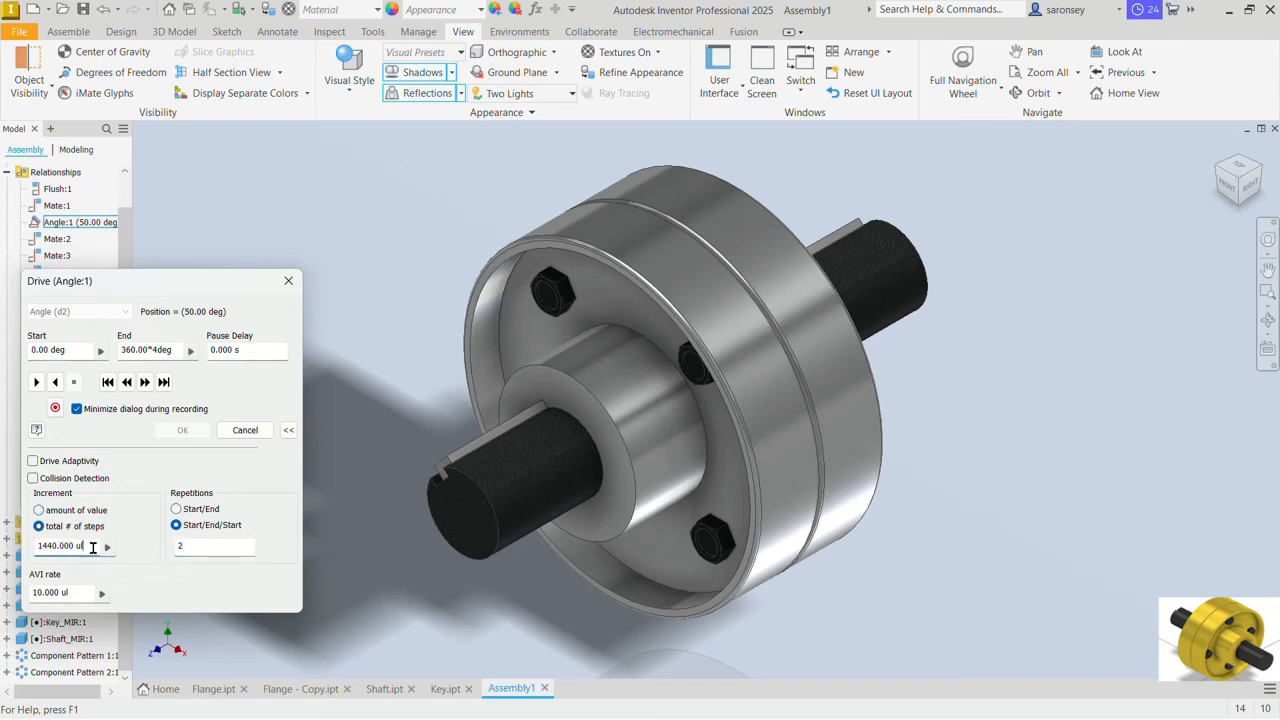
drag(92, 547, 14, 548)
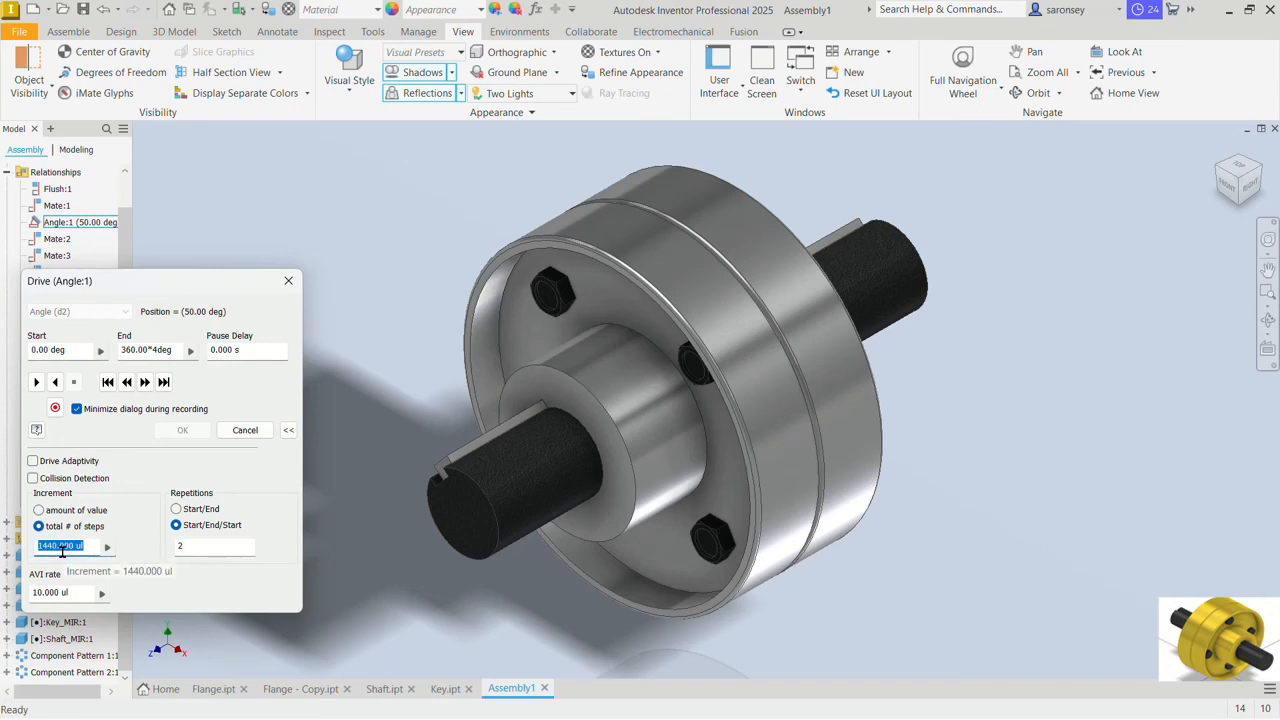
text(200)
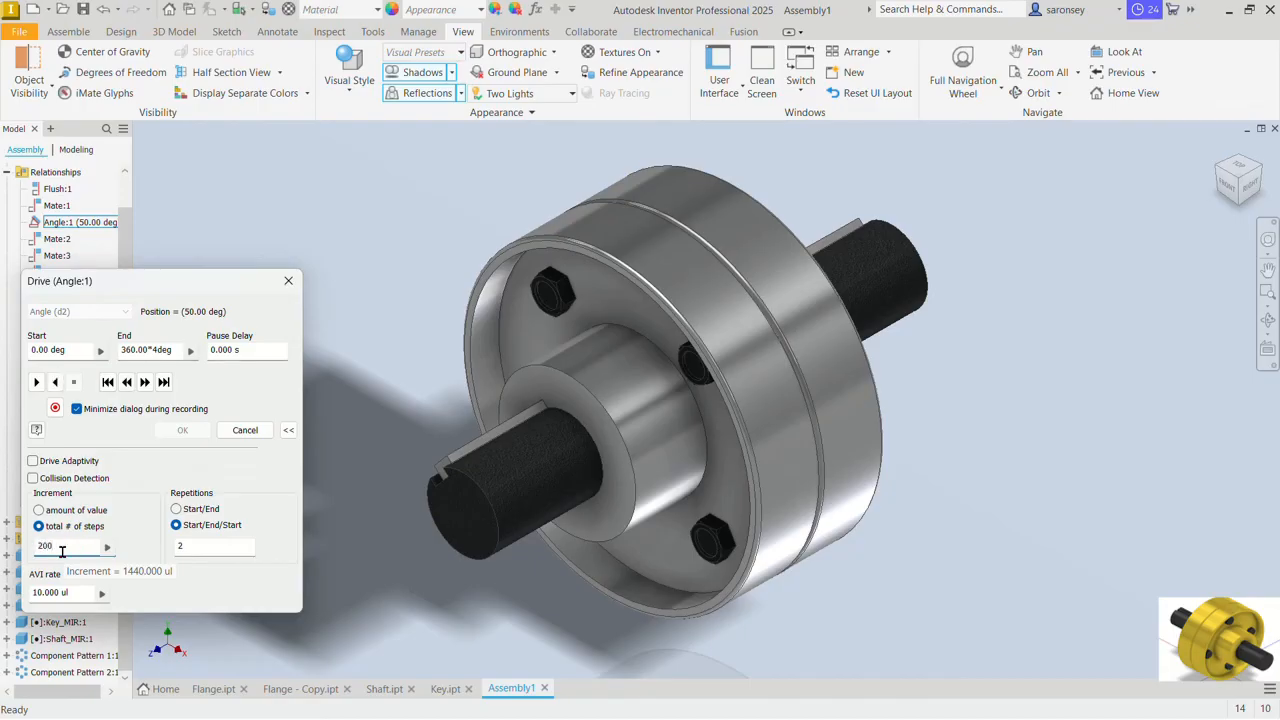
click(36, 382)
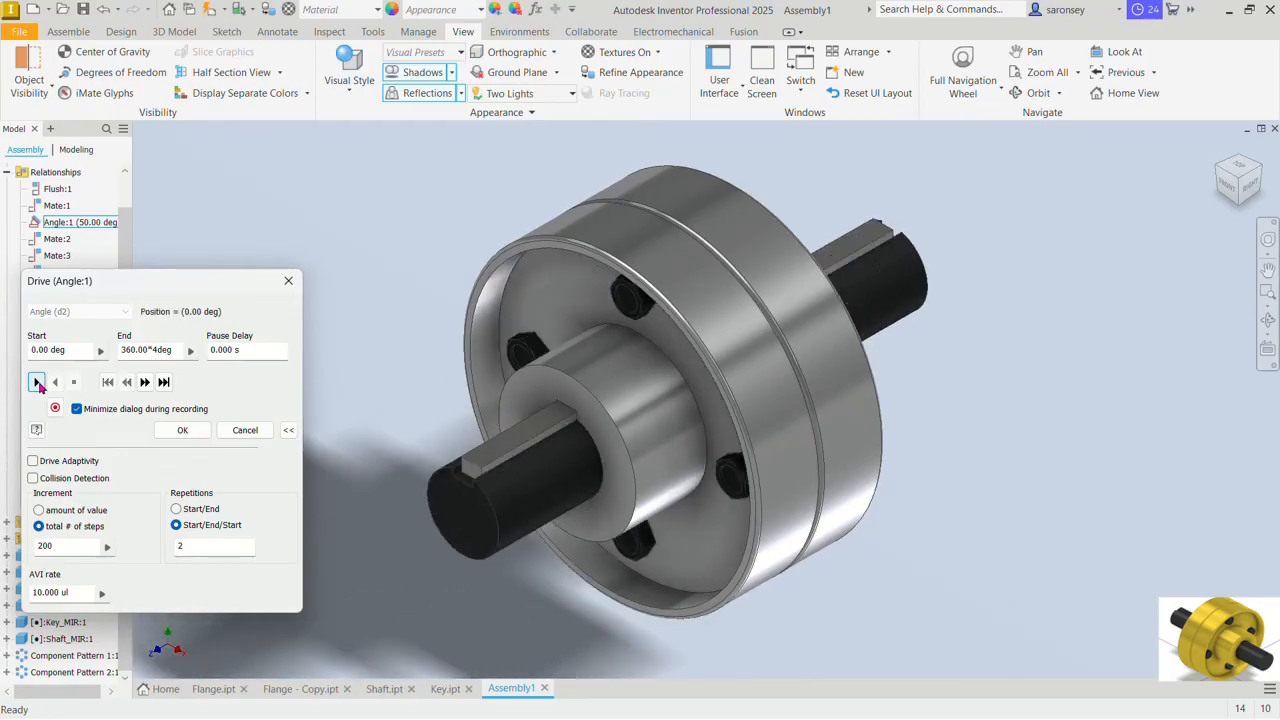
click(182, 430)
Step: Apply the Brass - Satin appearance to both flanges and both keys
click(500, 367)
ctrl+click(760, 260)
ctrl+click(860, 242)
ctrl+click(522, 438)
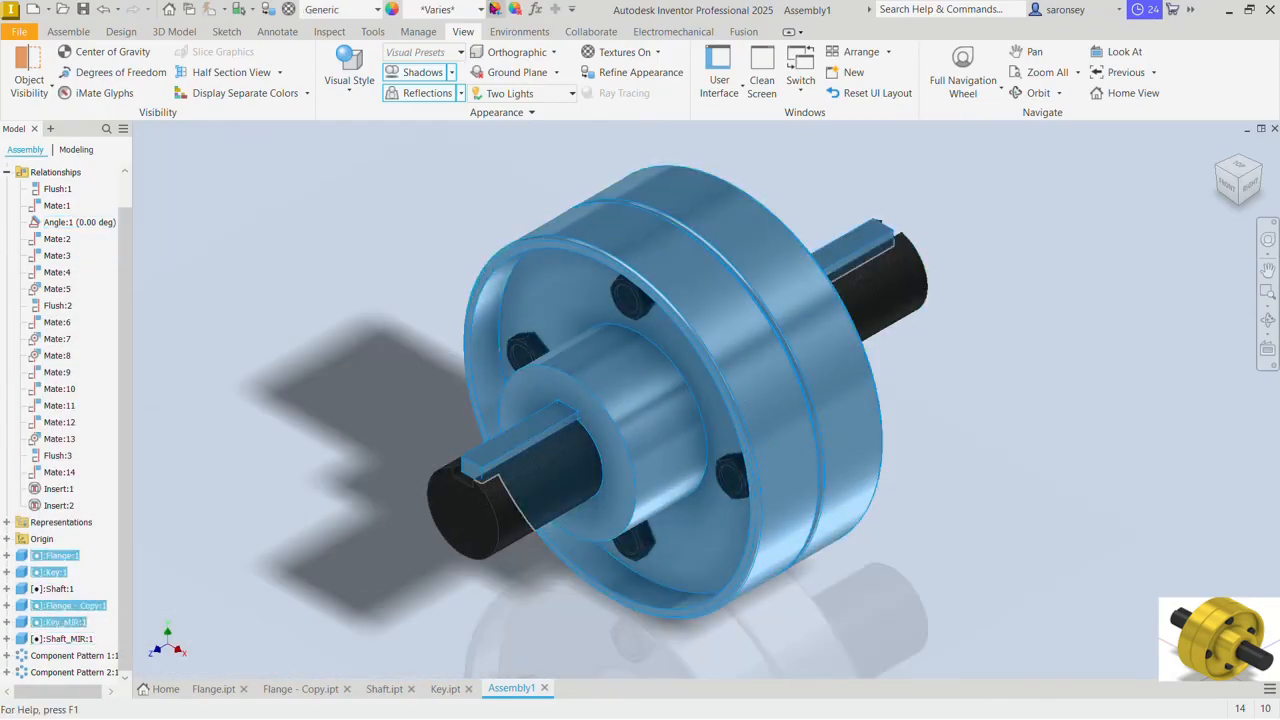
click(481, 10)
click(436, 417)
Step: Give both shaft keys a black appearance instead of brass
click(522, 438)
ctrl+click(860, 242)
click(481, 10)
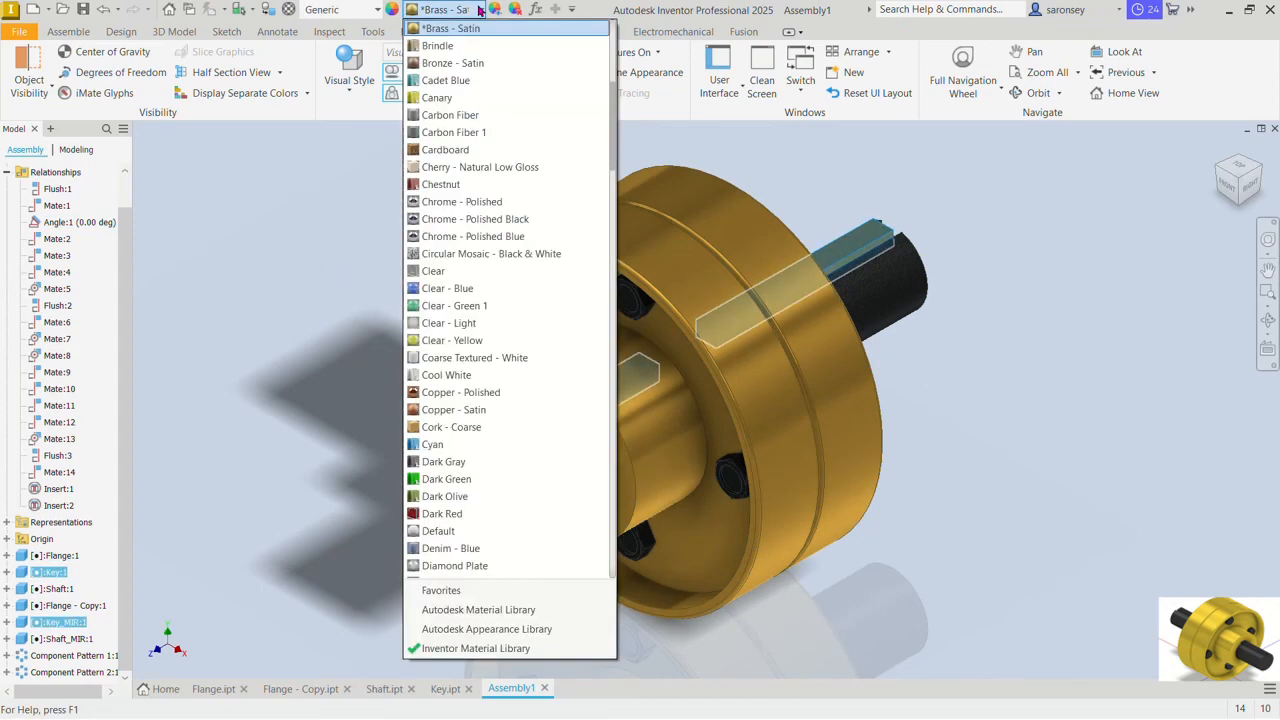
scroll(452, 130, up, 4)
click(451, 150)
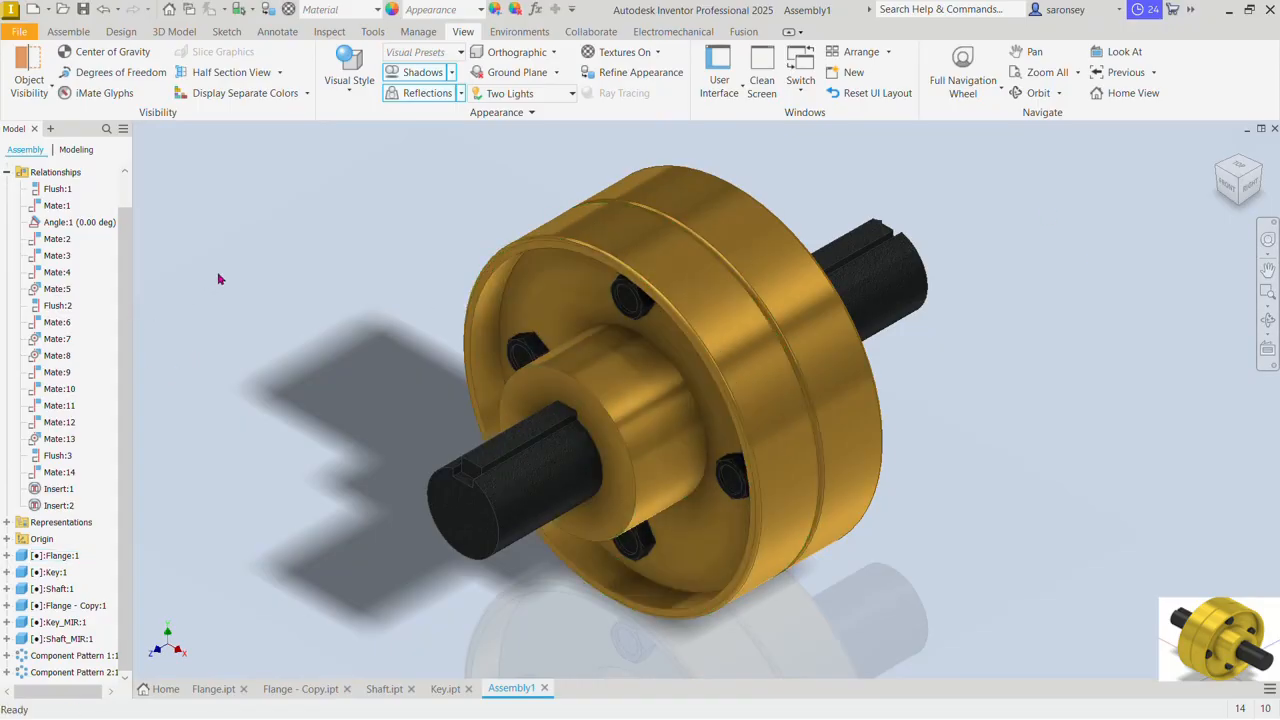
Step: Drive the Angle:1 constraint again and play the coupling's rotation forward from 0 deg
right_click(99, 226)
click(112, 329)
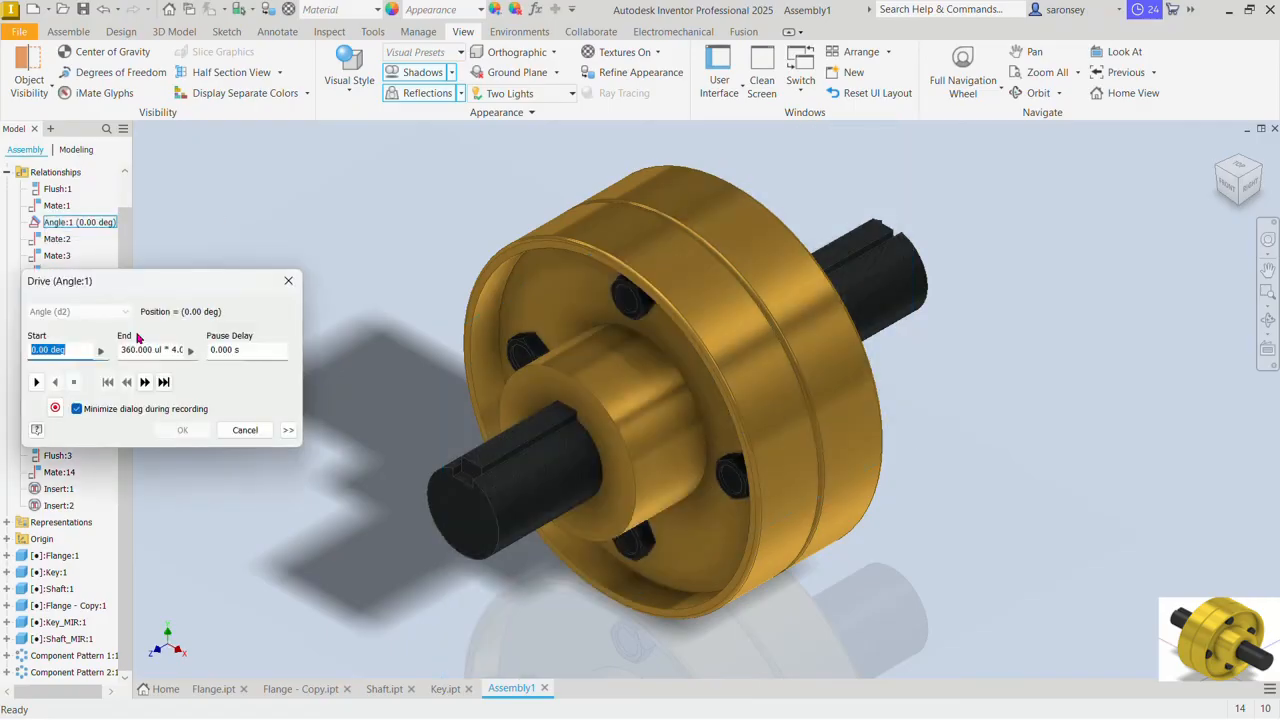
click(35, 382)
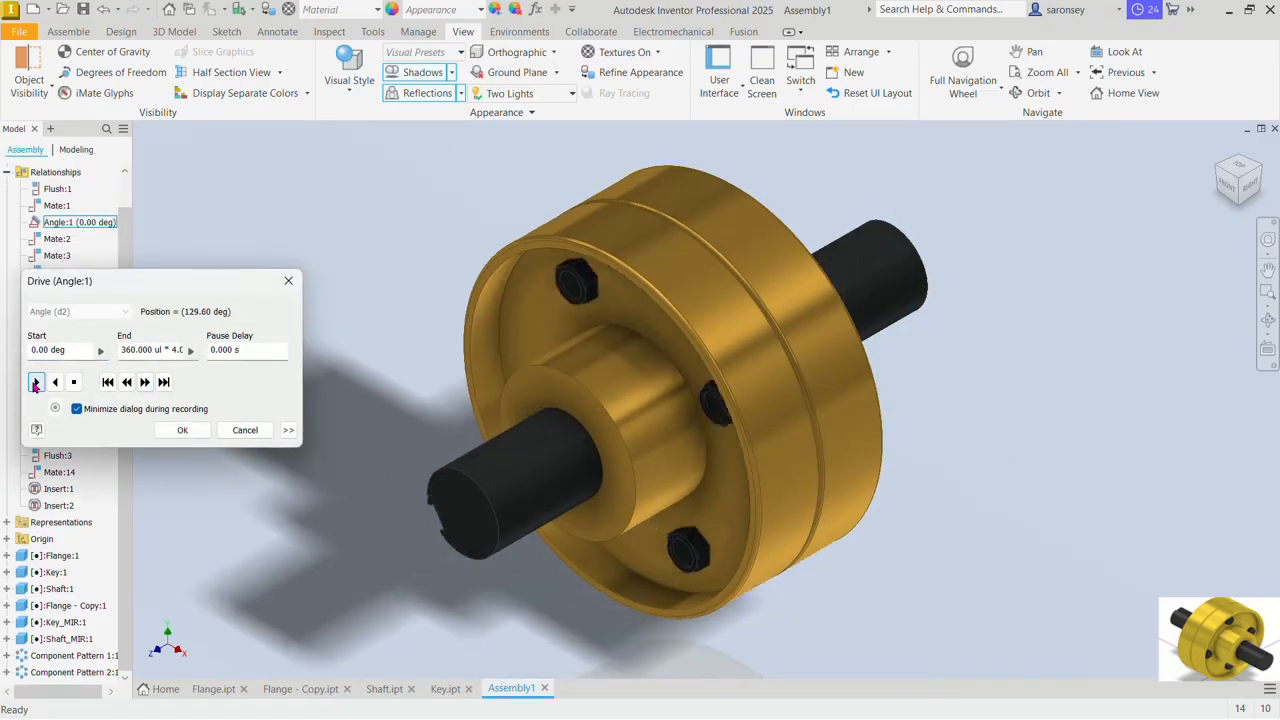